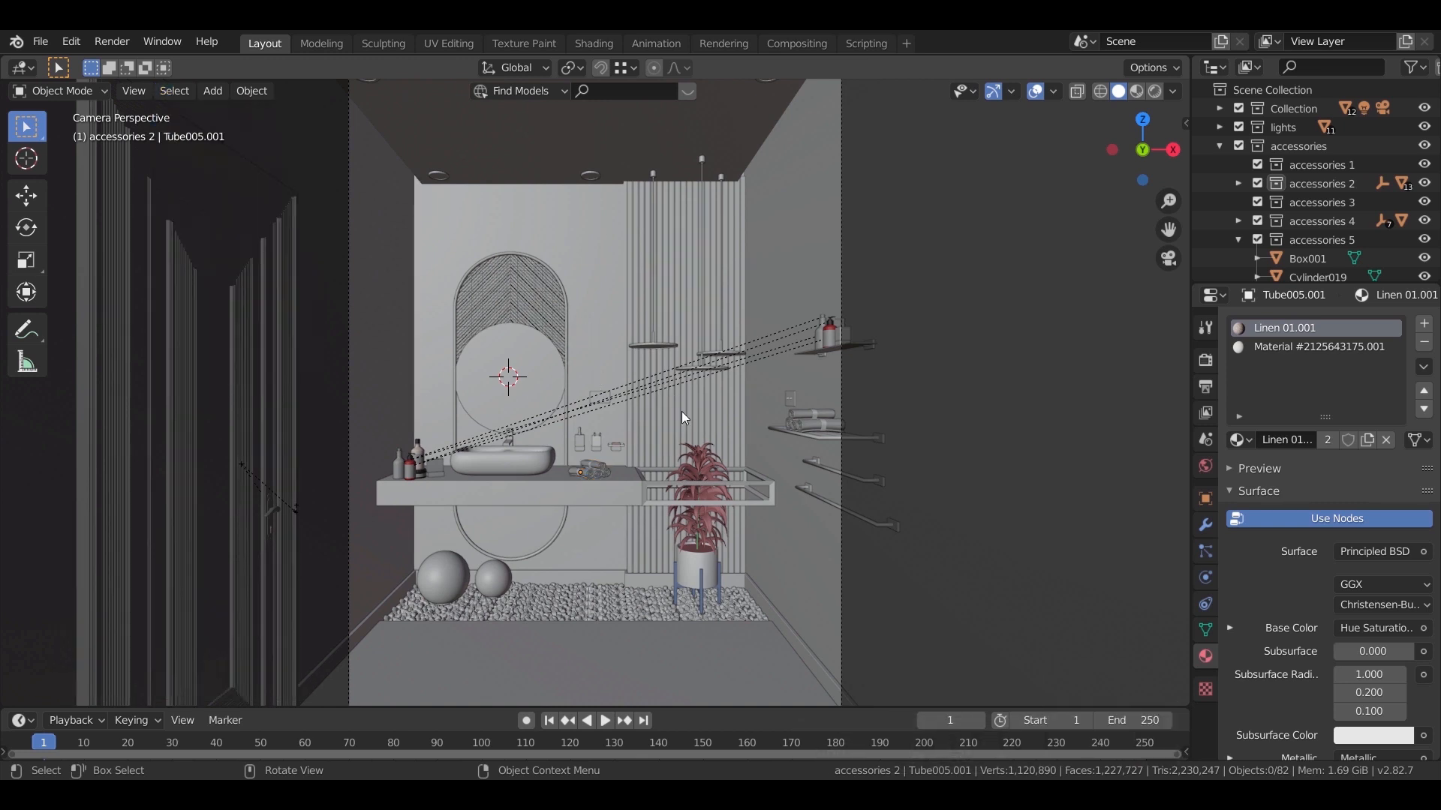
Collapse the accessories collection and create a new collection named "lighning" in the scene.
click(1217, 143)
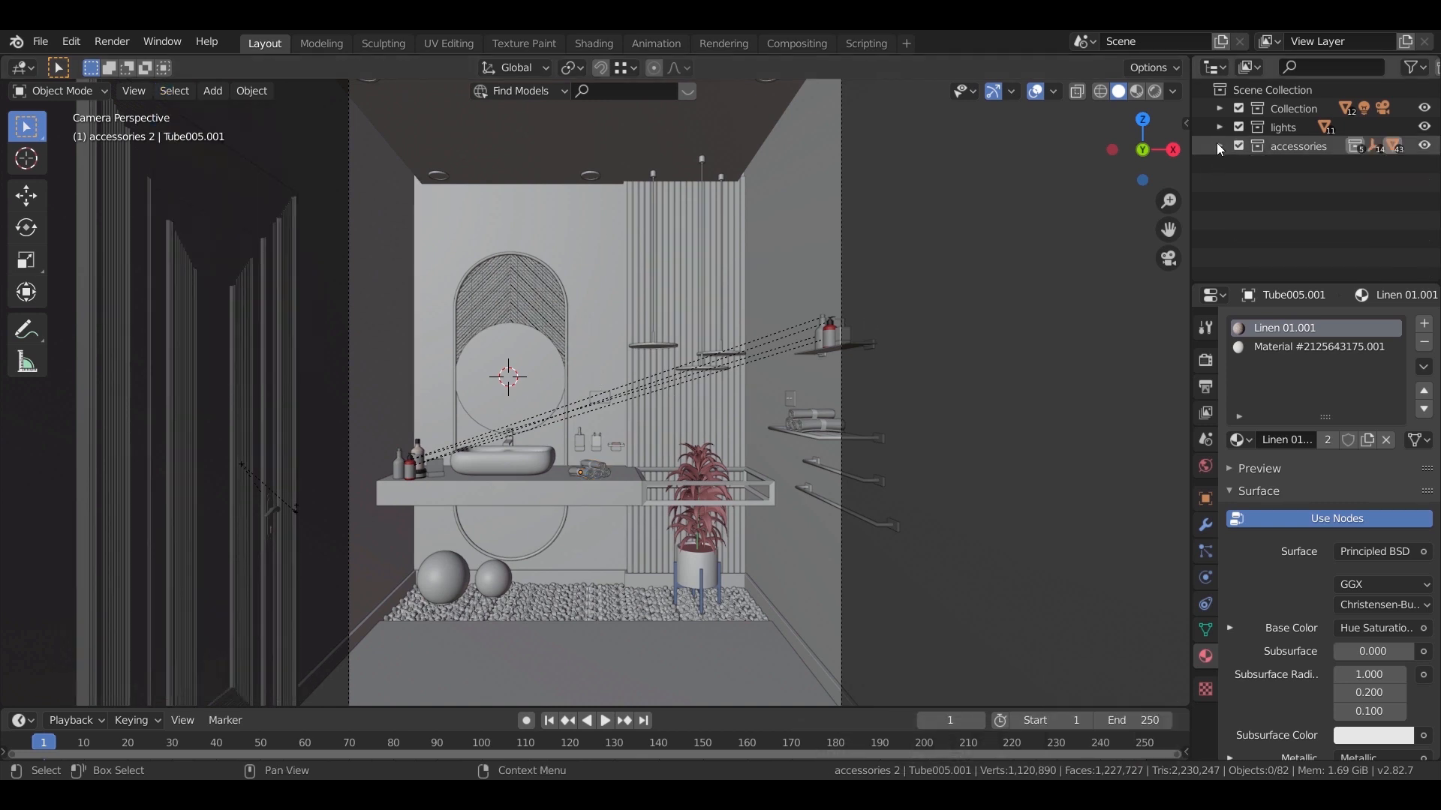
right_click(1278, 168)
click(1276, 171)
double_click(1290, 167)
text(light)
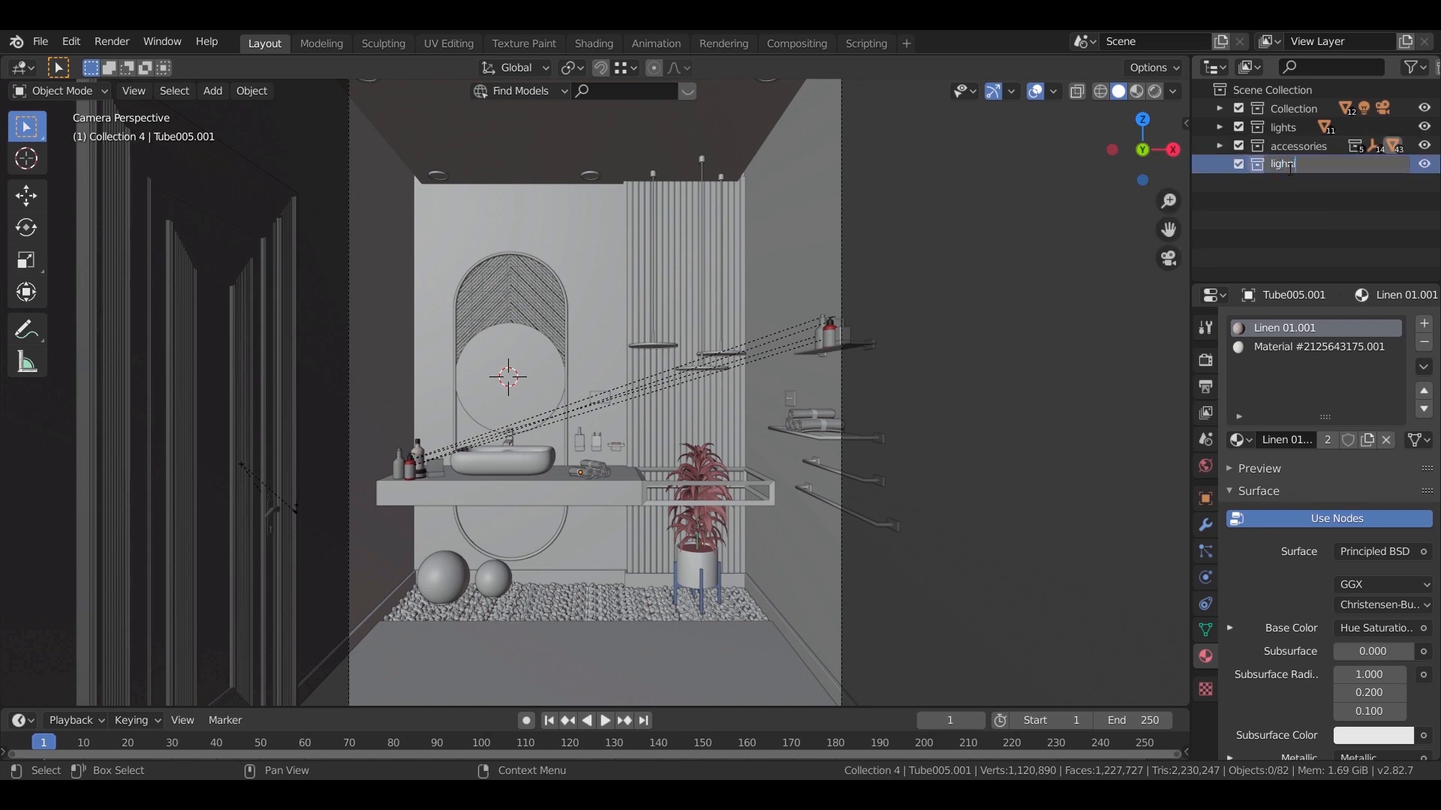
key(Return)
In top view, place the 3D cursor just outside the room's long side and add an area light there.
middle_drag(710, 357, 630, 393)
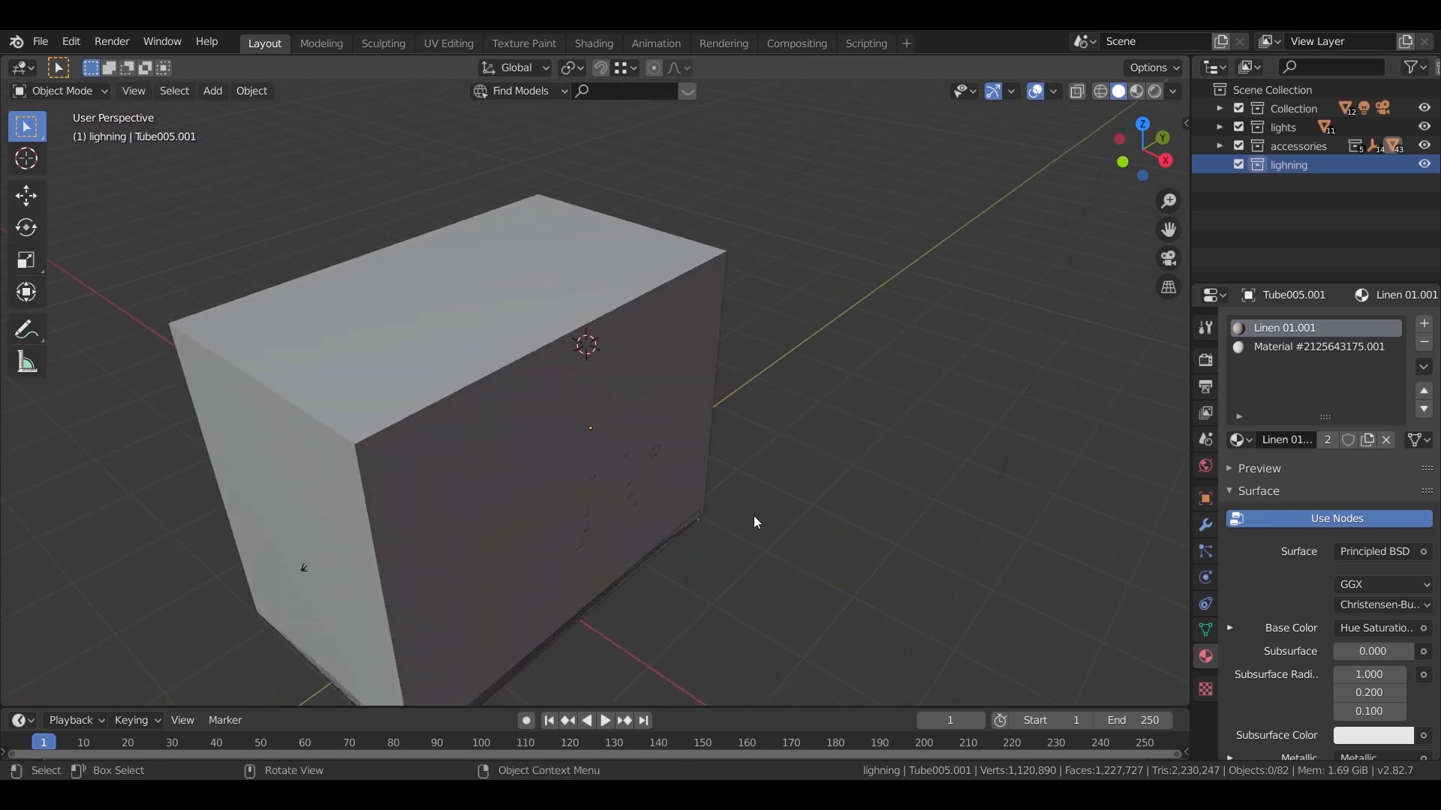
key(KP_7)
click(26, 158)
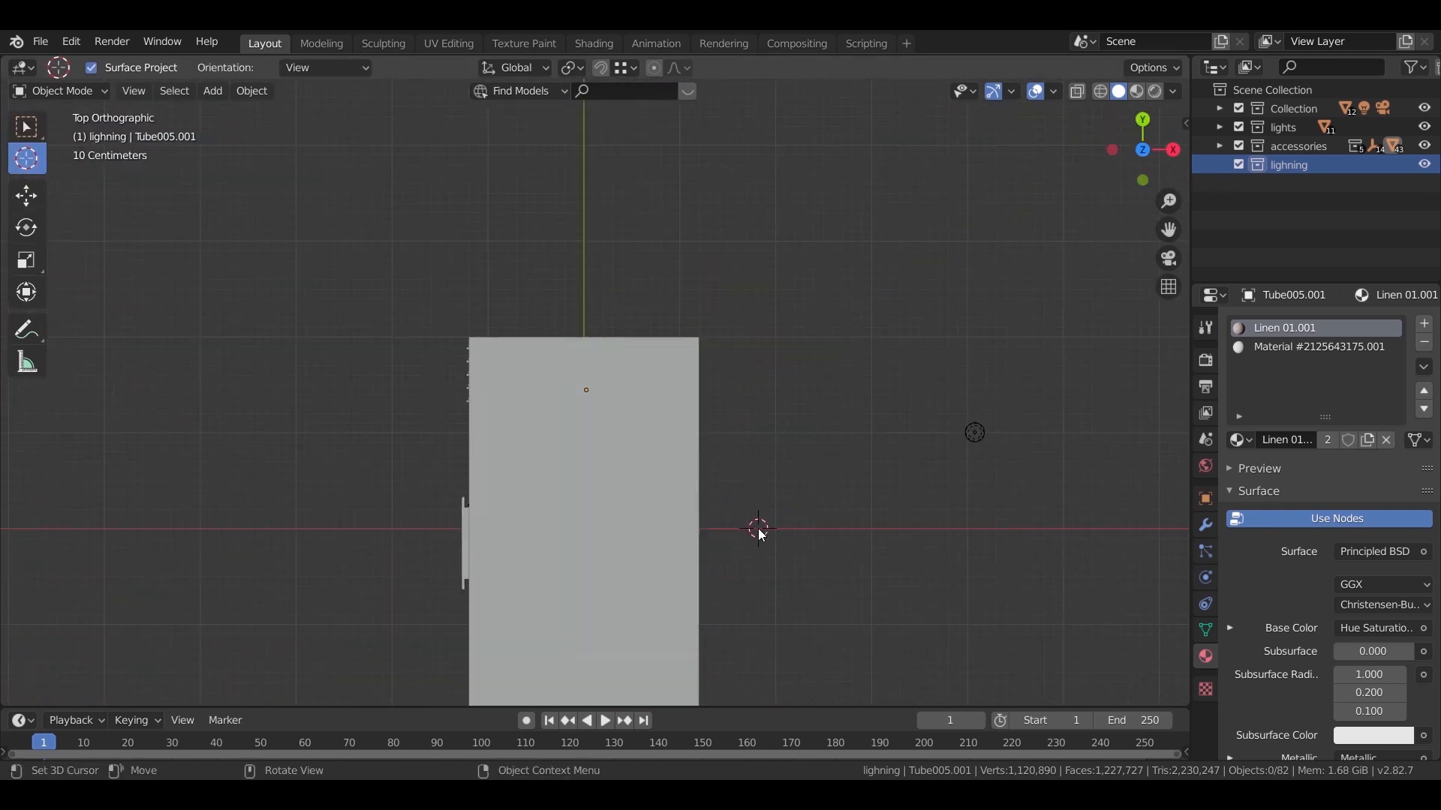
key(shift+a)
mouse_move(745, 631)
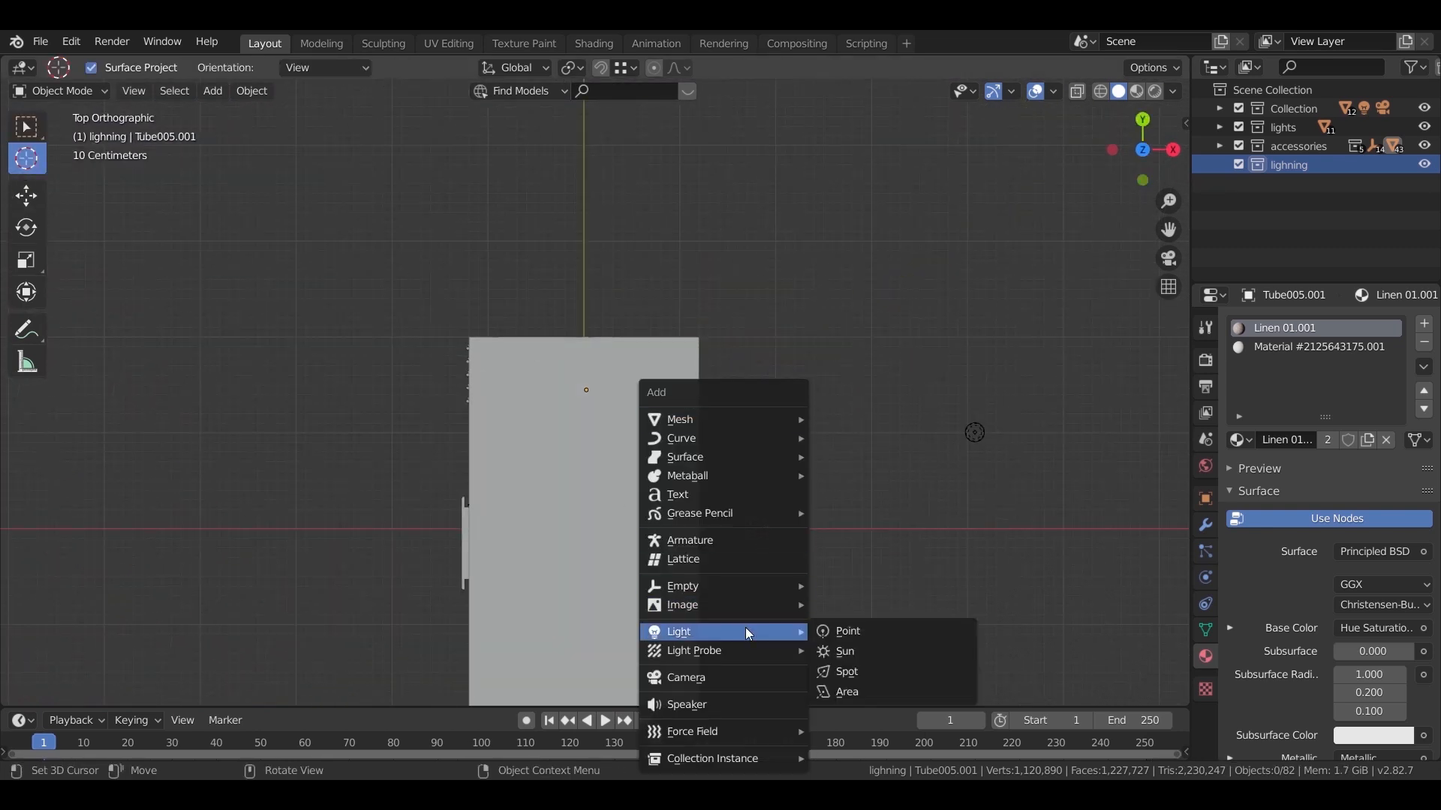
click(854, 692)
Scale the area light to about 0.124 along X and stretch it along Y into a long strip.
key(s)
key(x)
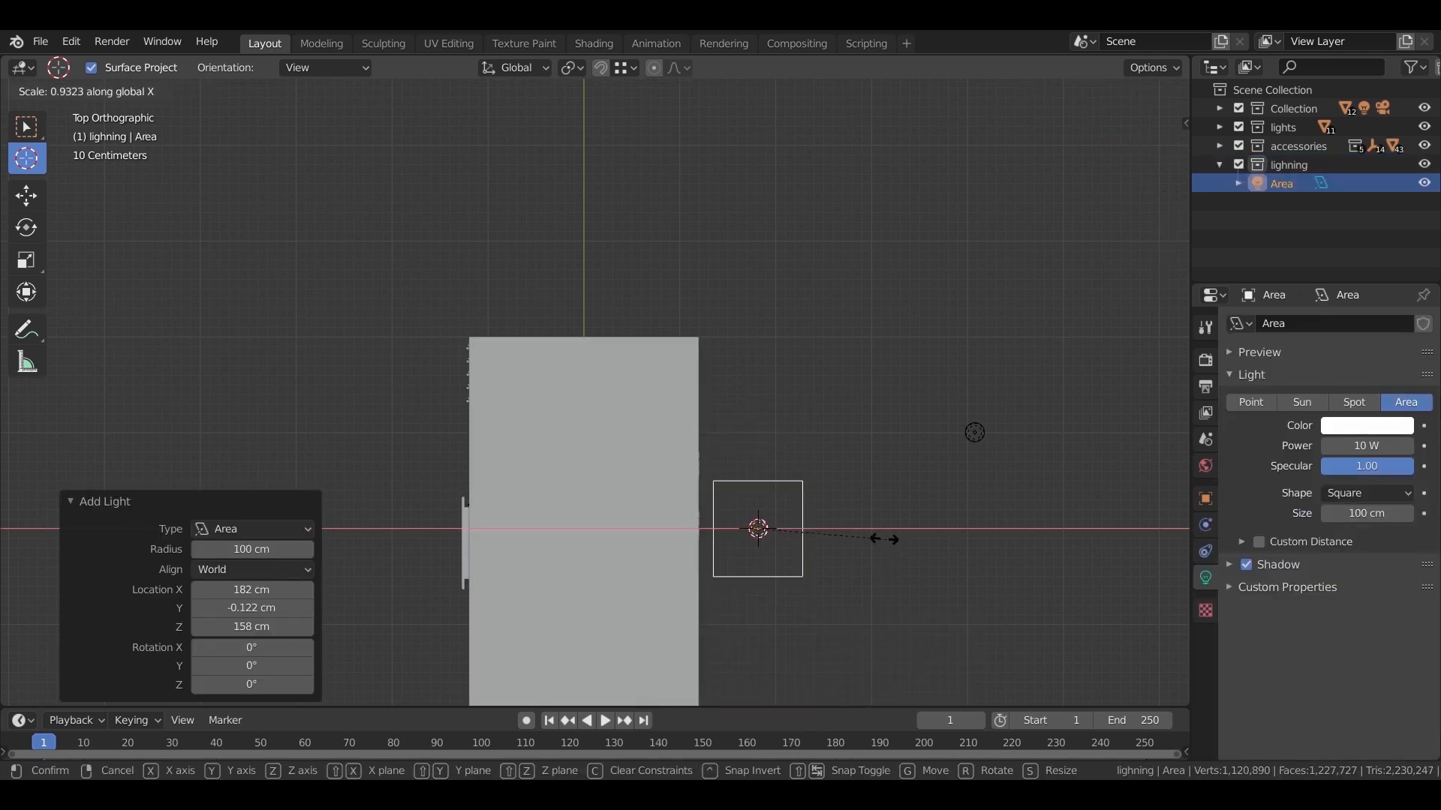
click(794, 533)
key(s)
key(y)
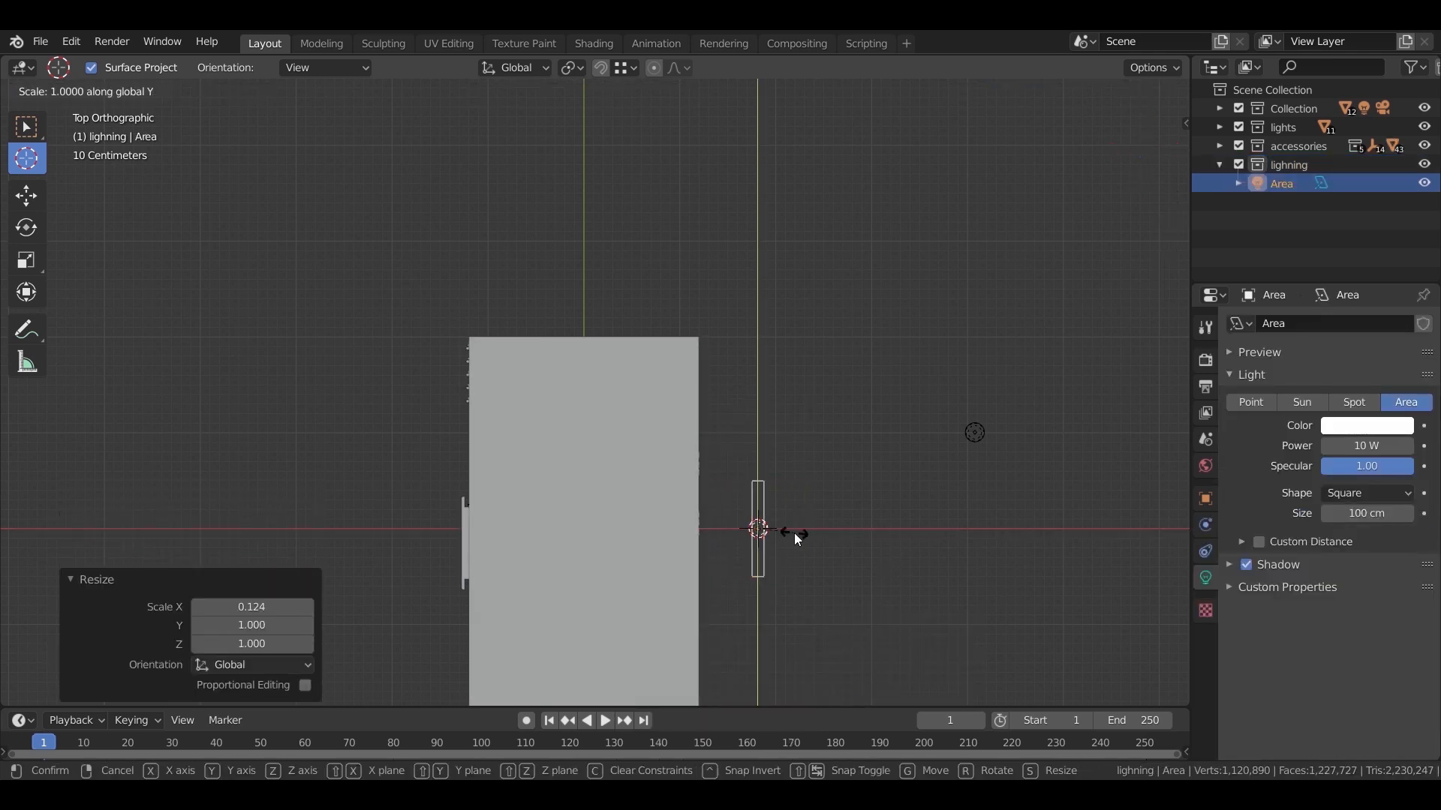
click(856, 636)
Raise the strip light about 142 cm along Z and move it about -72.3 cm along X to the room's ceiling edge.
middle_drag(840, 560, 808, 410)
key(g)
key(z)
click(799, 270)
middle_drag(799, 271, 834, 321)
key(g)
key(x)
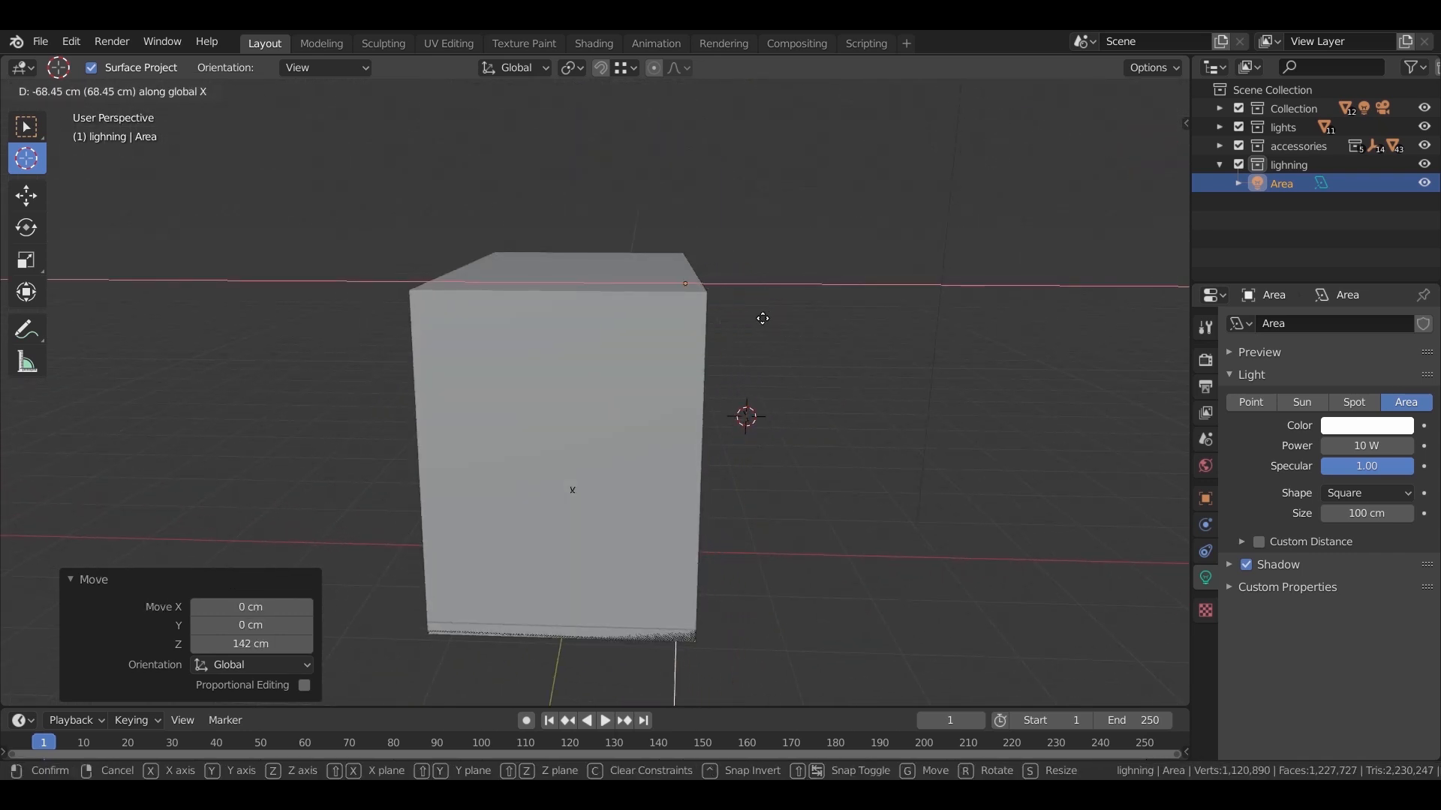
click(755, 323)
Show the model in wireframe and rotate the area light -90° about the global Y axis.
key(shift+z)
middle_drag(648, 335, 749, 361)
scroll(628, 352, up, 2)
scroll(682, 318, up, 1)
key(r)
key(y)
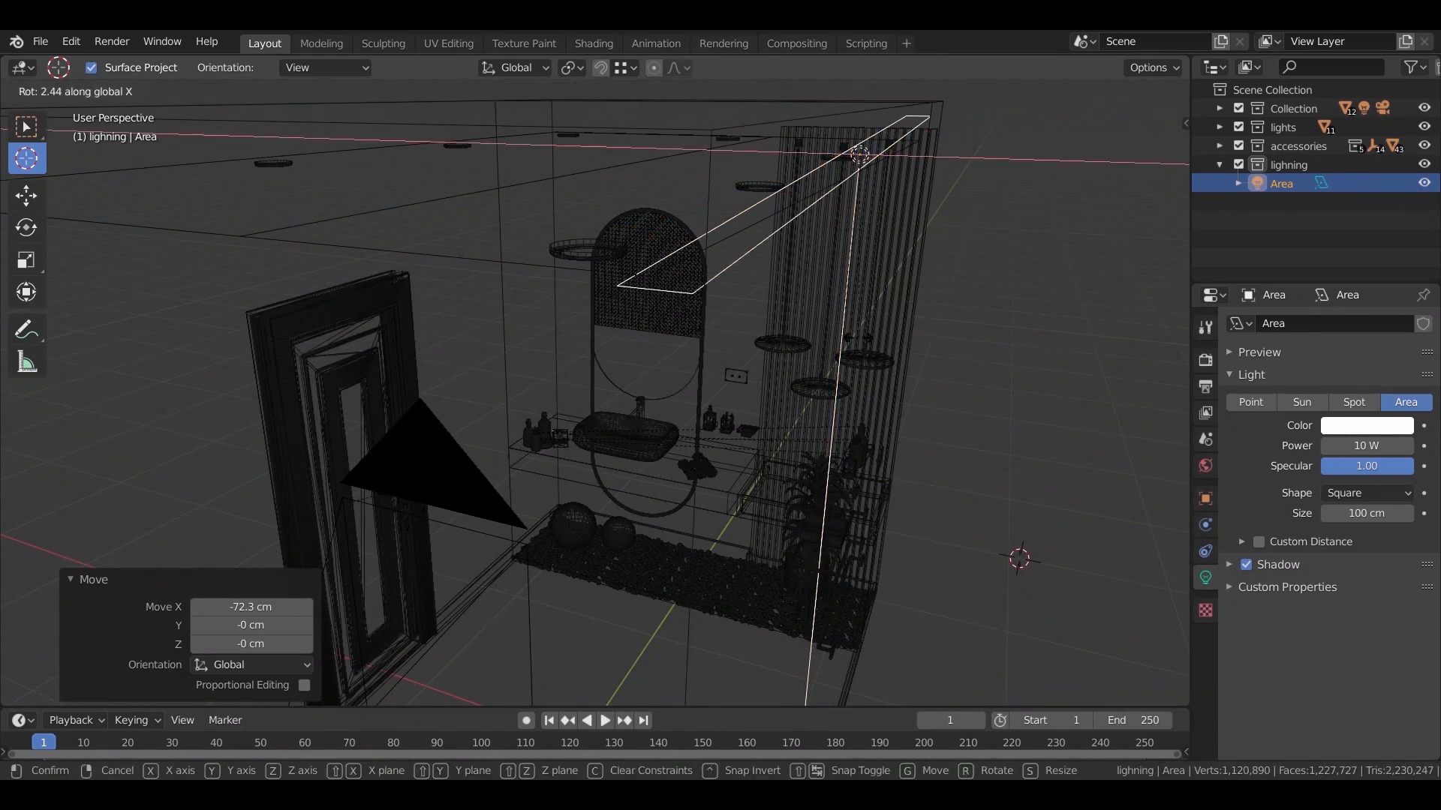
text(90)
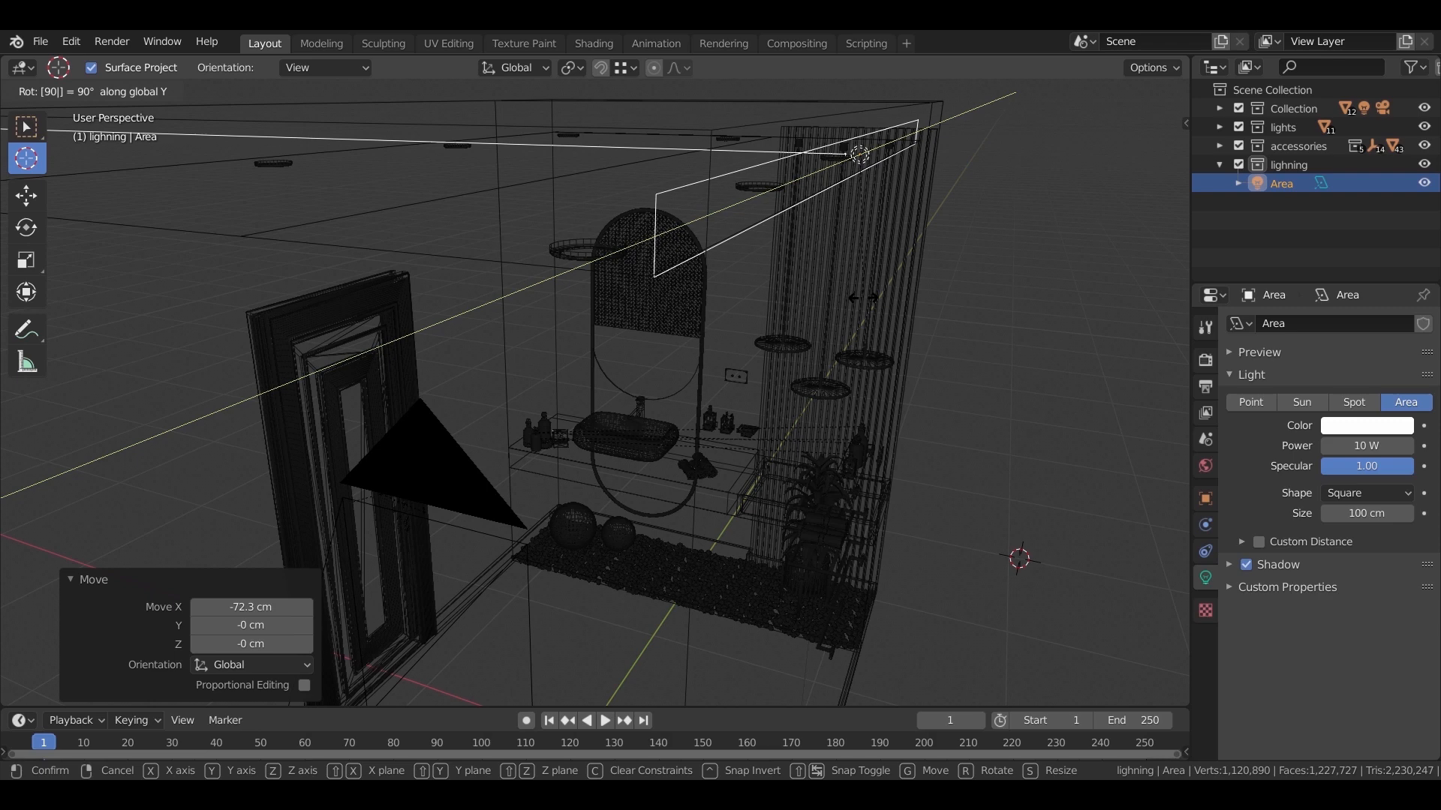
text(-)
key(Return)
In front view, move the light about -7.02 cm along X and raise it slightly along Z near the ceiling edge.
middle_drag(890, 287, 911, 284)
key(KP_5)
key(KP_3)
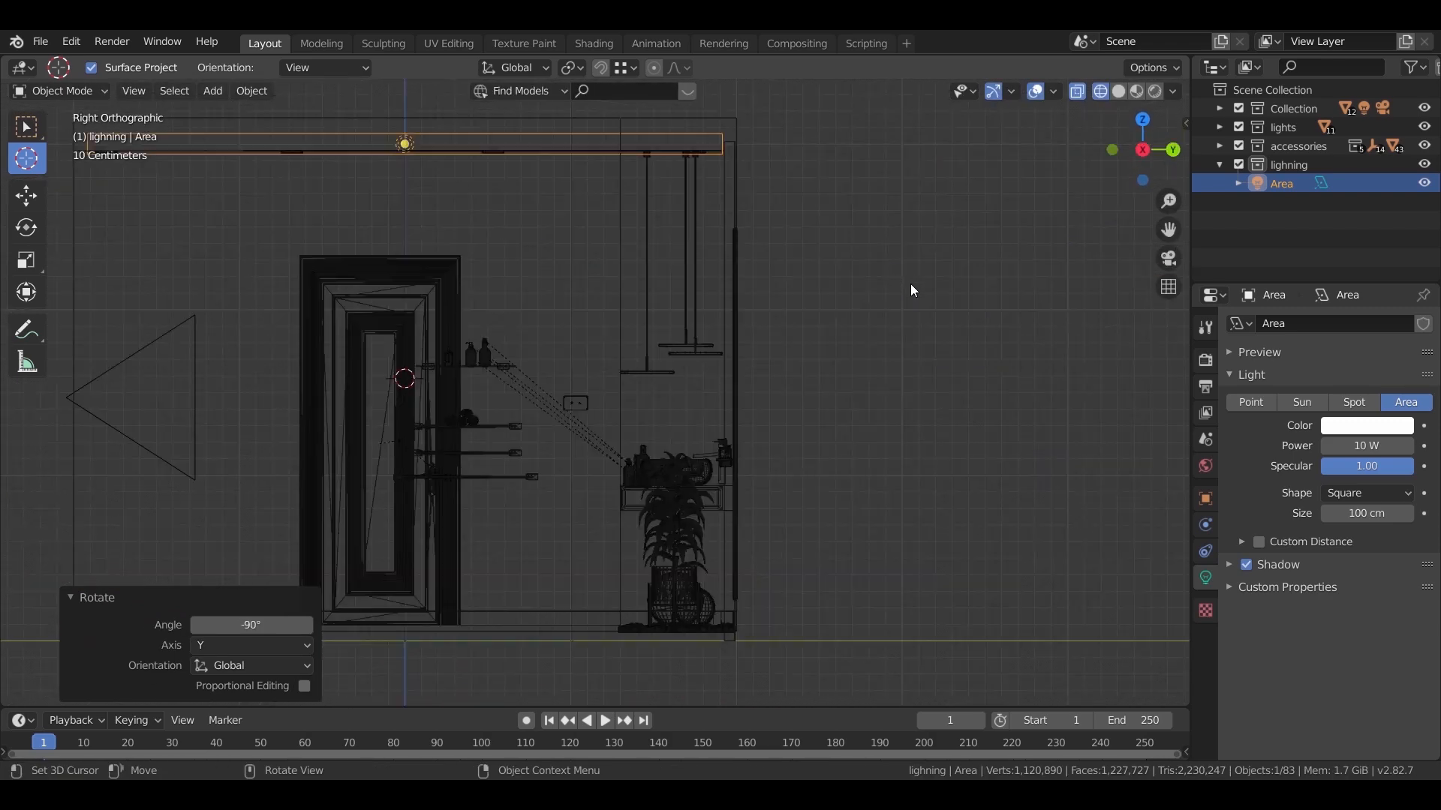
key(KP_1)
scroll(824, 276, up, 3)
scroll(675, 413, up, 6)
shift+middle_drag(1065, 180, 721, 410)
key(g)
key(shift+z)
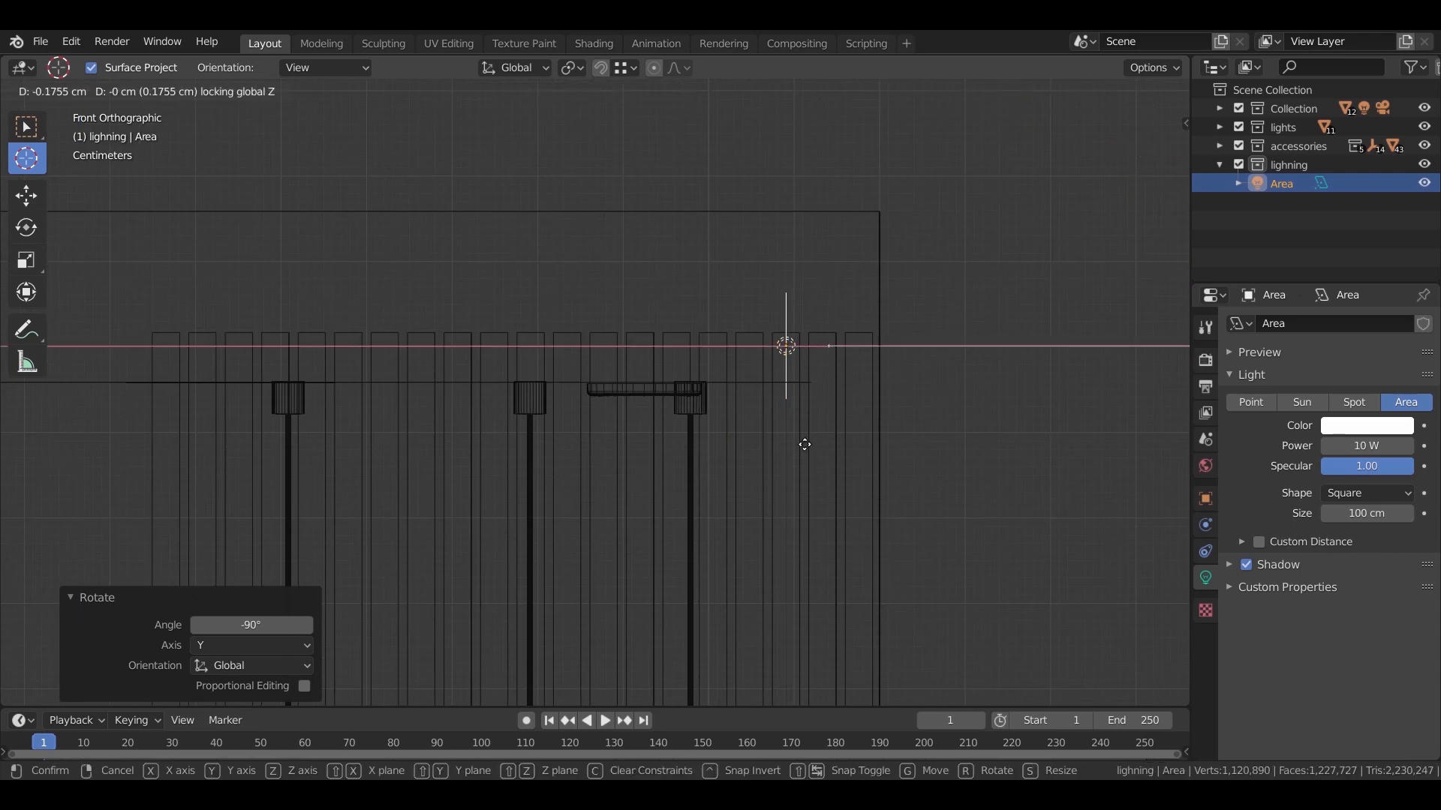
click(754, 424)
key(g)
key(z)
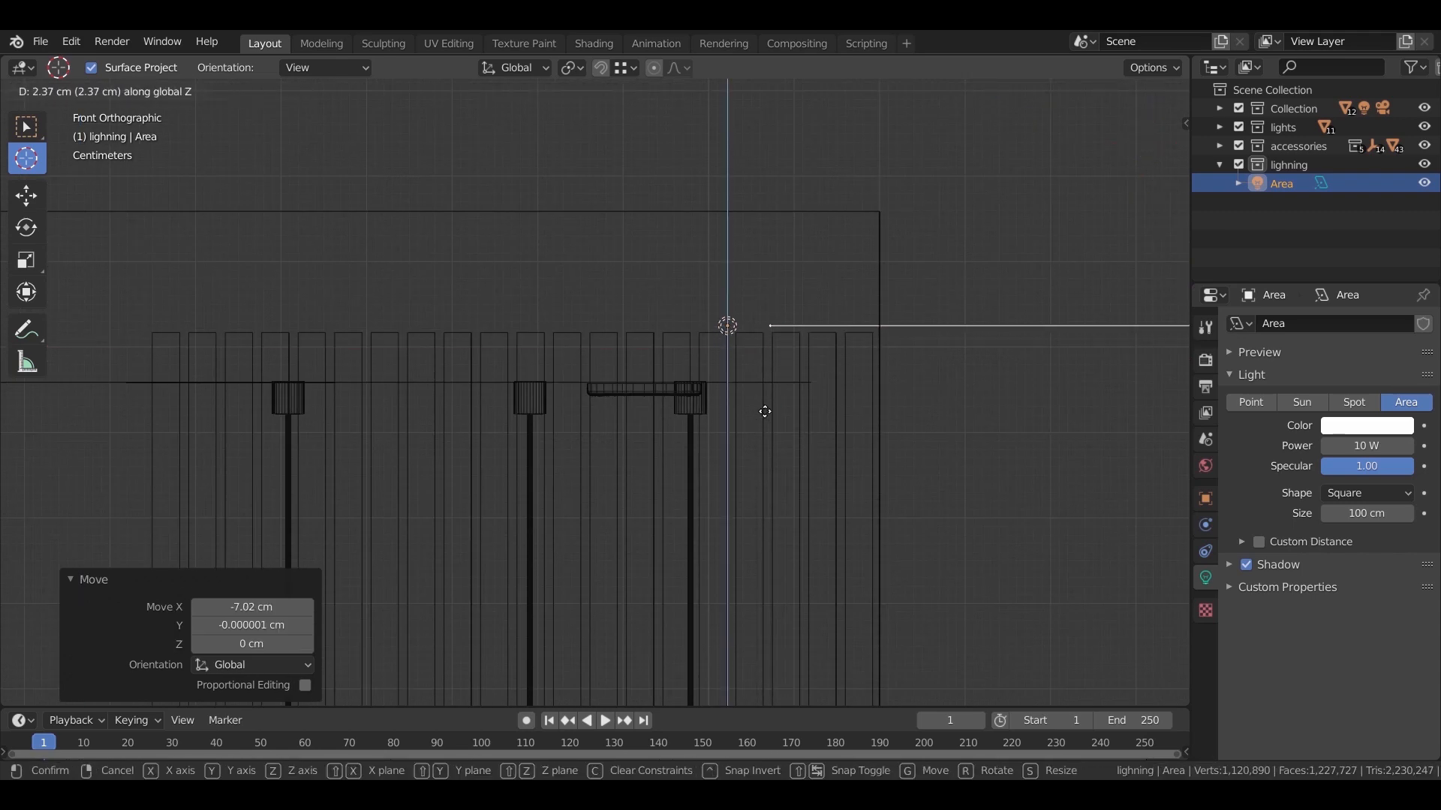
click(762, 405)
Rescale the light along Z and refine its position along X, lowering it about 0.88 cm along Z.
key(s)
key(z)
click(920, 426)
key(g)
key(x)
click(881, 424)
key(g)
key(z)
click(881, 433)
Scale the strip light along Y to about 0.967 and check its fit inside the room from above.
middle_drag(861, 448, 818, 480)
key(s)
key(y)
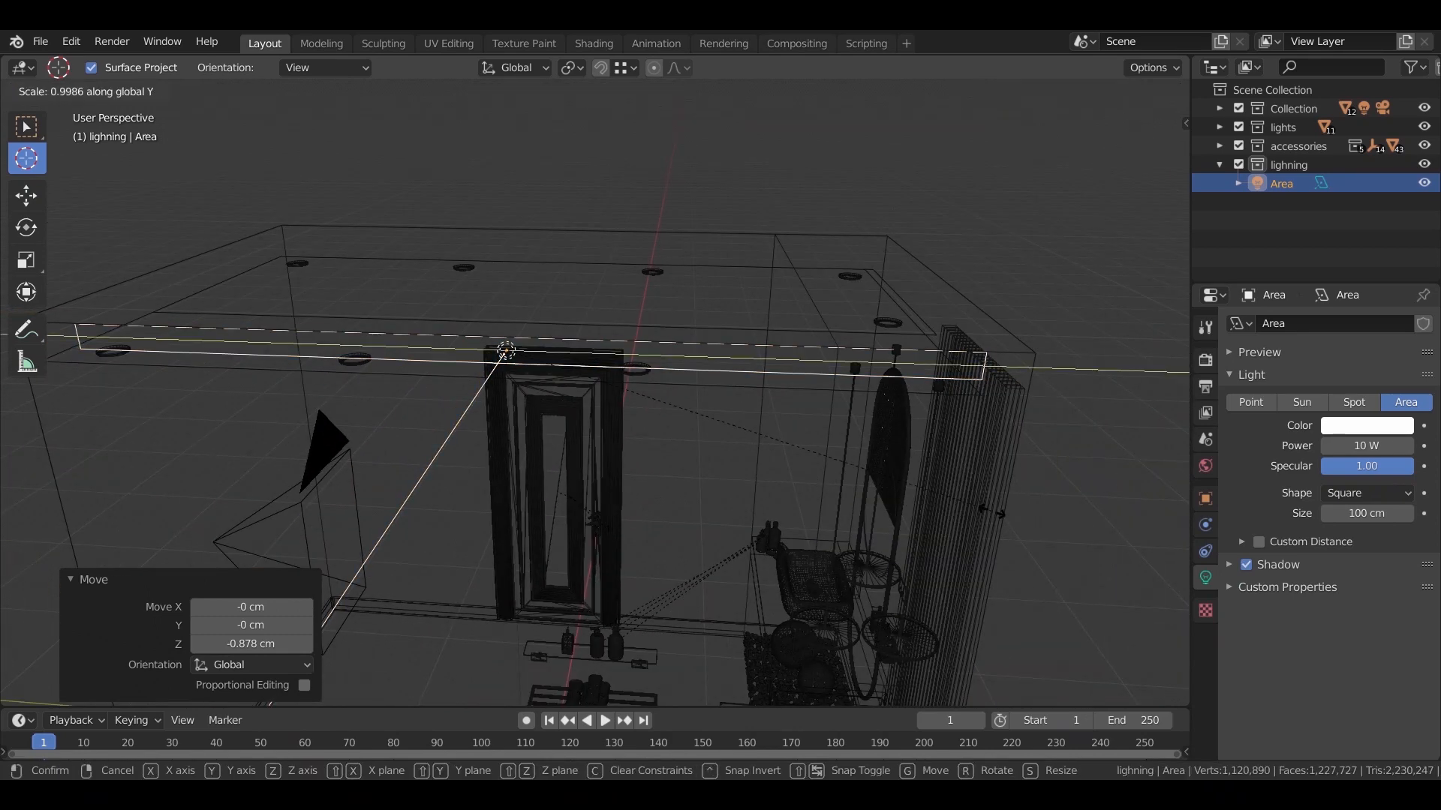
click(980, 520)
middle_drag(980, 520, 812, 543)
key(KP_7)
shift+middle_drag(710, 254, 699, 318)
scroll(713, 439, up, 6)
scroll(714, 438, down, 6)
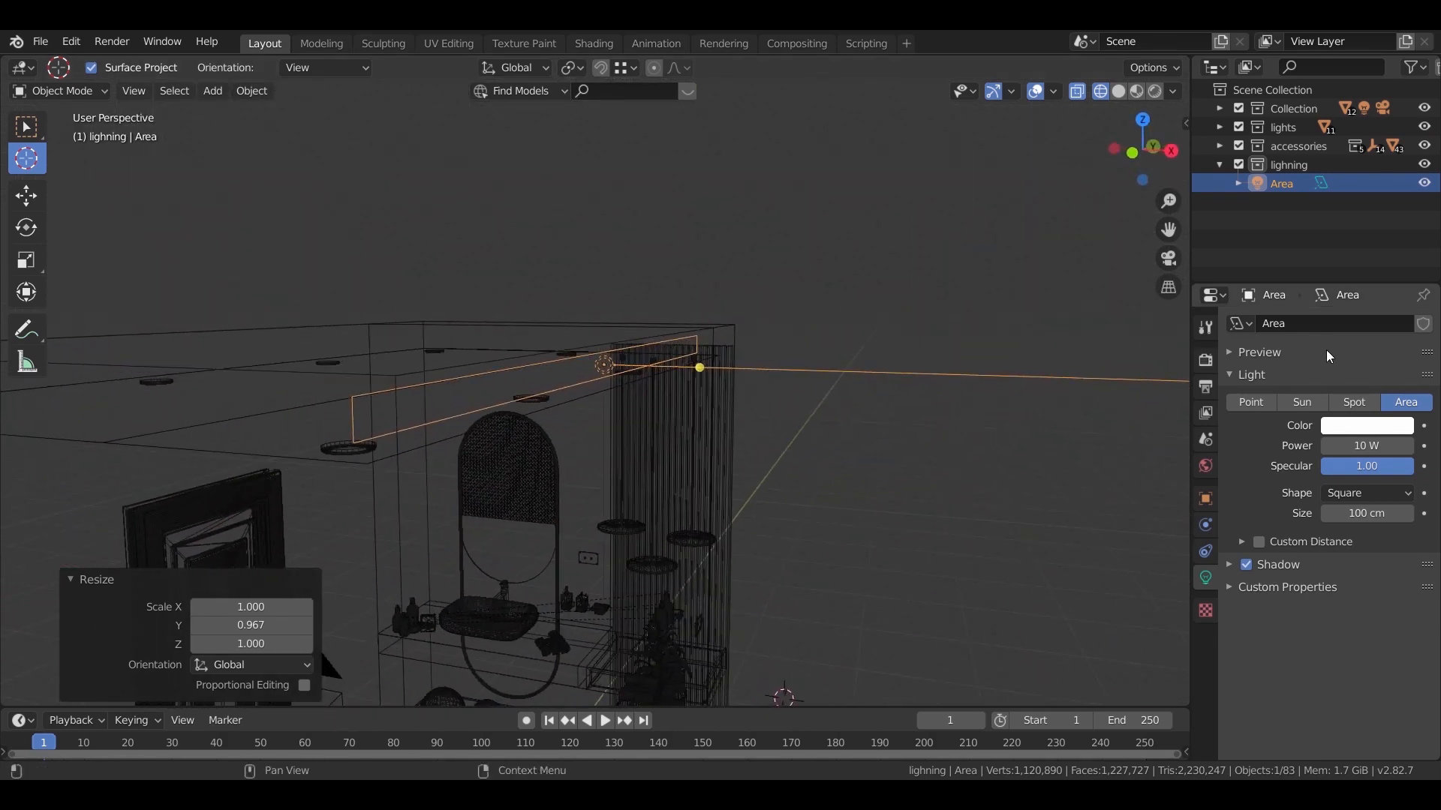
Set the area light's color to hex FFB4EB.
click(1367, 427)
click(1308, 254)
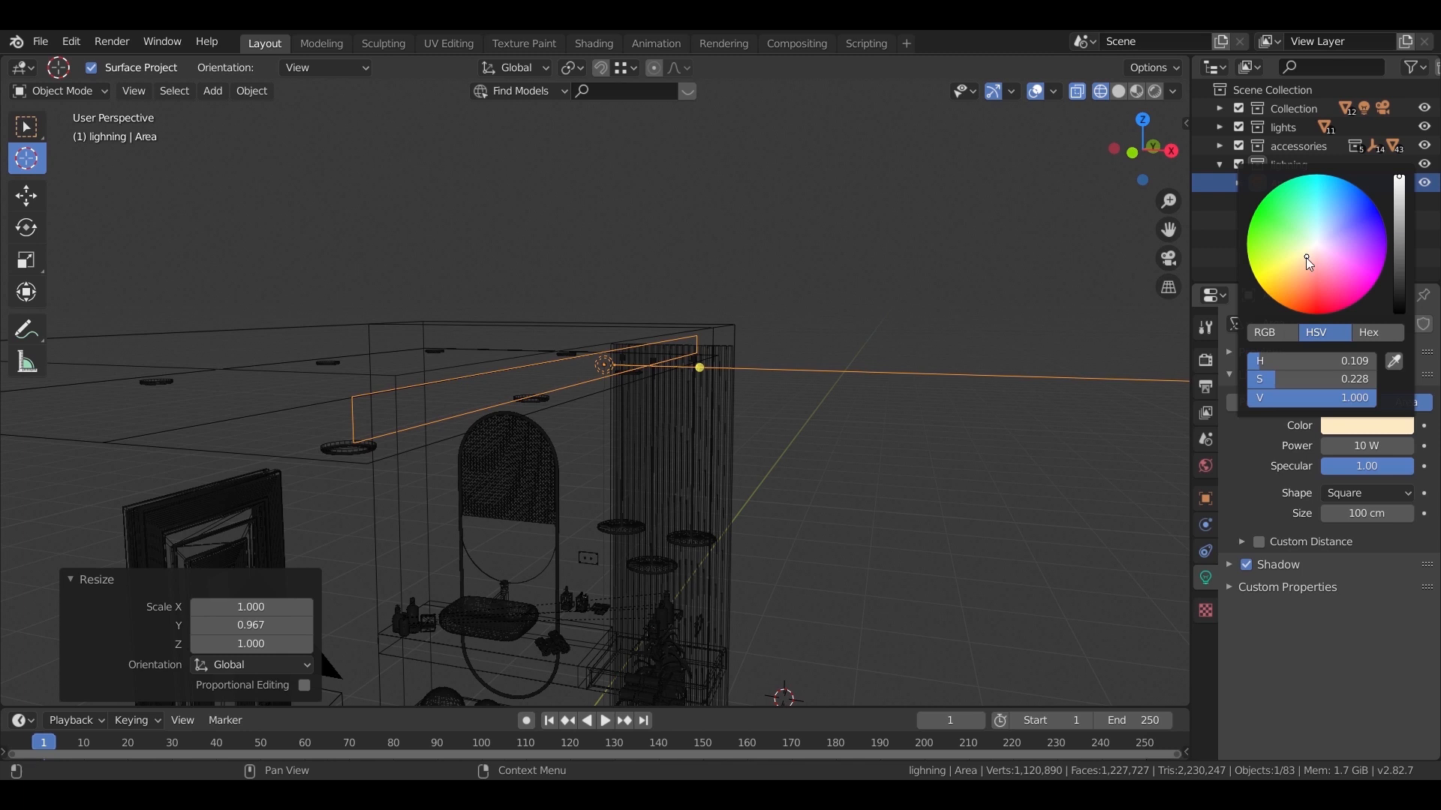
click(1371, 336)
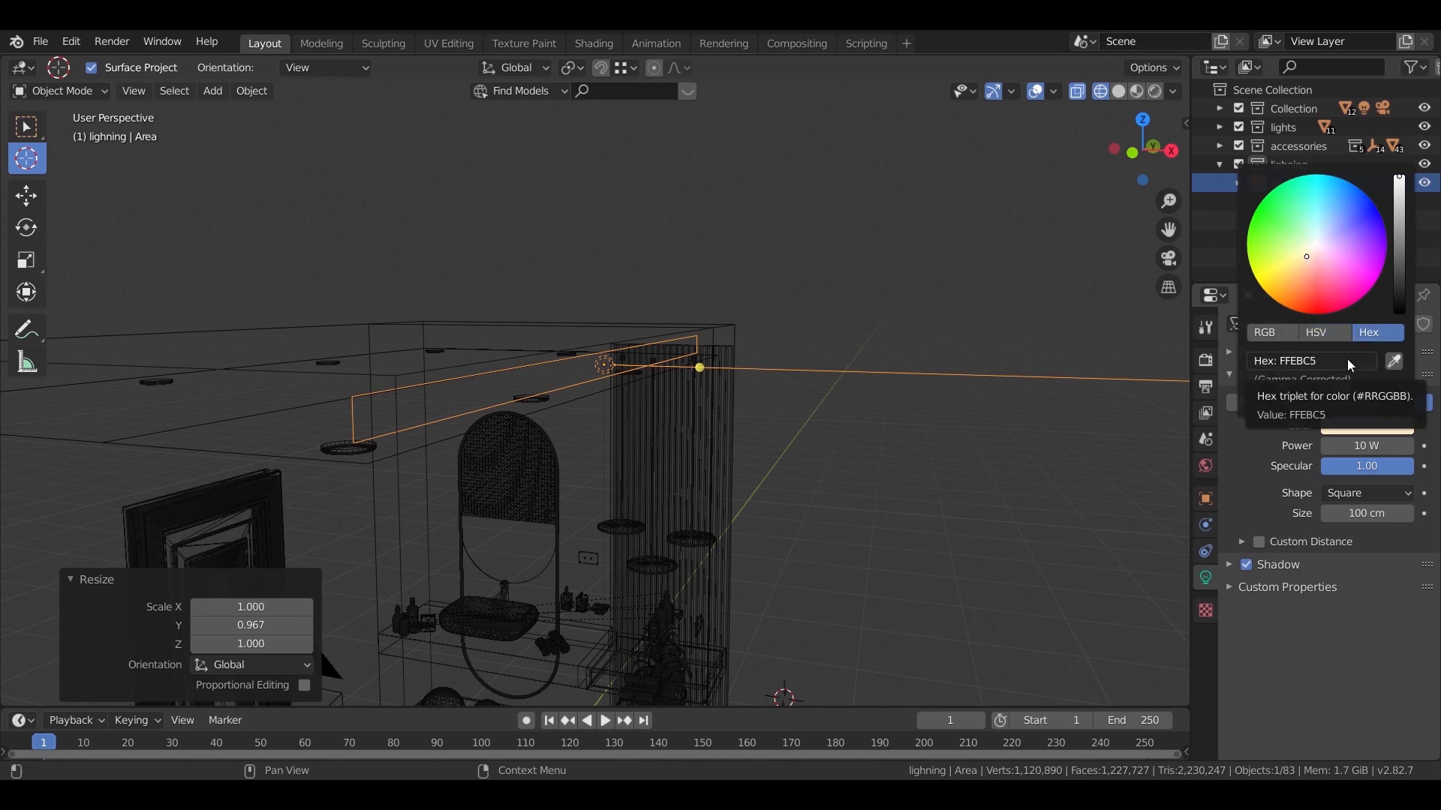
click(1368, 428)
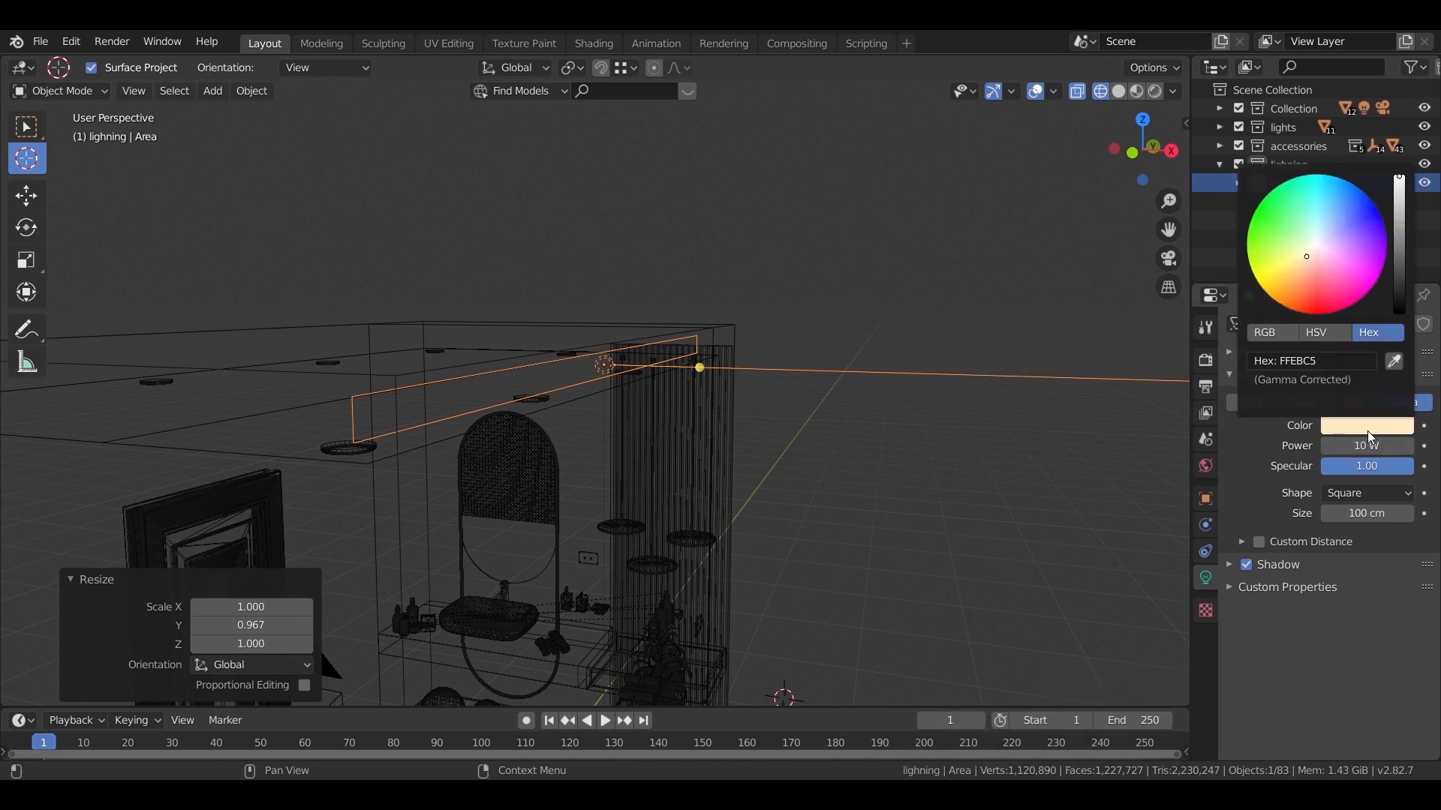
click(1344, 363)
text(ffb4eb)
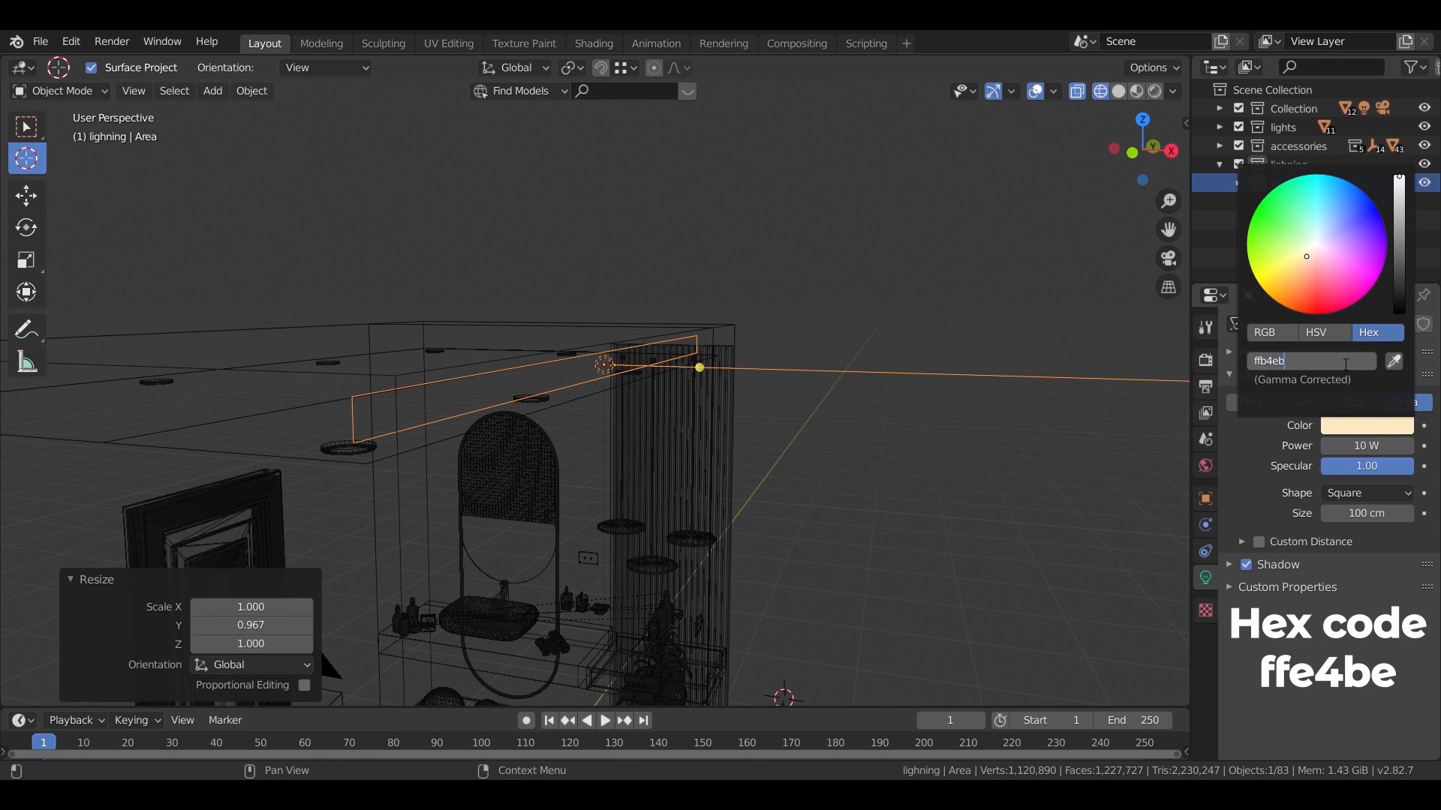
key(Return)
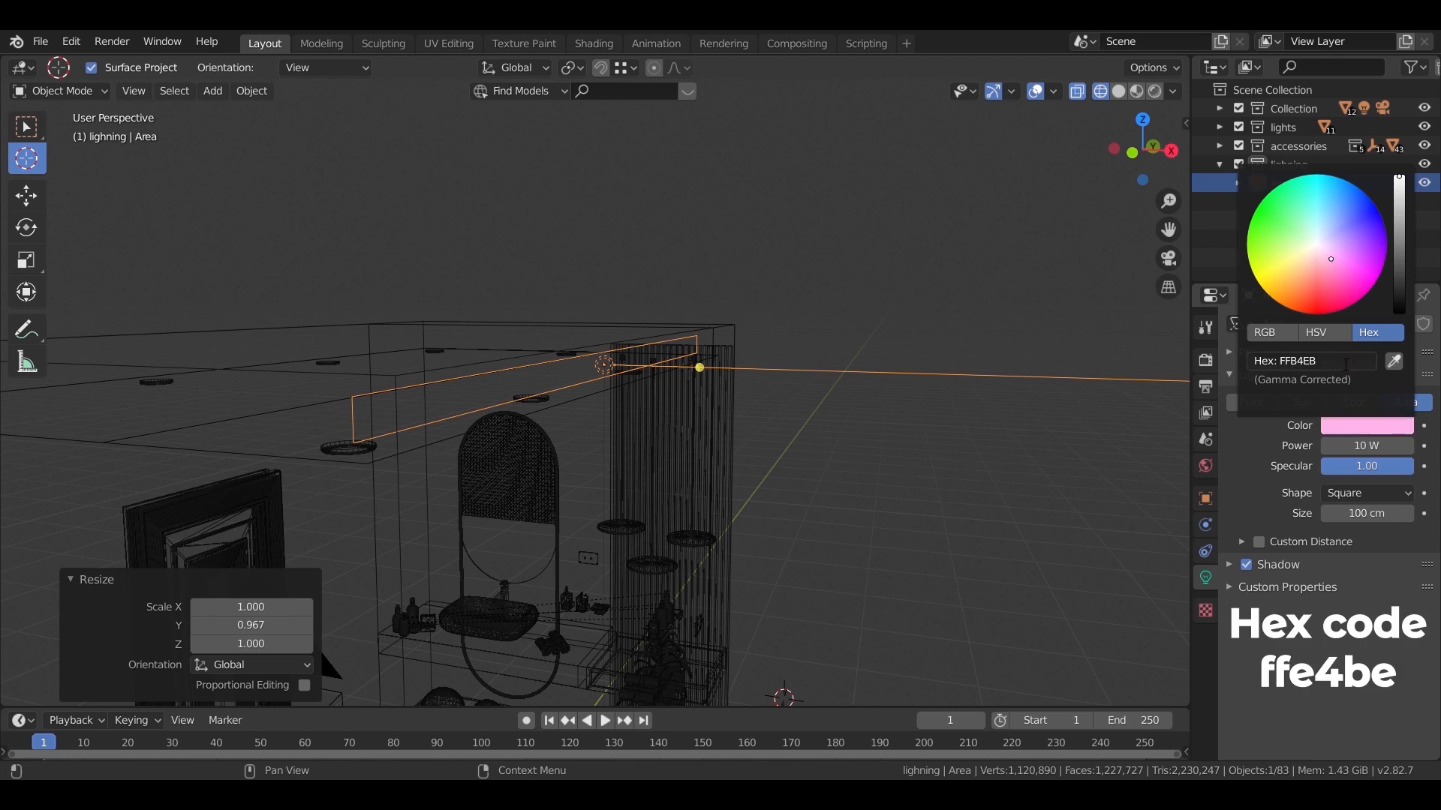
Set the area light's color to hex FFE4BE and its power to 12 W.
click(1343, 425)
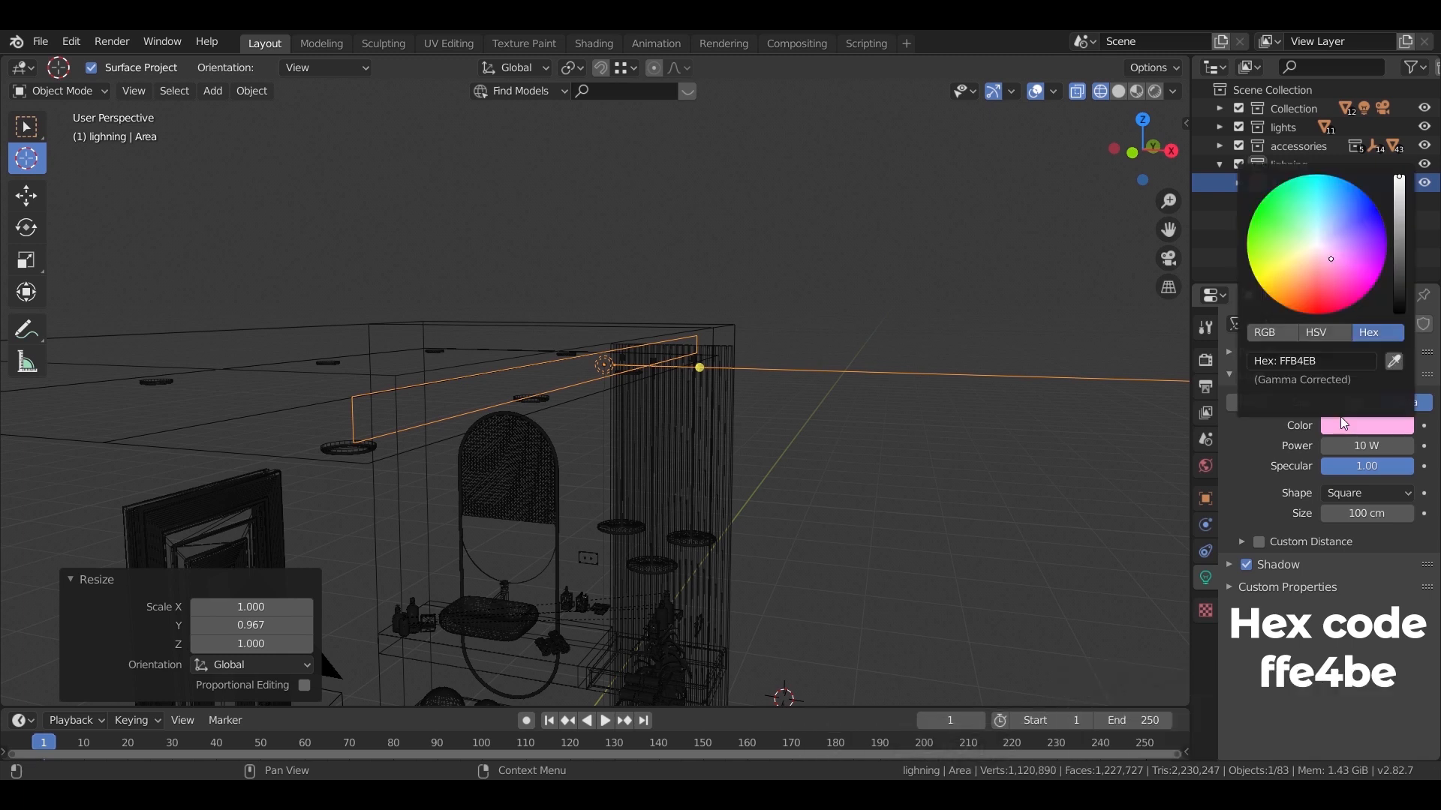
click(1327, 363)
text(ffe4be)
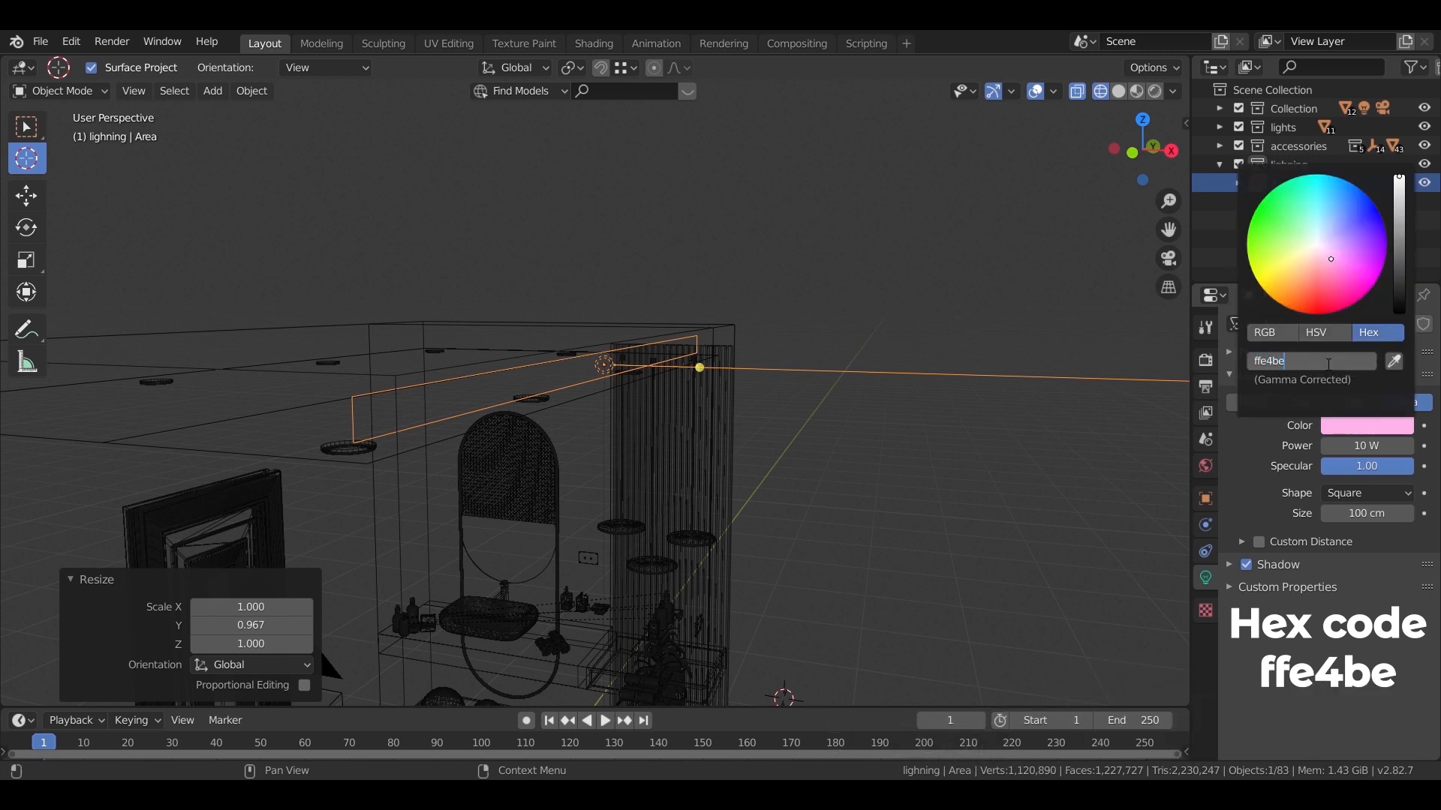
key(Return)
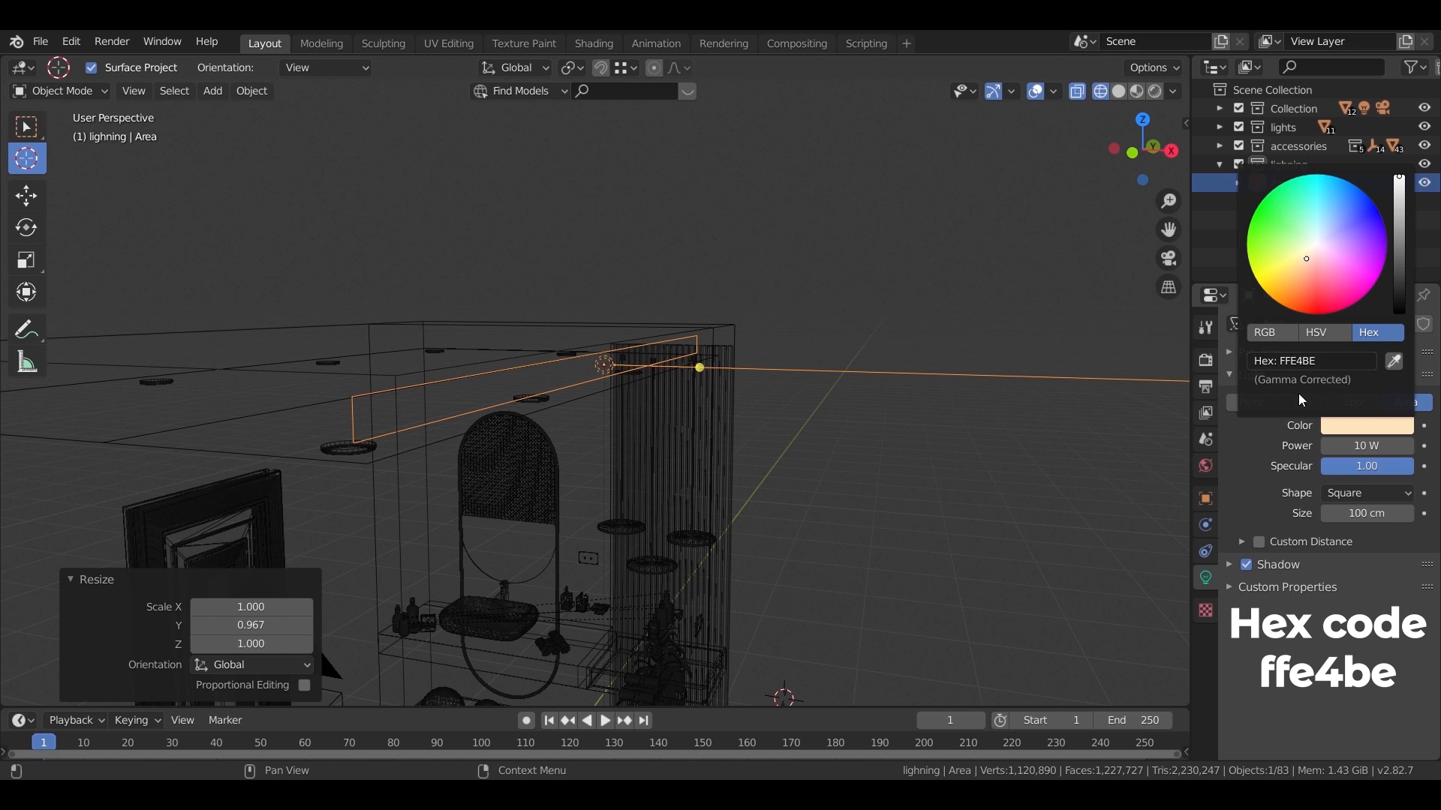
drag(1371, 449, 1388, 449)
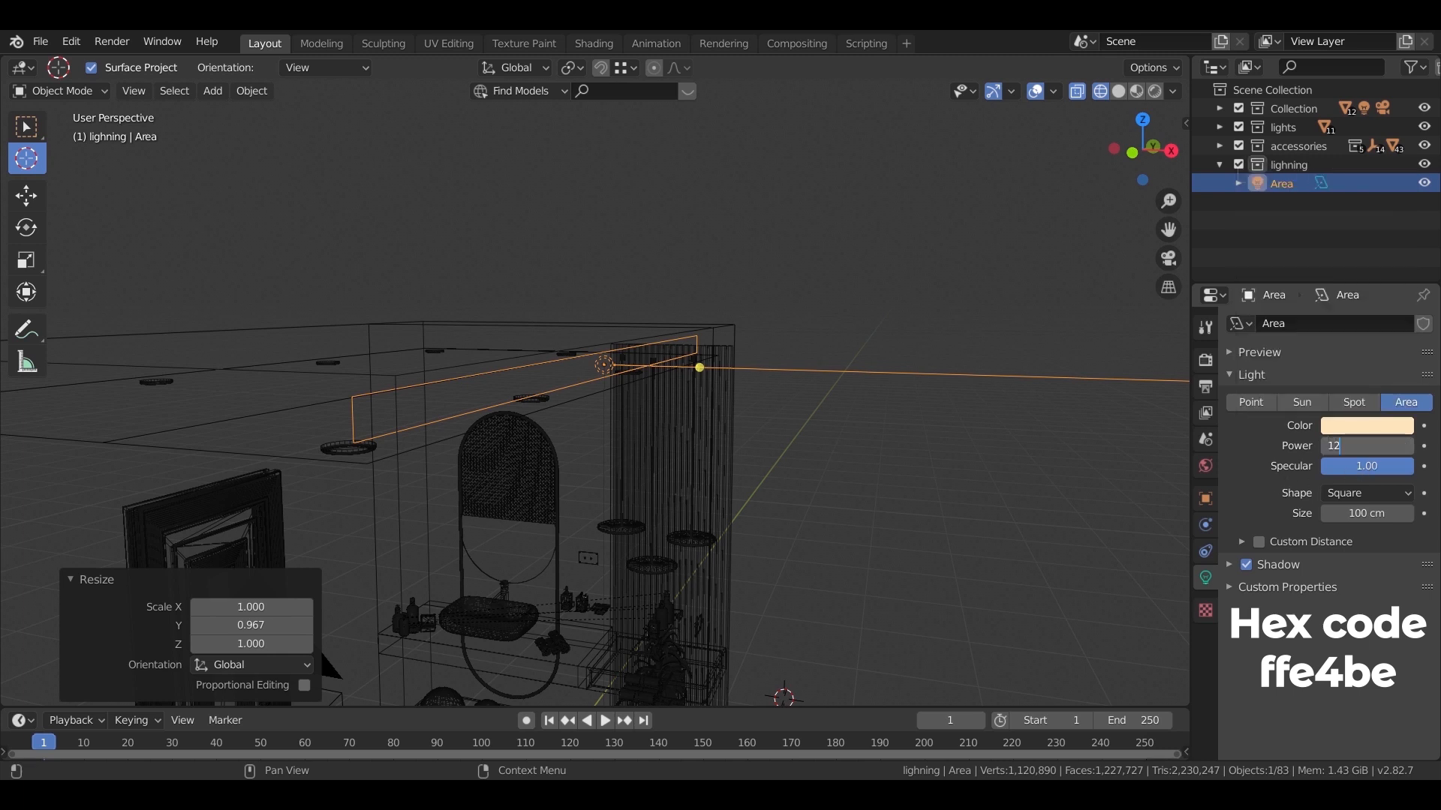
Return to the camera view and set the render engine to Cycles with GPU Compute as the device.
mouse_move(781, 406)
middle_down()
mouse_move(773, 417)
mouse_move(802, 399)
mouse_move(806, 411)
middle_up()
key(KP_0)
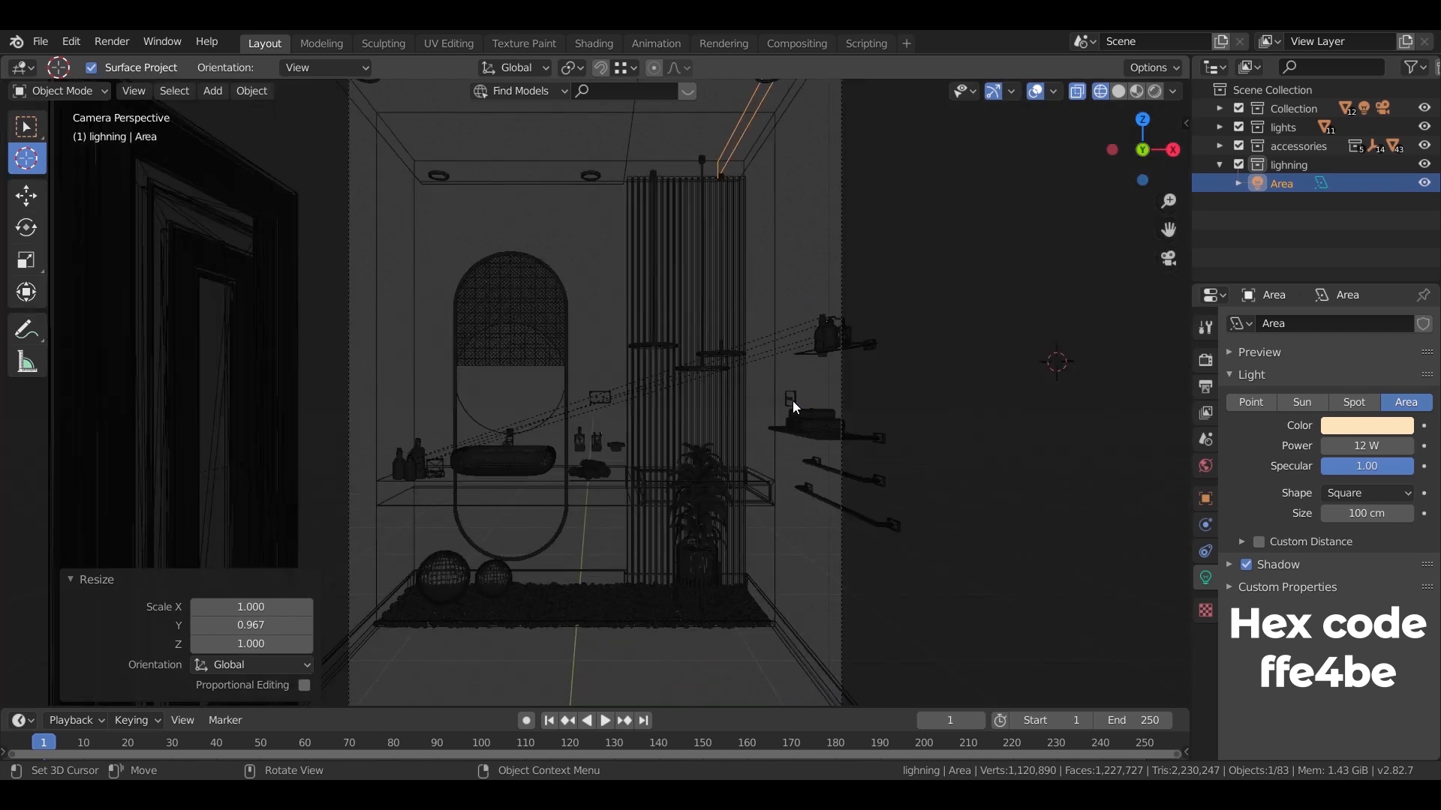
scroll(792, 400, down, 2)
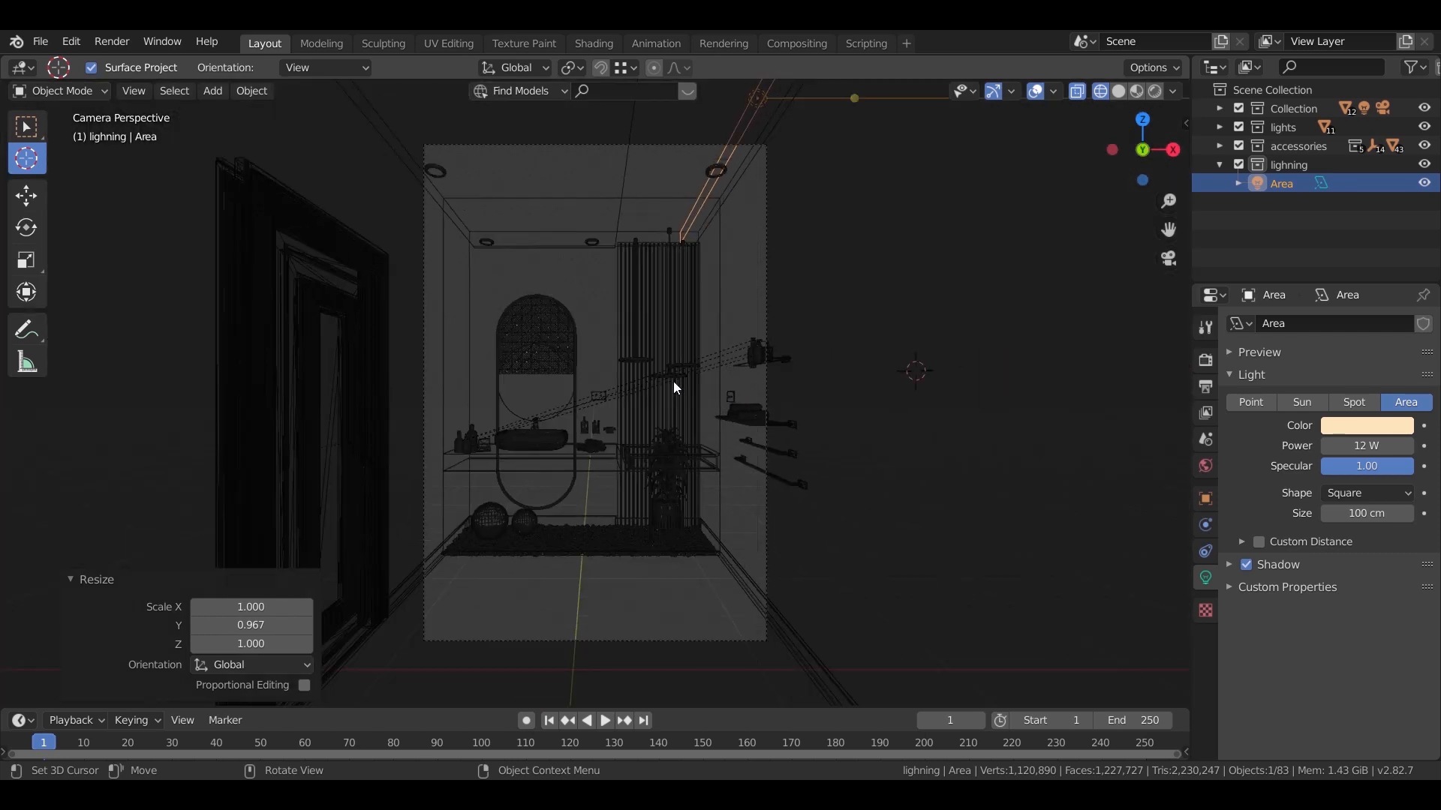
click(1205, 359)
click(1366, 324)
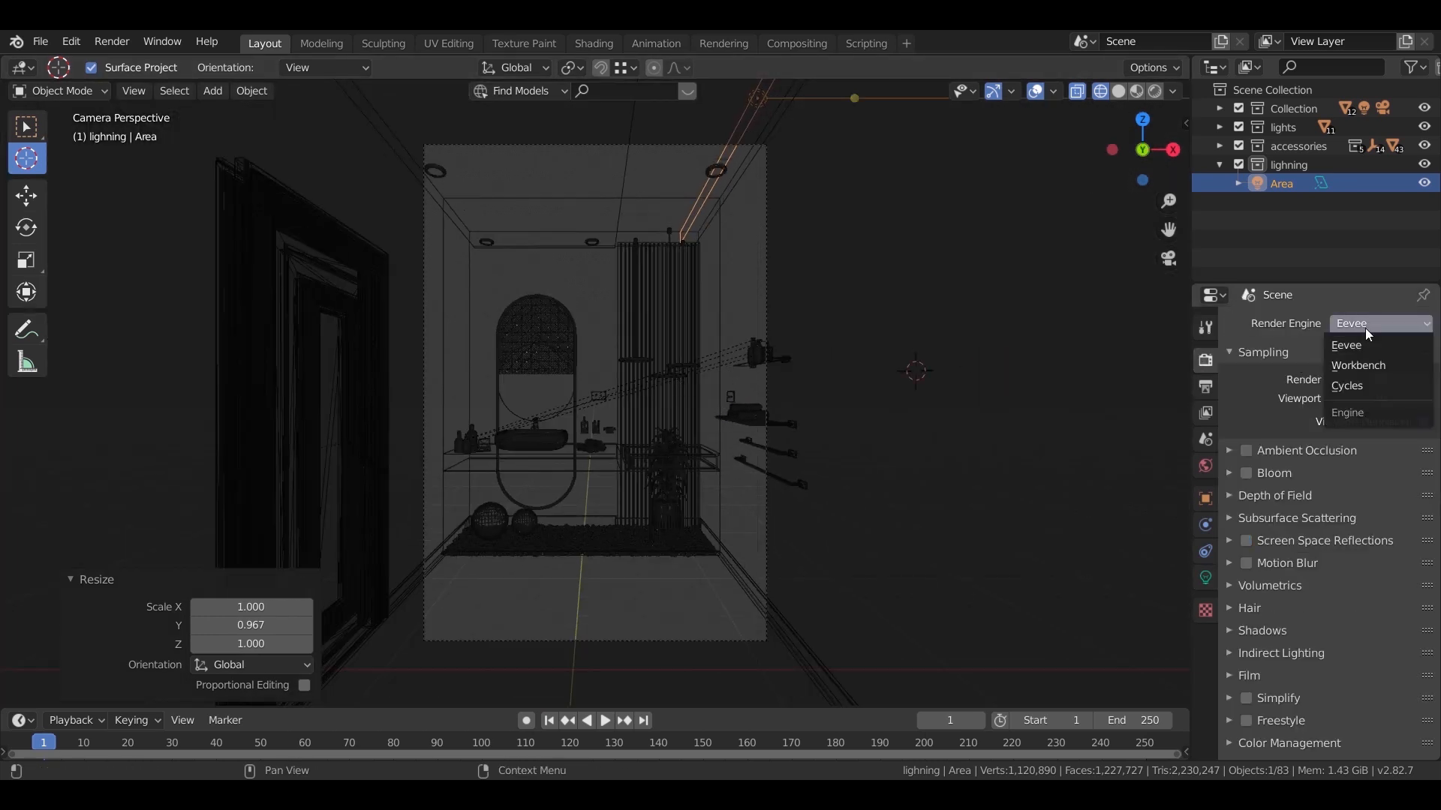
click(1368, 386)
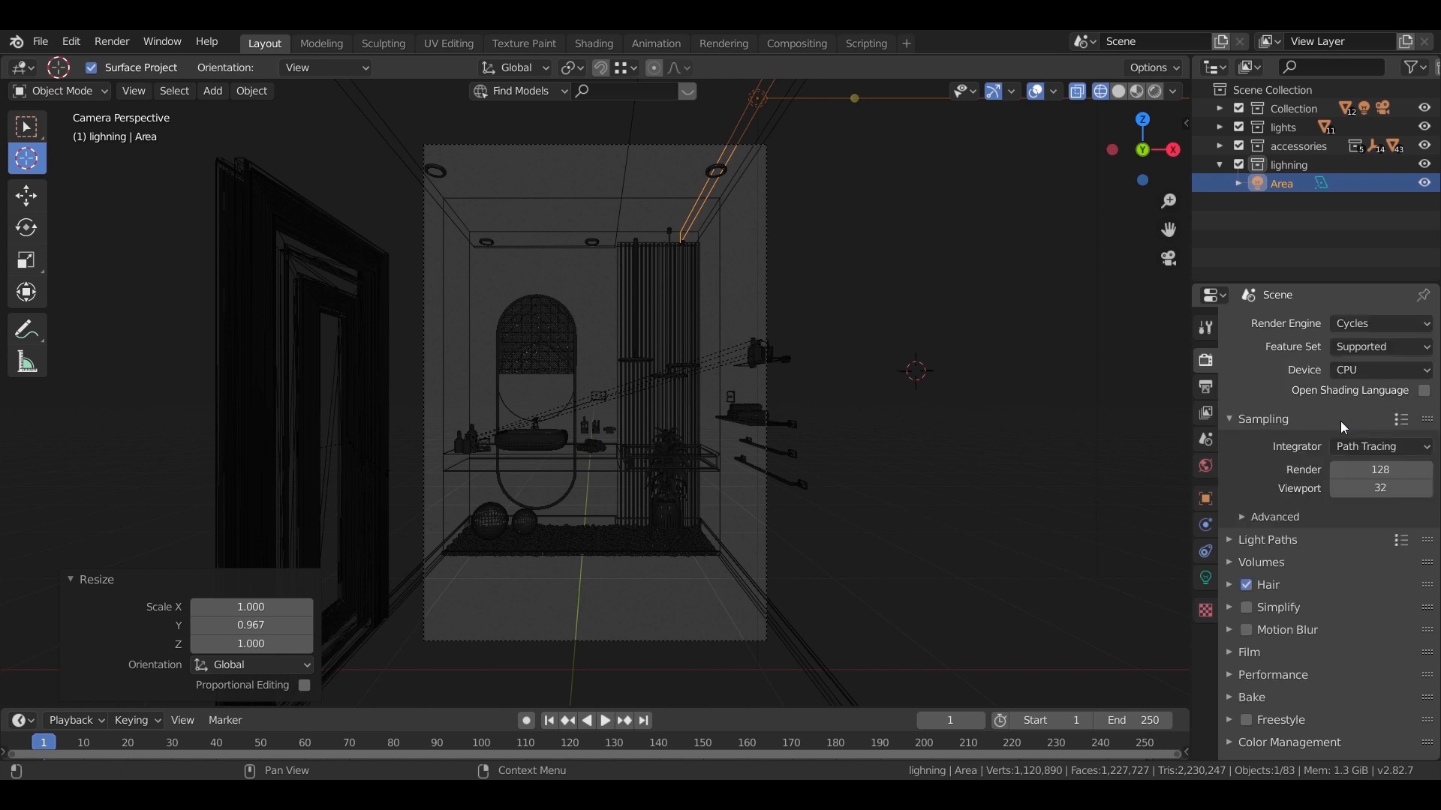
click(1378, 376)
click(1358, 411)
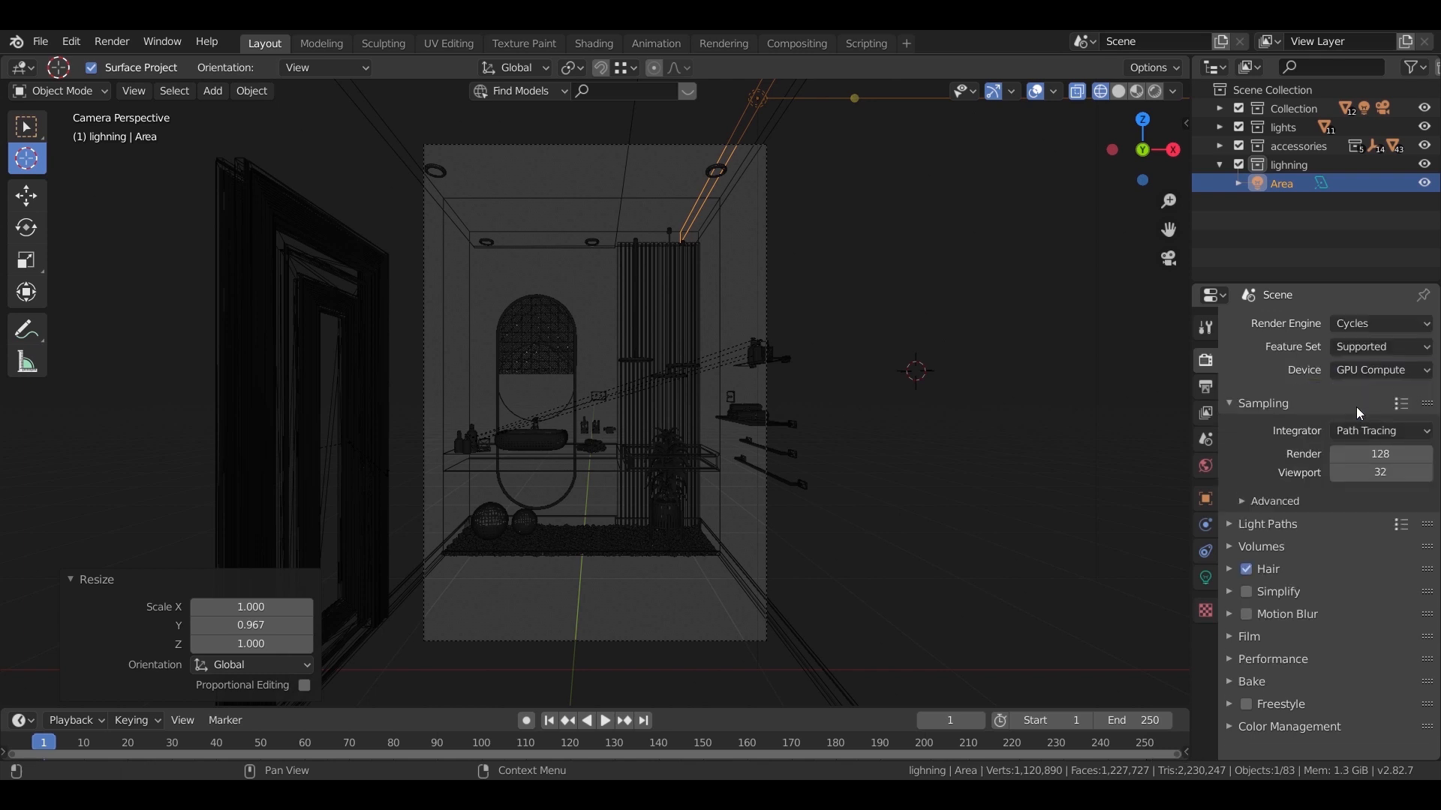
Enable Render Region, preview the camera view with rendered shading, and return to solid shading.
click(1205, 386)
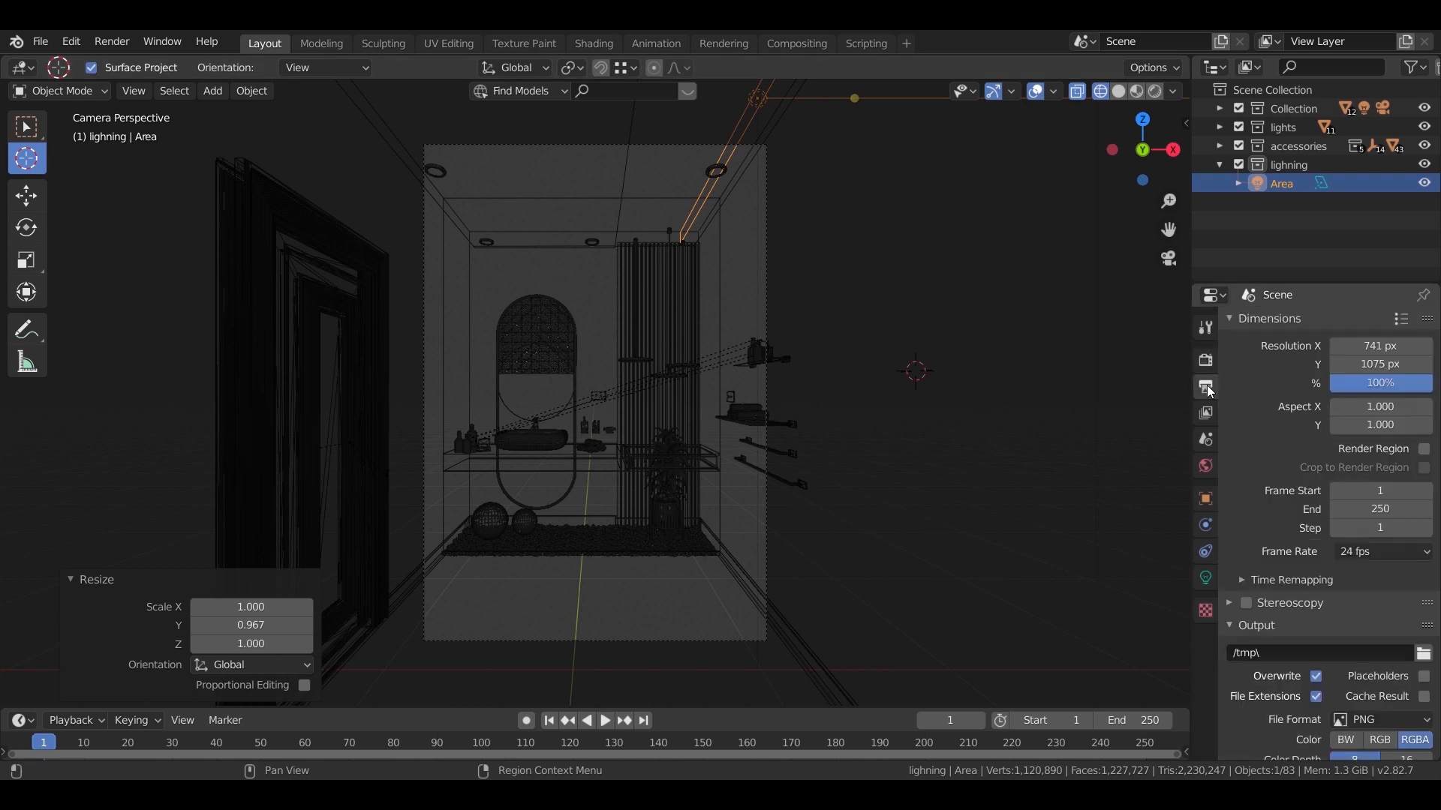
click(1423, 449)
key(z)
click(812, 263)
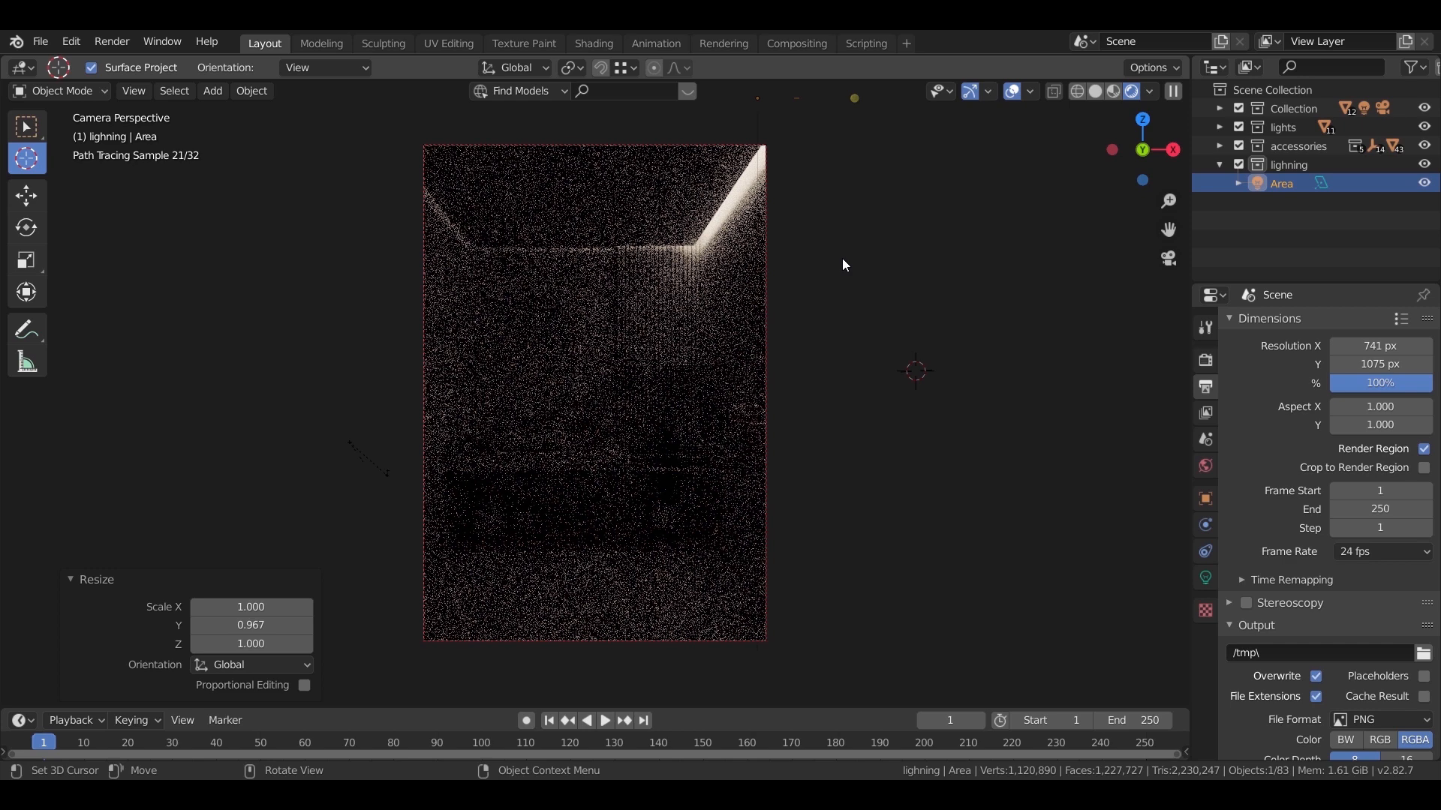
key(z)
click(980, 272)
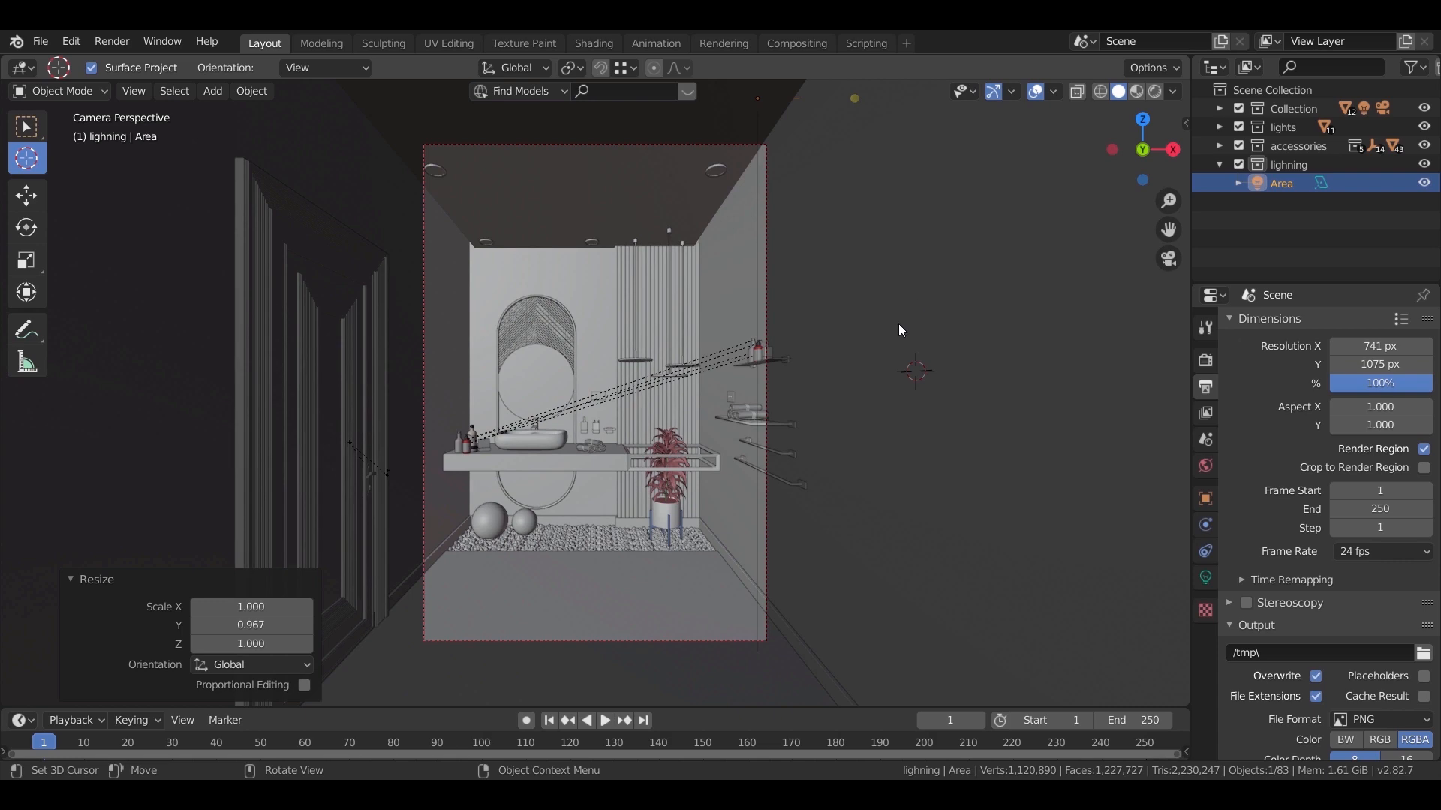
Duplicate the ceiling strip area light along X to the opposite long edge of the ceiling.
middle_drag(887, 335, 725, 312)
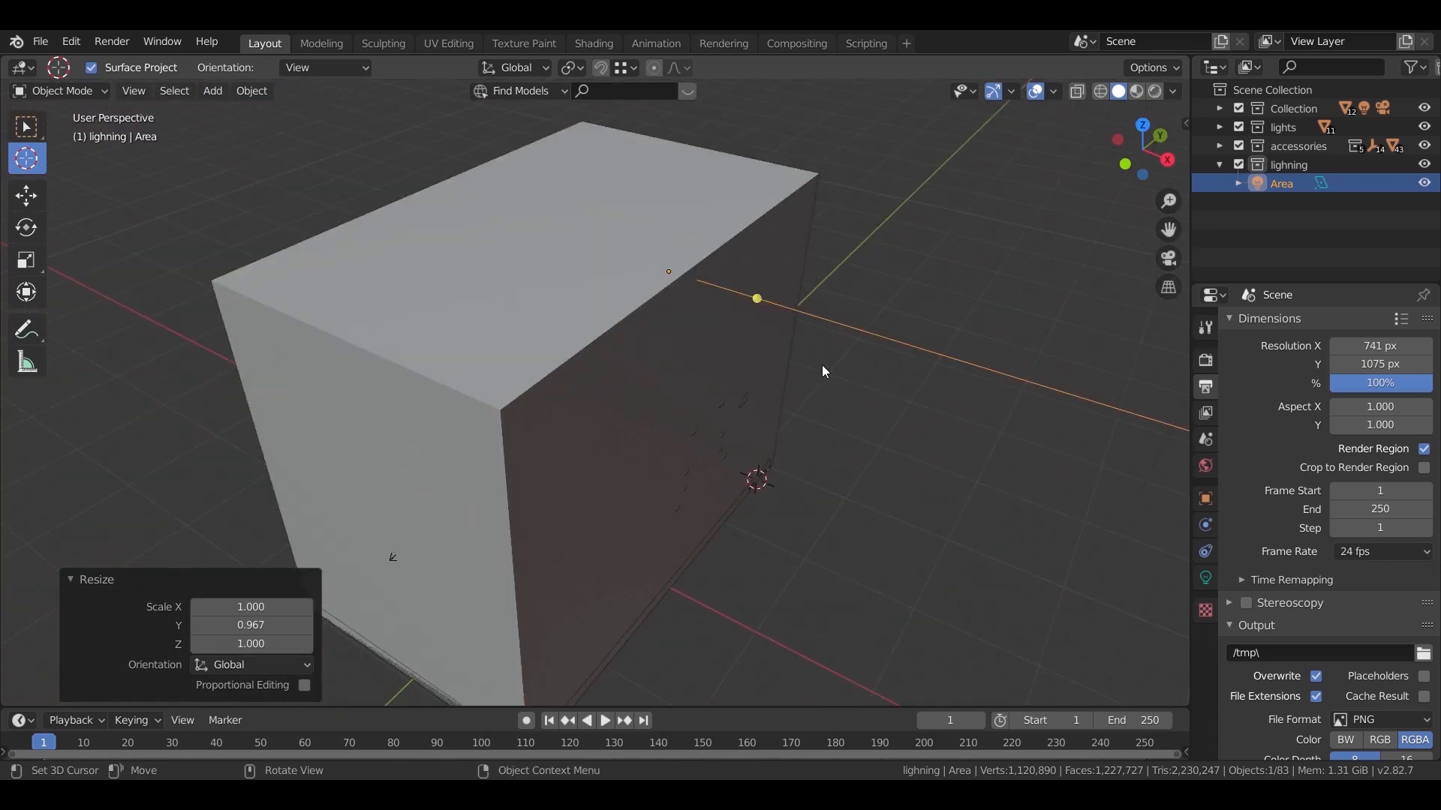
key(KP_7)
key(z)
click(659, 386)
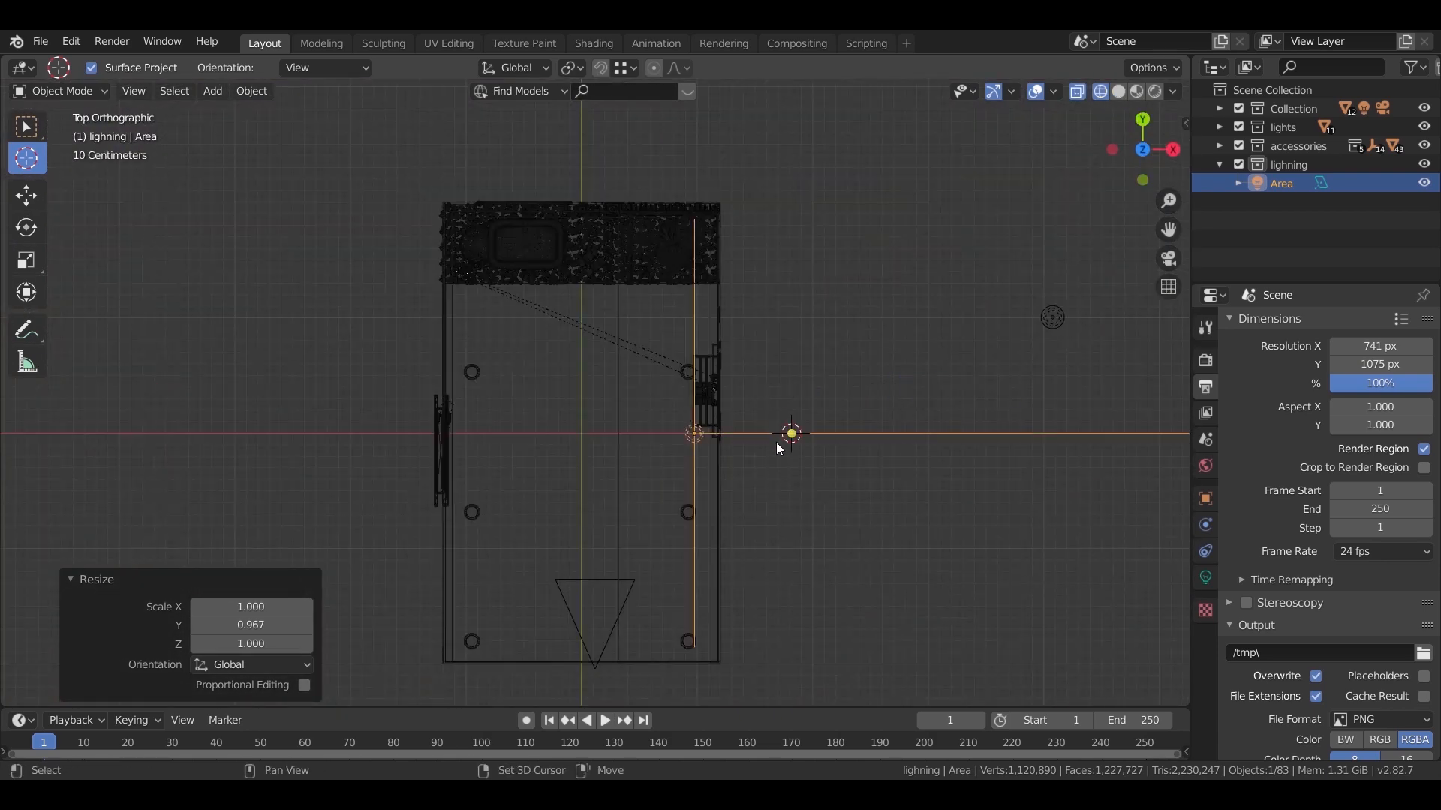
key(shift+d)
key(x)
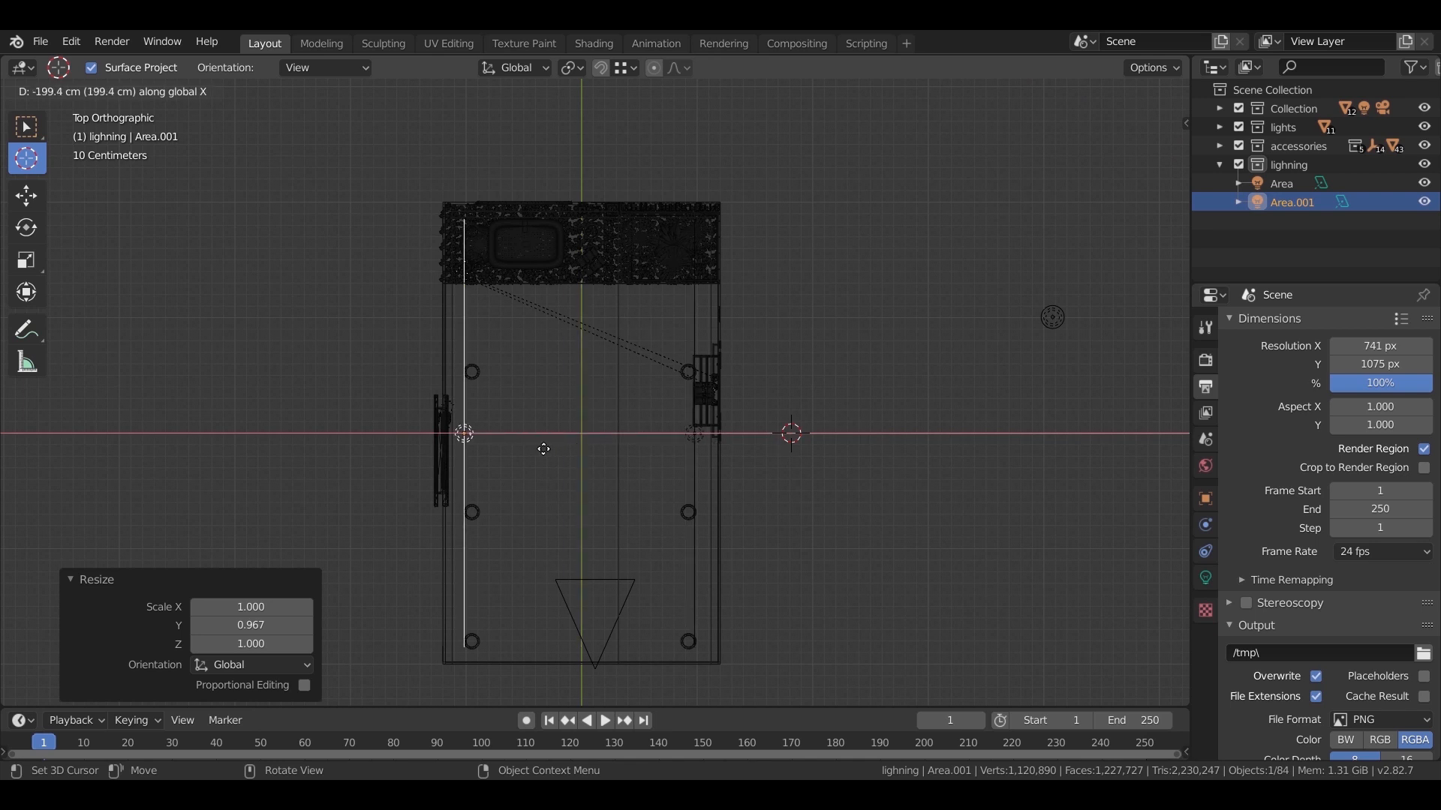
click(539, 449)
Rotate the duplicated area light 180° around Z so it faces the opposite wall.
key(r)
text(z)
text(180)
key(Return)
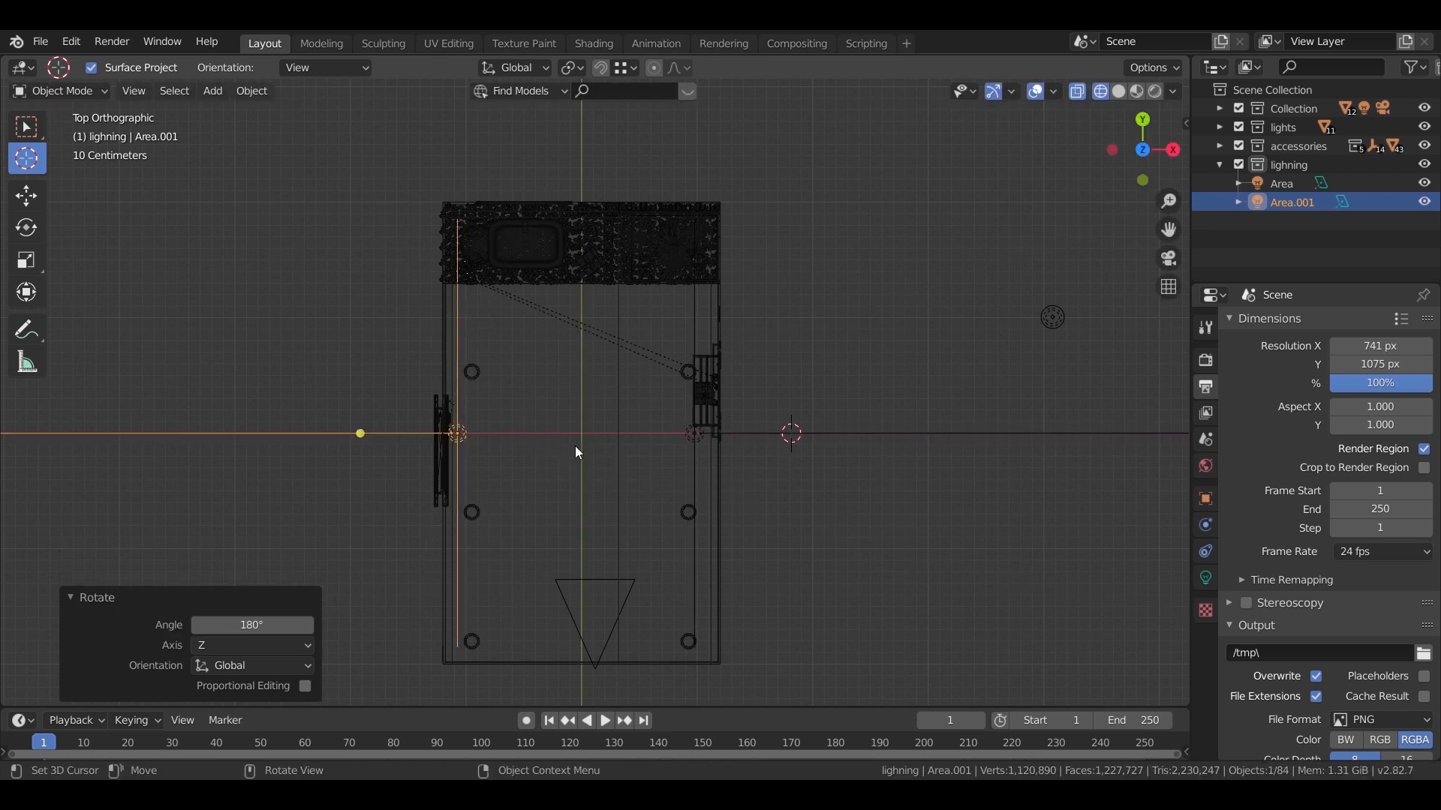
scroll(526, 461, up, 5)
scroll(678, 298, down, 3)
key(KP_3)
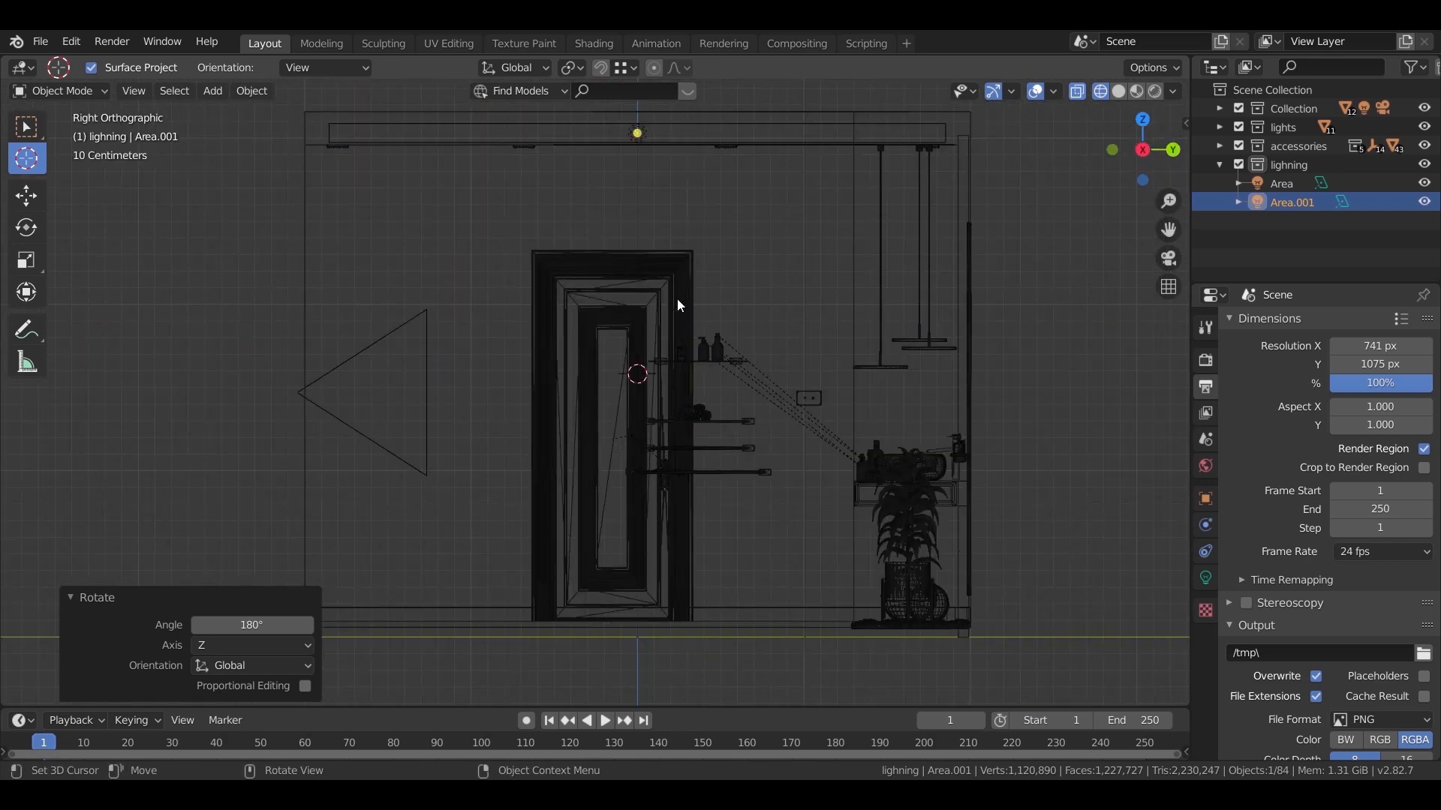
key(KP_1)
shift+middle_drag(614, 184, 611, 348)
scroll(582, 331, up, 4)
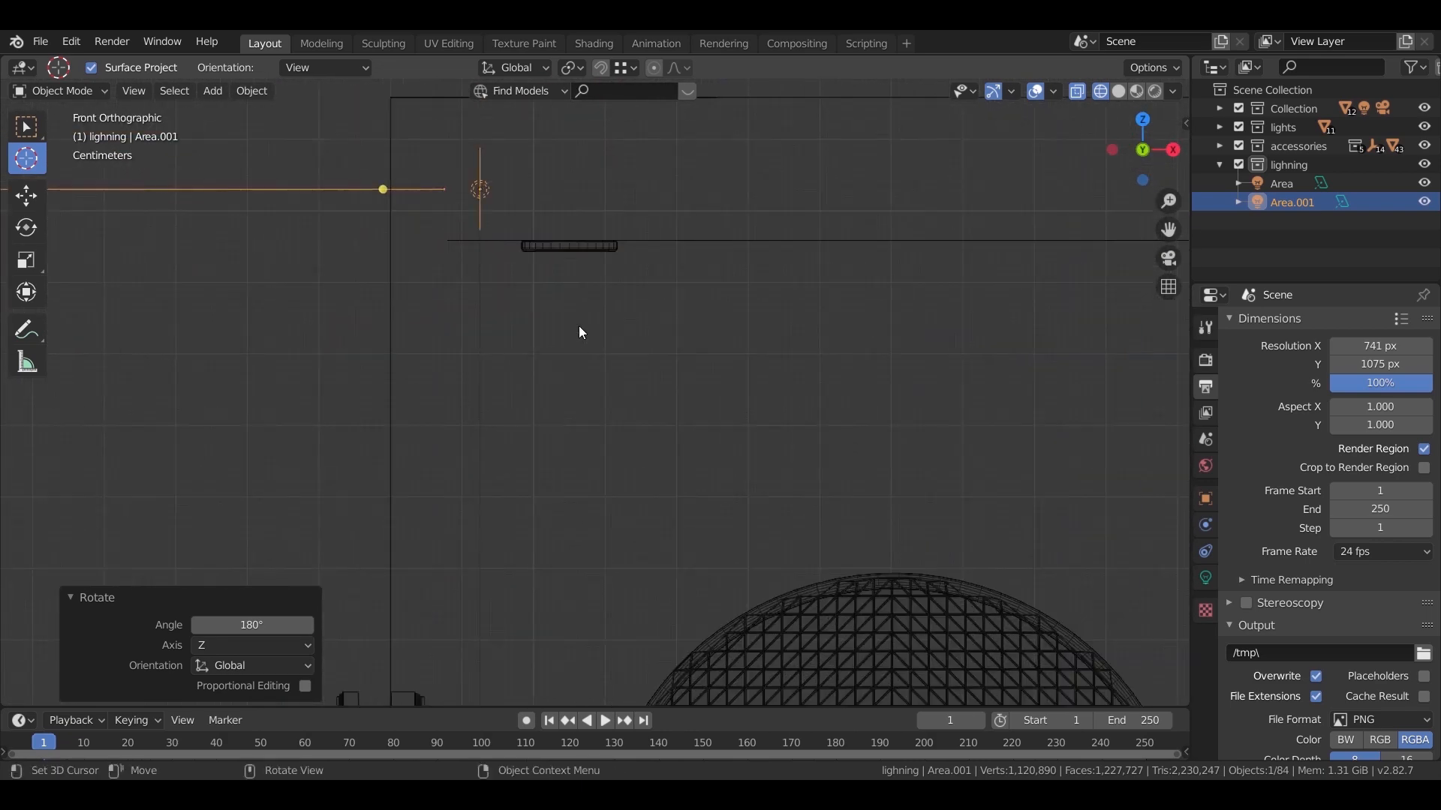
scroll(578, 326, down, 3)
Duplicate the area light in the horizontal plane toward the vanity wall and rotate the copy -90° around Z.
key(KP_7)
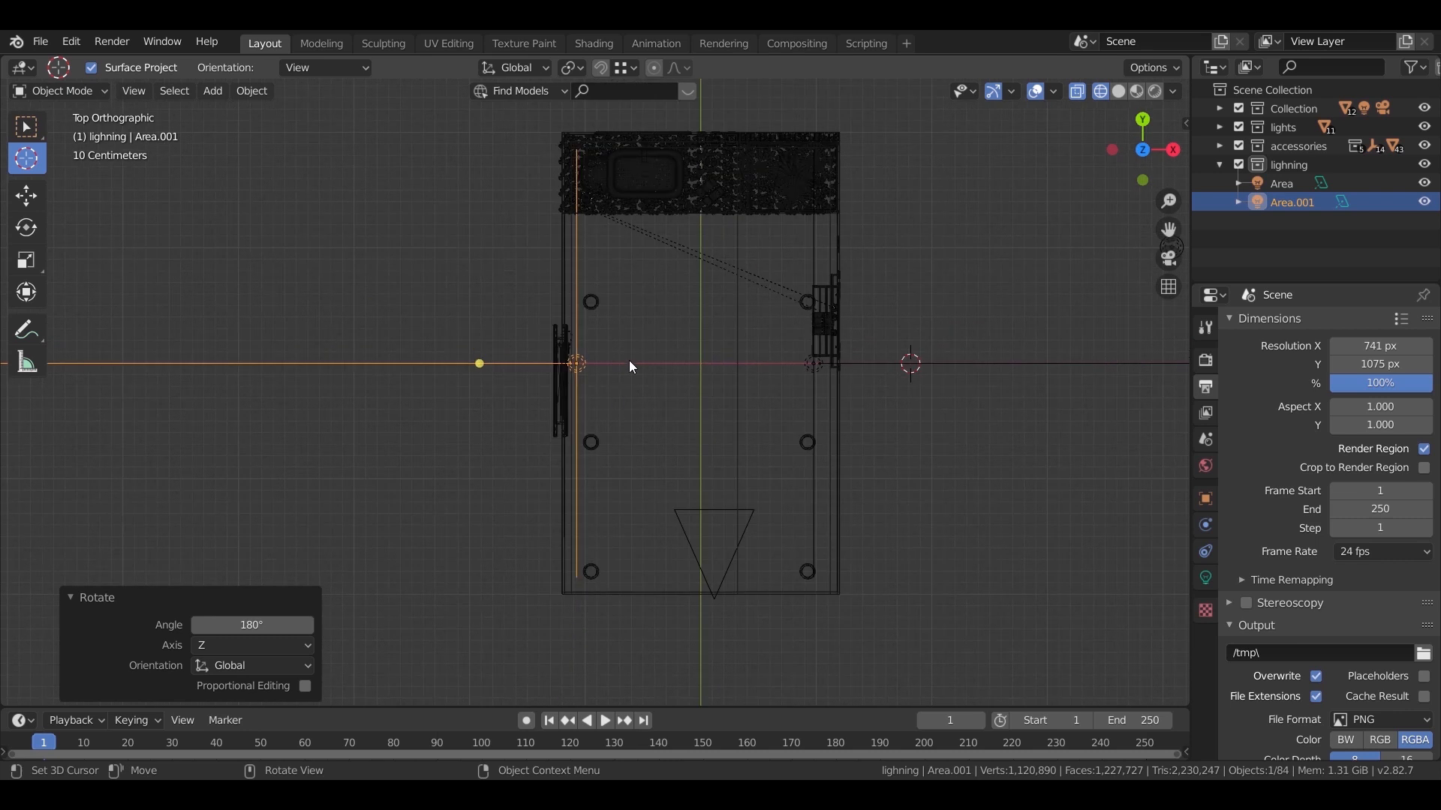
key(shift+d)
key(shift+z)
click(781, 214)
text(rz90)
key(Return)
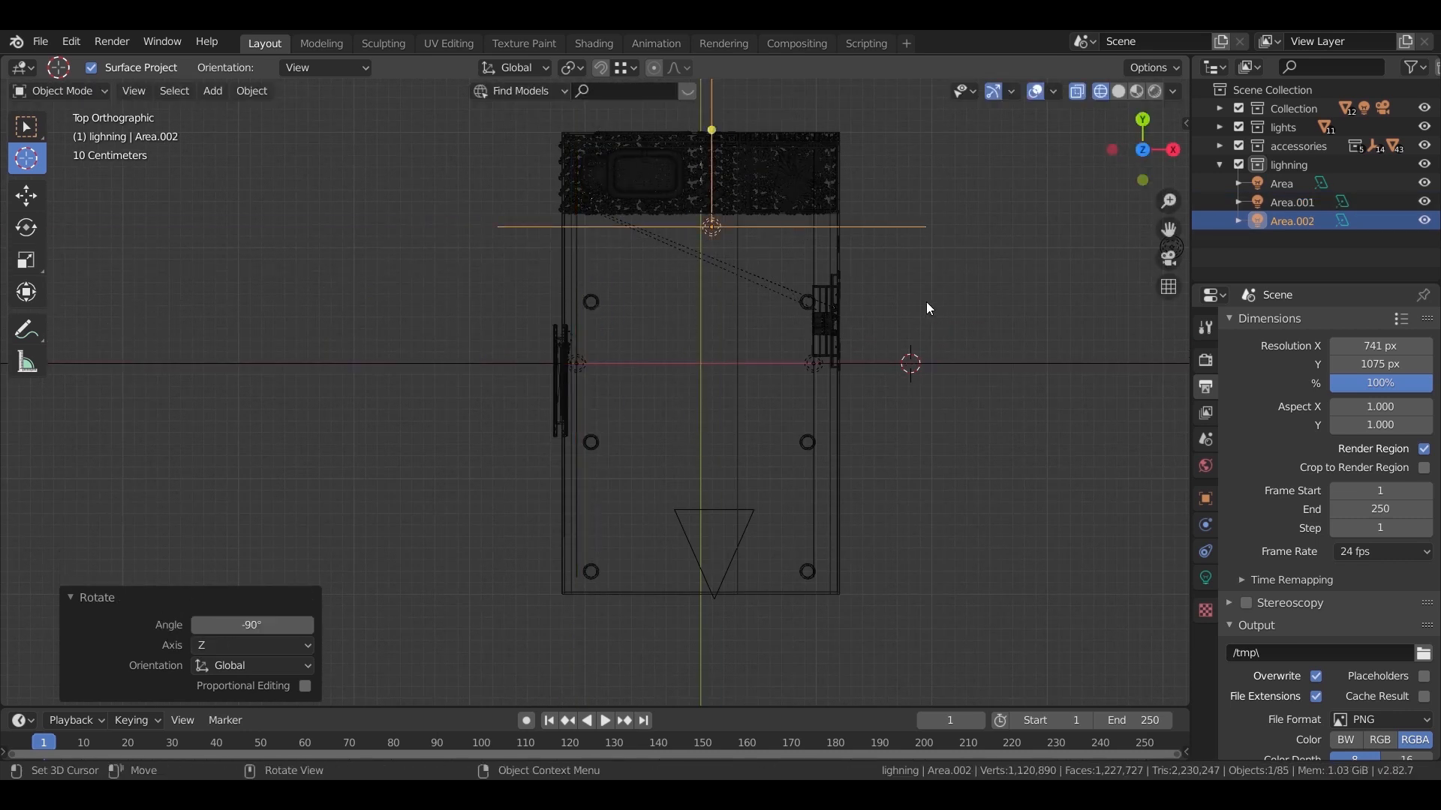
Scale the vanity-wall area light to about 0.547 along X to fit the room's width.
key(s)
key(x)
click(895, 265)
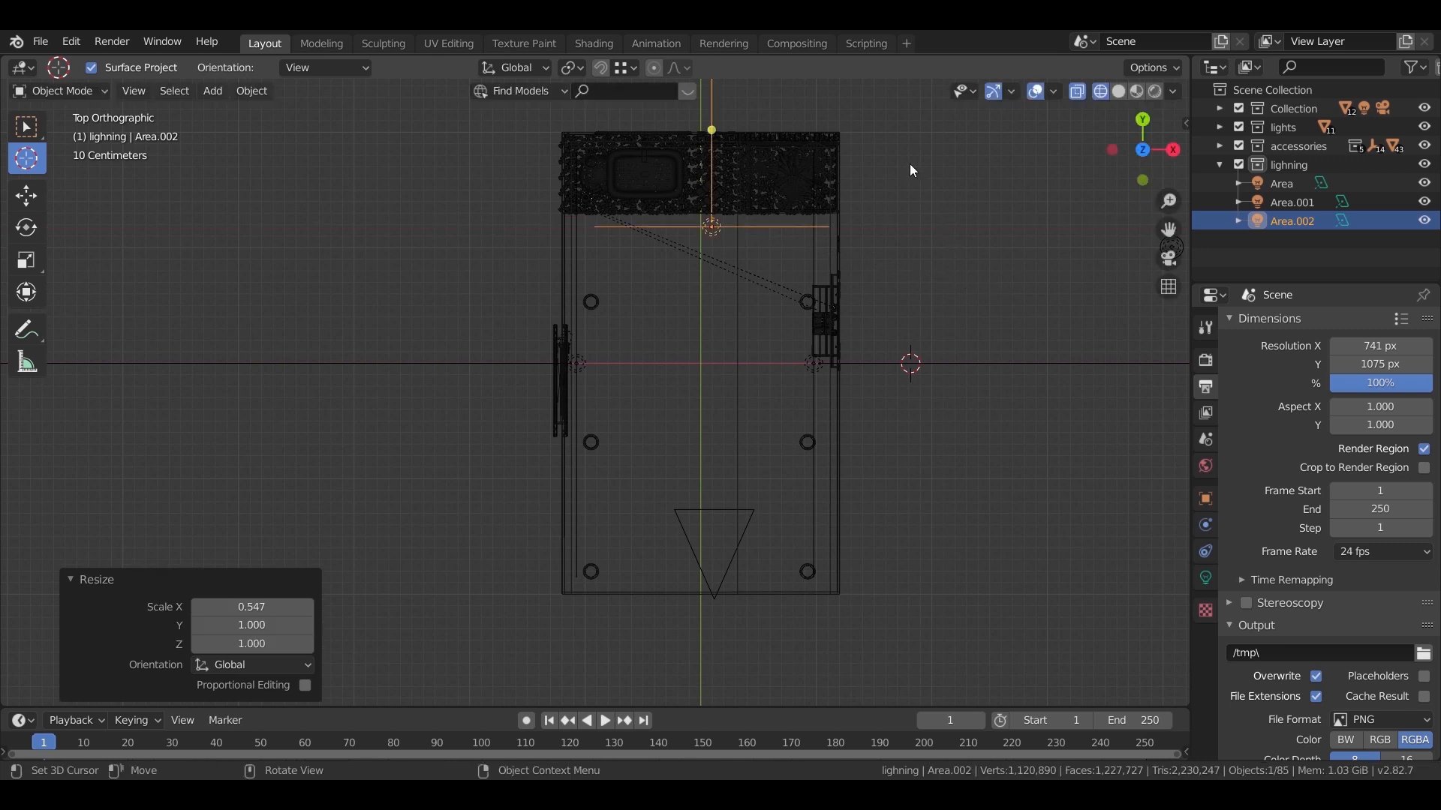
Move the vanity-wall area light about -8.35 cm in X and 68.4 cm in Y, keeping its height.
scroll(947, 163, up, 1)
shift+middle_drag(983, 161, 929, 386)
scroll(880, 341, up, 1)
scroll(883, 347, up, 3)
key(g)
key(shift+z)
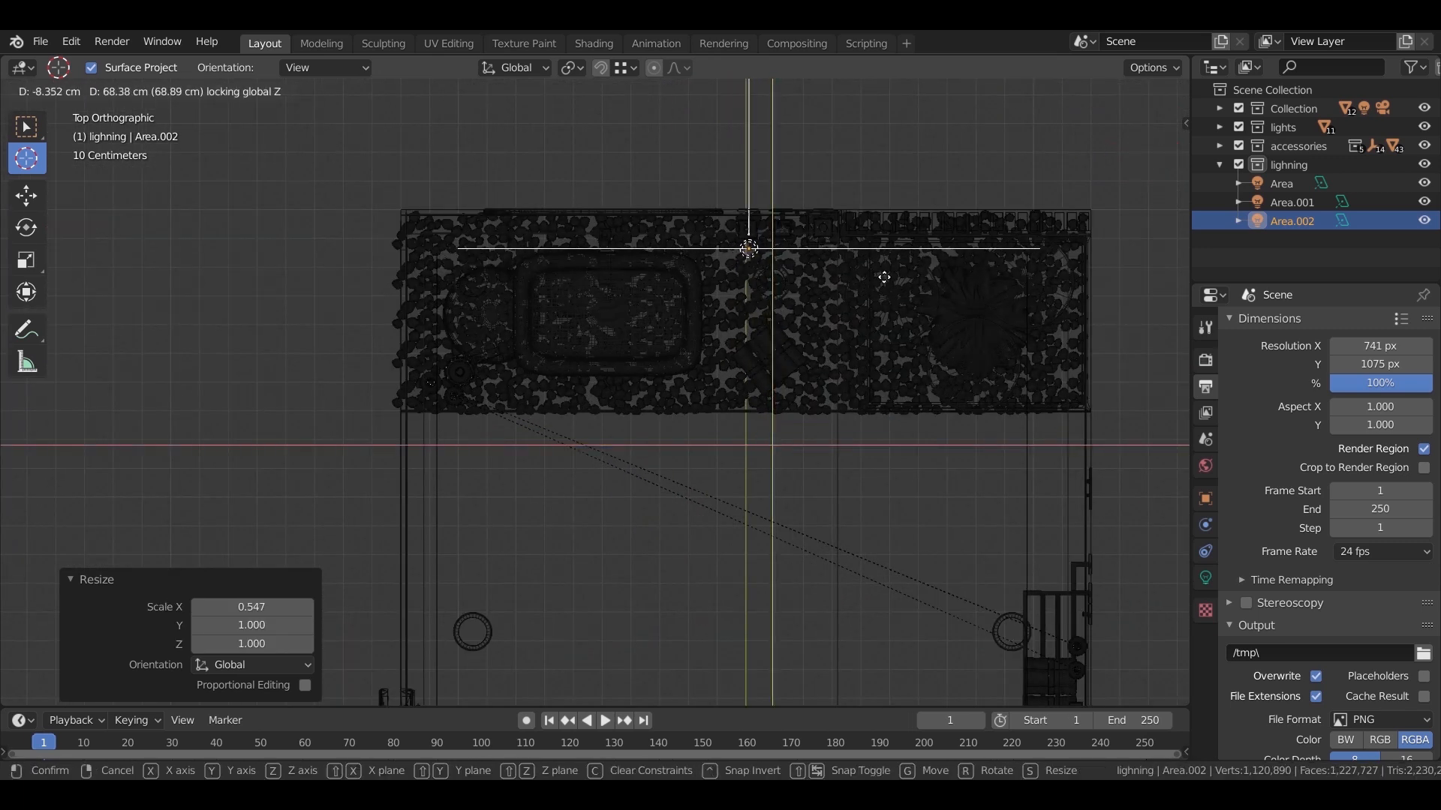
click(882, 277)
Fine-tune the vanity-wall area light's position along Y, and shift it about -6.19 cm along X.
shift+middle_drag(950, 312, 880, 411)
scroll(905, 373, up, 4)
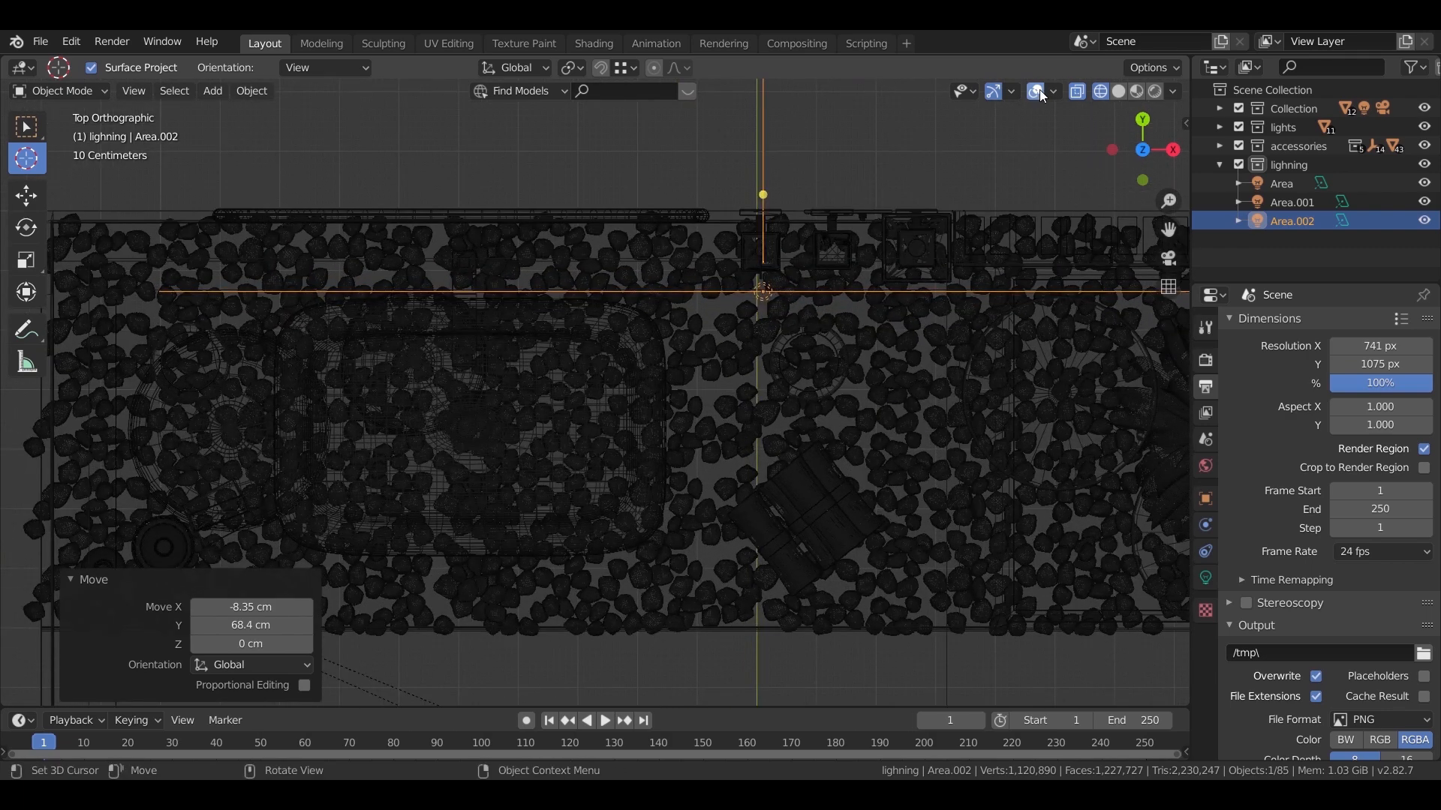
middle_drag(781, 197, 728, 233)
key(g)
key(y)
click(890, 344)
middle_drag(691, 465, 563, 473)
key(g)
key(x)
click(581, 467)
mouse_move(583, 467)
middle_down()
mouse_move(528, 497)
mouse_move(498, 489)
mouse_move(687, 518)
mouse_move(734, 510)
mouse_move(773, 403)
mouse_move(753, 480)
mouse_move(755, 444)
middle_up()
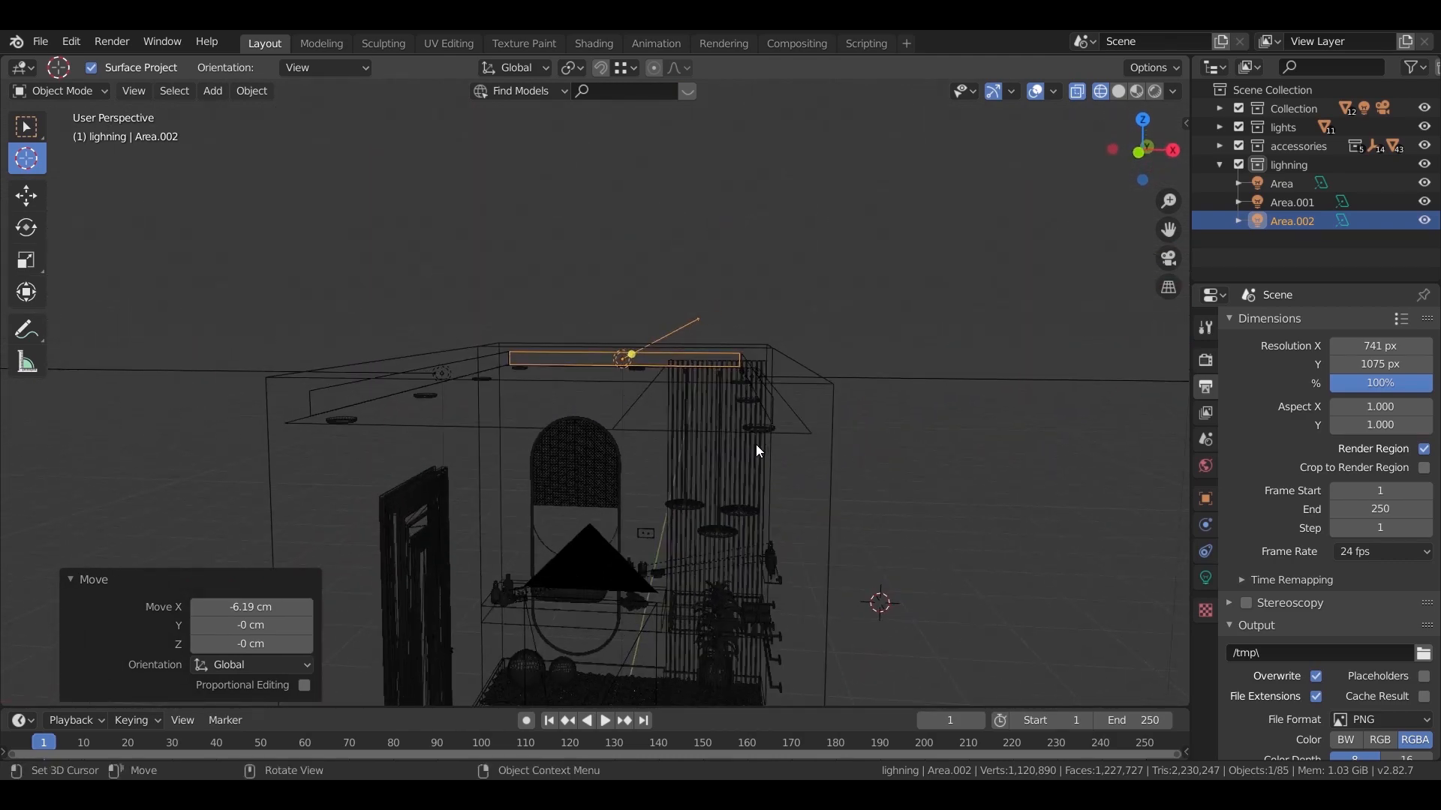
Preview the three light strips from the camera with rendered shading, and return to solid shading.
key(KP_0)
key(z)
click(735, 319)
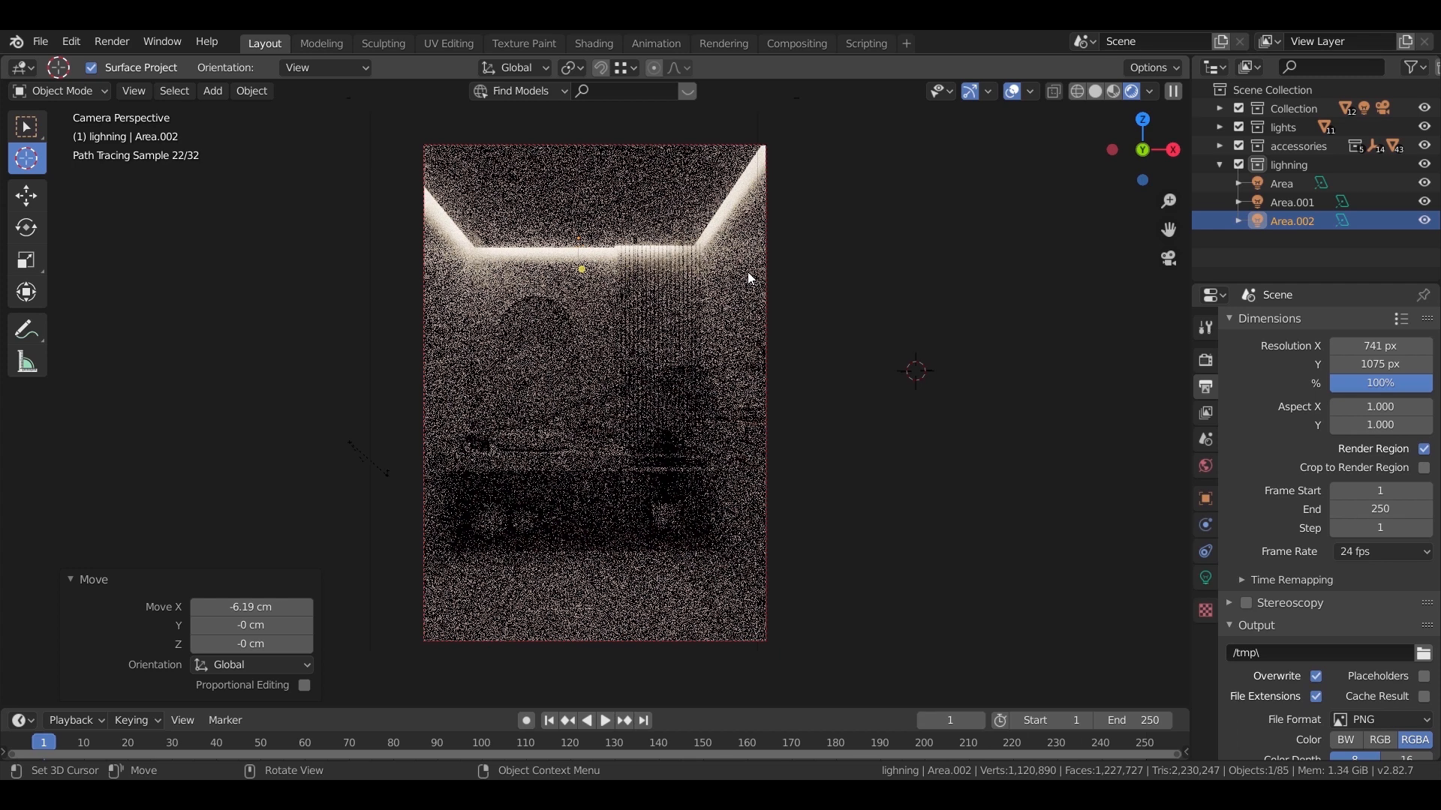
key(z)
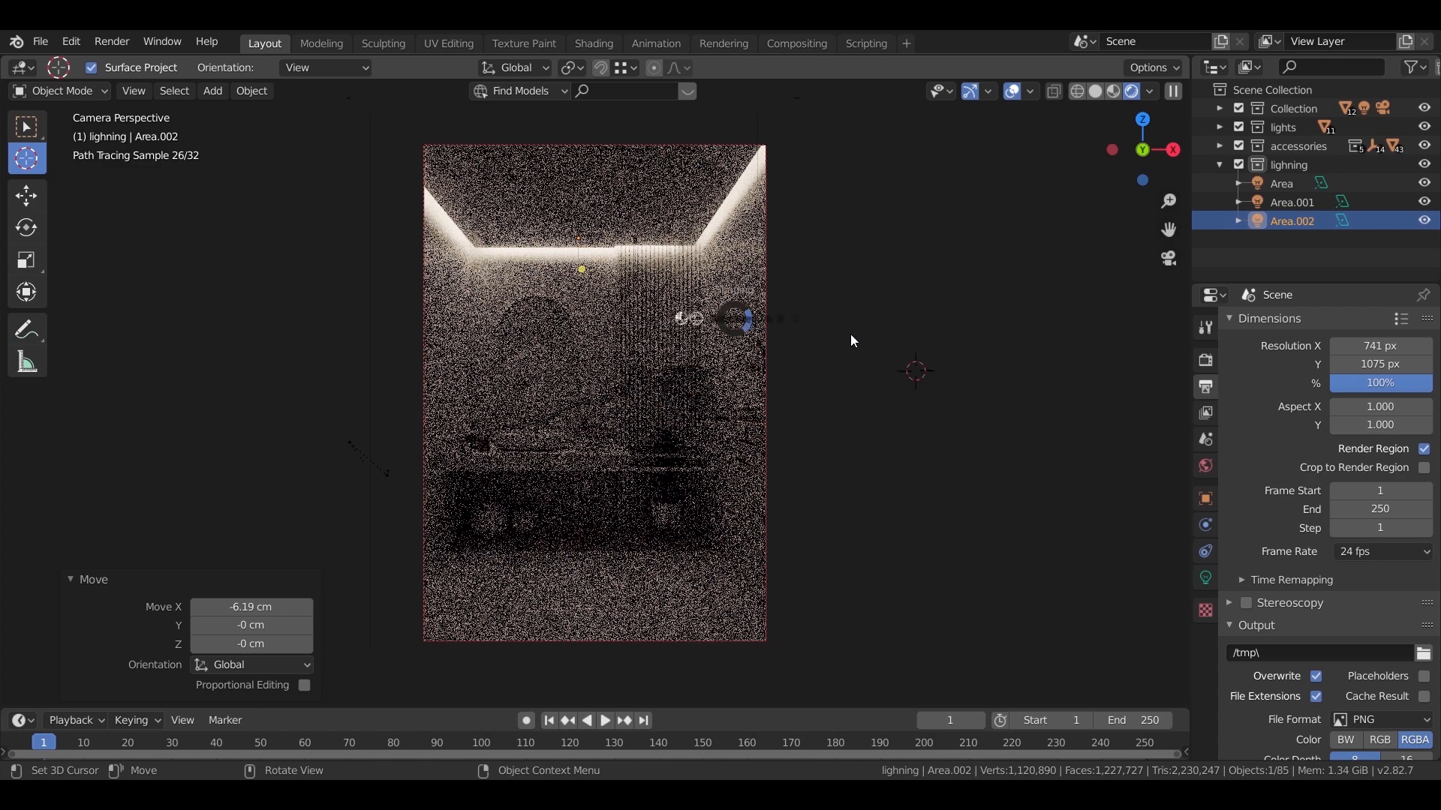
click(849, 335)
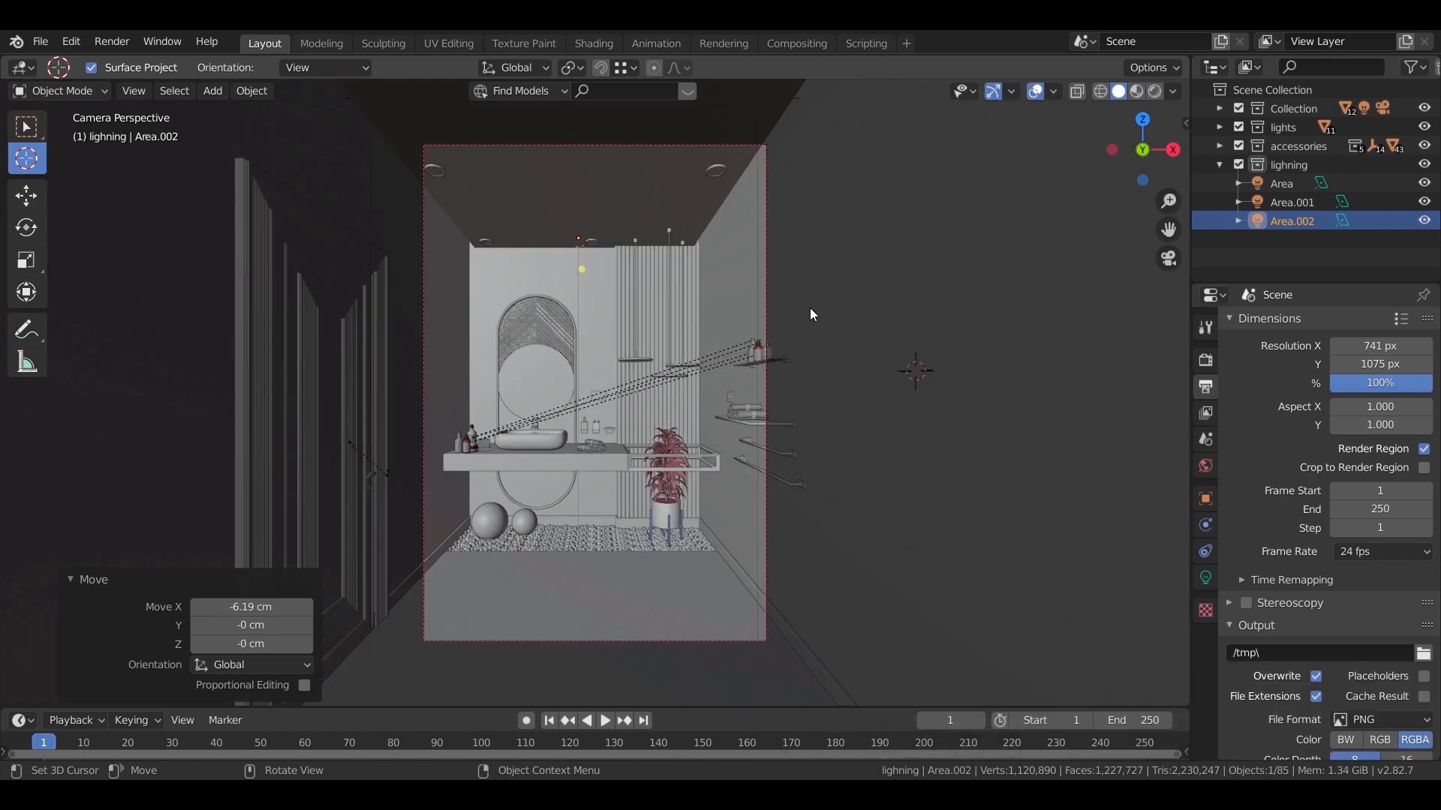
Select the round ceiling downlight above the vanity's basin end and frame it closely.
middle_drag(812, 305, 779, 330)
scroll(695, 276, up, 3)
shift+middle_drag(694, 273, 669, 362)
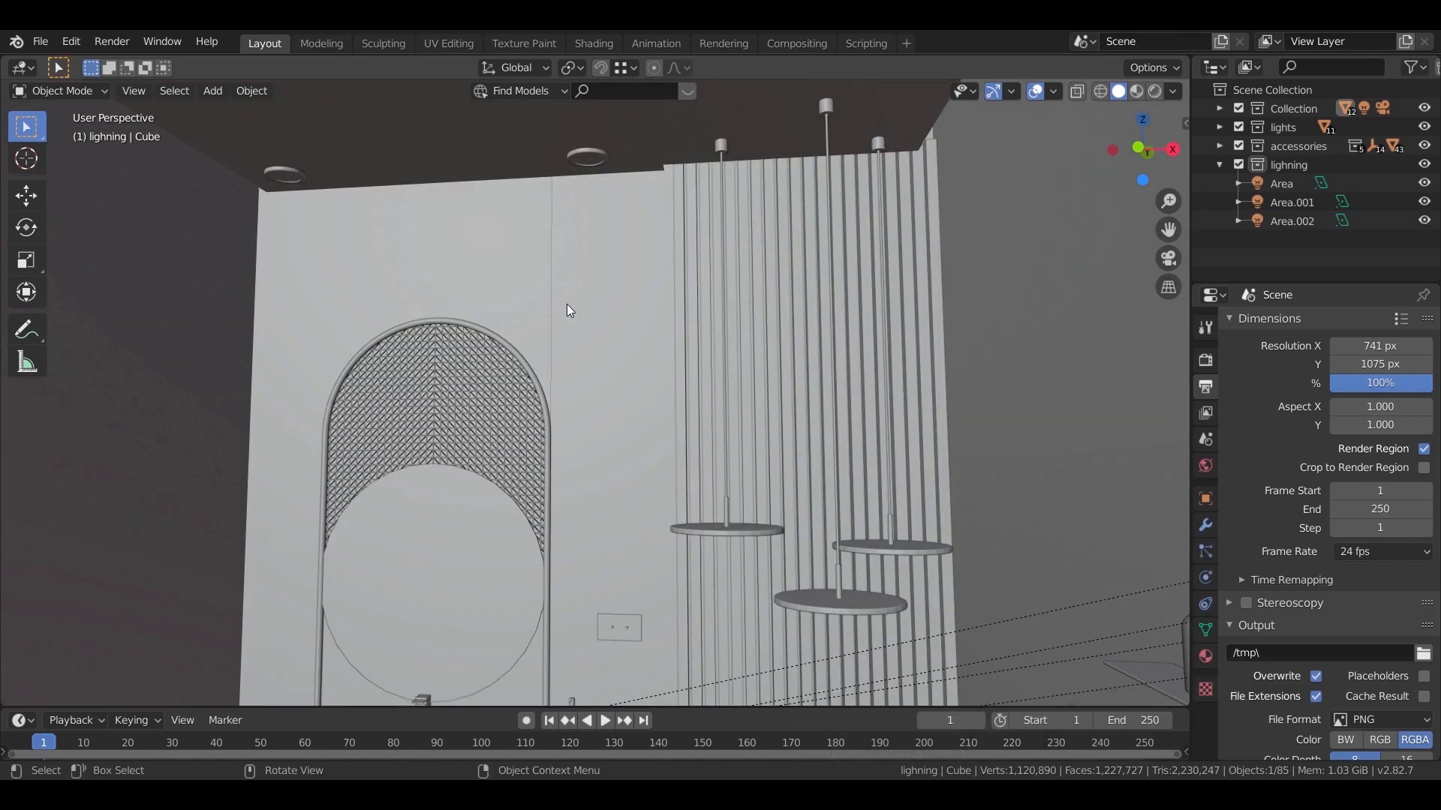
click(586, 159)
click(275, 174)
key(KP_Decimal)
middle_drag(457, 331, 524, 363)
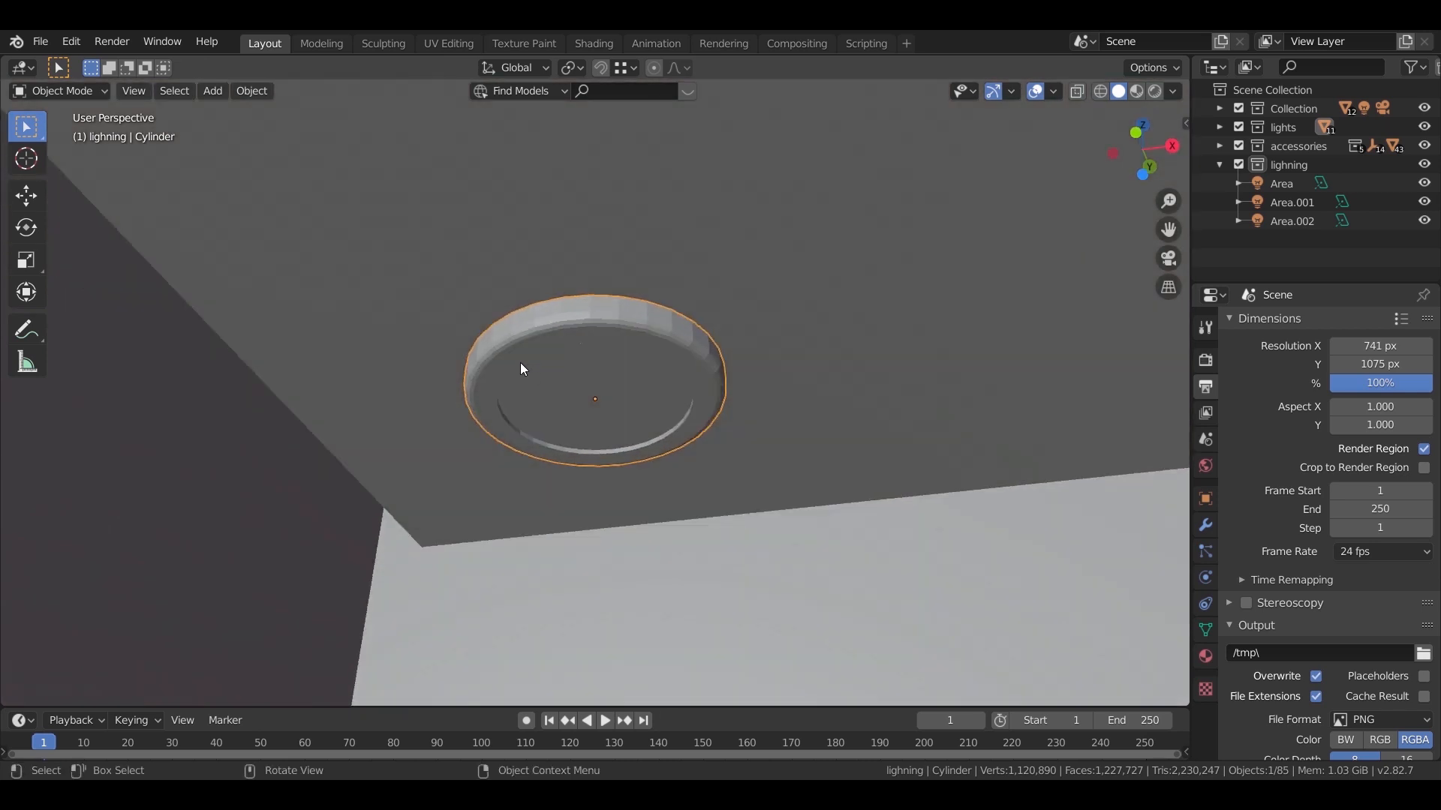
Place the 3D cursor at the selected downlight and add a spot light there in the lighning collection.
key(shift+space)
key(space)
click(1308, 167)
key(shift+a)
mouse_move(646, 407)
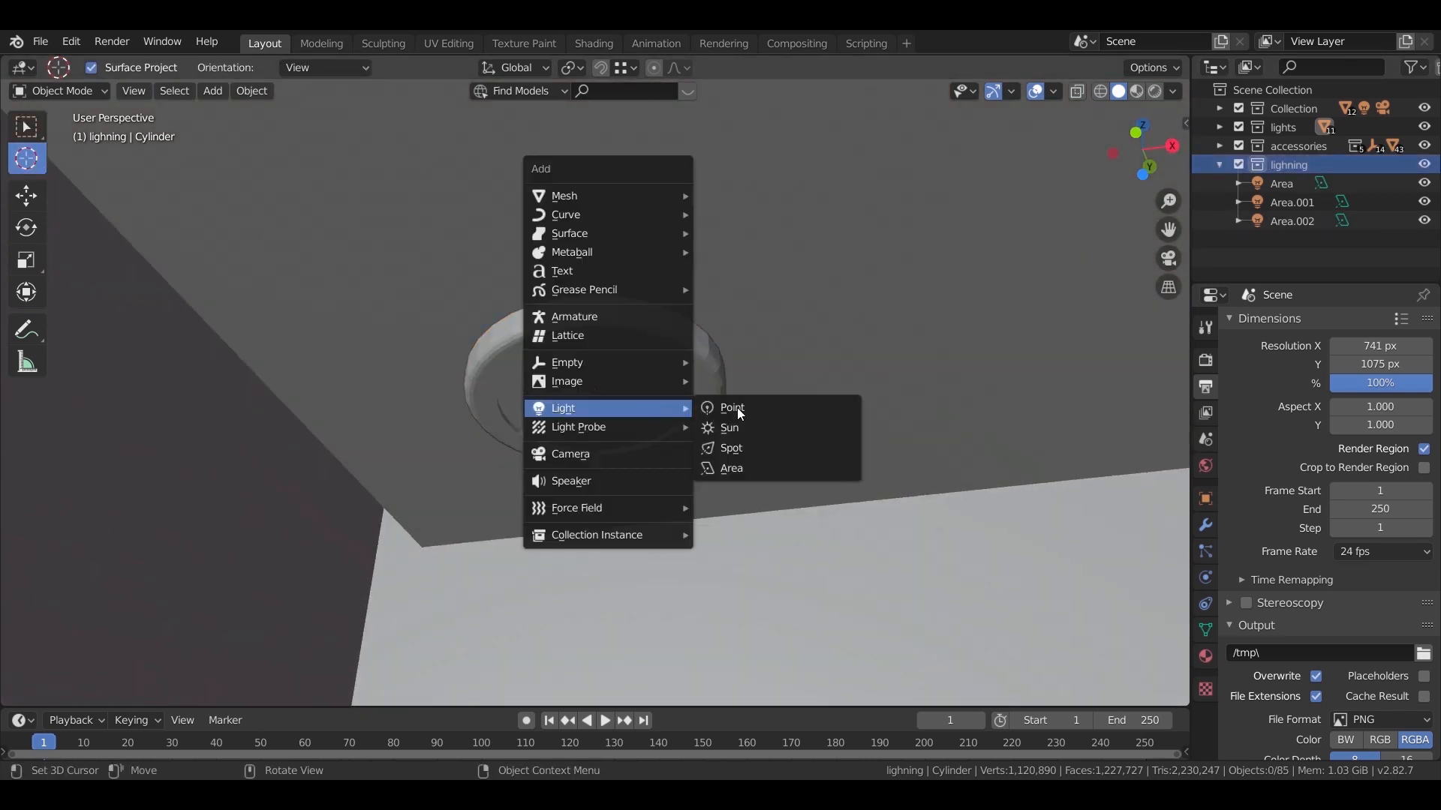
click(750, 448)
Set the spot light's color to hex FFE4BE.
middle_drag(750, 448, 716, 705)
click(1205, 578)
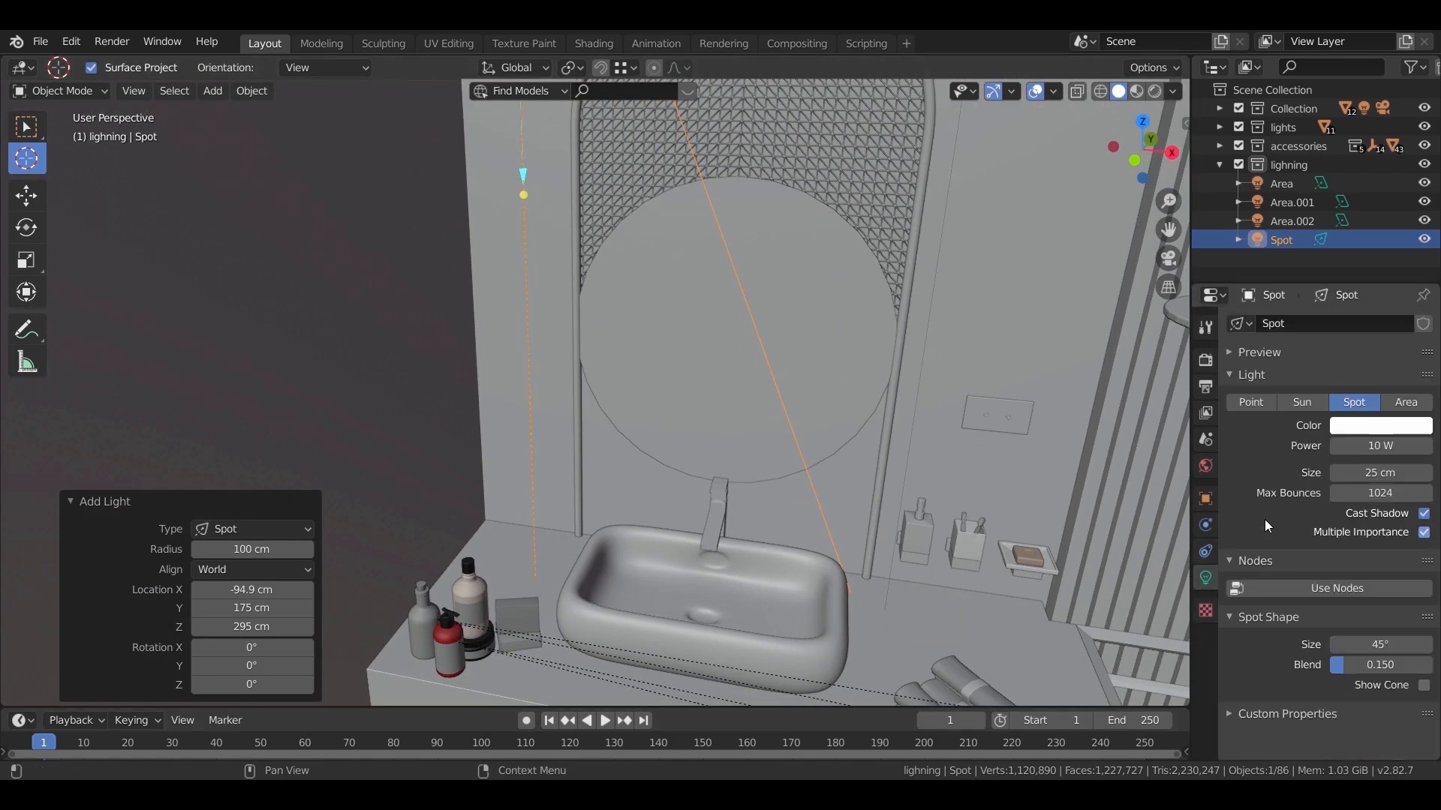
click(1383, 428)
click(1368, 364)
text(f)
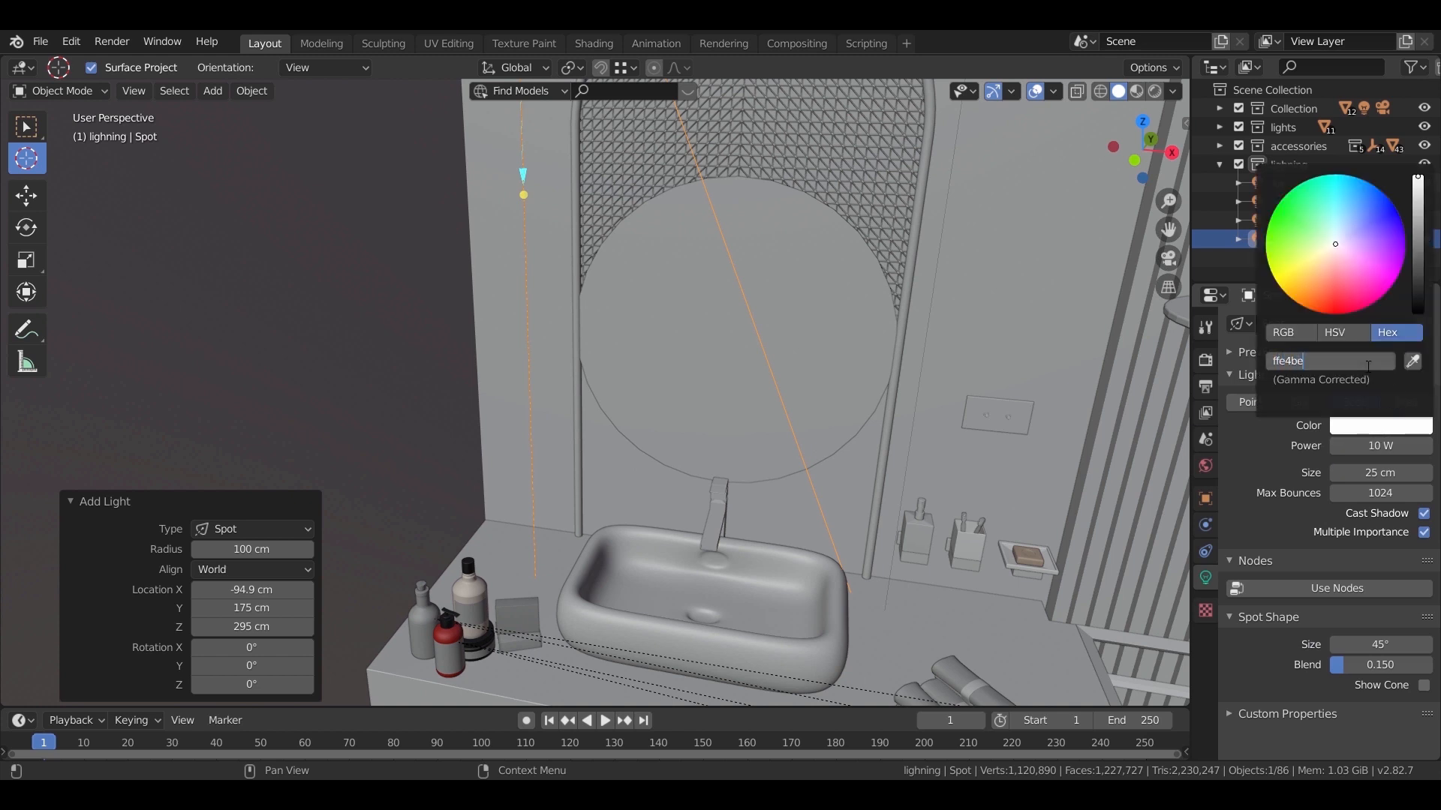
text(fe4be)
key(Return)
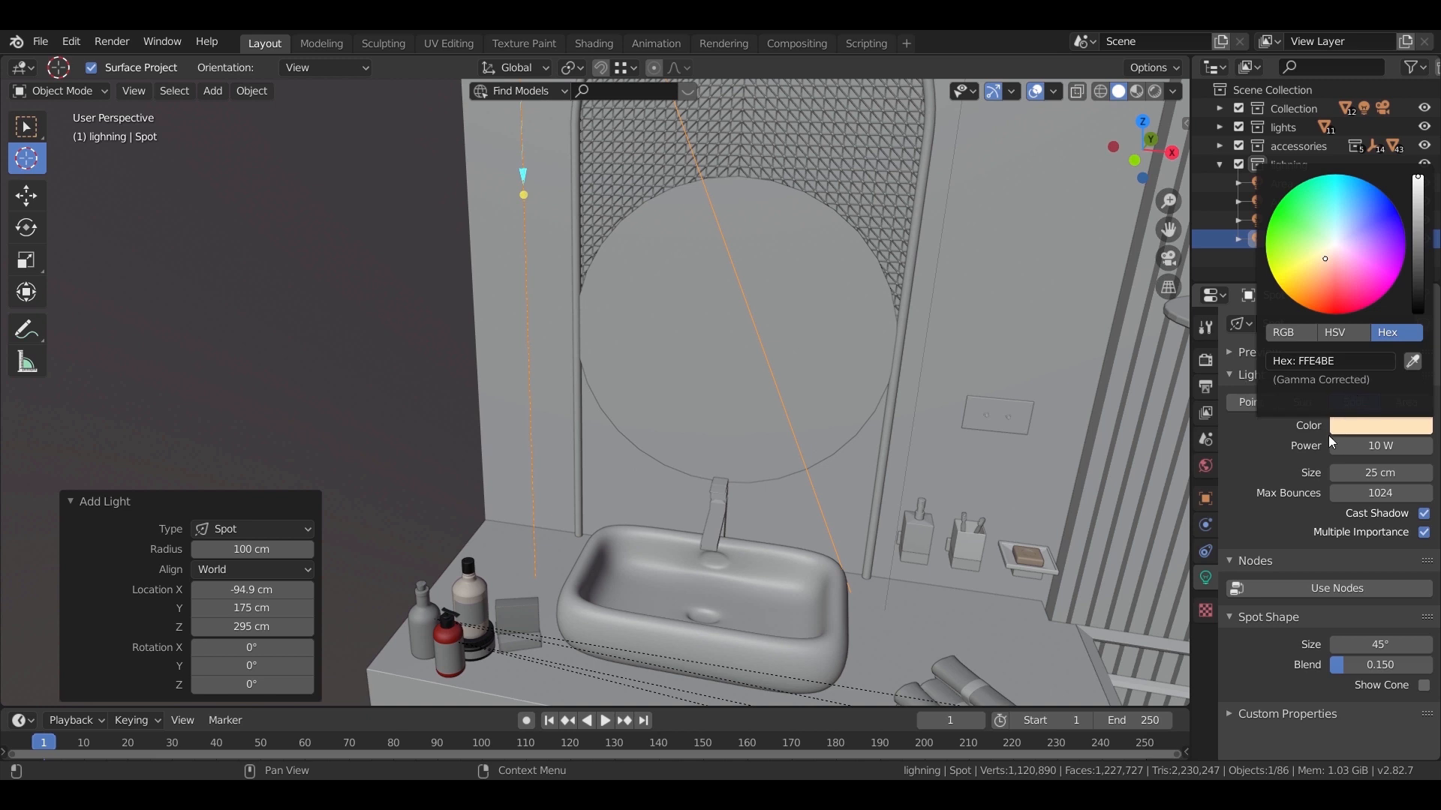
Set the spot light's power to 25 W, and raise it to 35 W.
click(1381, 446)
text(25)
key(Return)
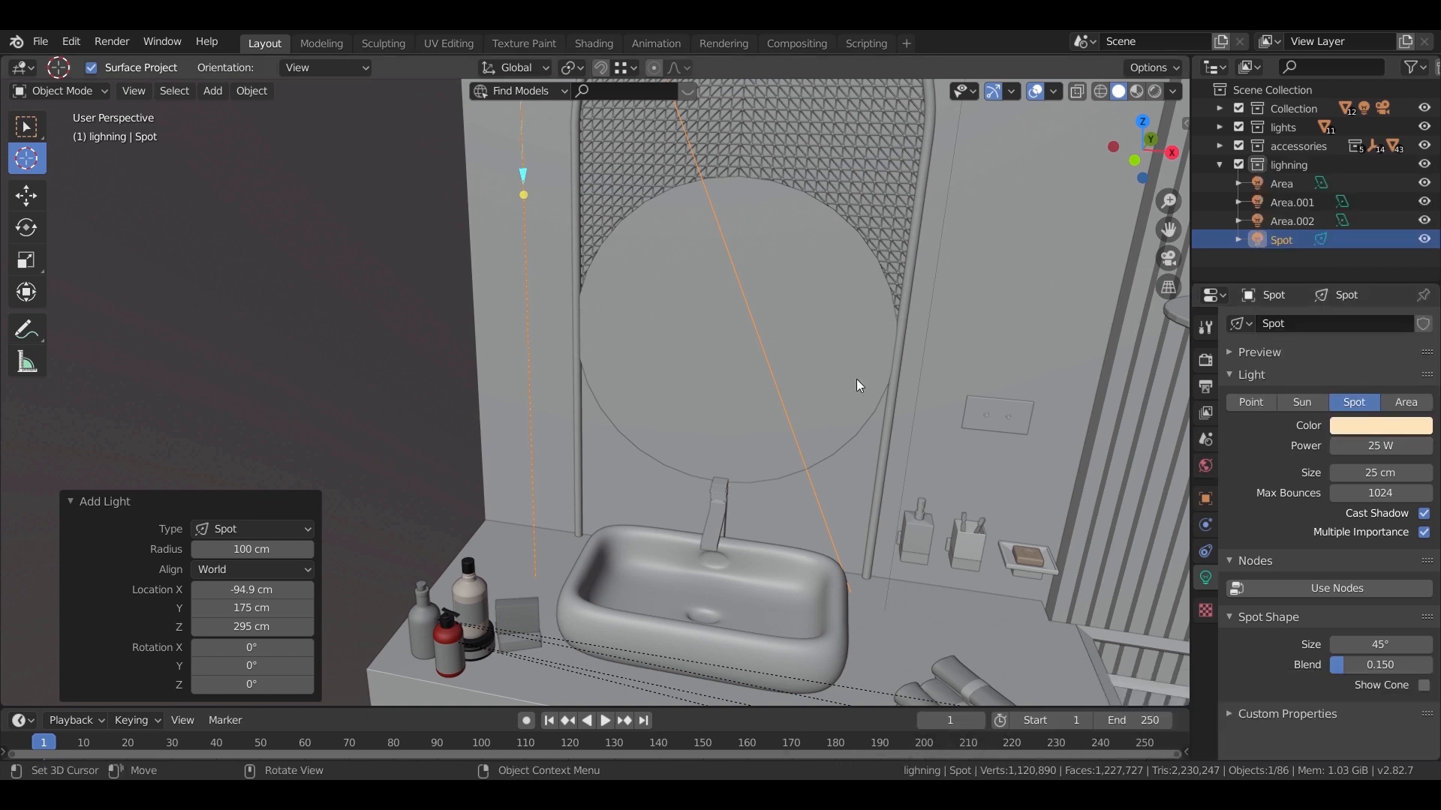
click(1380, 445)
text(35)
key(Return)
Preview the spot light from the camera with rendered shading, and return to solid shading.
scroll(795, 433, down, 3)
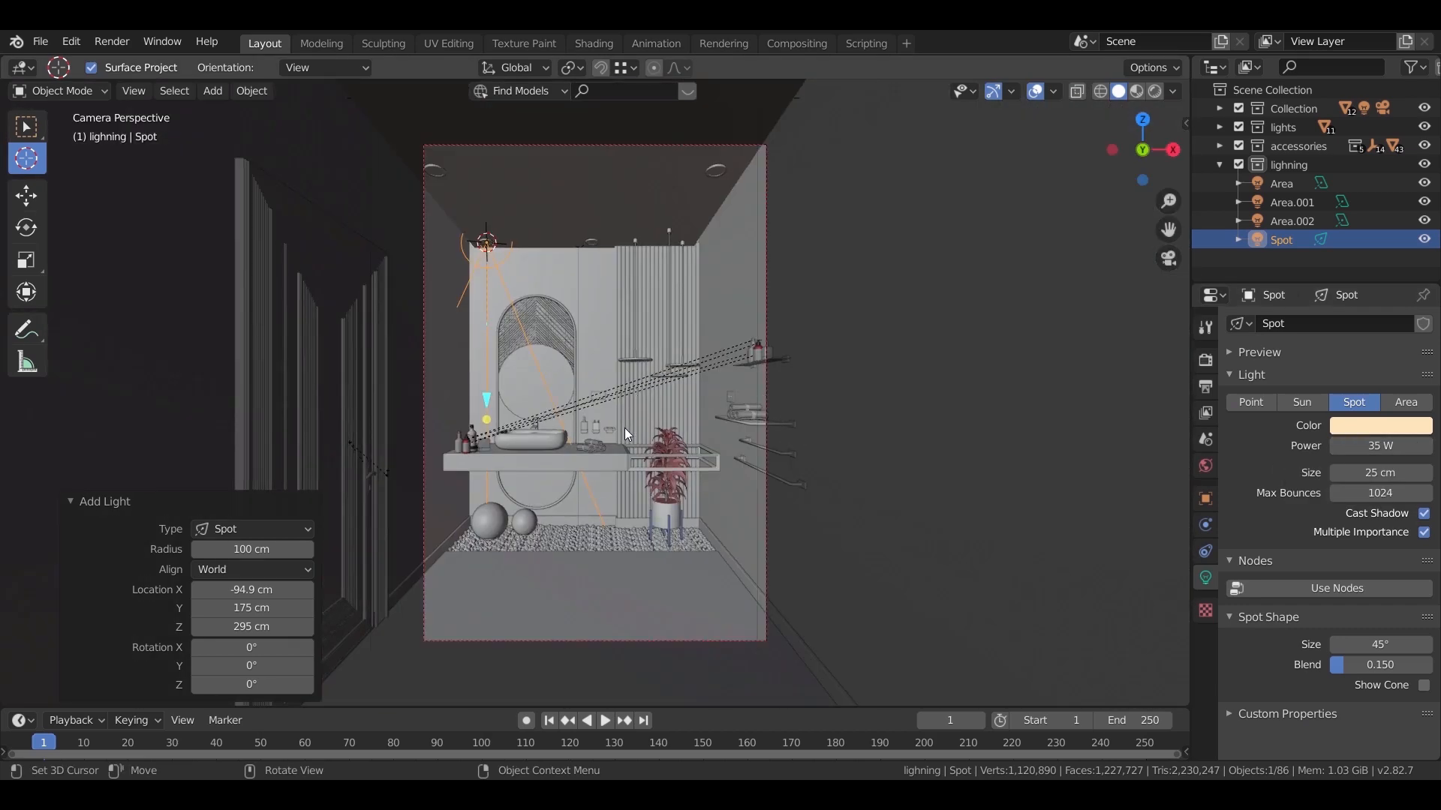
key(z)
click(630, 325)
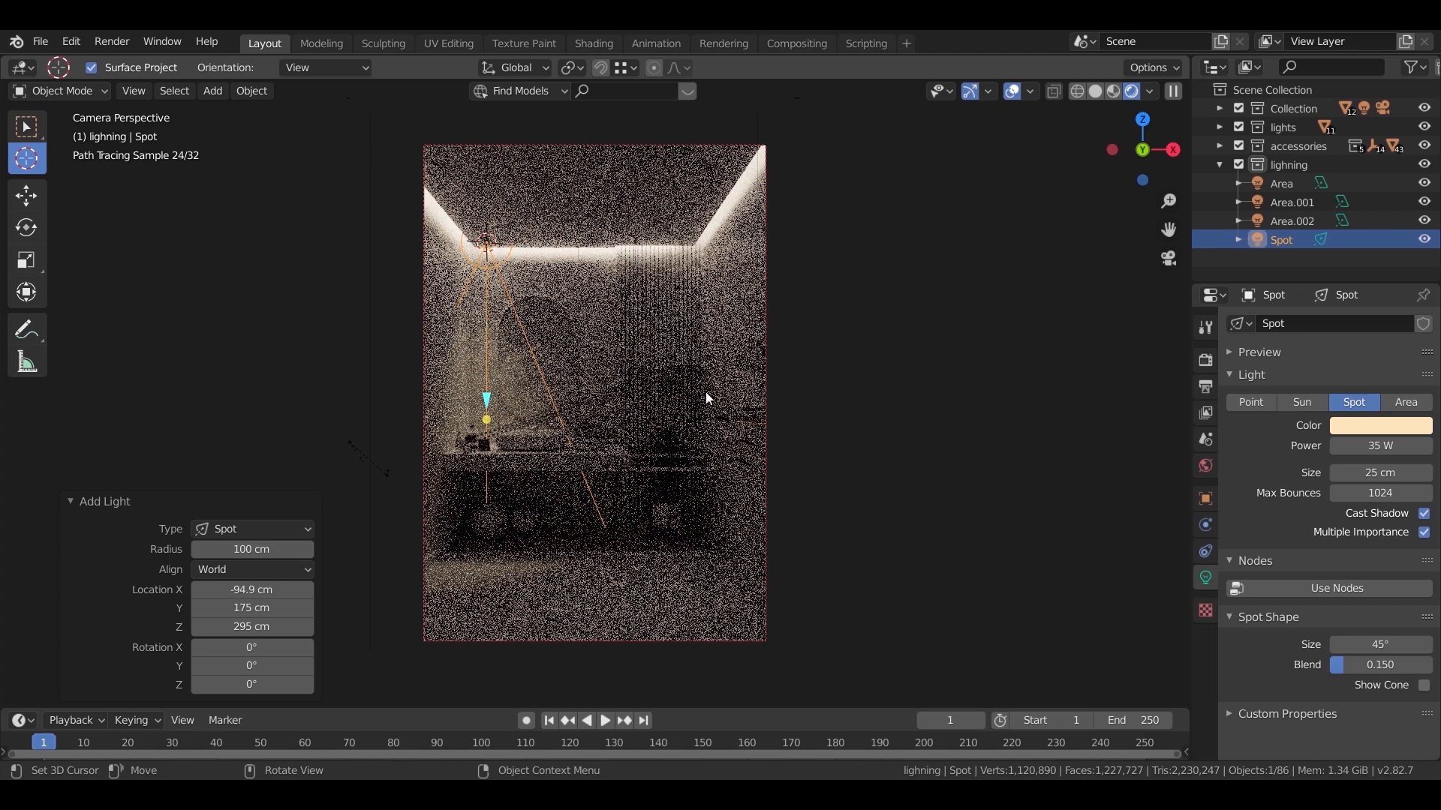
key(z)
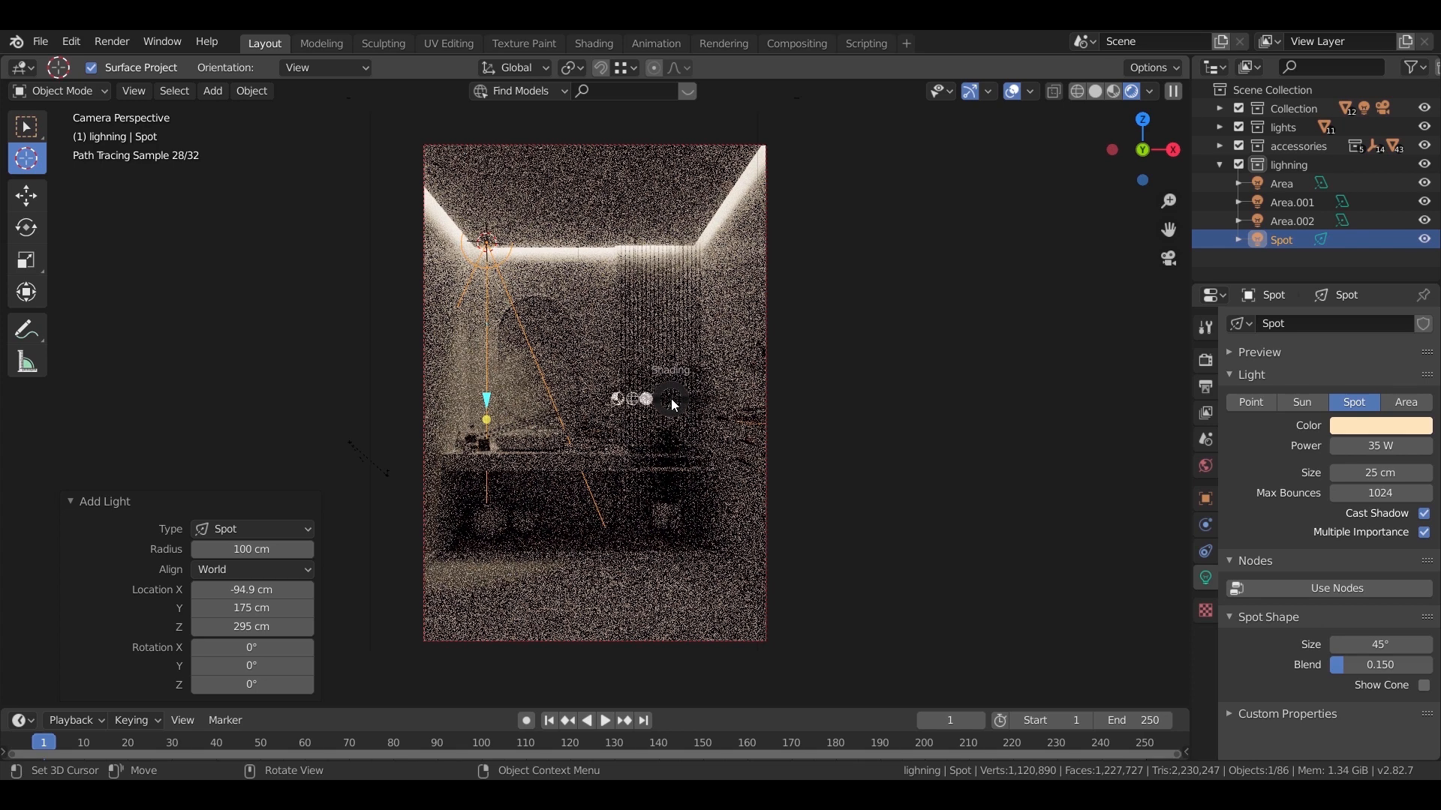
click(789, 402)
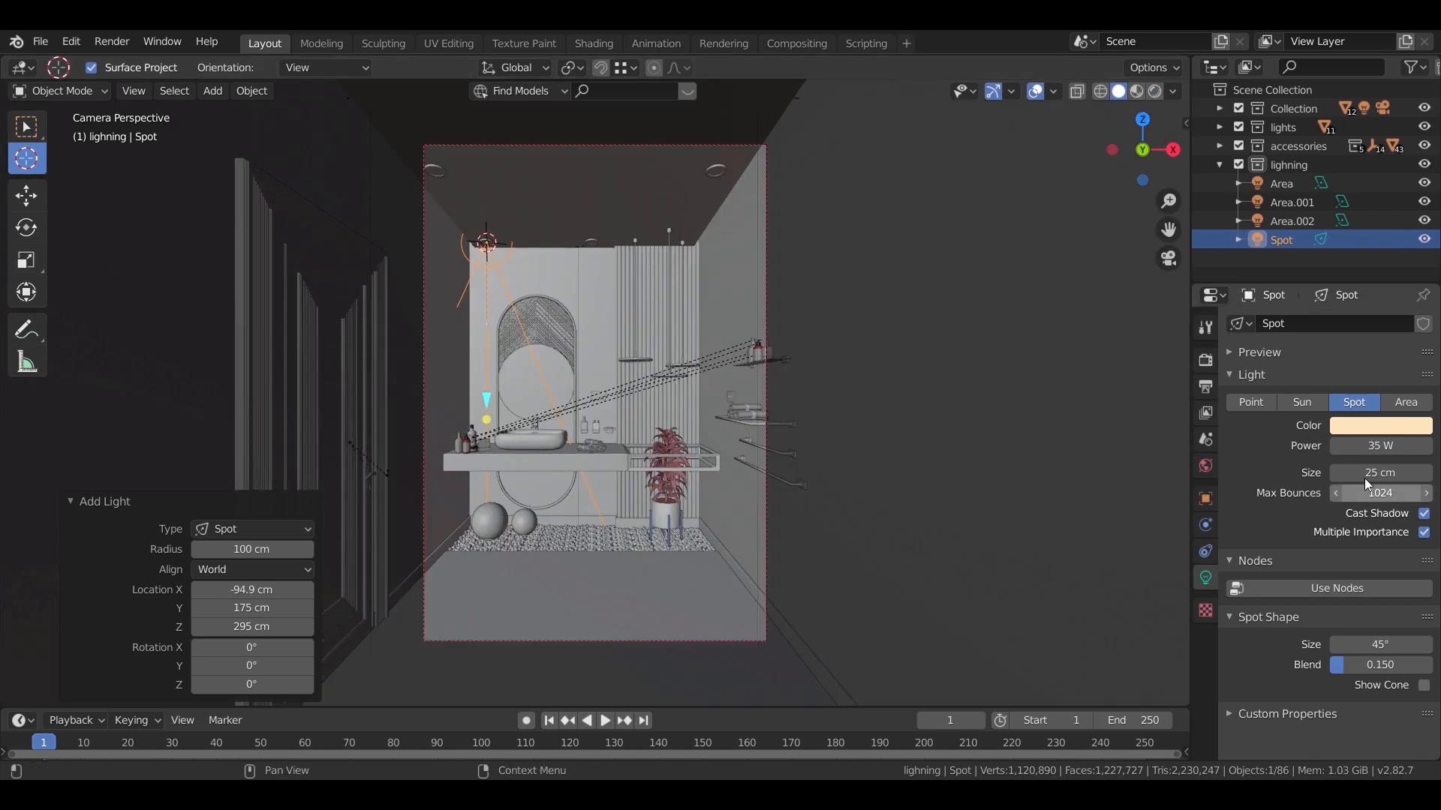
Set the spot light's color to hex FFFFFF and its power to 80 W.
click(1386, 429)
click(1334, 248)
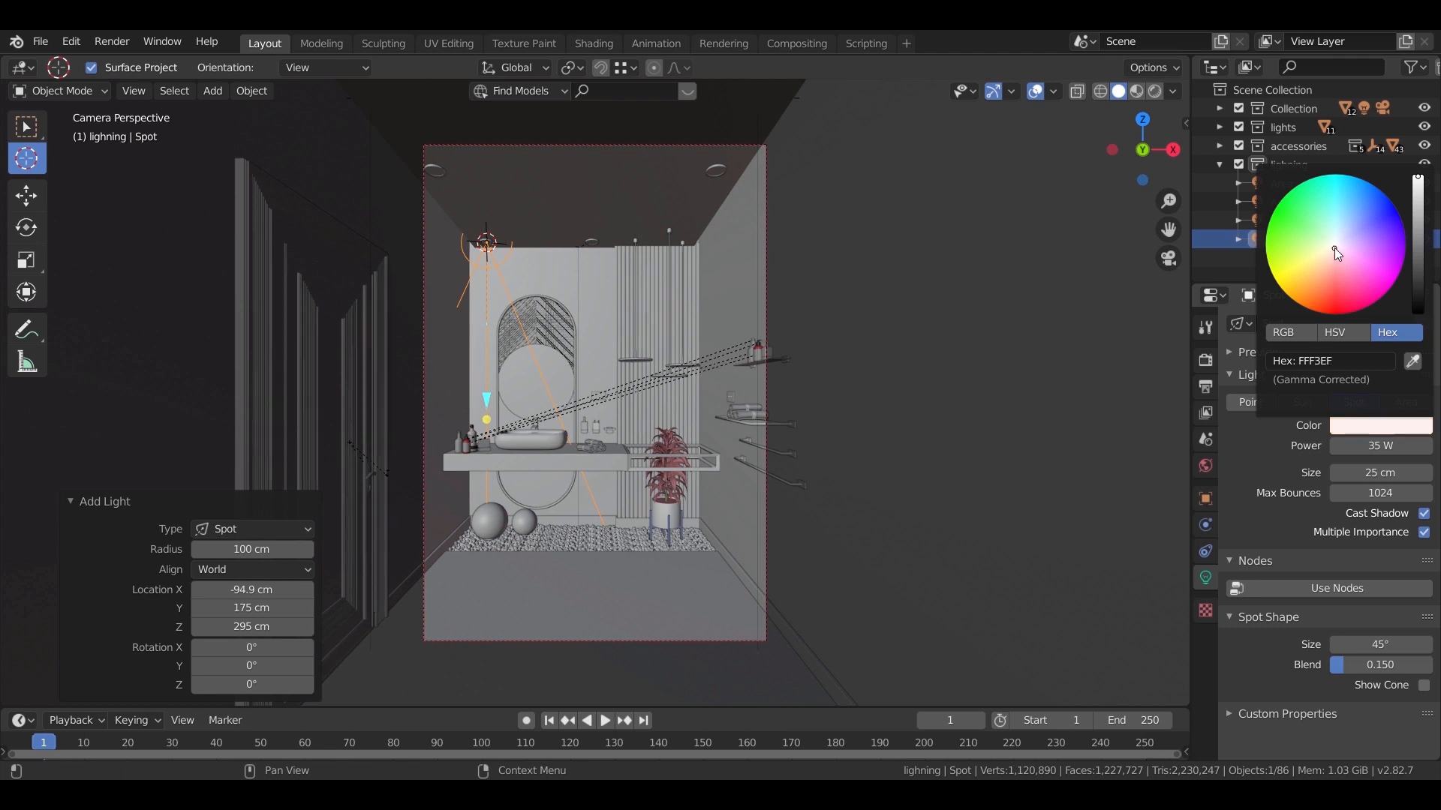
click(1339, 359)
text(ffffff)
key(Return)
click(1377, 445)
text(80)
key(Return)
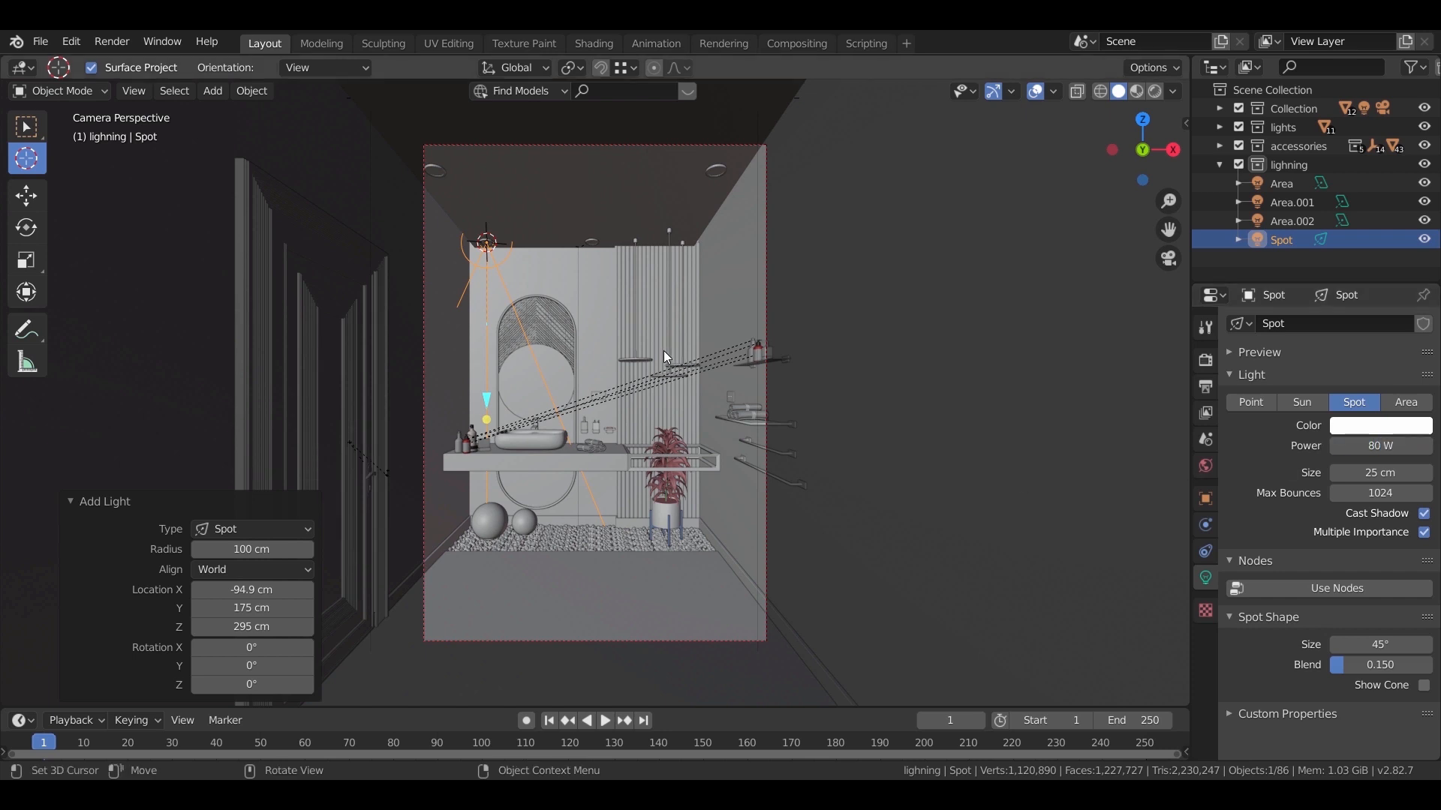
Duplicate the spot light about 103 cm along X to the next downlight above the vanity.
key(KP_7)
key(shift+z)
scroll(483, 386, down, 3)
mouse_move(611, 388)
shift+middle_down()
mouse_move(515, 389)
mouse_move(592, 400)
shift+middle_up()
scroll(582, 375, up, 3)
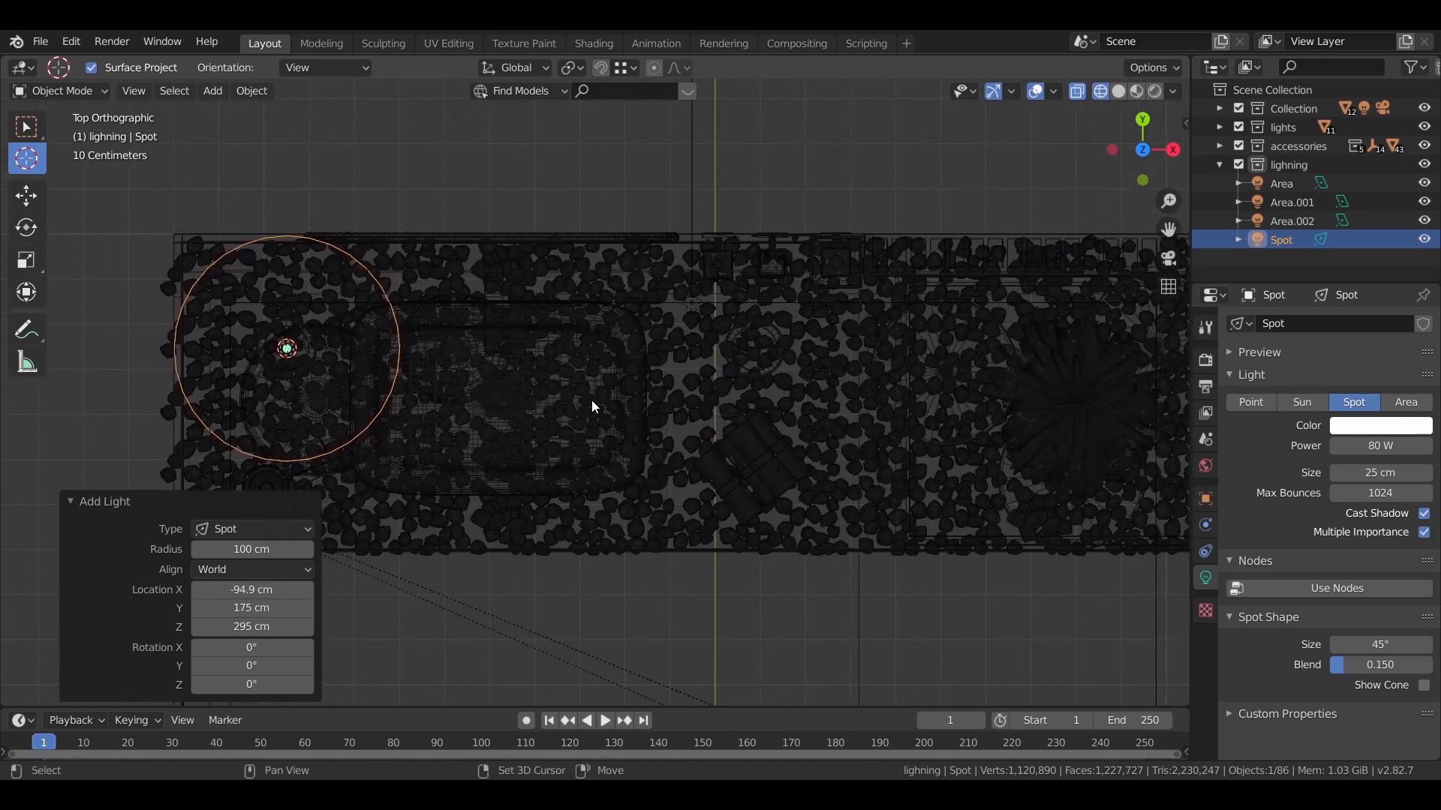
key(shift+d)
key(x)
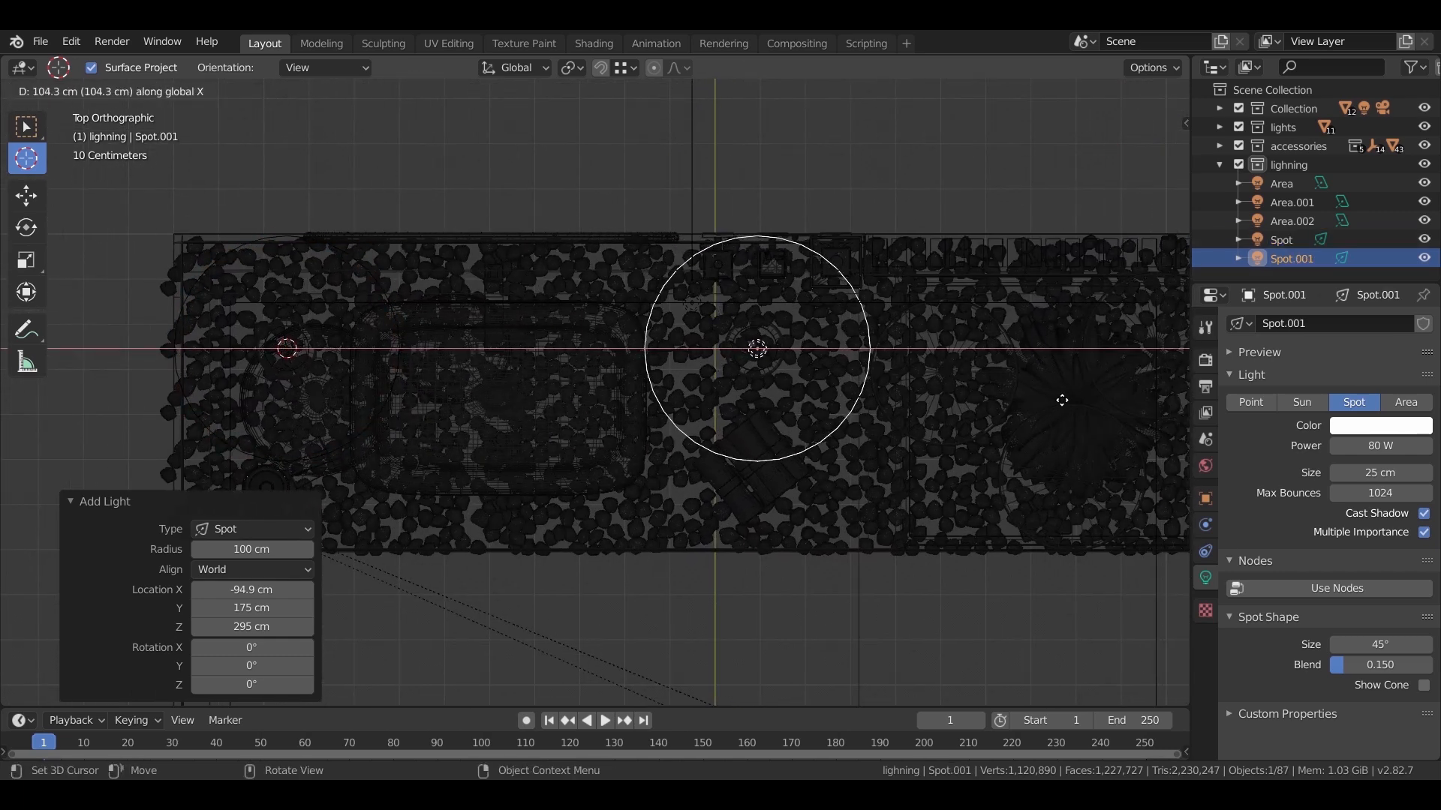
click(1060, 402)
Duplicate the spot light about 83 cm in X and -121 cm in Y onto the downlight near the towel rack.
scroll(685, 347, down, 2)
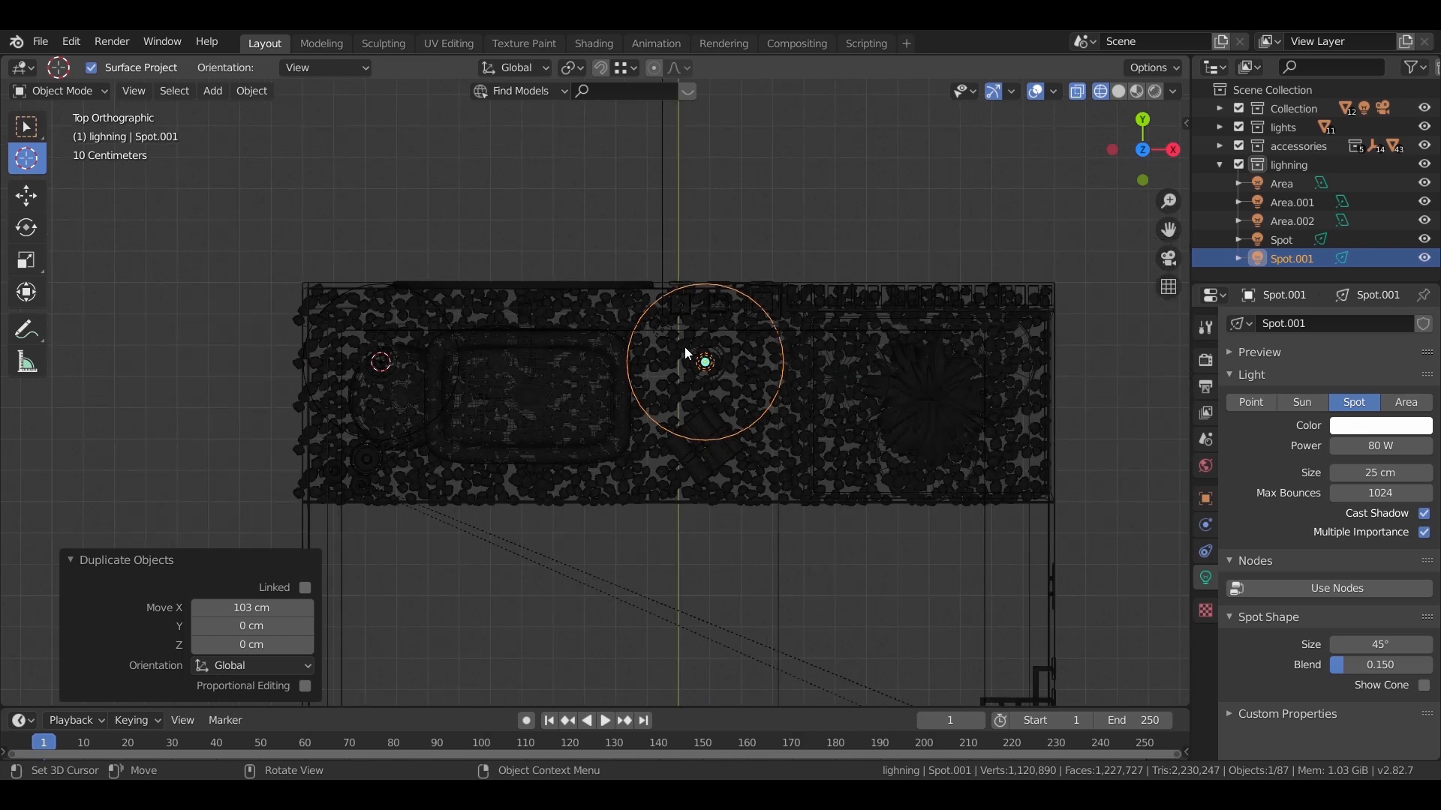
scroll(718, 502, down, 3)
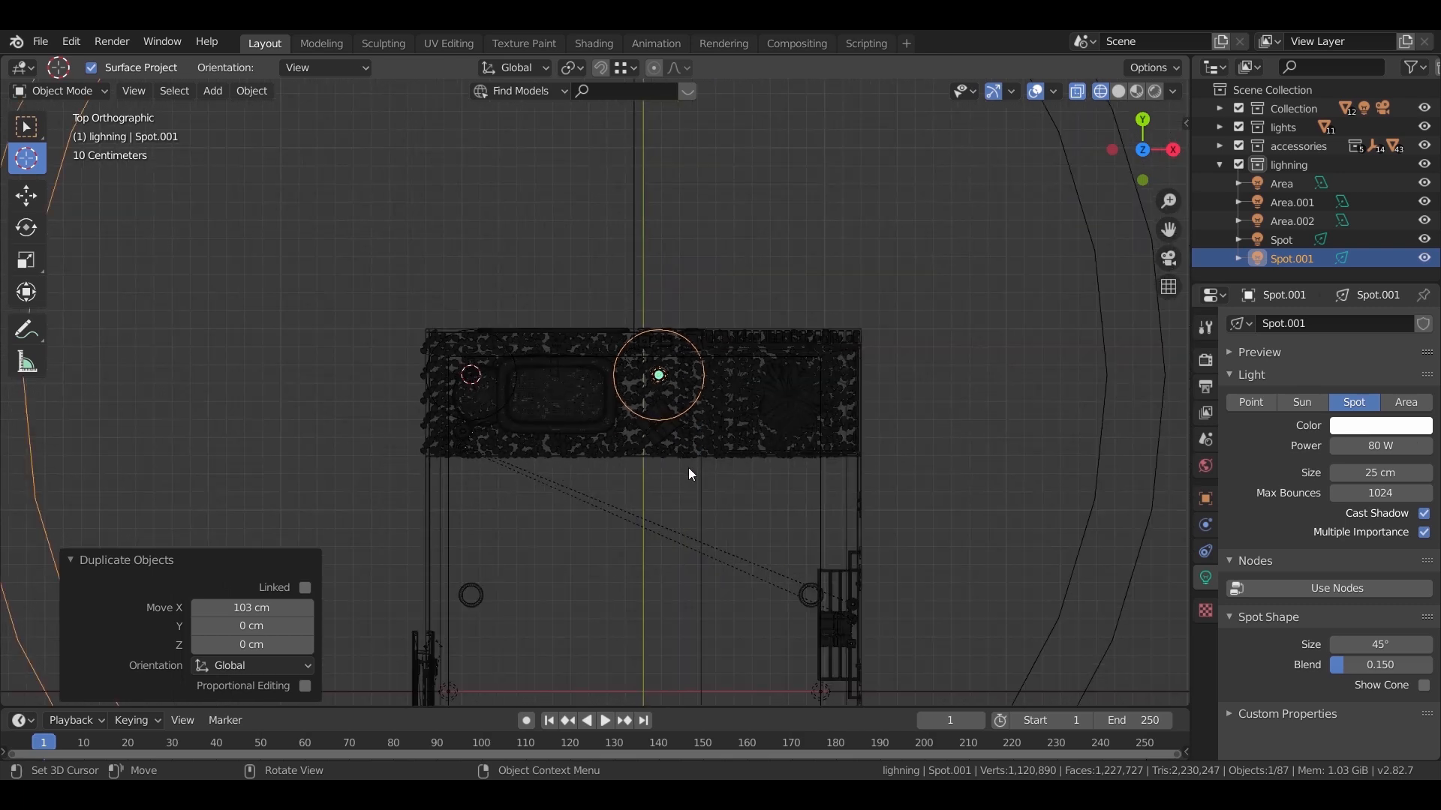
shift+middle_drag(723, 541, 701, 417)
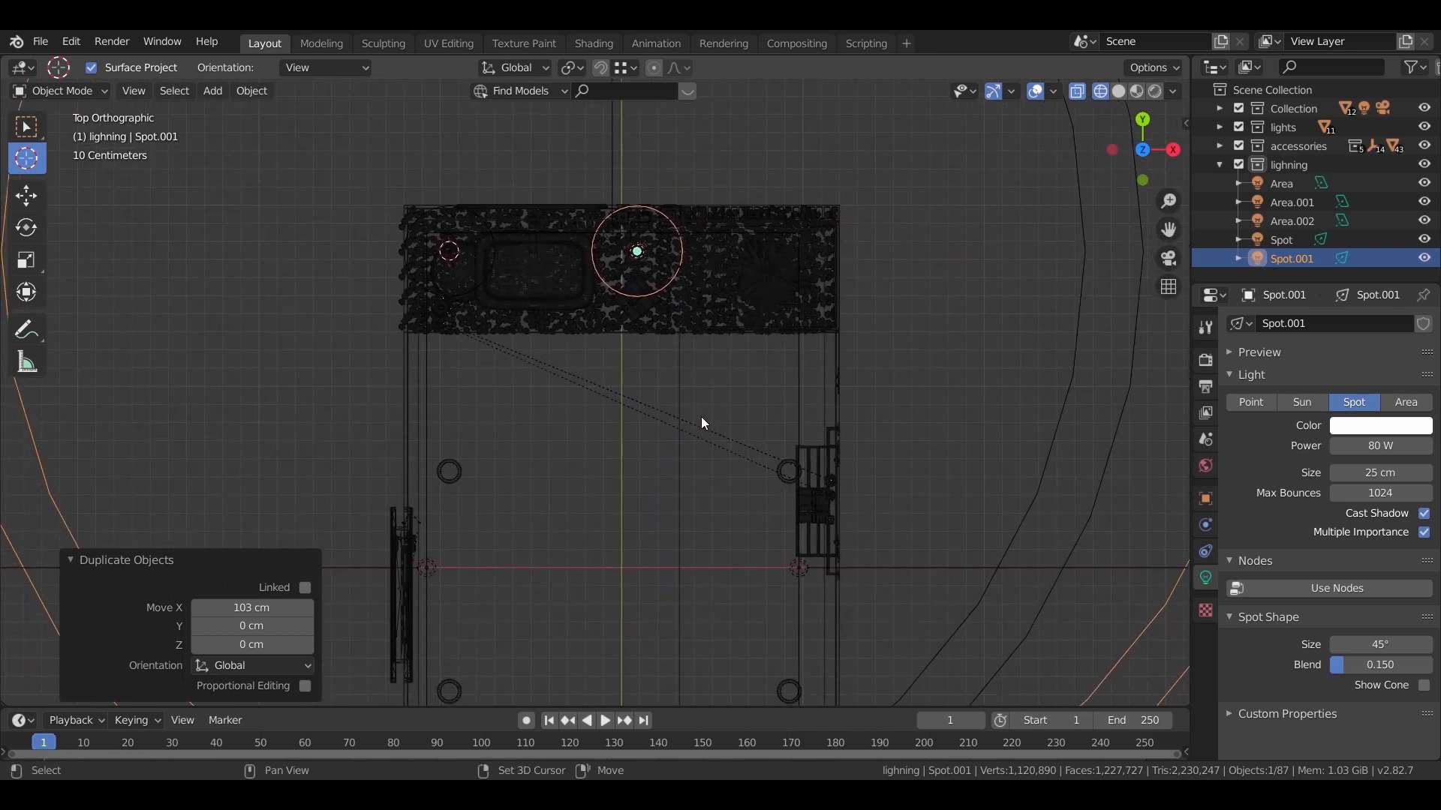
key(shift+d)
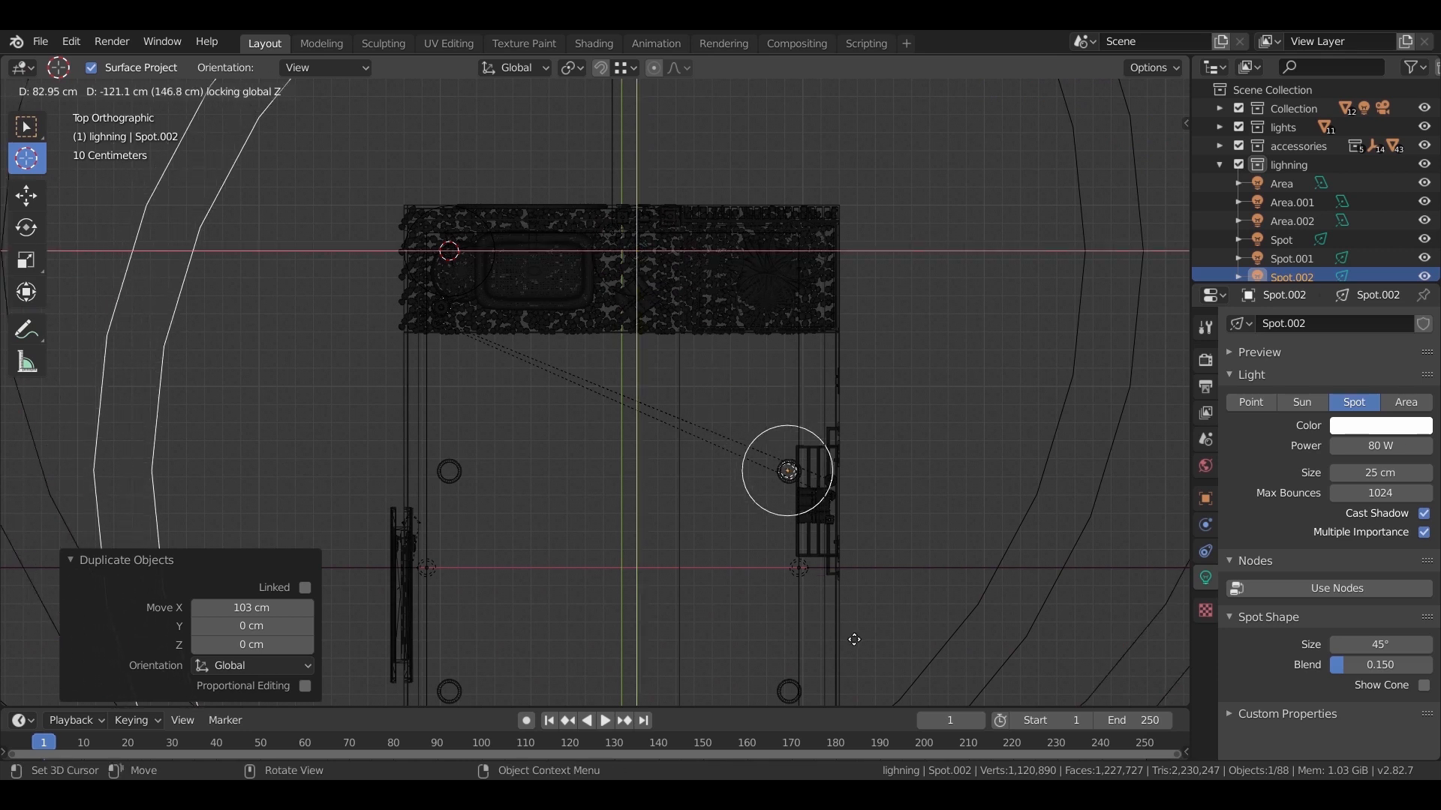
click(853, 637)
Duplicate the spot light about -184 cm in X onto the opposite downlight, and again about -122 cm in Y onto the next row.
key(shift+d)
key(shift+z)
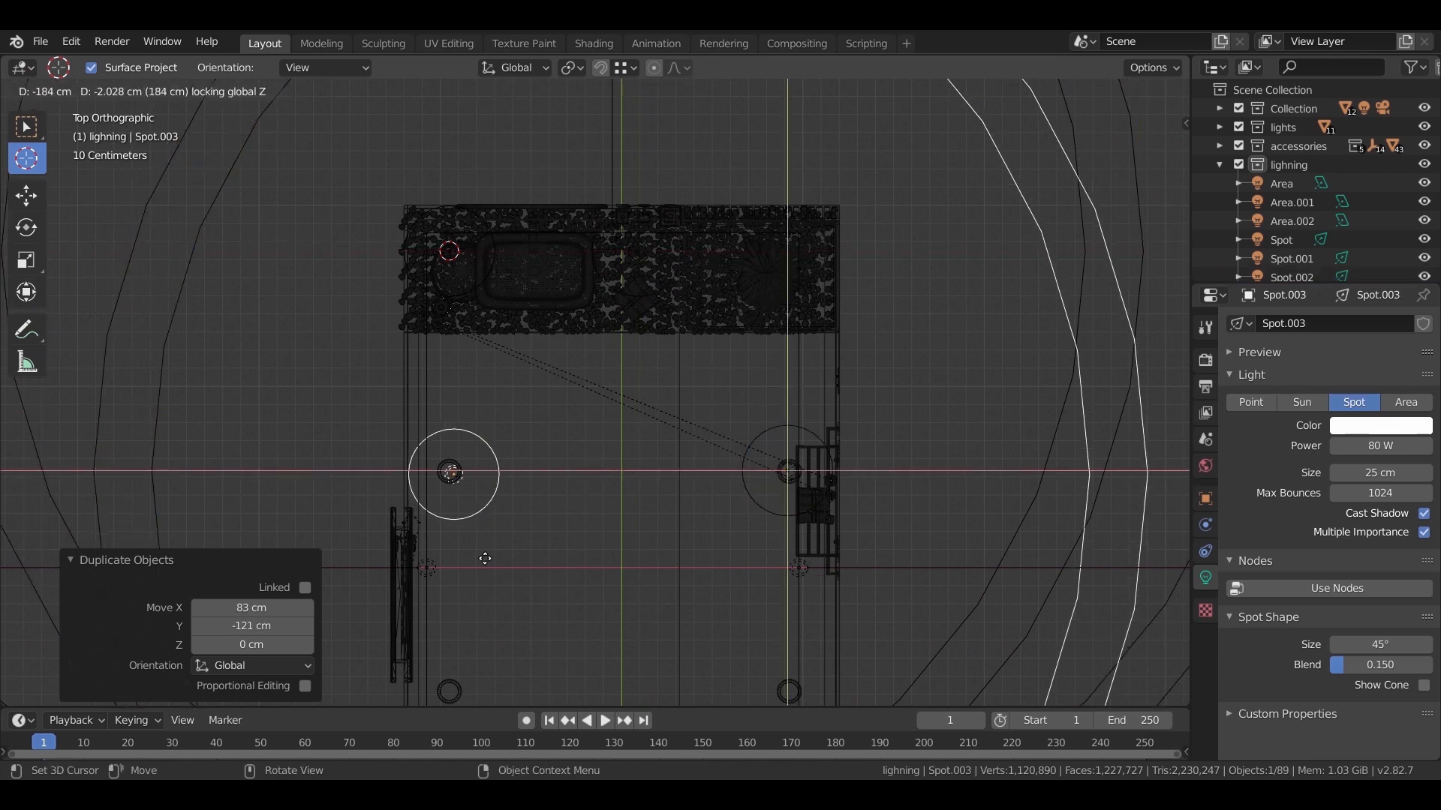
click(480, 556)
shift+middle_drag(641, 554, 695, 306)
key(shift+d)
key(shift+z)
click(688, 537)
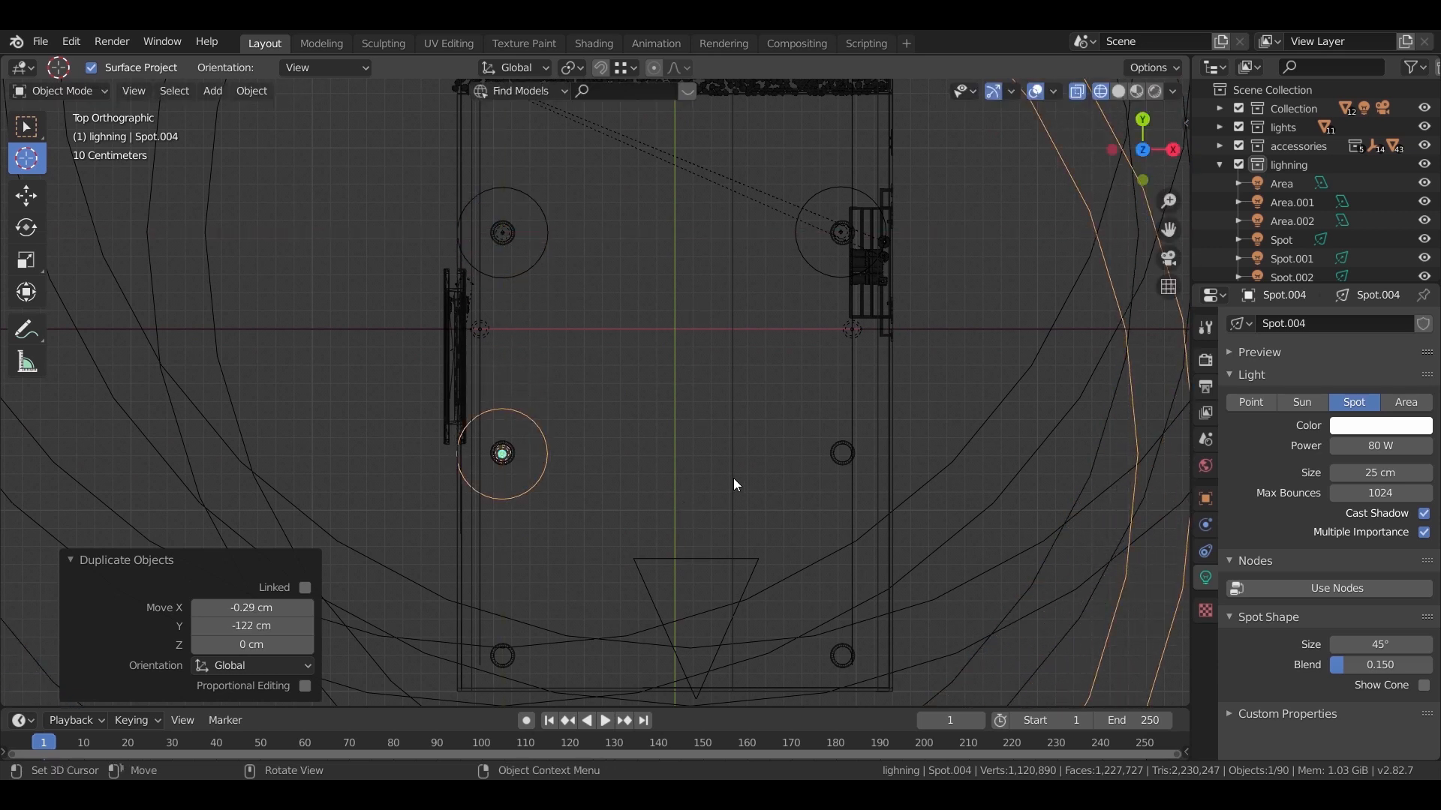
Duplicate the spot light about 189 cm along X onto the opposite downlight in the same row.
key(shift+d)
key(shift+z)
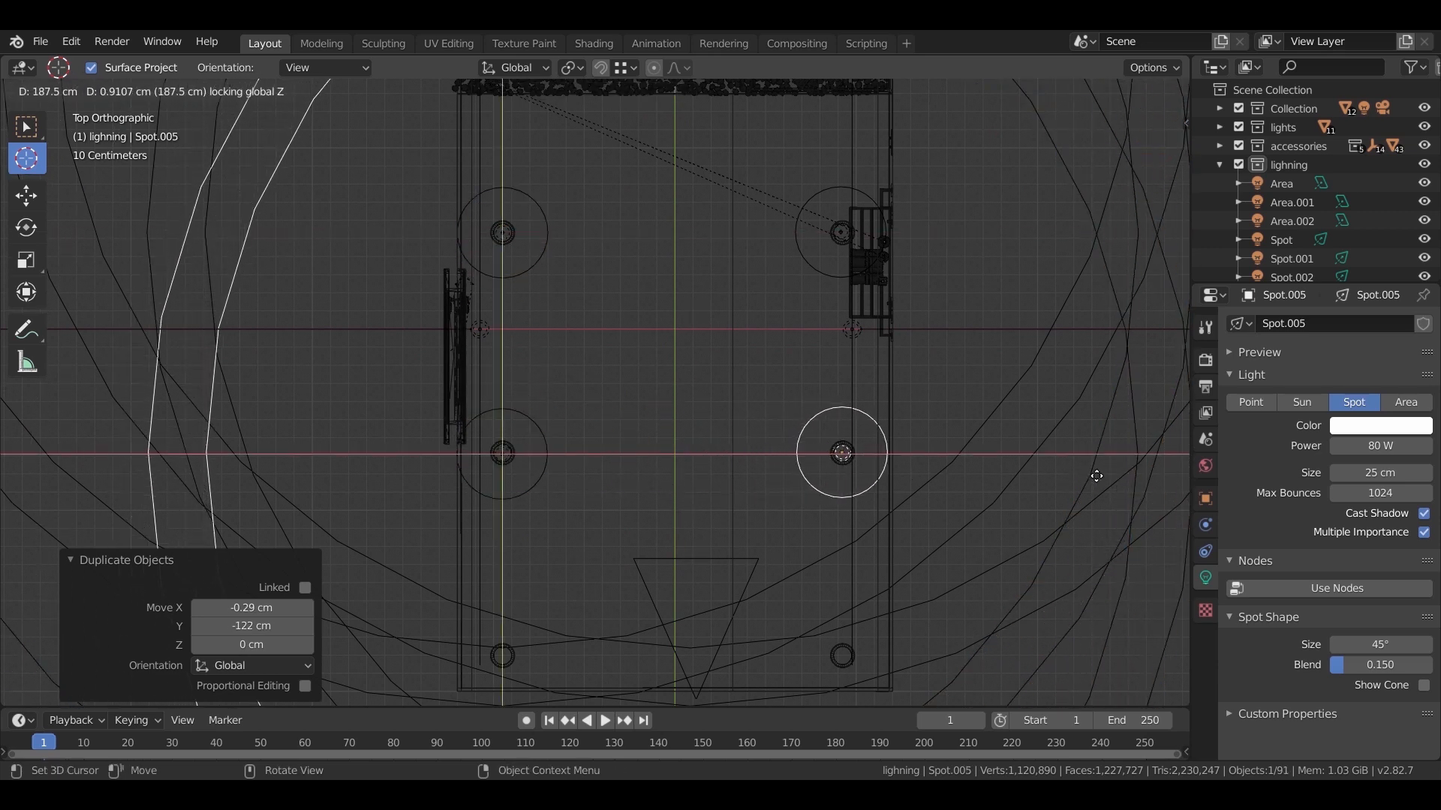
click(1096, 478)
Duplicate the spot light onto the downlight in the last row, and again about -187 cm in X onto the remaining one.
shift+scroll(993, 353, down, 6)
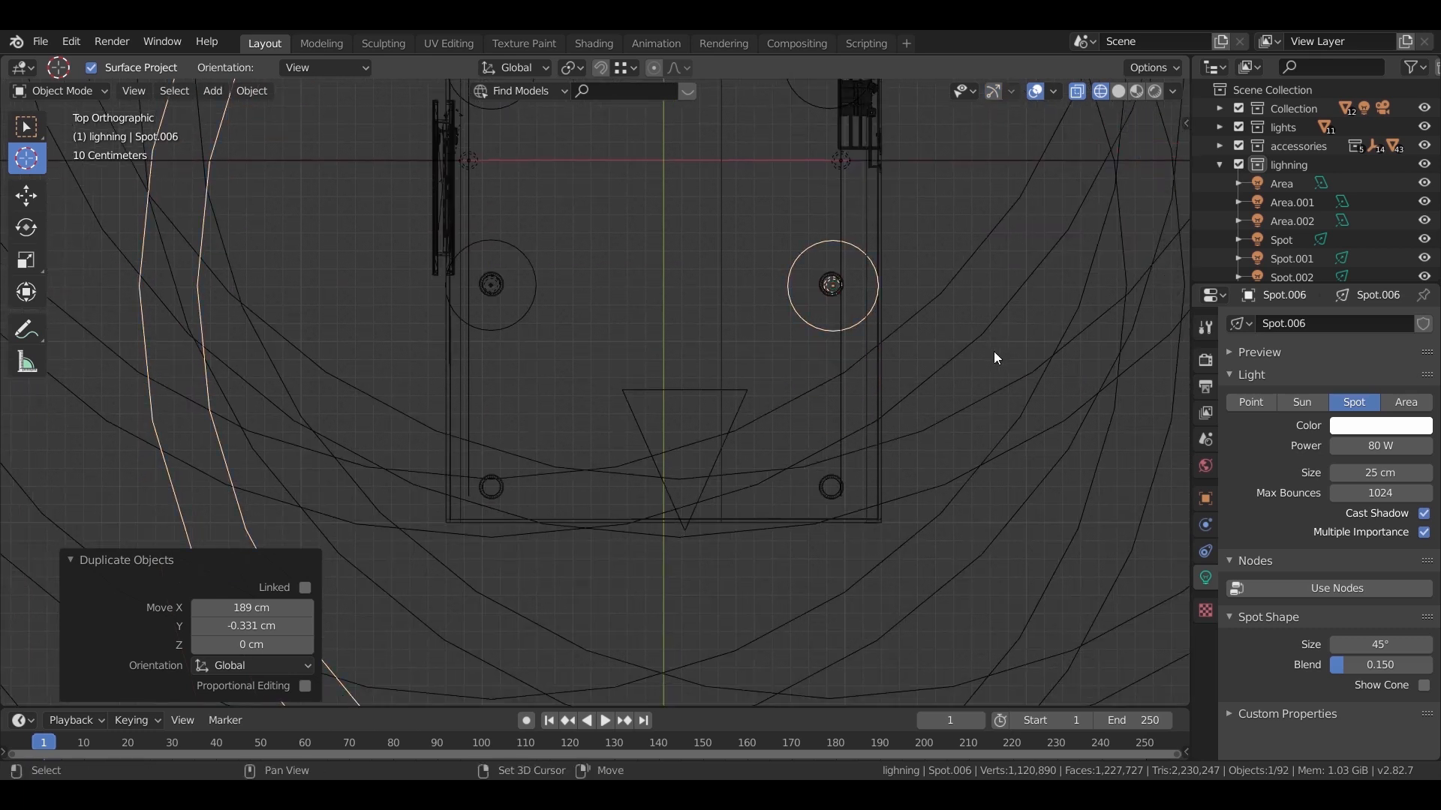
key(shift+d)
key(shift+z)
click(983, 561)
key(shift+d)
key(shift+z)
click(642, 560)
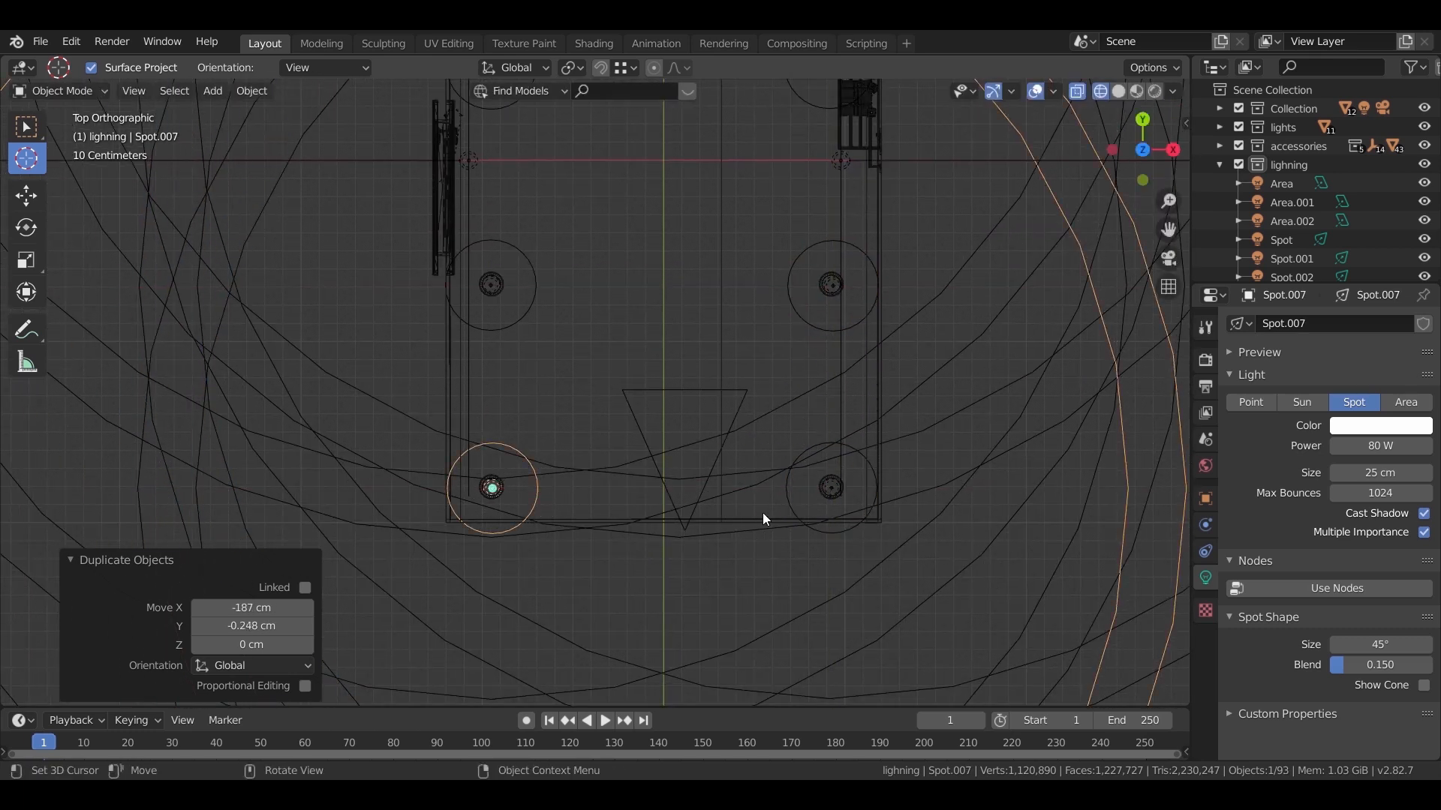
Return to the camera view and set the Cycles render samples to 64.
scroll(761, 450, down, 2)
middle_drag(763, 400, 786, 425)
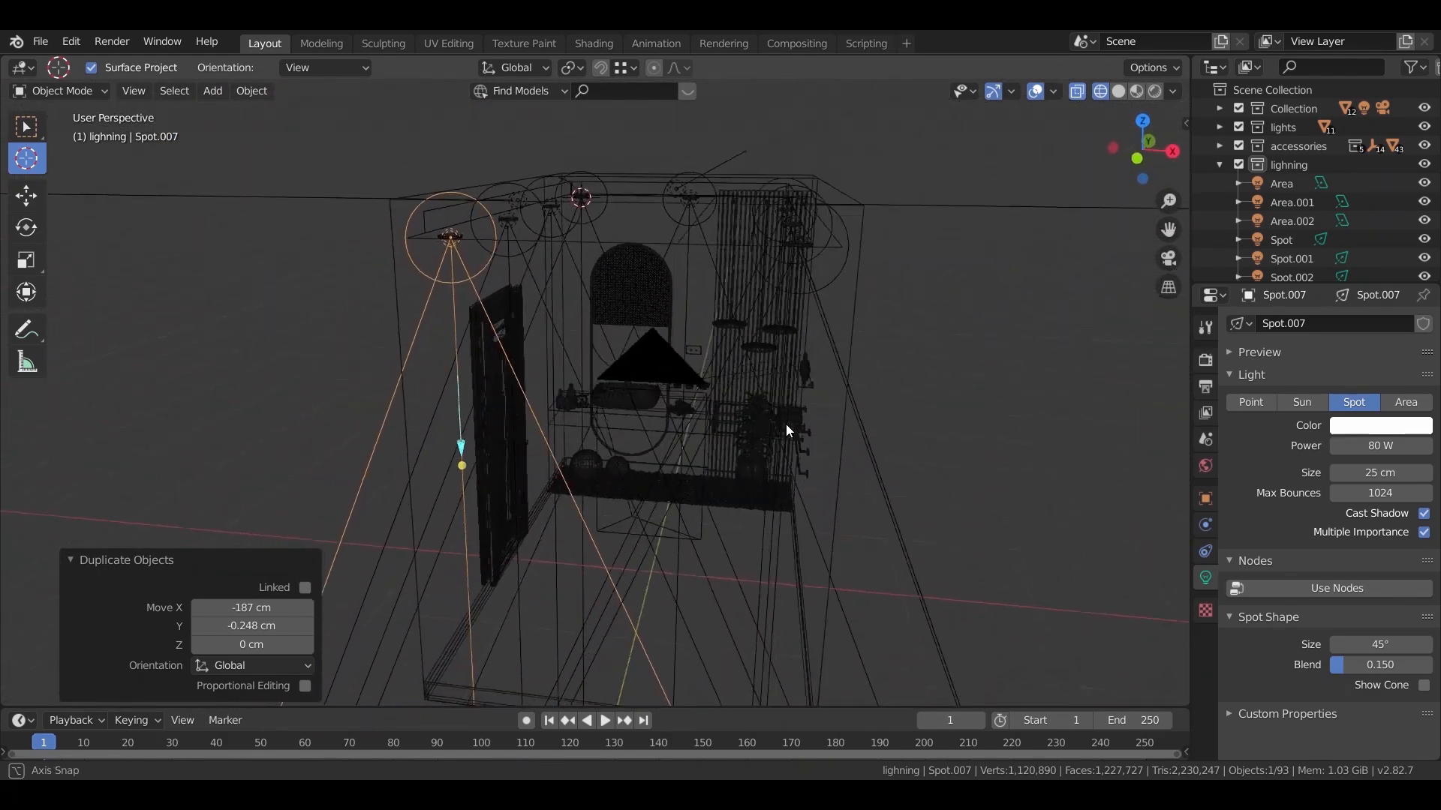
scroll(807, 417, up, 3)
key(KP_0)
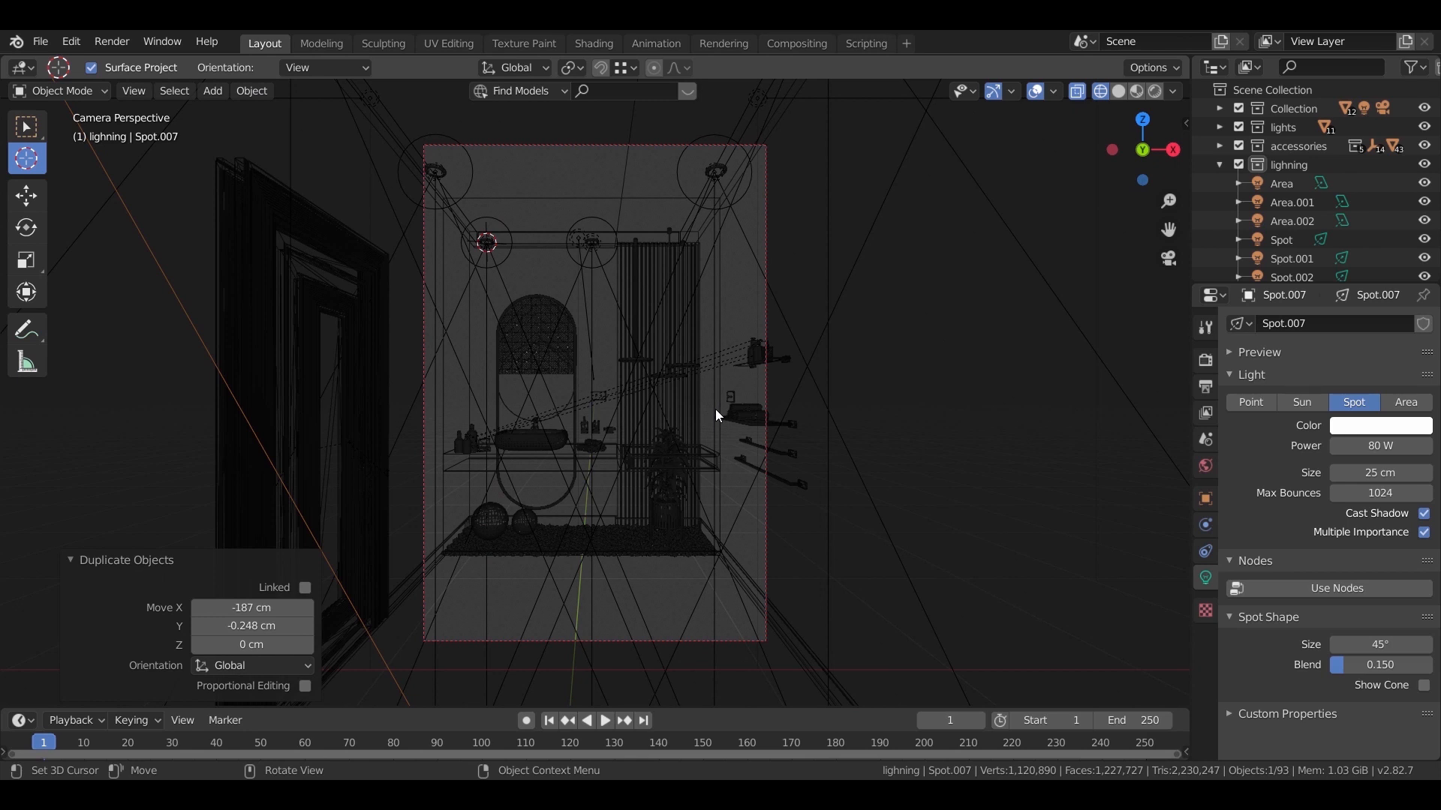
click(1206, 360)
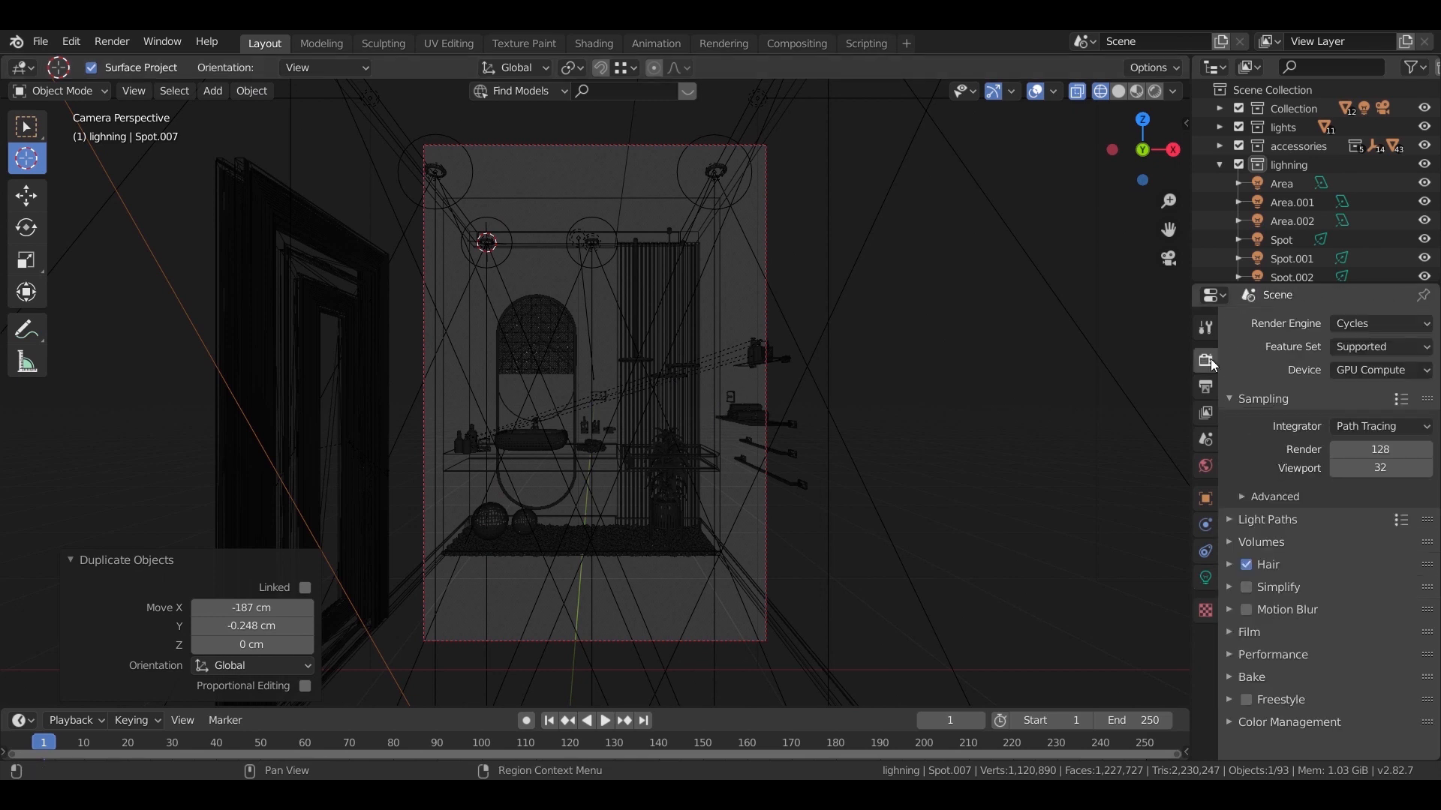
double_click(1358, 449)
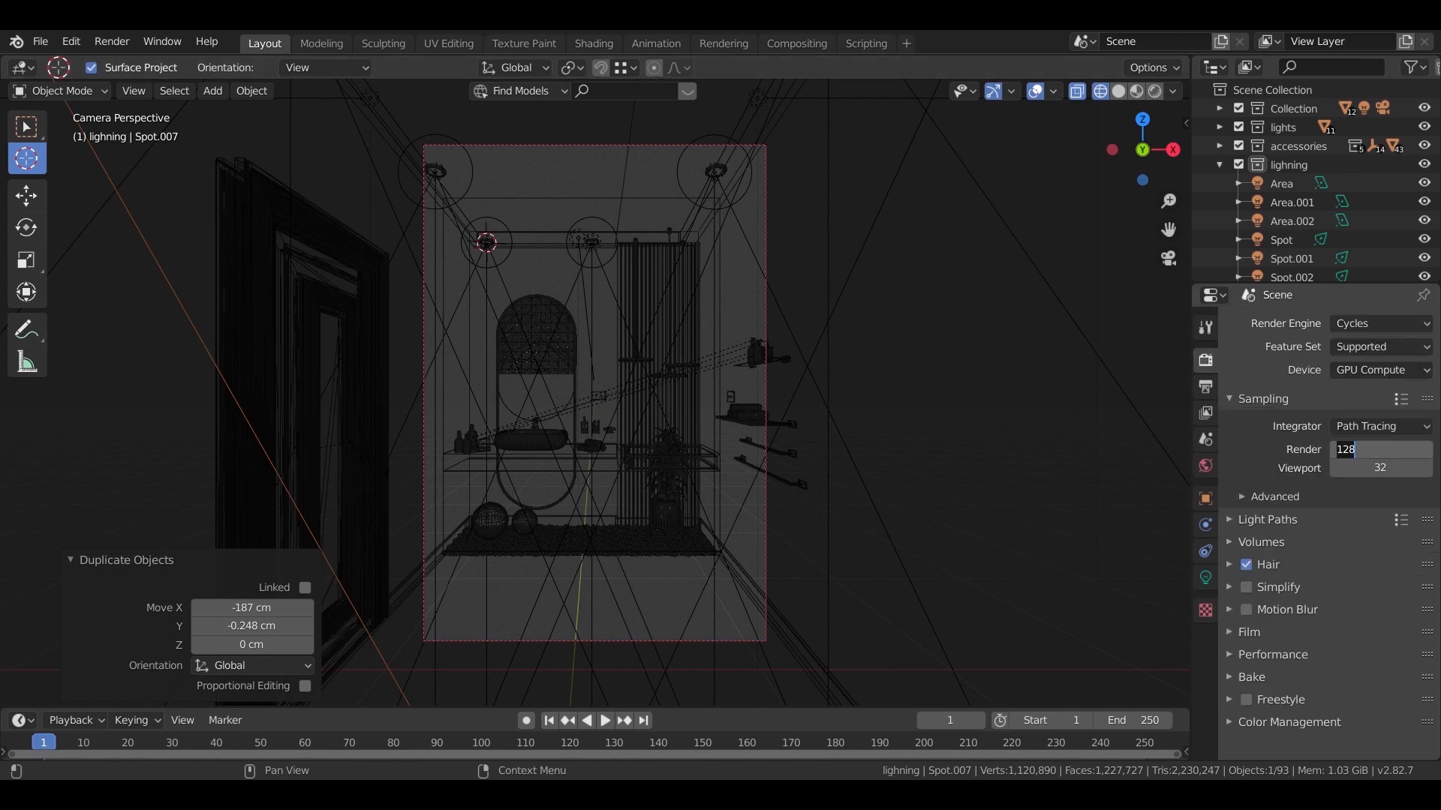
text(64)
key(Return)
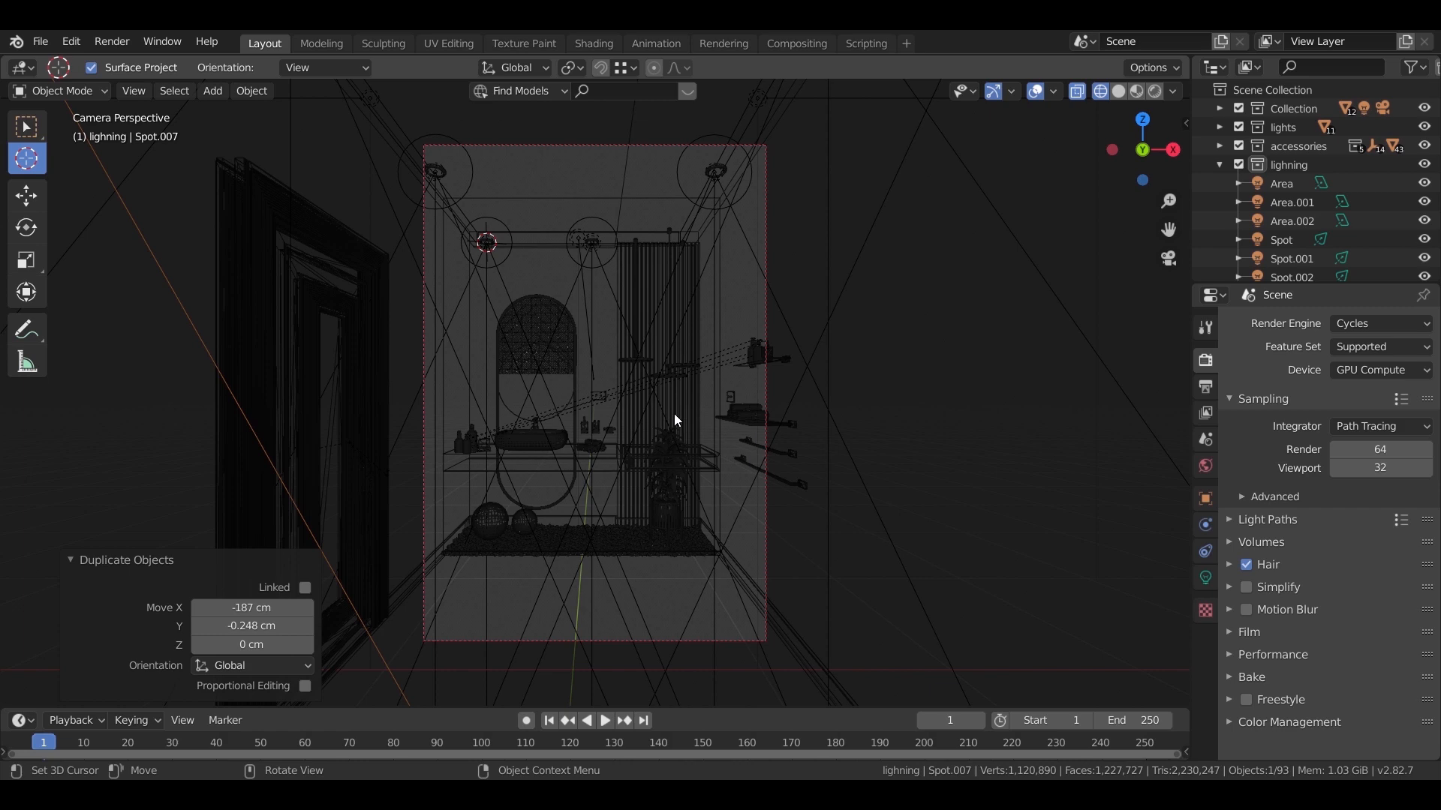
Render the camera view as an image, inspect the lighting and close the render window.
click(111, 42)
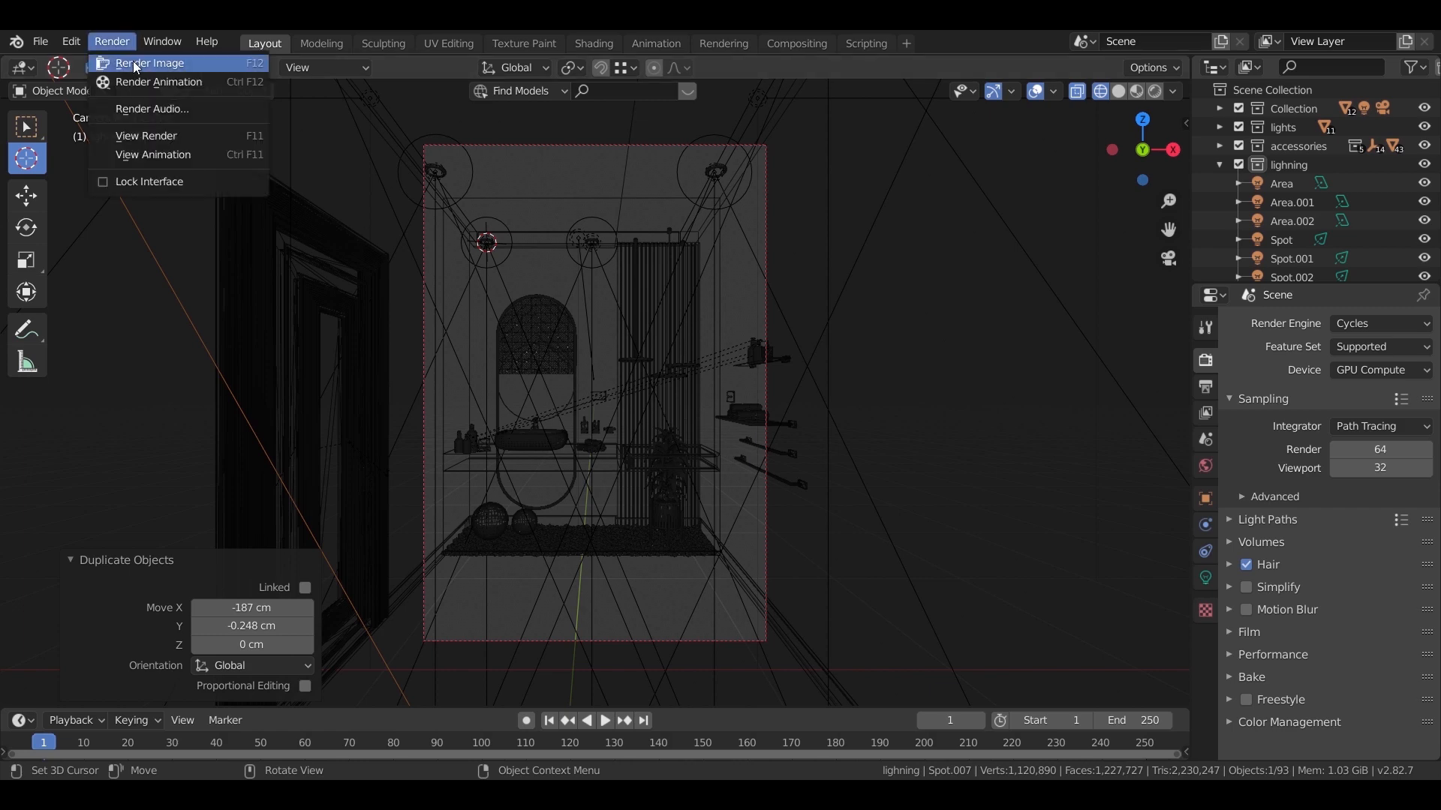
click(150, 65)
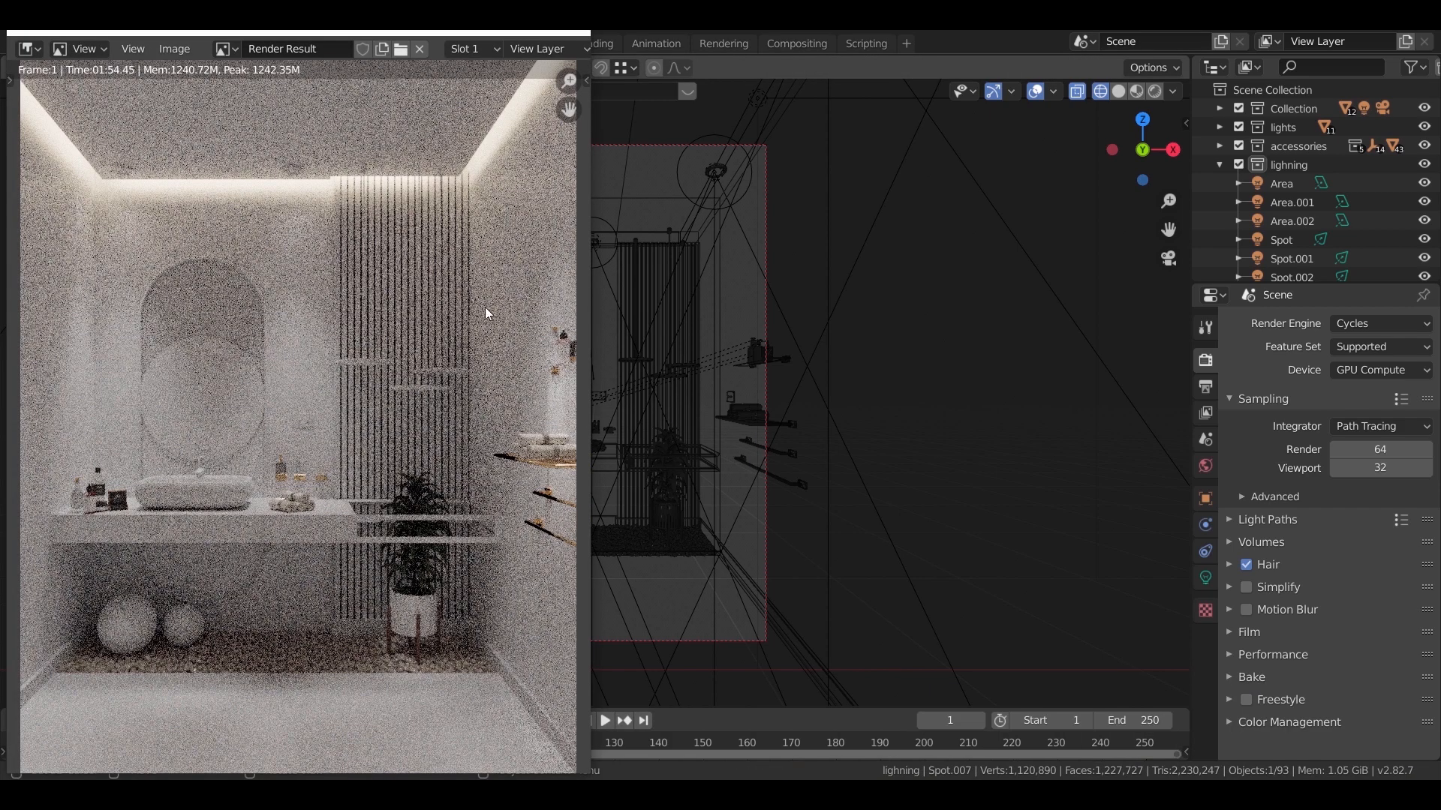
scroll(414, 408, down, 1)
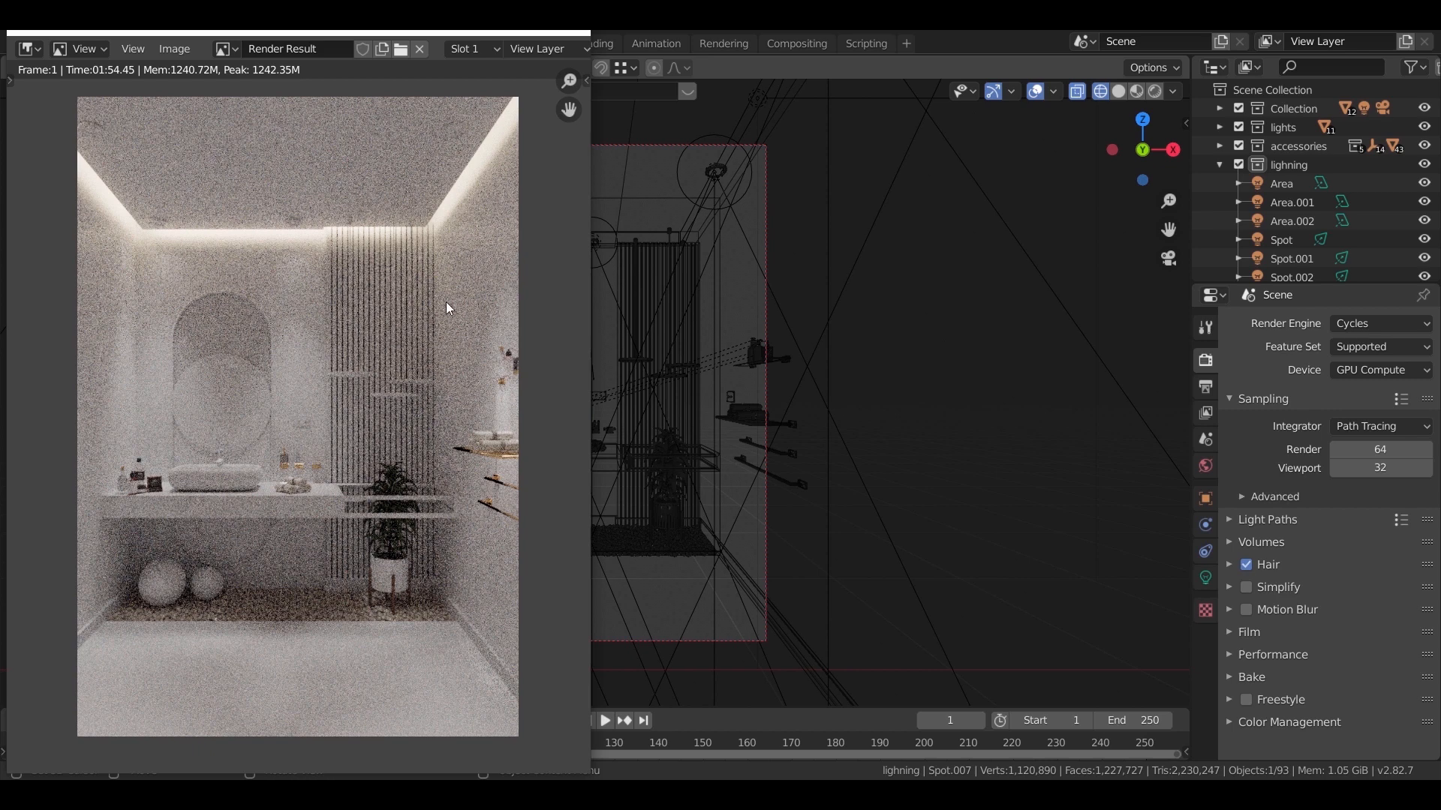
click(565, 33)
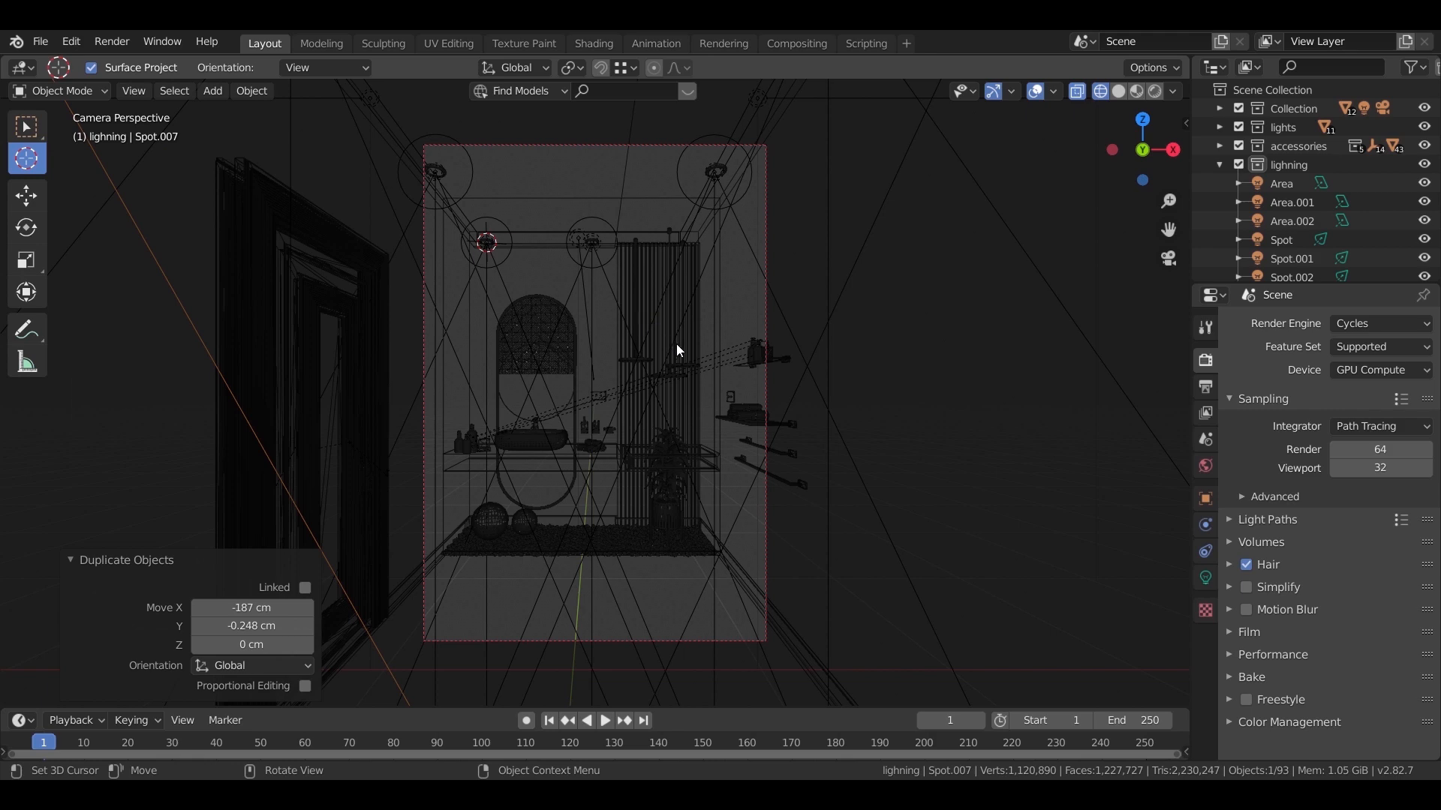
Change the light material of the ceiling downlight near the door to an Emission shader with strength 20, and show its preview.
mouse_move(714, 378)
middle_down()
mouse_move(681, 411)
mouse_move(700, 375)
mouse_move(645, 379)
mouse_move(664, 395)
mouse_move(609, 394)
mouse_move(728, 354)
middle_up()
scroll(680, 395, down, 8)
scroll(645, 380, up, 3)
scroll(647, 379, up, 2)
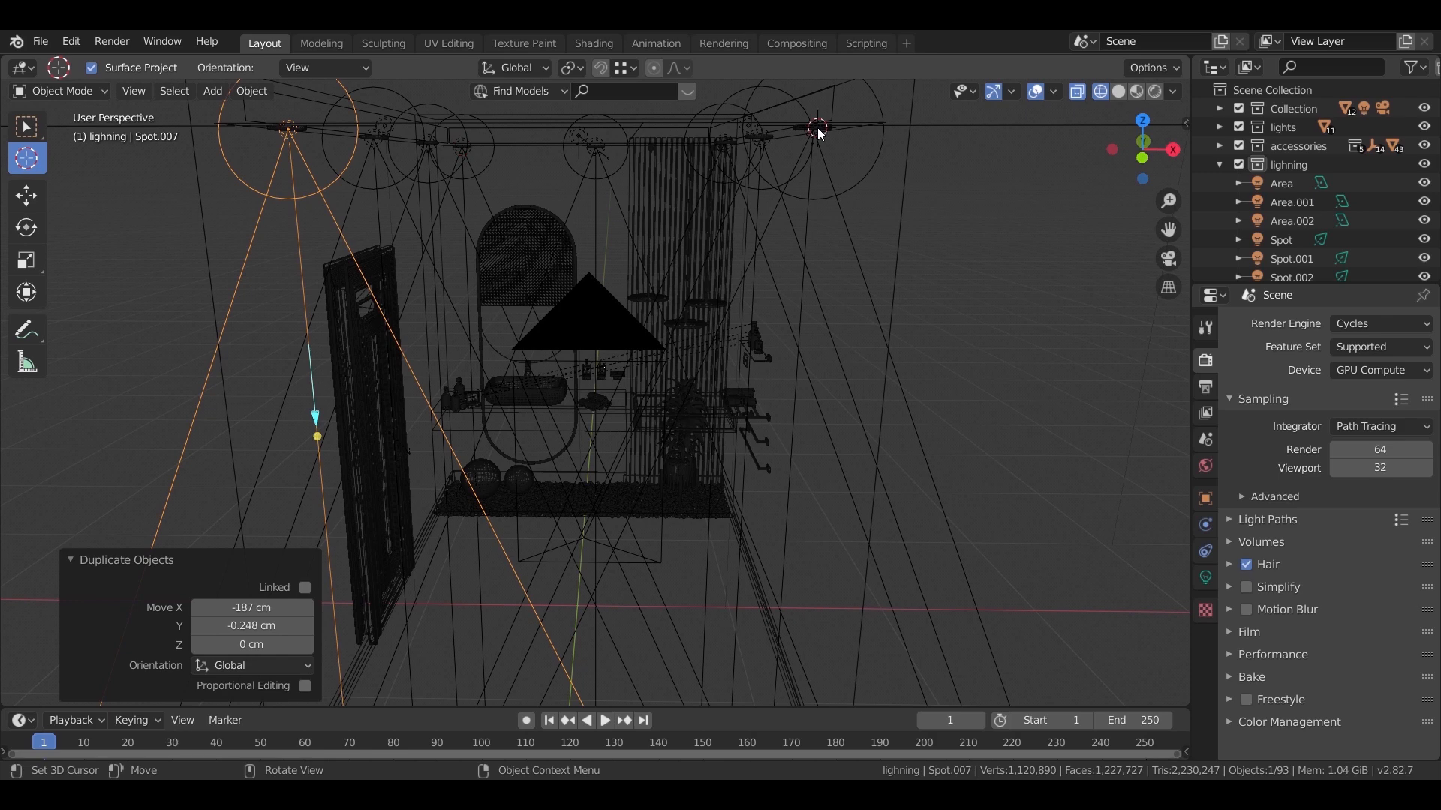
click(26, 126)
middle_drag(394, 163, 249, 263)
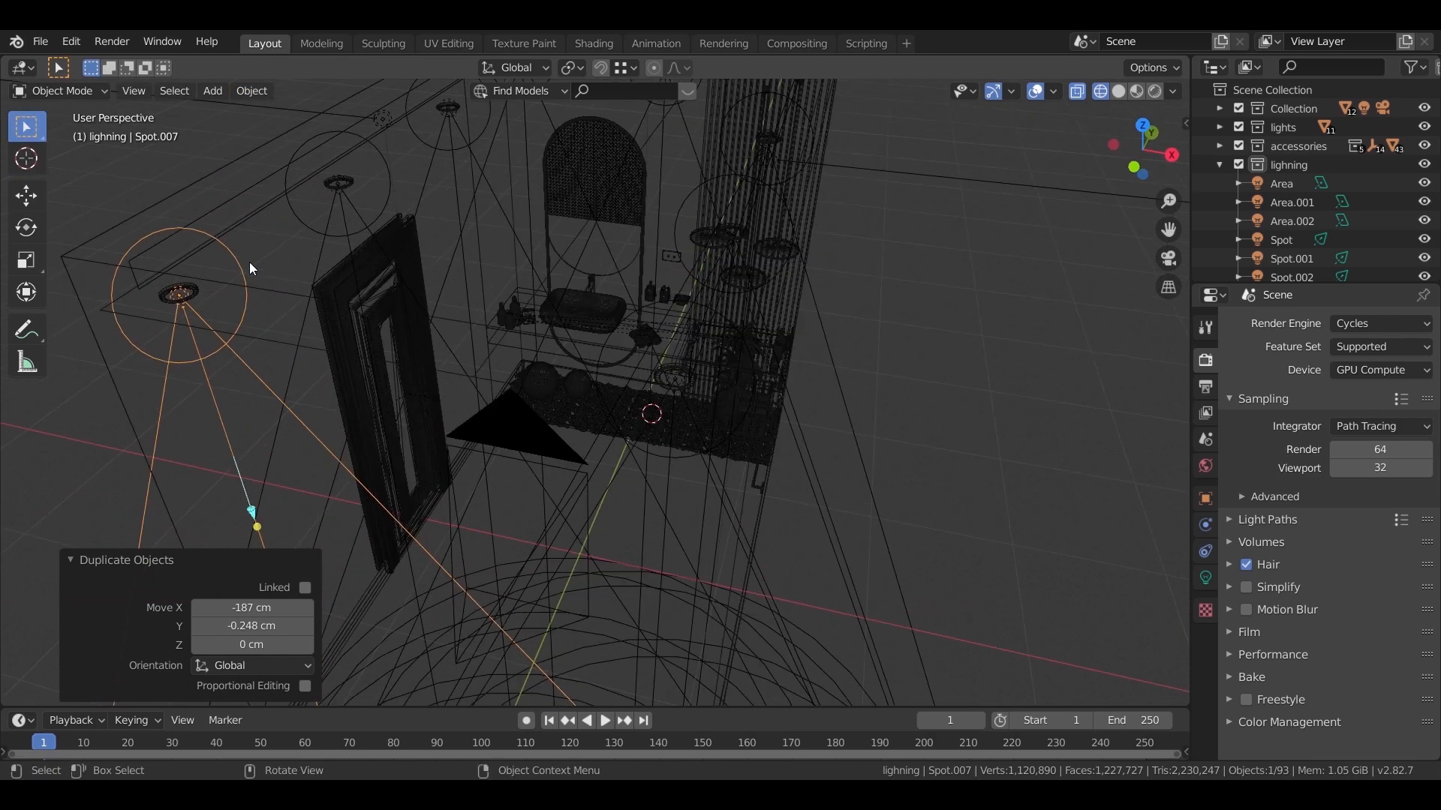
click(195, 292)
click(1205, 656)
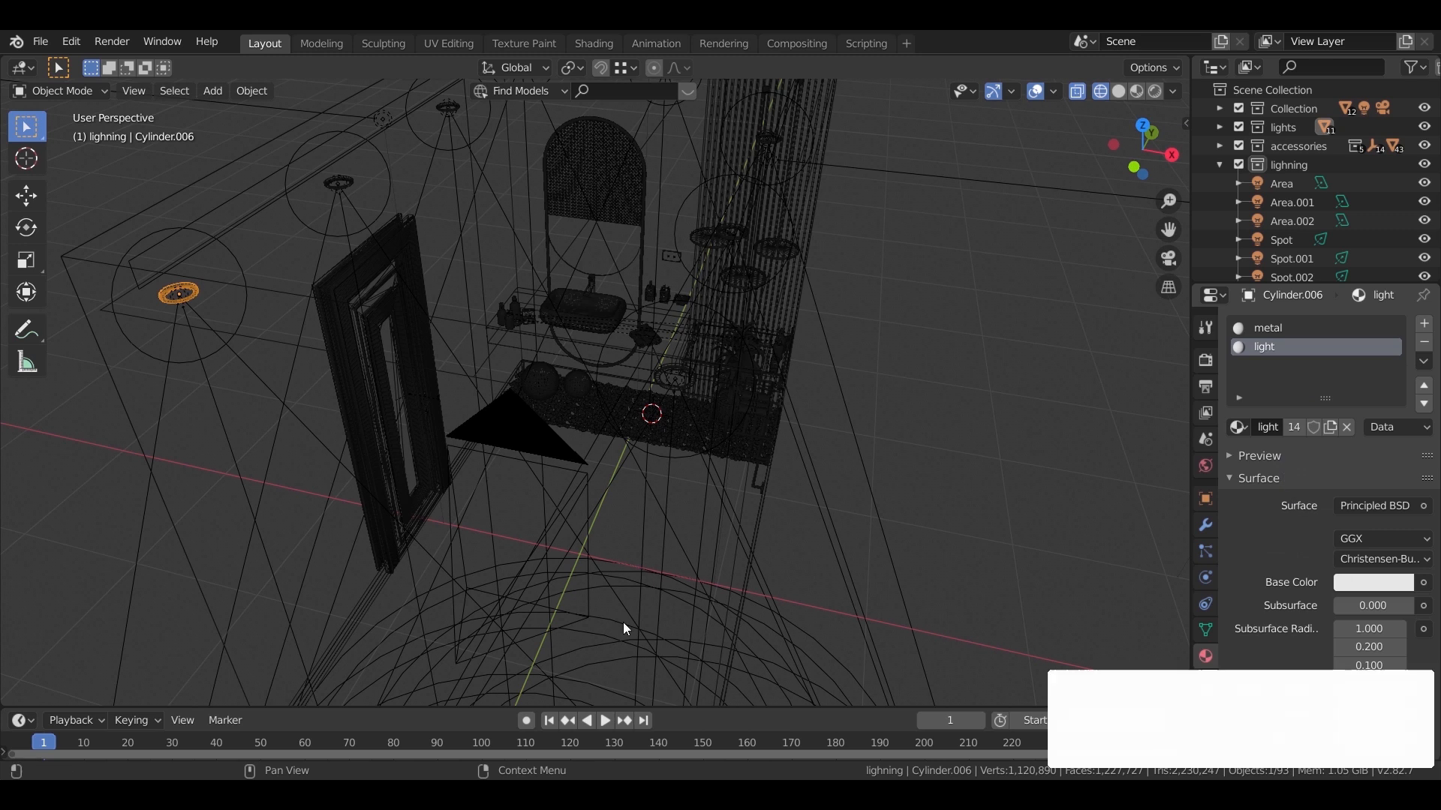
click(1374, 506)
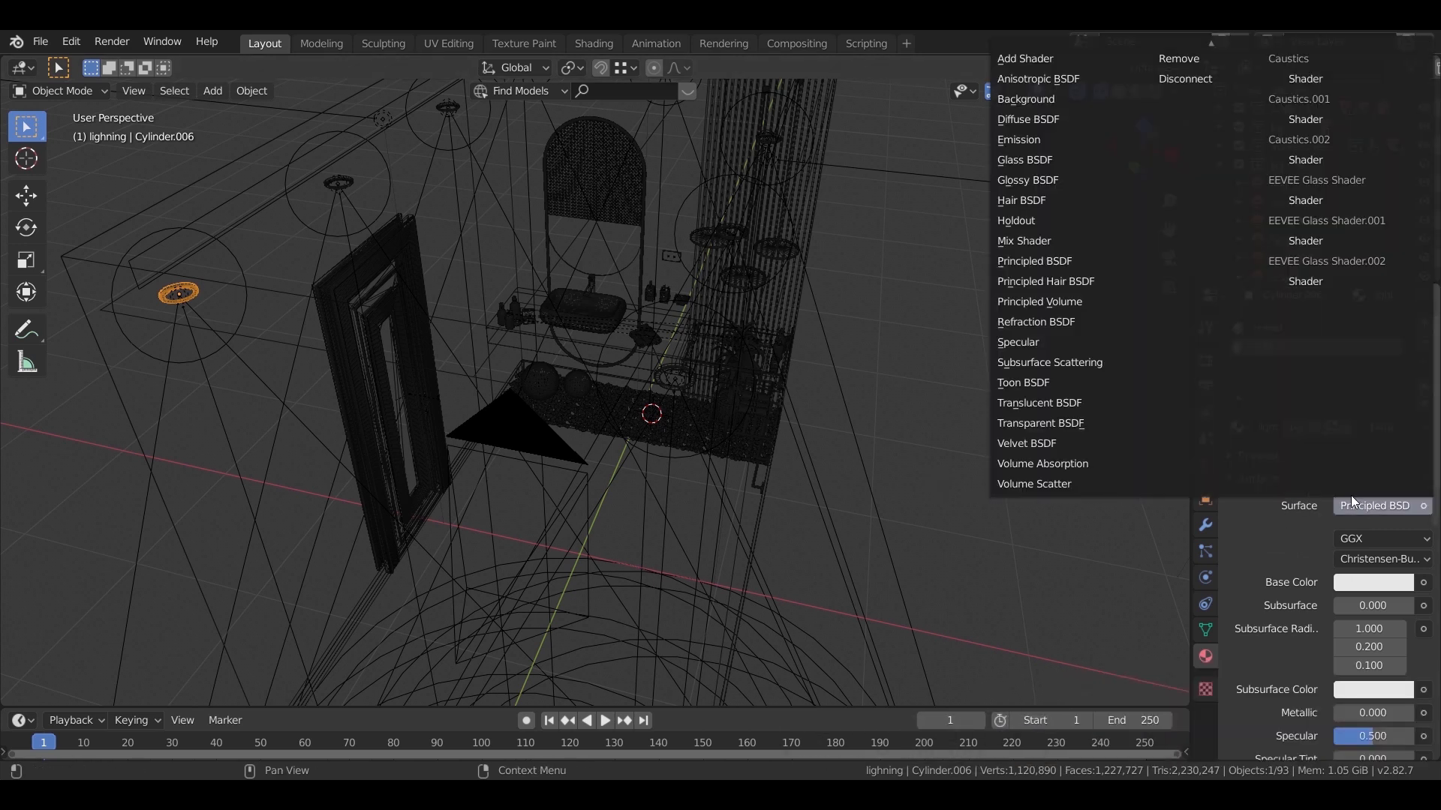
click(1055, 140)
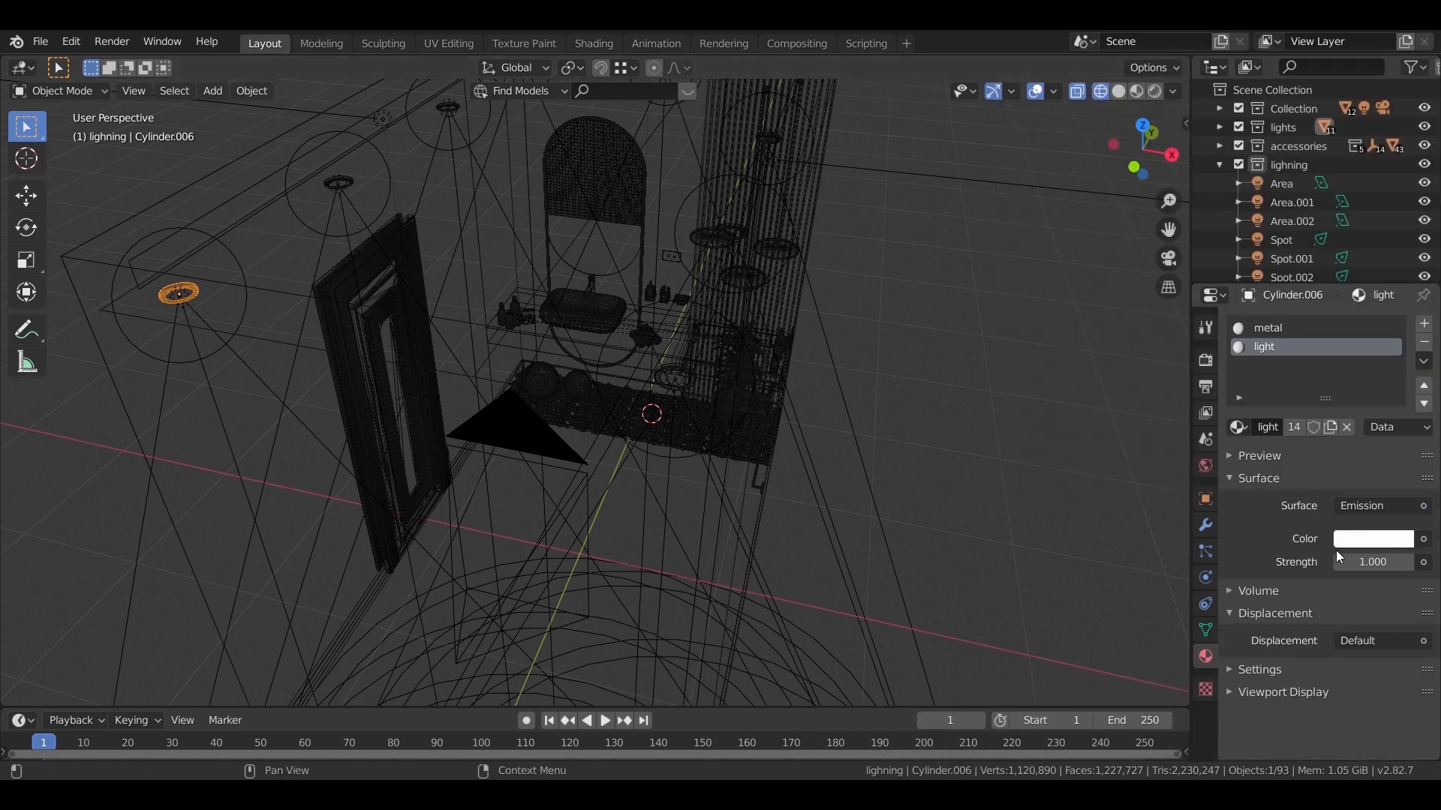
click(1375, 561)
text(20)
key(Return)
click(1233, 452)
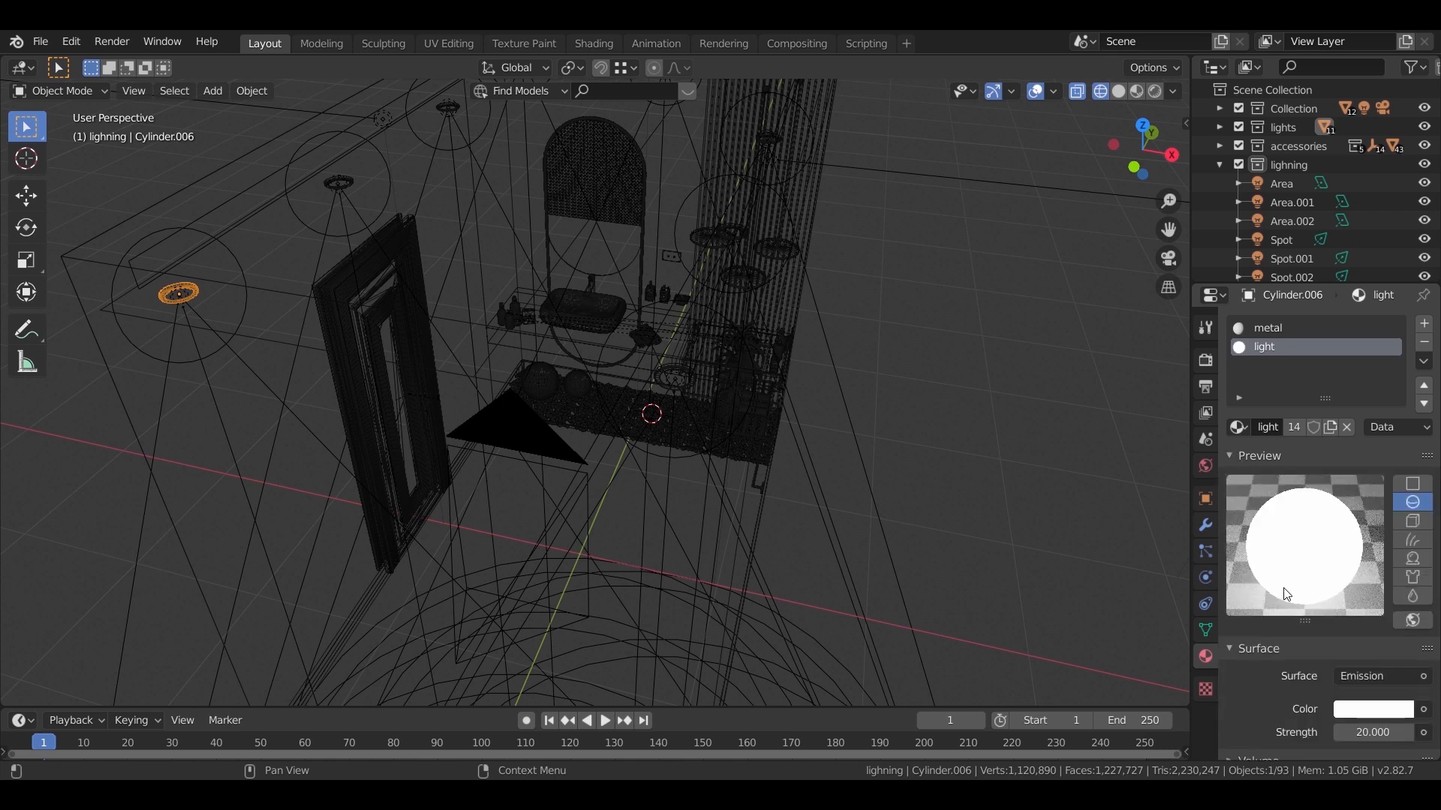
Darken the base color of the downlight's metal material to light grey and set its metallic and roughness to 0.3.
click(1272, 327)
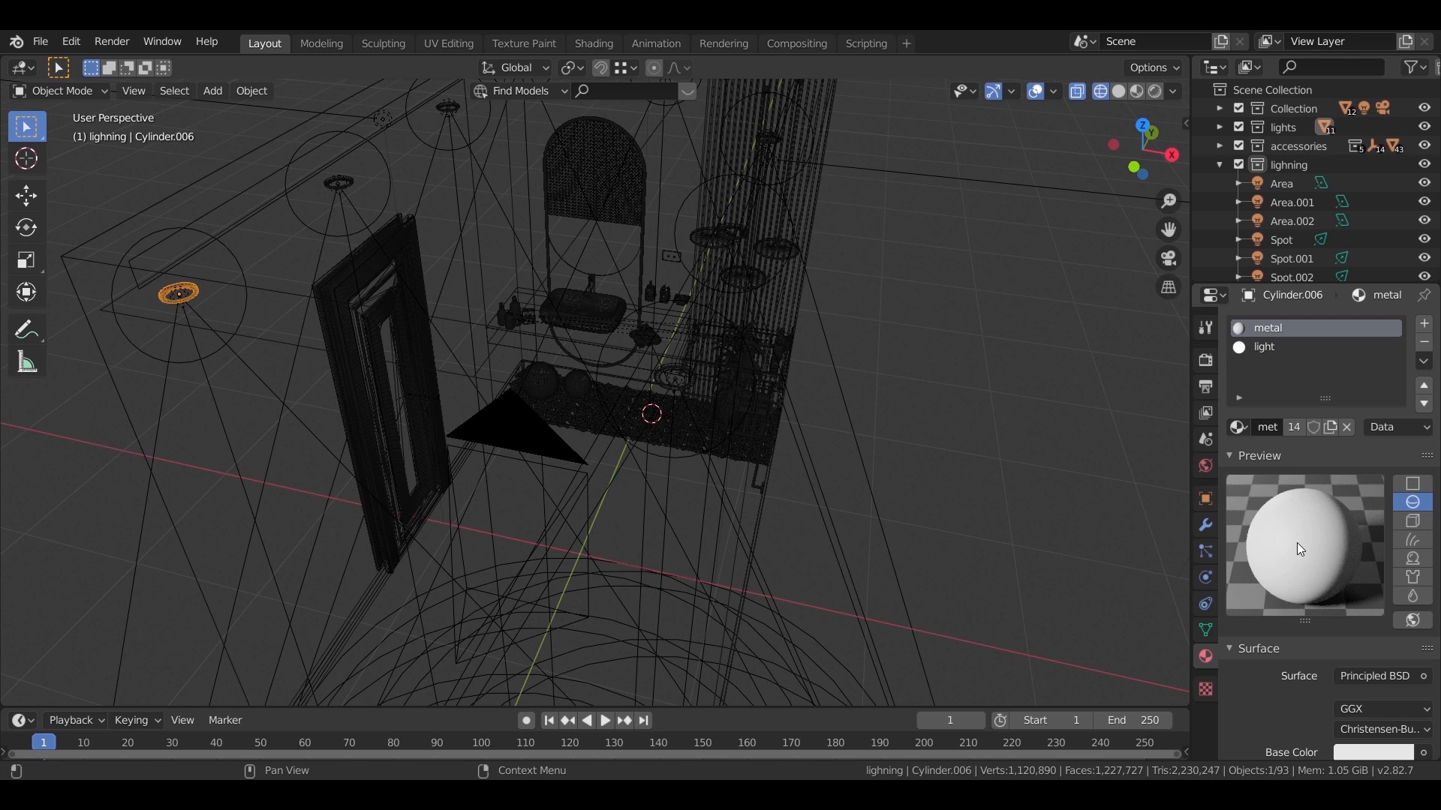
scroll(1297, 543, down, 7)
click(1361, 545)
drag(1398, 280, 1399, 298)
click(1374, 673)
key(Return)
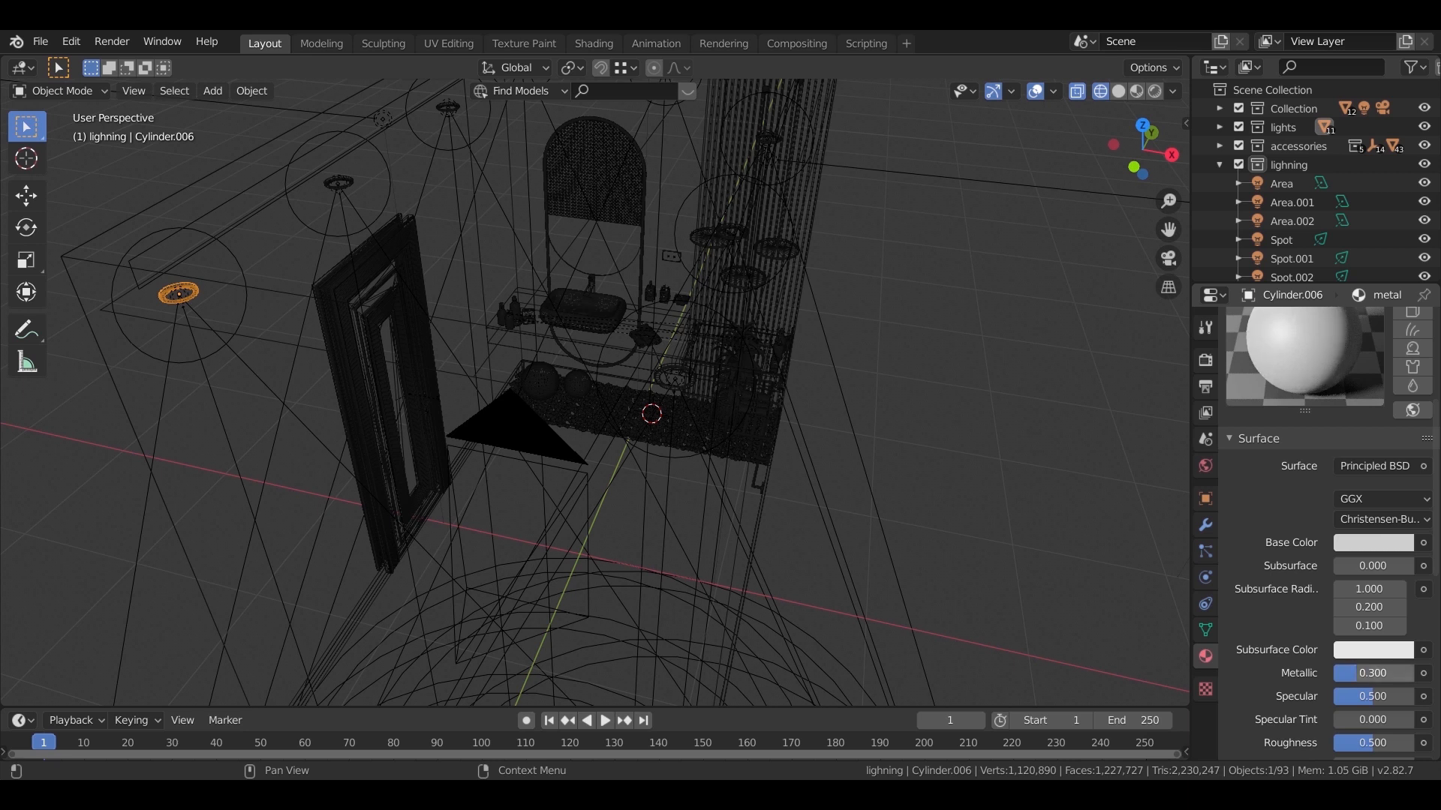
scroll(1250, 648, down, 2)
click(1373, 683)
text(0.3)
key(Return)
scroll(1276, 525, up, 4)
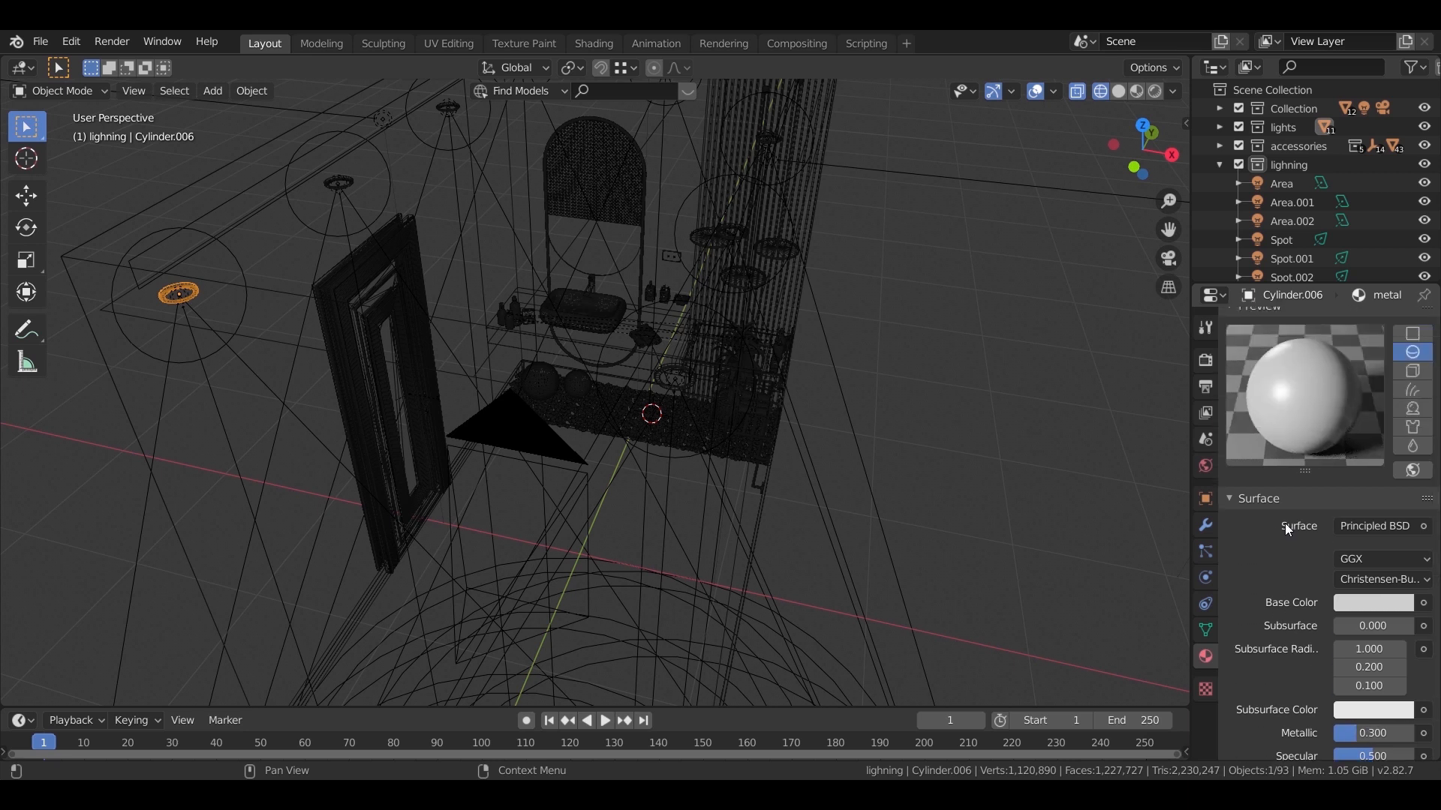
Check the metal and light materials on another ceiling downlight and on the hanging pendant lamps.
click(695, 384)
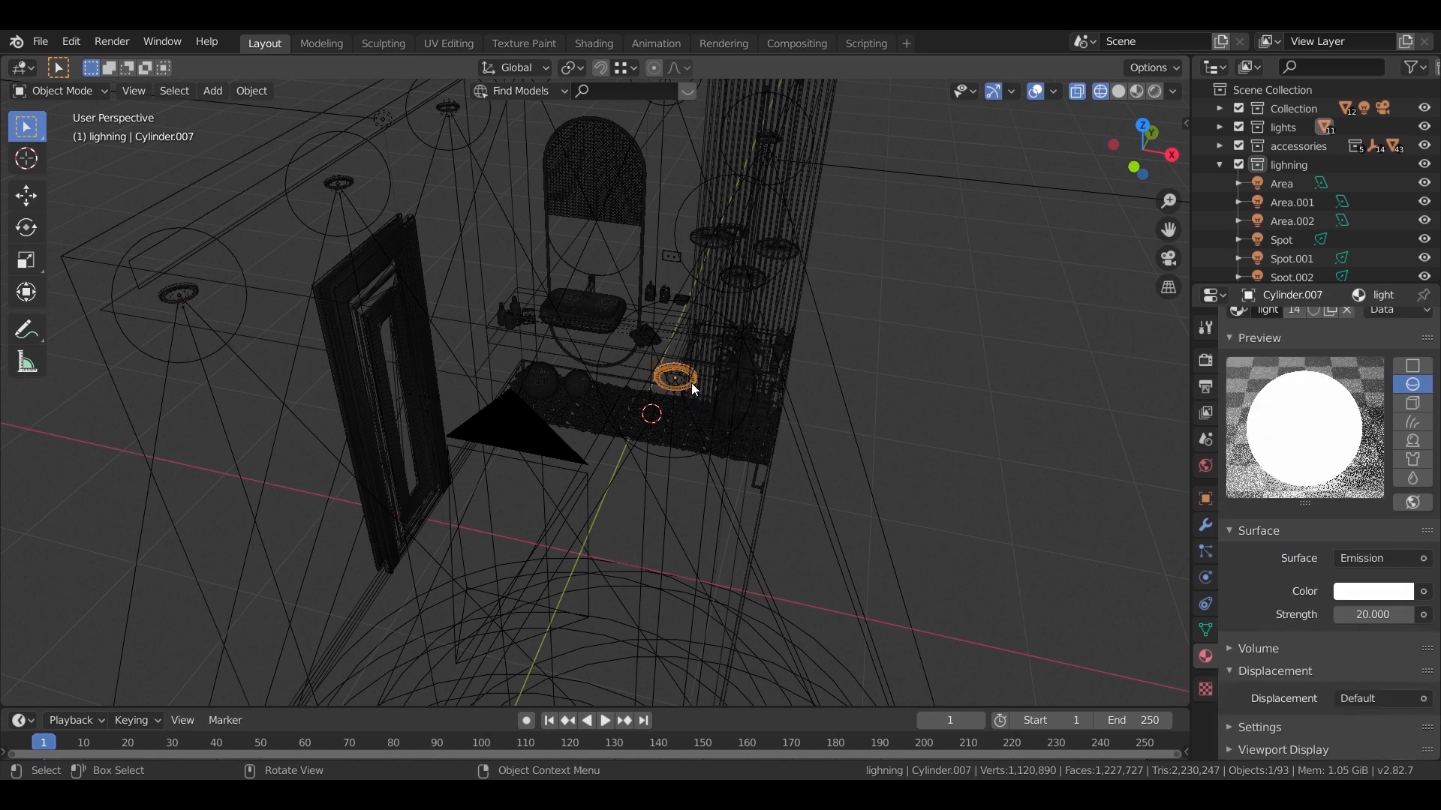
scroll(1358, 637, up, 5)
click(1276, 329)
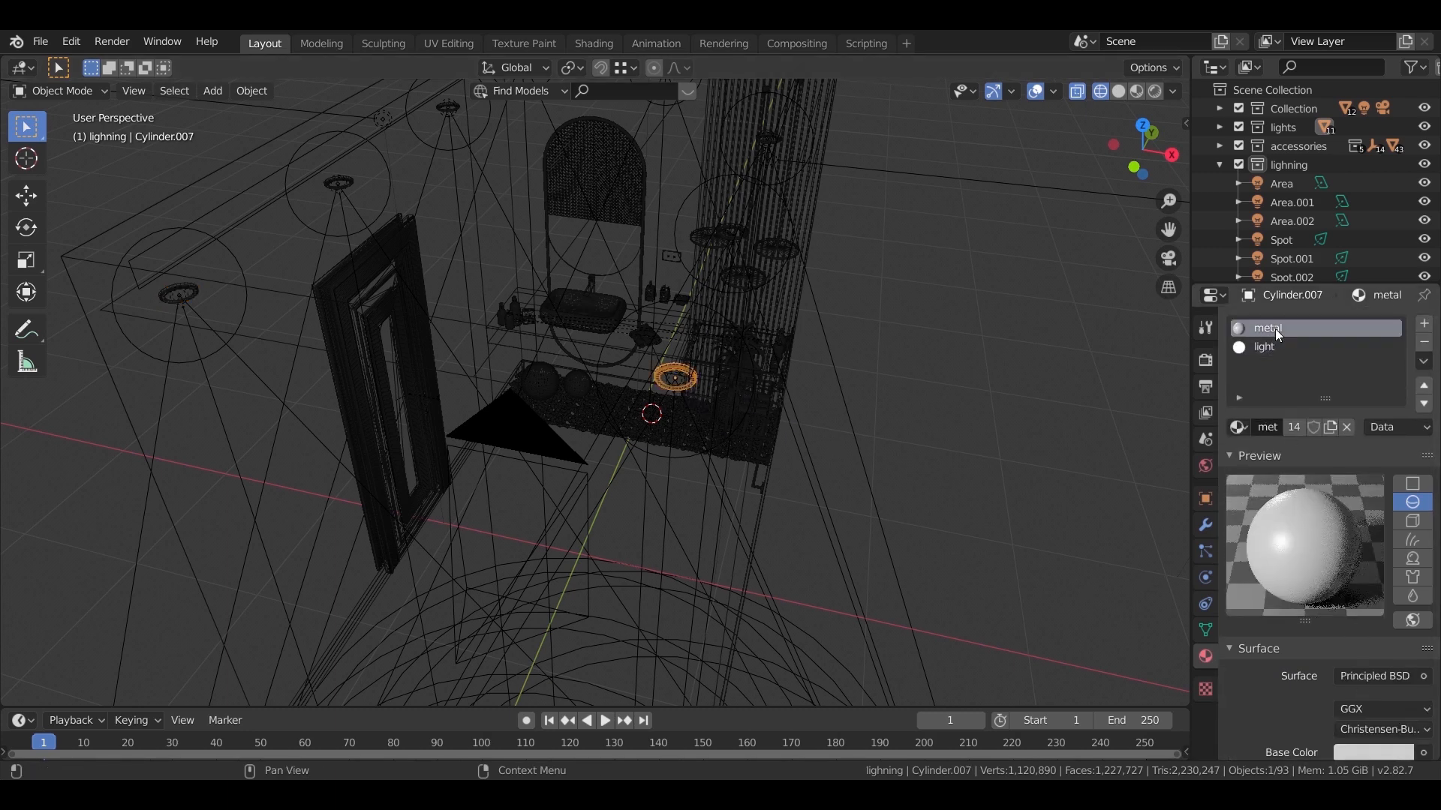
middle_drag(683, 353, 622, 420)
click(675, 375)
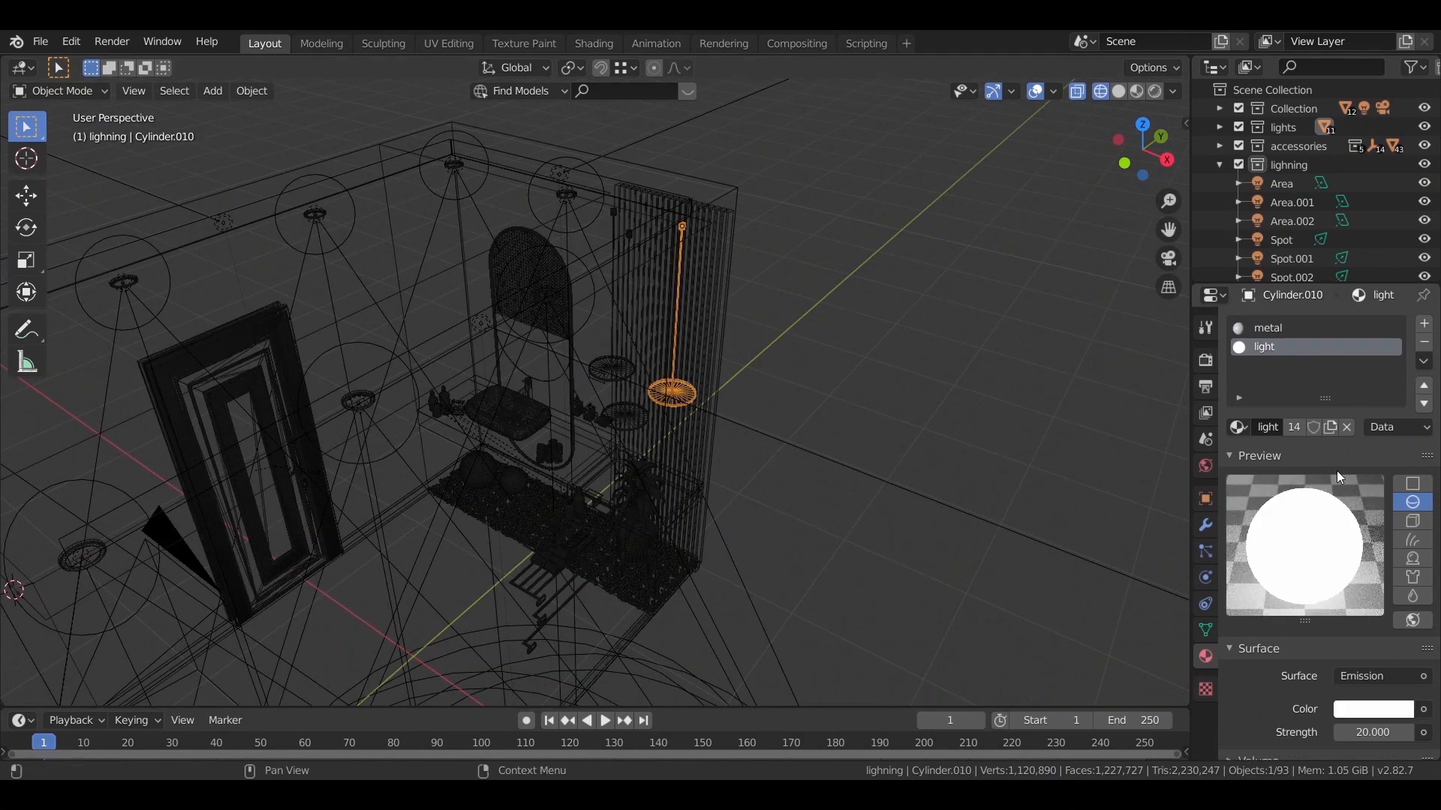
middle_drag(606, 520, 682, 440)
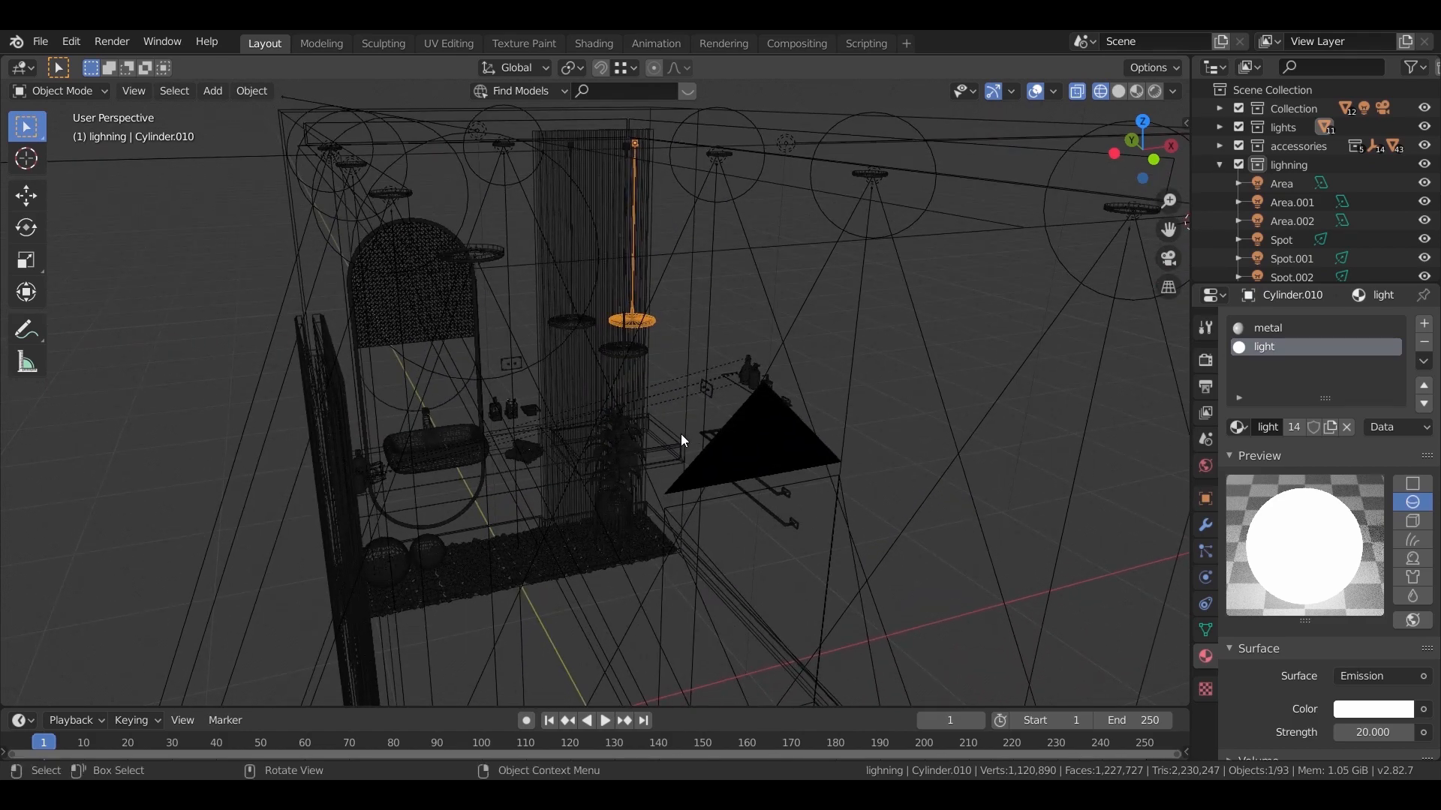
scroll(673, 435, up, 6)
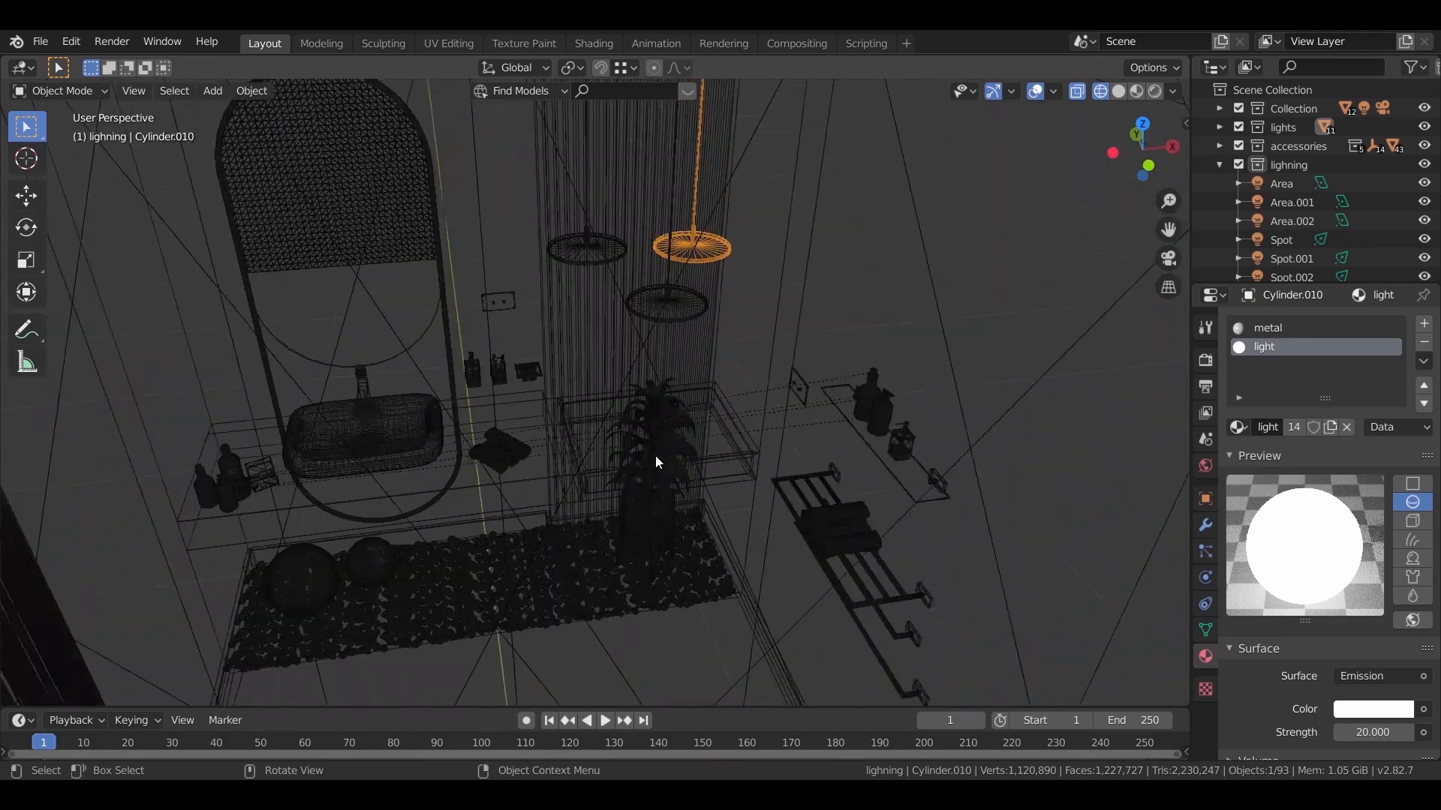
middle_drag(635, 409, 656, 557)
scroll(607, 441, up, 2)
click(600, 428)
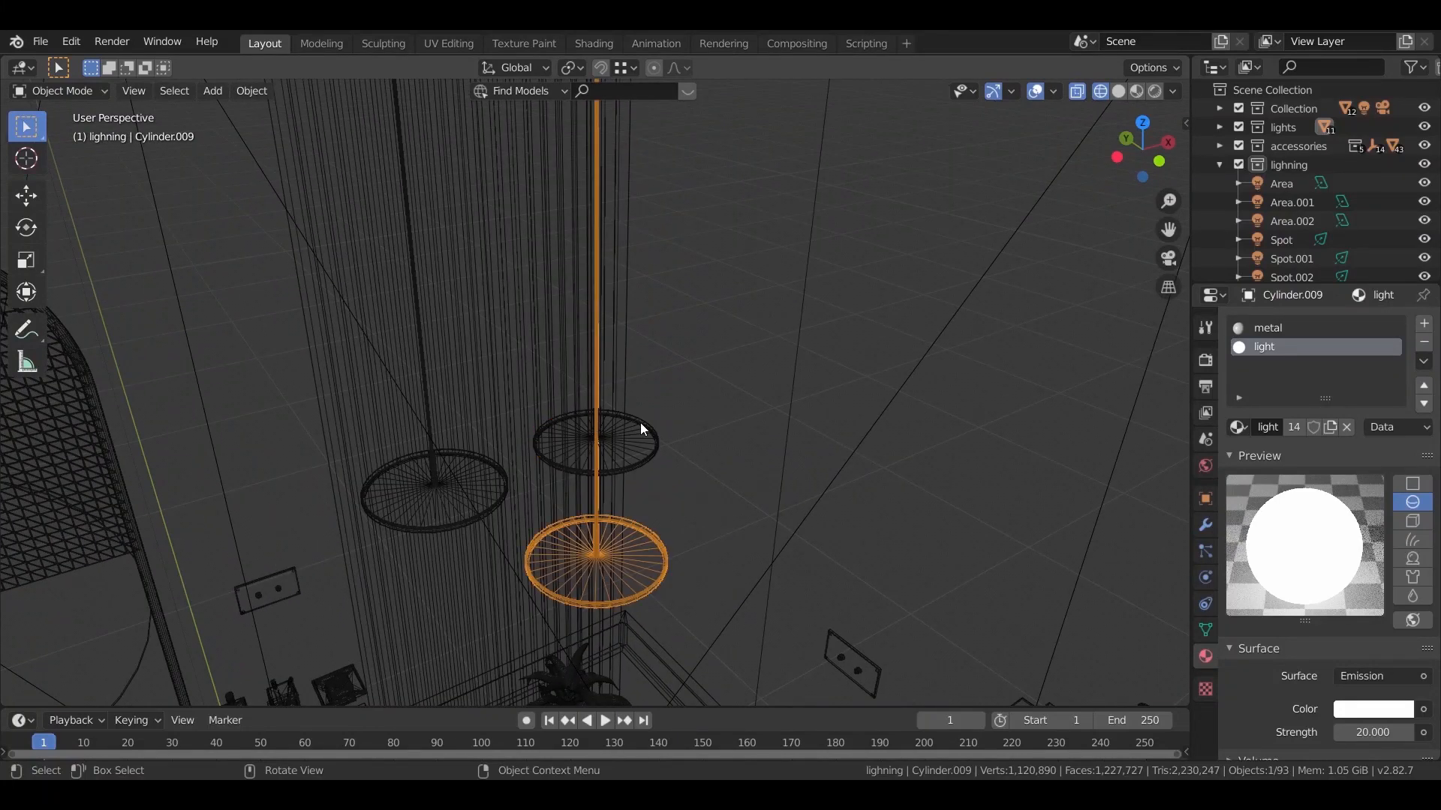
Examine the pendant lamps and the towel rack area in material preview shading.
key(z)
click(631, 498)
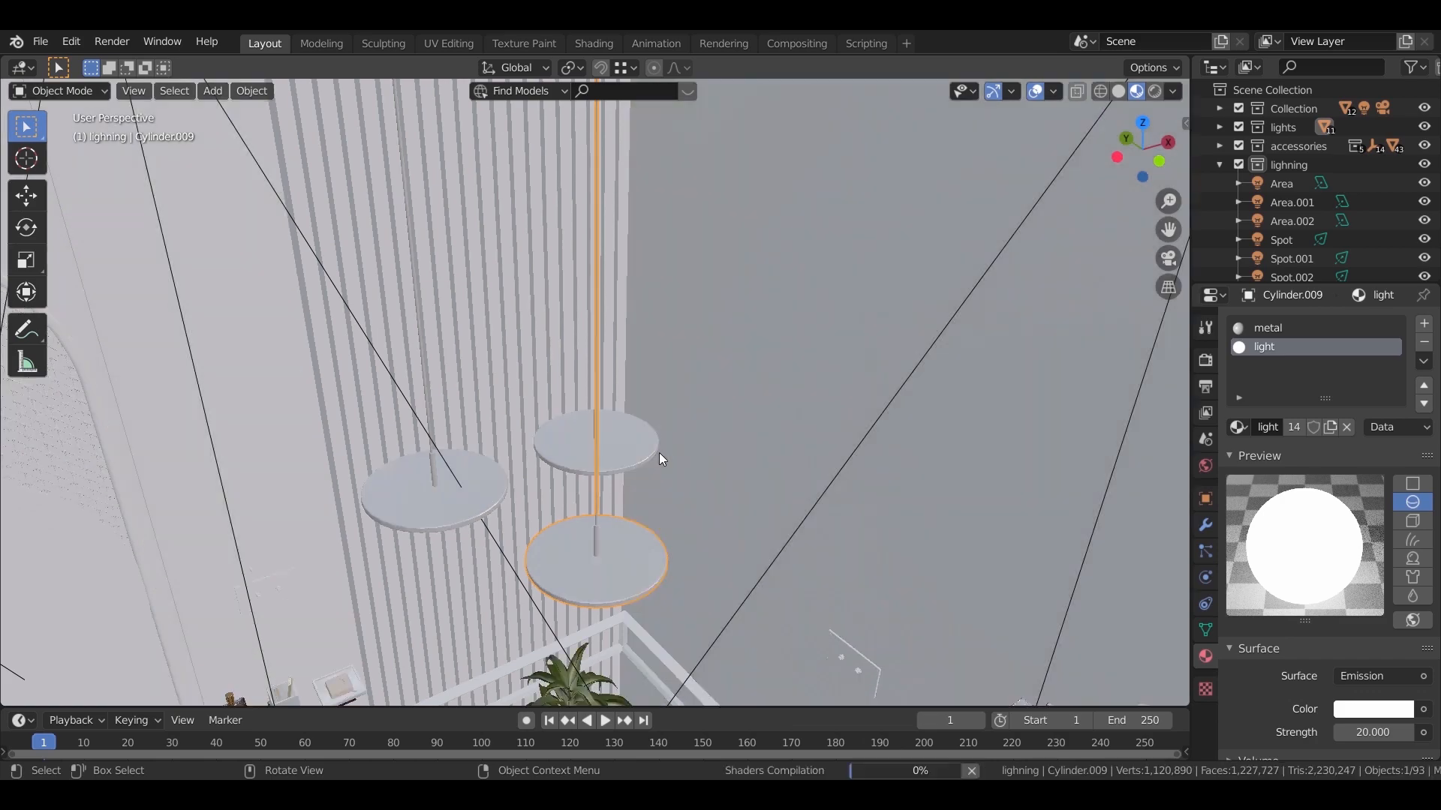
scroll(662, 453, down, 1)
shift+middle_drag(690, 514, 788, 411)
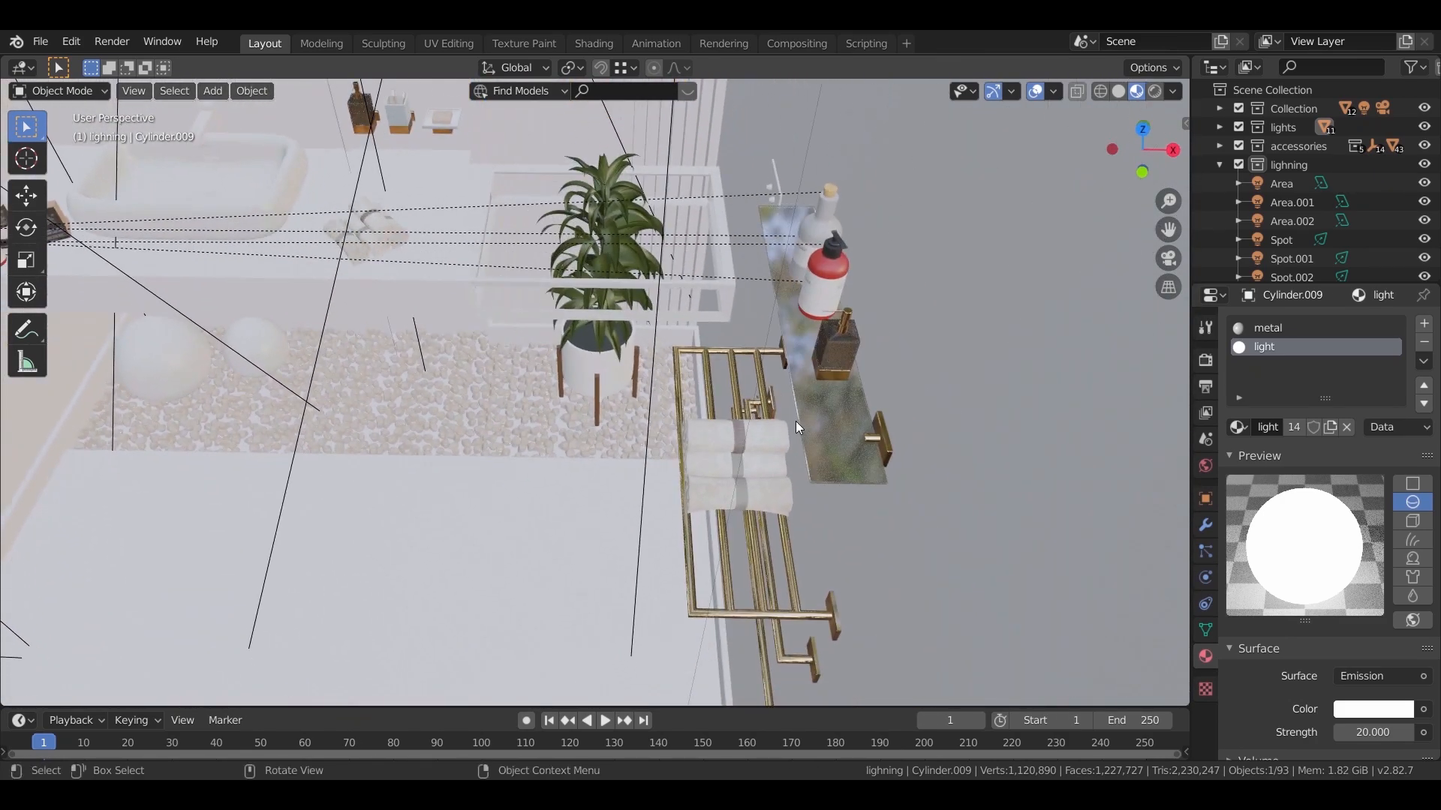
scroll(787, 443, up, 4)
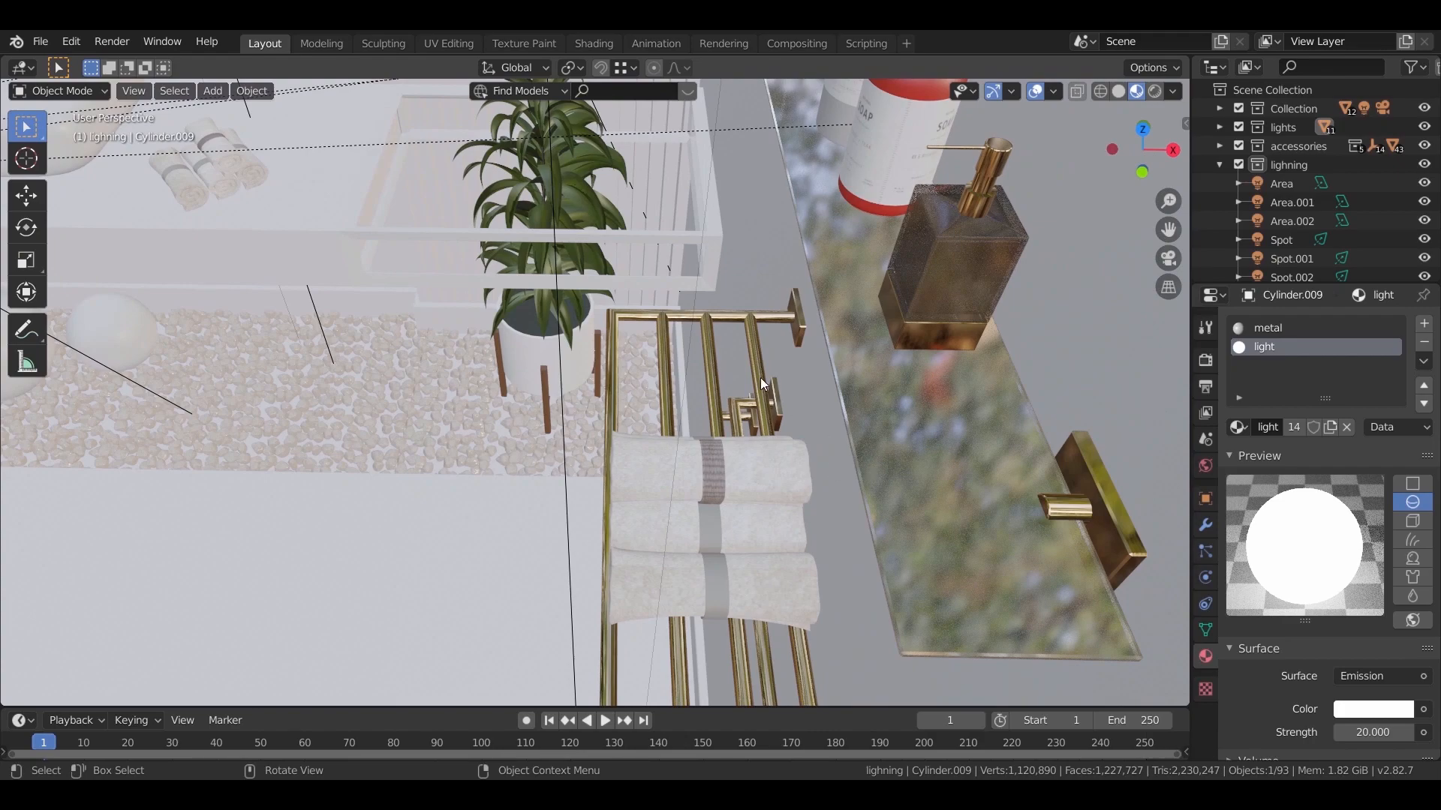
scroll(459, 363, down, 4)
shift+middle_drag(675, 98, 761, 182)
middle_drag(677, 312, 721, 263)
shift+middle_drag(530, 187, 496, 81)
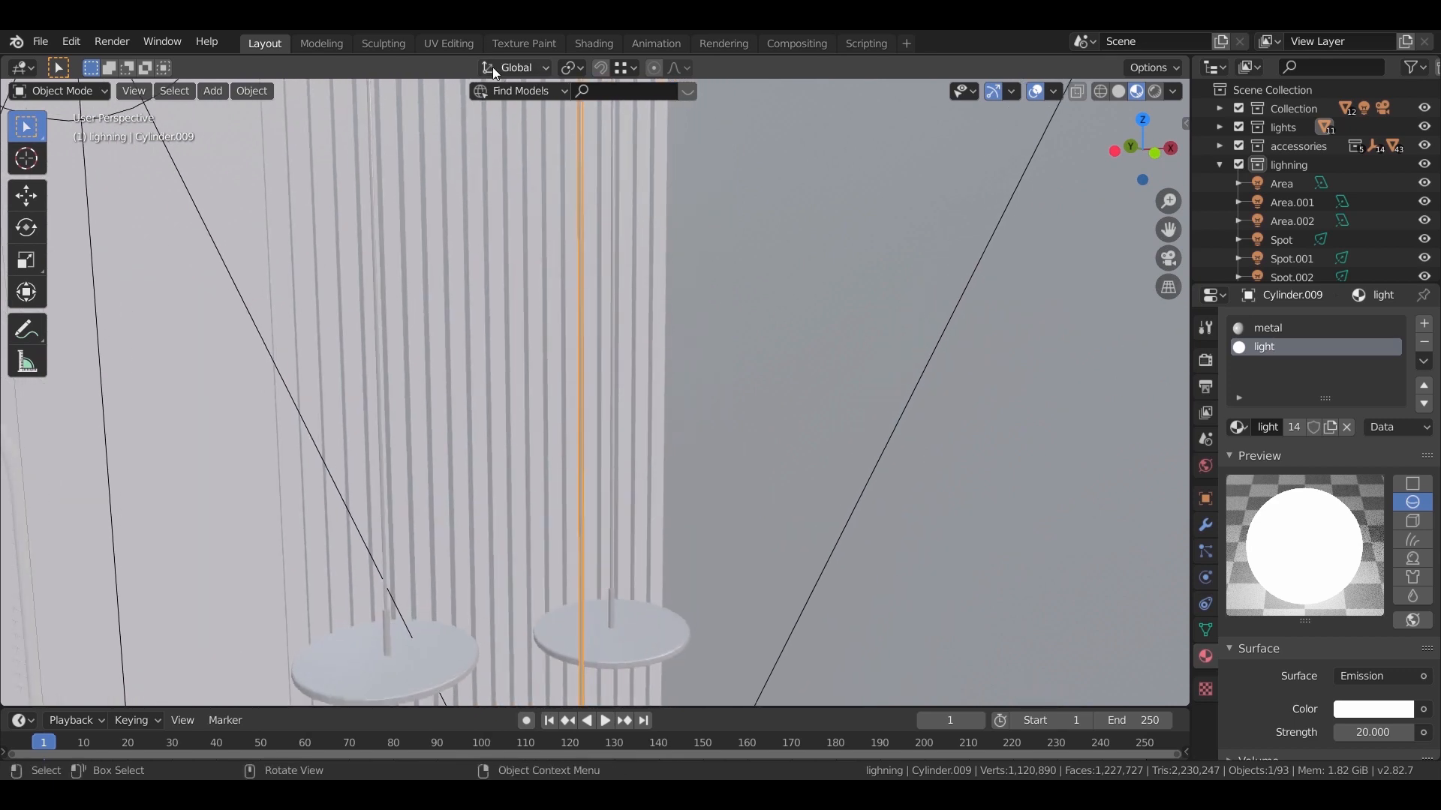
shift+middle_drag(600, 331, 670, 272)
Create a material named "dark metal" in a new slot and assign it to the cord faces of the lowest pendant lamp.
key(Tab)
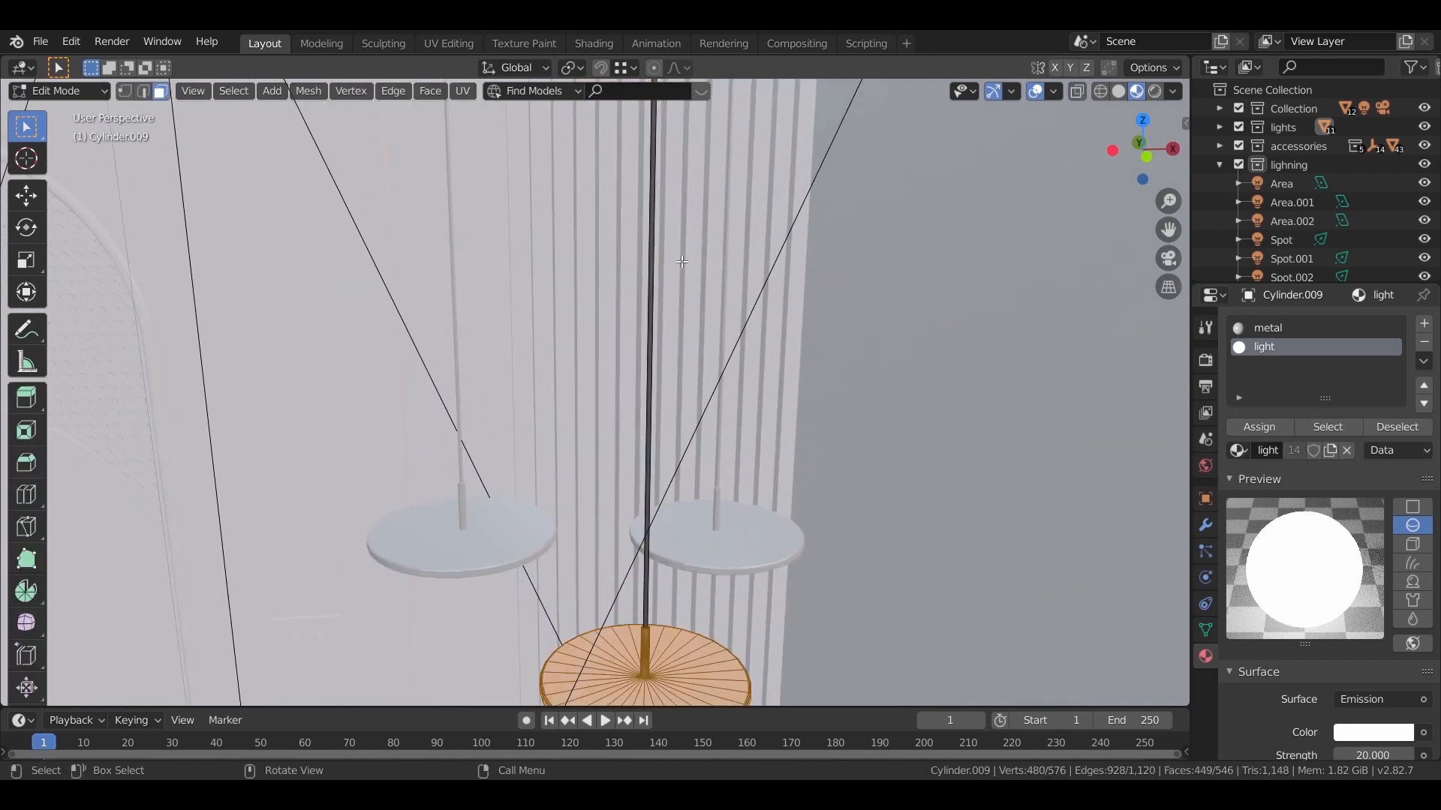
drag(665, 254, 631, 277)
mouse_move(673, 331)
middle_down()
mouse_move(624, 360)
mouse_move(651, 346)
middle_up()
middle_drag(791, 319, 788, 307)
key(z)
click(708, 307)
drag(736, 276, 691, 302)
drag(766, 212, 681, 283)
middle_drag(680, 283, 722, 358)
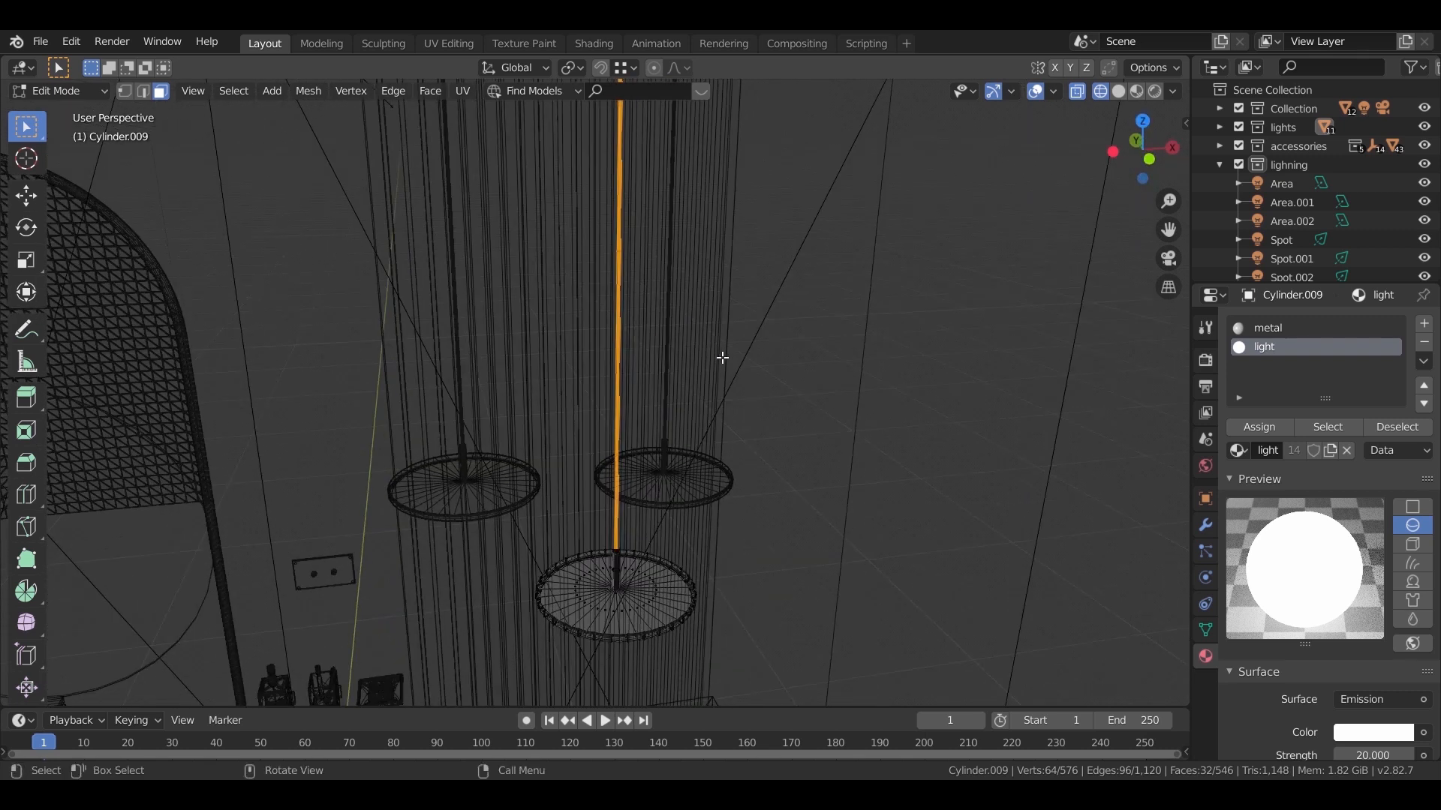
click(1424, 324)
click(1303, 449)
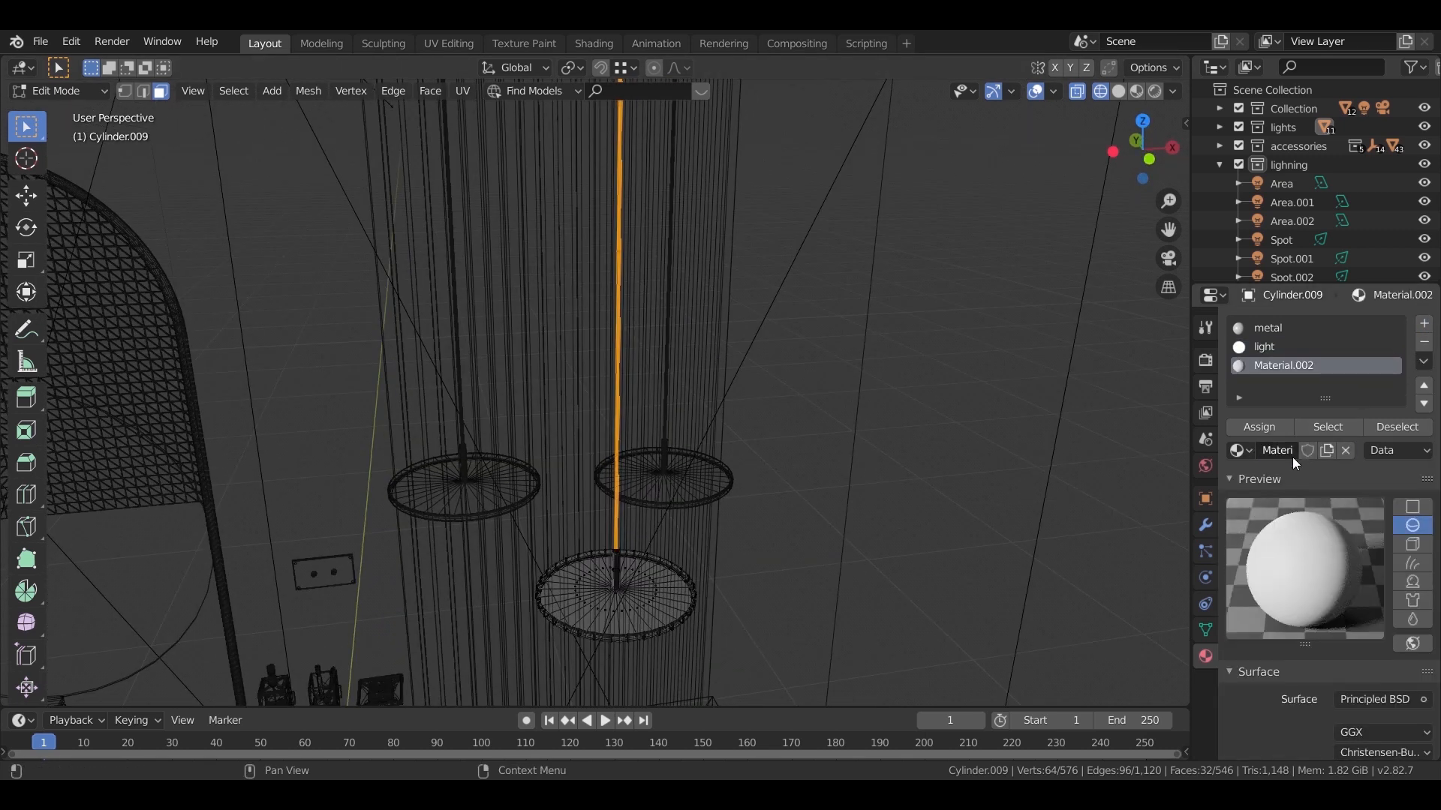
text(dark metal)
key(Return)
key(Tab)
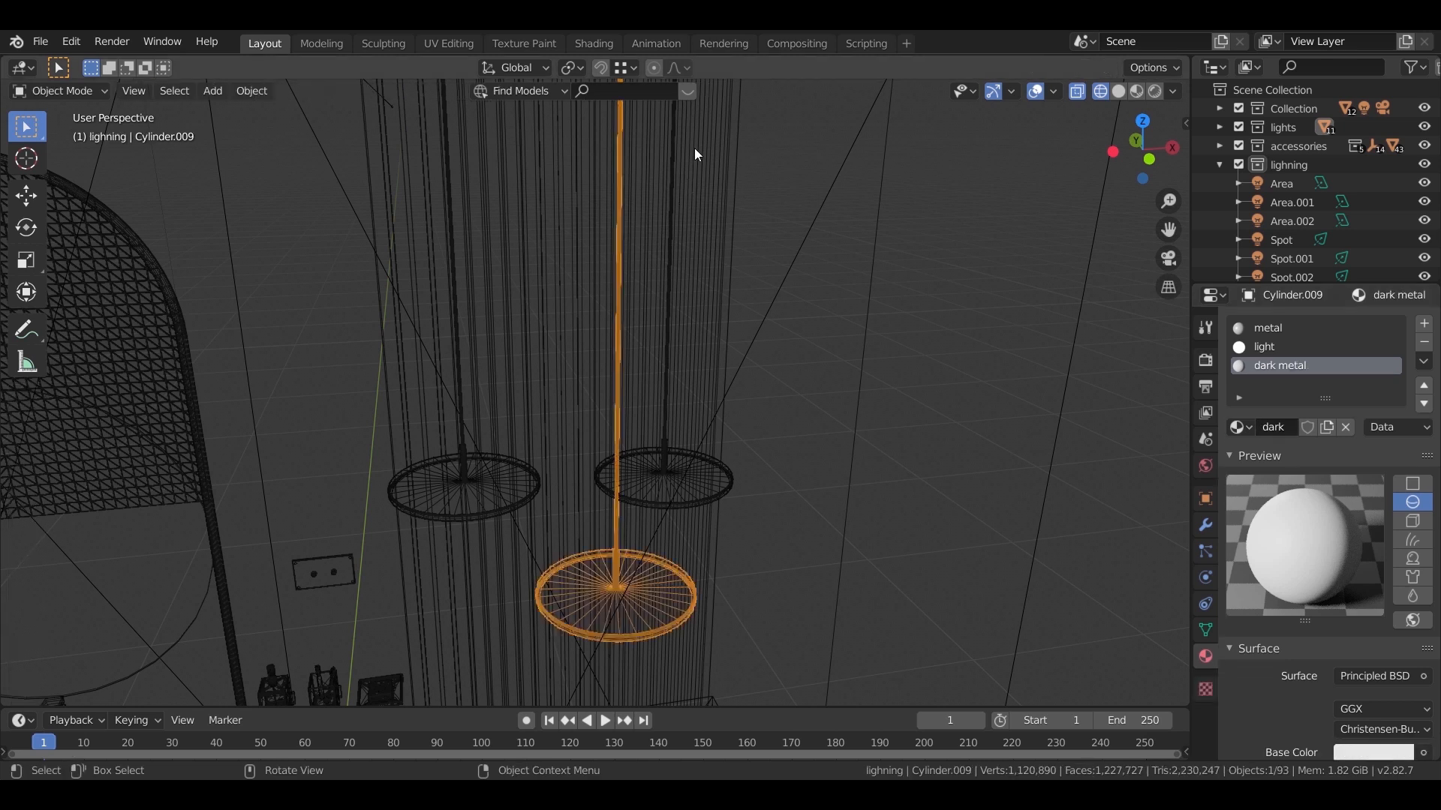
Add the existing dark metal material to the rear pendant lamp (Cylinder.010) and assign it to the lamp's cord faces.
click(675, 159)
click(677, 166)
key(Tab)
click(691, 213)
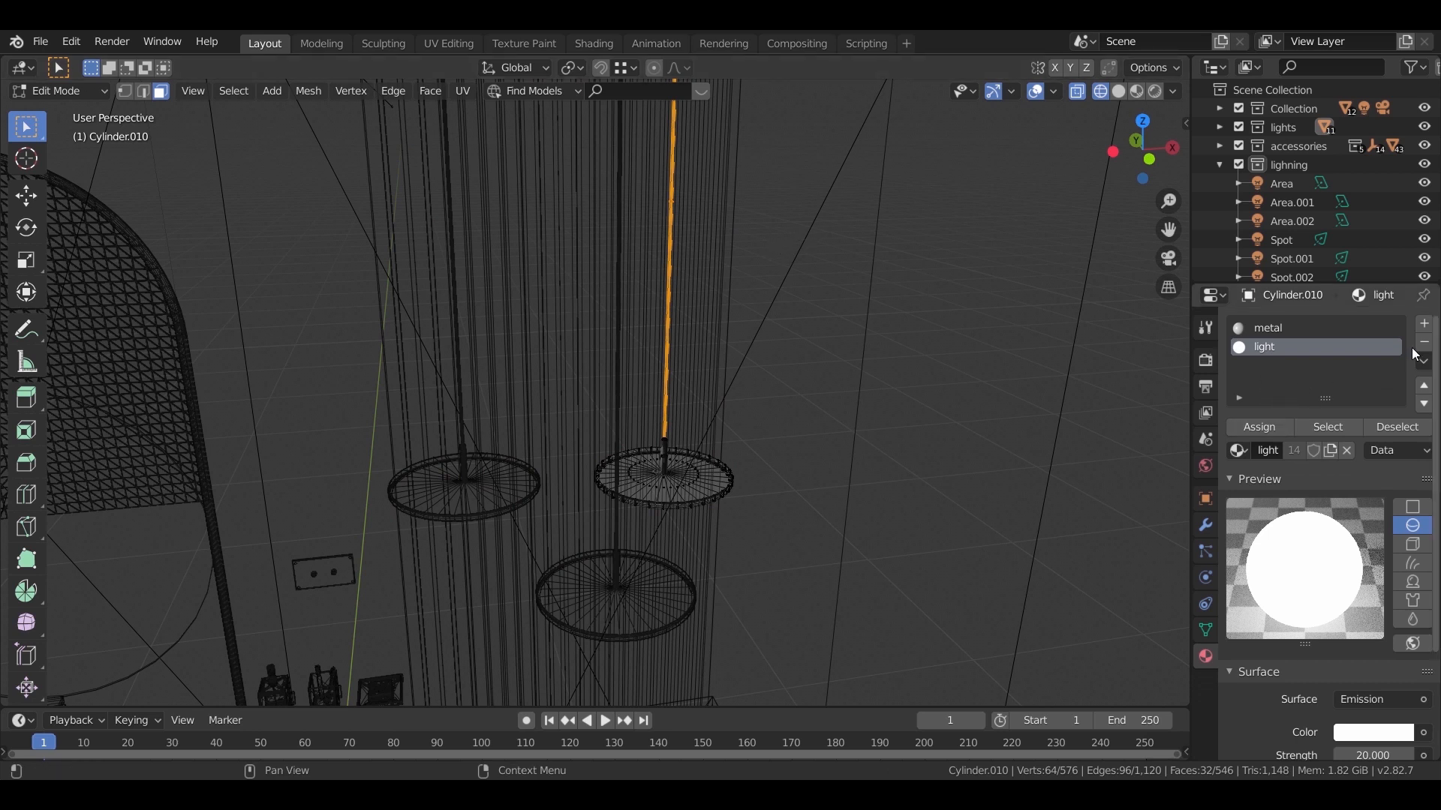
click(1424, 323)
click(1240, 450)
text(dark)
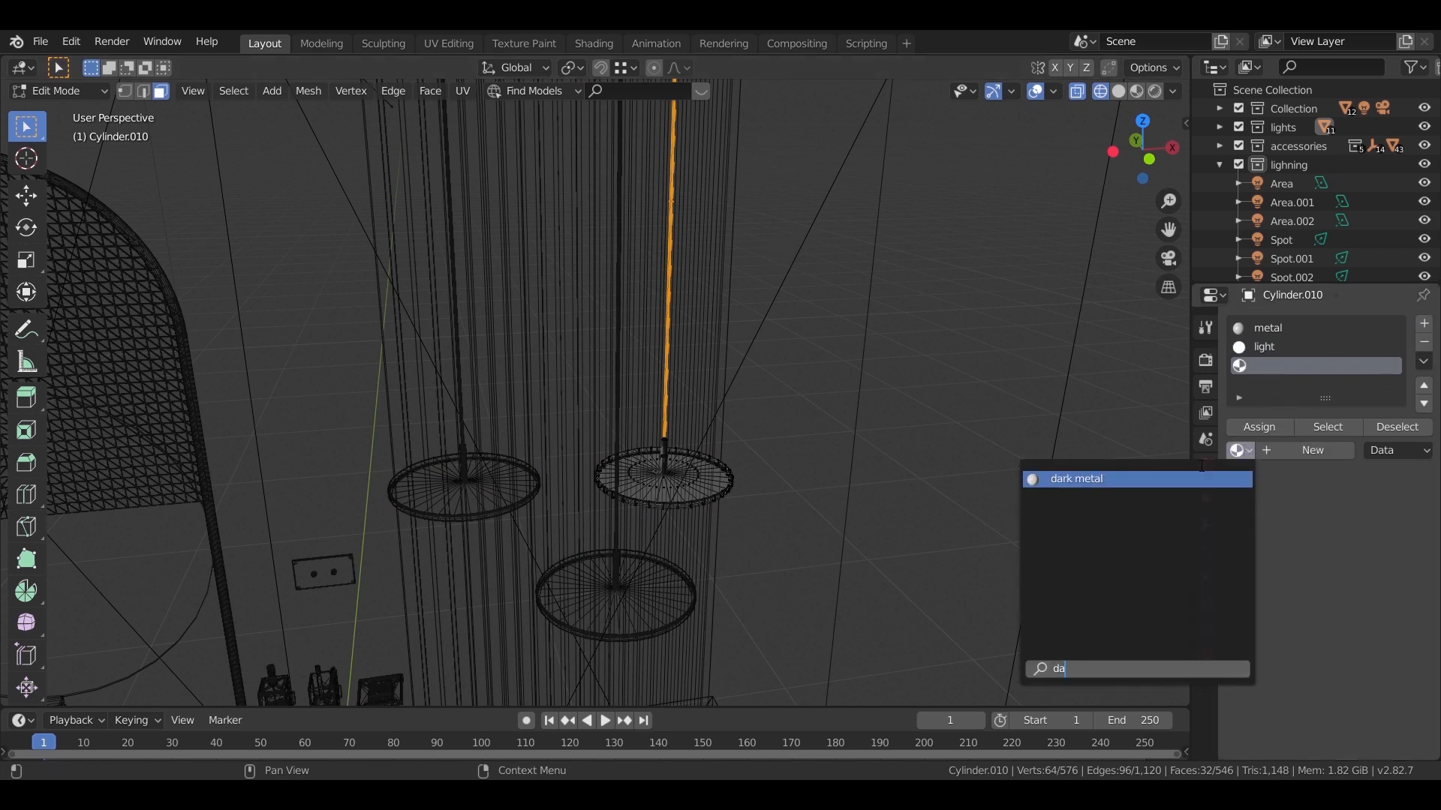
key(Return)
click(1265, 427)
key(Tab)
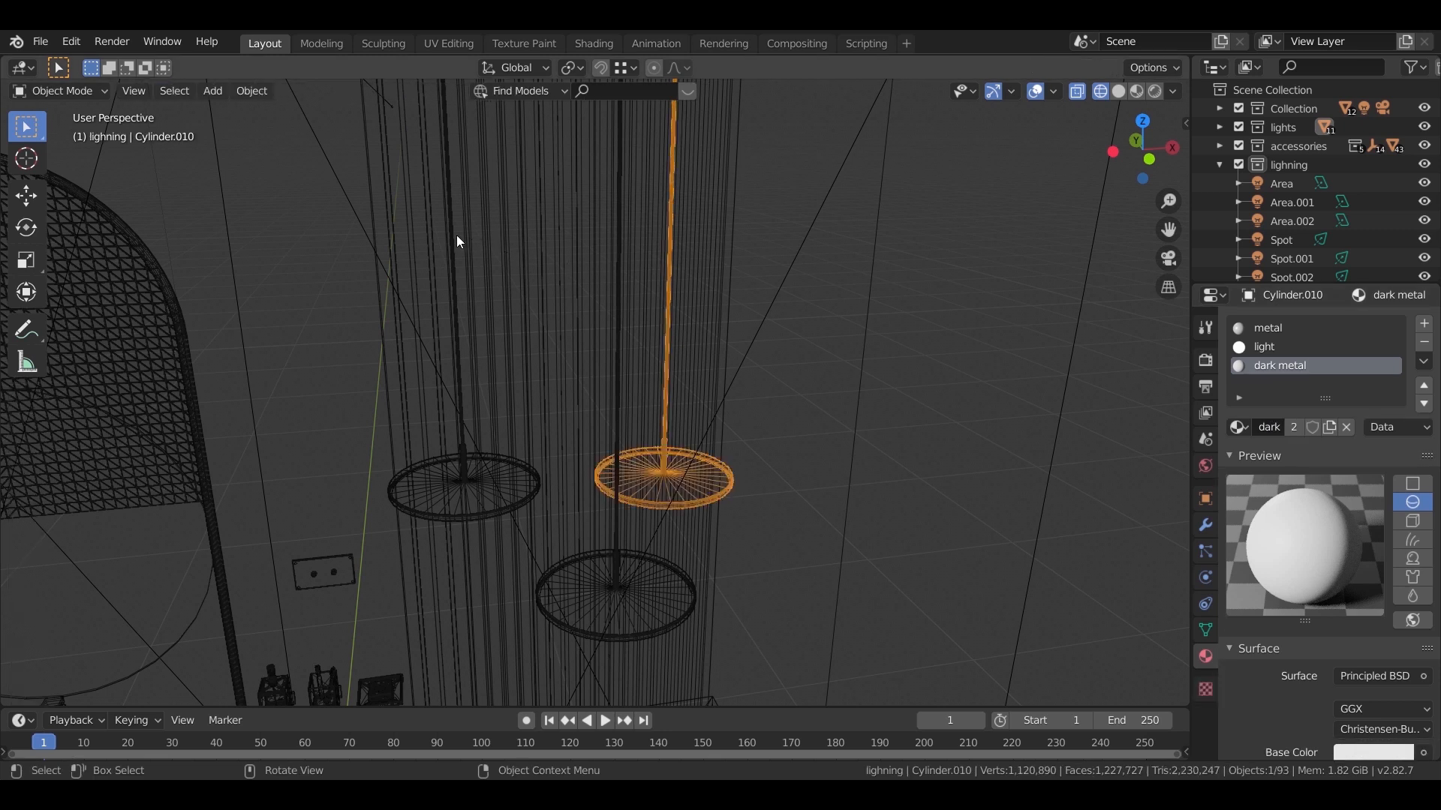
Add the dark metal material to the remaining pendant lamp (Cylinder.008) and assign it to the lamp's cord faces.
click(450, 237)
click(450, 241)
key(Tab)
drag(479, 135, 394, 307)
click(1423, 323)
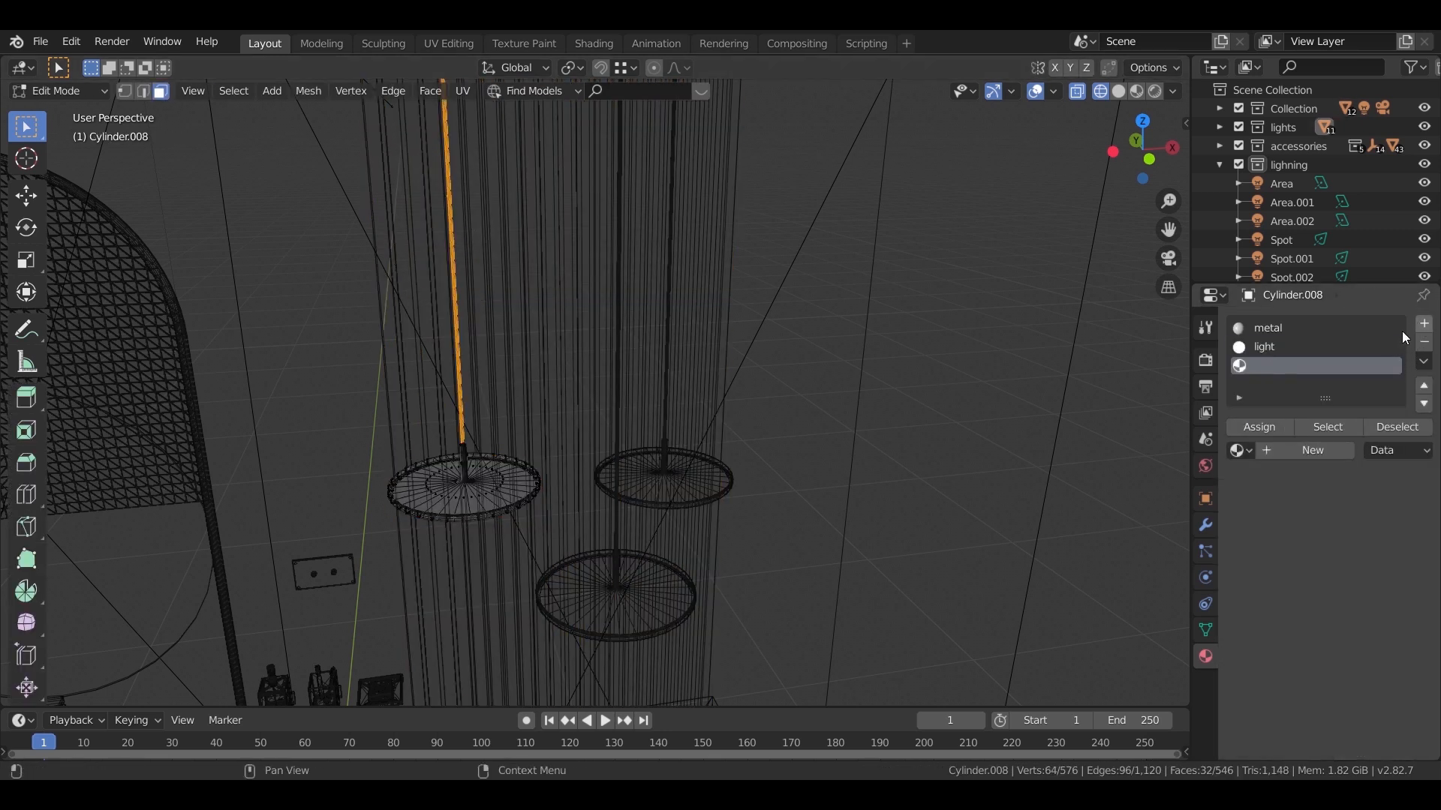
click(1250, 450)
text(dar)
click(1181, 480)
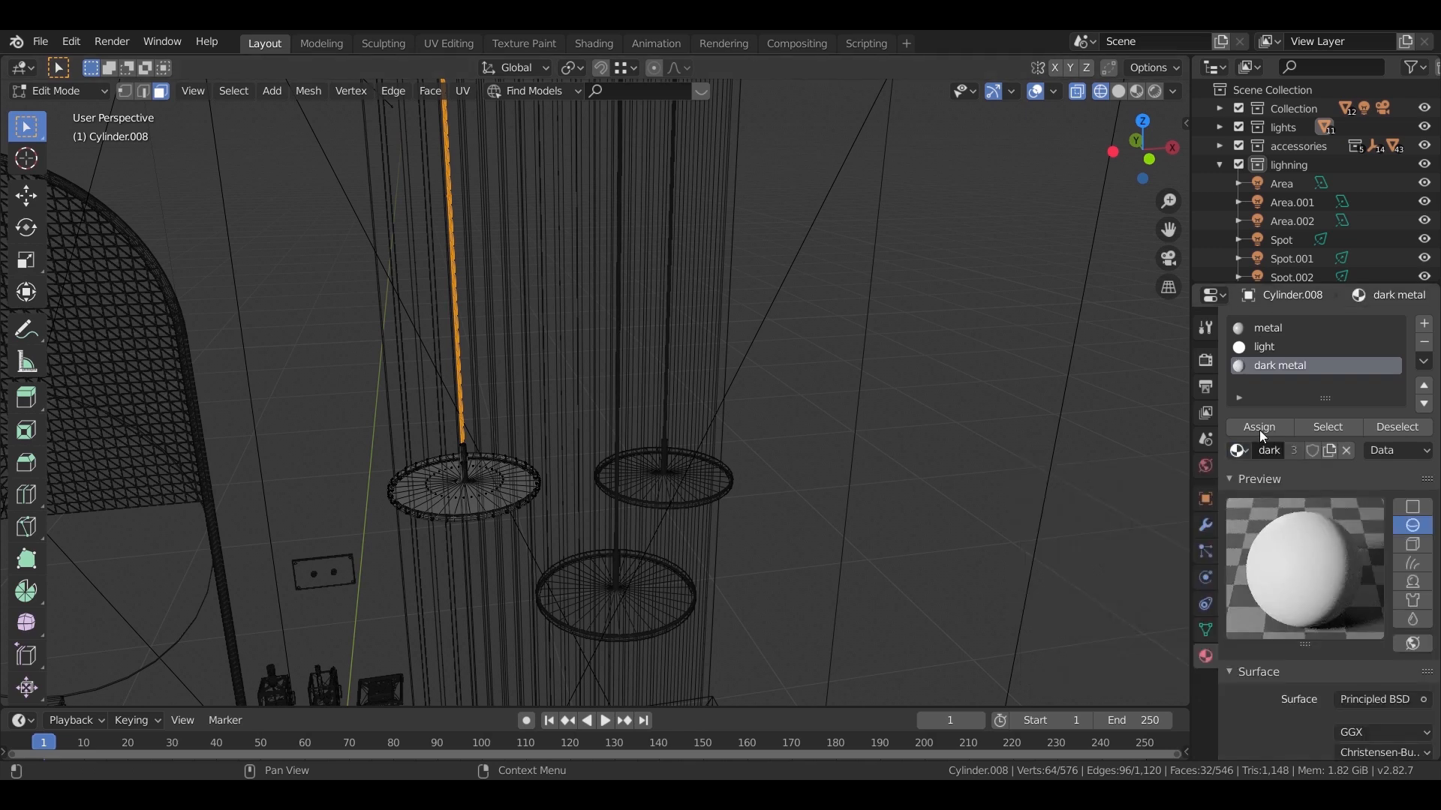
key(Tab)
Examine the pendant lamps' material slots and the towel rack's brass finish in material preview shading.
middle_drag(489, 322, 683, 301)
key(z)
click(505, 491)
scroll(683, 300, up, 3)
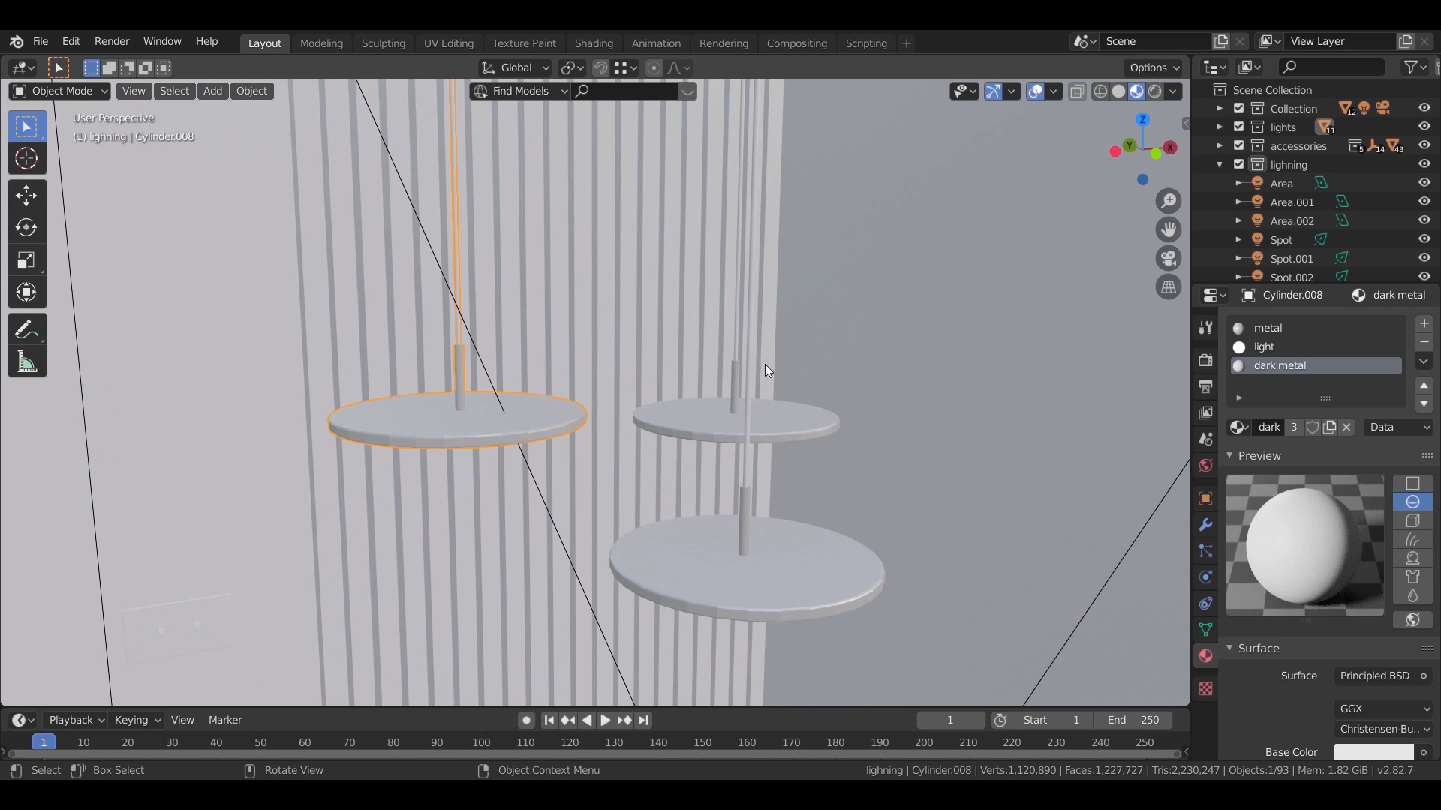
scroll(1286, 520, down, 3)
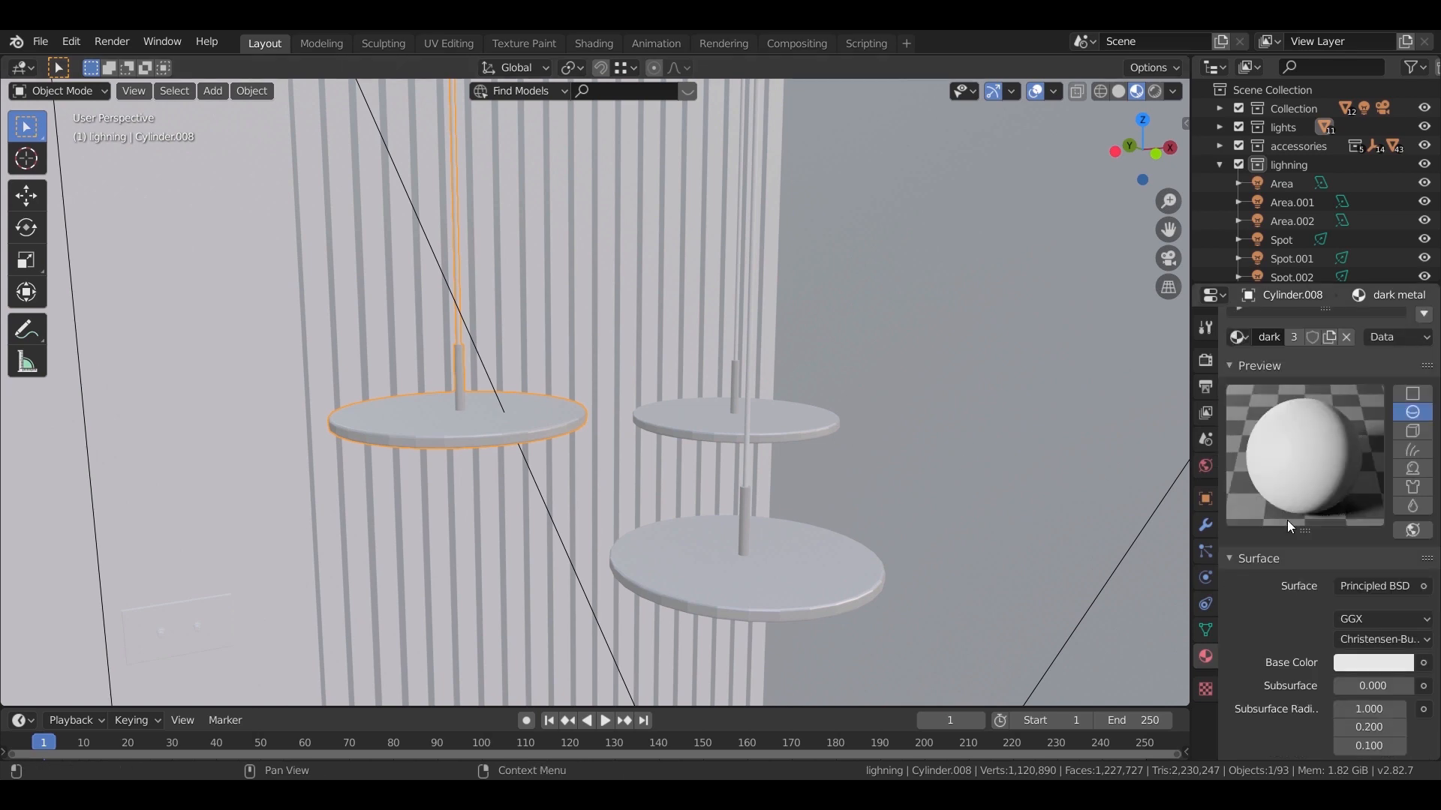
middle_drag(848, 513, 672, 156)
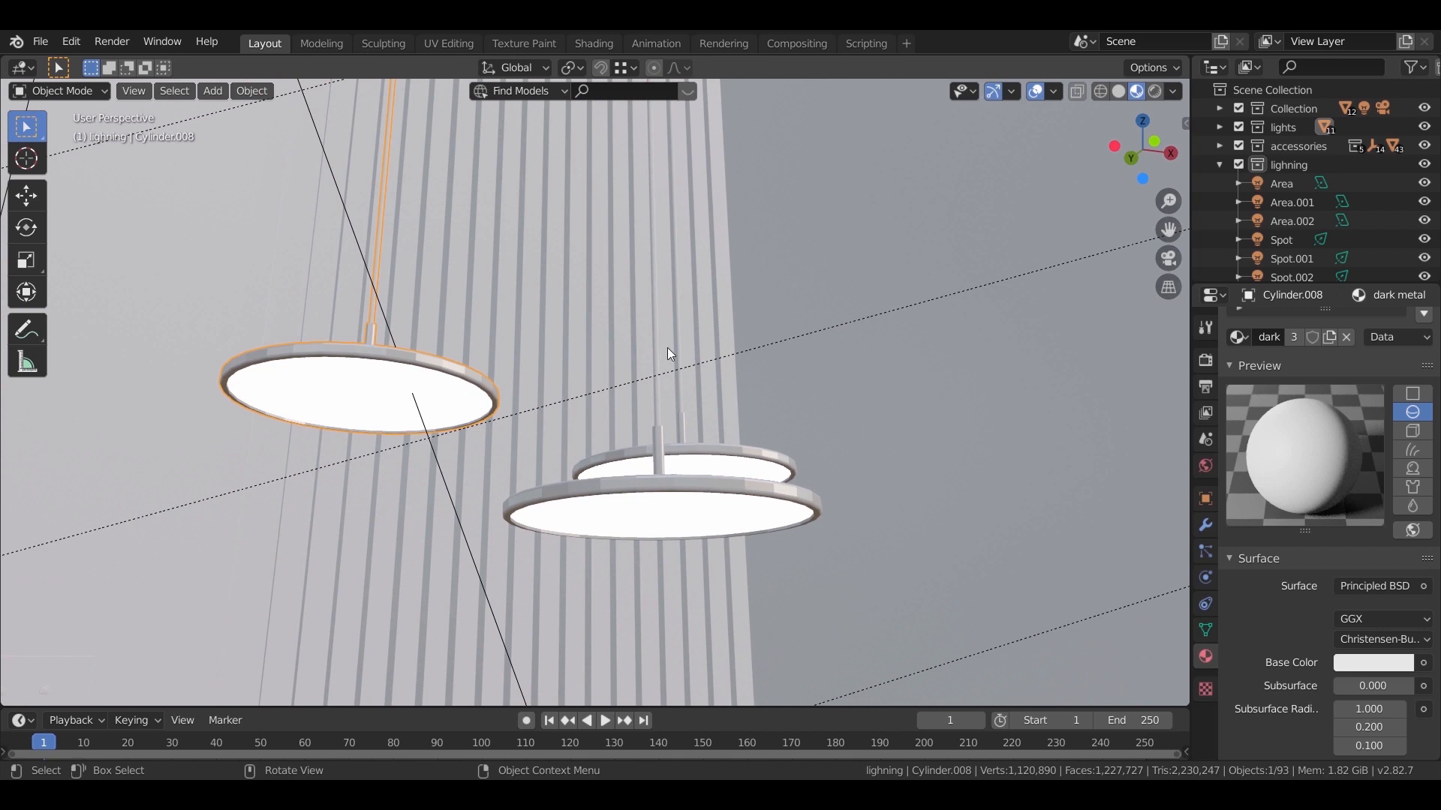
scroll(1312, 347, up, 3)
click(1294, 330)
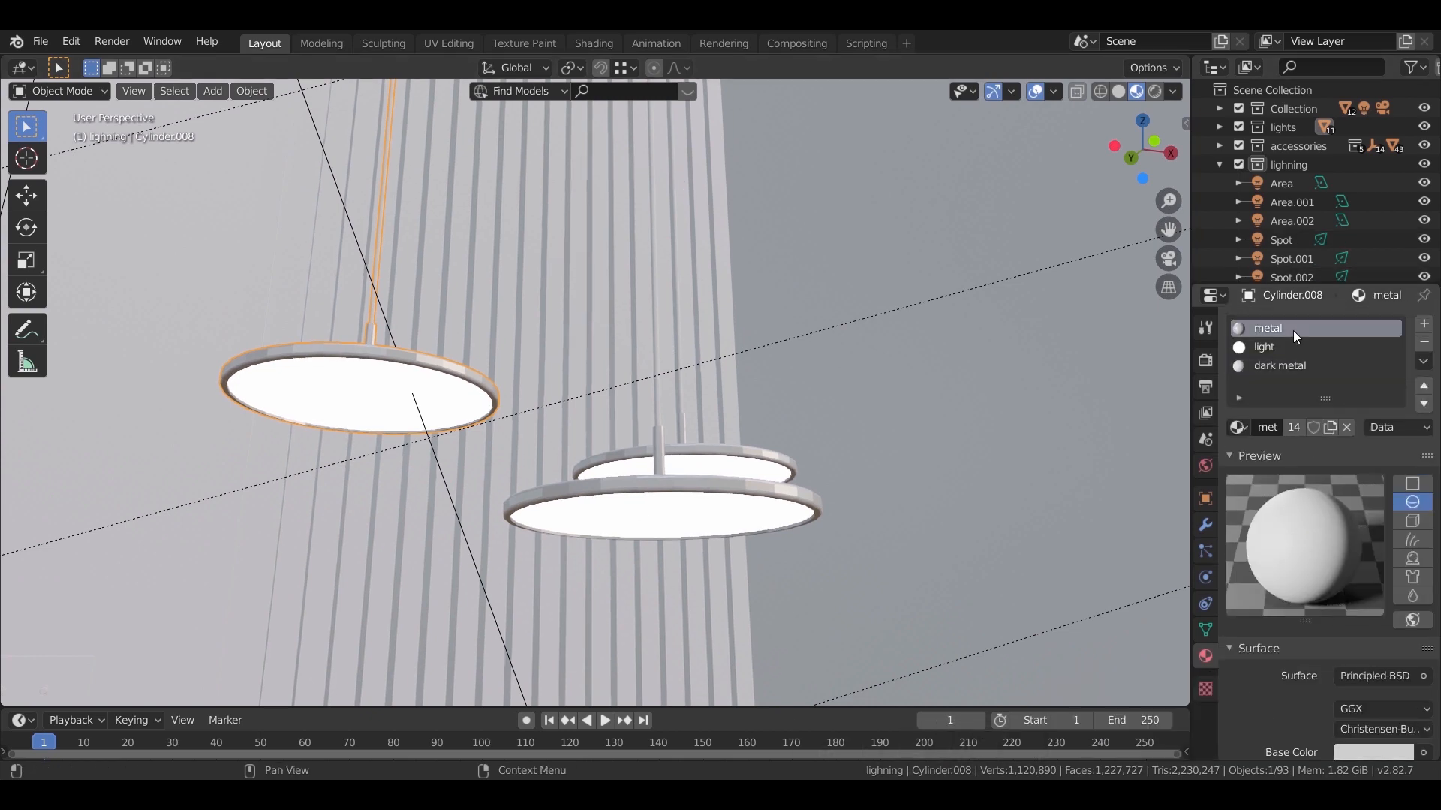
middle_drag(546, 435, 844, 517)
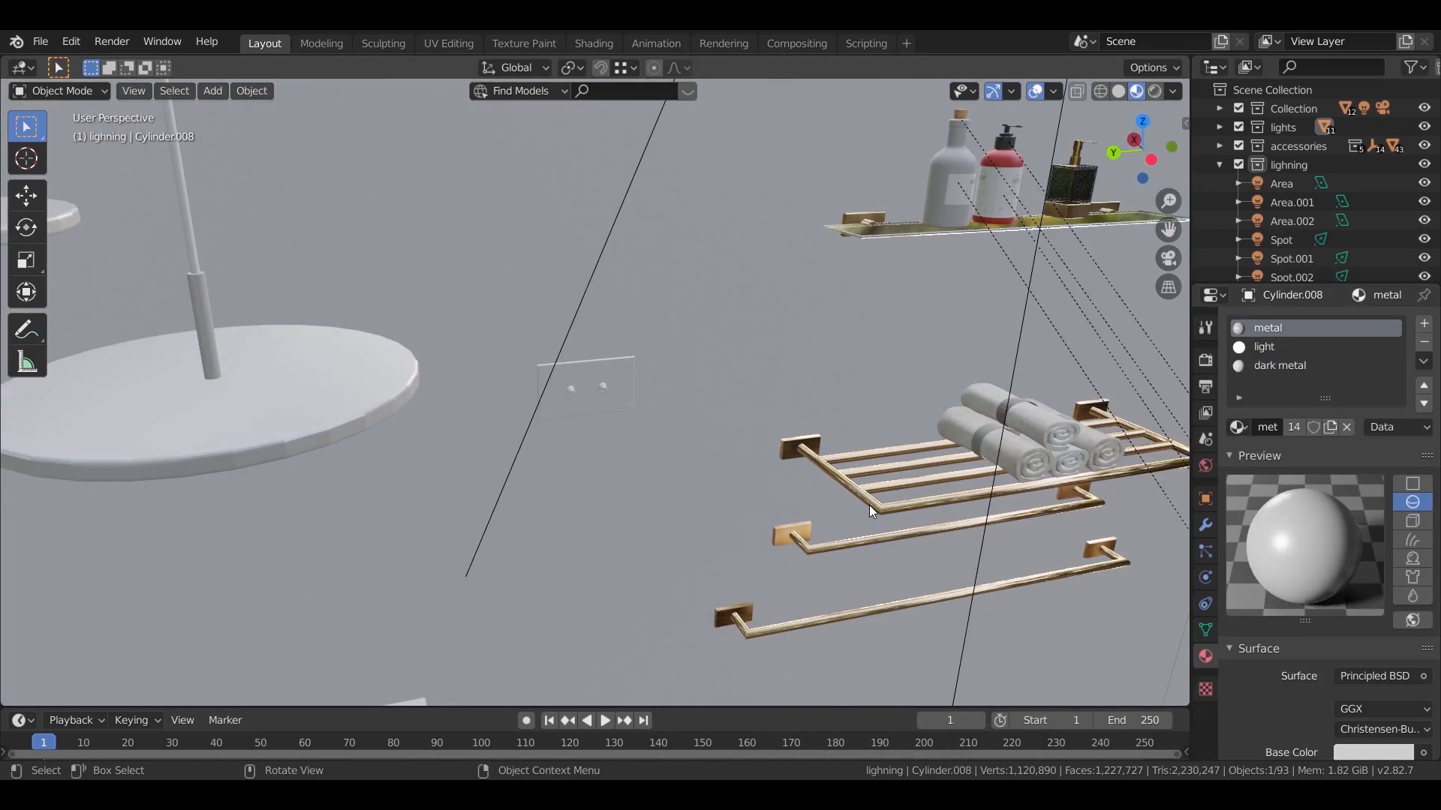
click(869, 505)
middle_drag(350, 389, 129, 352)
Replace the metal material of the lowest pendant lamp with Brass polished.002 and shade the lamp smooth.
click(644, 427)
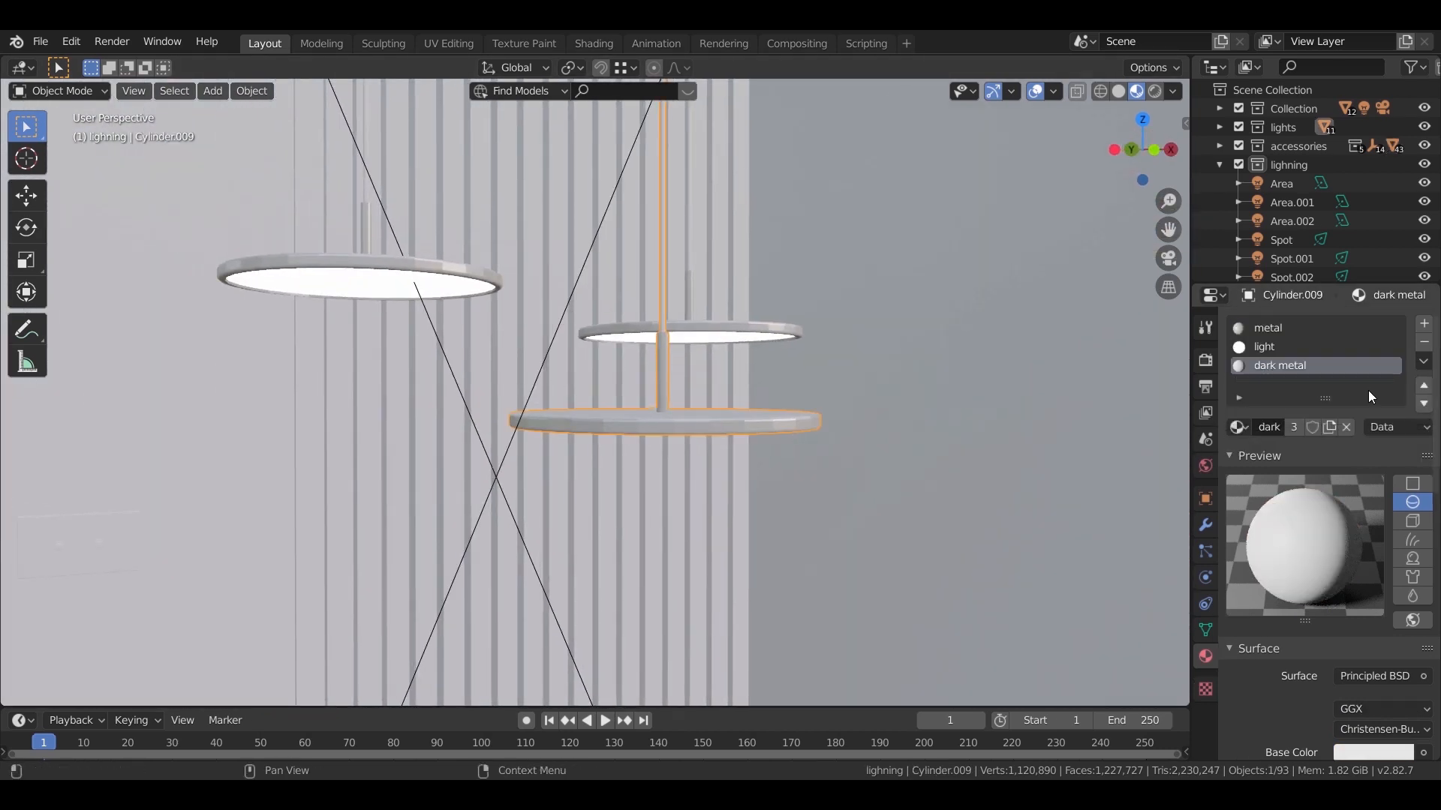
text(bra)
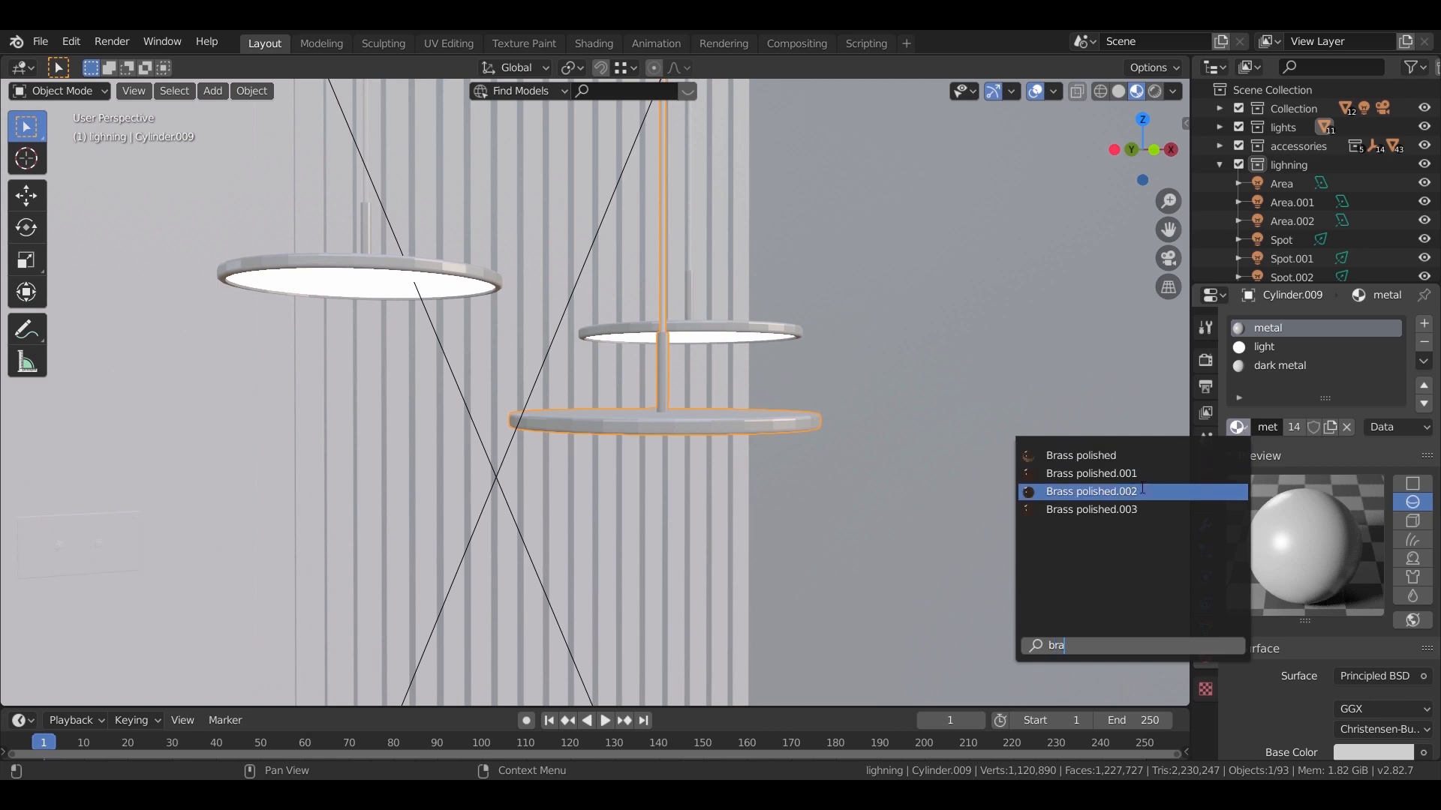
click(1142, 489)
middle_drag(668, 388, 777, 517)
shift+middle_drag(767, 361, 753, 173)
scroll(742, 292, up, 2)
right_click(743, 297)
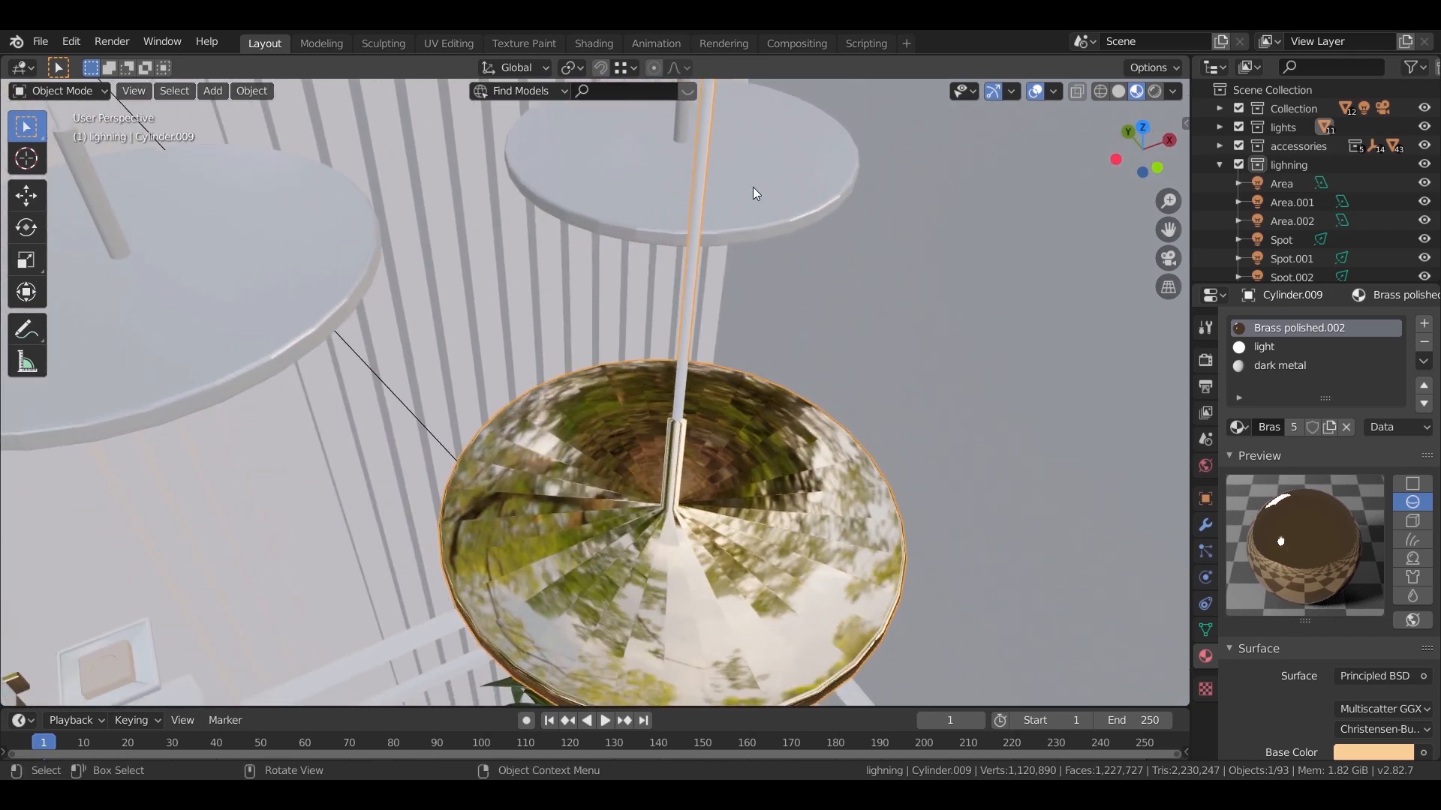
Change the dark metal material to a Glossy BSDF shader with color 292929 and roughness 0.15.
click(1276, 365)
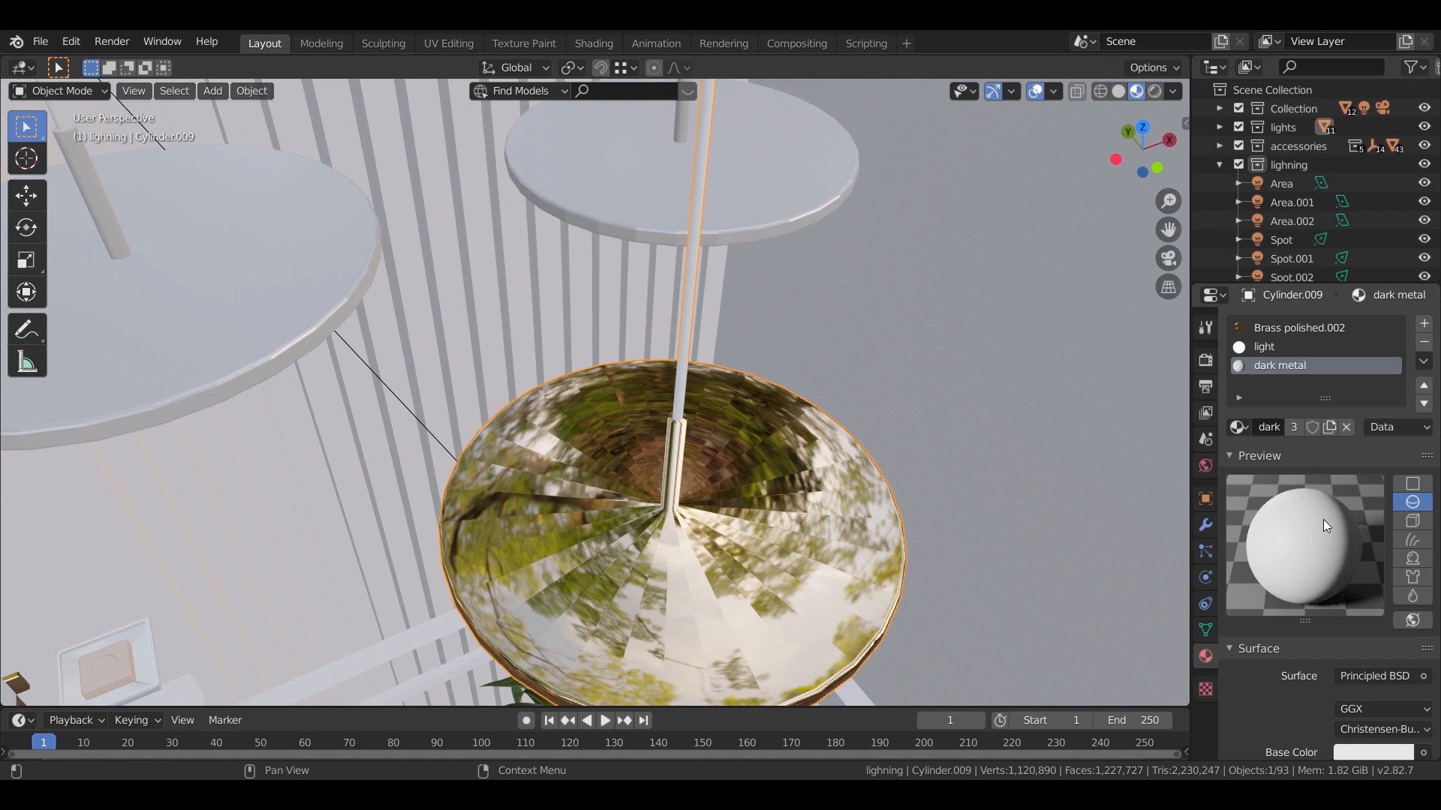
click(1359, 677)
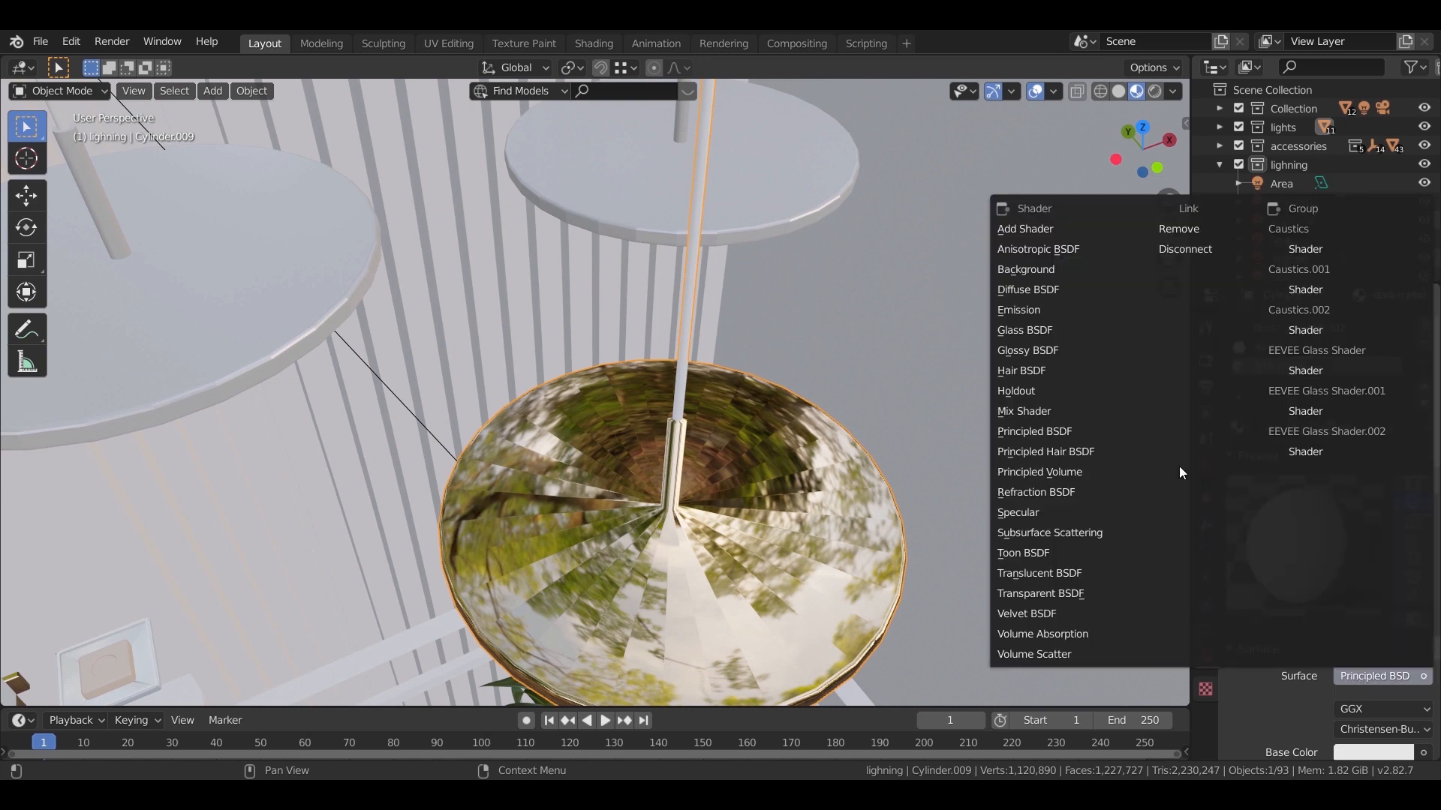
click(1069, 350)
click(1358, 735)
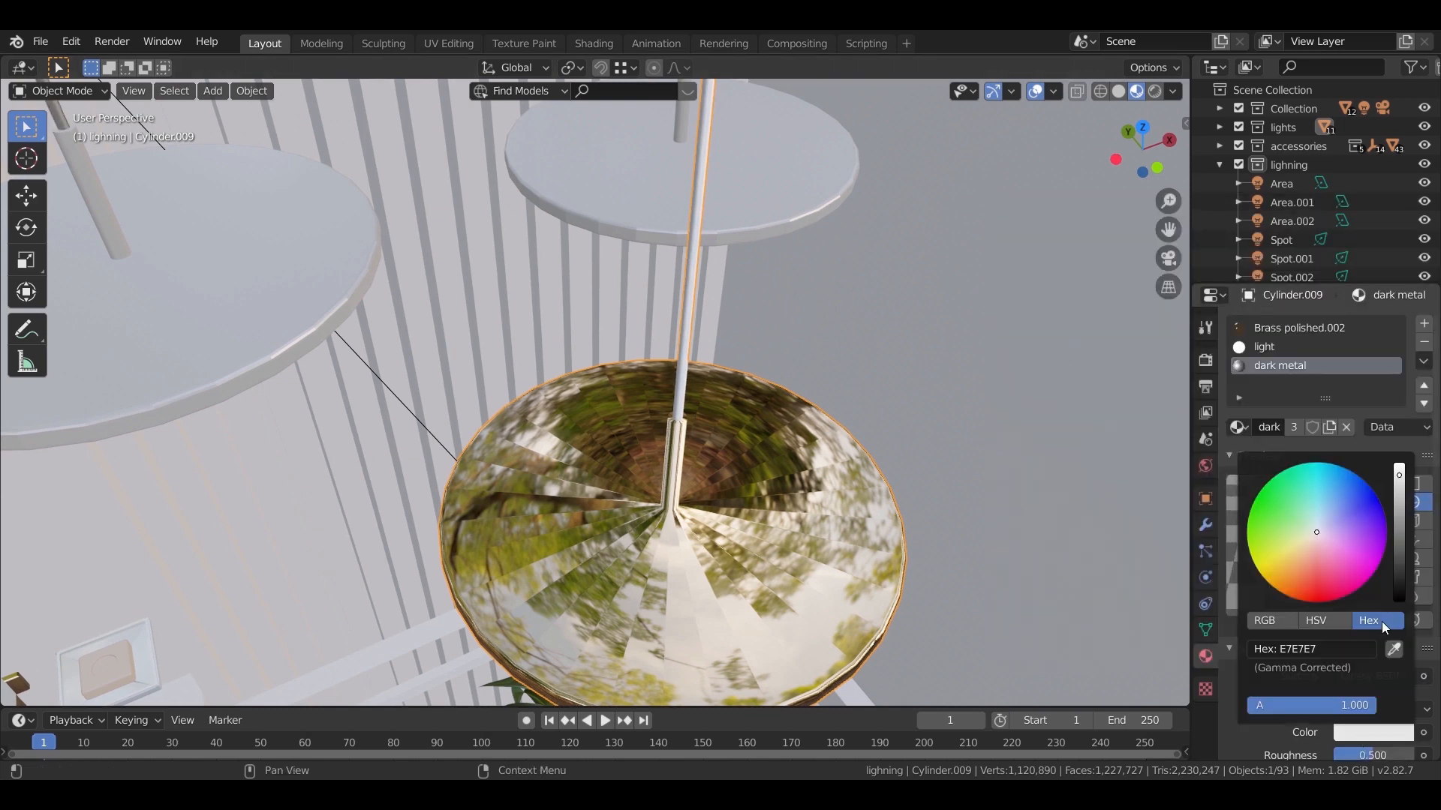
drag(1402, 475, 1399, 580)
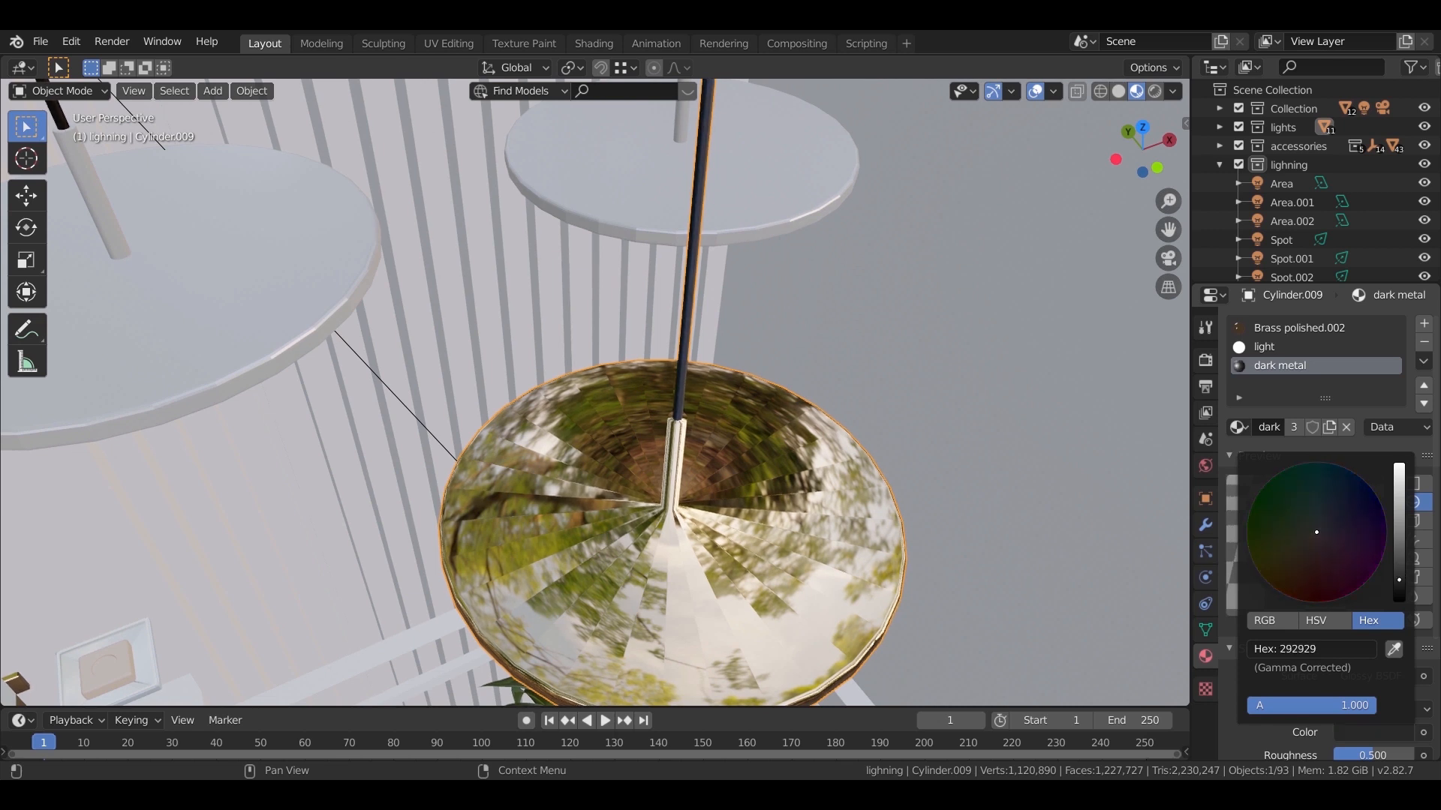
scroll(1228, 673, down, 5)
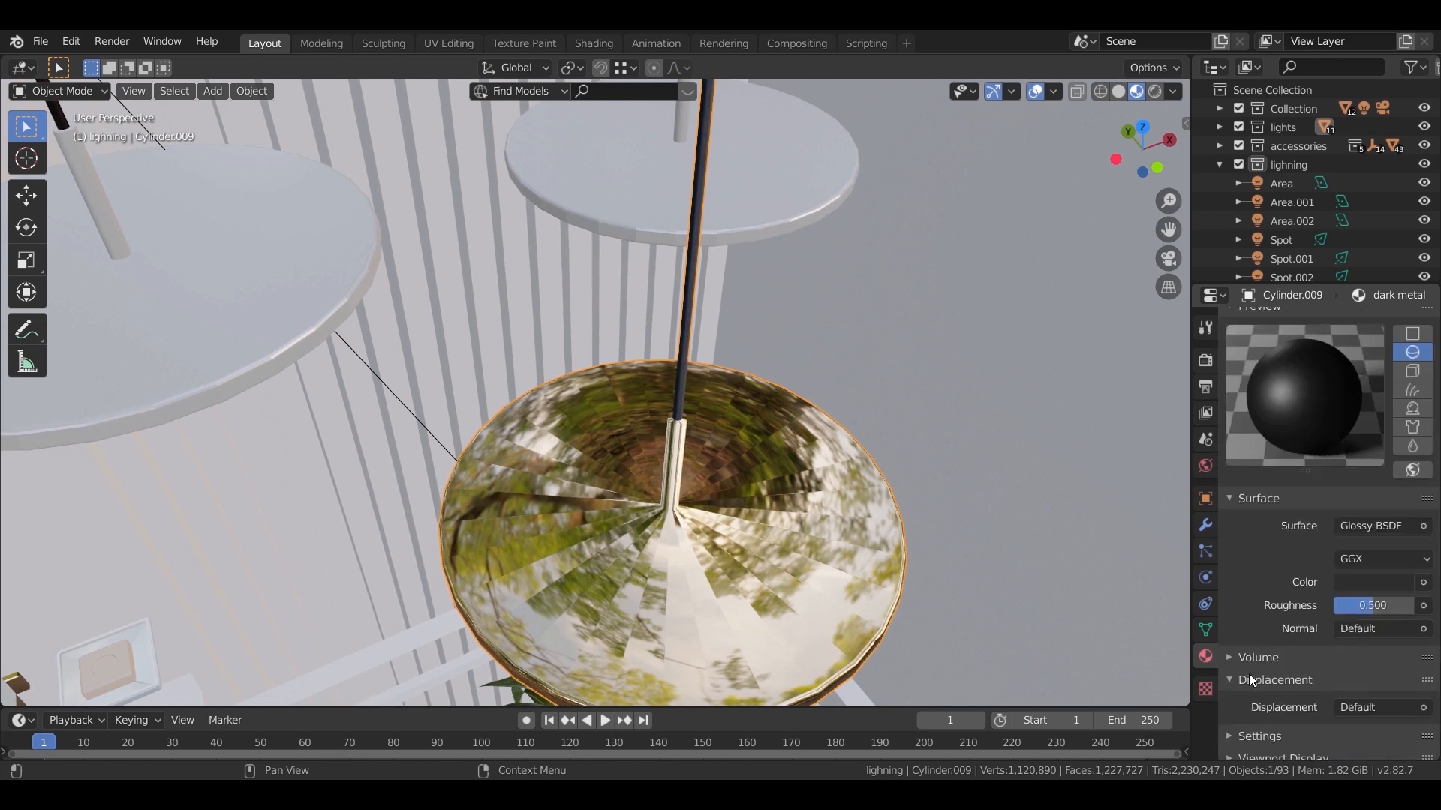
click(1361, 596)
text(0.)
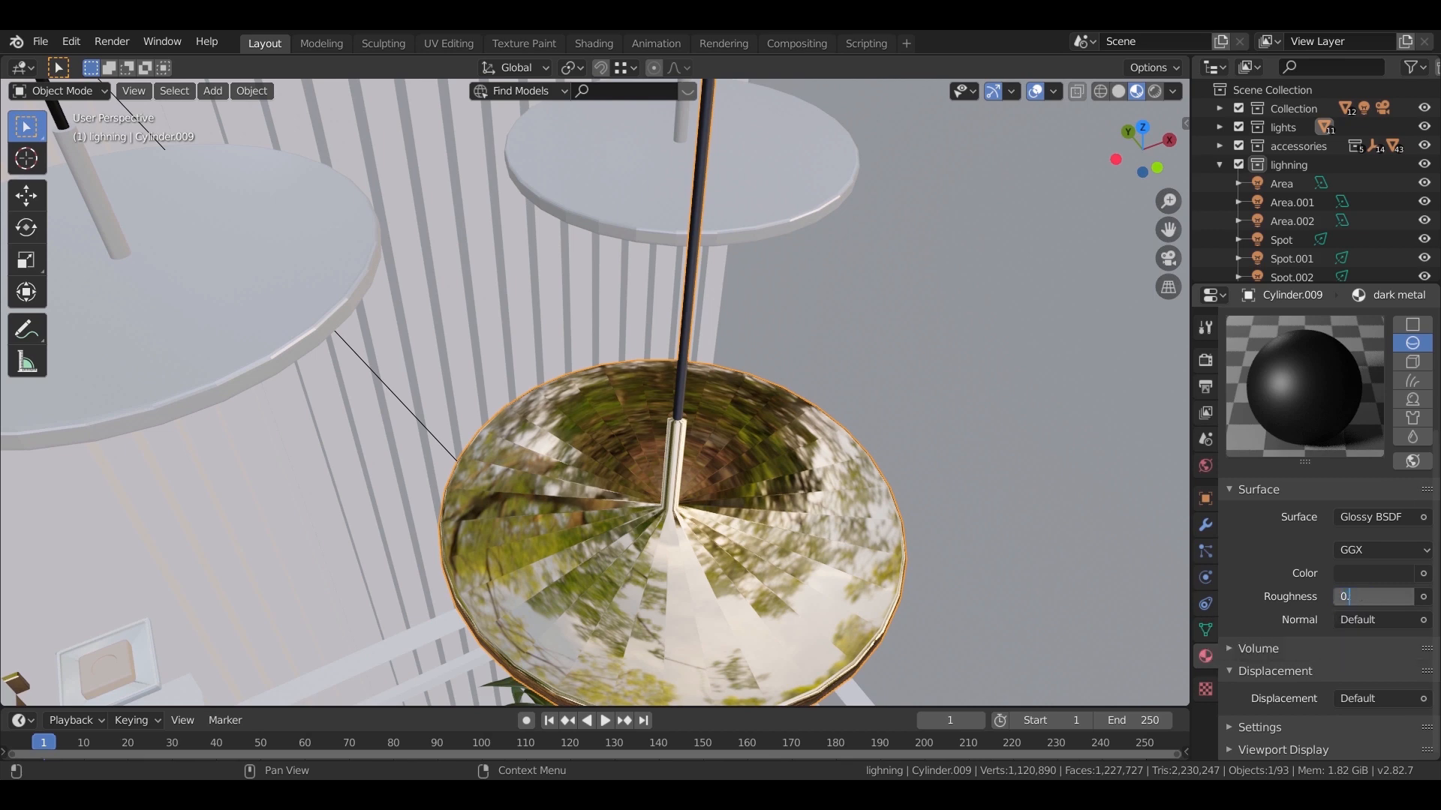
key(Return)
Replace the metal material of the pendant lamp Cylinder.008 with Brass polished.002 and shade the lamp smooth.
middle_drag(853, 405, 751, 540)
click(448, 241)
scroll(1288, 473, up, 5)
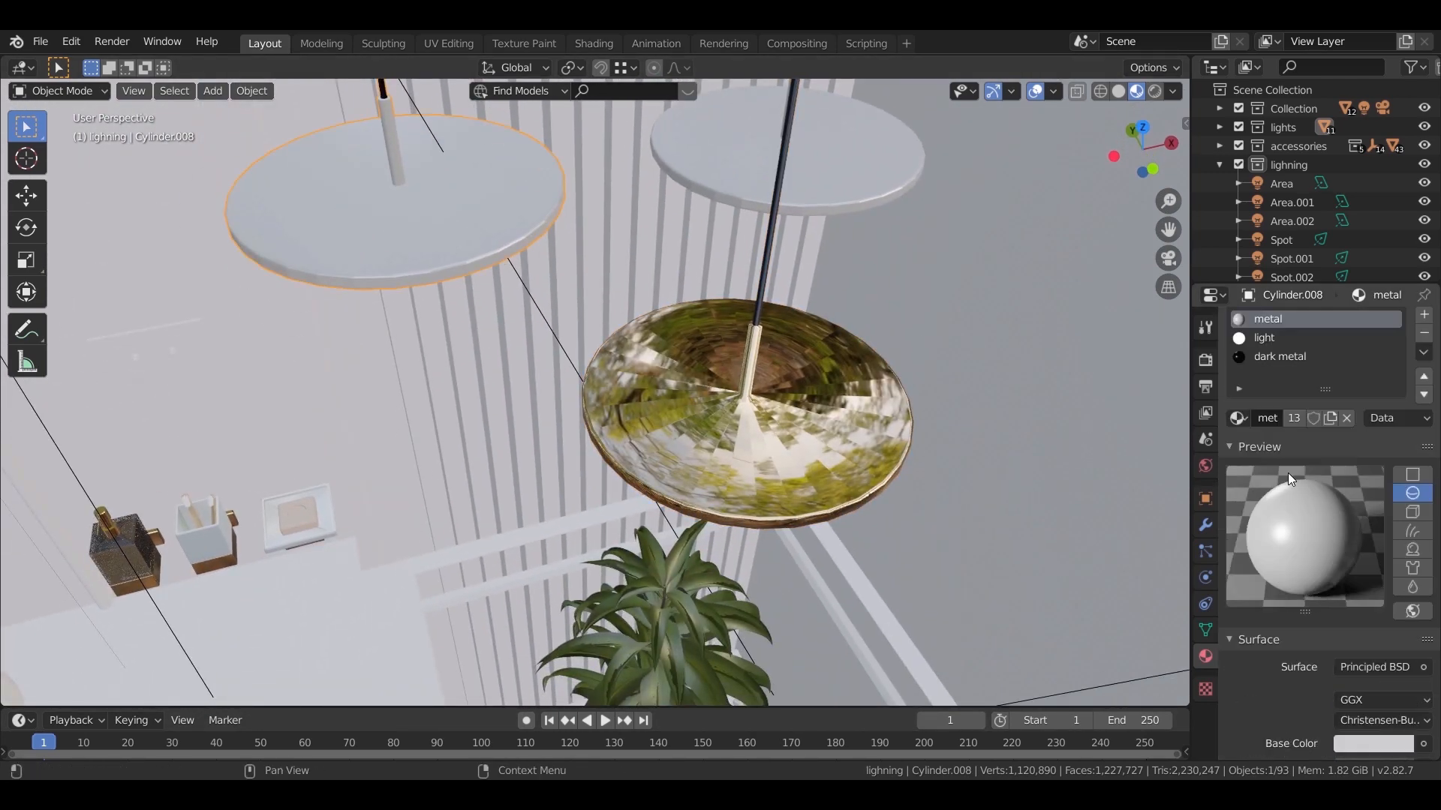
click(1238, 428)
text(bra)
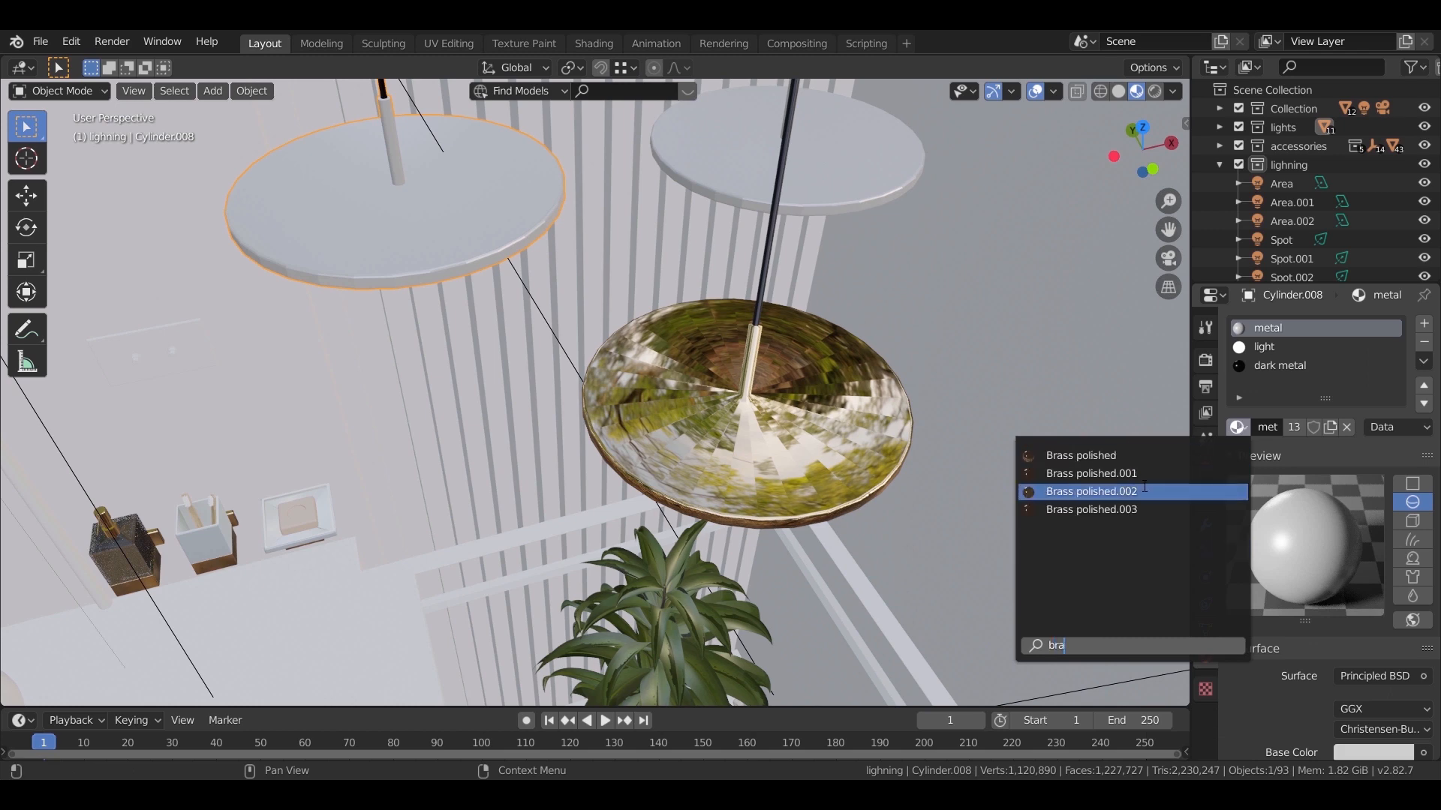
click(1145, 491)
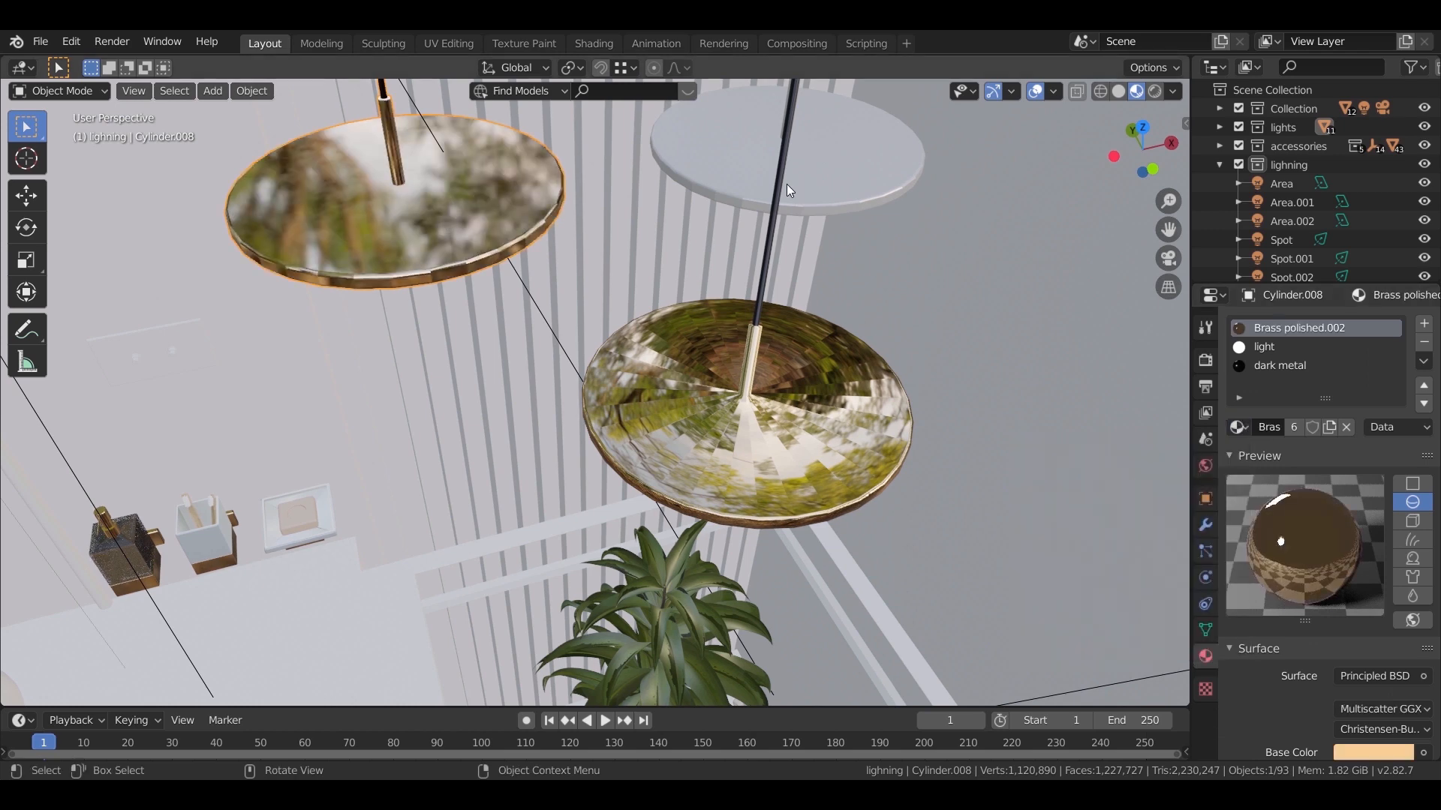
Replace the metal material of the rear pendant lamp (Cylinder.010) with Brass polished.002 and shade the lamp smooth.
click(734, 182)
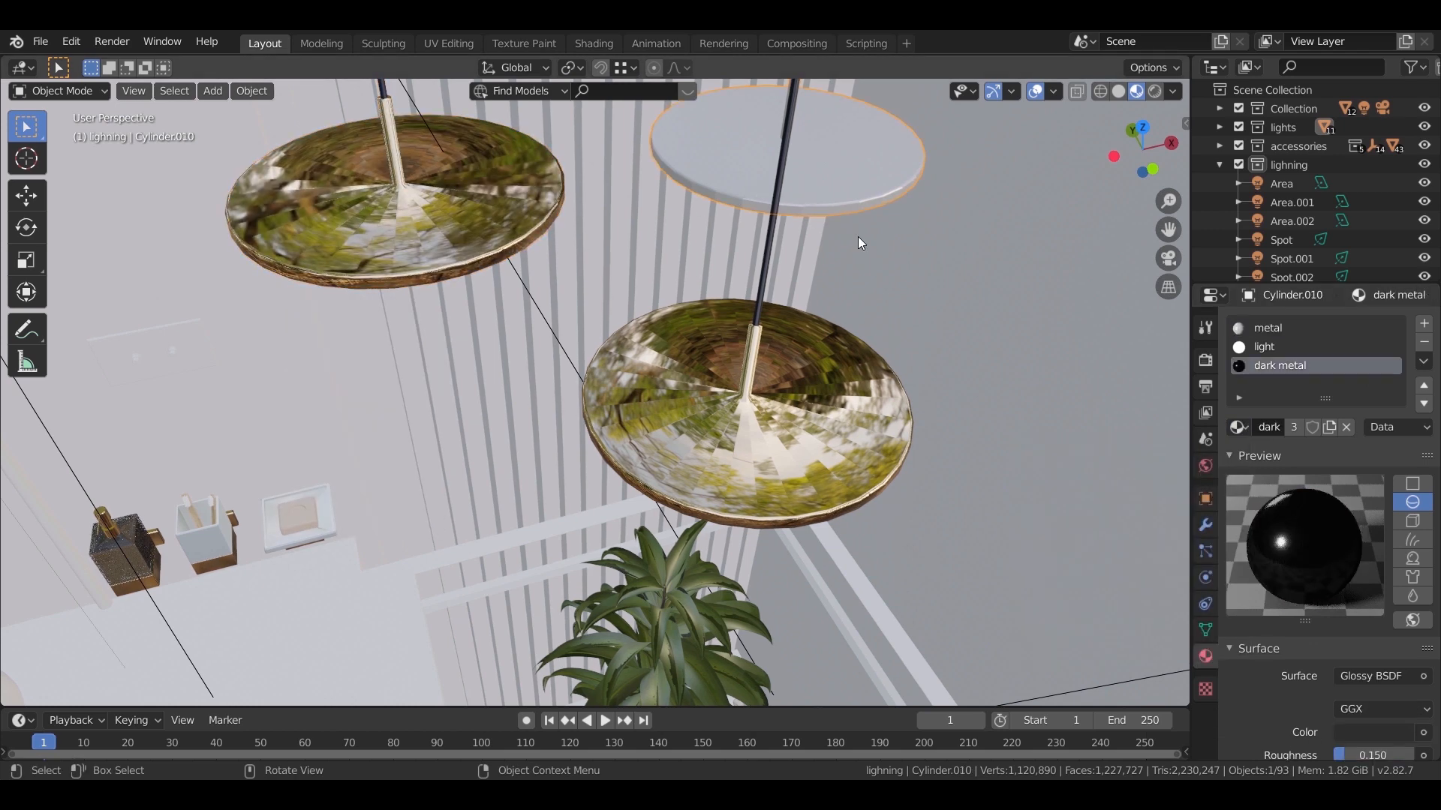
click(1268, 328)
click(1238, 427)
text(bra)
click(1123, 492)
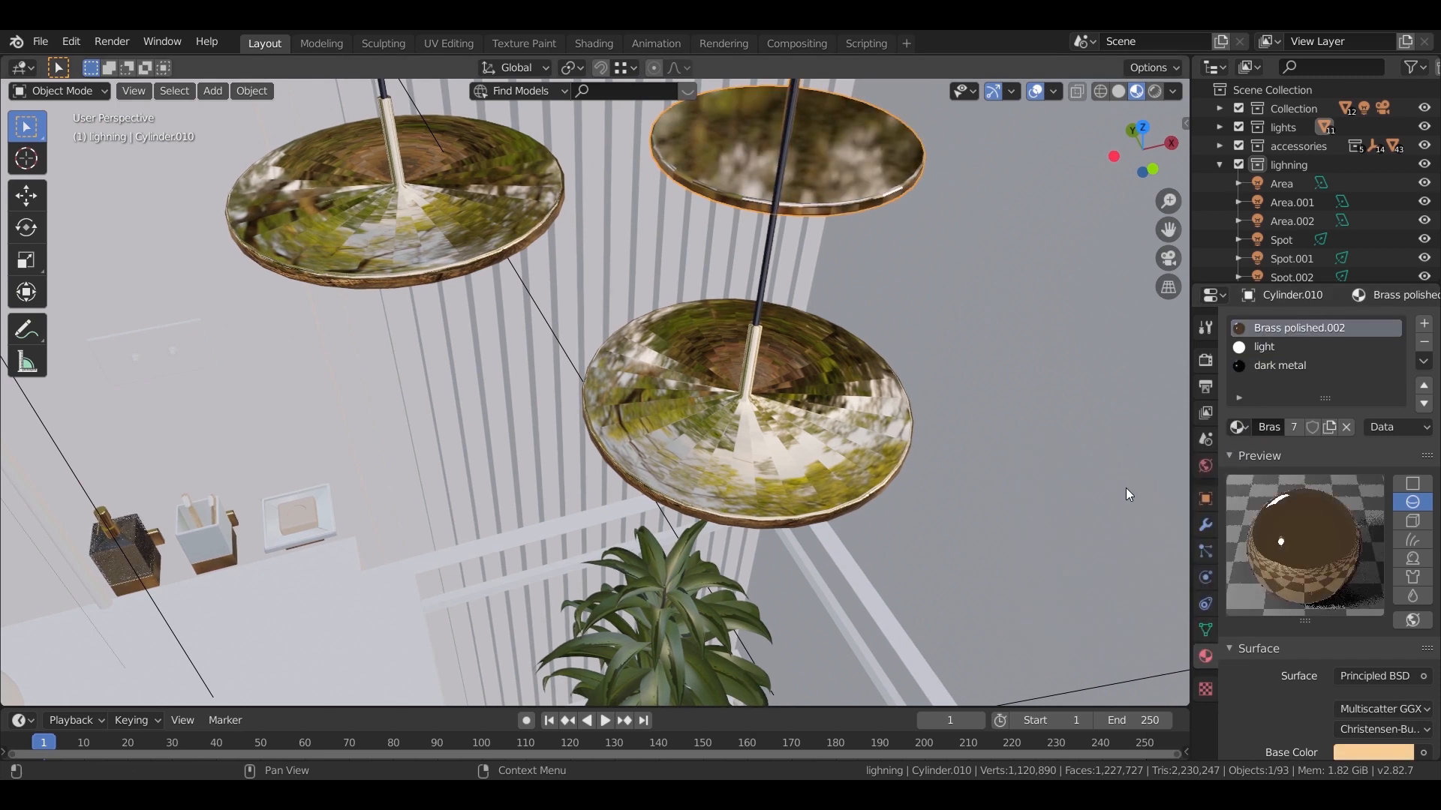
right_click(867, 181)
click(868, 182)
Give the wall socket plate above the towel rack the Brass polished.002 material.
scroll(863, 225, down, 5)
middle_drag(819, 394, 956, 420)
scroll(956, 420, up, 4)
click(1109, 423)
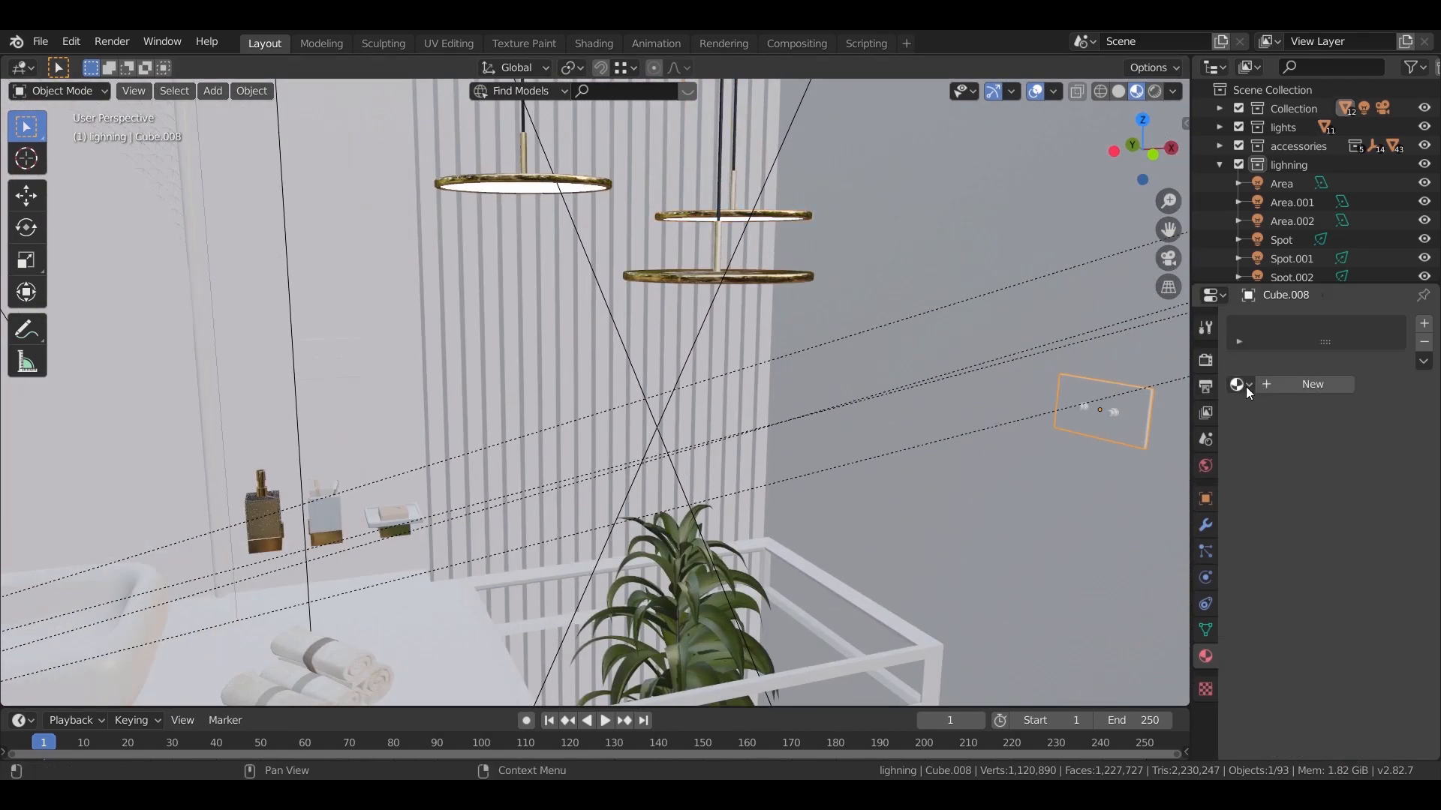
middle_drag(1094, 478, 1280, 363)
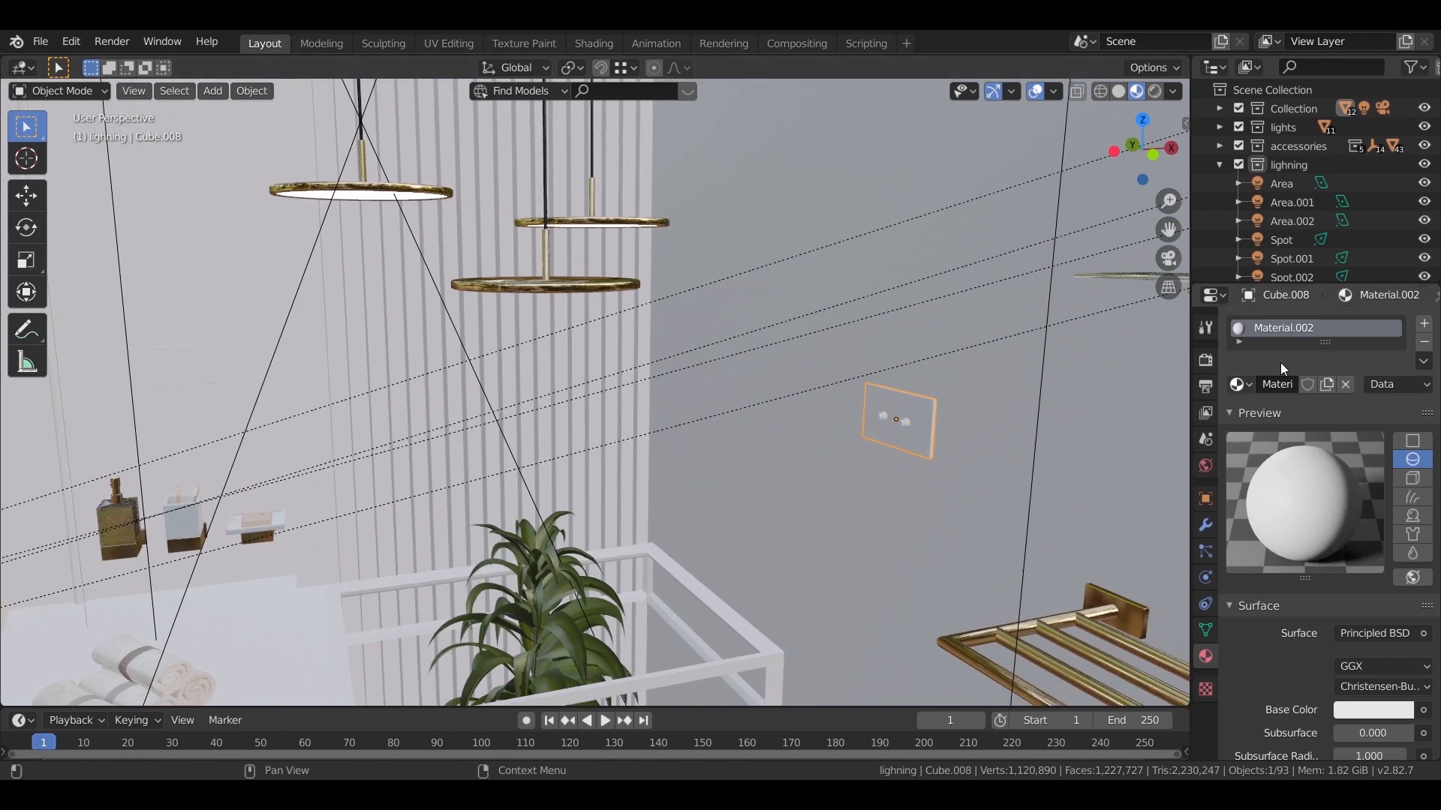
click(1241, 385)
text(bra)
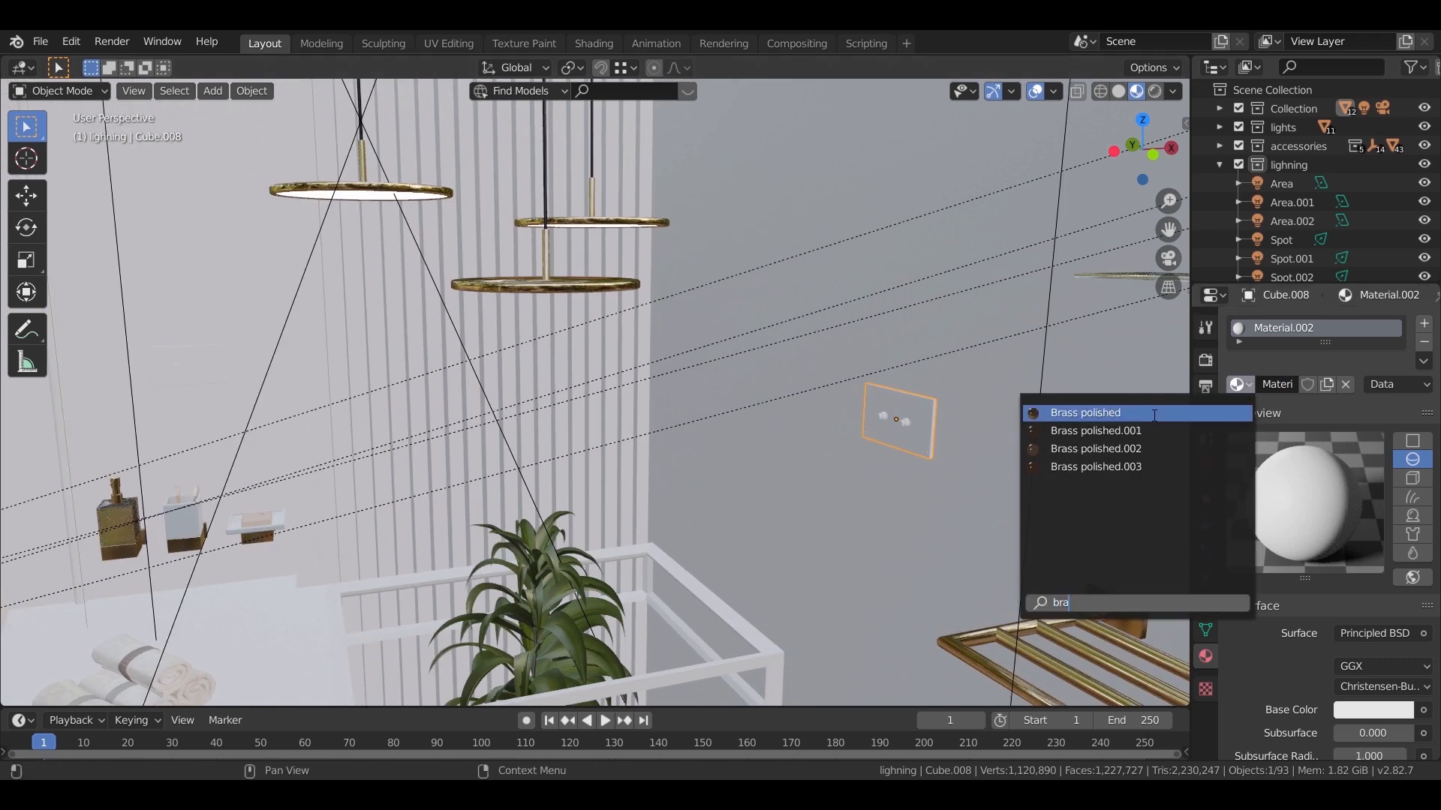
click(1125, 449)
key(KP_Decimal)
middle_drag(893, 449, 794, 408)
scroll(751, 519, down, 6)
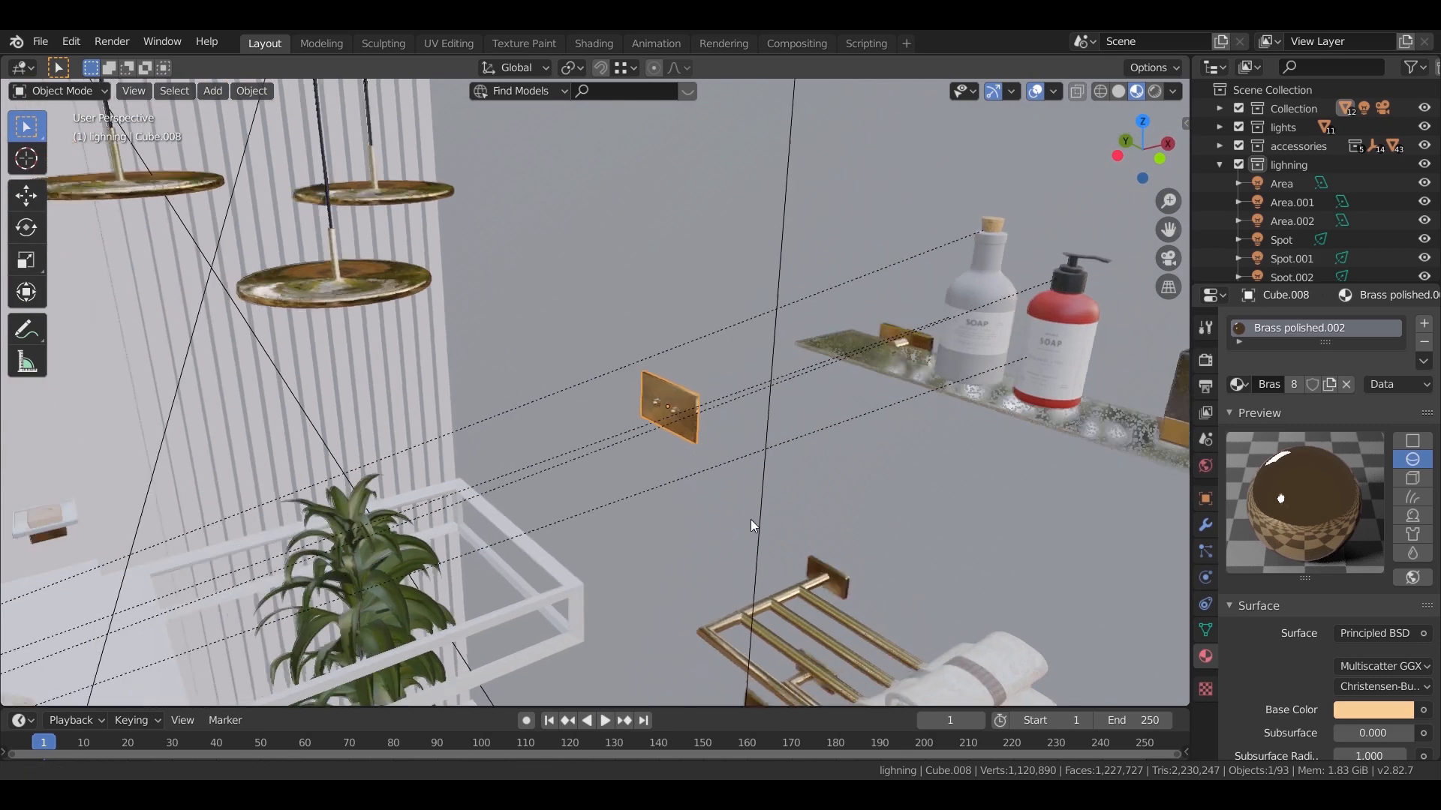
Give the socket plate on the wall above the soap dispenser the Brass polished.002 material.
shift+middle_drag(750, 519, 1186, 523)
click(484, 367)
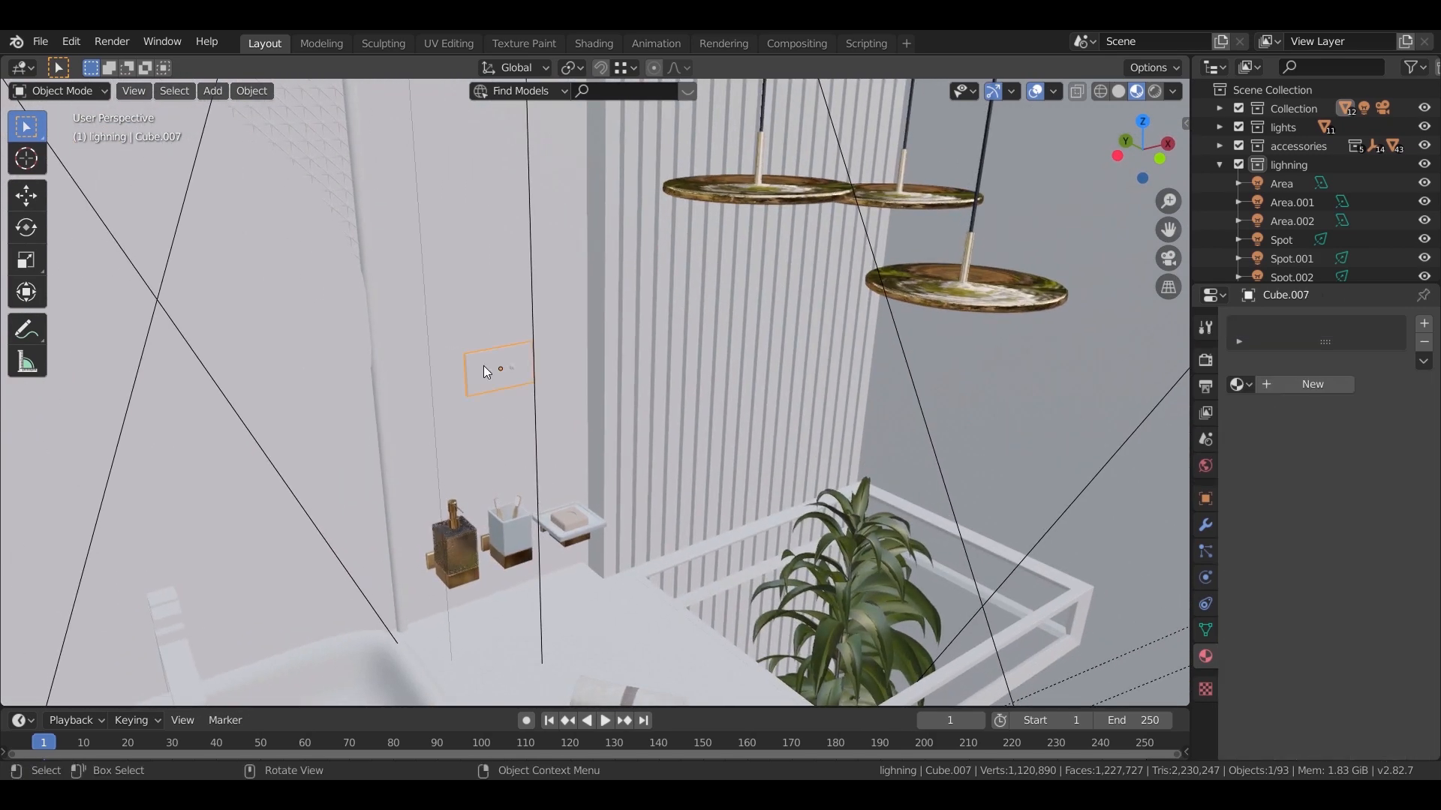
click(1293, 386)
click(1248, 387)
text(bra)
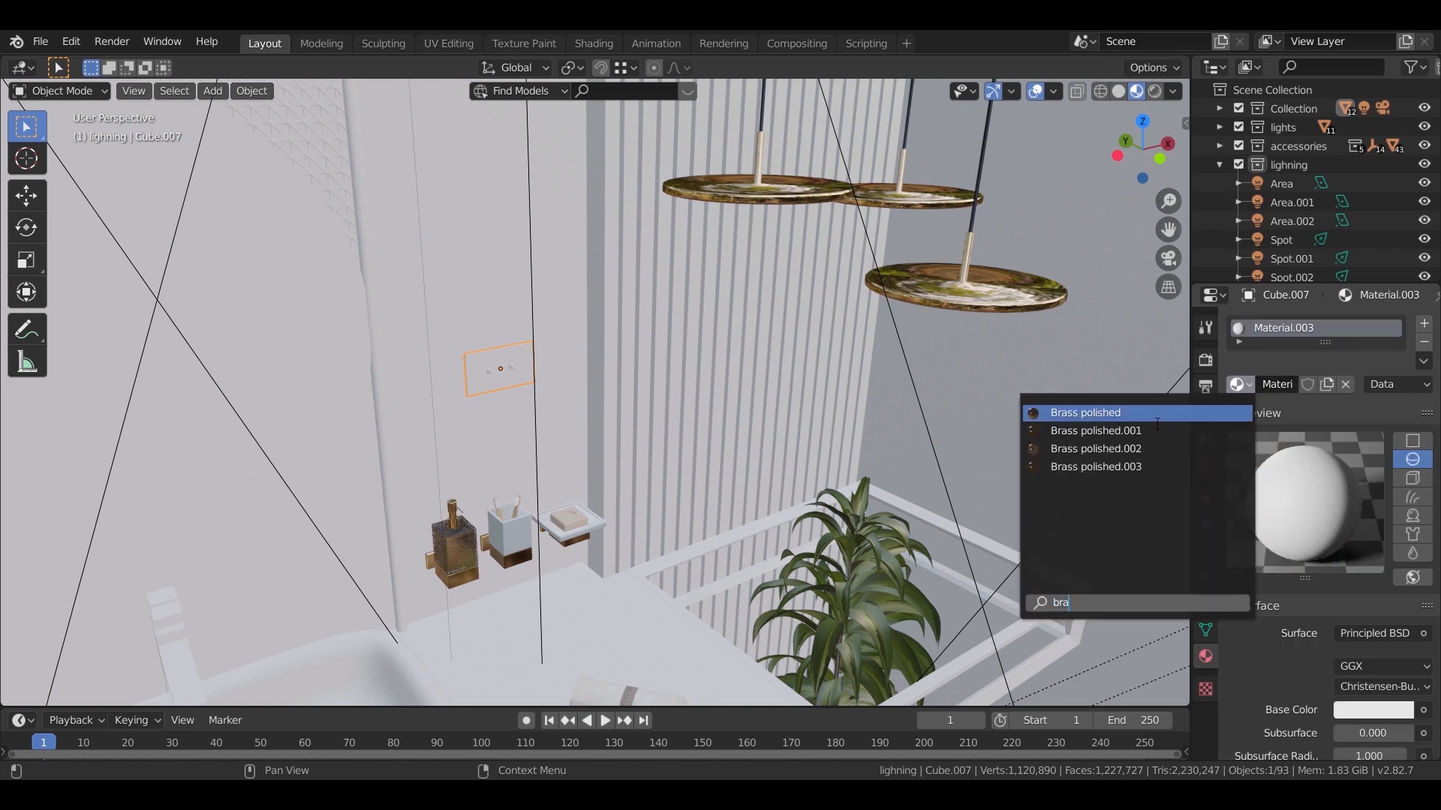
click(1141, 447)
key(KP_Decimal)
right_click(562, 399)
click(566, 400)
Give the washbasin on the countertop the Brass polished.002 material.
scroll(588, 375, down, 7)
middle_drag(616, 438, 659, 440)
shift+middle_drag(624, 547, 704, 408)
scroll(705, 408, down, 4)
shift+middle_drag(615, 480, 825, 480)
scroll(771, 452, up, 4)
click(750, 538)
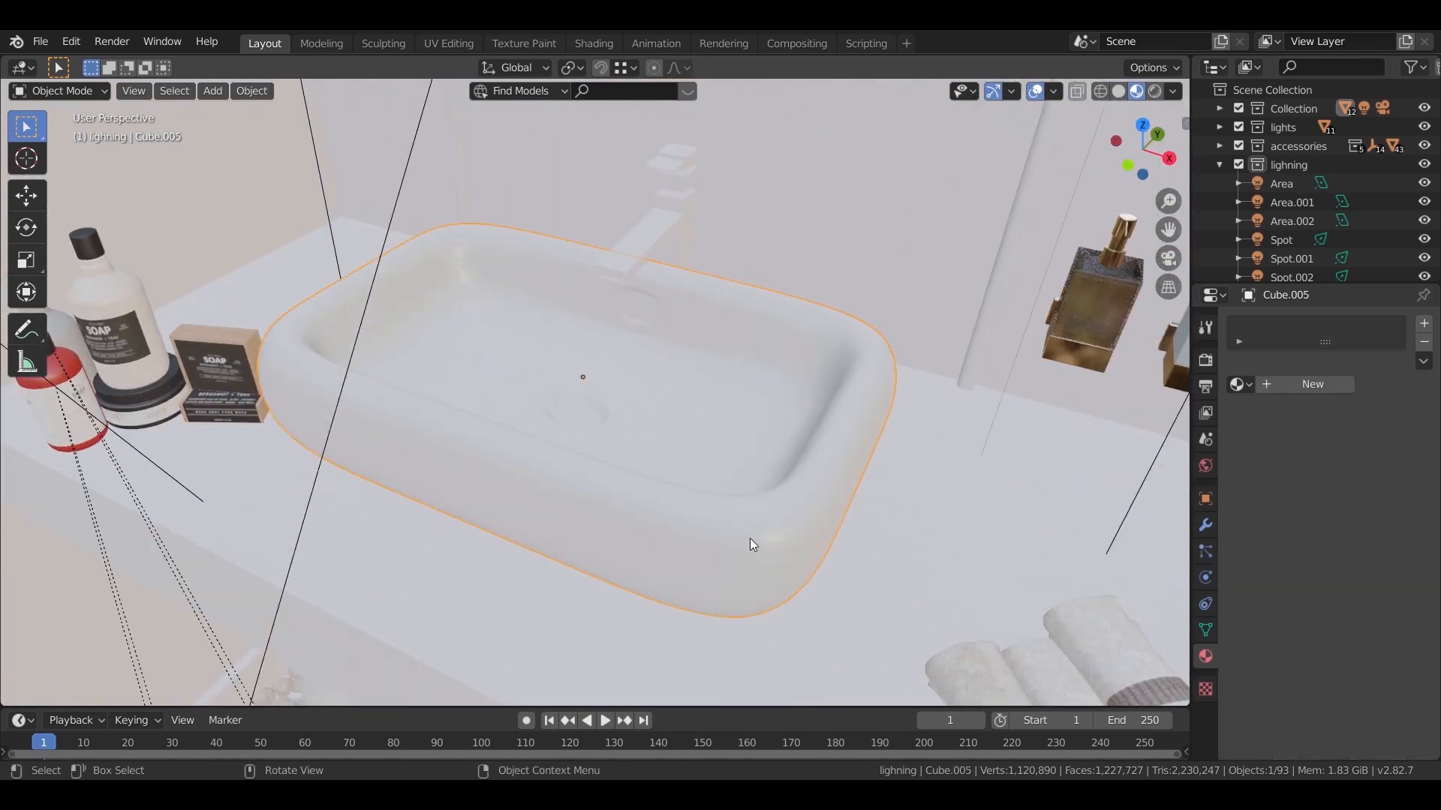
click(1285, 385)
click(1240, 384)
text(bra)
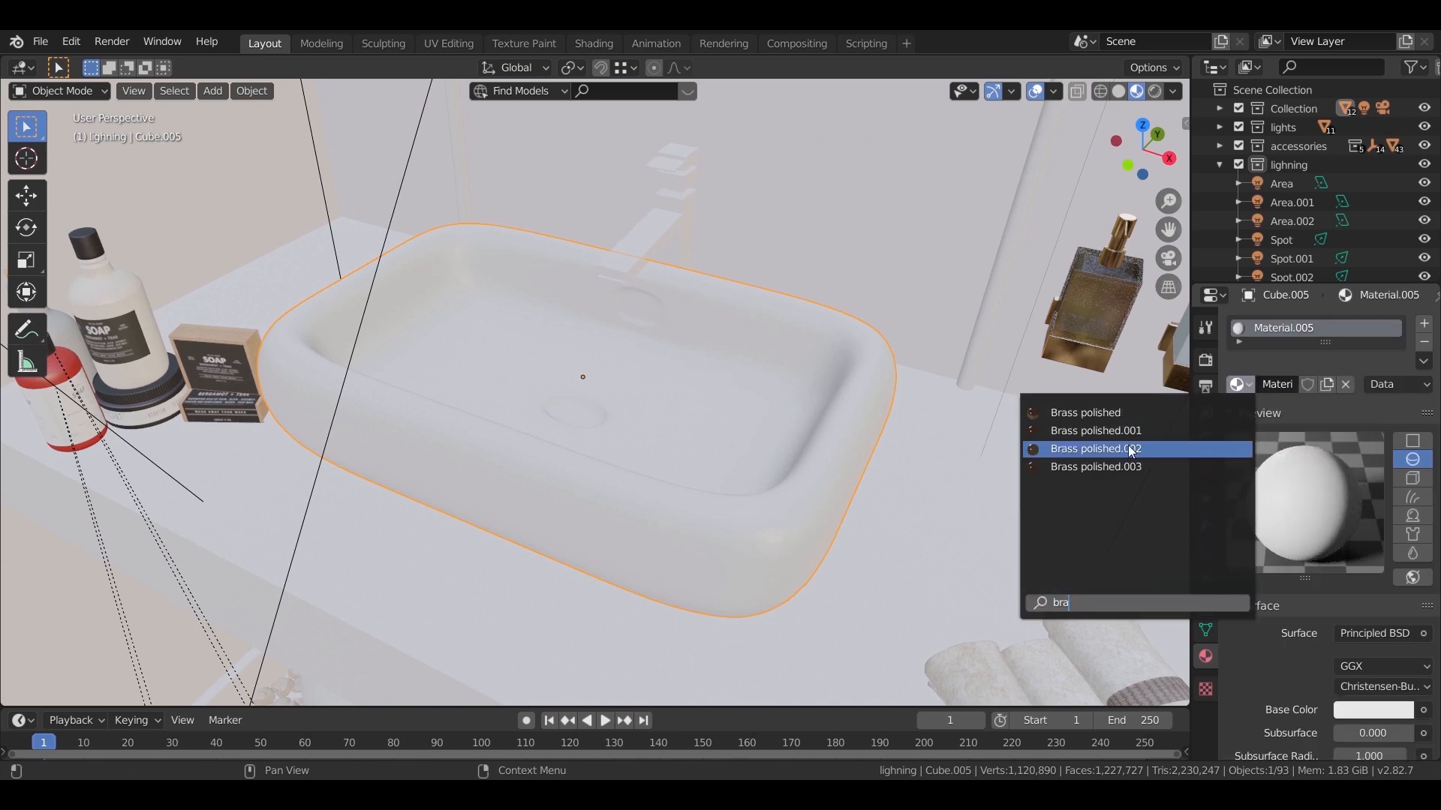
click(1096, 449)
Give the washbasin faucet the Brass polished.002 material and save the file.
scroll(782, 498, up, 3)
mouse_move(782, 498)
middle_down()
mouse_move(762, 502)
mouse_move(777, 534)
mouse_move(765, 480)
middle_up()
click(726, 193)
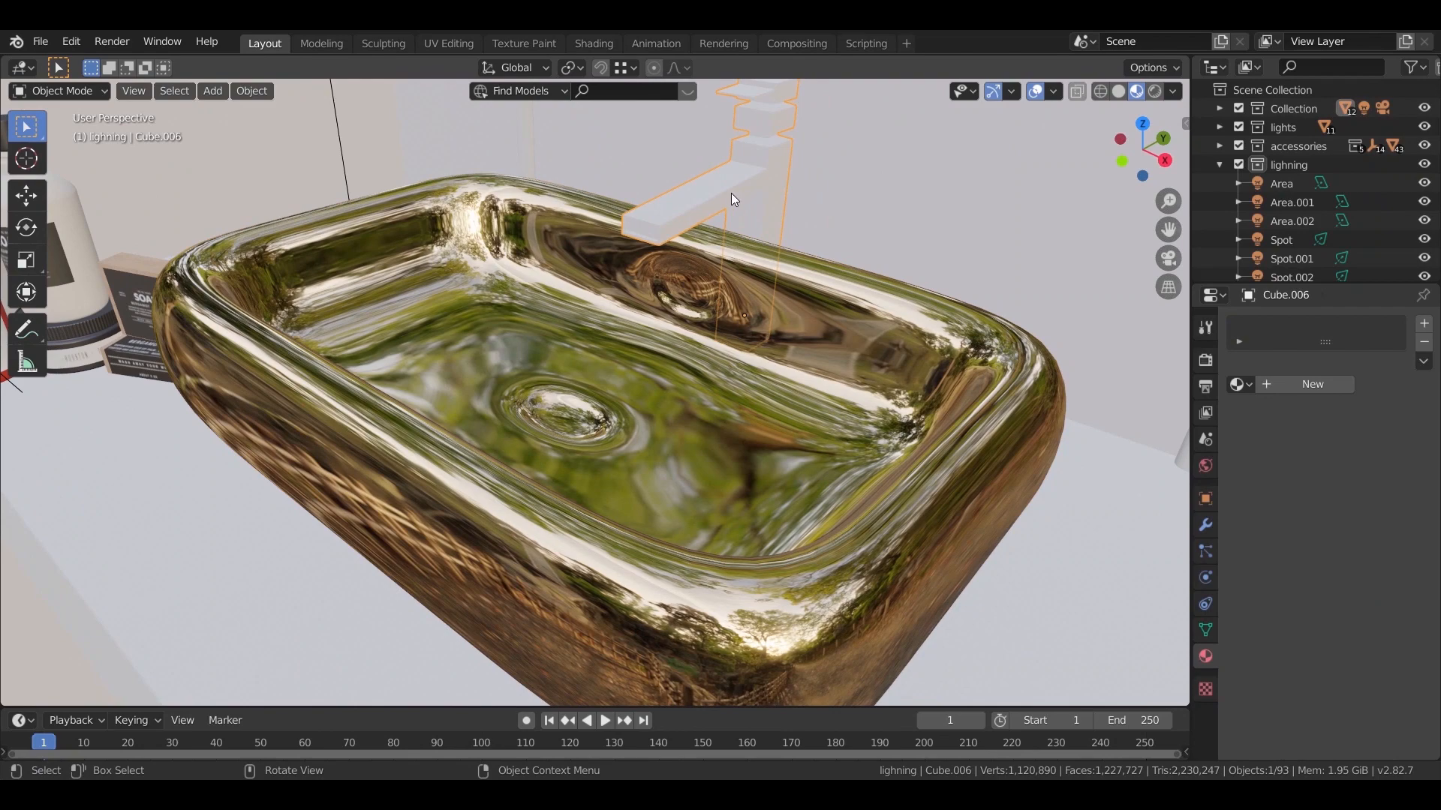
click(1240, 380)
text(bra)
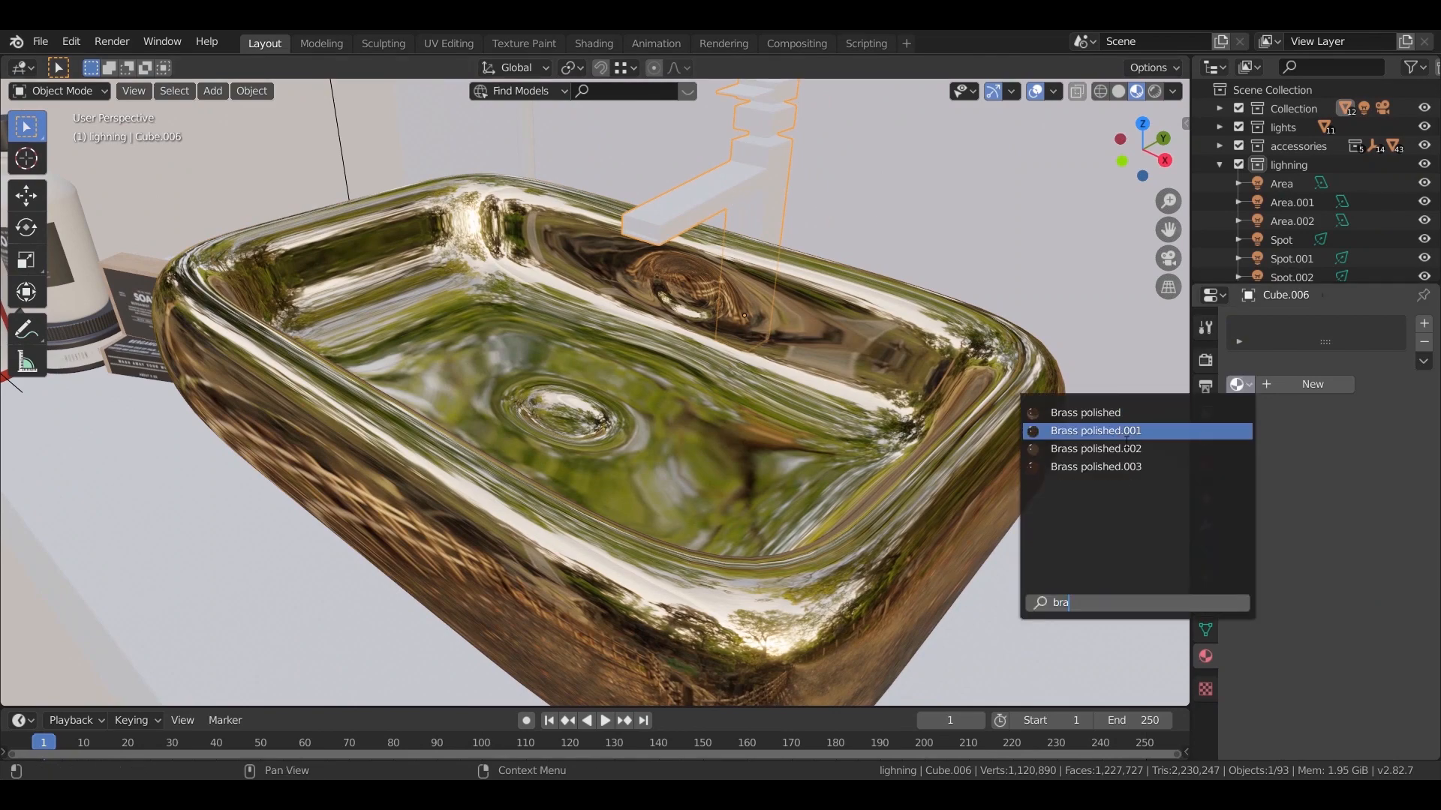
click(1096, 444)
scroll(840, 303, down, 1)
scroll(796, 255, up, 2)
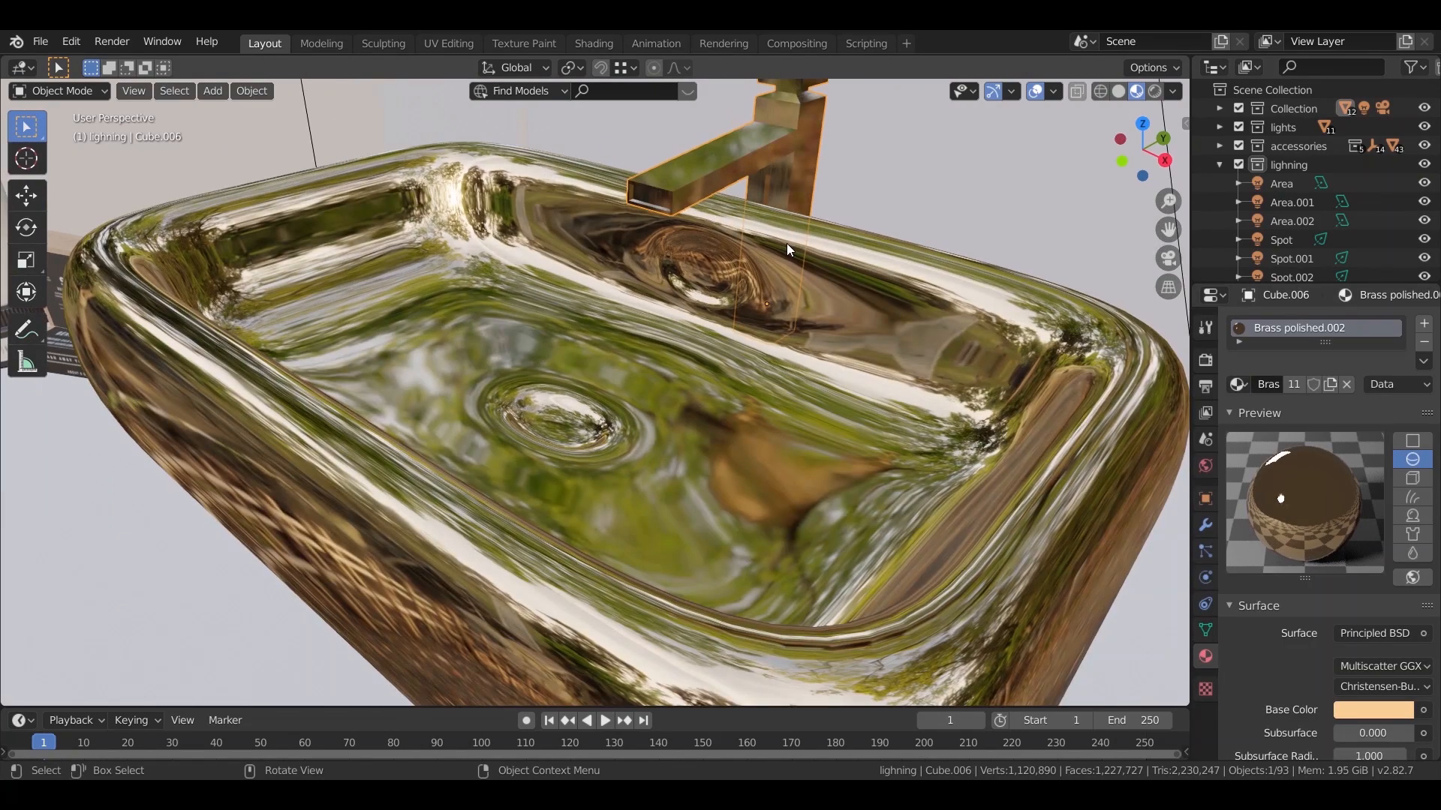
key(KP_Decimal)
scroll(657, 326, up, 3)
shift+middle_drag(725, 291, 817, 374)
scroll(810, 385, down, 5)
key(ctrl+s)
Give the open rectangular frame around the plant, beside the countertop, the Brass polished.002 material.
middle_drag(826, 448, 526, 381)
scroll(777, 327, down, 6)
scroll(525, 381, up, 2)
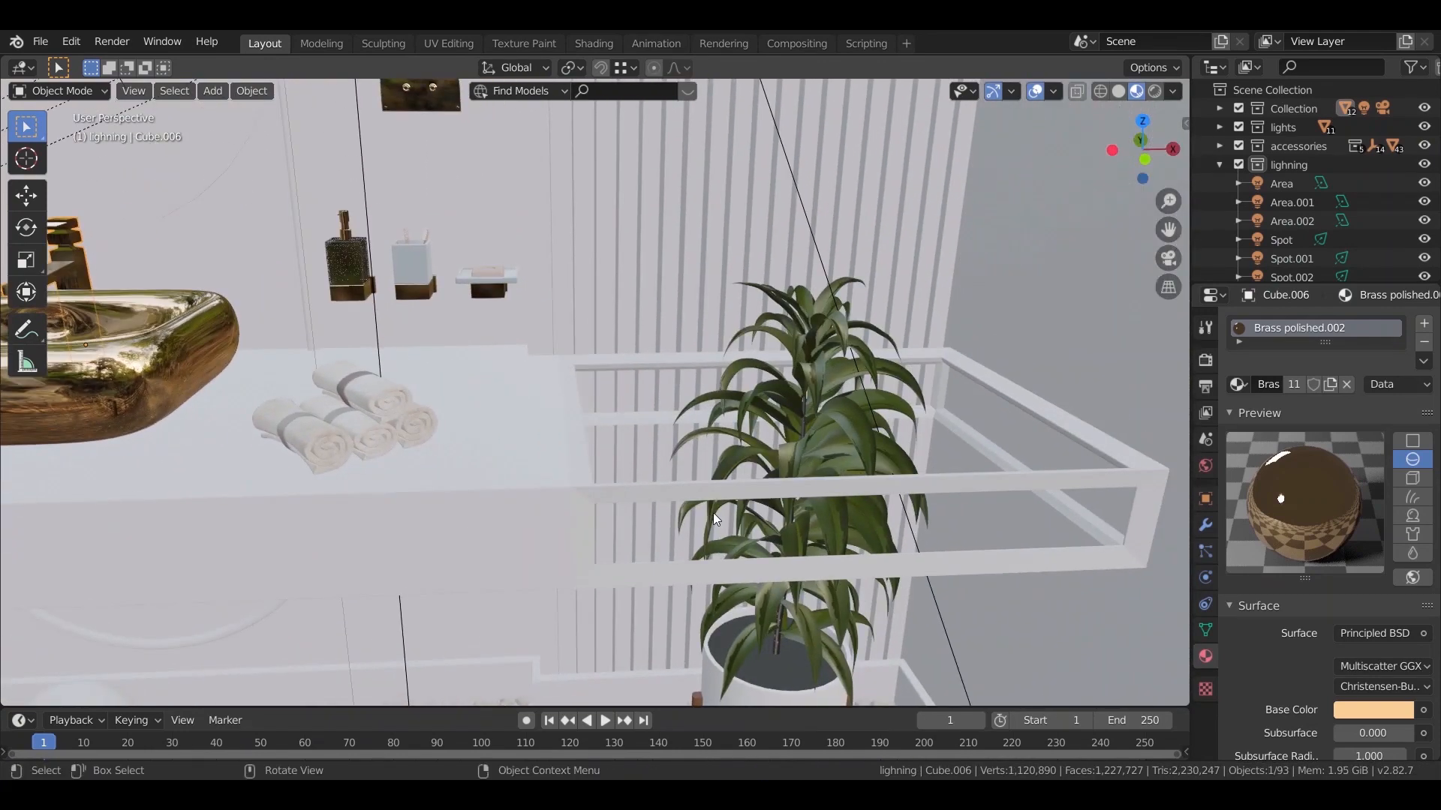
click(694, 492)
click(1238, 385)
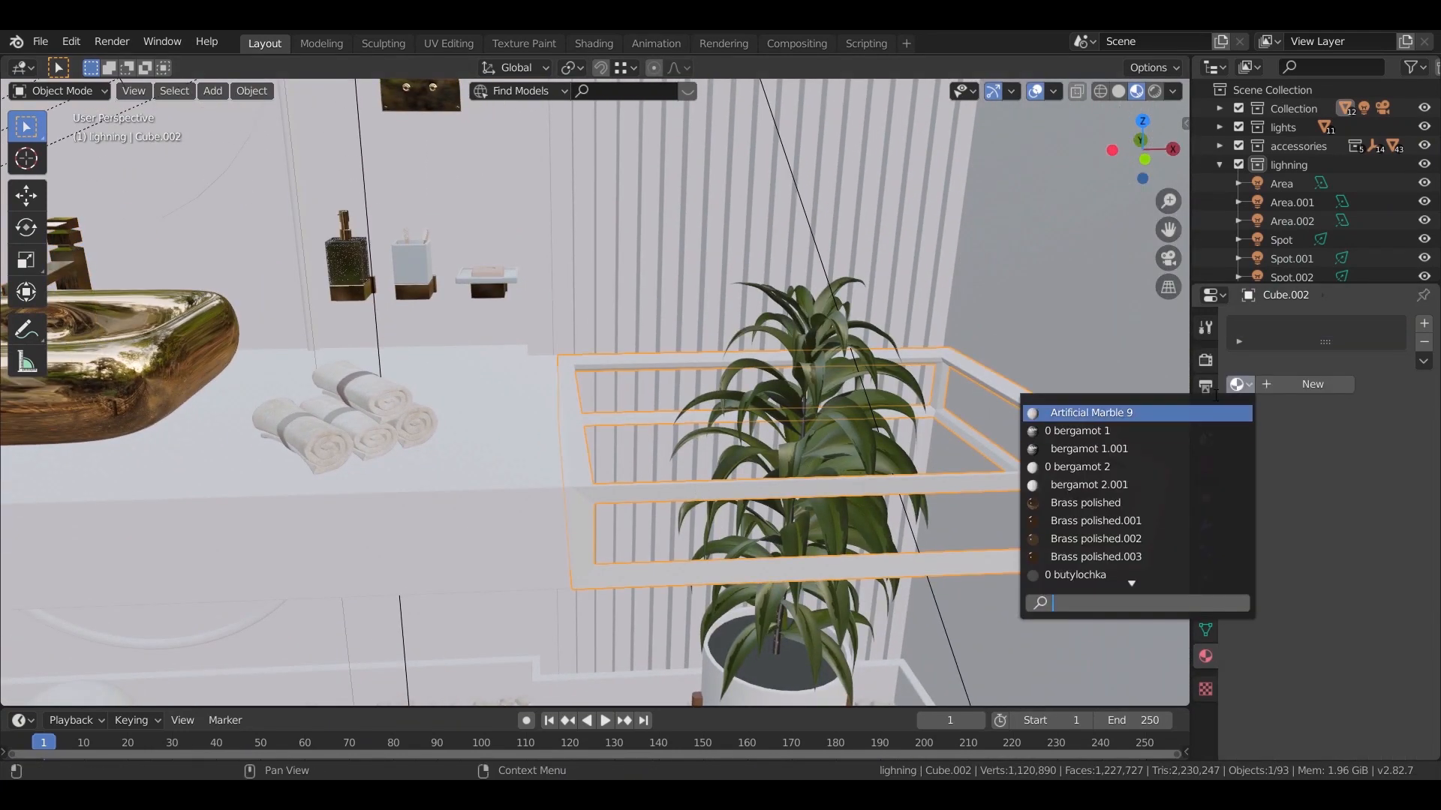
click(1096, 539)
Replace the metal material of the larger sphere lamp on the pebbles with dark metal and assign it to the lamp's base faces.
middle_drag(919, 547, 401, 393)
click(401, 394)
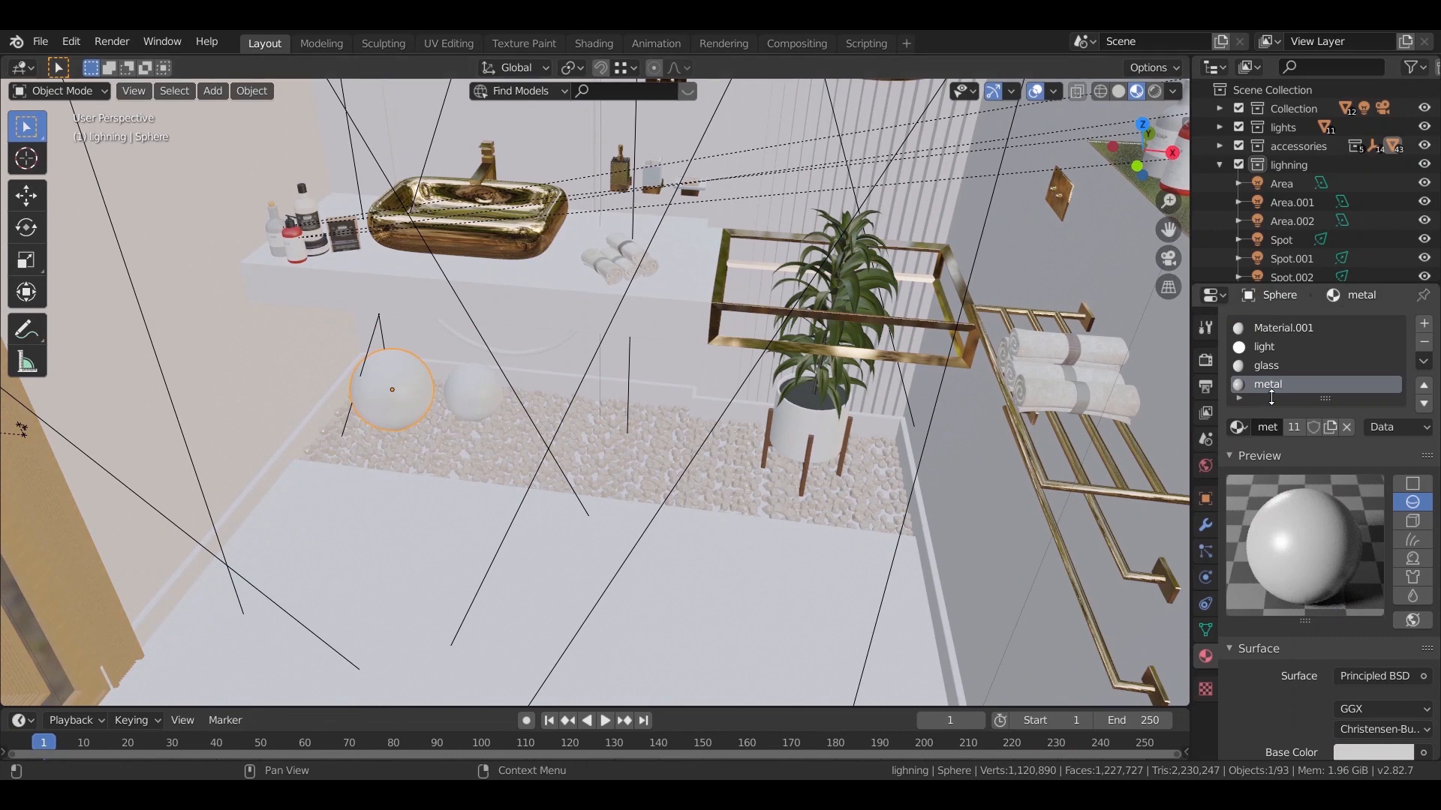
click(1237, 428)
text(dar)
key(Return)
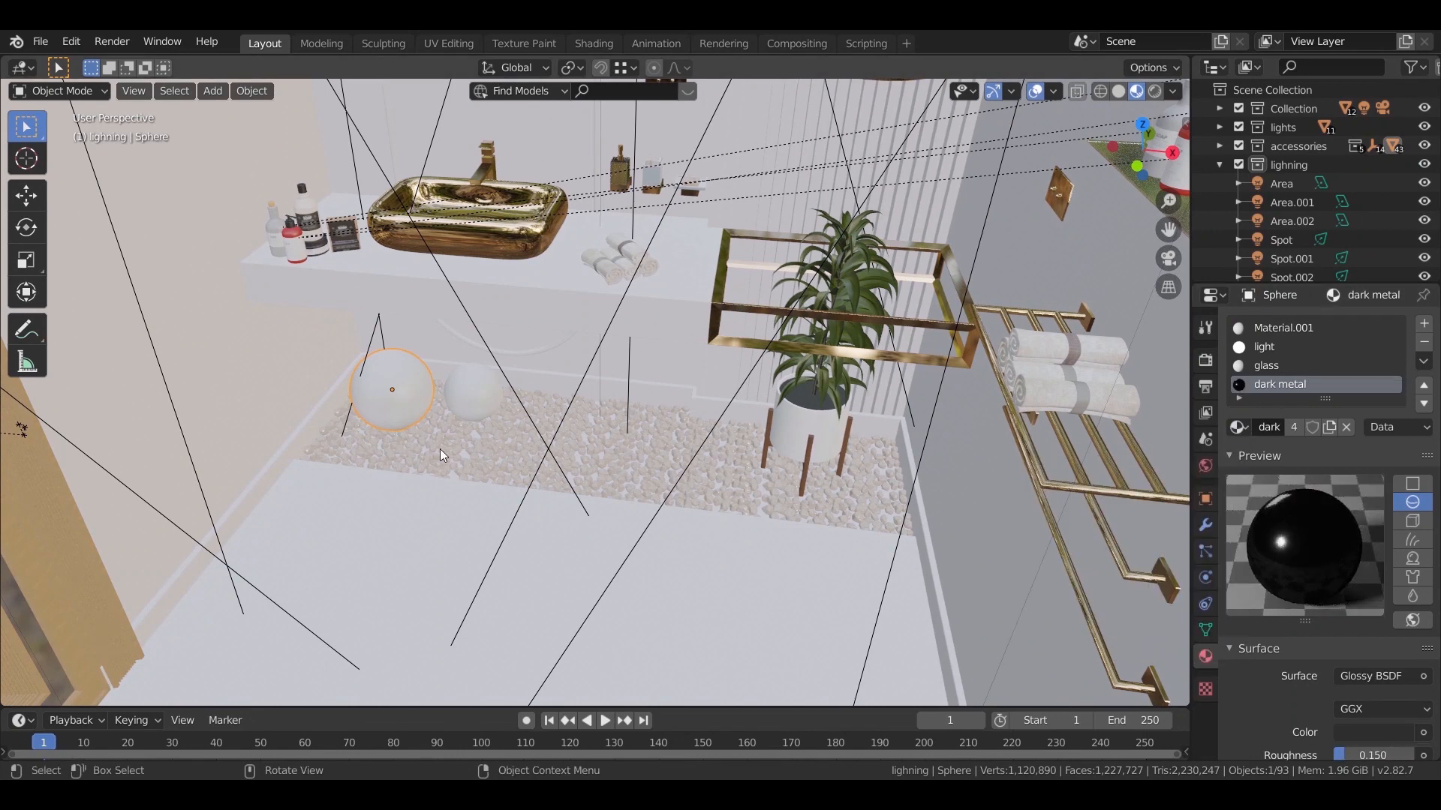
key(KP_Decimal)
middle_drag(440, 452, 582, 492)
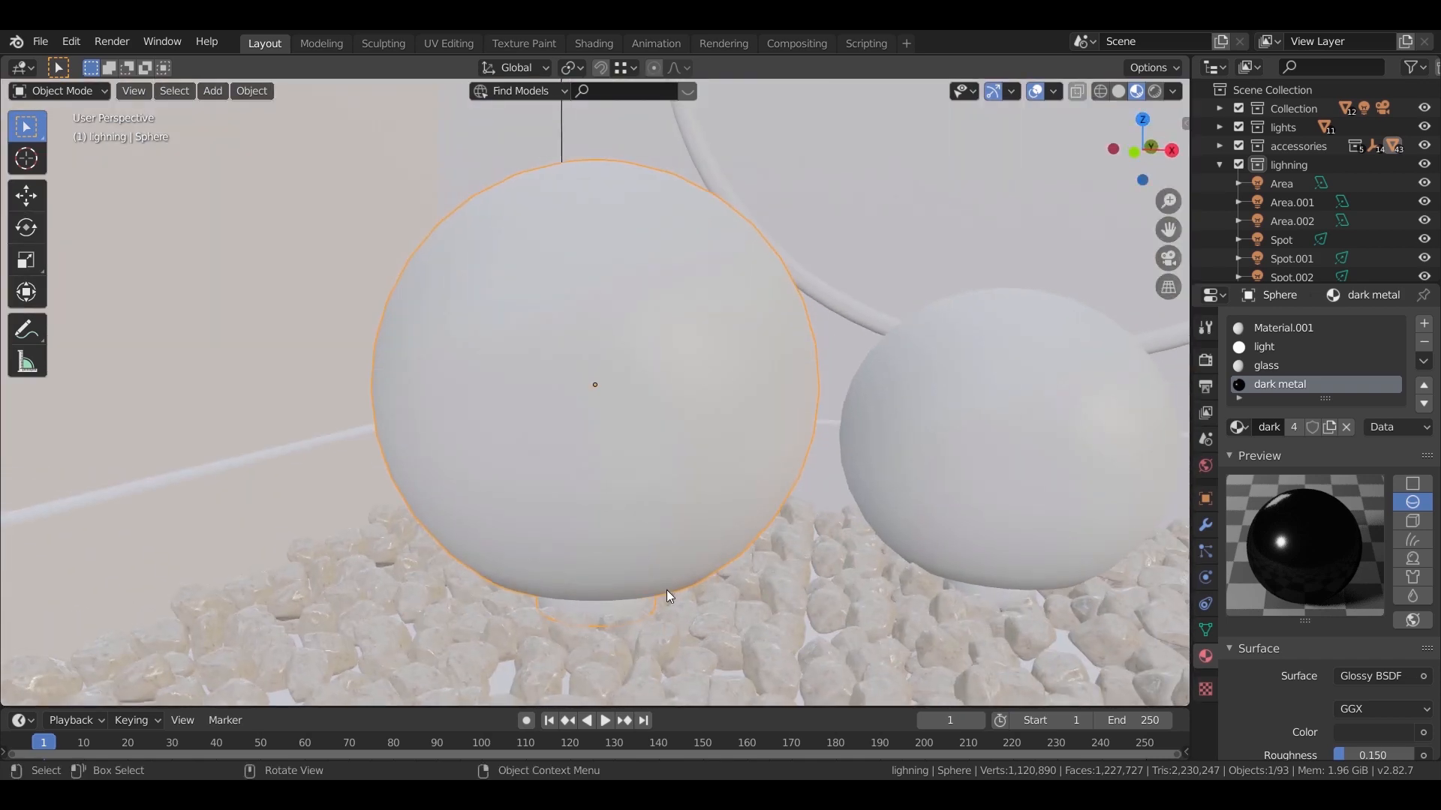
key(Tab)
click(1266, 435)
shift+middle_drag(912, 597, 806, 472)
key(Tab)
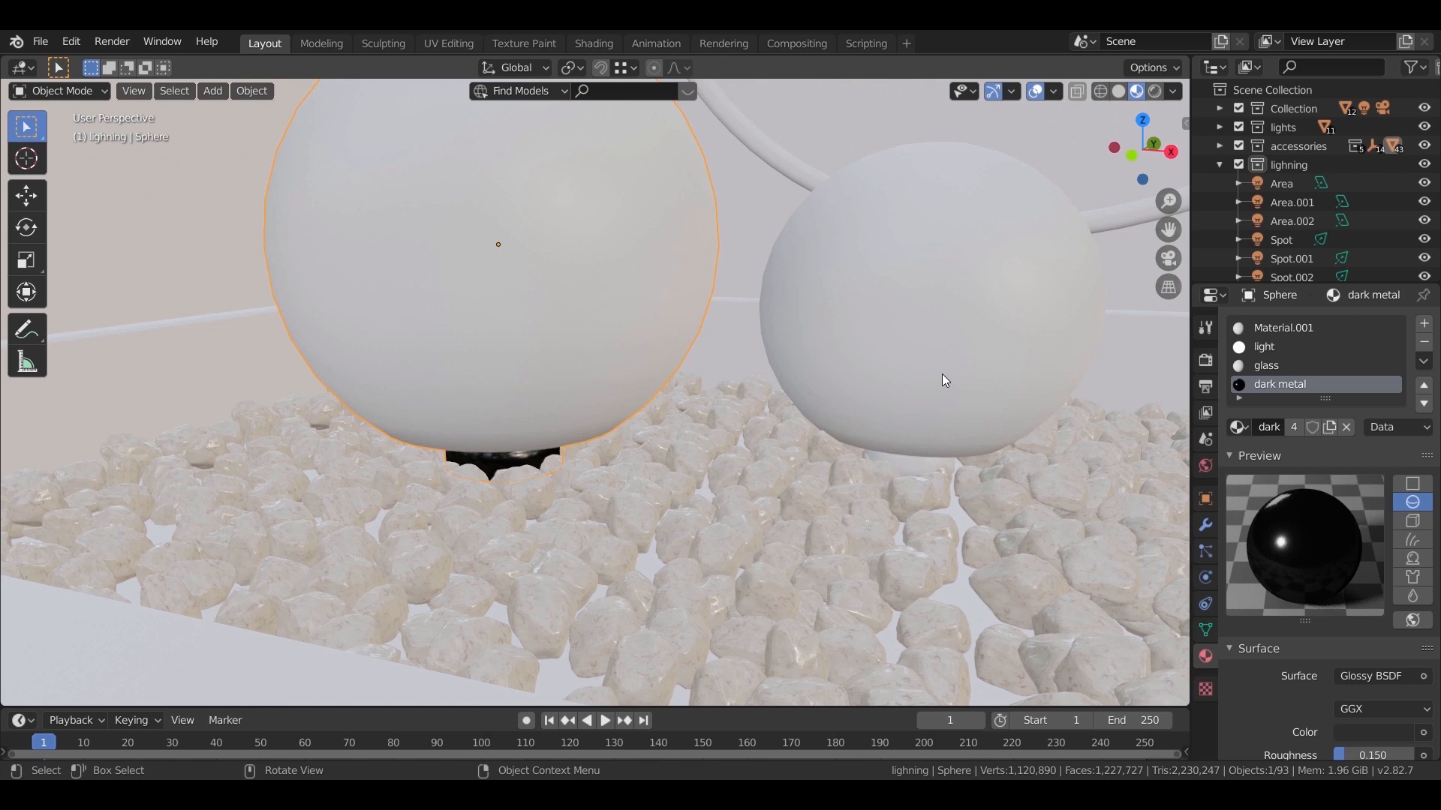
Replace the metal material of the smaller sphere lamp with dark metal and assign it to the lamp's base faces.
click(942, 374)
key(Tab)
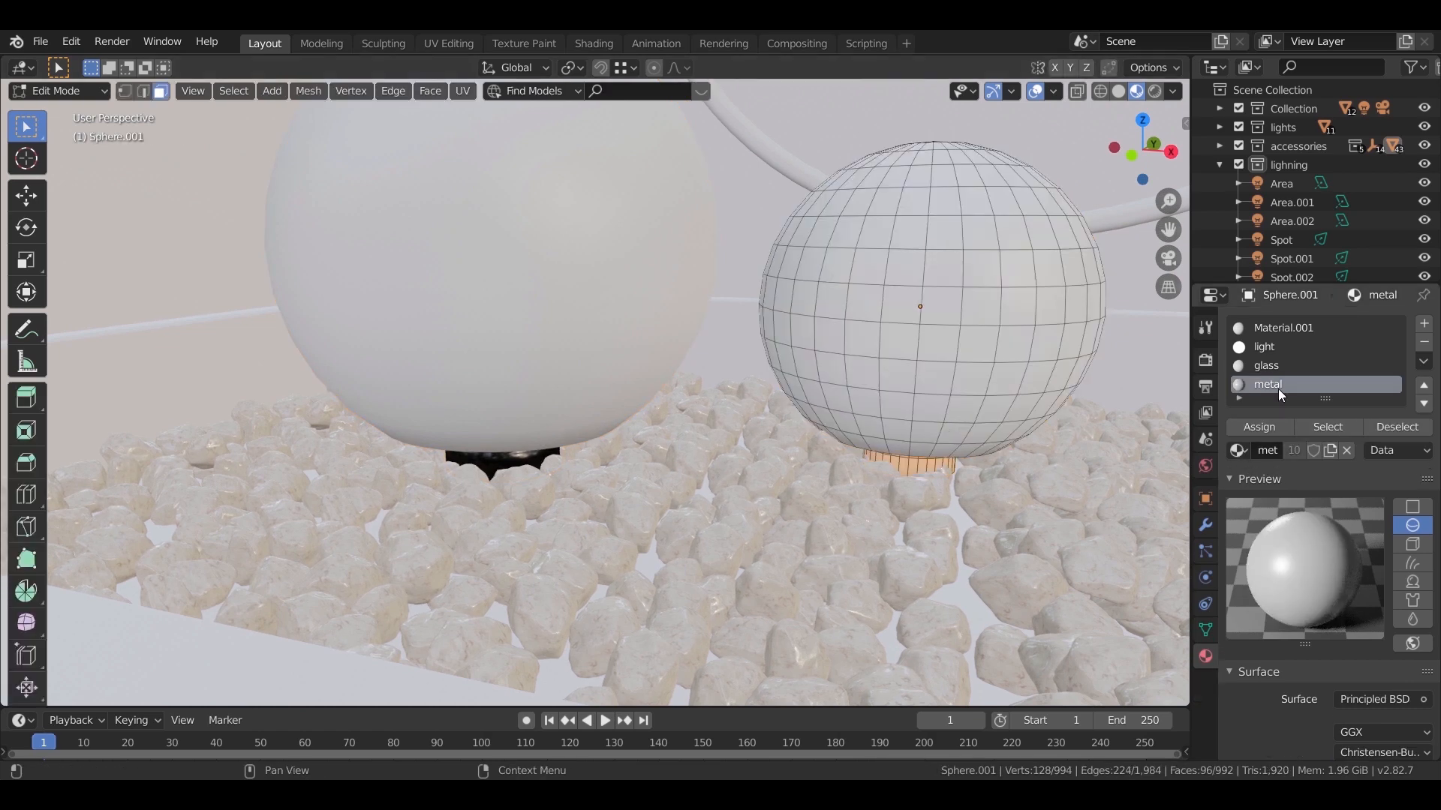
click(1268, 429)
click(1238, 450)
text(dark metal)
click(1112, 478)
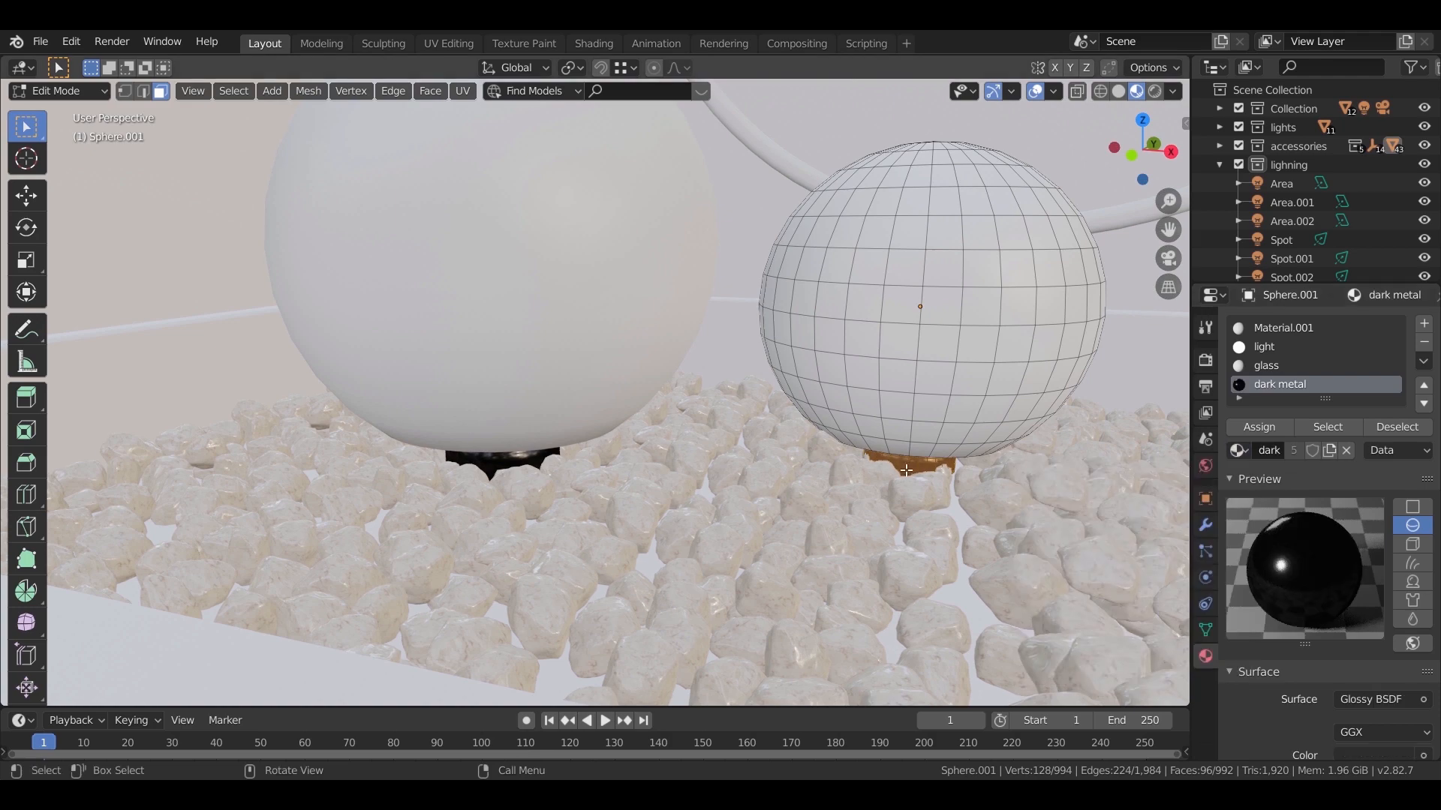
key(Tab)
Give the tall rounded frame around the mirror the Brass polished.002 material.
middle_drag(959, 479, 911, 493)
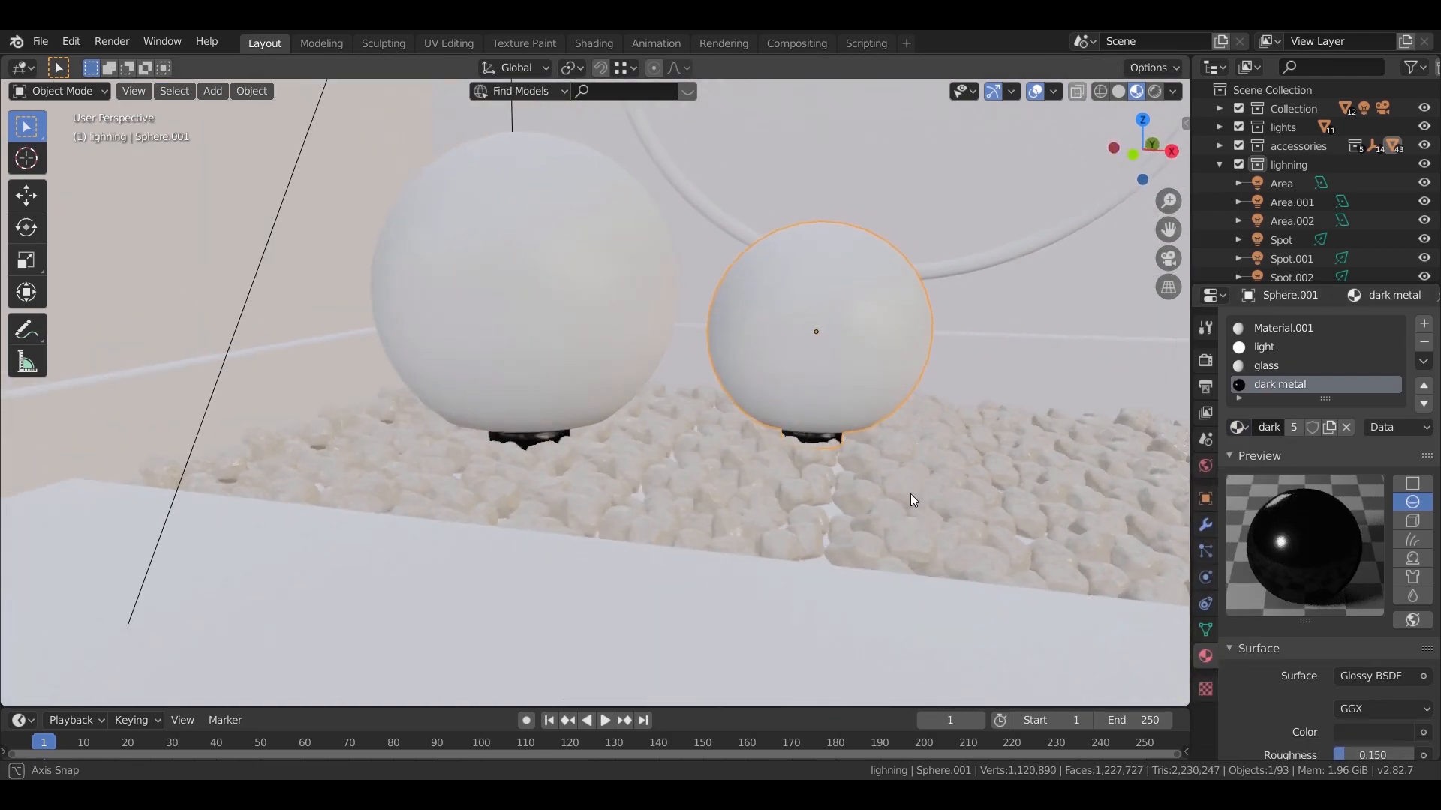
scroll(912, 488, down, 6)
click(732, 425)
shift+middle_drag(816, 289, 759, 647)
scroll(698, 456, up, 5)
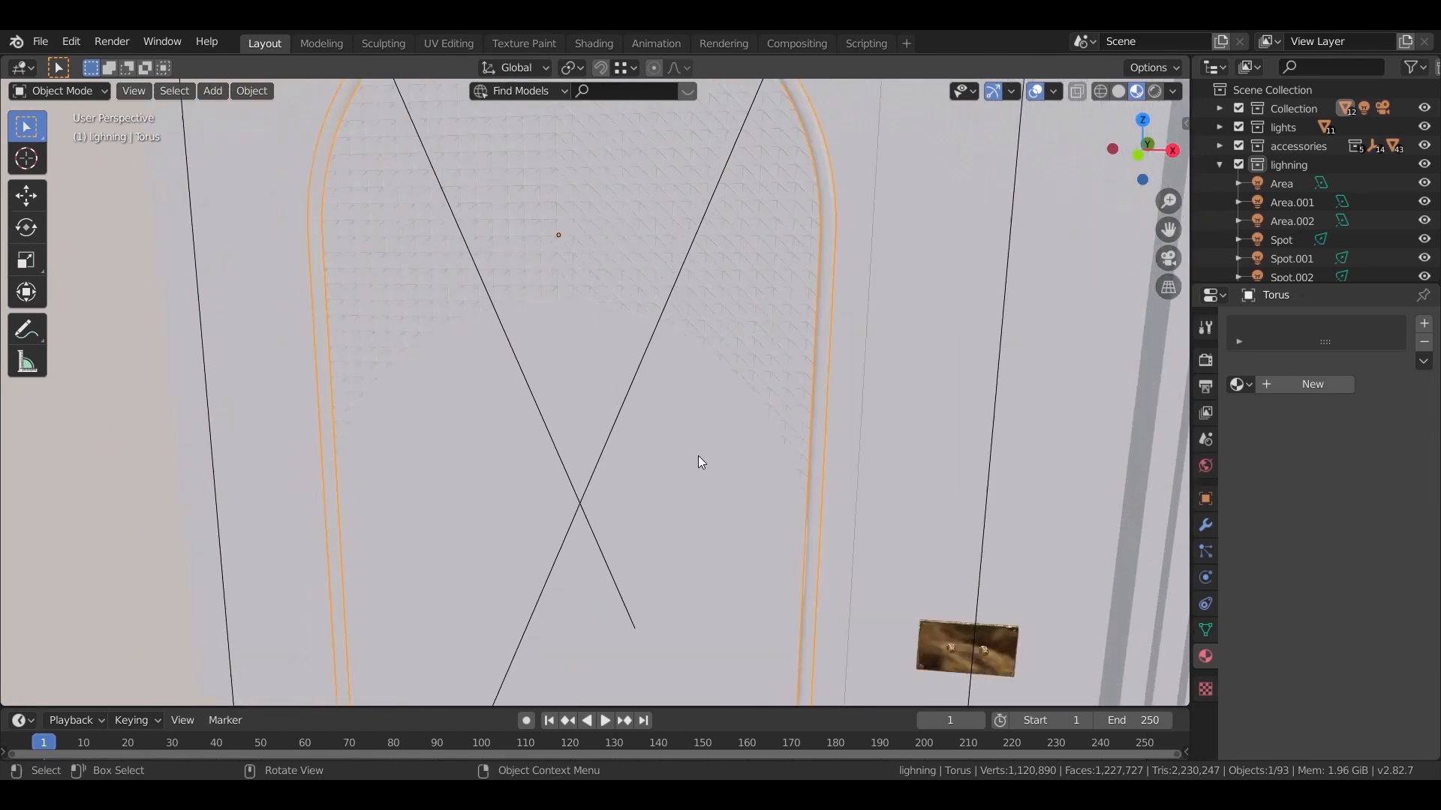
click(1239, 384)
text(bra)
click(1126, 448)
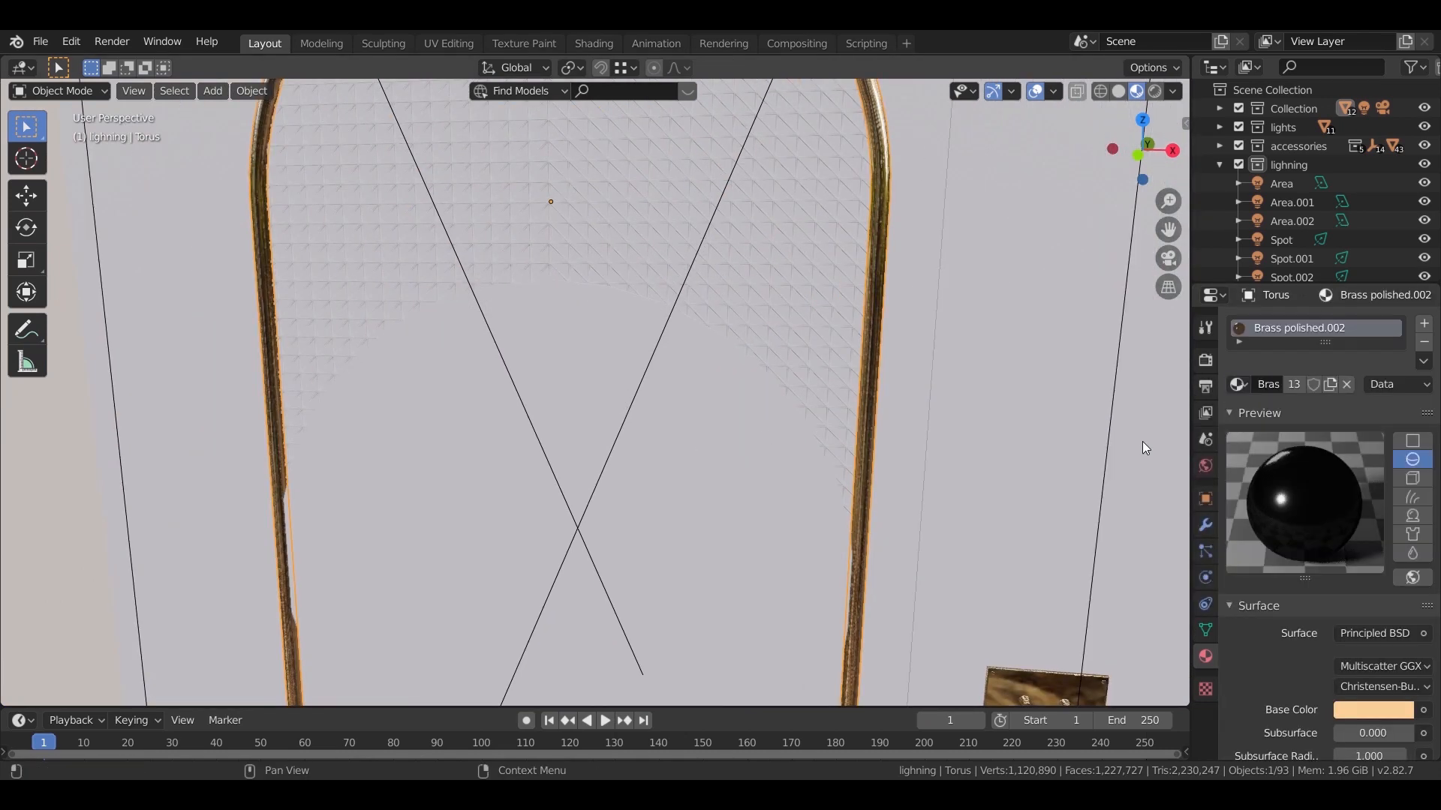
Give the triangular mesh panel inside the tall rounded frame the Brass polished.002 material.
middle_drag(849, 285, 789, 315)
click(790, 315)
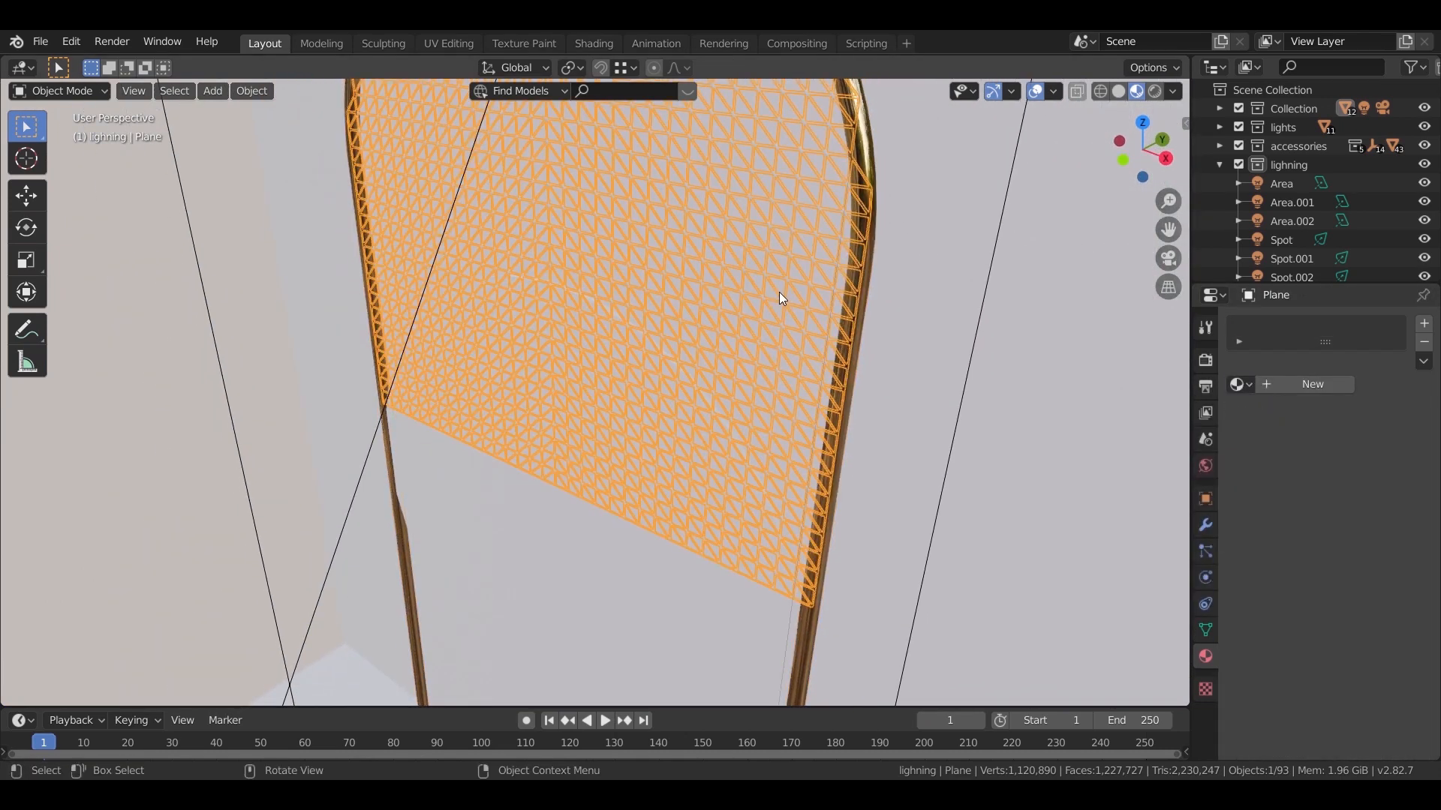
click(1238, 385)
text(bra)
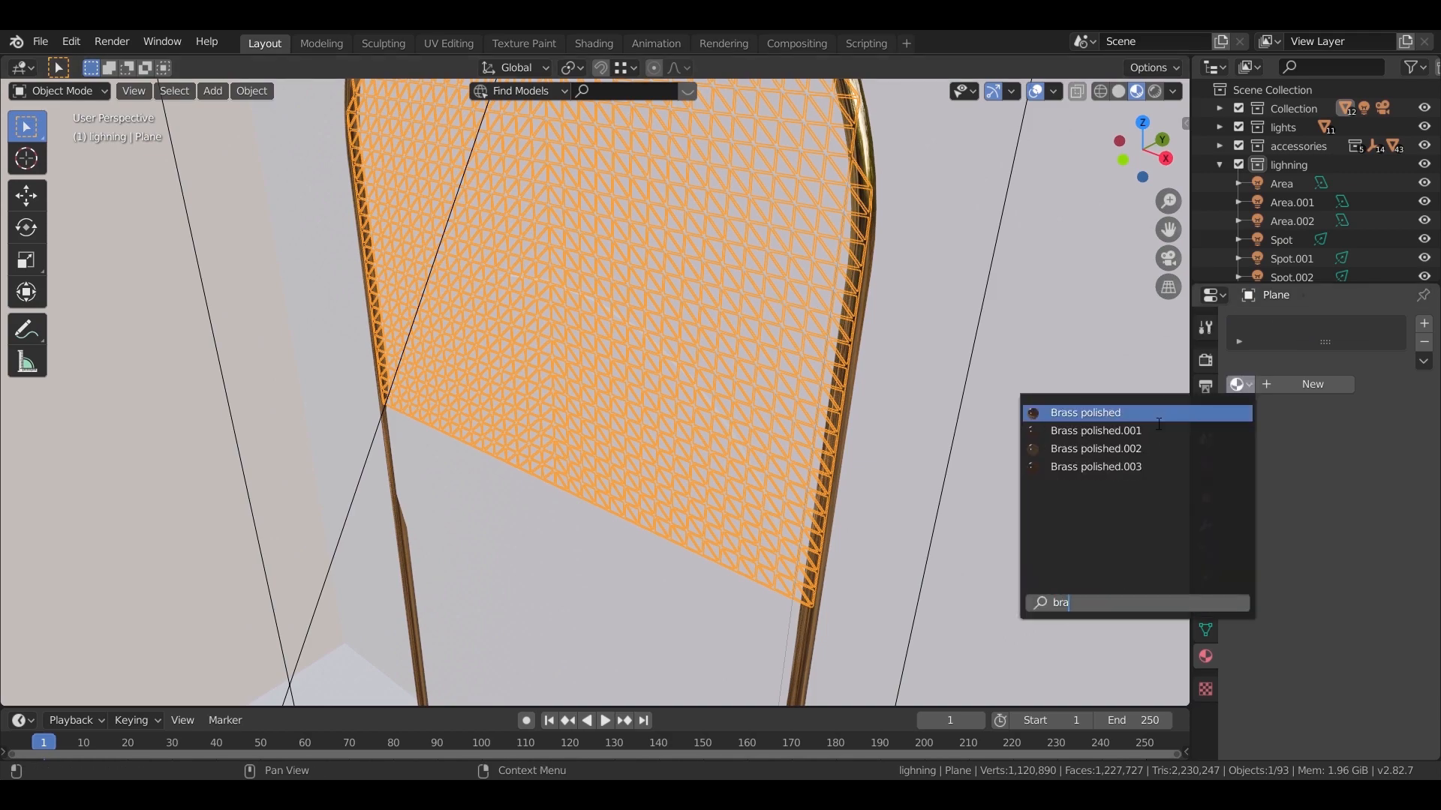
click(1129, 449)
Select the round mirror and examine the room's brass fixtures through the camera and from closer viewpoints.
click(660, 555)
scroll(703, 331, down, 3)
middle_drag(704, 331, 813, 296)
scroll(747, 405, down, 2)
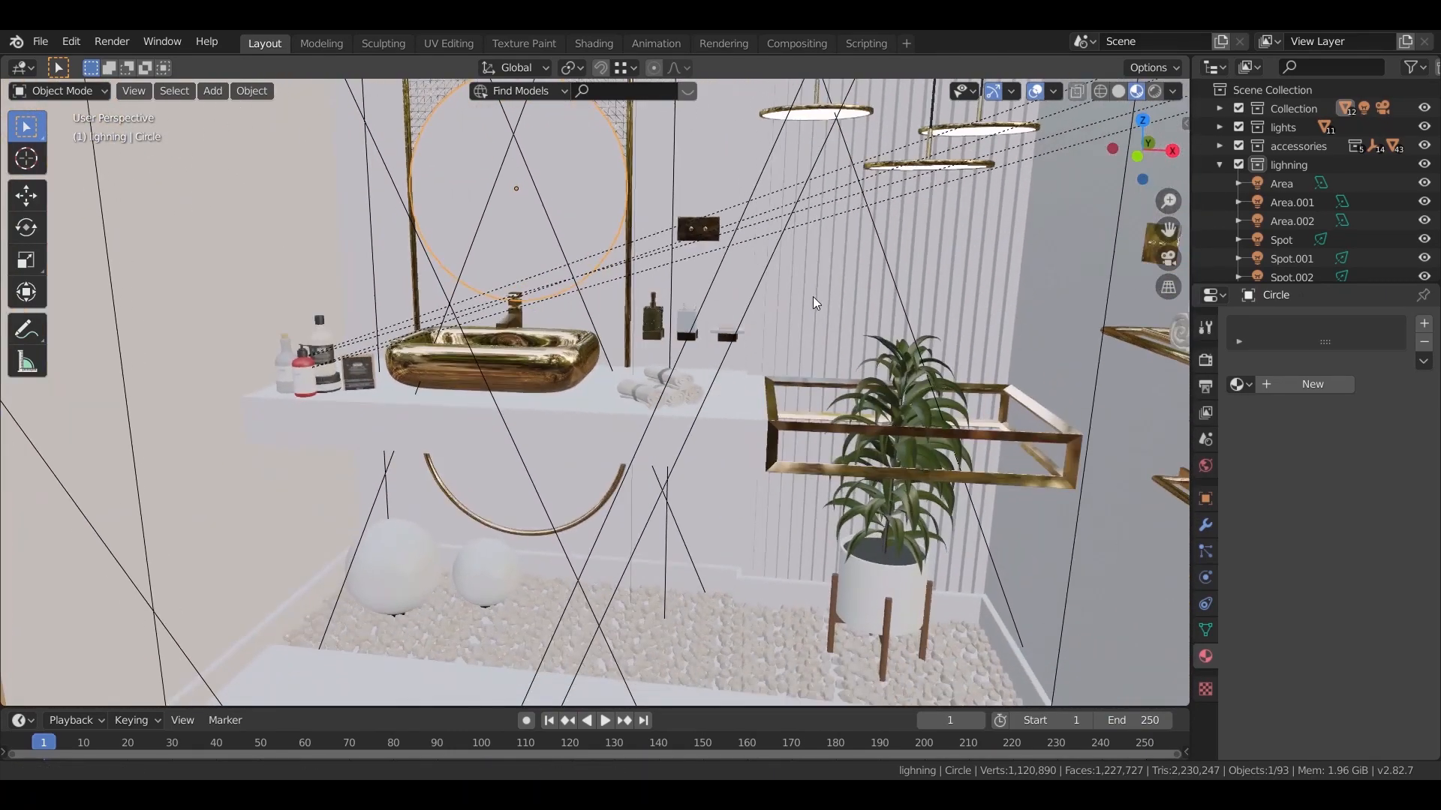
key(KP_0)
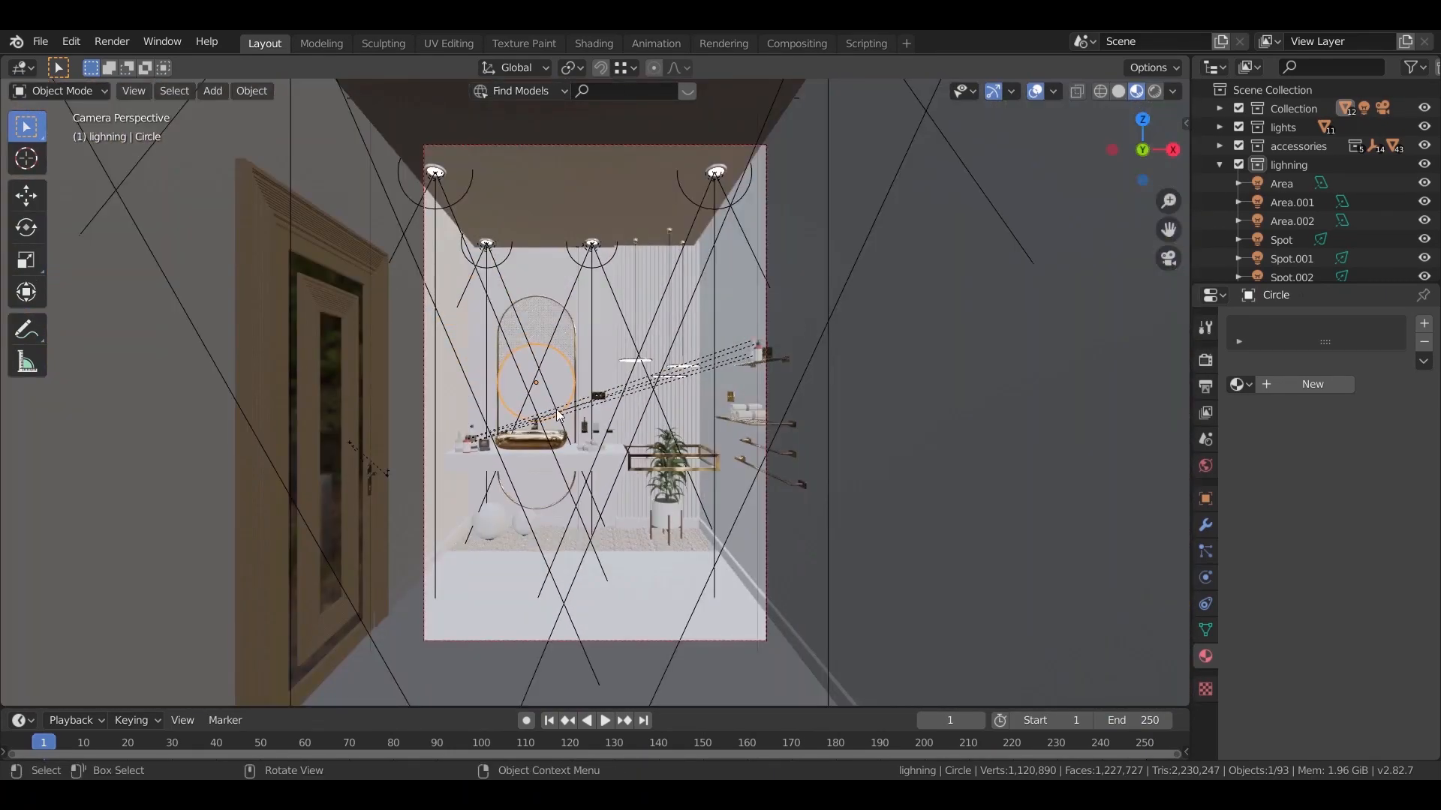
scroll(622, 405, up, 4)
middle_drag(683, 412, 665, 452)
shift+middle_drag(570, 449, 840, 457)
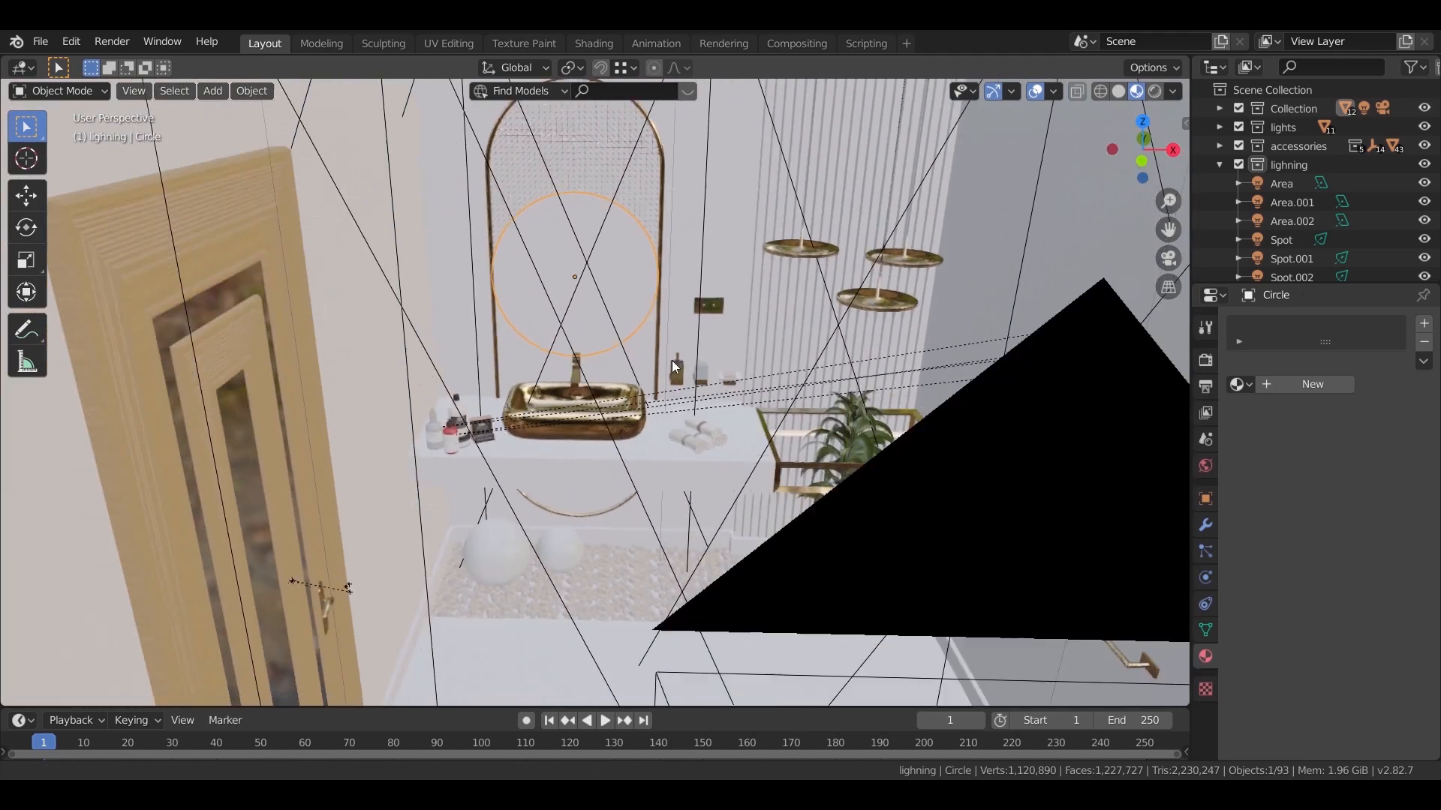
scroll(638, 410, up, 4)
scroll(688, 480, down, 2)
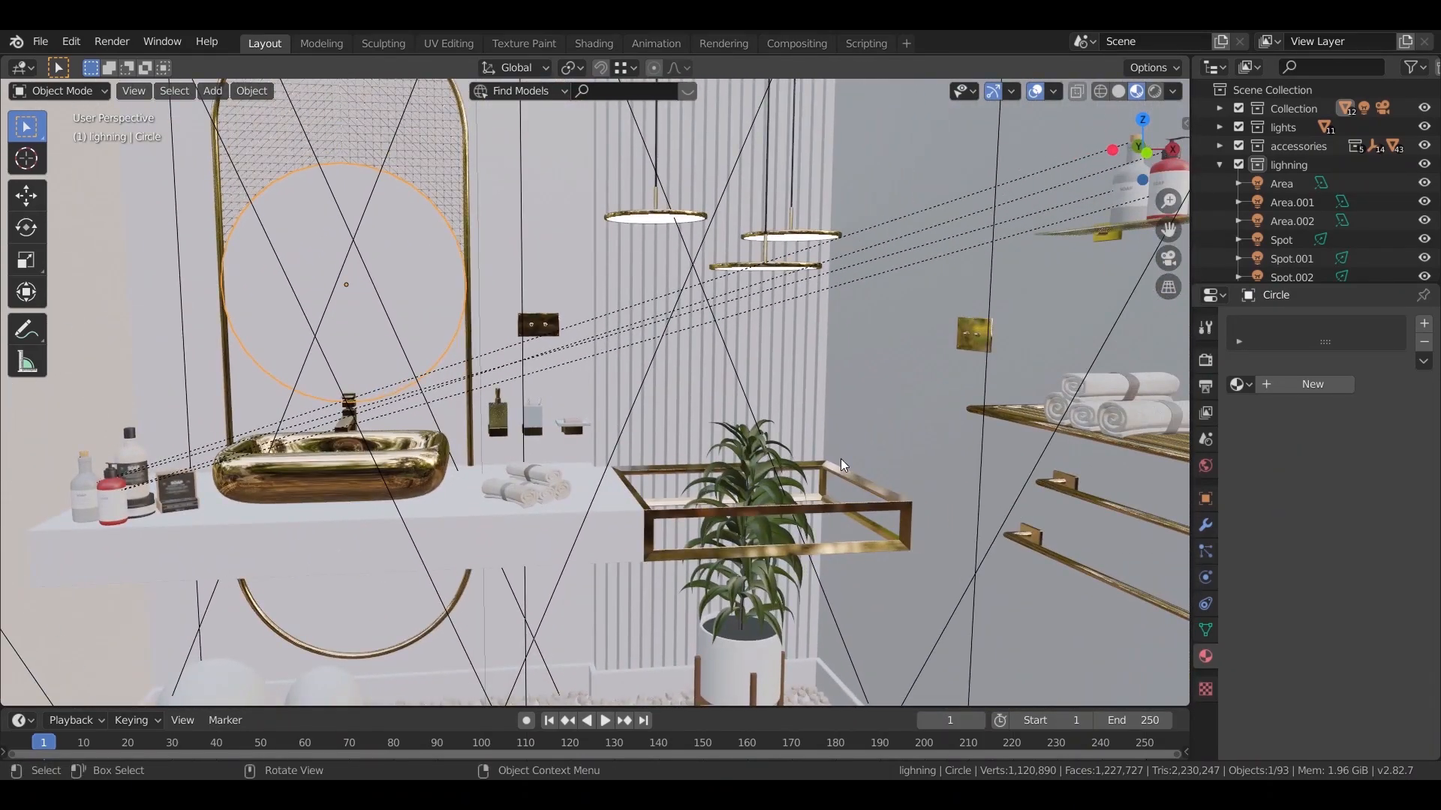
Bring up the BlenderKit asset library settings beside the 3D view and look through the model categories.
key(n)
click(1181, 300)
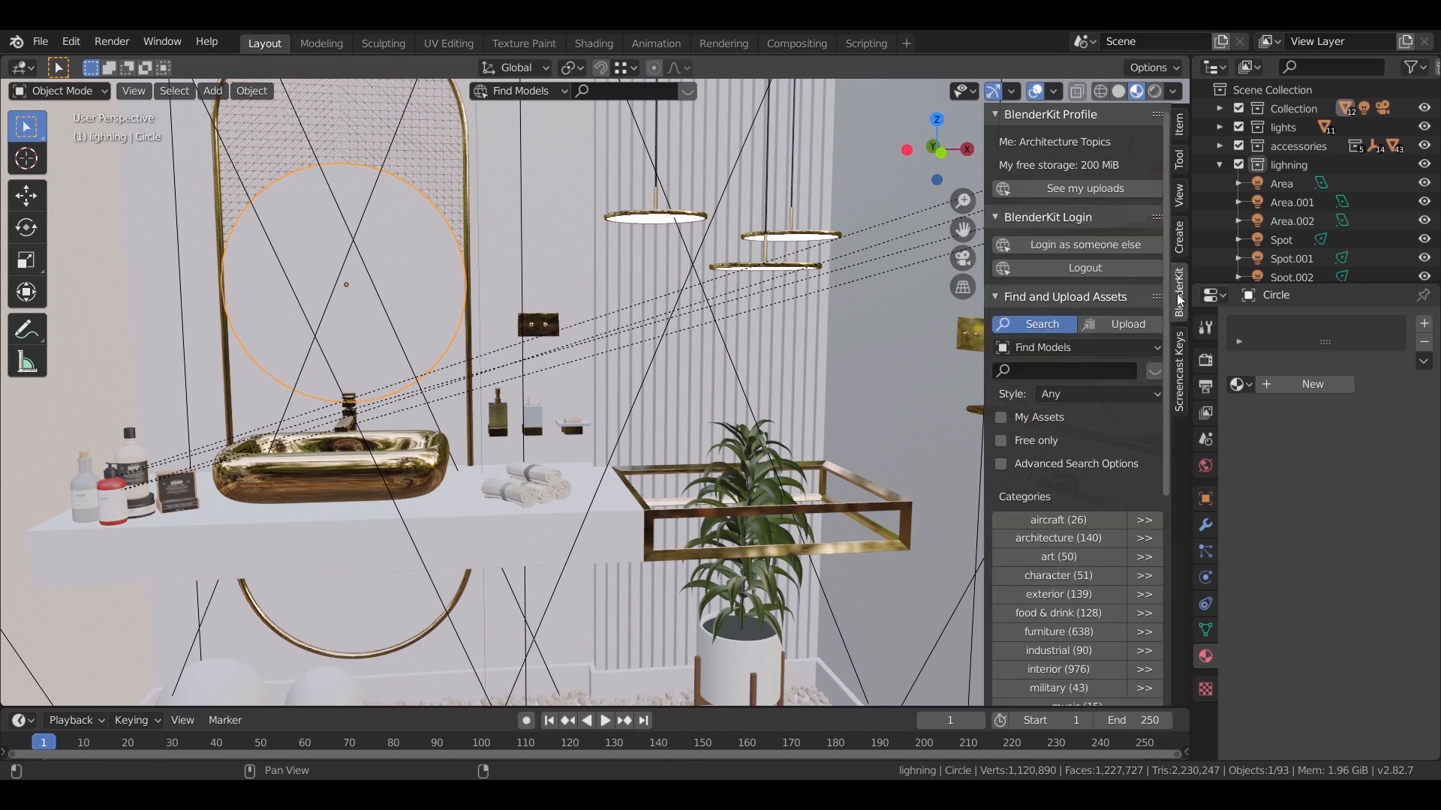
scroll(1100, 461, down, 8)
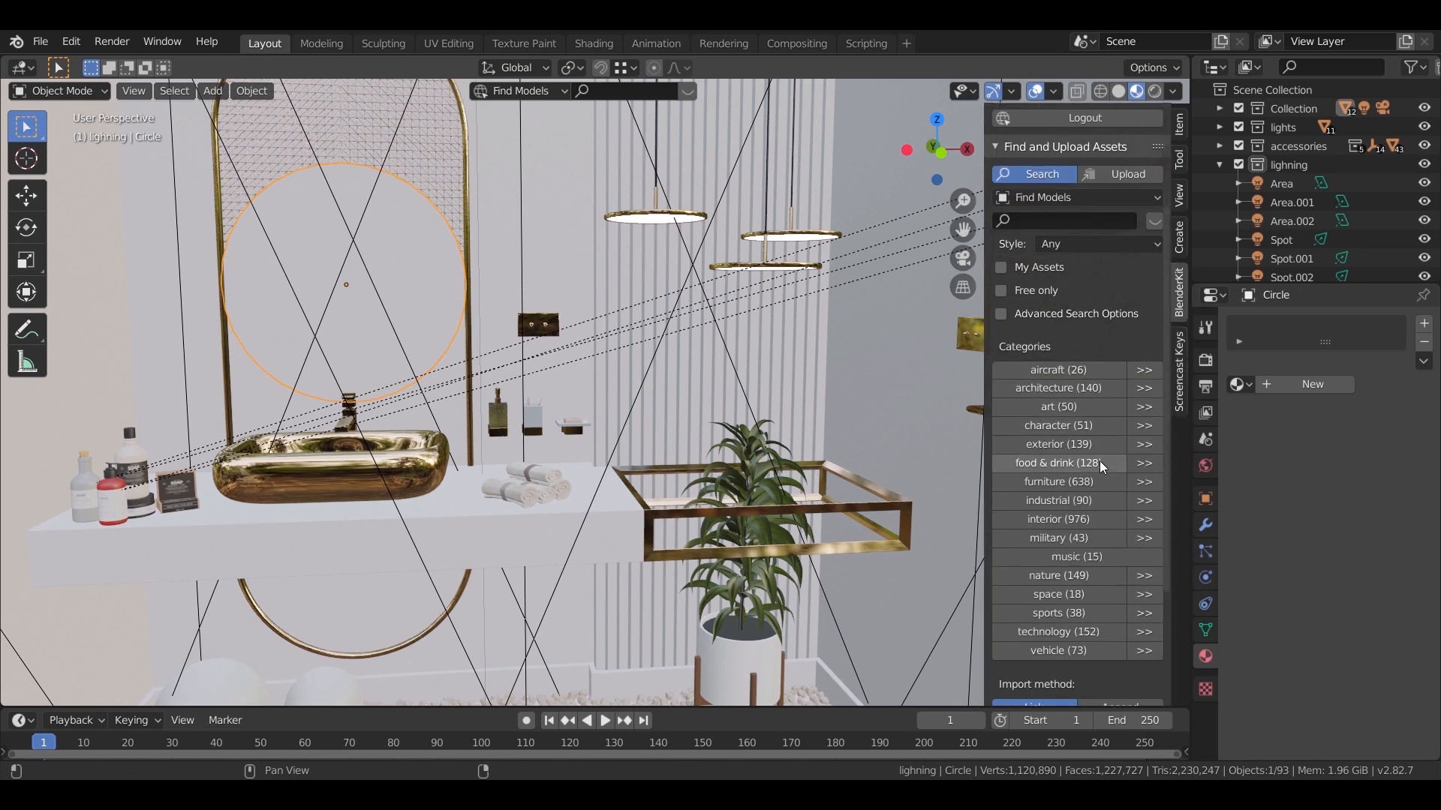
scroll(1100, 461, up, 8)
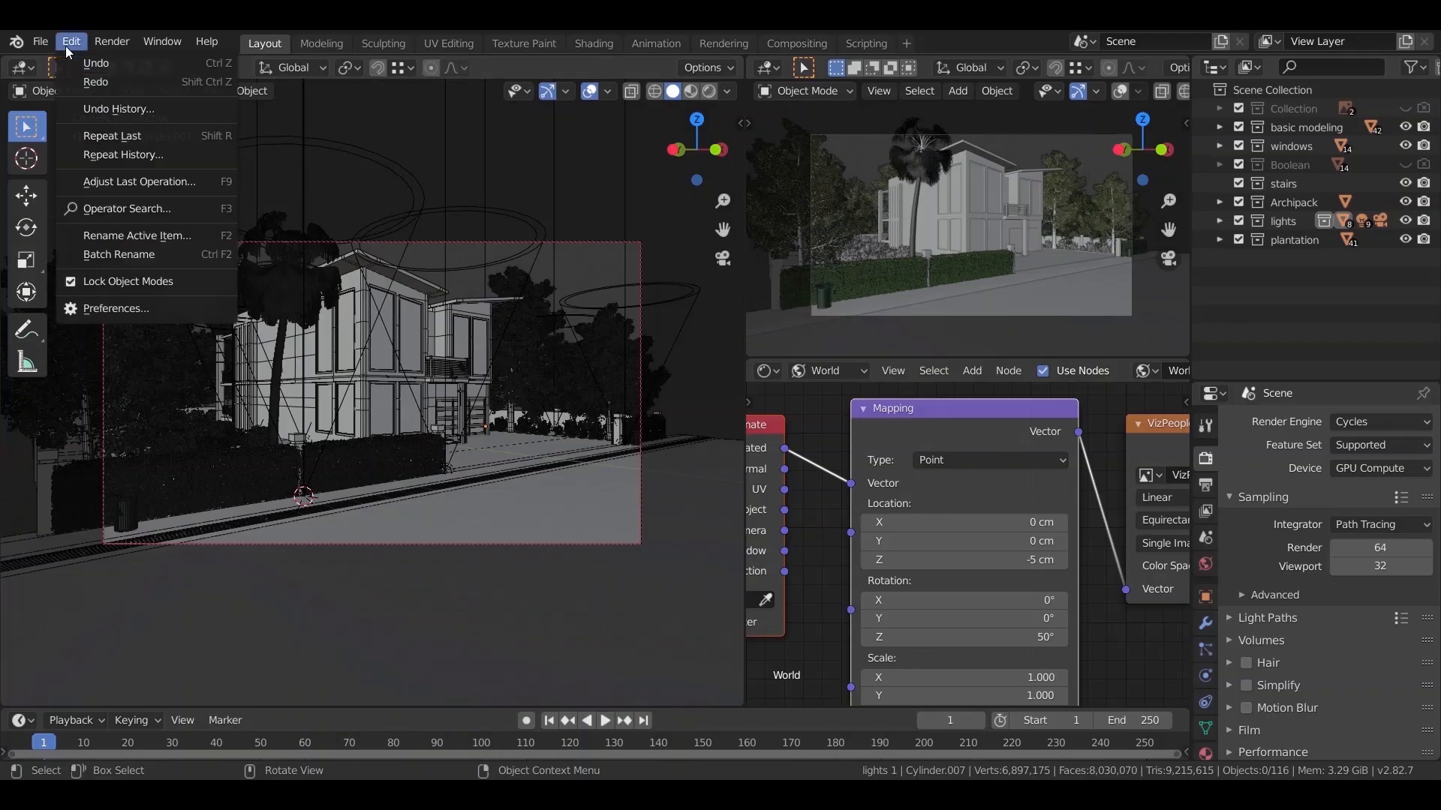
In the villa scene, find the 3D View: BlenderKit Asset Library add-on in the preferences, enable it and expand its details.
click(193, 309)
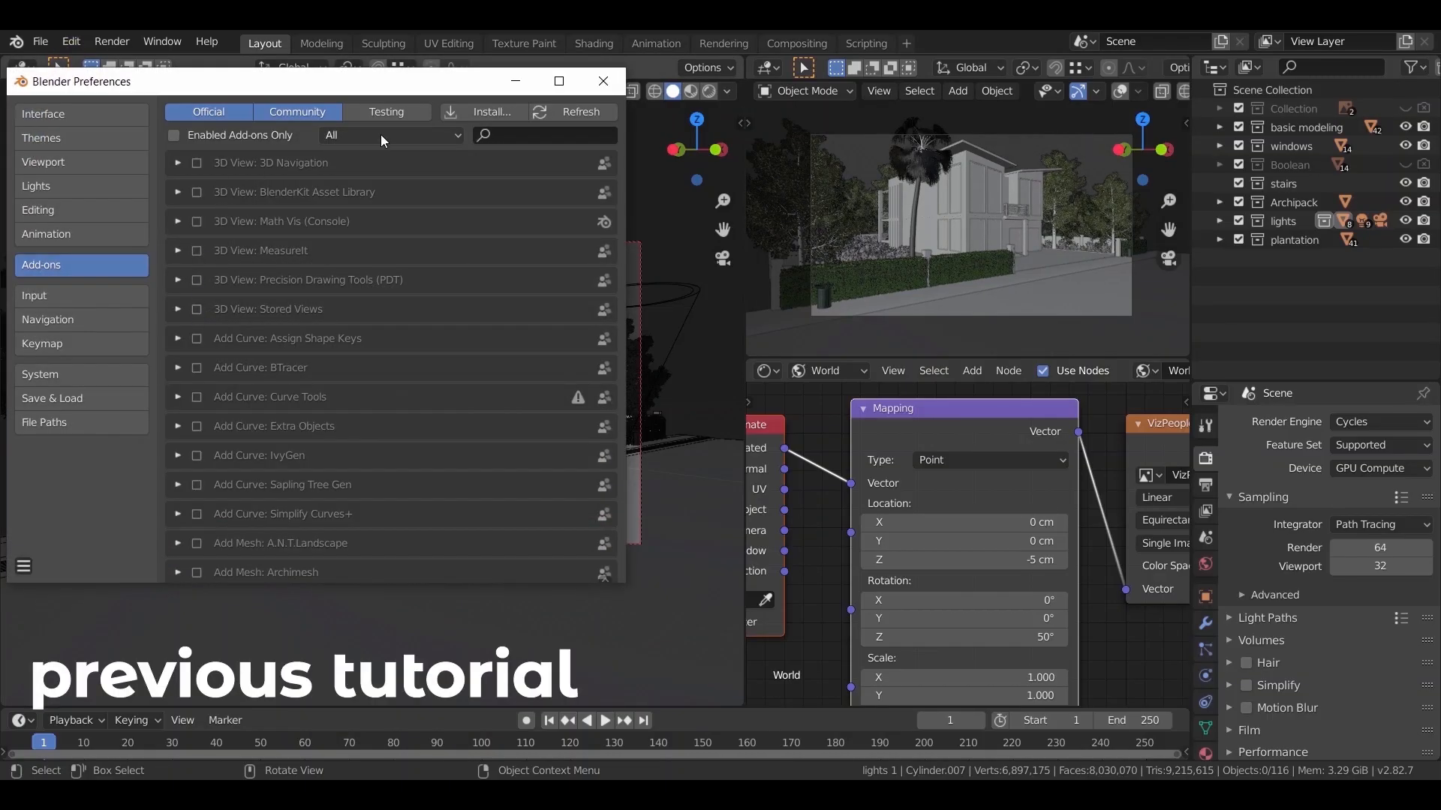
click(517, 137)
text(b)
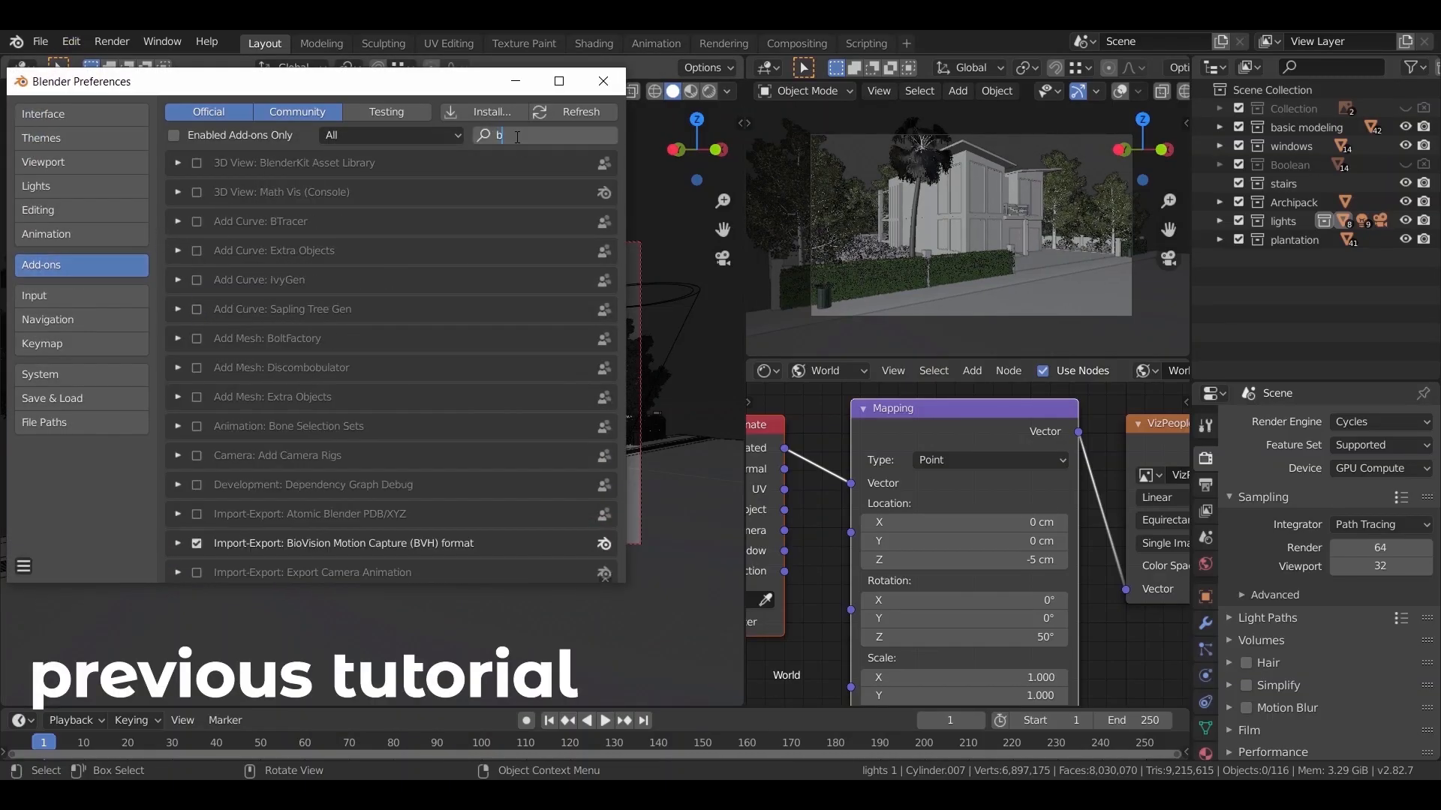
text(lender)
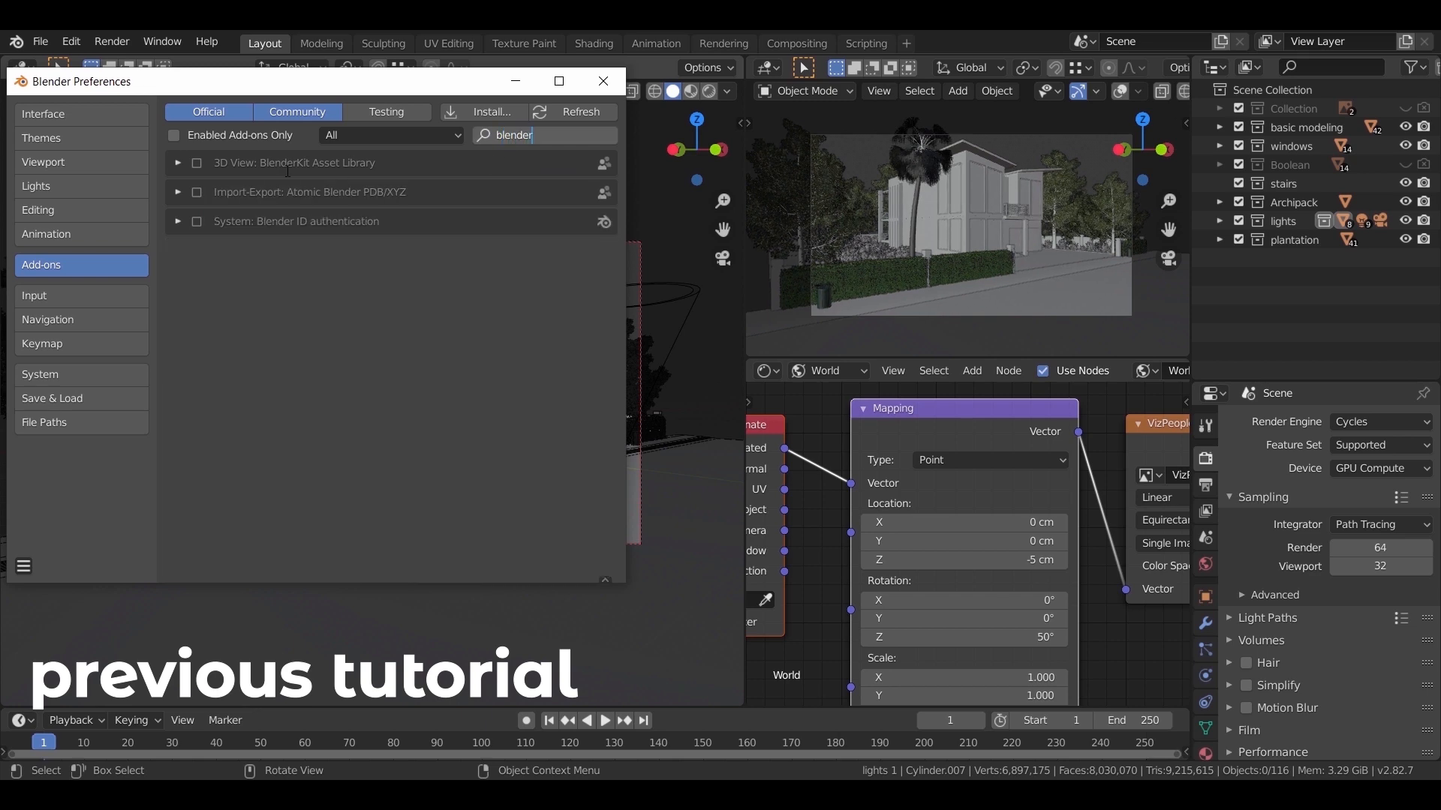
click(196, 162)
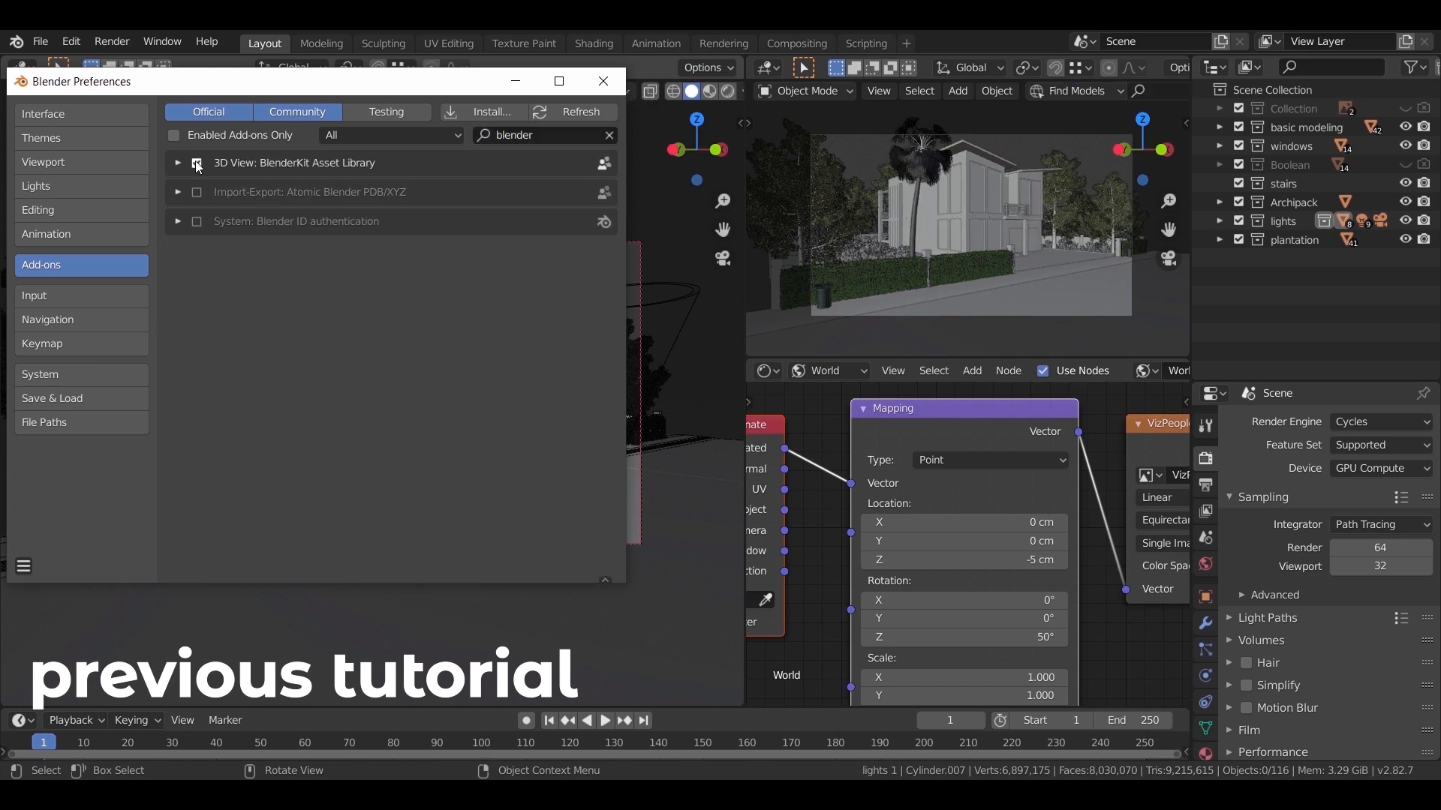
click(179, 159)
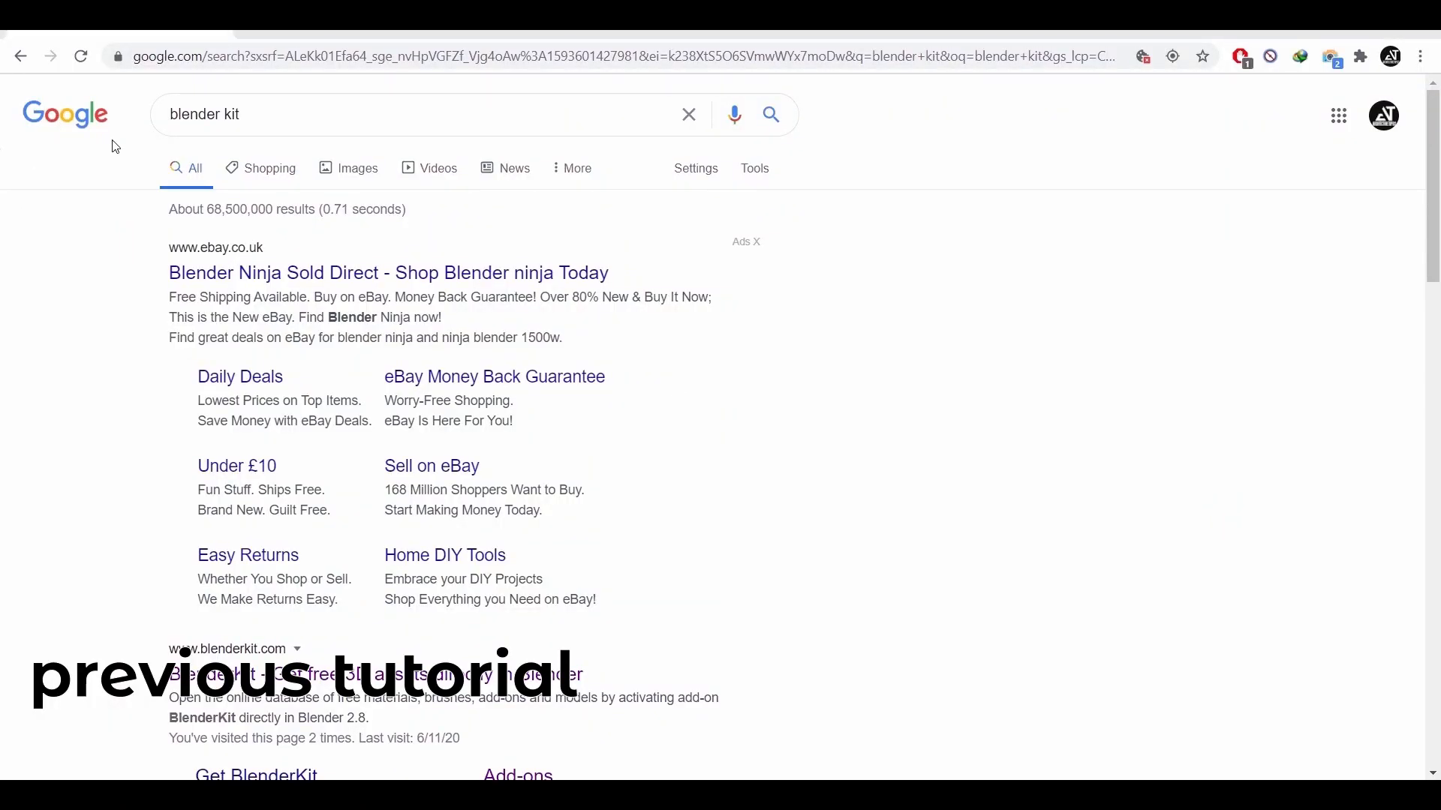
Switch to the browser, open the BlenderKit website from the search results and go to its registration page.
scroll(228, 510, down, 2)
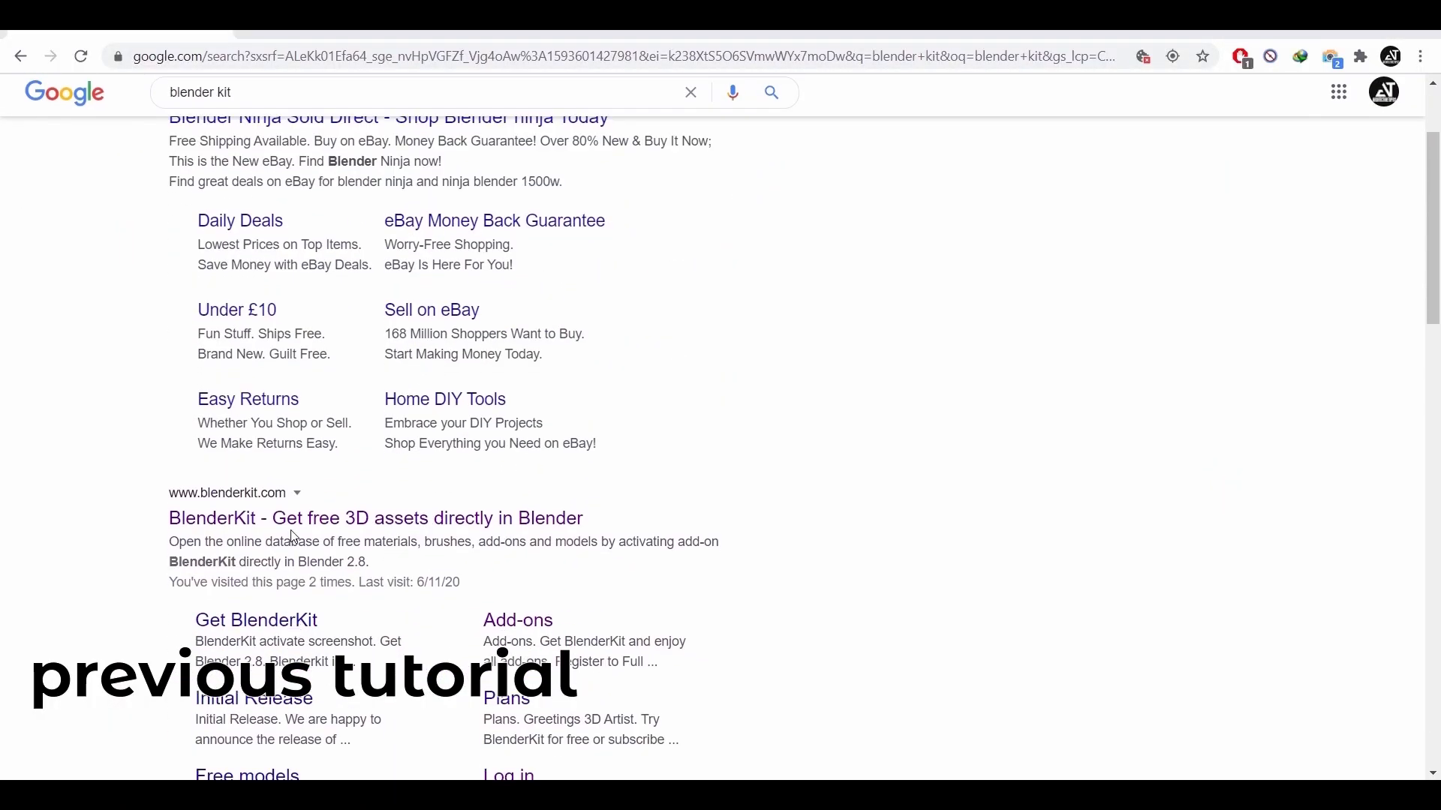
click(295, 529)
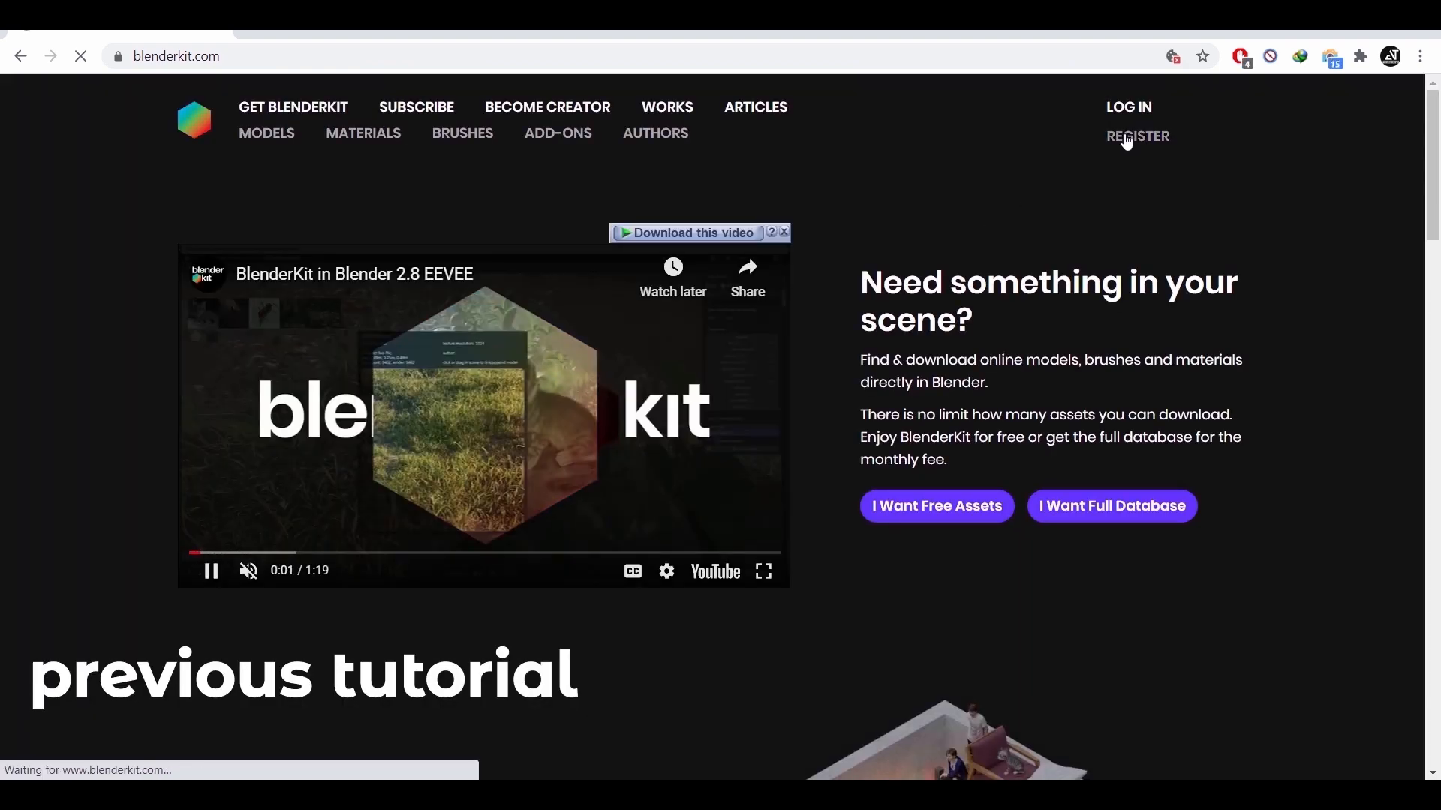
click(1128, 139)
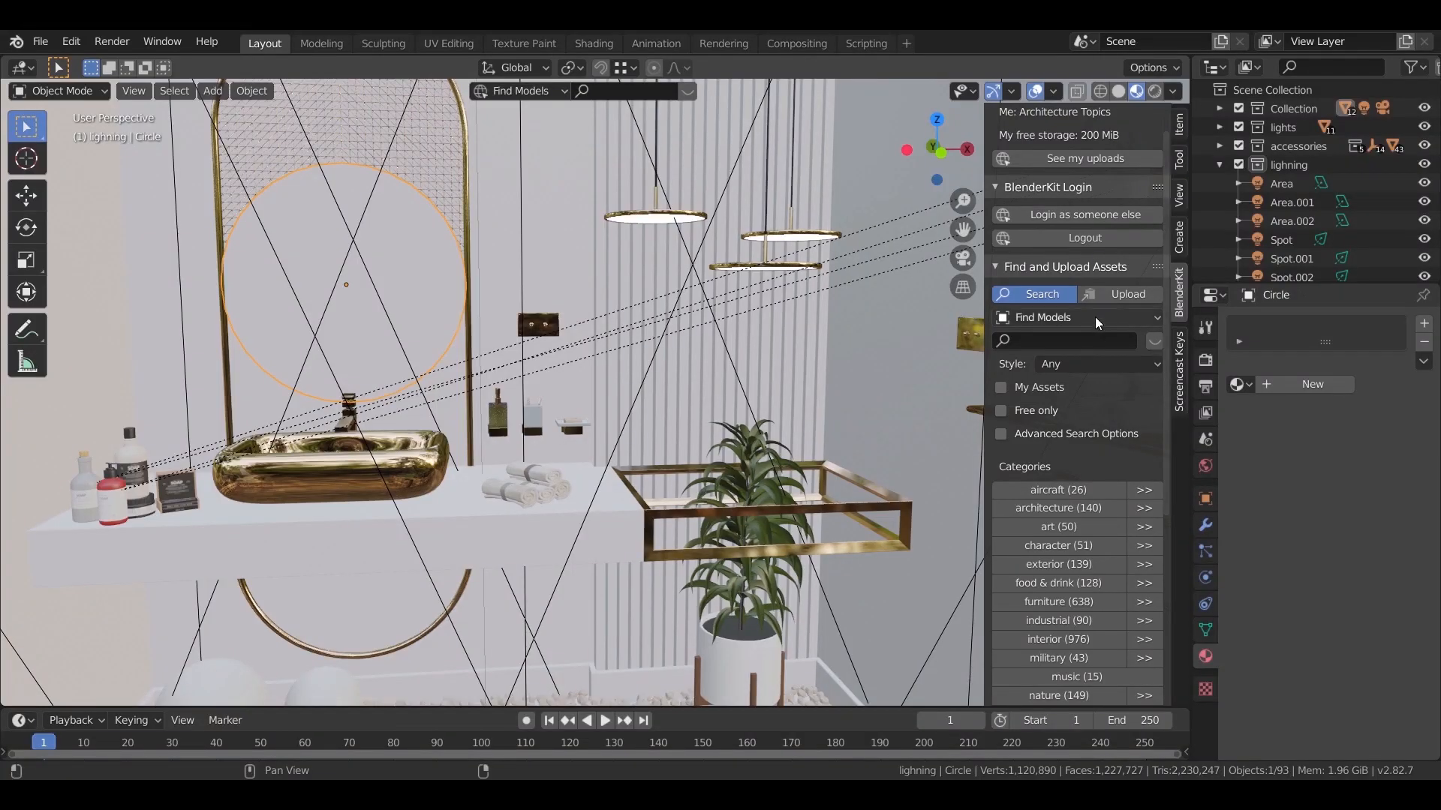
Back in Blender's bathroom scene, set the BlenderKit asset search to find materials instead of models.
click(1096, 316)
click(1081, 358)
shift+middle_drag(900, 495, 762, 319)
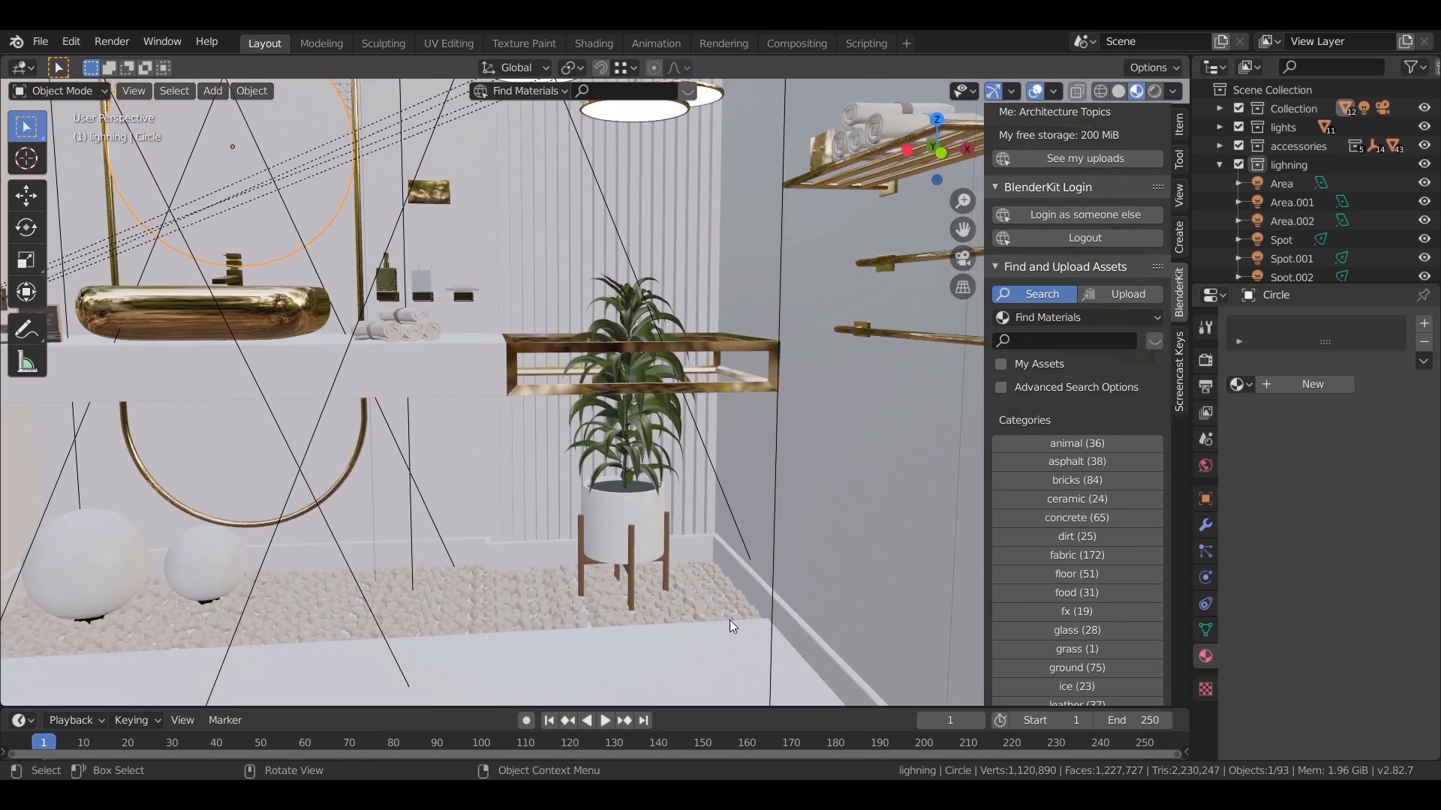
shift+middle_drag(653, 207, 697, 424)
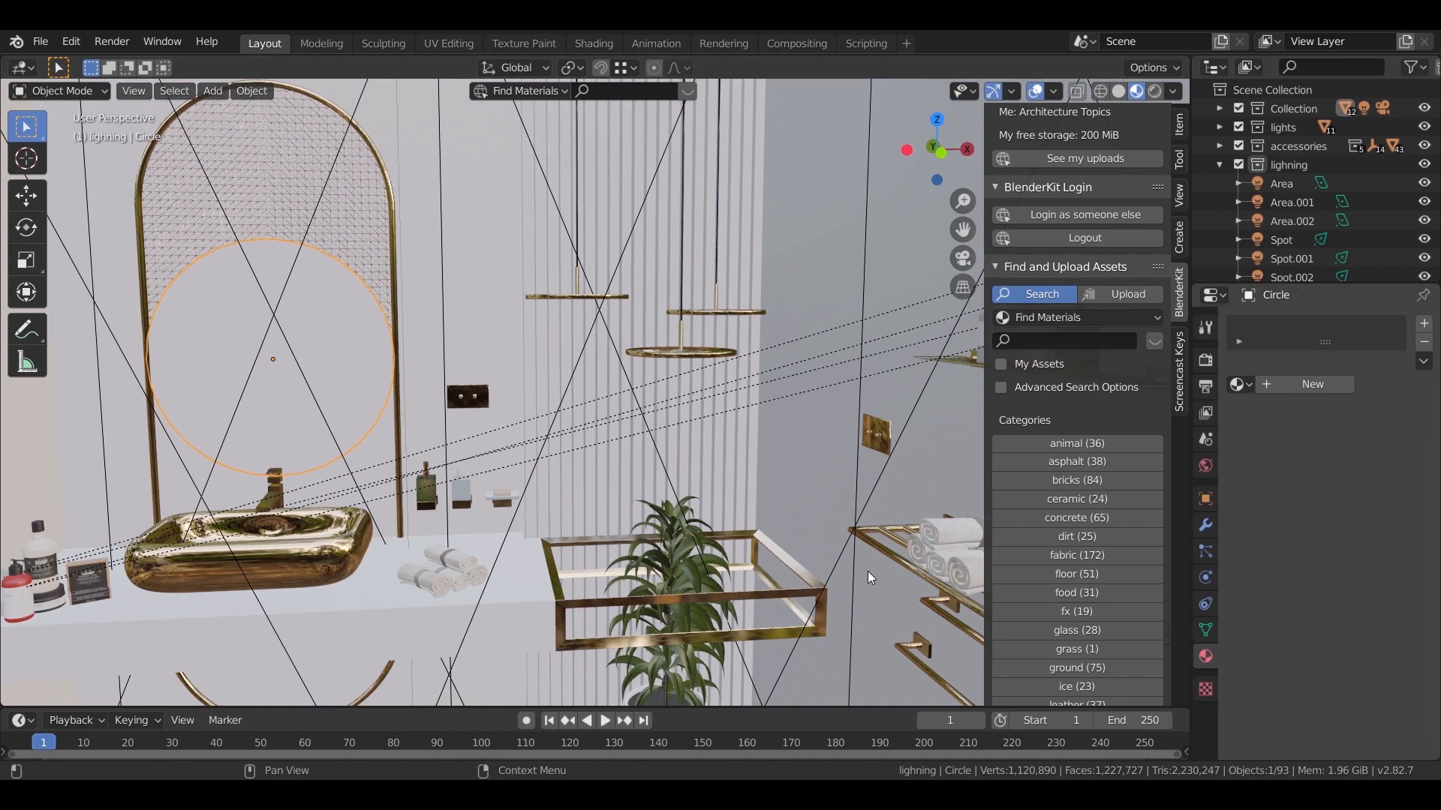
Enter Edit Mode on the bathroom's room mesh and select its wall faces on the towel-rack, slatted-panel and mirror sides.
middle_drag(839, 571, 848, 572)
shift+middle_drag(823, 544, 705, 541)
click(705, 248)
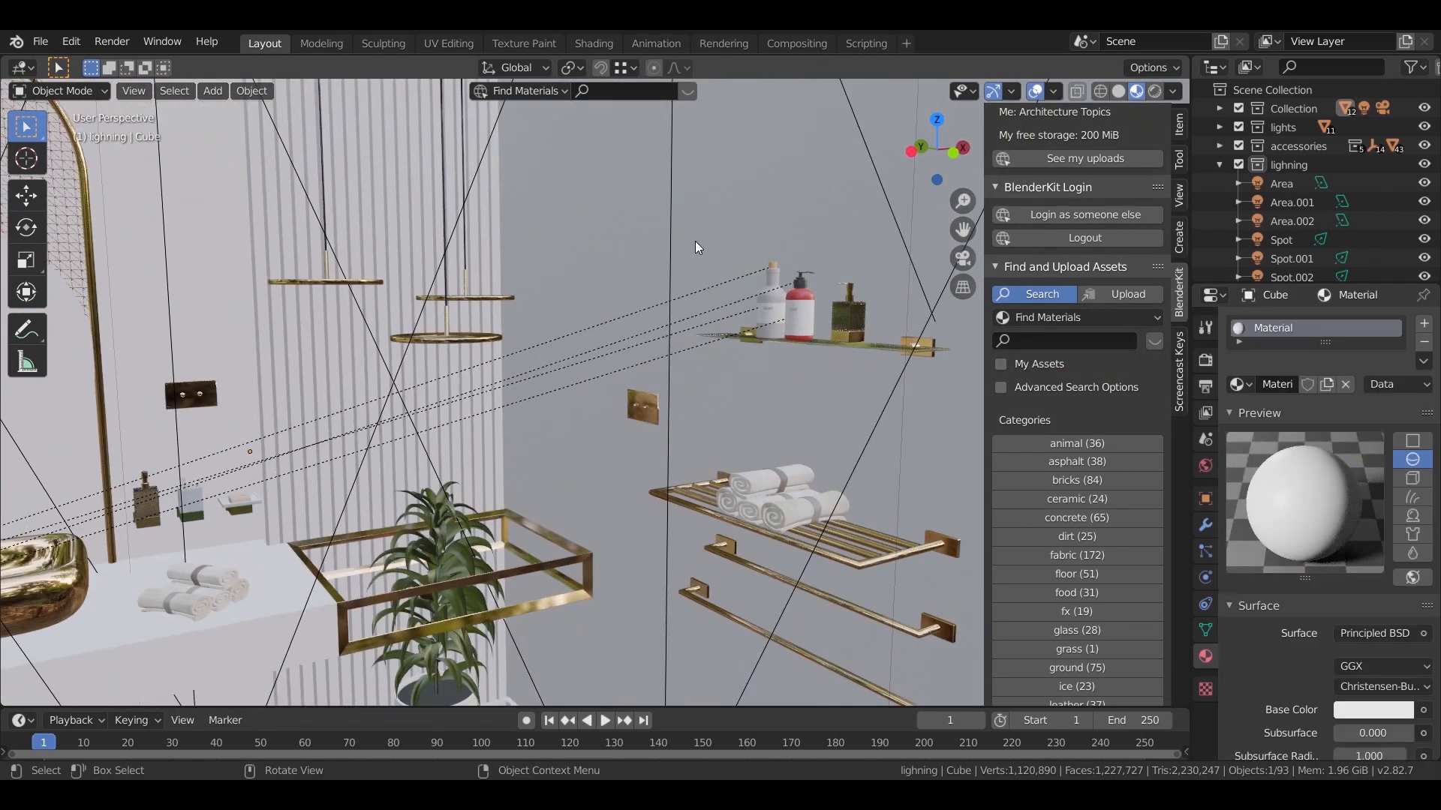
shift+middle_drag(763, 315, 603, 430)
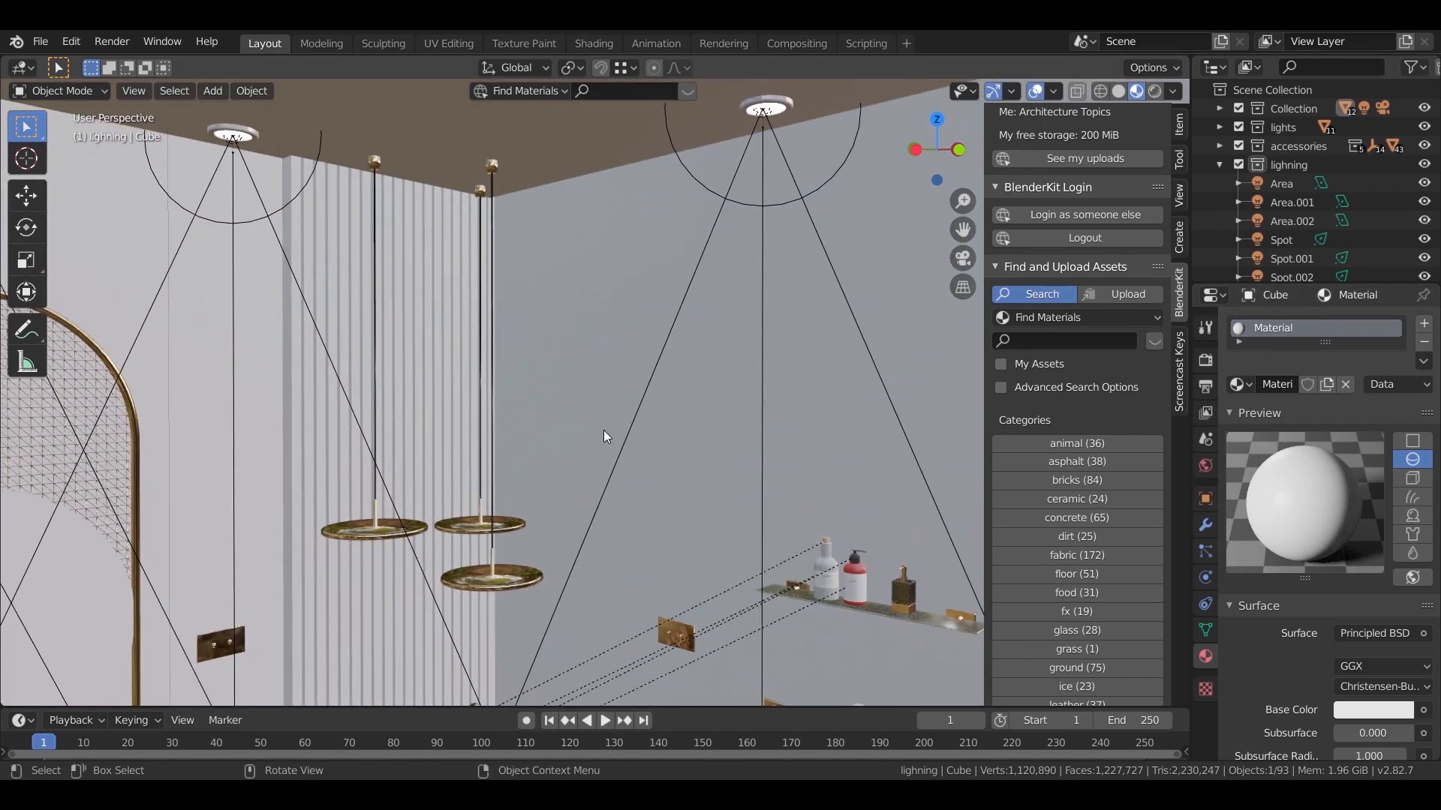
key(Tab)
click(697, 424)
shift+click(556, 388)
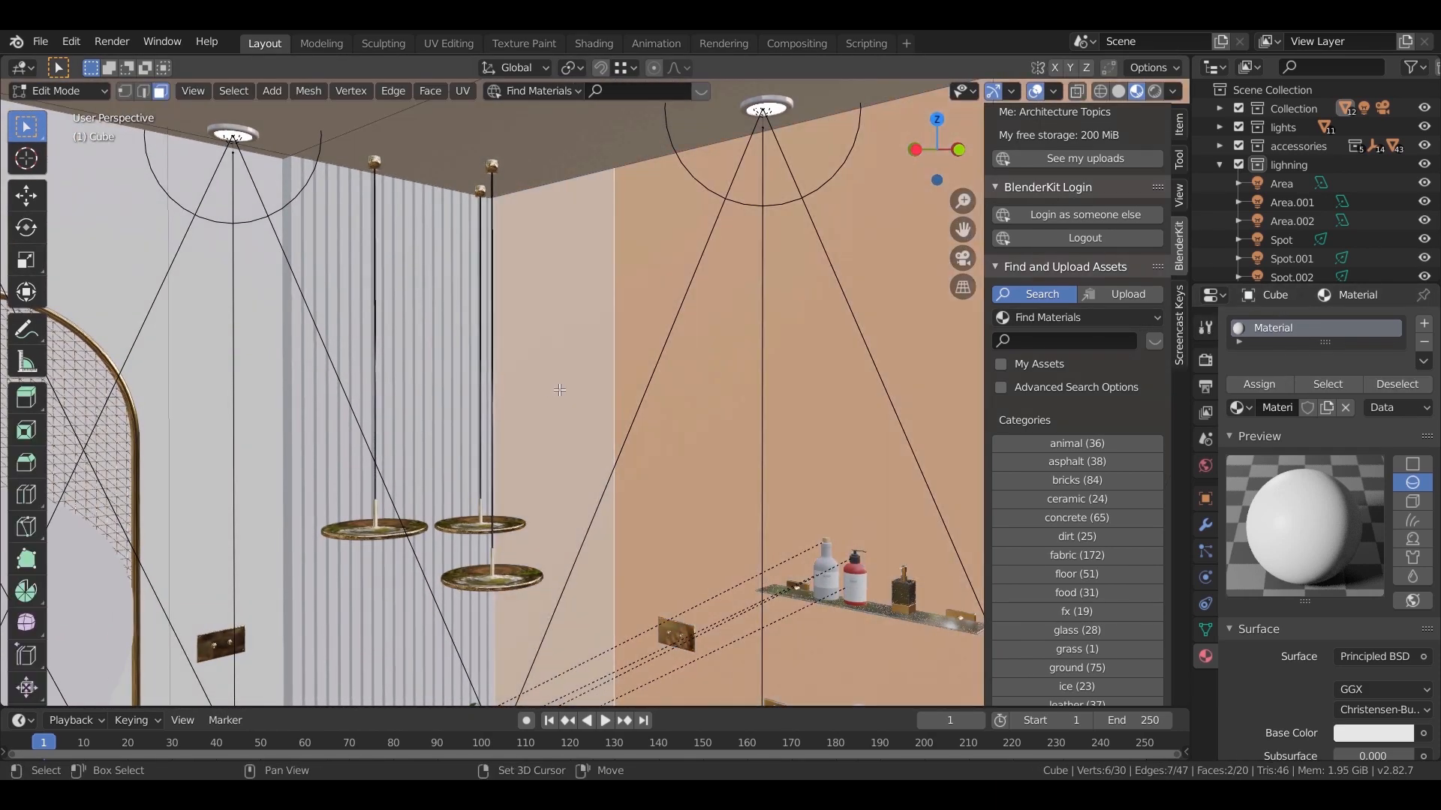
shift+click(255, 383)
middle_drag(251, 381, 170, 360)
shift+click(170, 361)
shift+click(283, 295)
middle_drag(283, 295, 31, 465)
scroll(144, 457, down, 5)
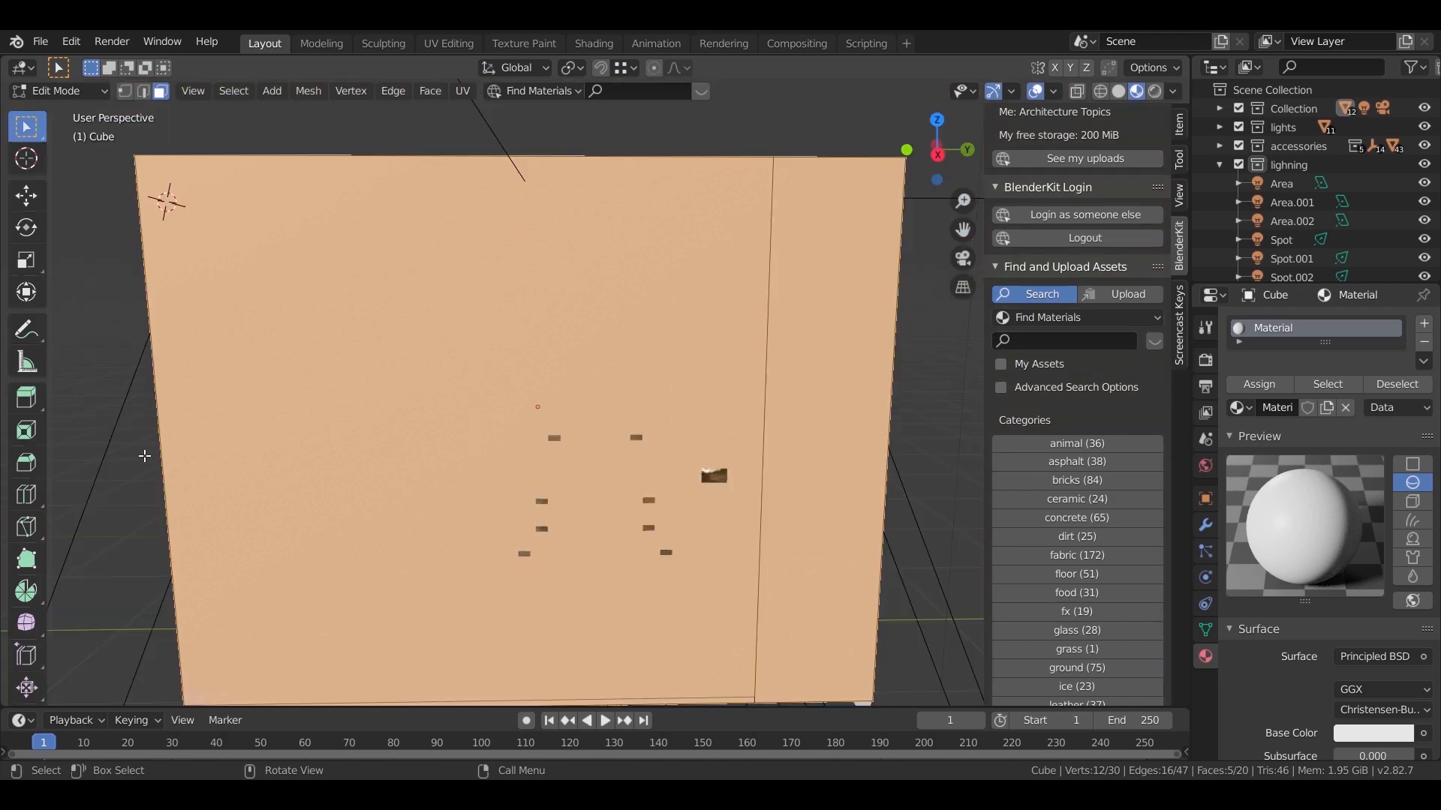
Check the room mesh in other shading modes, add the missing wall face to the selection and return to Solid view.
key(z)
click(293, 478)
mouse_move(473, 467)
middle_down()
mouse_move(352, 508)
mouse_move(501, 375)
middle_up()
middle_drag(686, 222, 442, 231)
shift+click(654, 522)
mouse_move(653, 523)
middle_down()
mouse_move(570, 525)
mouse_move(642, 542)
mouse_move(630, 533)
middle_up()
key(z)
click(753, 537)
scroll(743, 536, up, 6)
mouse_move(736, 534)
middle_down()
mouse_move(759, 511)
mouse_move(65, 511)
mouse_move(195, 513)
middle_up()
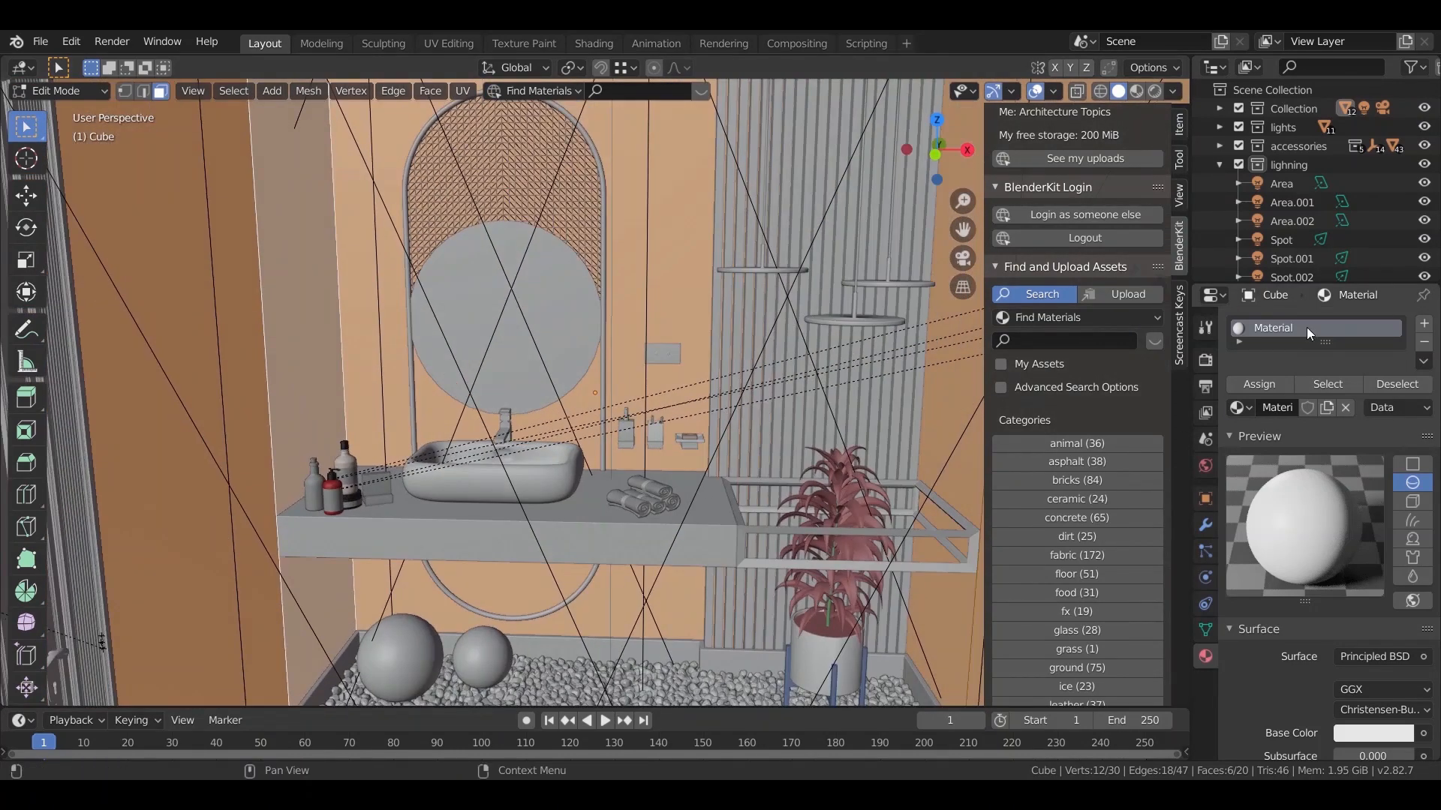
Add a second material slot to the room mesh with a new material named marble light.
click(1425, 324)
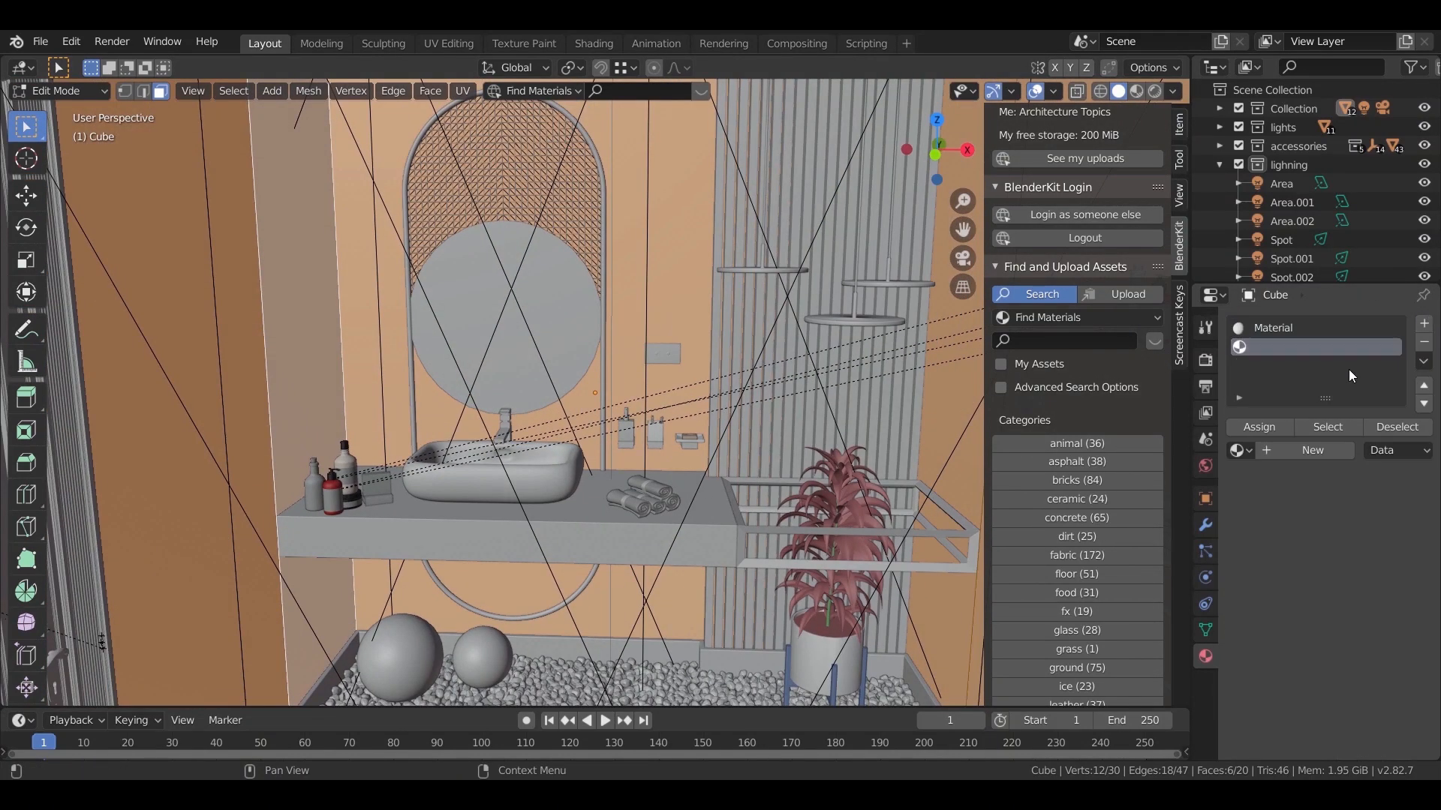
click(1298, 450)
click(1284, 453)
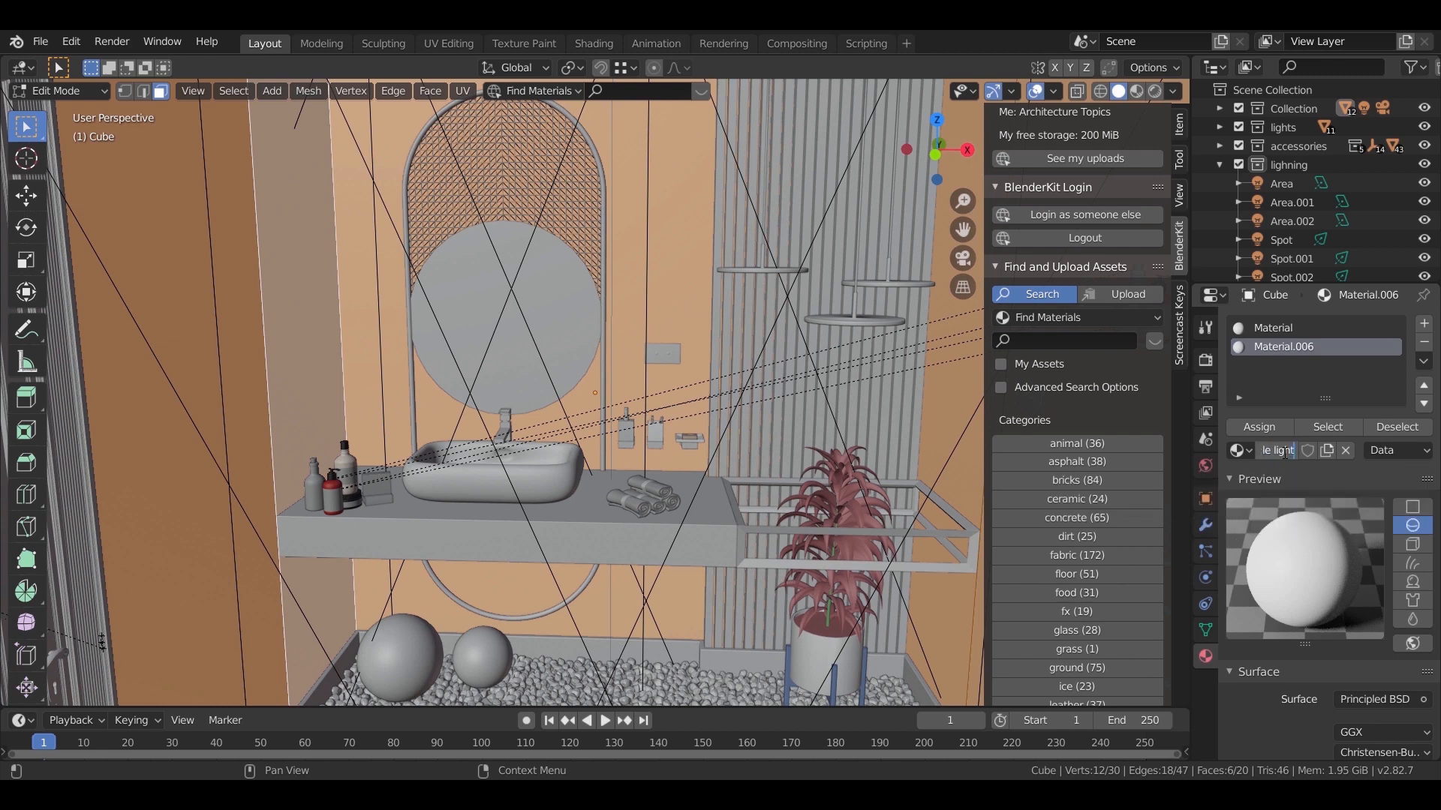
Select the room's floor faces, including those under the pebbles, and add a new material named marble dark in another slot.
scroll(562, 497, down, 3)
middle_drag(563, 497, 600, 381)
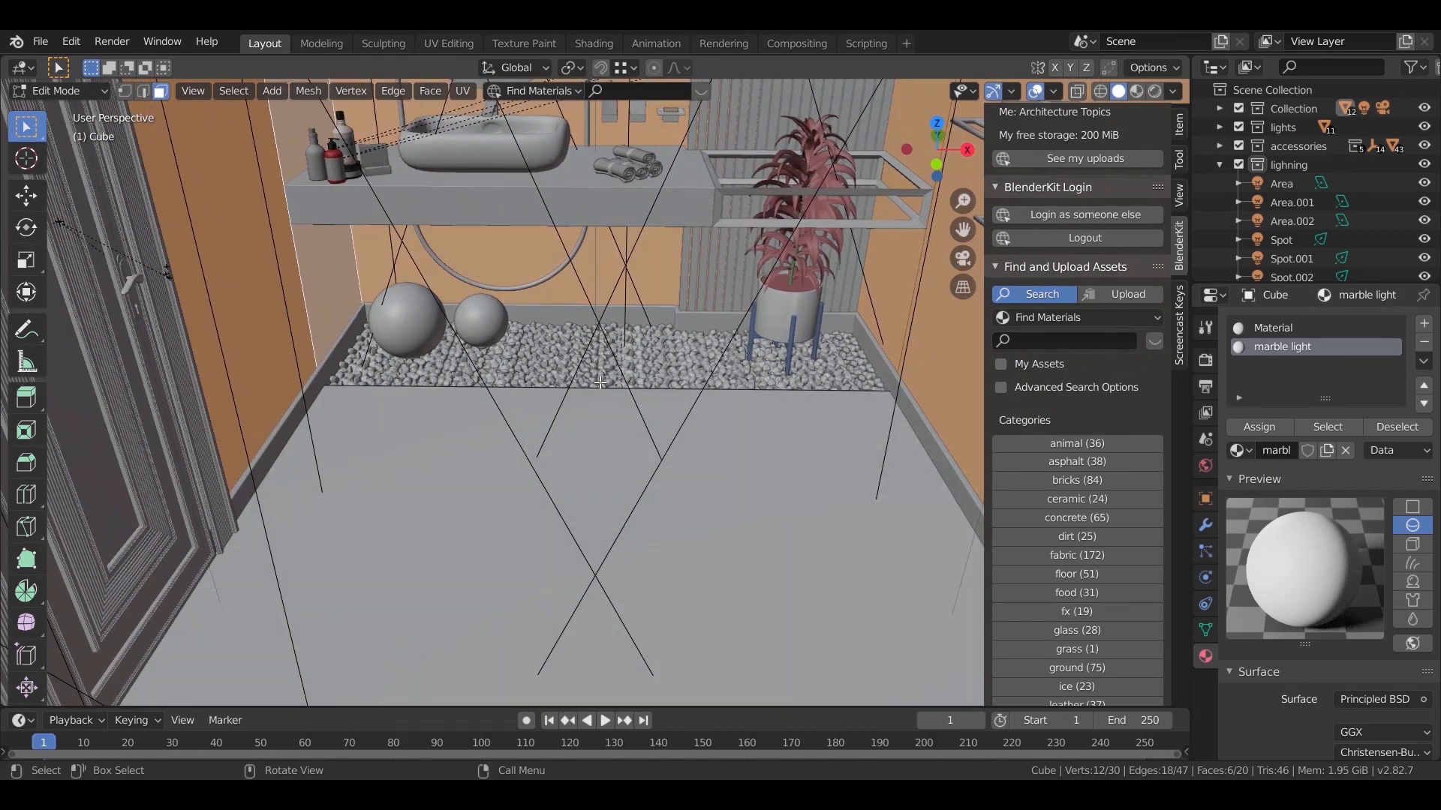
click(600, 469)
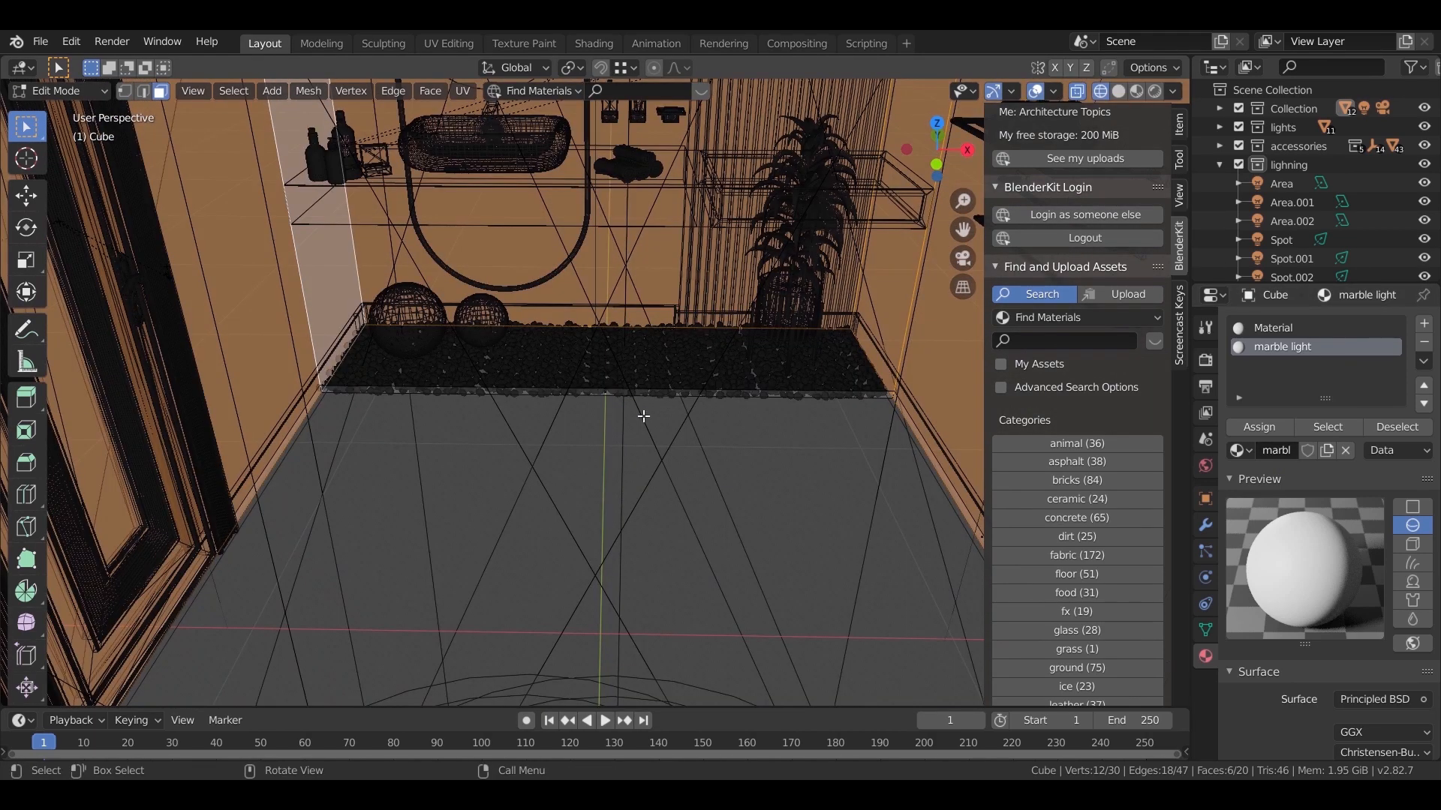
drag(617, 460, 608, 491)
middle_drag(603, 448, 619, 407)
drag(616, 375, 569, 609)
click(598, 488)
scroll(623, 556, up, 2)
drag(620, 547, 557, 683)
middle_drag(621, 484, 622, 355)
shift+drag(621, 356, 599, 398)
middle_drag(605, 398, 720, 386)
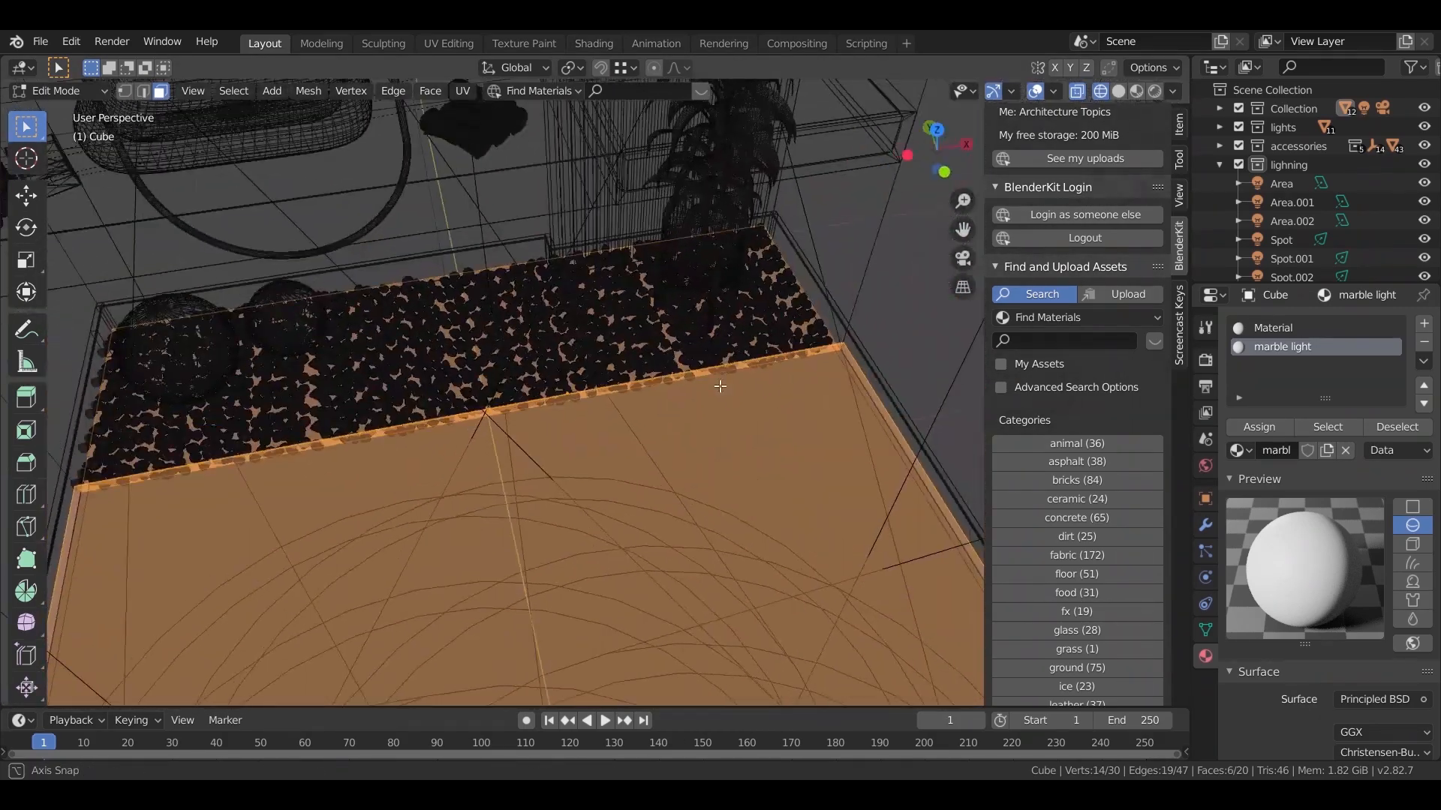
click(1423, 324)
click(1302, 451)
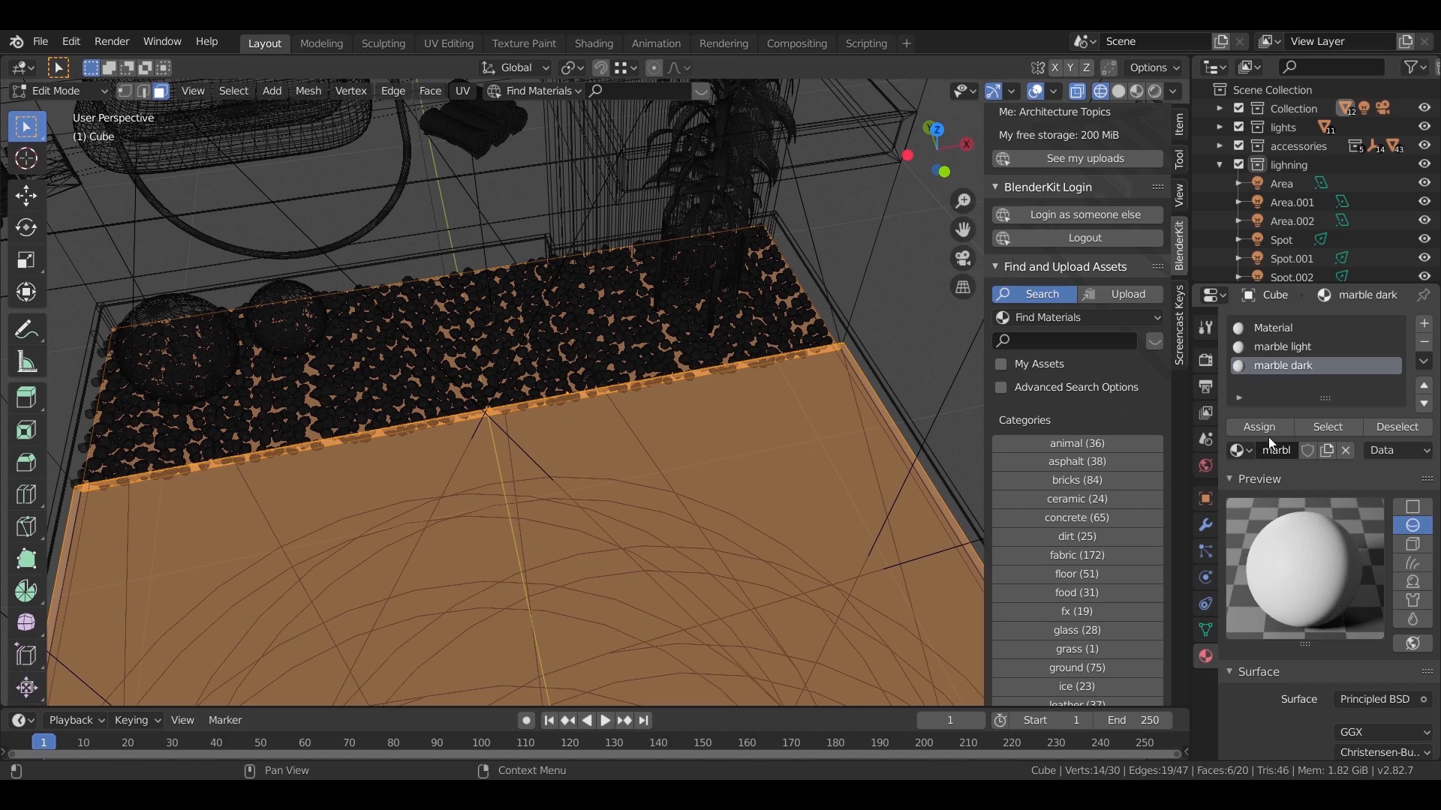
Leave Edit Mode and give the baseboard around the room the existing marble dark material.
key(Tab)
click(875, 381)
middle_drag(875, 382, 818, 405)
click(1236, 384)
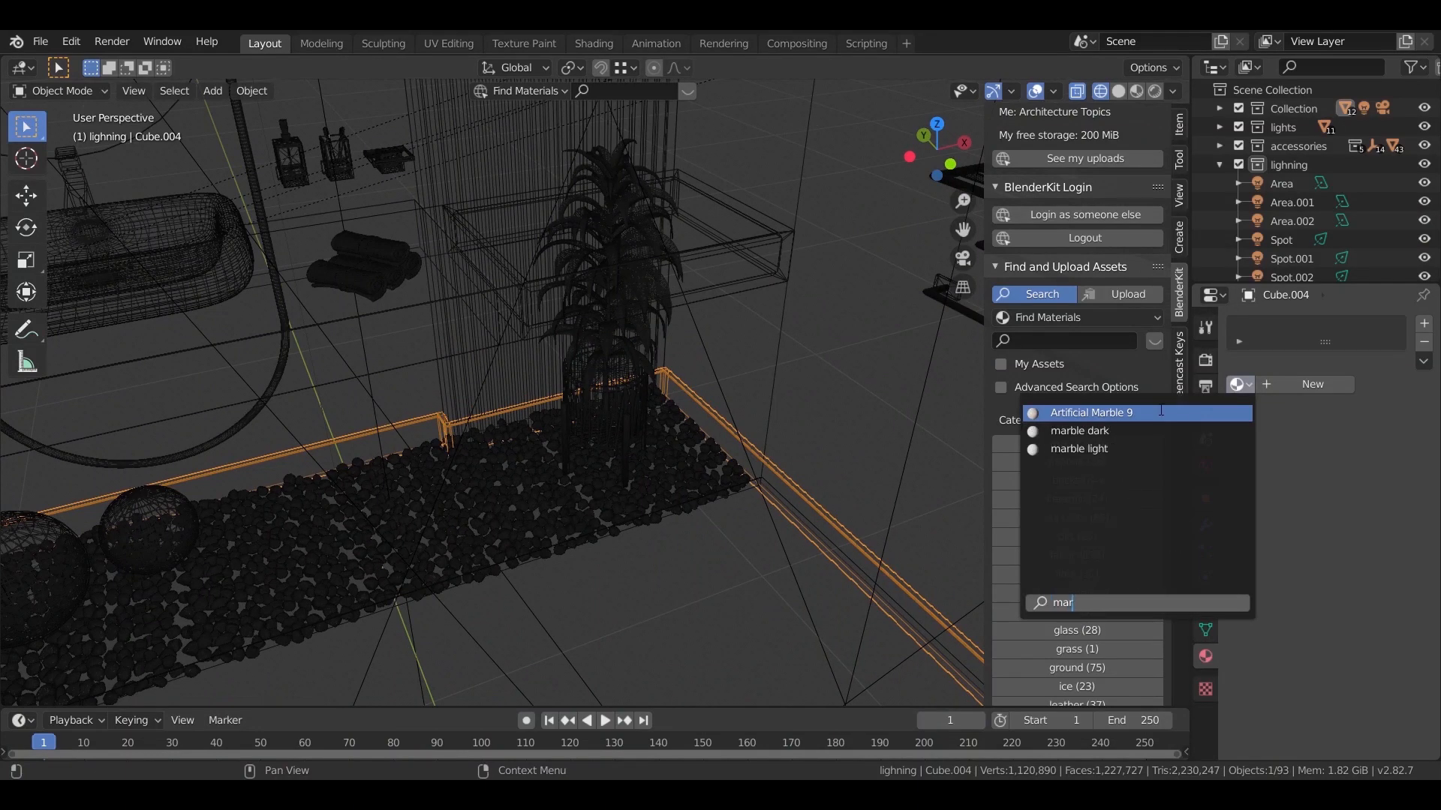
click(1133, 431)
Switch the viewport to Material Preview and give the washbasin countertop the existing marble light material.
mouse_move(976, 443)
middle_down()
mouse_move(575, 498)
mouse_move(447, 459)
mouse_move(578, 443)
middle_up()
key(z)
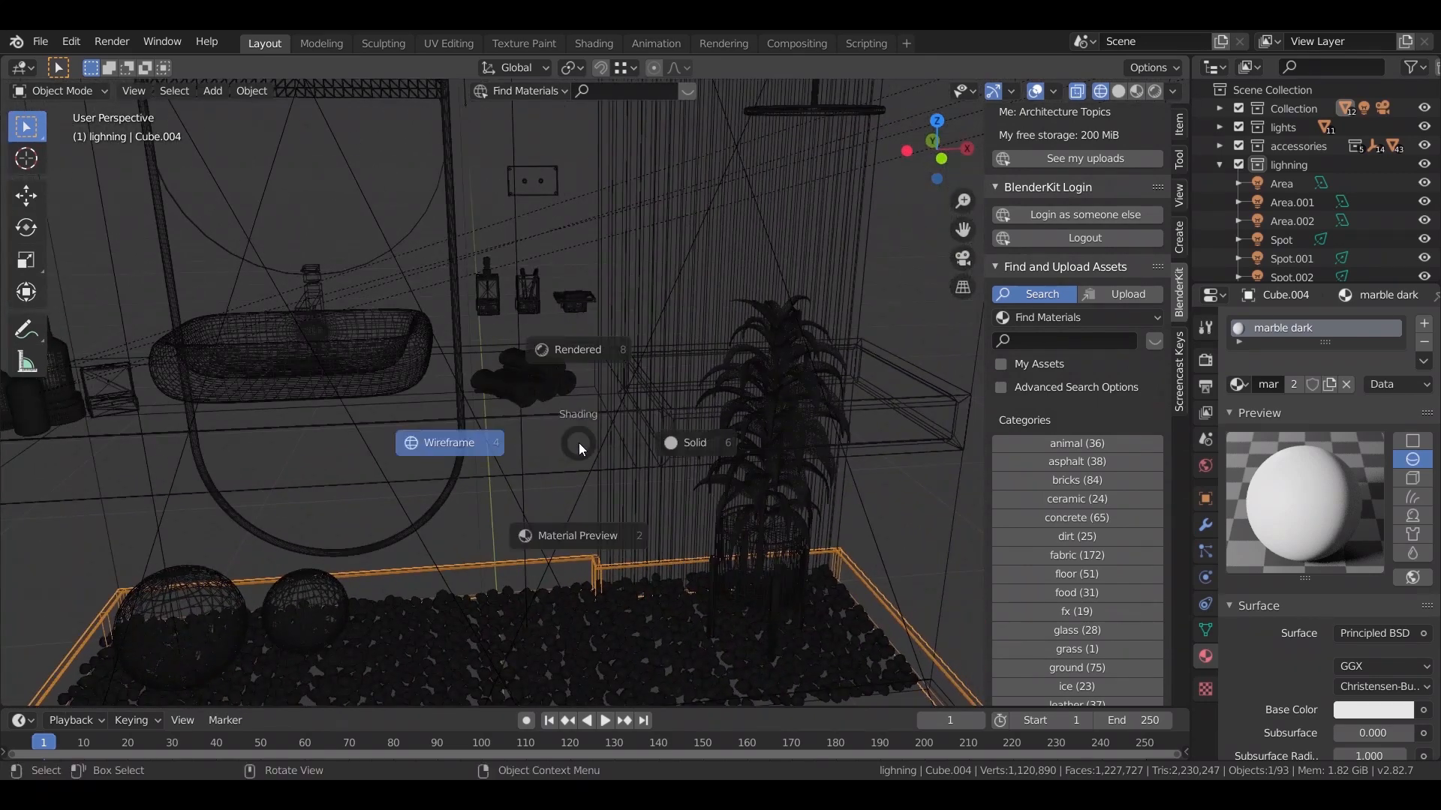
click(609, 555)
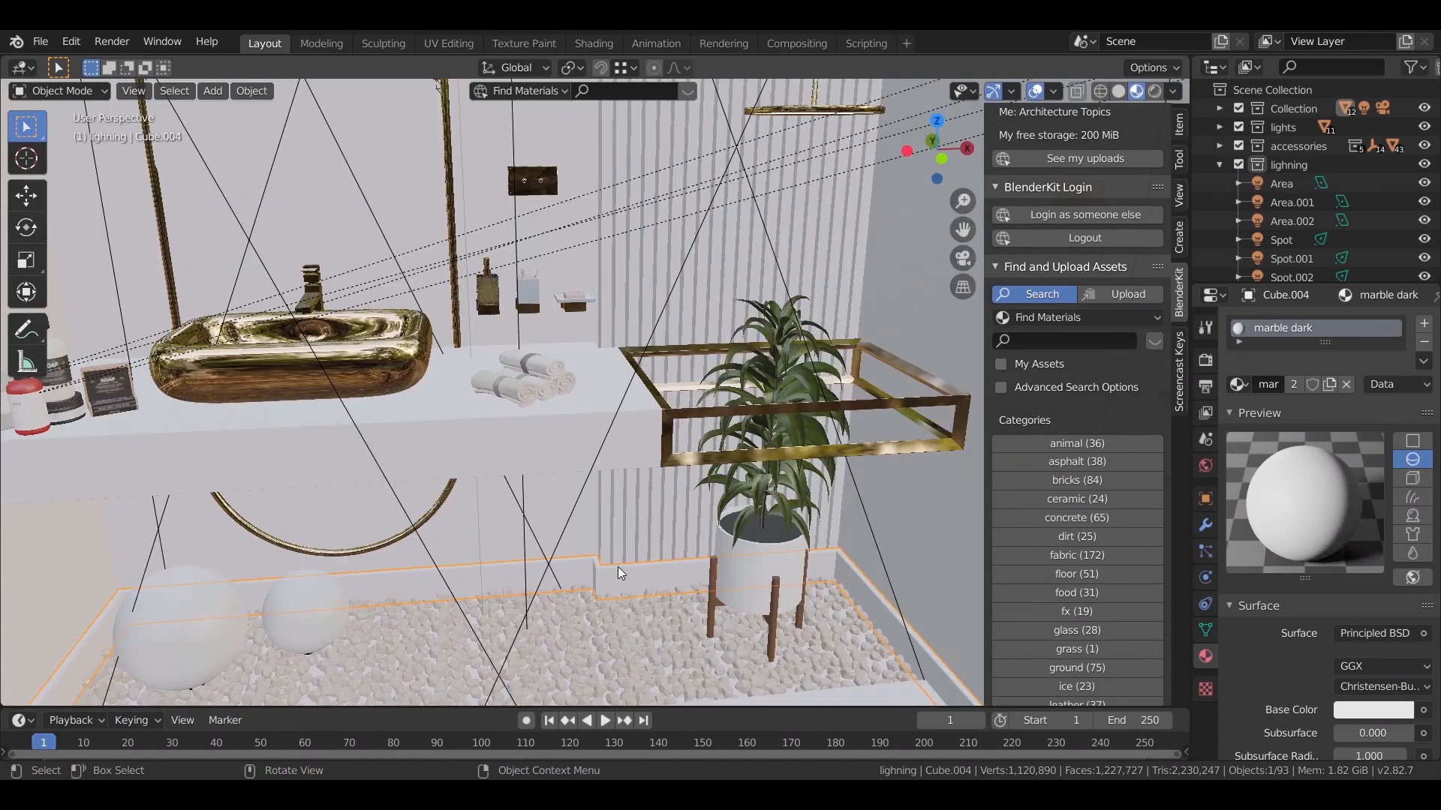
middle_drag(660, 416, 486, 395)
click(486, 394)
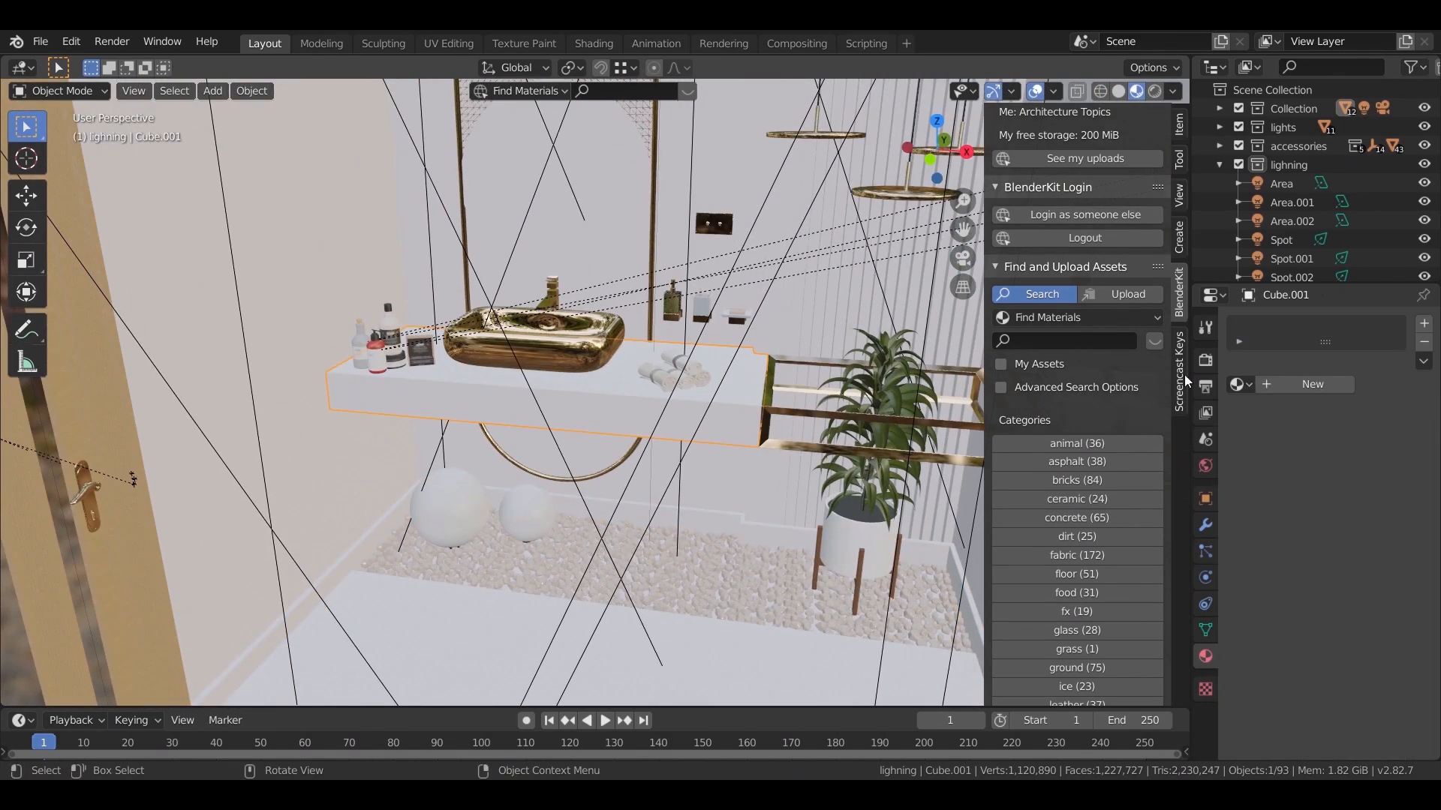
click(1240, 385)
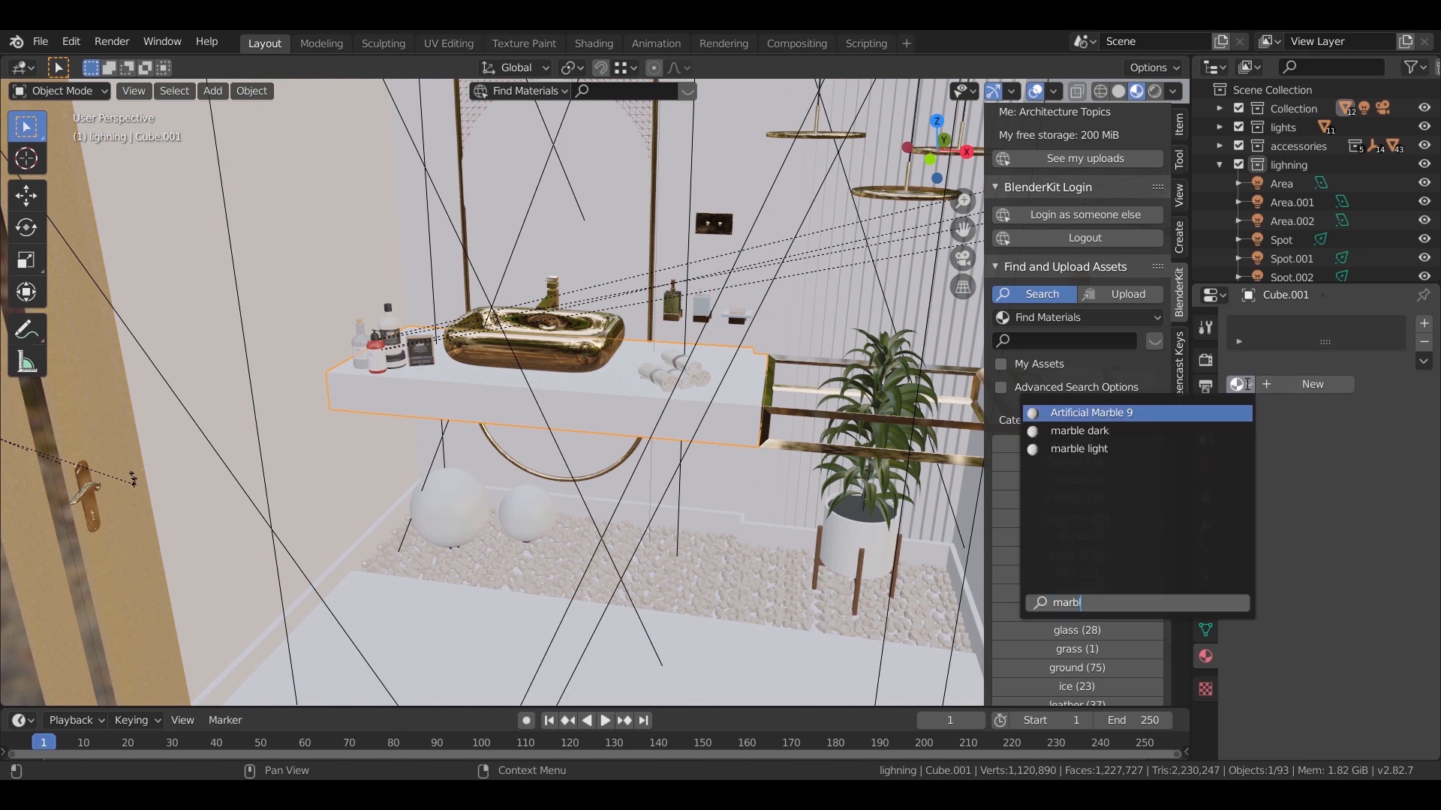
click(1156, 449)
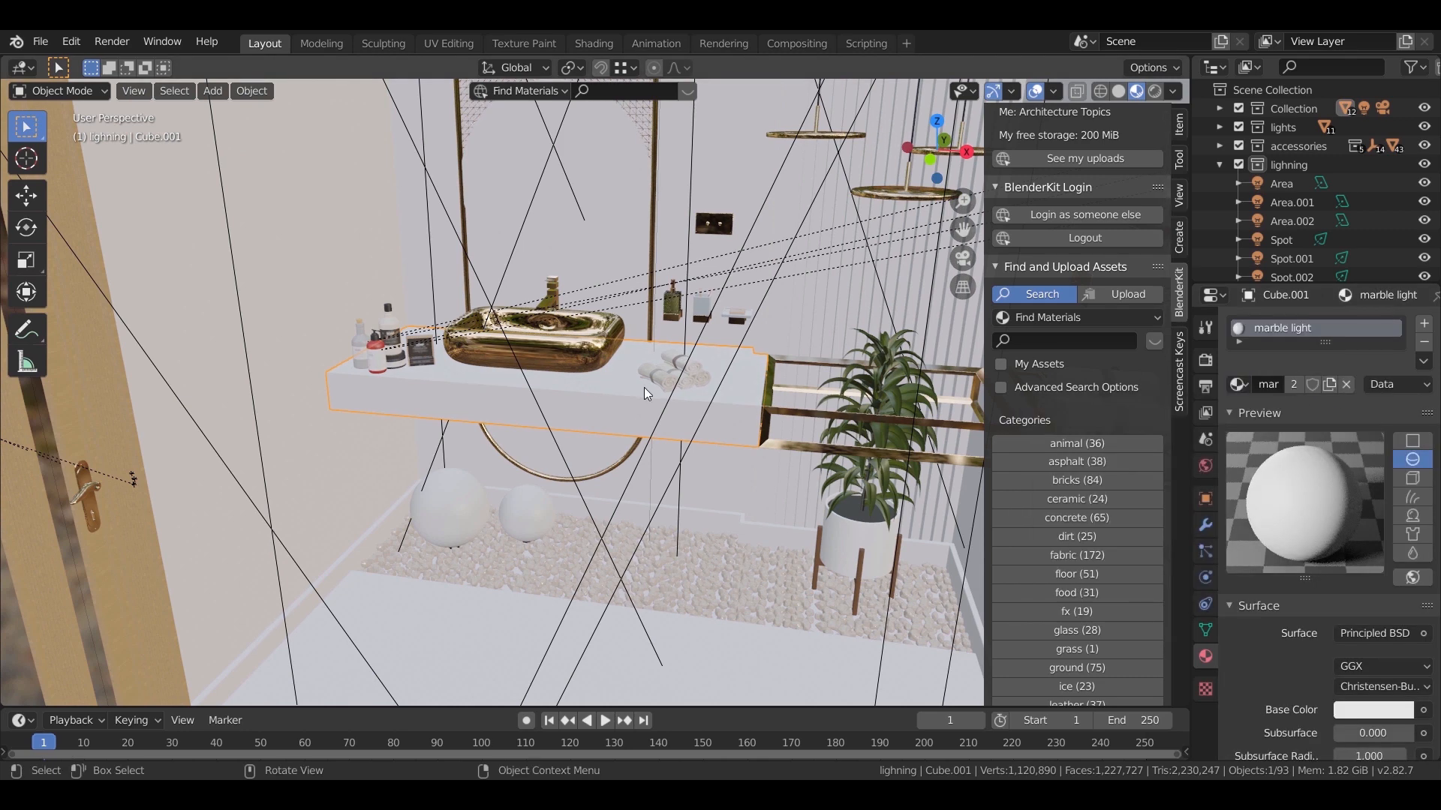
Select the room mesh, search the BlenderKit materials for marble and browse on to the Artificial Marble 9 preview.
middle_drag(664, 411, 764, 401)
click(723, 195)
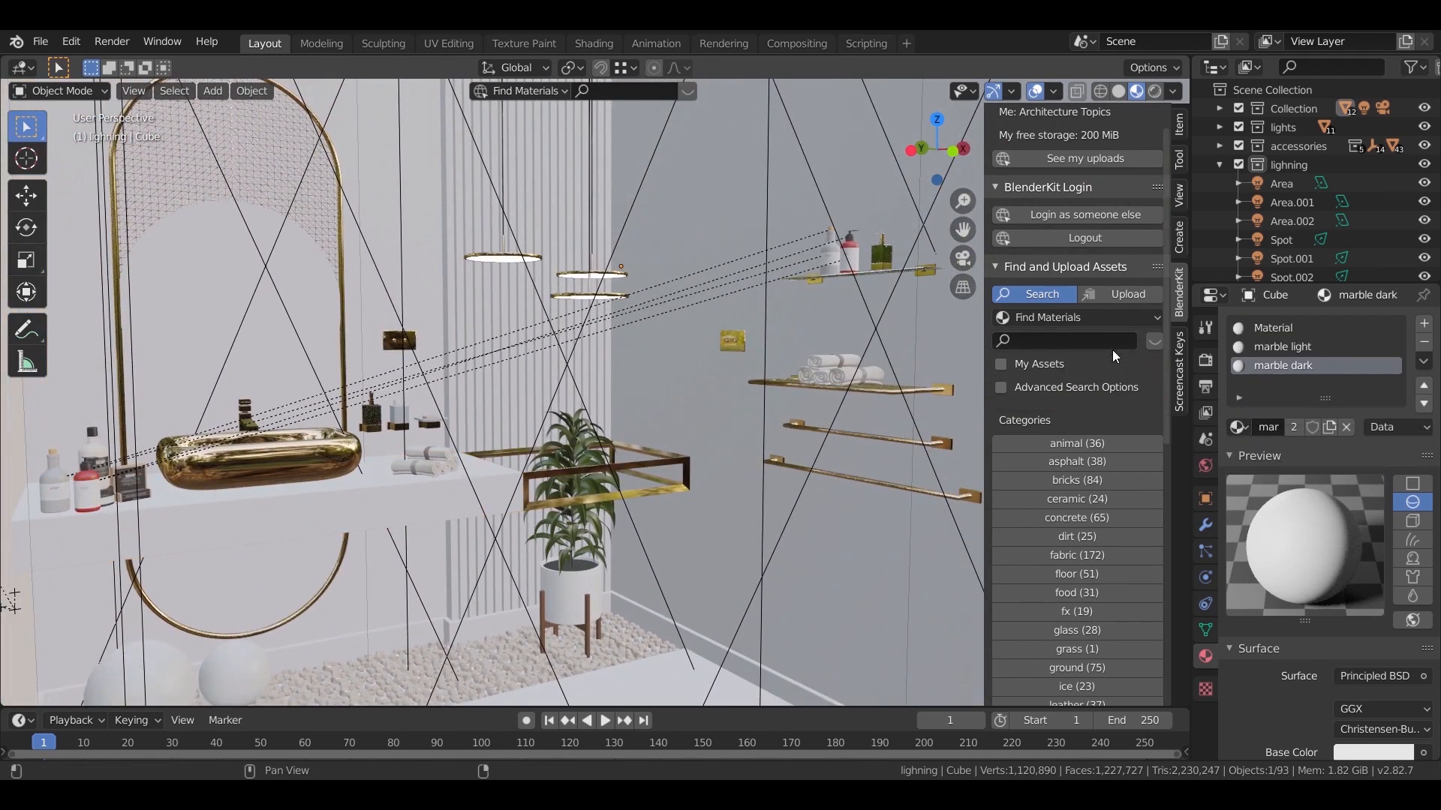
click(1083, 341)
text(marble)
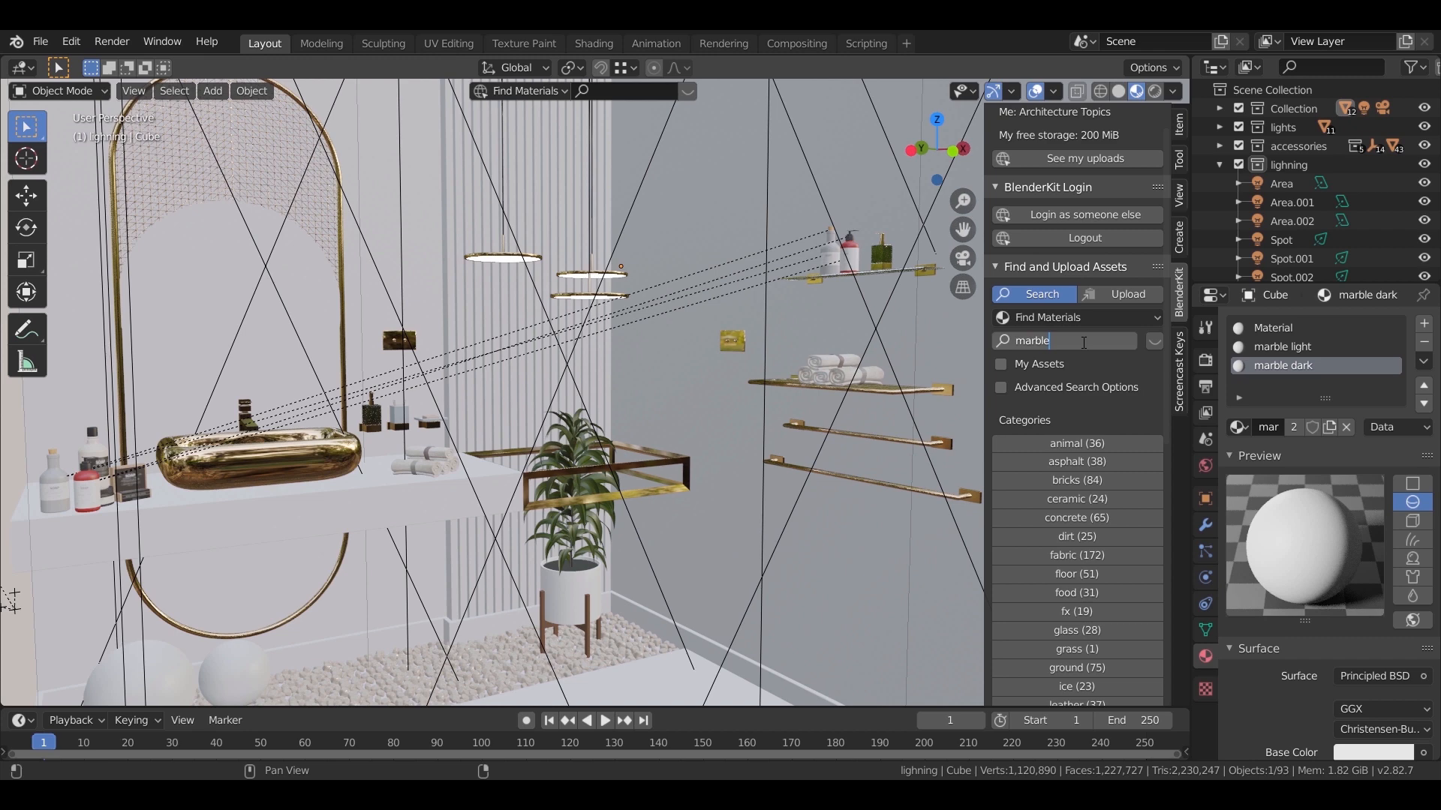
key(Return)
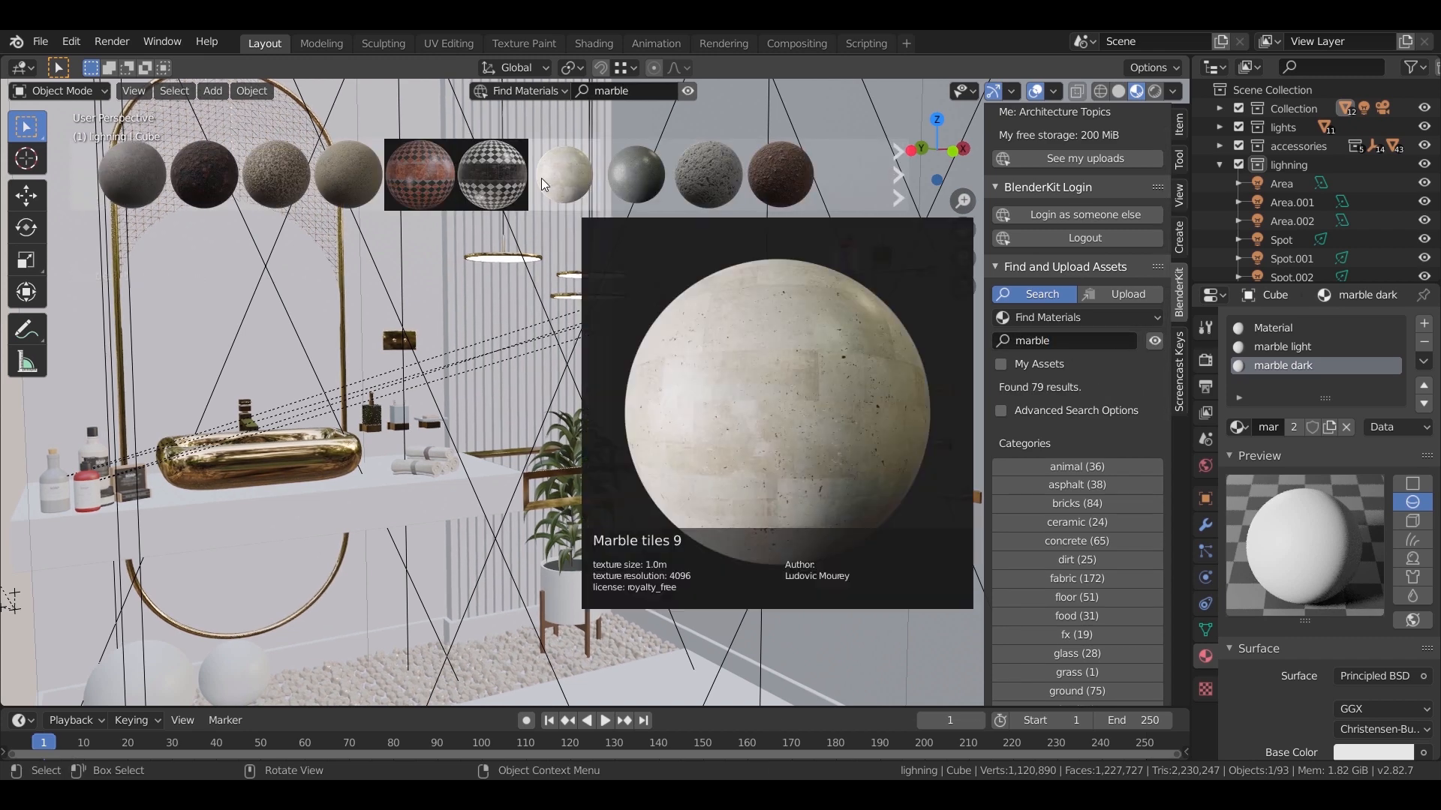
click(890, 181)
mouse_move(786, 162)
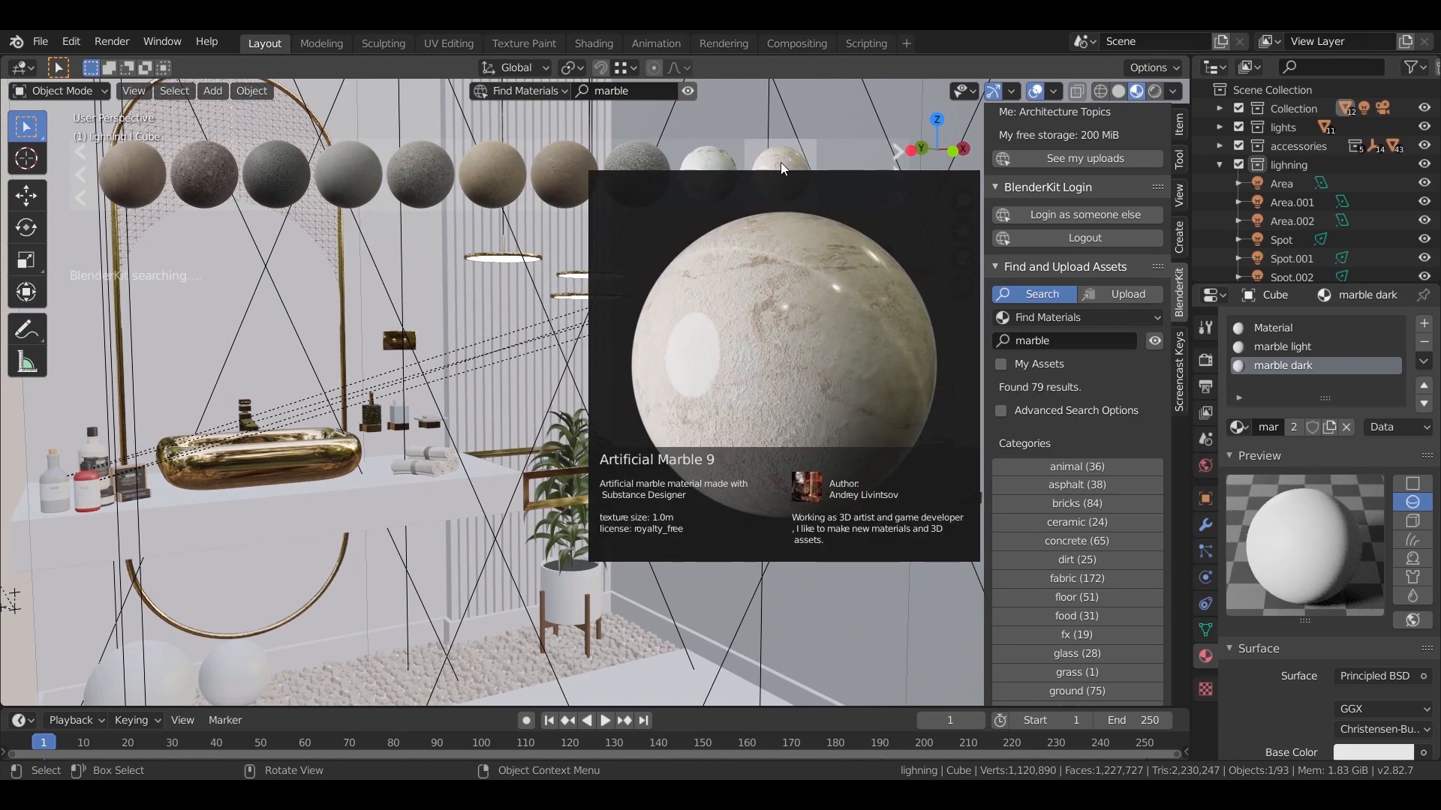
Apply the BlenderKit material Artificial Marble 9 to the room's walls and inspect the marble around the towel racks.
scroll(628, 425, up, 8)
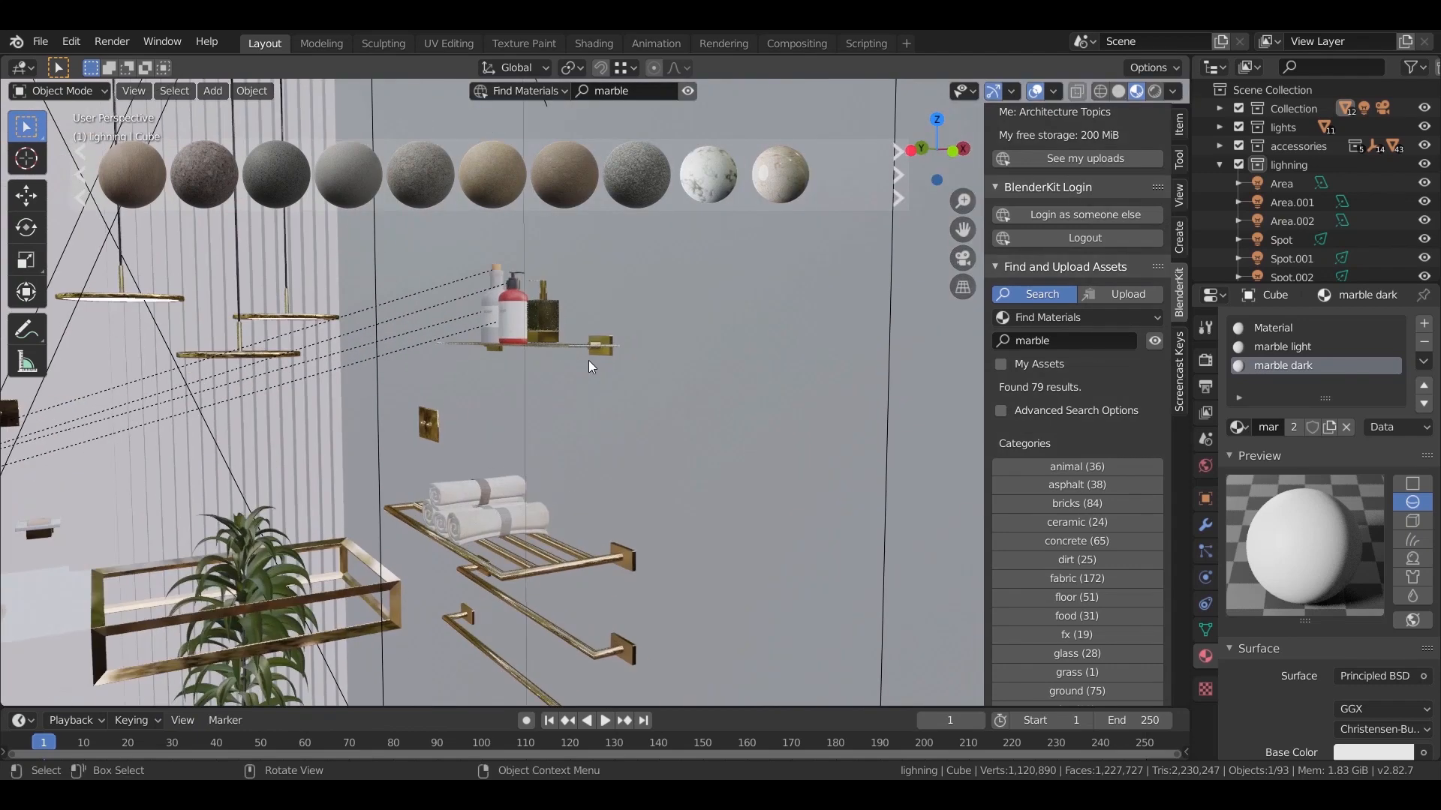
scroll(515, 383, up, 4)
drag(785, 165, 857, 229)
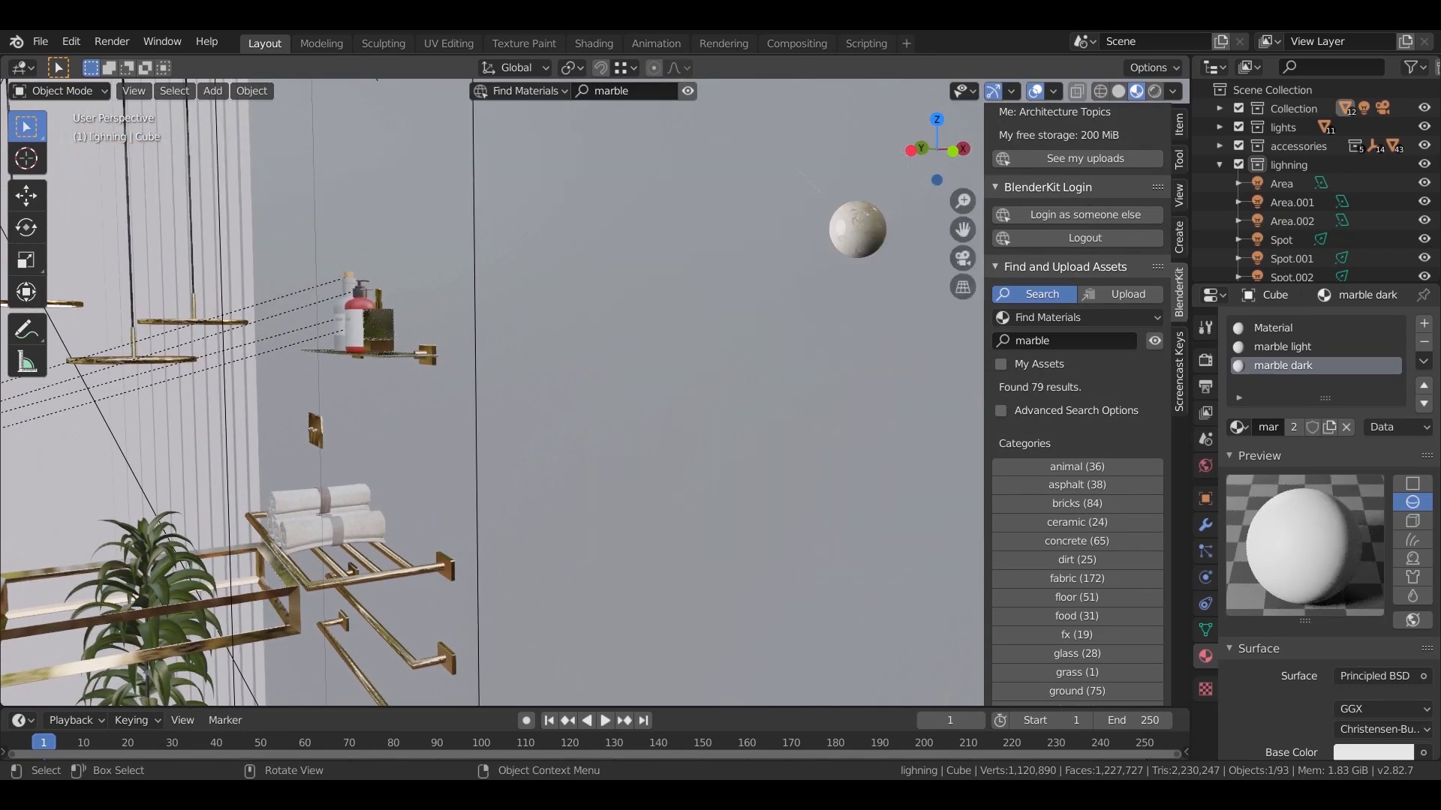
drag(854, 317, 722, 287)
scroll(677, 370, down, 6)
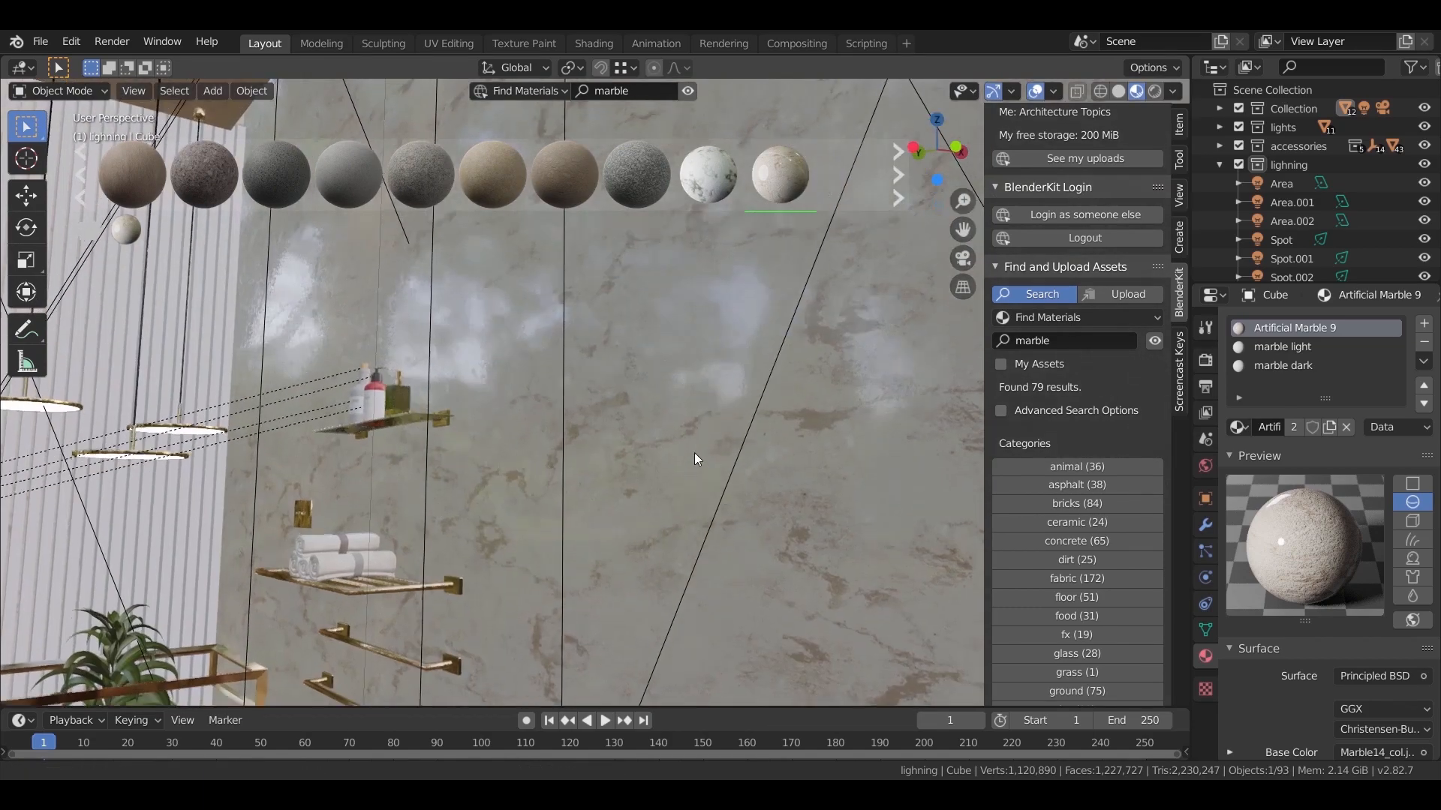
middle_drag(935, 490, 745, 447)
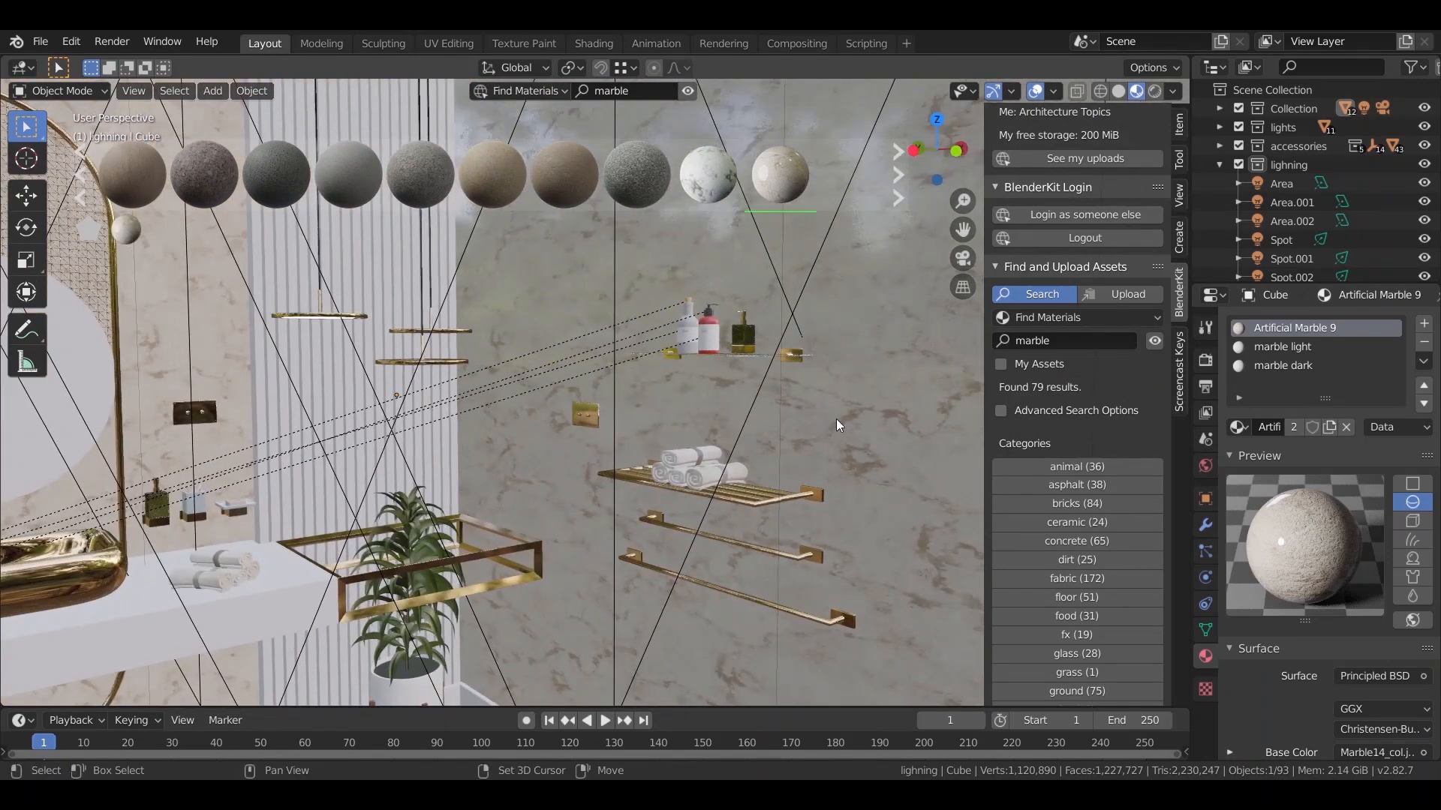
middle_drag(842, 417, 849, 362)
Hide the sidebar, split the 3D view vertically and turn the new area into a UV Editor.
key(n)
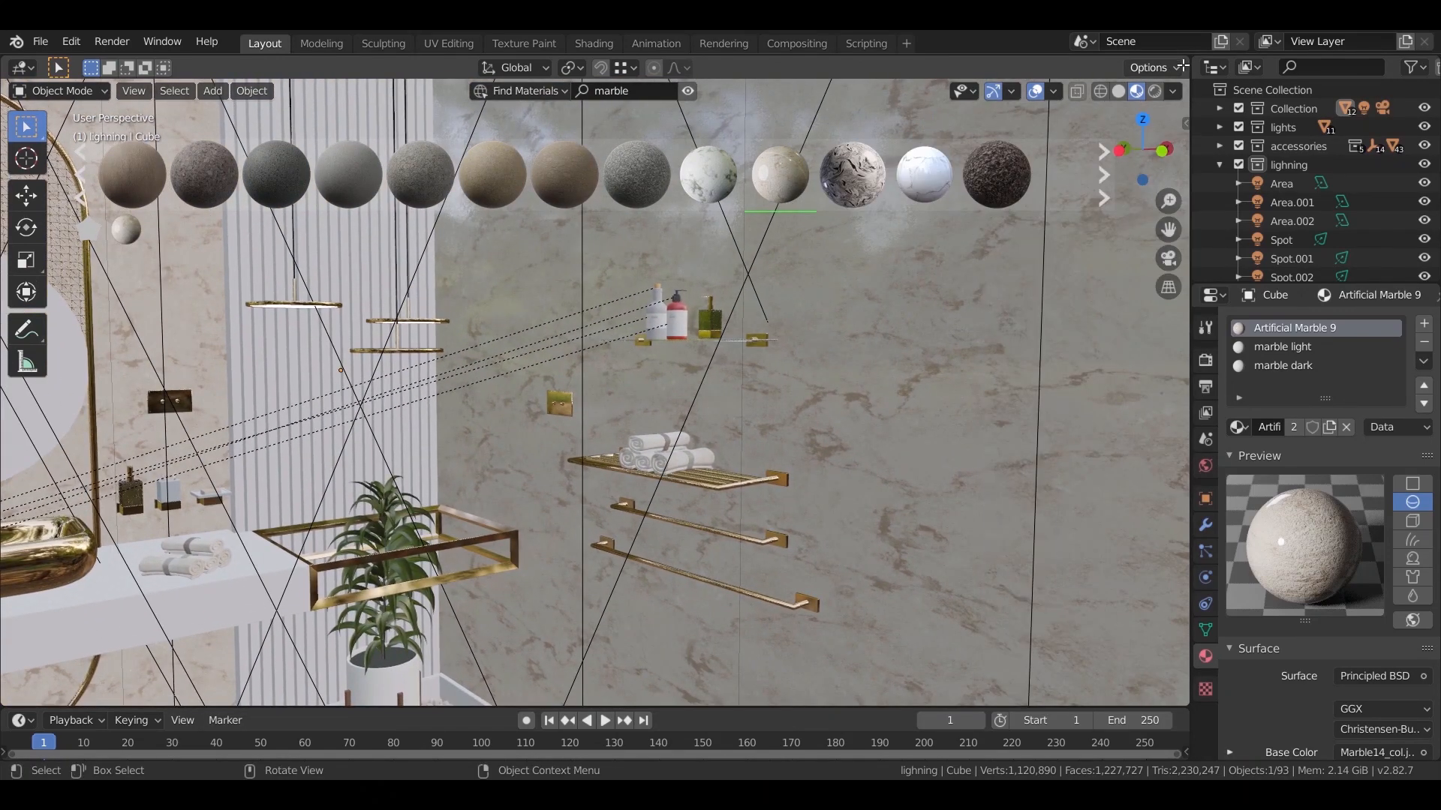
drag(1184, 60, 827, 105)
click(851, 68)
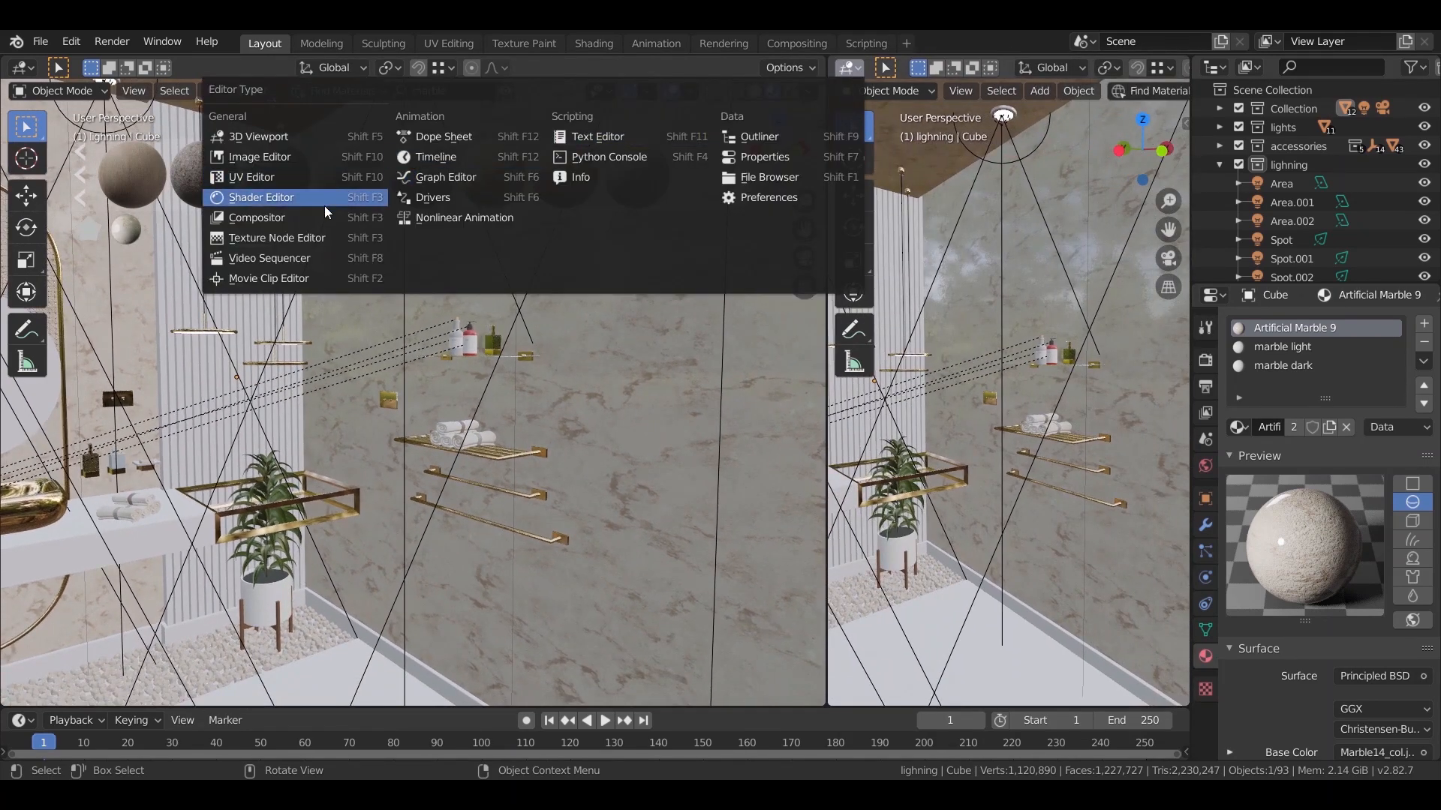
click(300, 156)
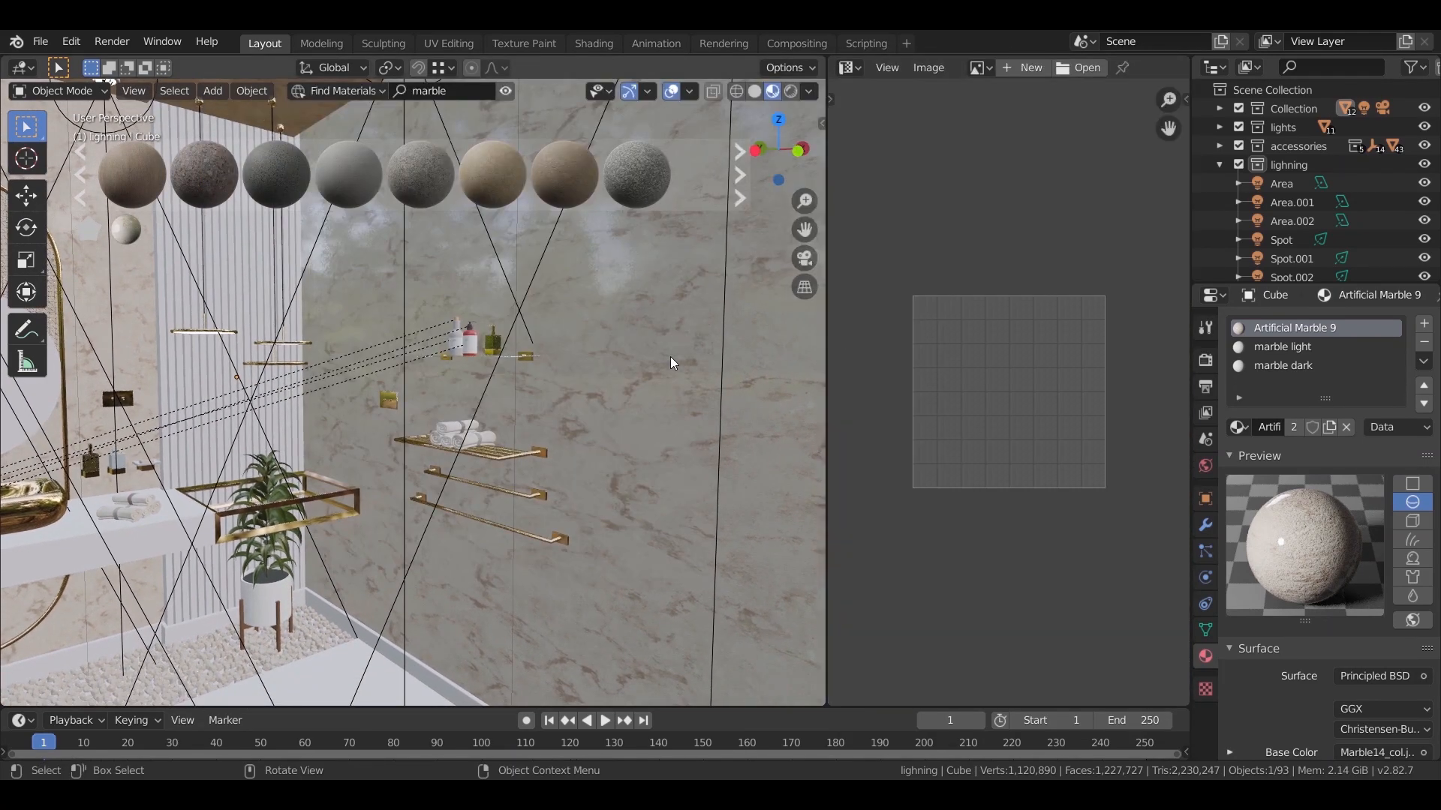
Unwrap the room mesh in Edit Mode using Smart UV Project with a 66 angle limit and zero island margin.
key(Tab)
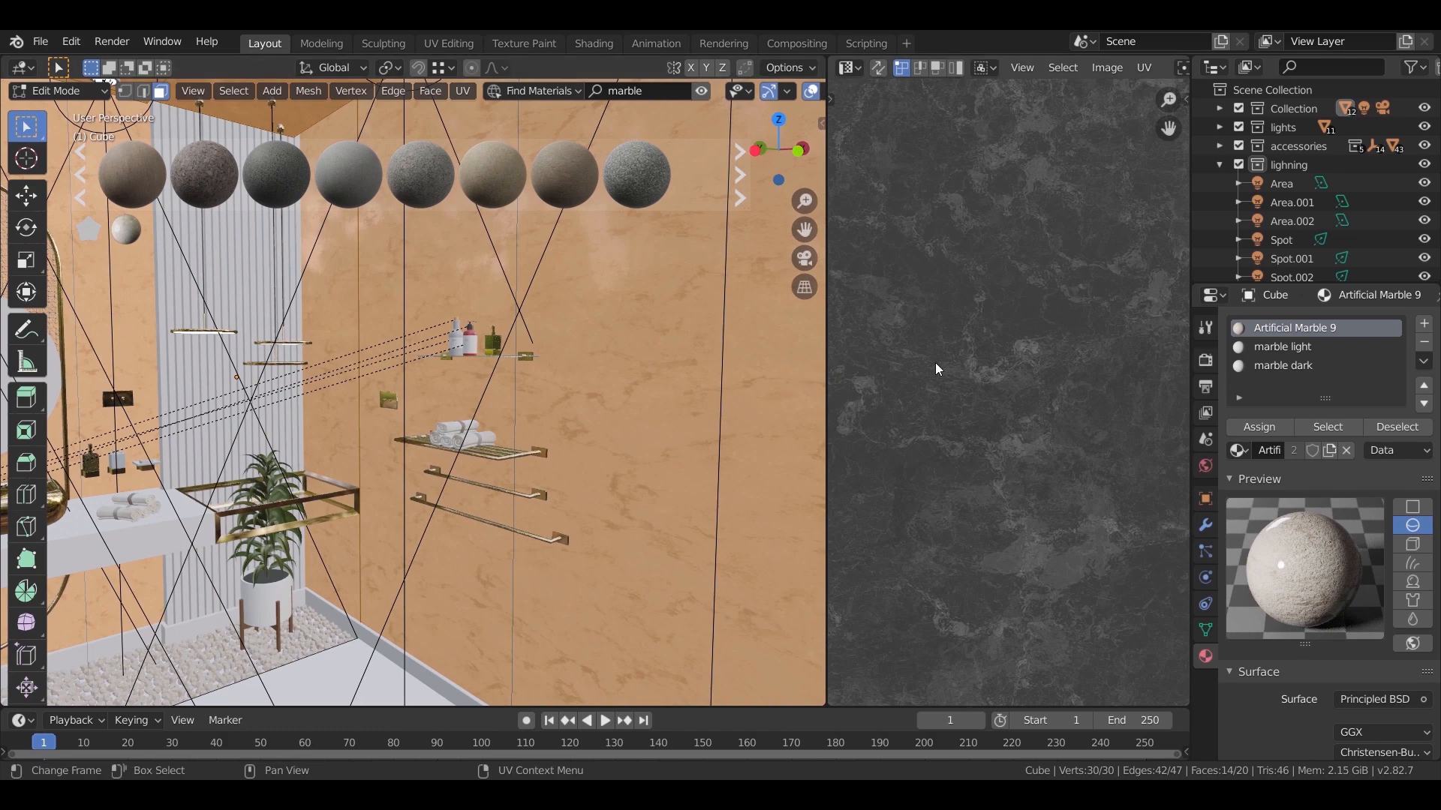
scroll(963, 392, down, 10)
middle_drag(719, 392, 650, 410)
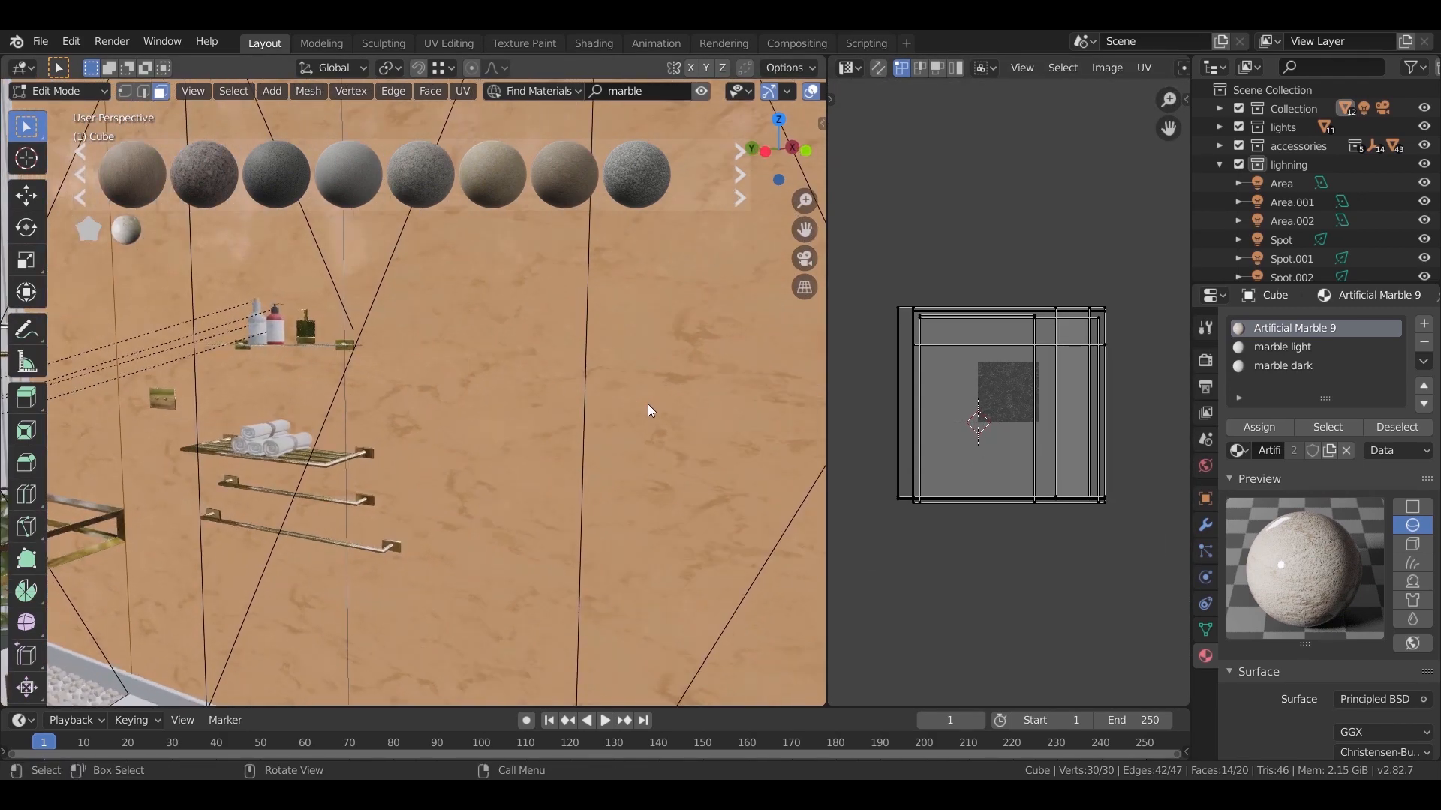
key(u)
click(650, 451)
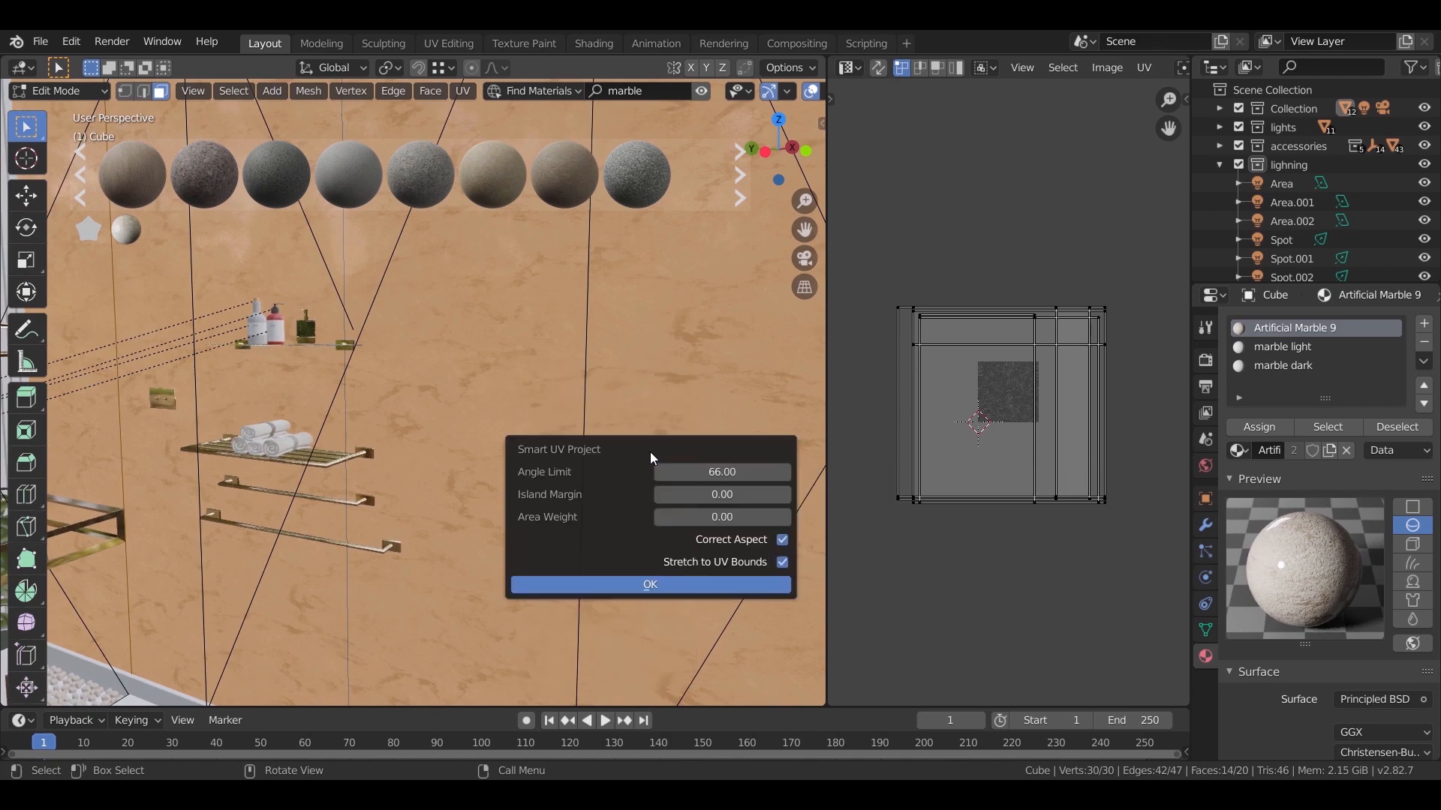
click(634, 584)
middle_drag(632, 583, 638, 467)
Select all the room's UV islands and scale them by 2.
key(Tab)
key(Tab)
key(a)
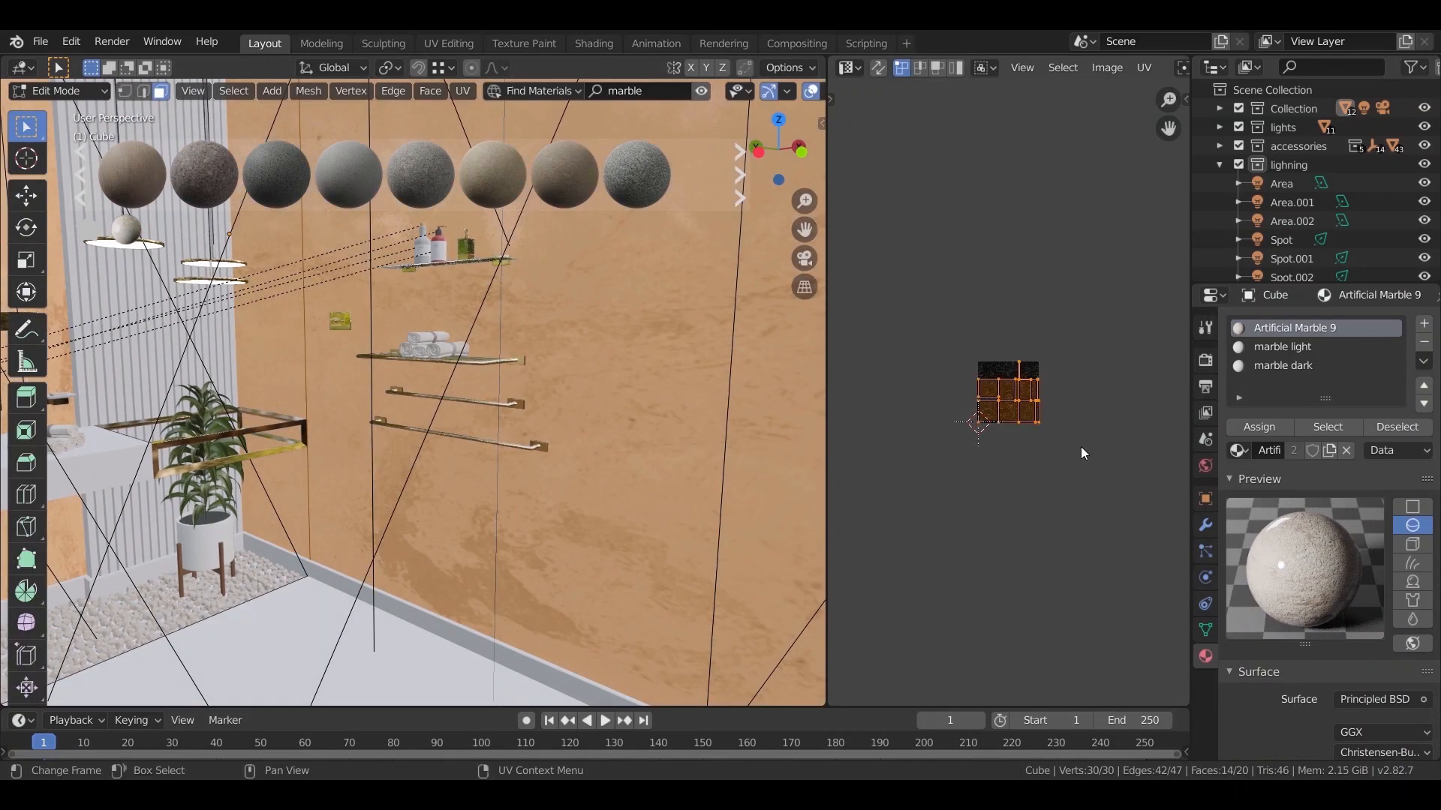
key(s)
text(2)
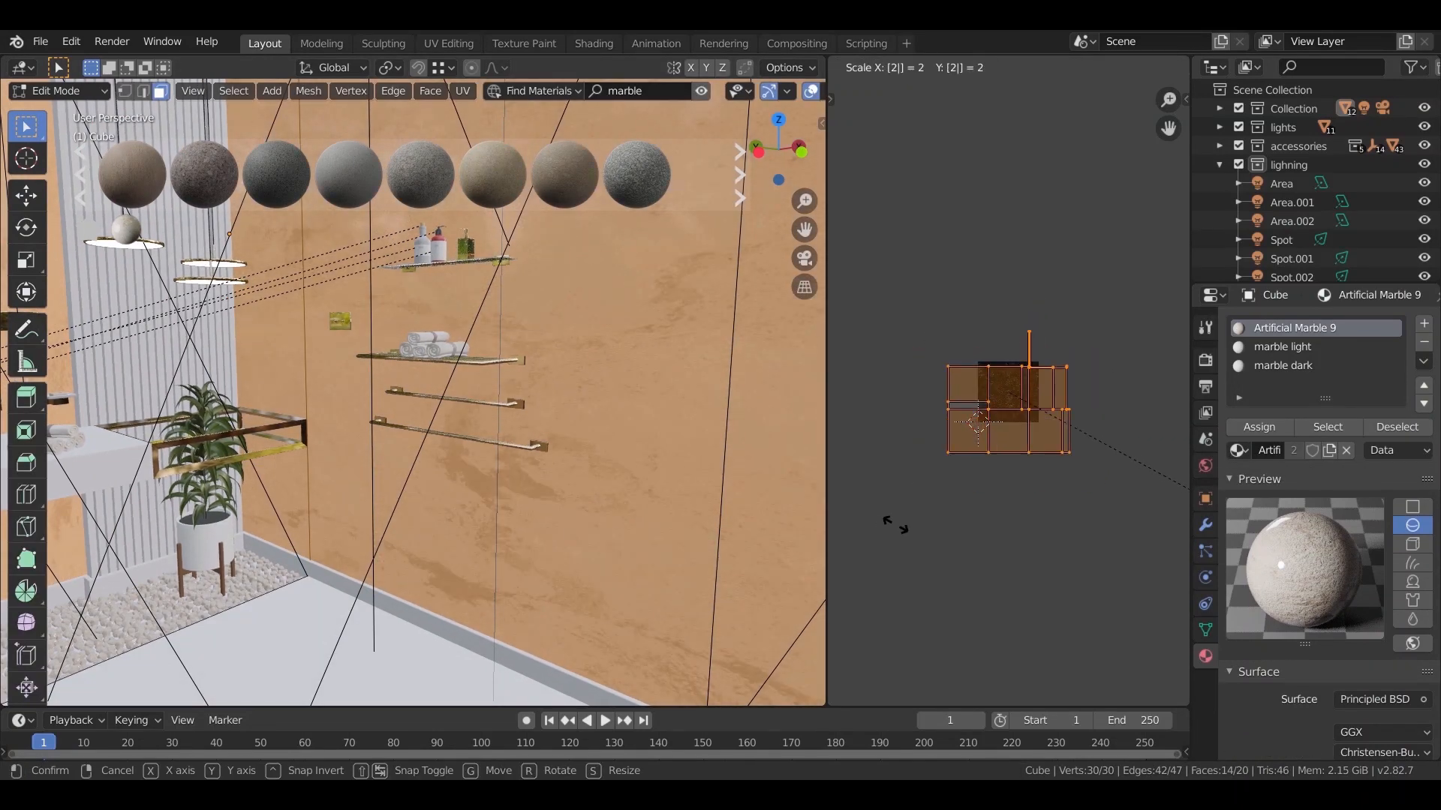
key(Return)
Check the wall marble in Object Mode and scale the room's UVs by a further factor of 5.
key(Tab)
middle_drag(583, 448, 536, 445)
key(Tab)
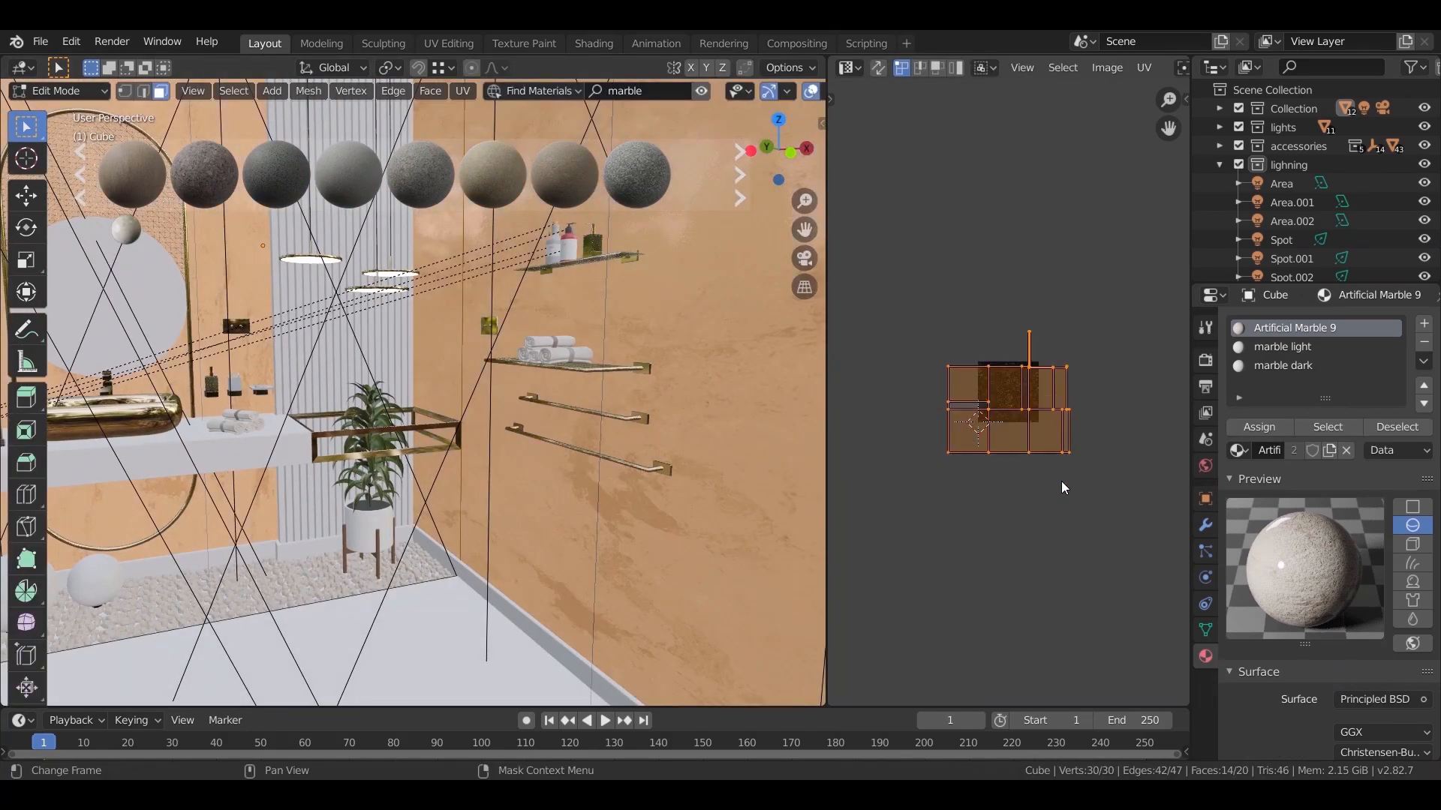
text(s5)
key(Return)
key(Tab)
Select the washbasin countertop and open the list of existing materials for its slot.
middle_drag(697, 443, 208, 510)
click(403, 430)
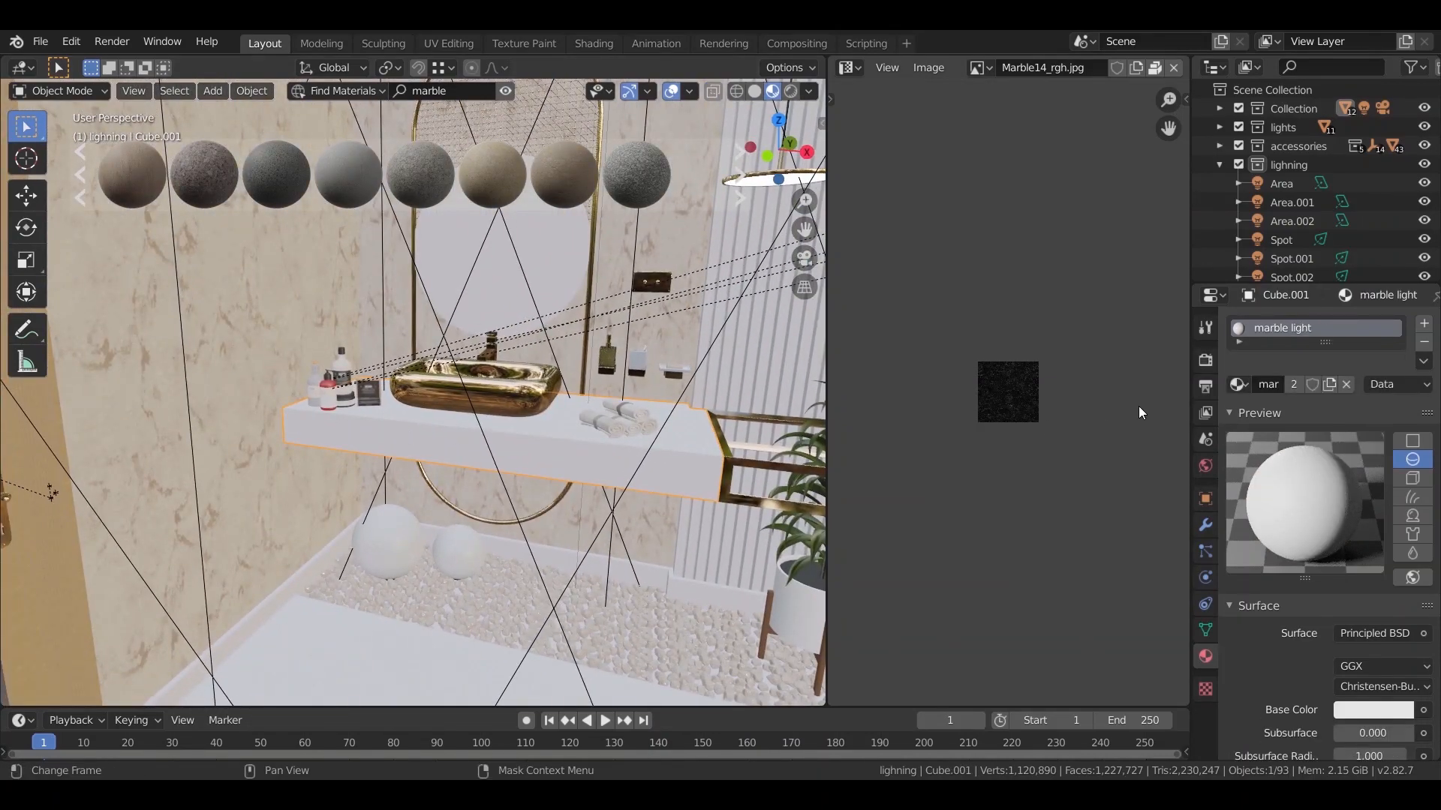
click(1238, 384)
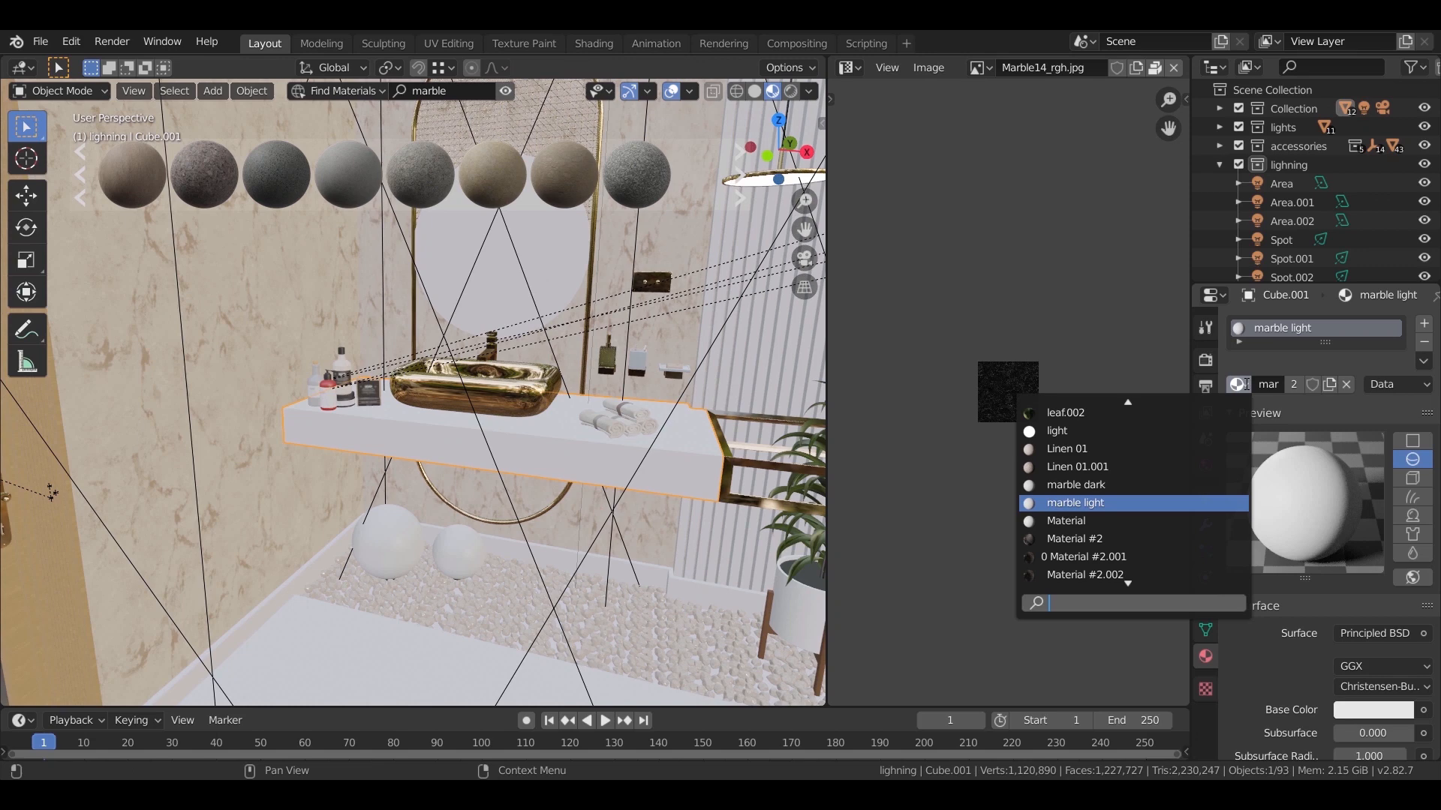
Replace the room walls' marble light material with Artificial Marble 9 and remove the redundant material slot.
click(295, 386)
click(255, 321)
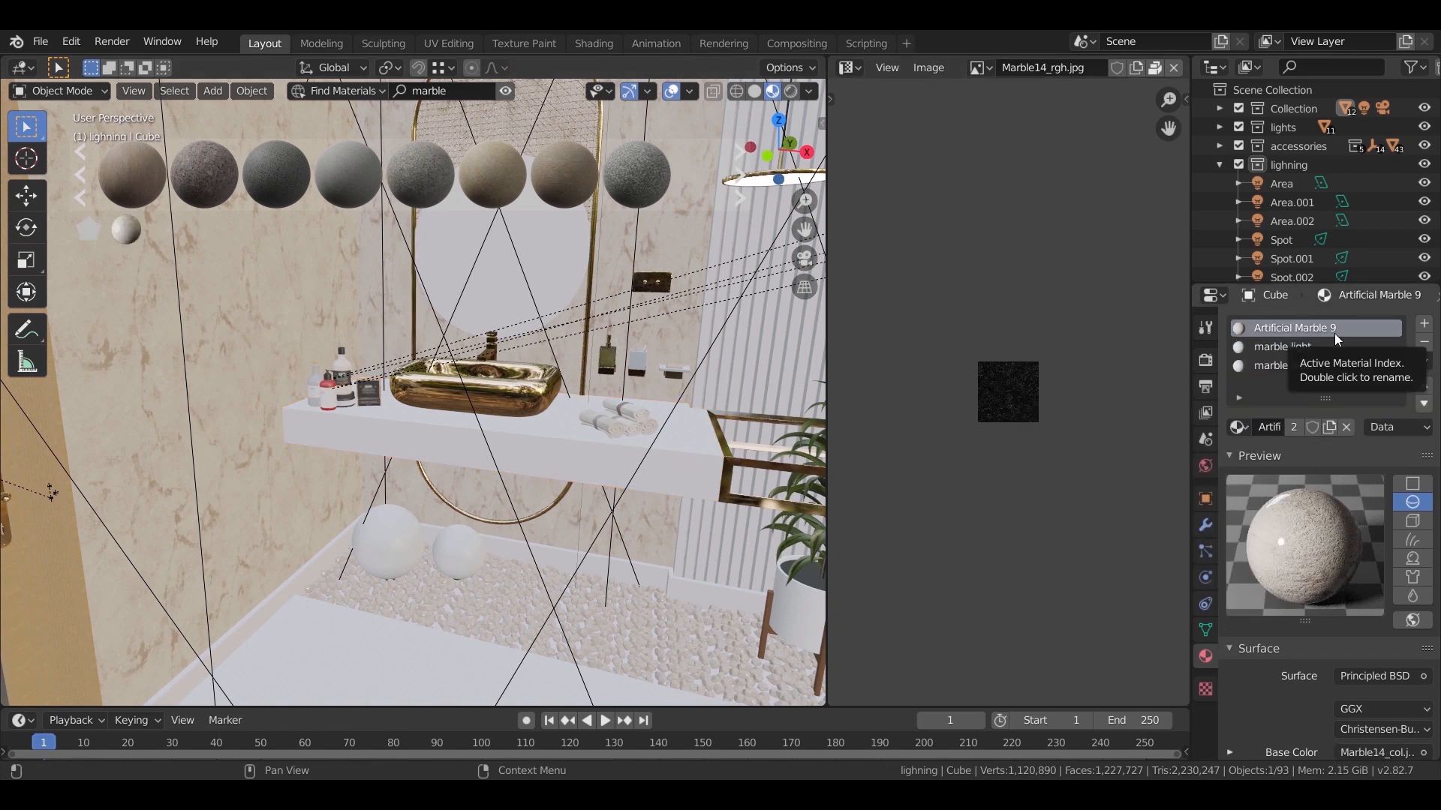
middle_drag(250, 385, 427, 107)
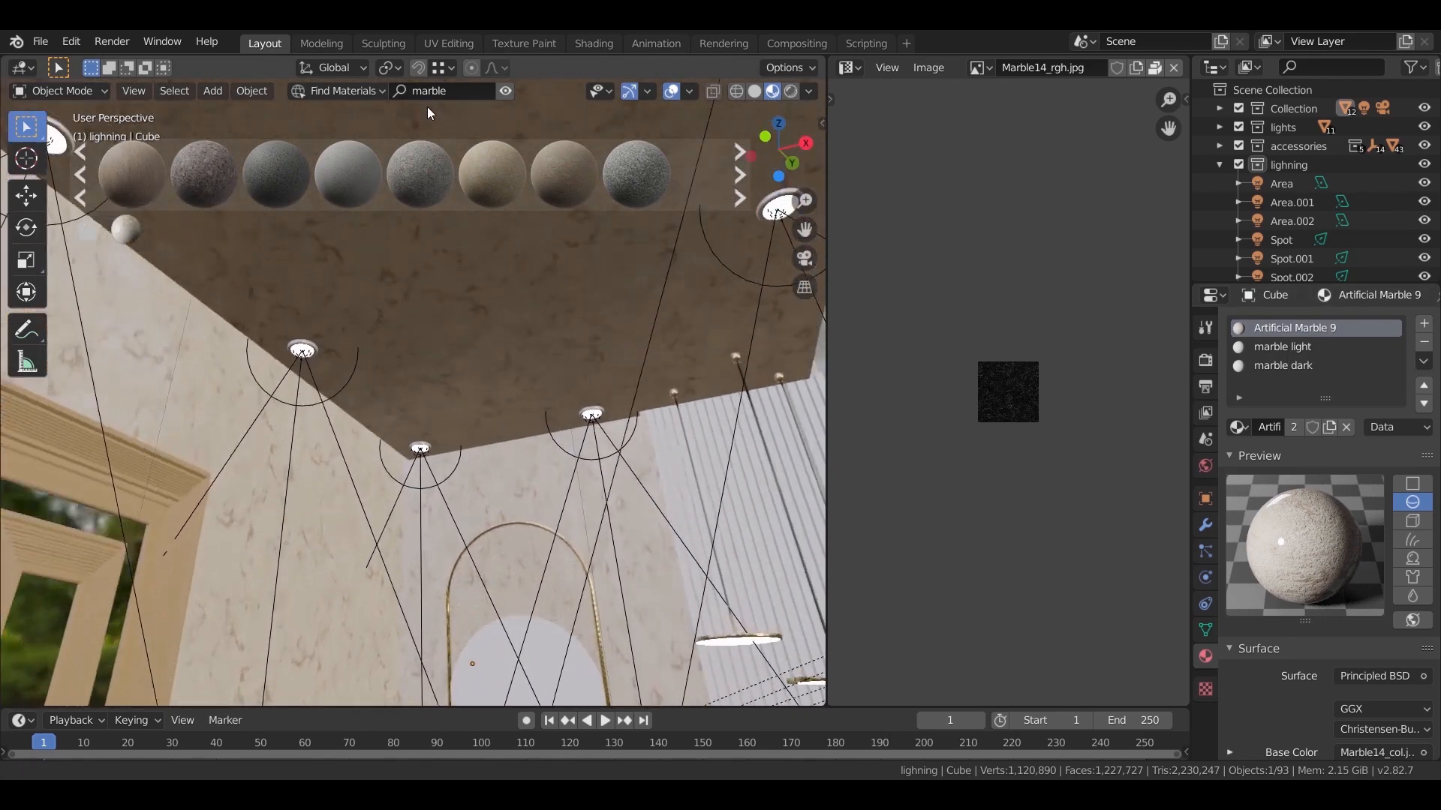
scroll(426, 107, up, 3)
key(KP_Decimal)
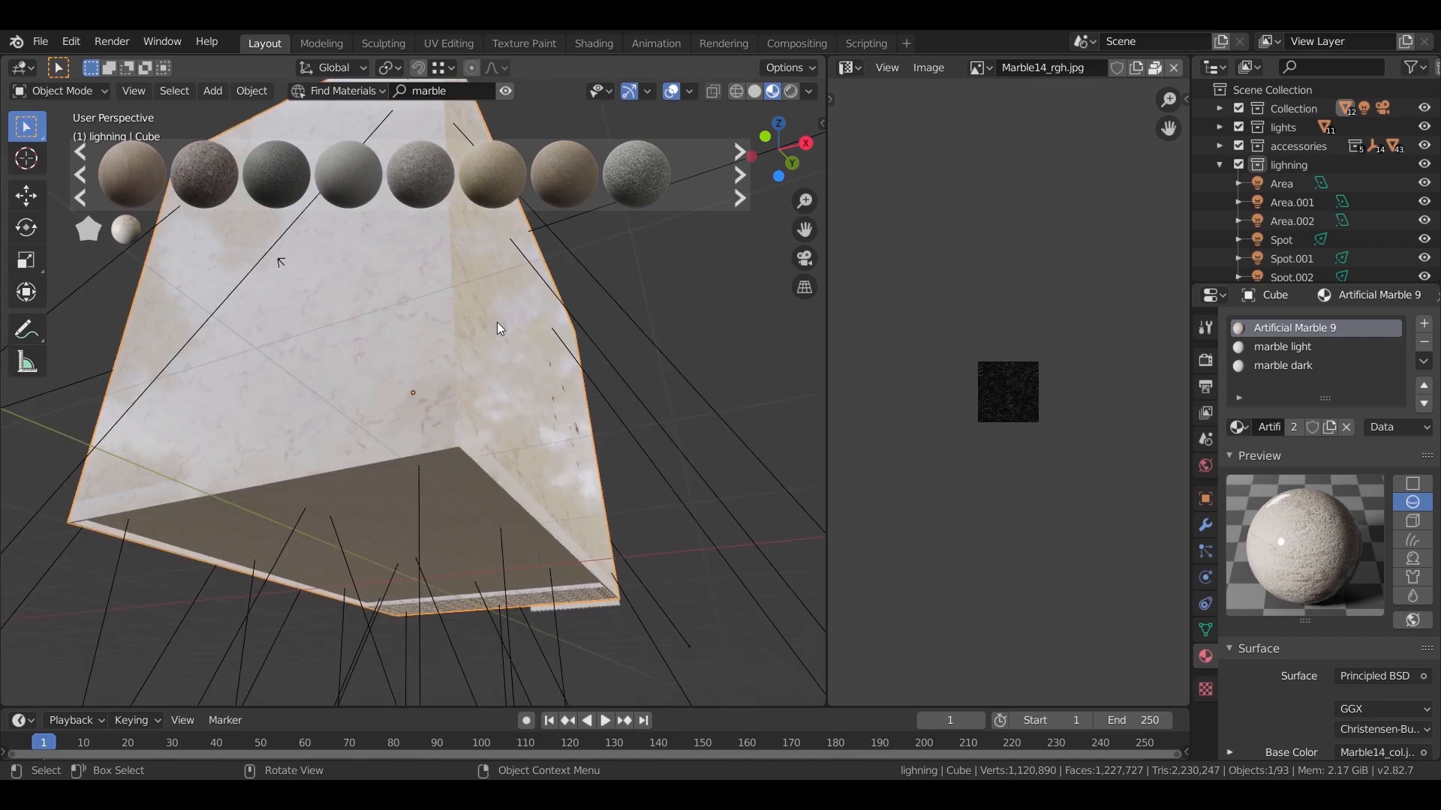
scroll(488, 319, up, 8)
shift+middle_drag(522, 315, 521, 562)
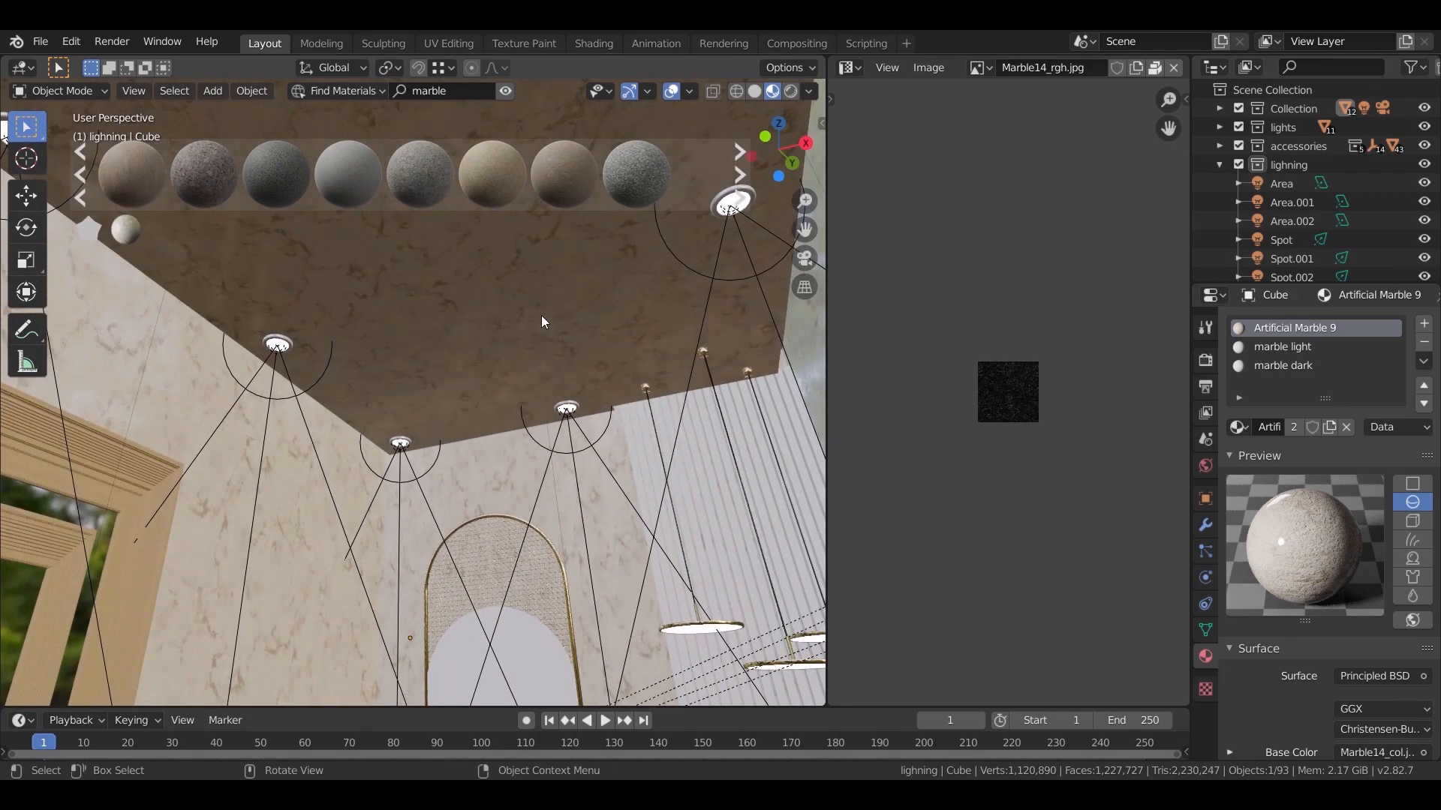
click(1294, 346)
click(1240, 428)
text(ar)
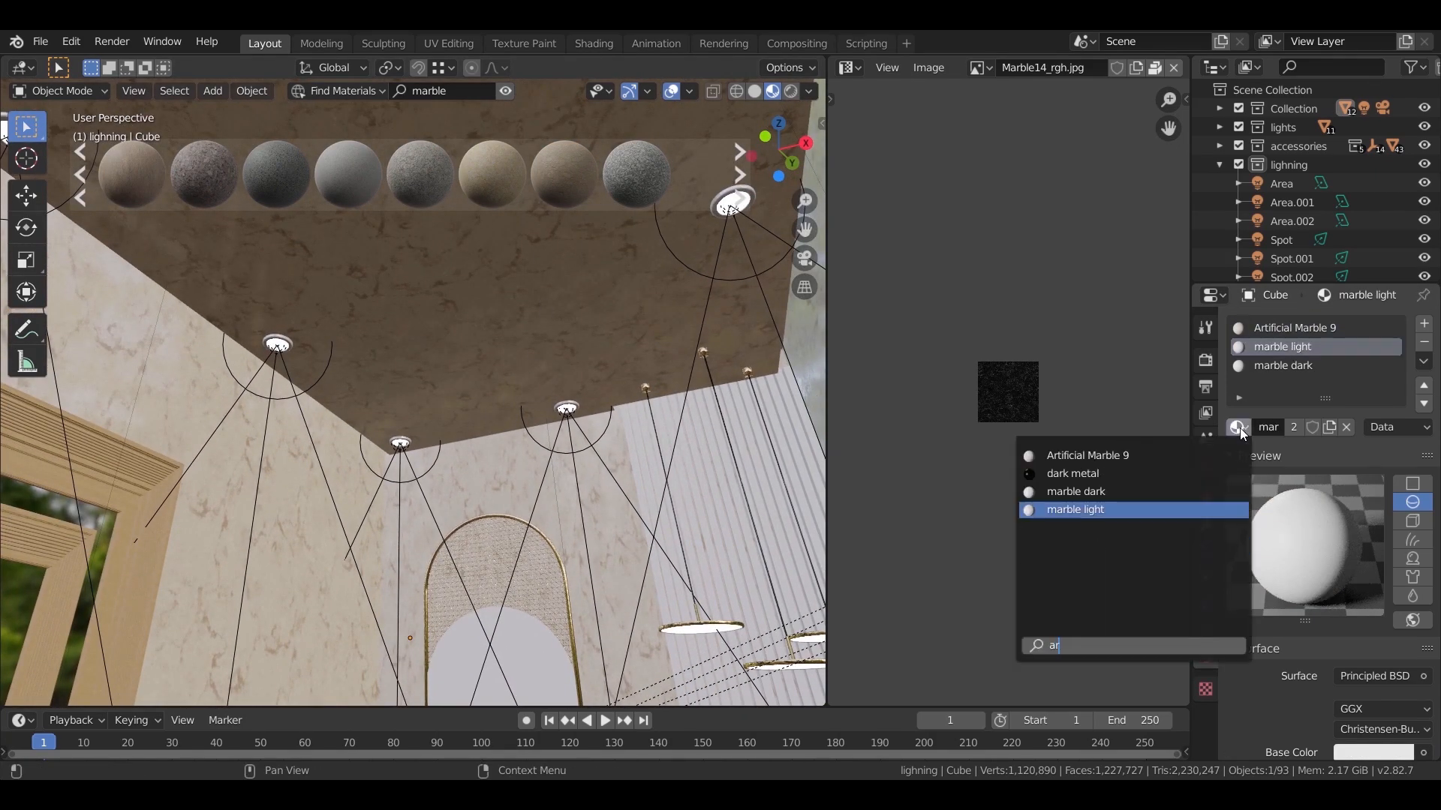
click(1162, 456)
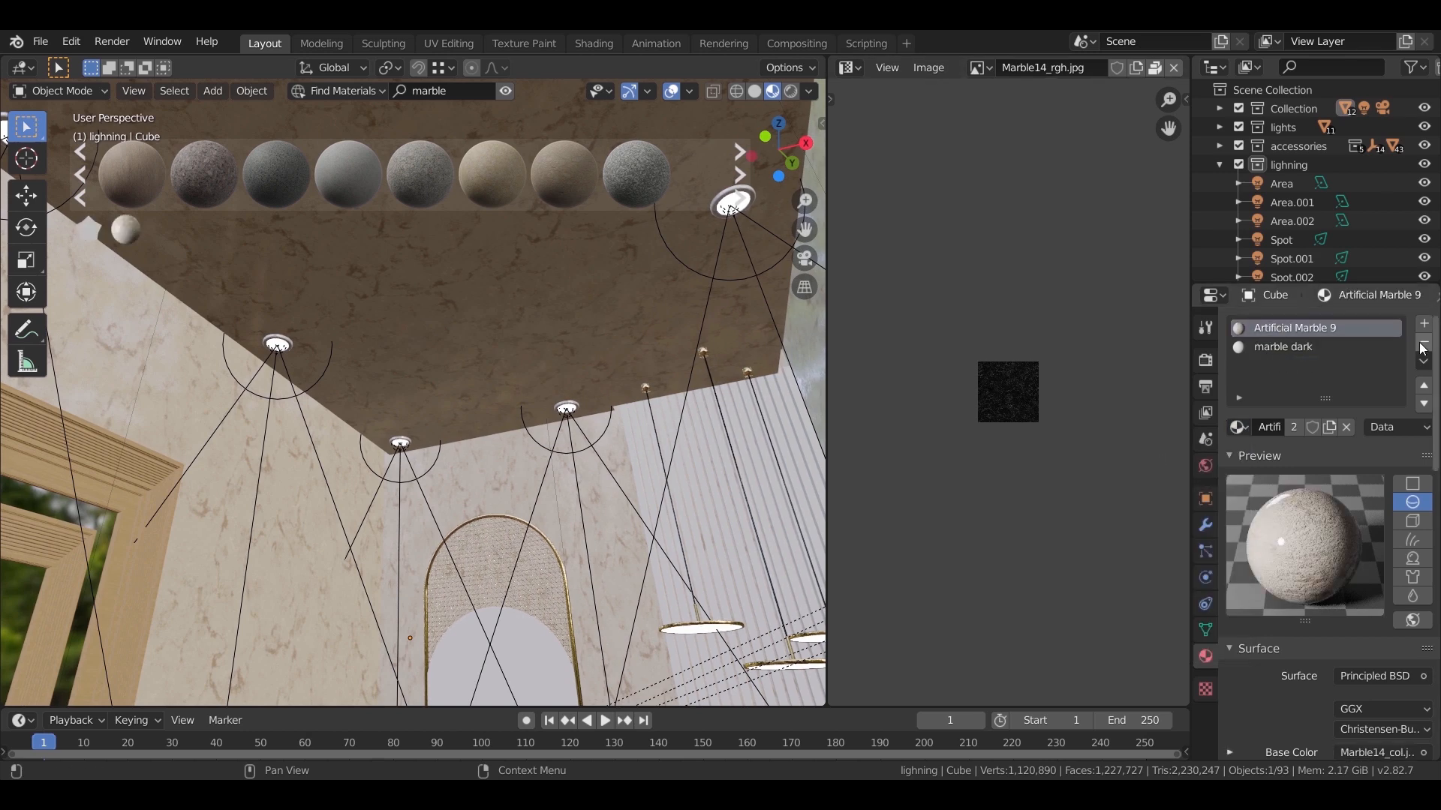
Select the ceiling faces of the room mesh and assign them a new default material in an added slot.
shift+middle_drag(496, 375, 522, 330)
key(Tab)
click(515, 295)
shift+click(603, 292)
key(ctrl+KP_Add)
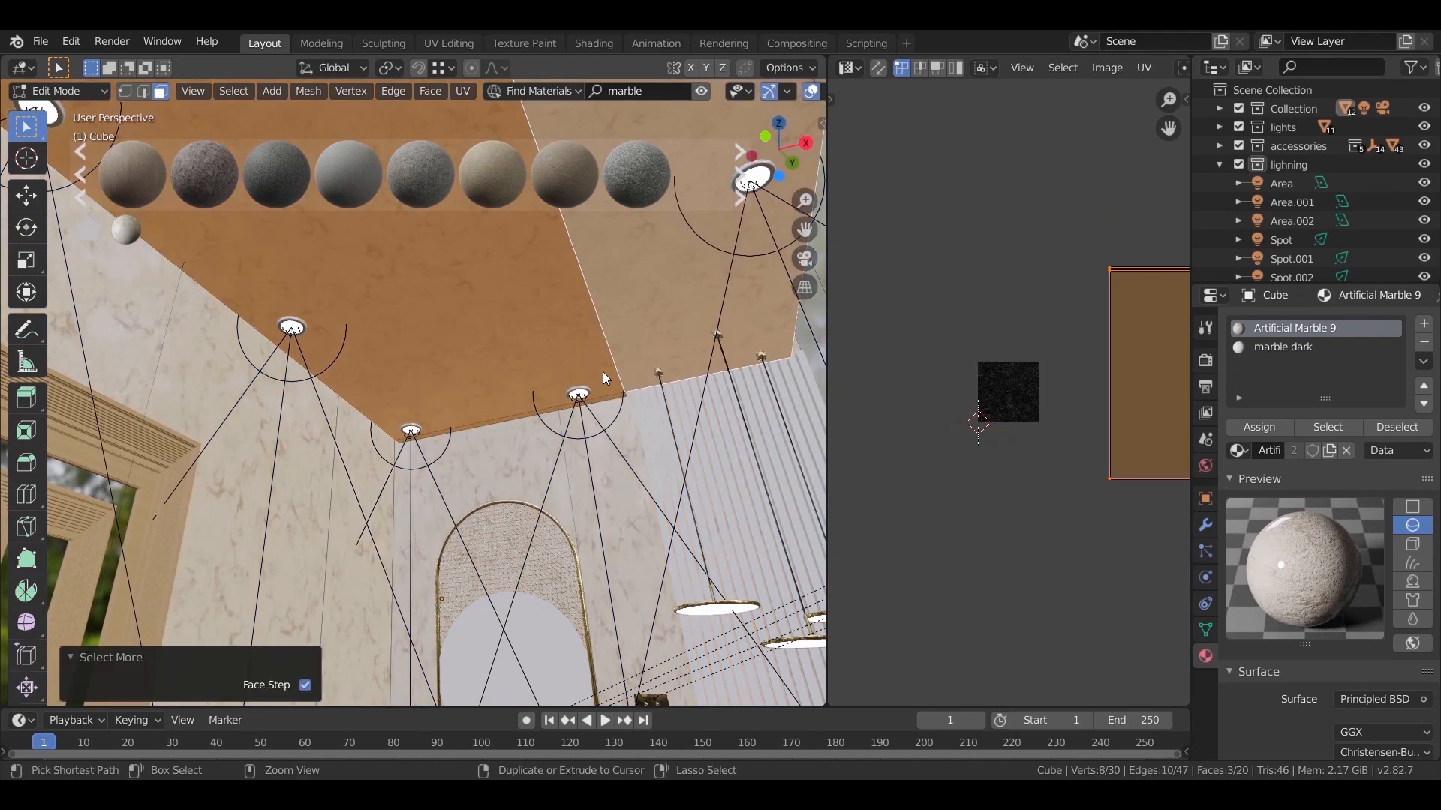
middle_drag(623, 282, 630, 248)
click(1424, 323)
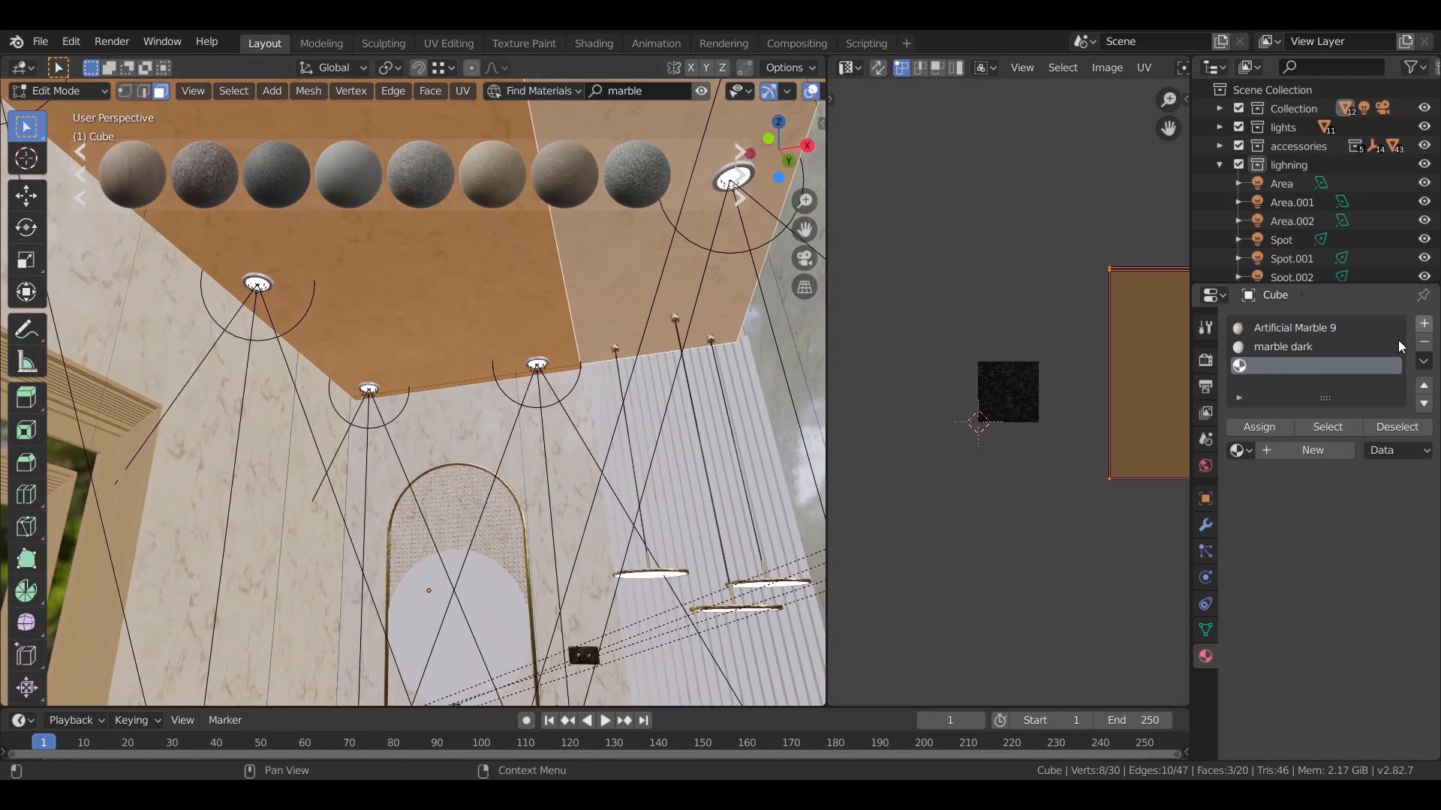
click(1277, 449)
click(1259, 427)
key(Tab)
Replace the washbasin countertop's marble light material with Artificial Marble 9.
middle_drag(515, 463, 506, 510)
scroll(506, 515, up, 1)
shift+middle_drag(493, 439, 495, 337)
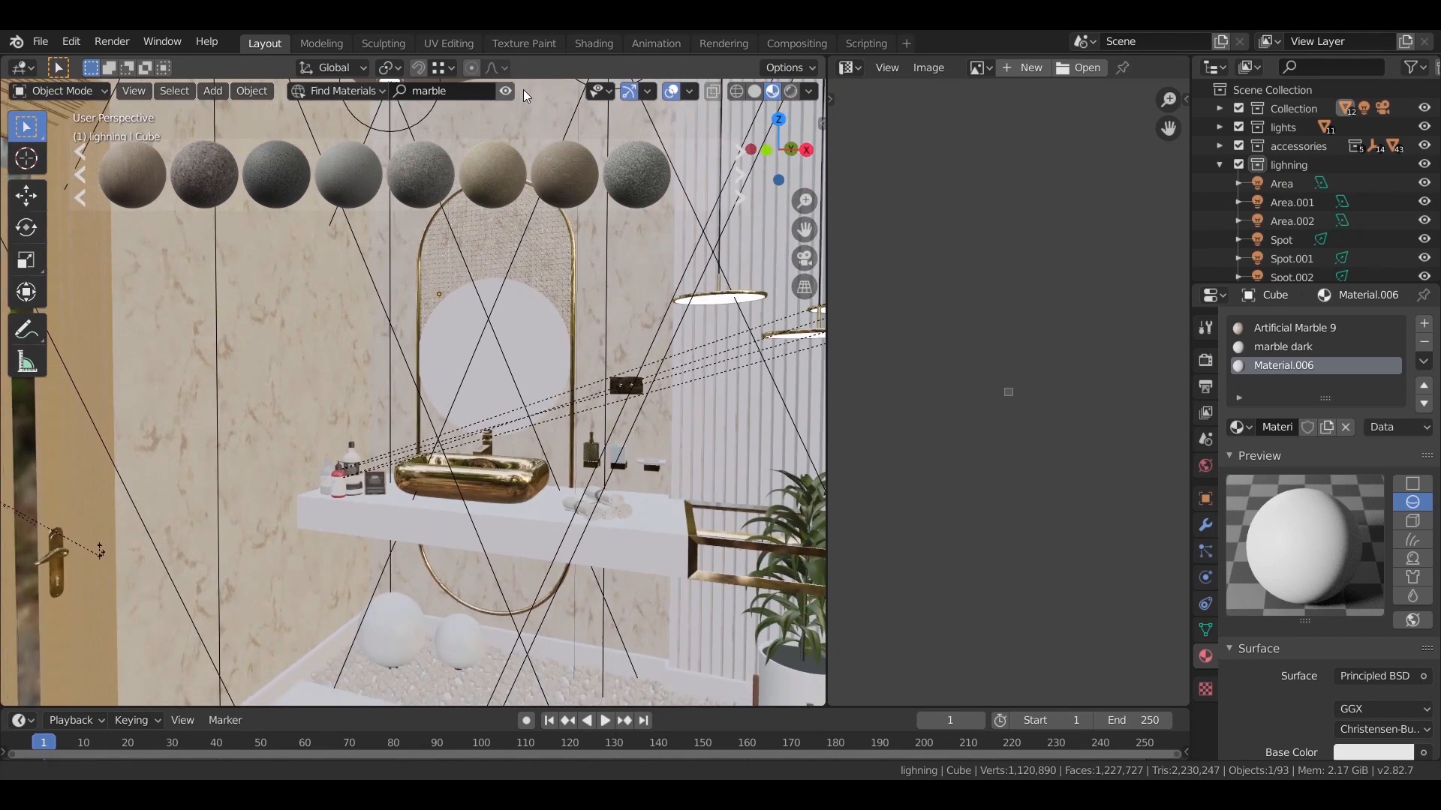
shift+middle_drag(523, 89, 537, 135)
click(553, 554)
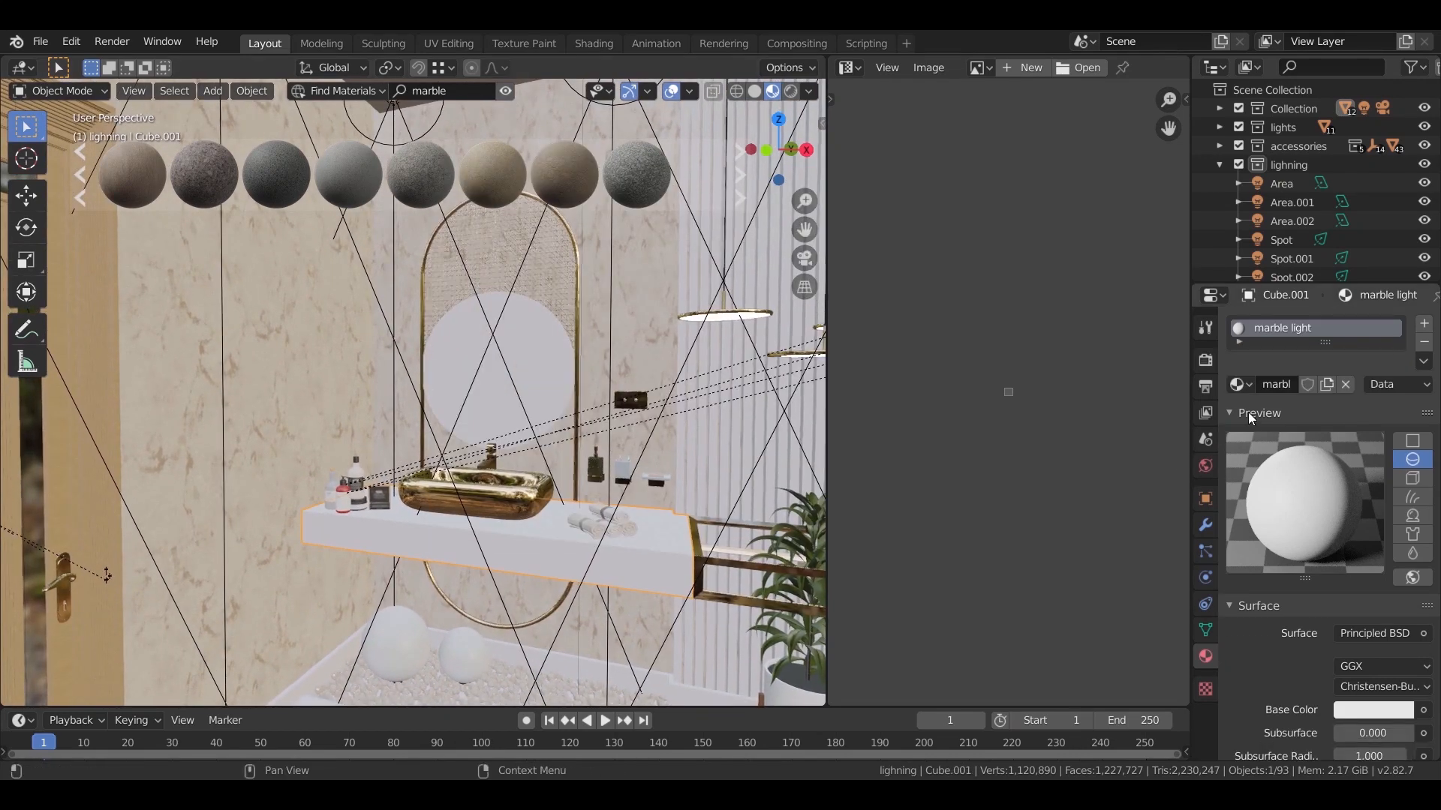
click(1244, 382)
text(ar)
click(1081, 414)
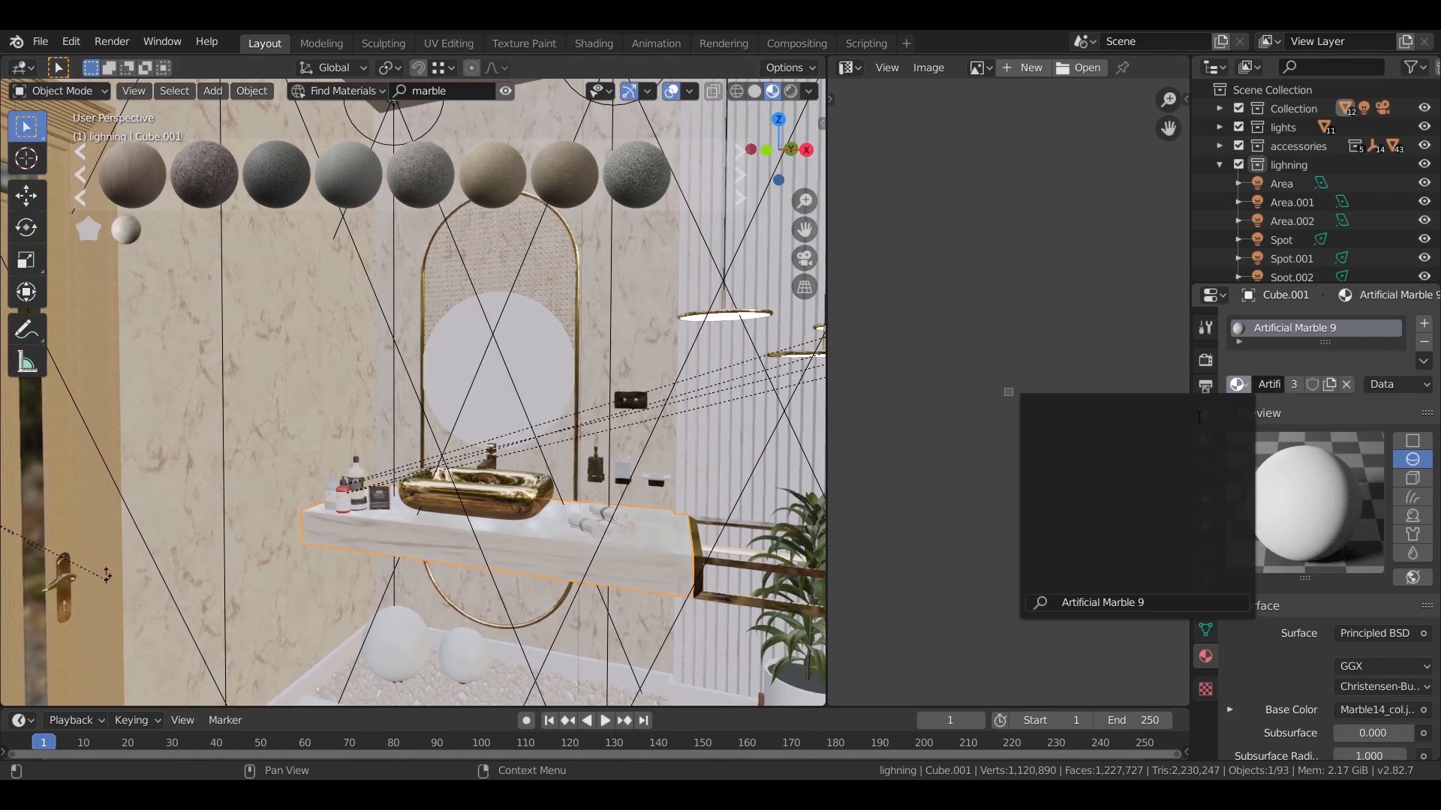
Unwrap all the countertop's faces with Smart UV Project, using an angle limit of 66.
key(KP_Decimal)
middle_drag(534, 462, 539, 538)
scroll(539, 538, up, 4)
shift+middle_drag(469, 507, 421, 515)
key(Tab)
key(a)
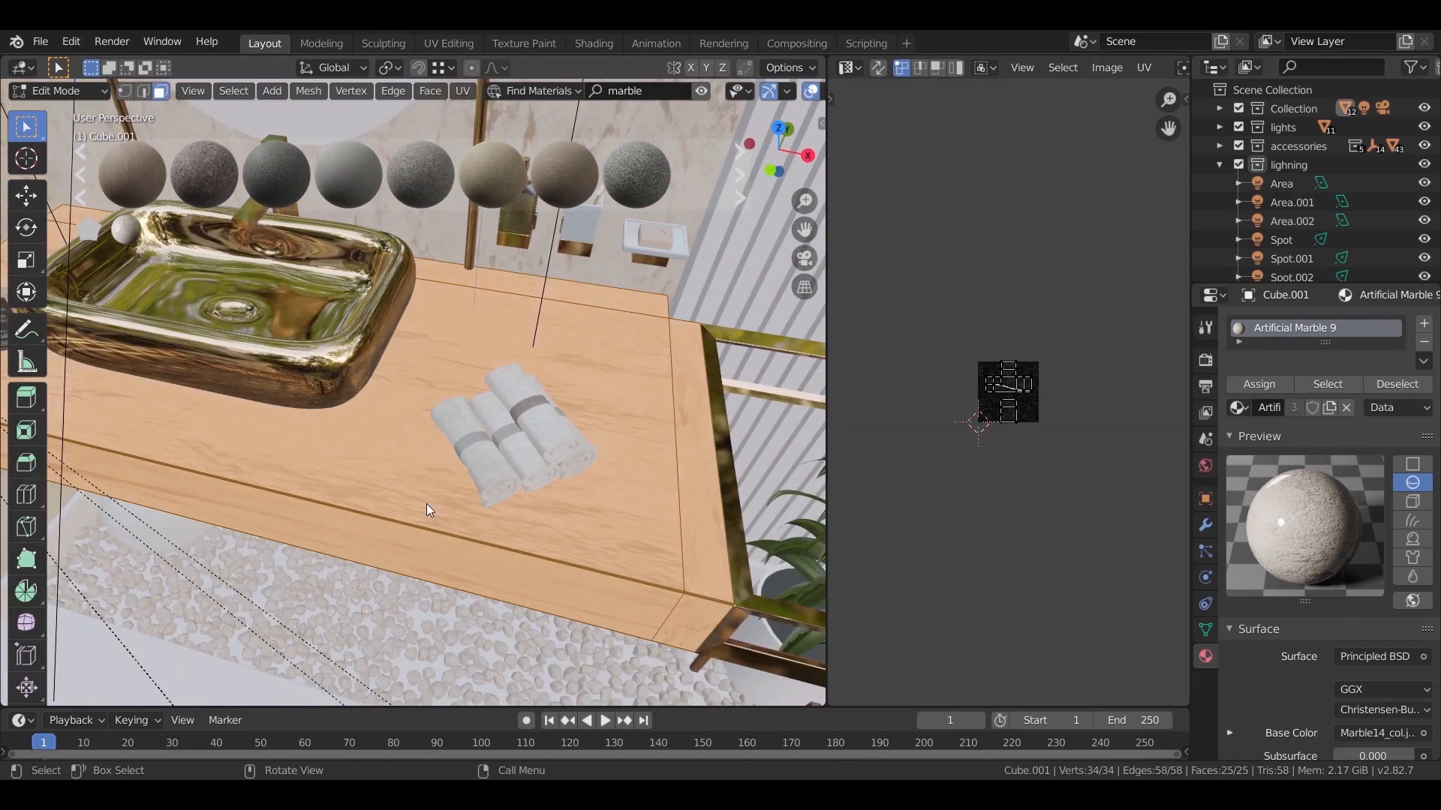
key(u)
click(427, 502)
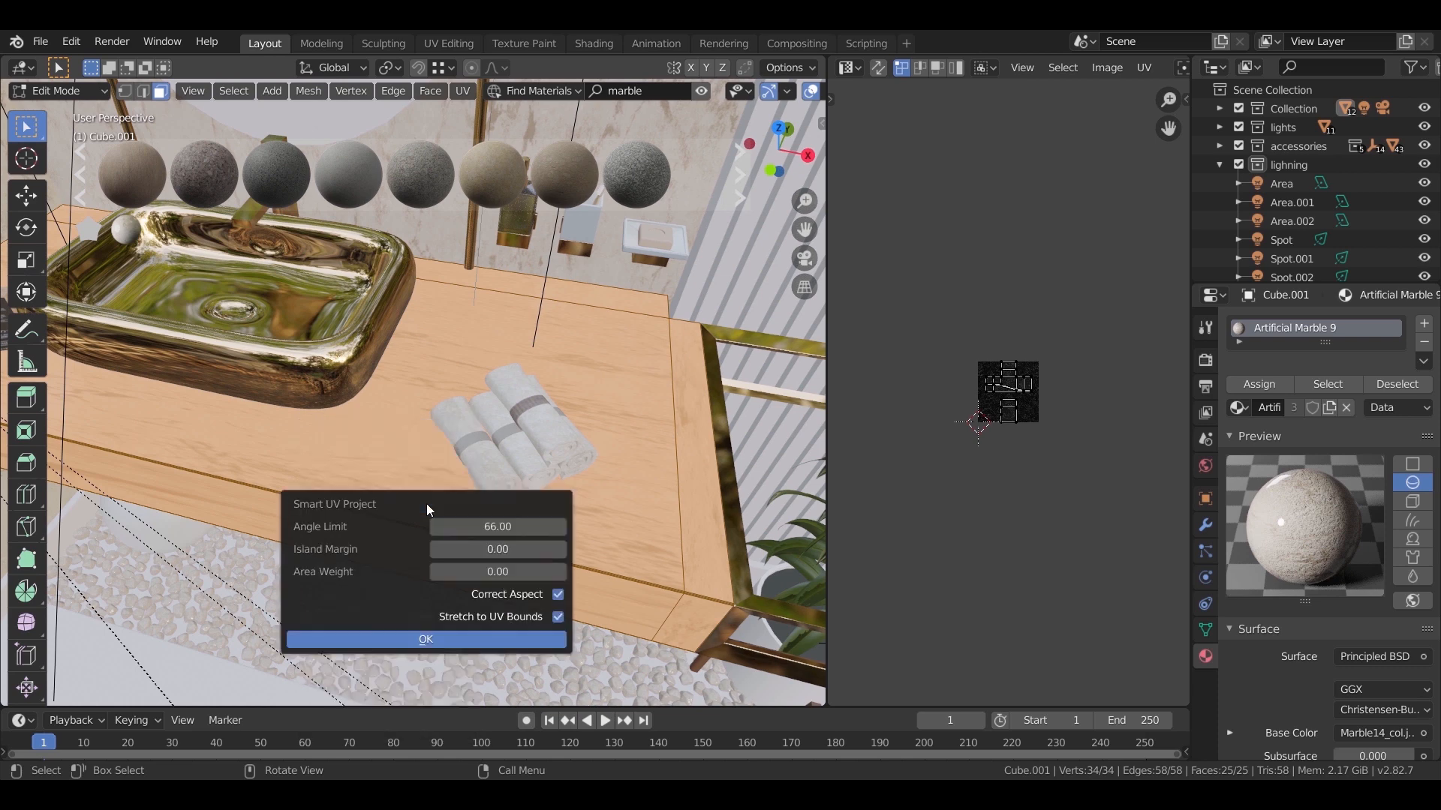
click(399, 638)
Scale the countertop's UV layout by 10, and shrink it back to a little over twice the texture tile's width.
key(a)
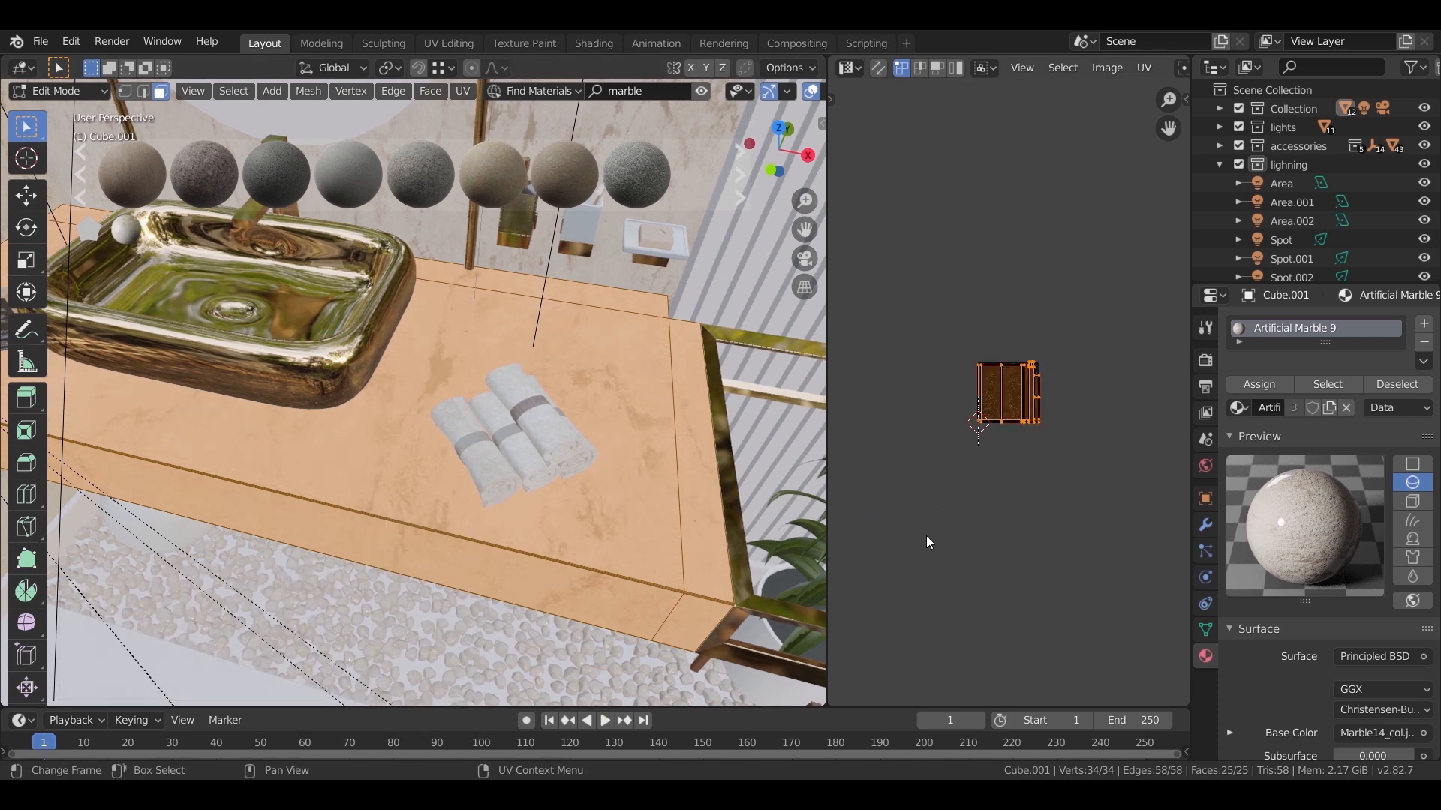
text(s10)
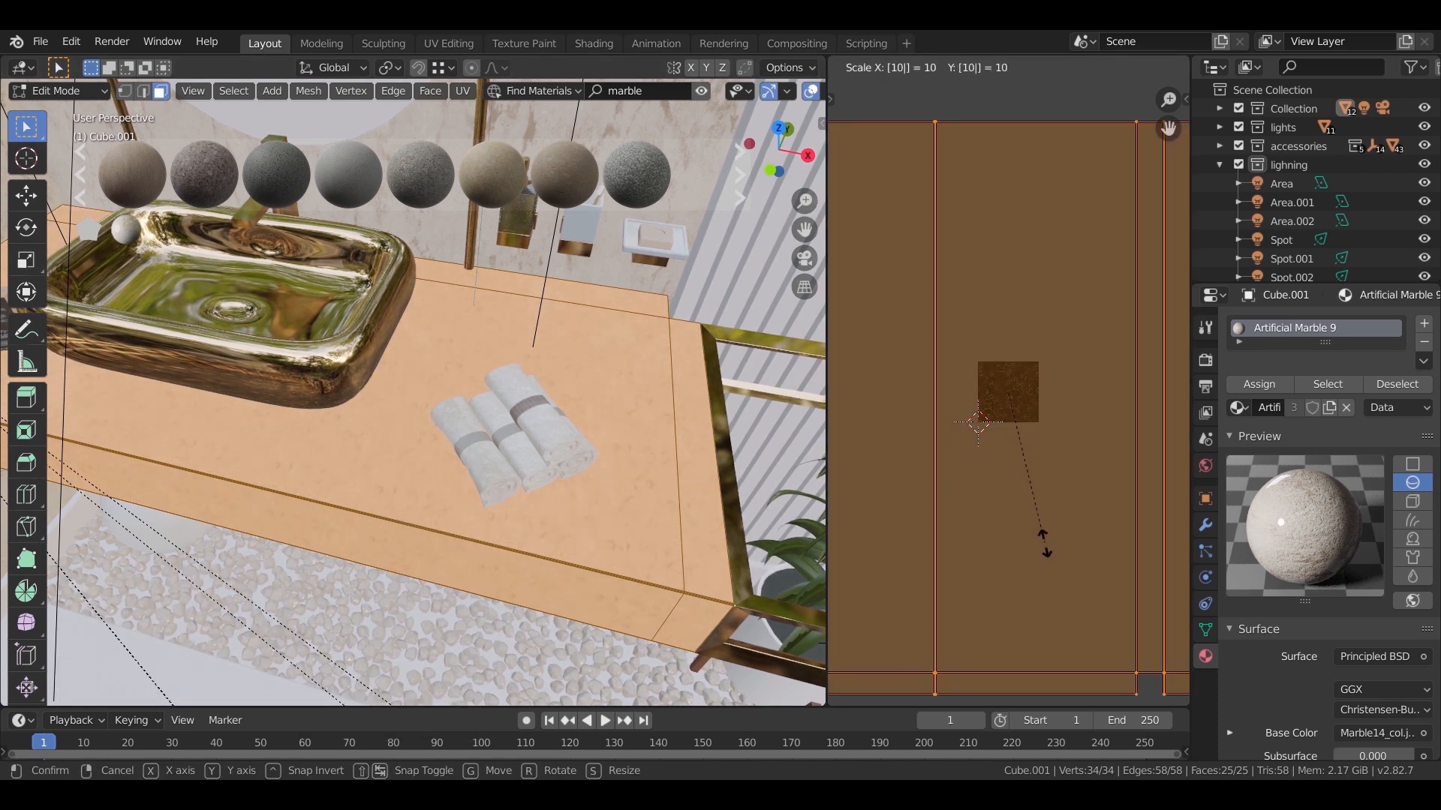
key(Return)
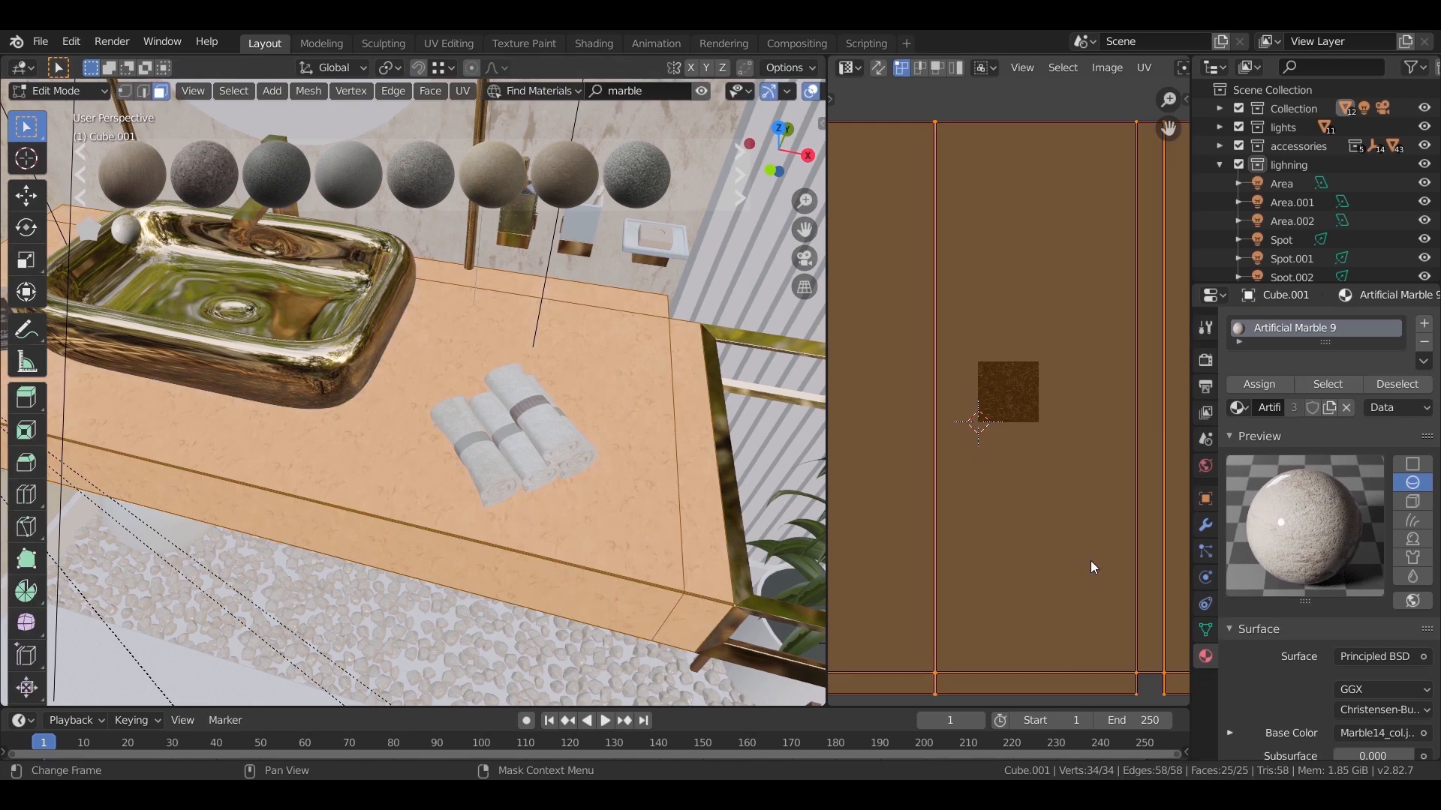
key(s)
click(1028, 439)
Enlarge the countertop's UV layout by a factor of about 1.4 and return to object mode.
middle_drag(461, 556, 375, 502)
scroll(592, 456, up, 4)
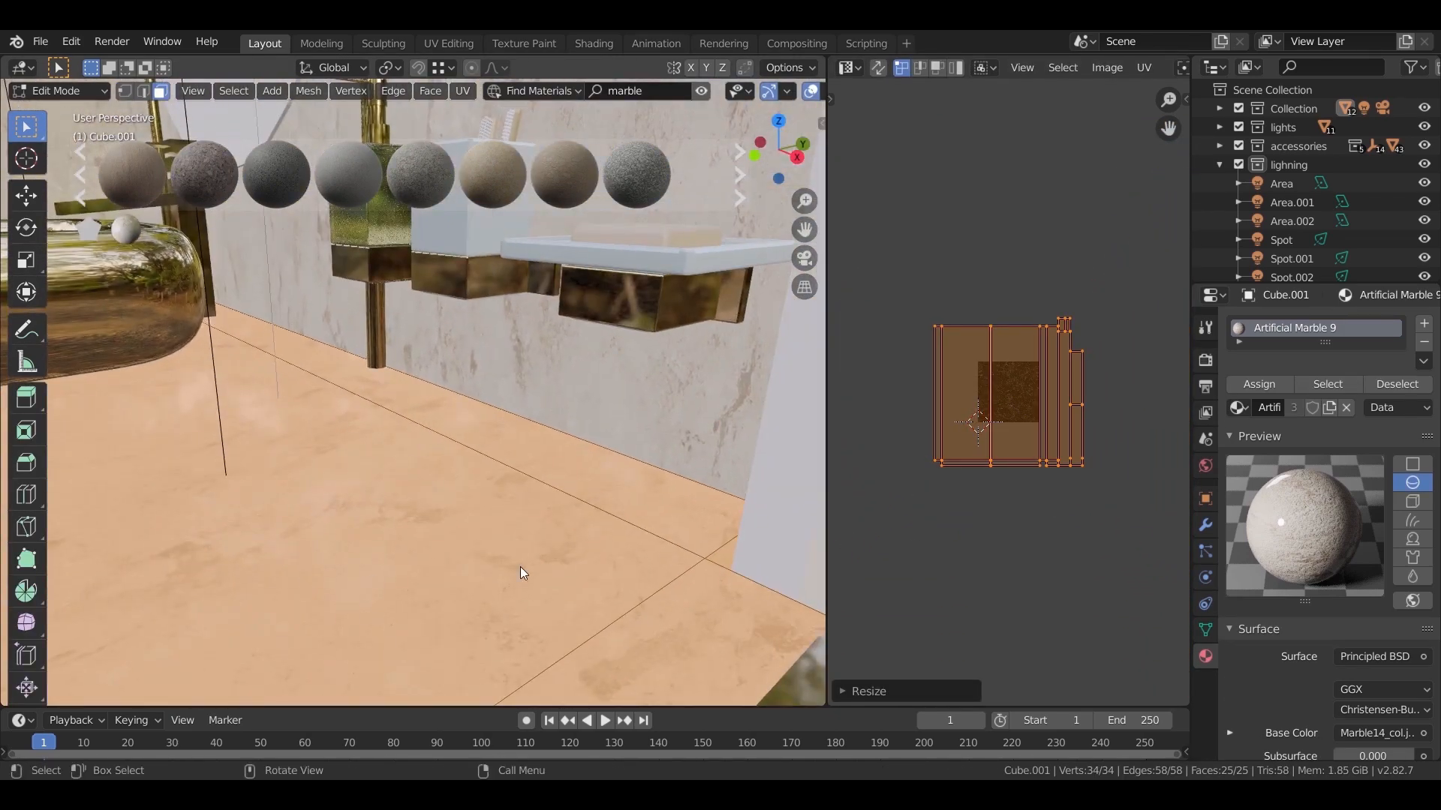
key(Tab)
key(Tab)
key(s)
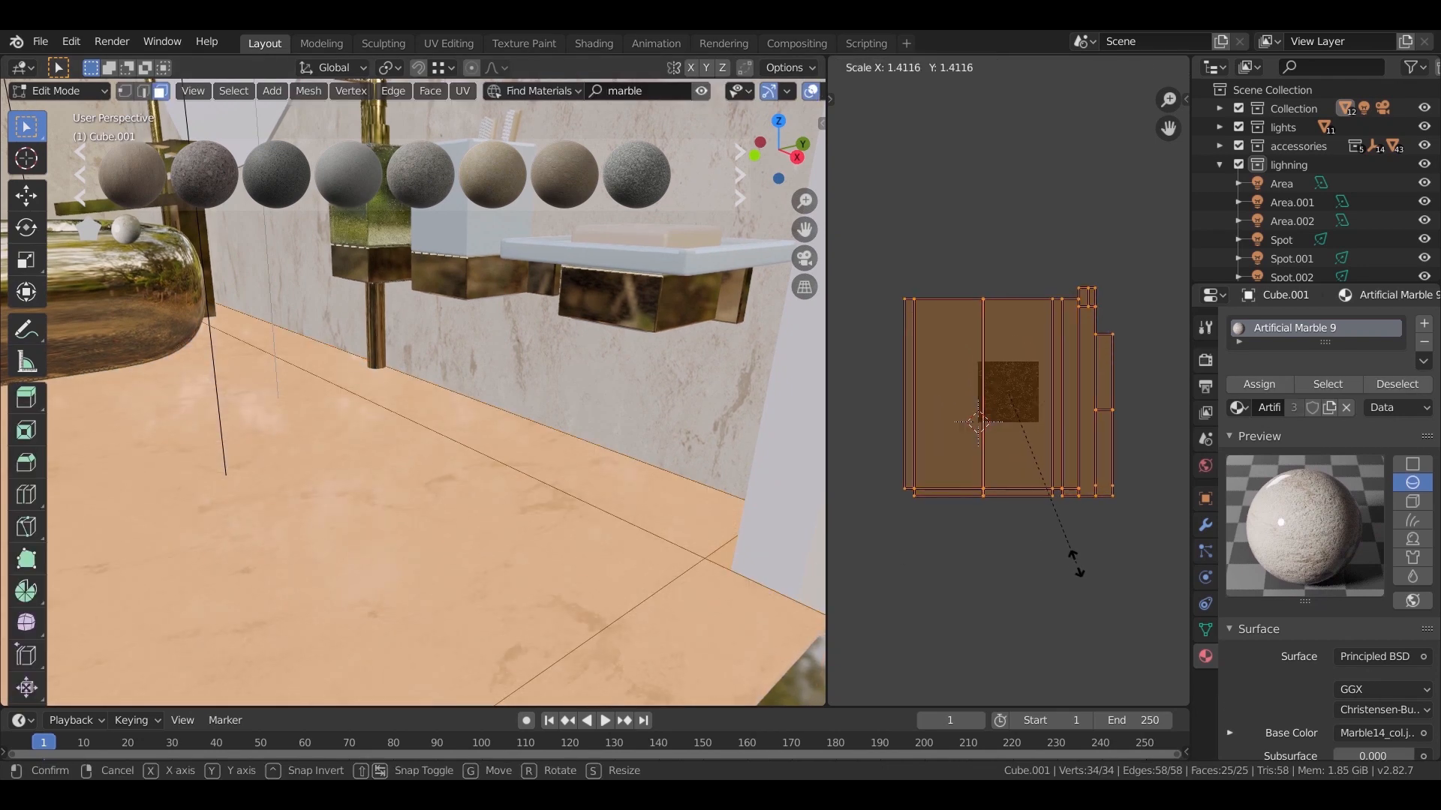
click(1076, 564)
key(Tab)
Select the room mesh and rerun the BlenderKit material search for marble.
mouse_move(528, 583)
middle_down()
mouse_move(507, 579)
mouse_move(595, 588)
mouse_move(566, 540)
mouse_move(343, 589)
mouse_move(526, 611)
middle_up()
middle_drag(616, 595, 543, 561)
click(544, 562)
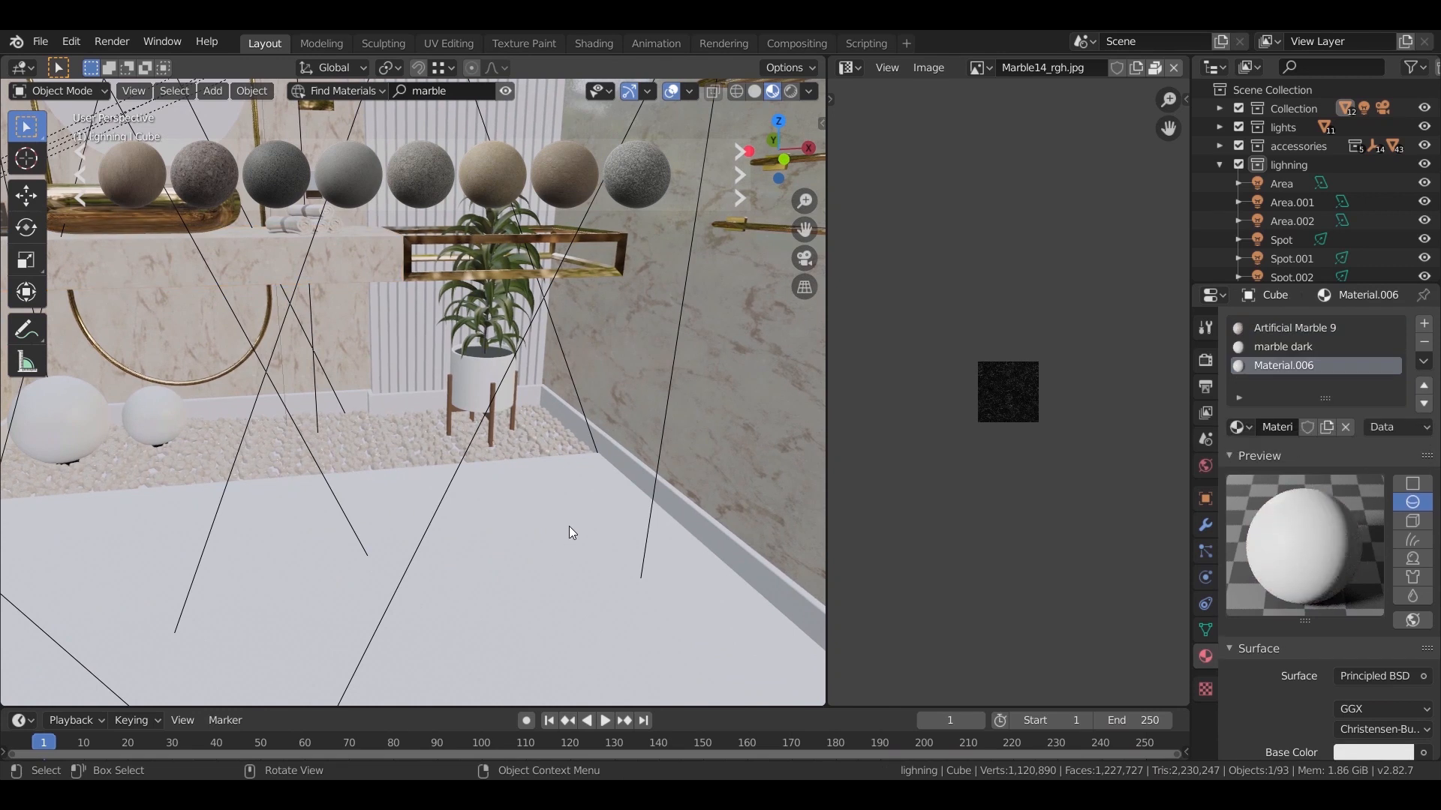
click(821, 122)
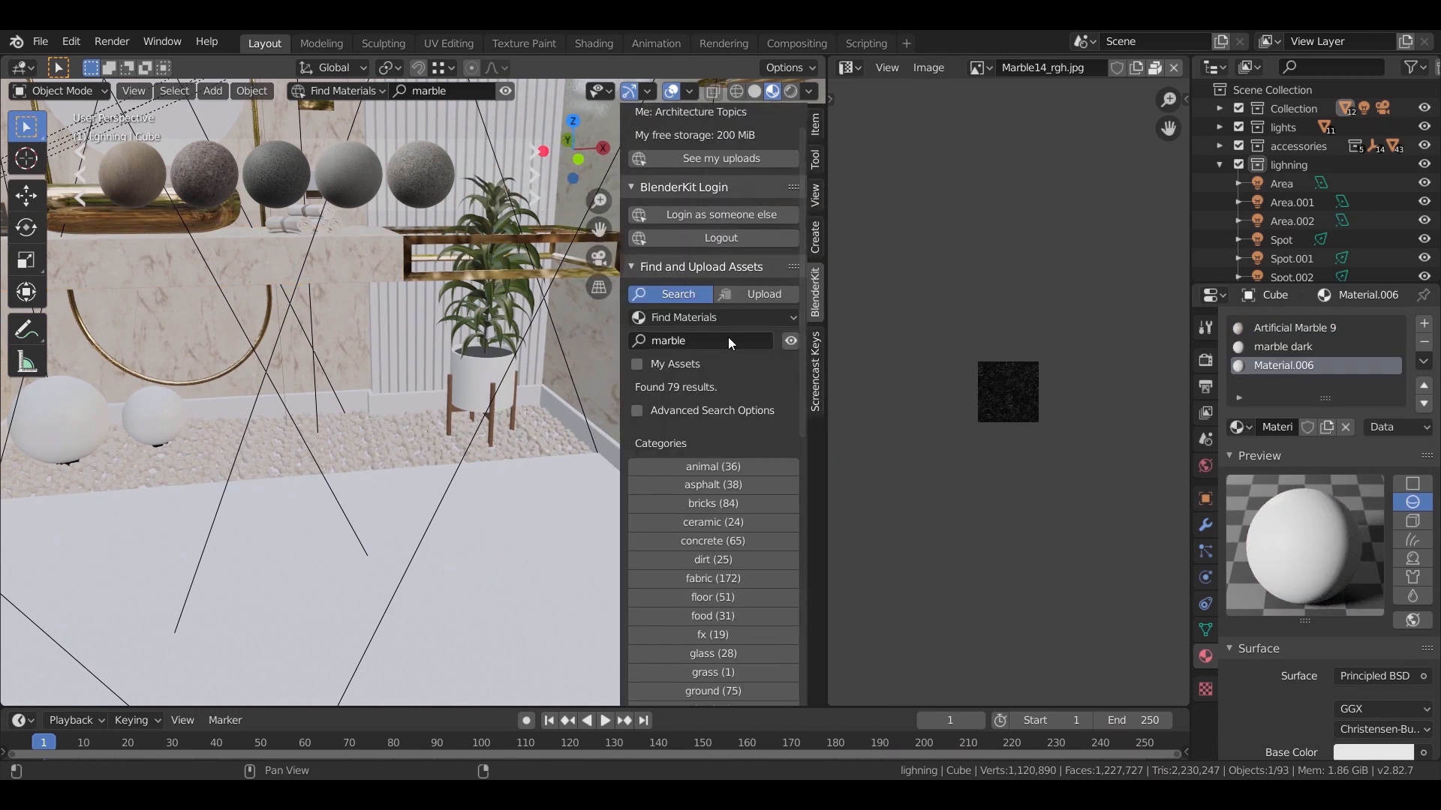
click(747, 344)
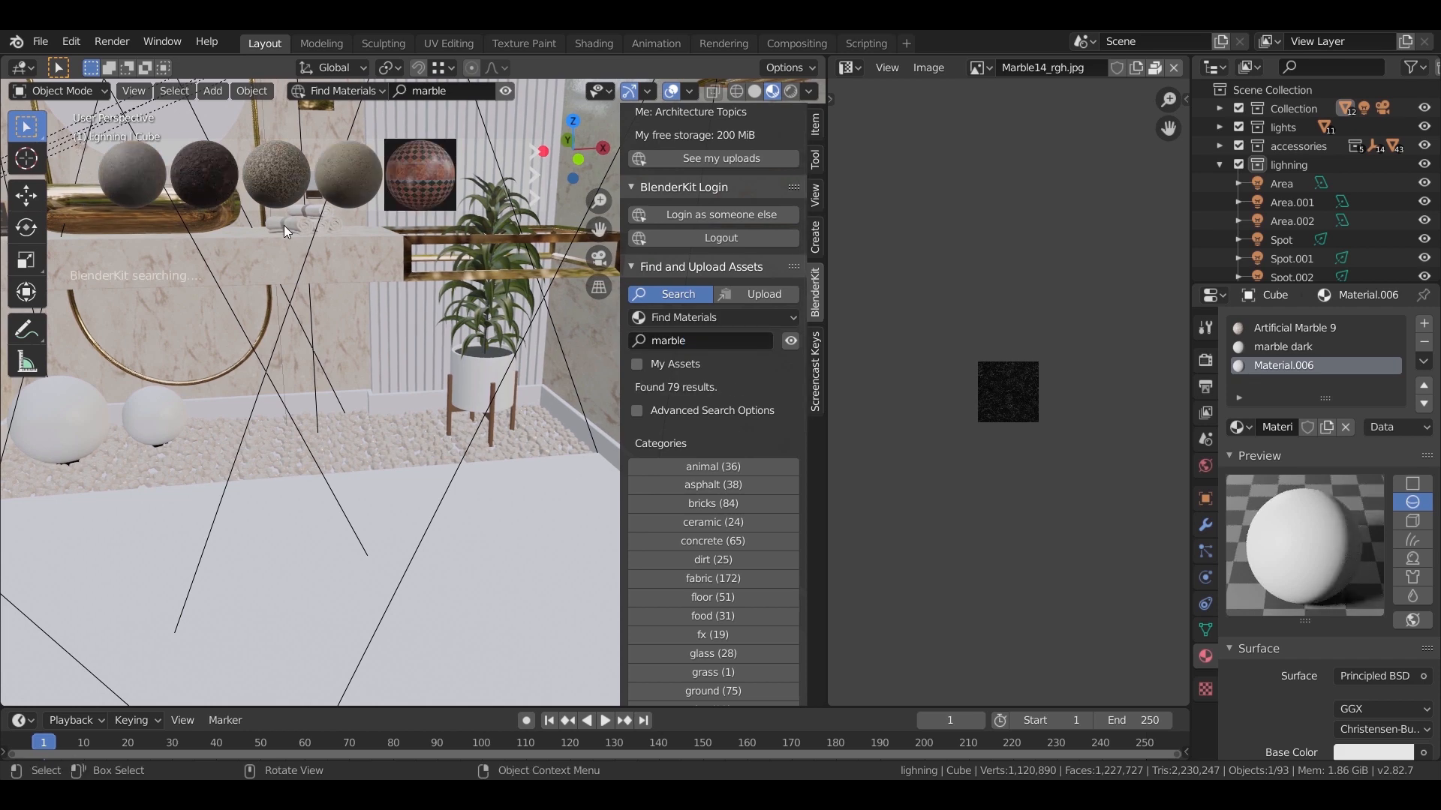
key(n)
Browse the marble results to the glossy brown marble, Artificial Marble 3, and apply it to the floor.
click(731, 175)
click(736, 175)
click(736, 174)
click(735, 174)
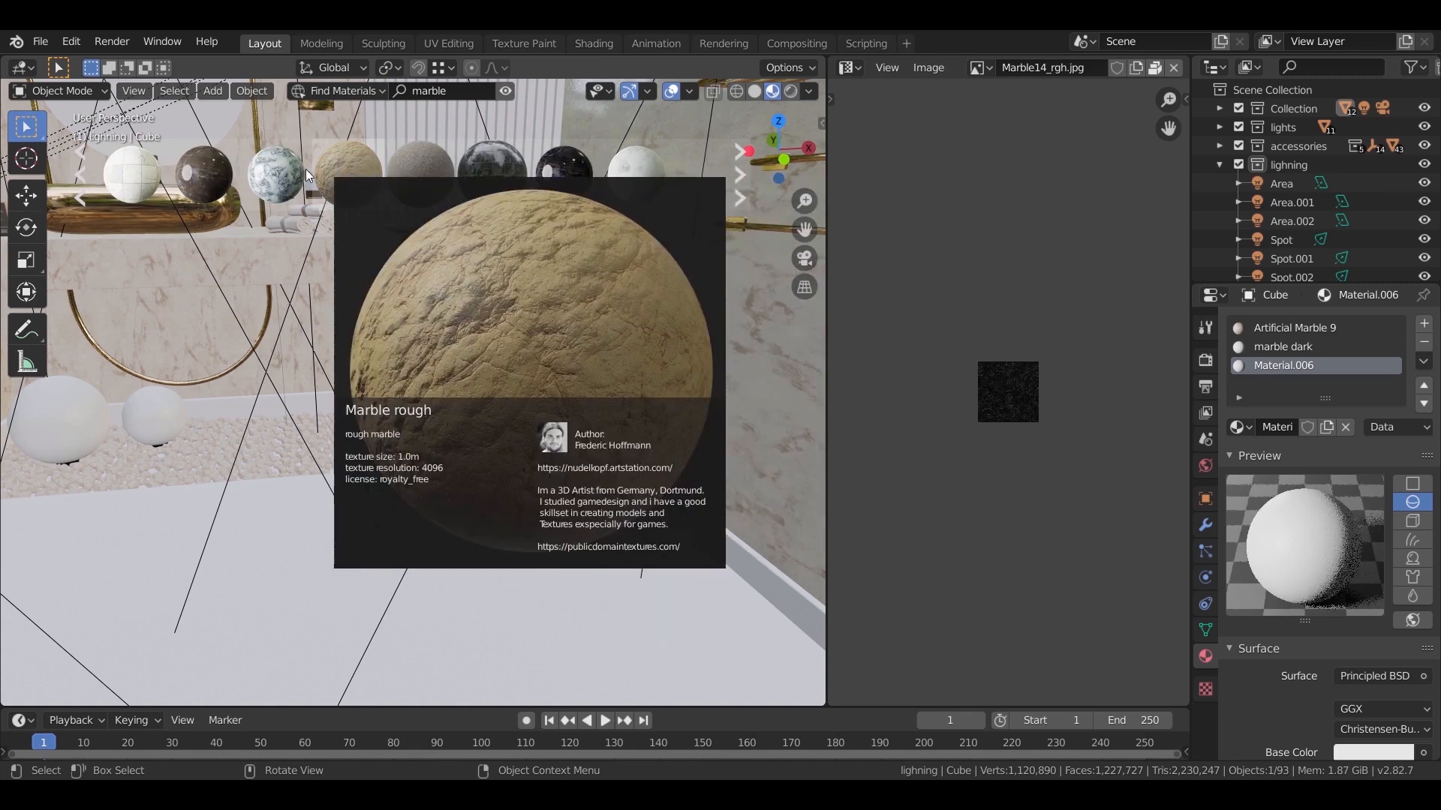
click(740, 181)
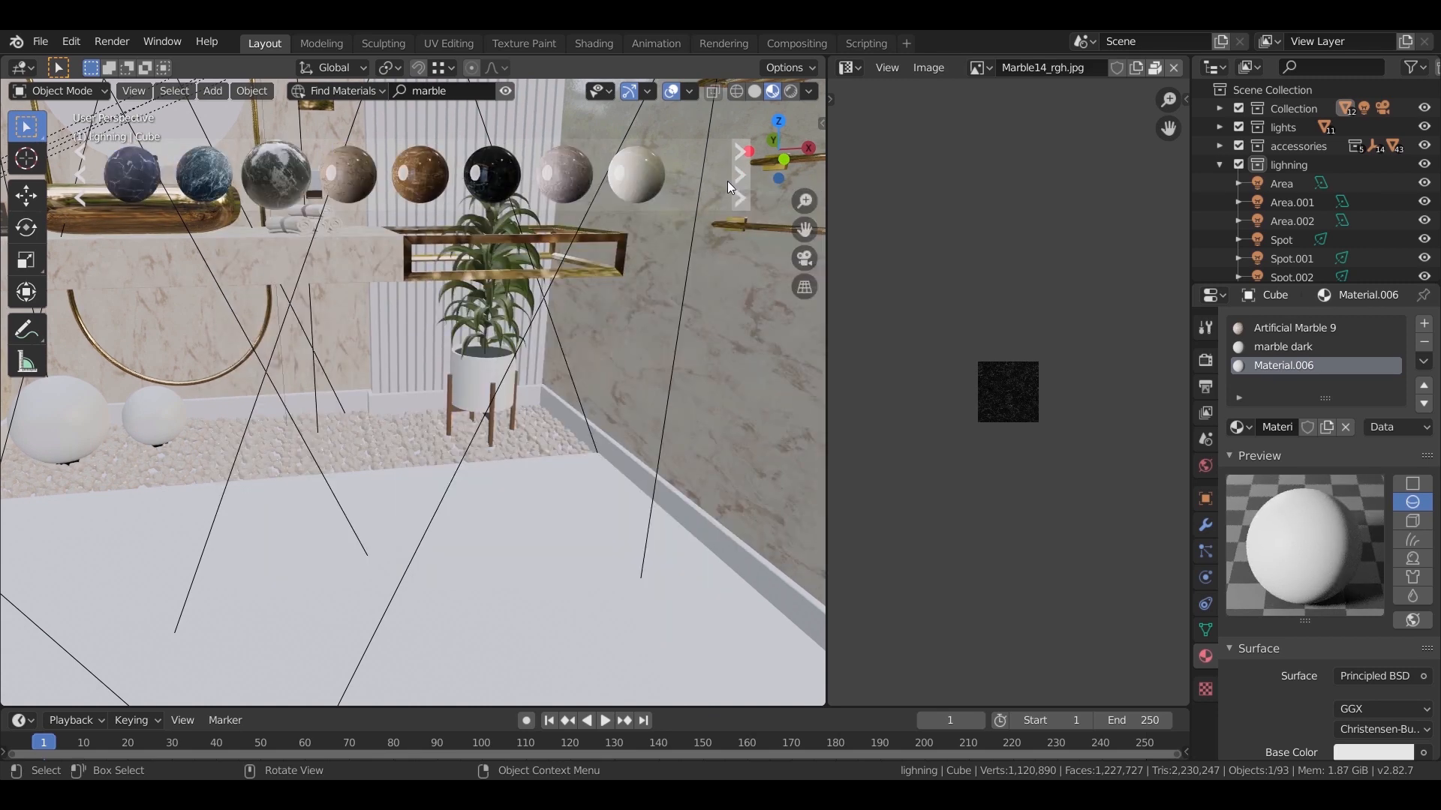
middle_drag(410, 184, 419, 216)
drag(412, 192, 441, 449)
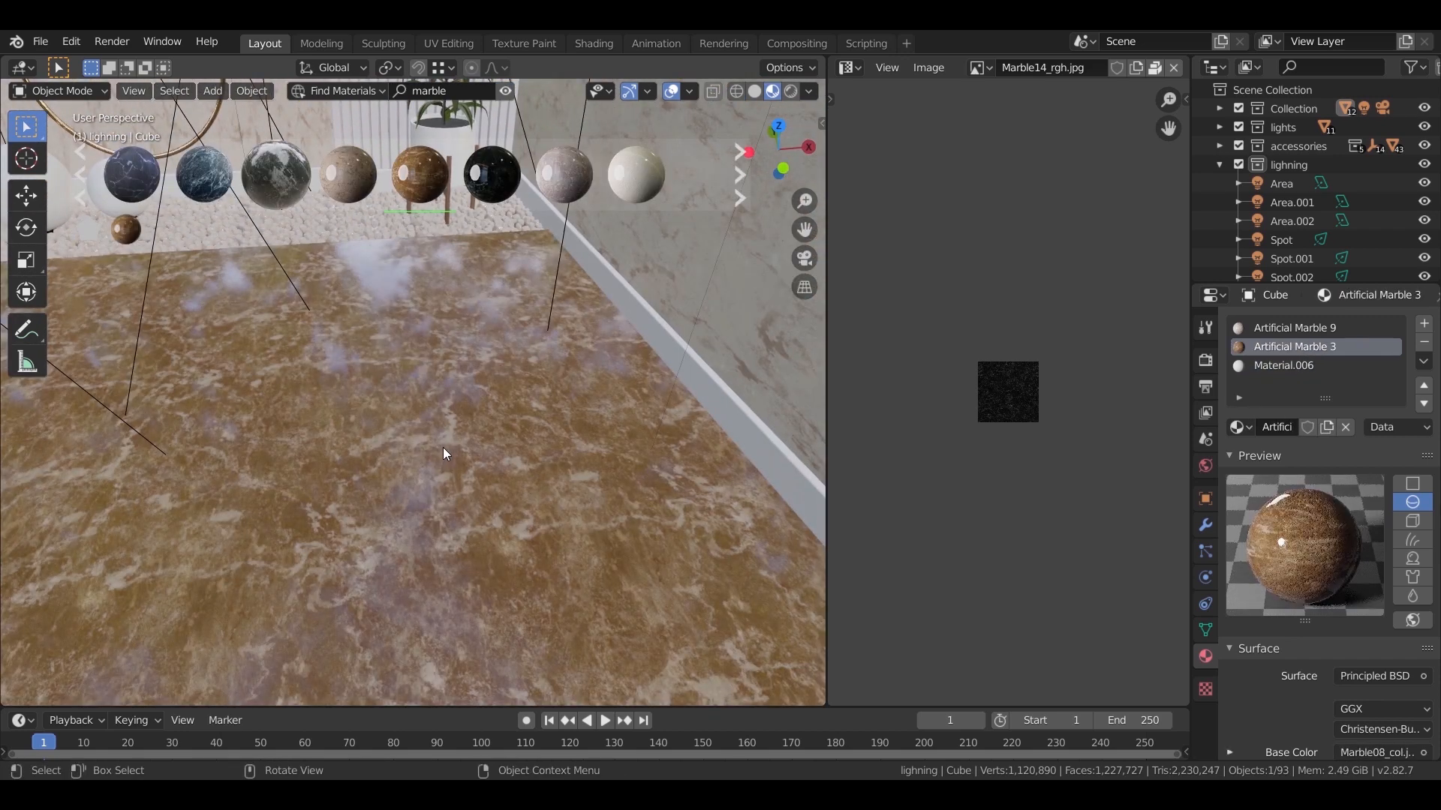
Scale down the UVs of the room's floor faces to enlarge the brown marble pattern, and return to object mode.
middle_drag(671, 426, 435, 458)
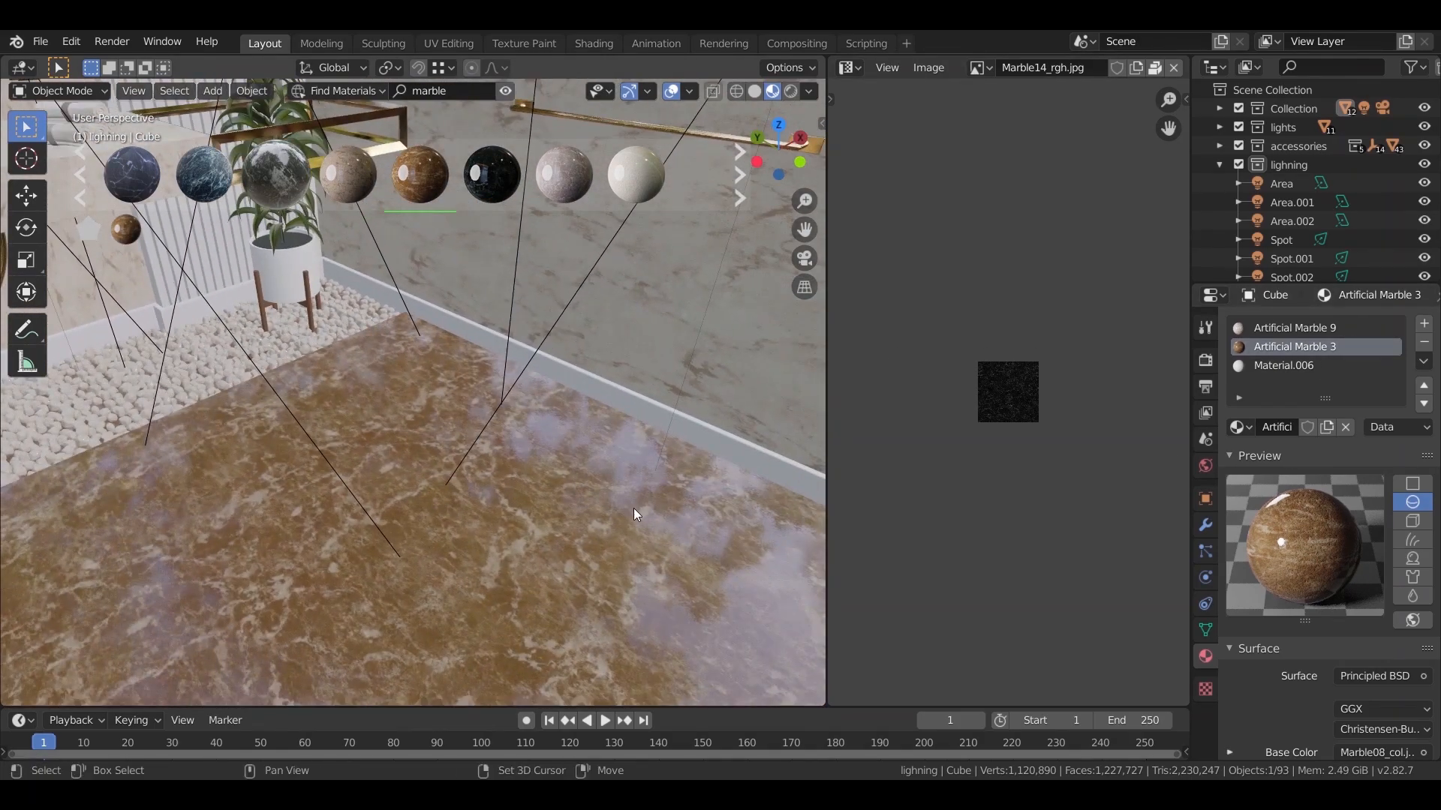
shift+middle_drag(652, 516, 483, 453)
shift+middle_drag(480, 555, 506, 511)
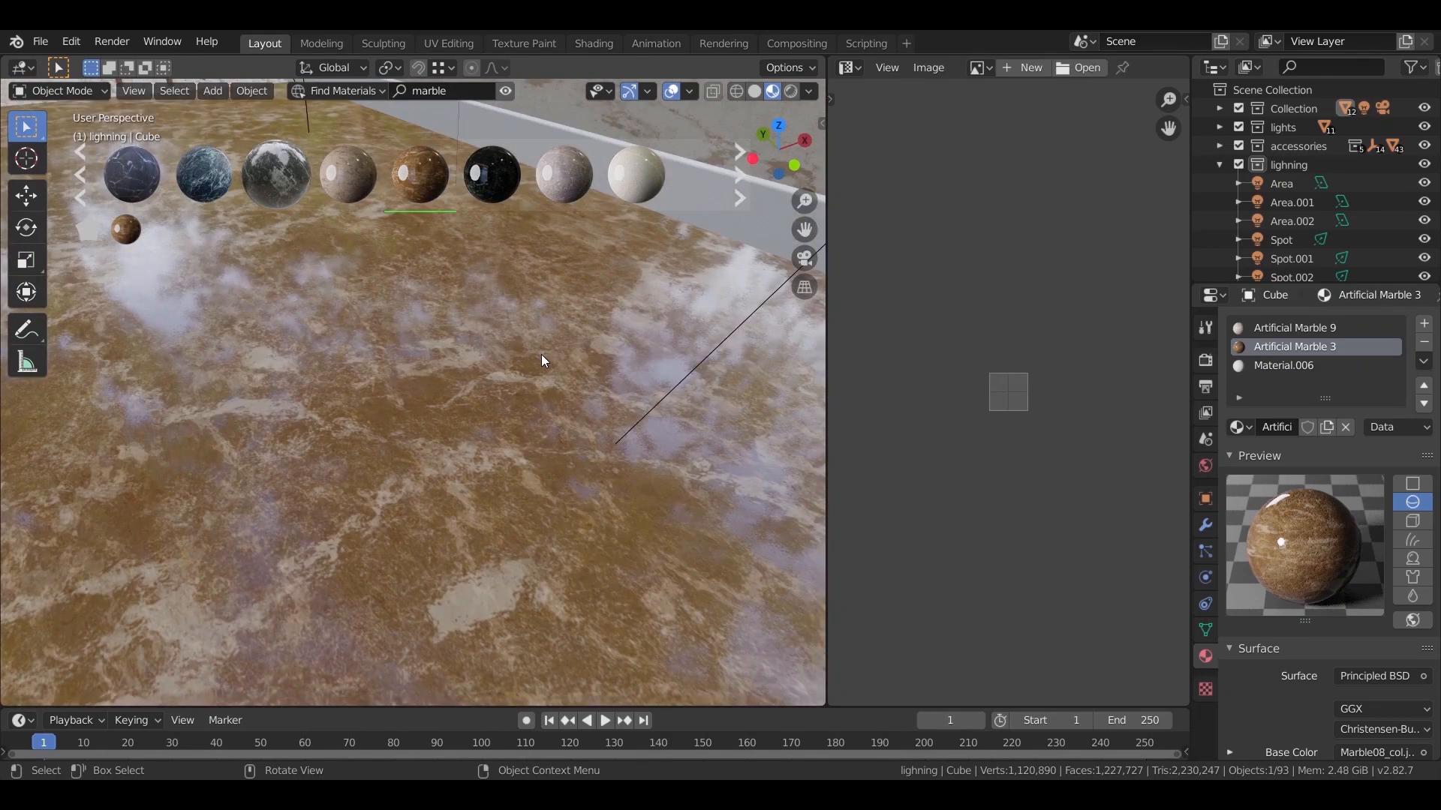
shift+middle_drag(542, 360, 457, 370)
key(Tab)
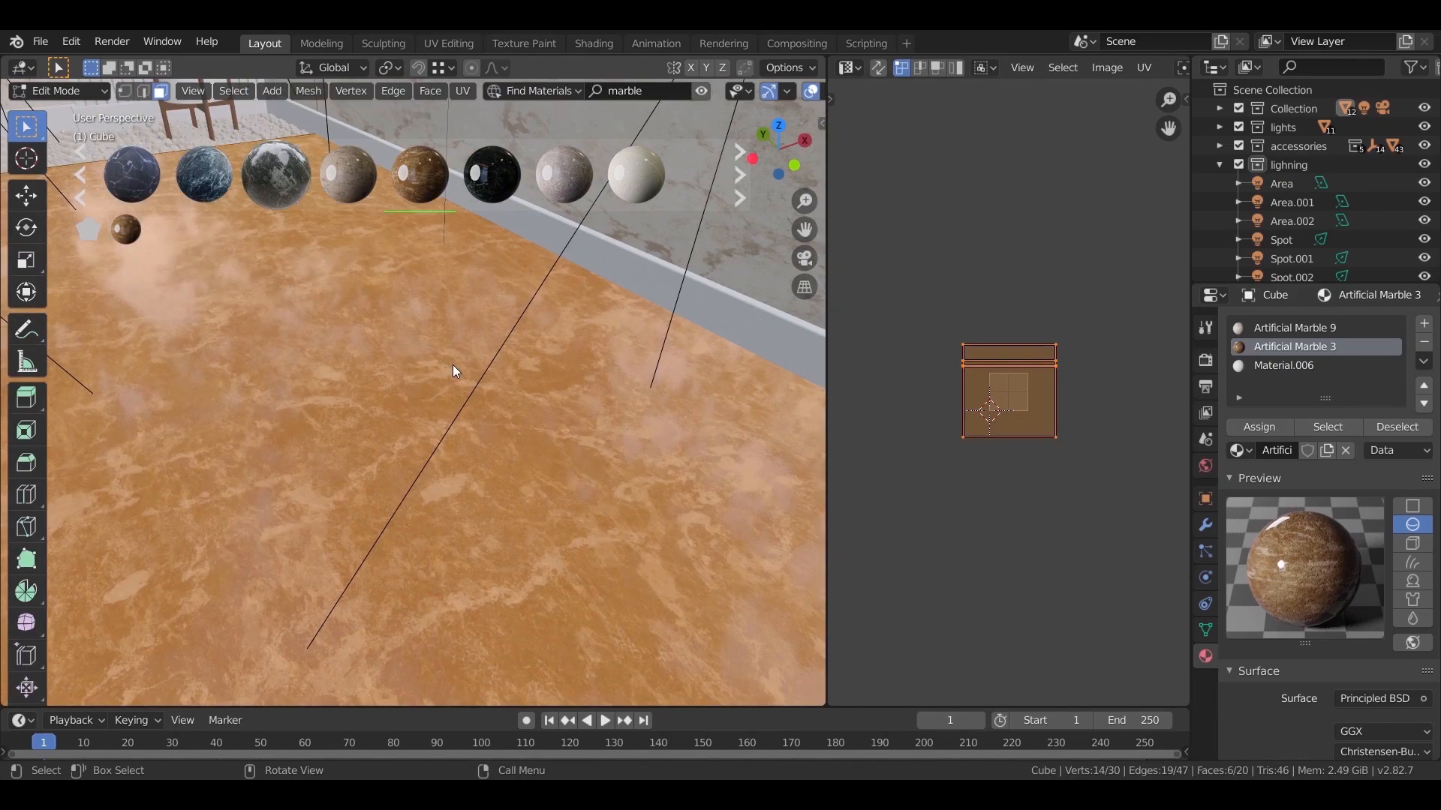
key(s)
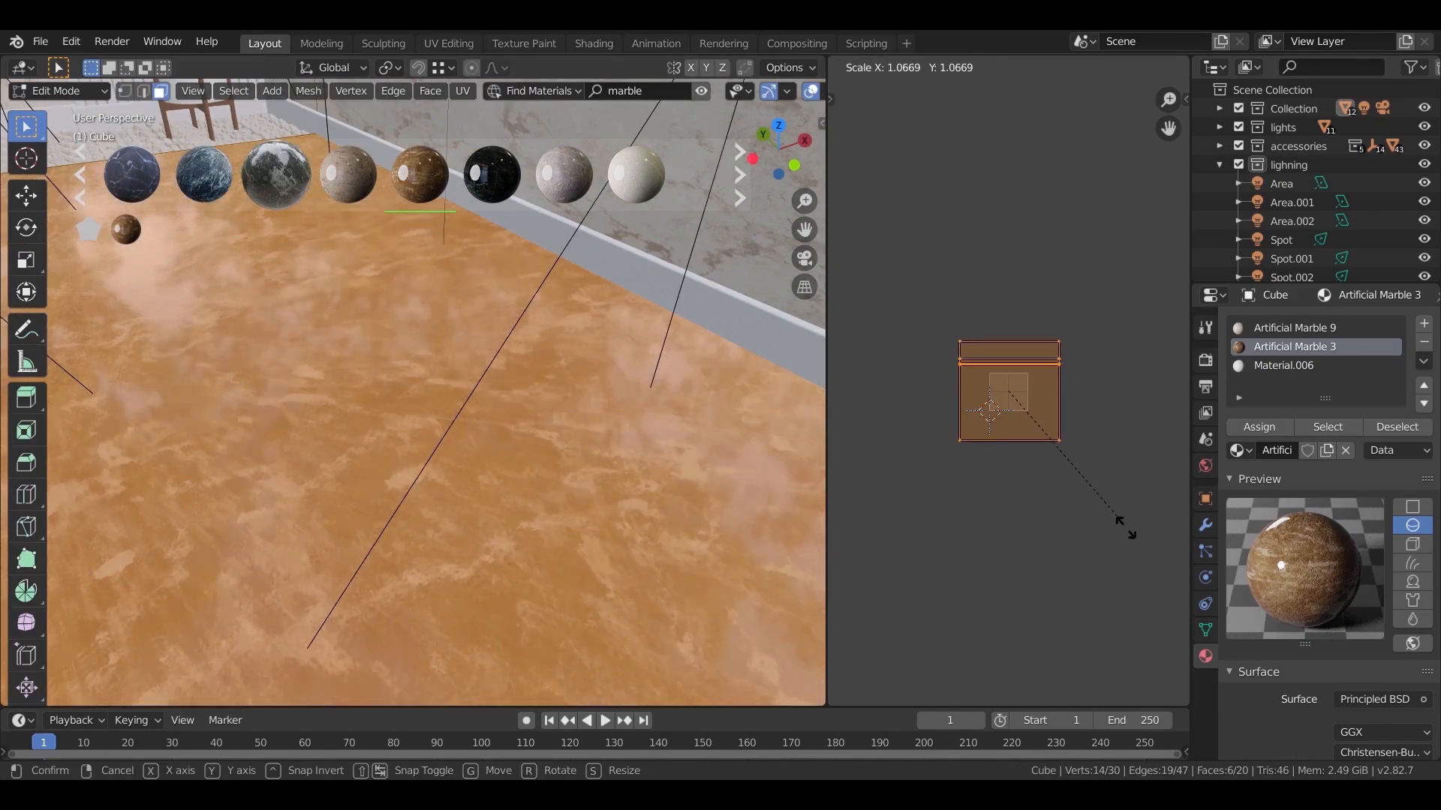
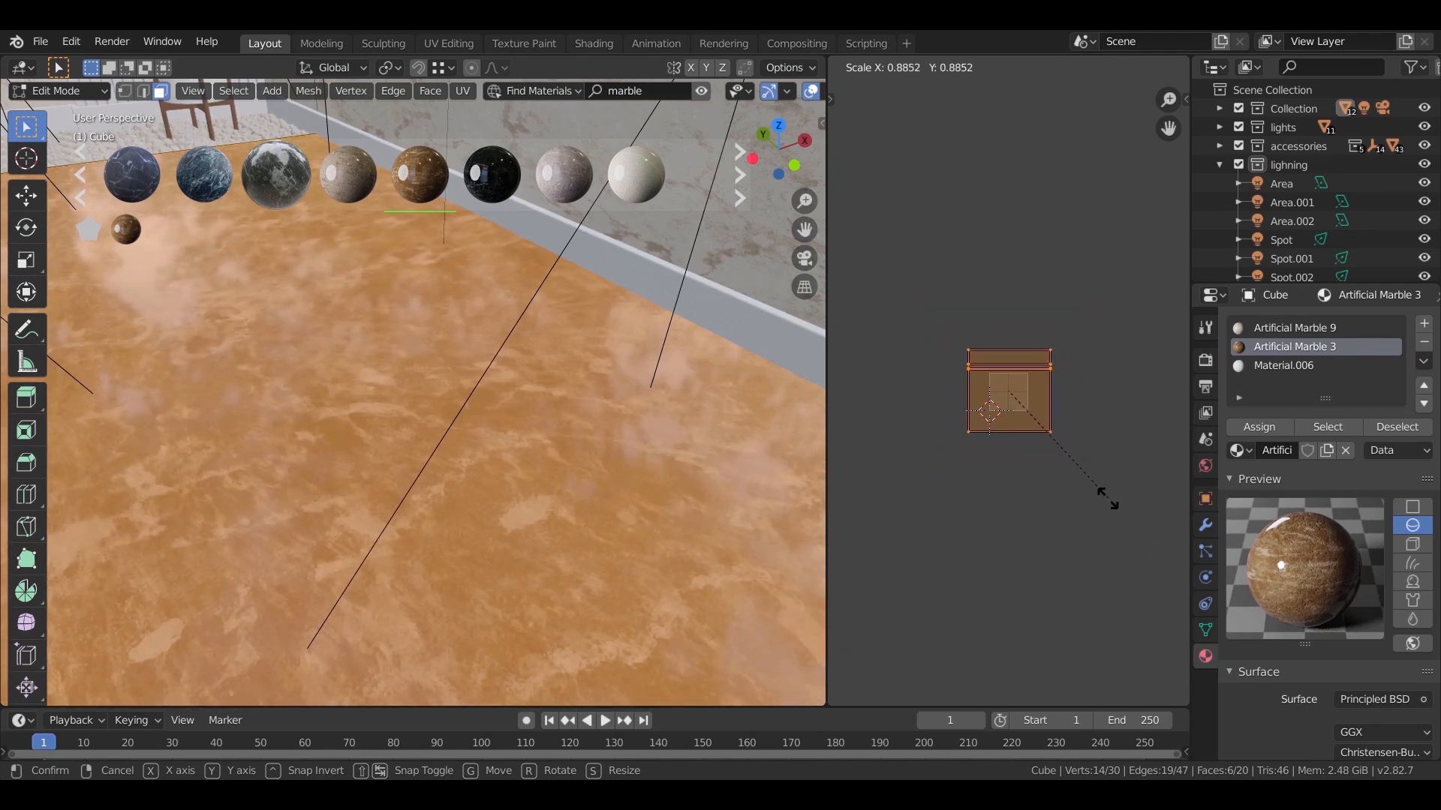
click(1076, 484)
key(Tab)
Replace the marble dark material on the baseboard with Artificial Marble 3.
mouse_move(565, 429)
middle_down()
mouse_move(504, 485)
mouse_move(639, 421)
mouse_move(567, 420)
middle_up()
click(655, 409)
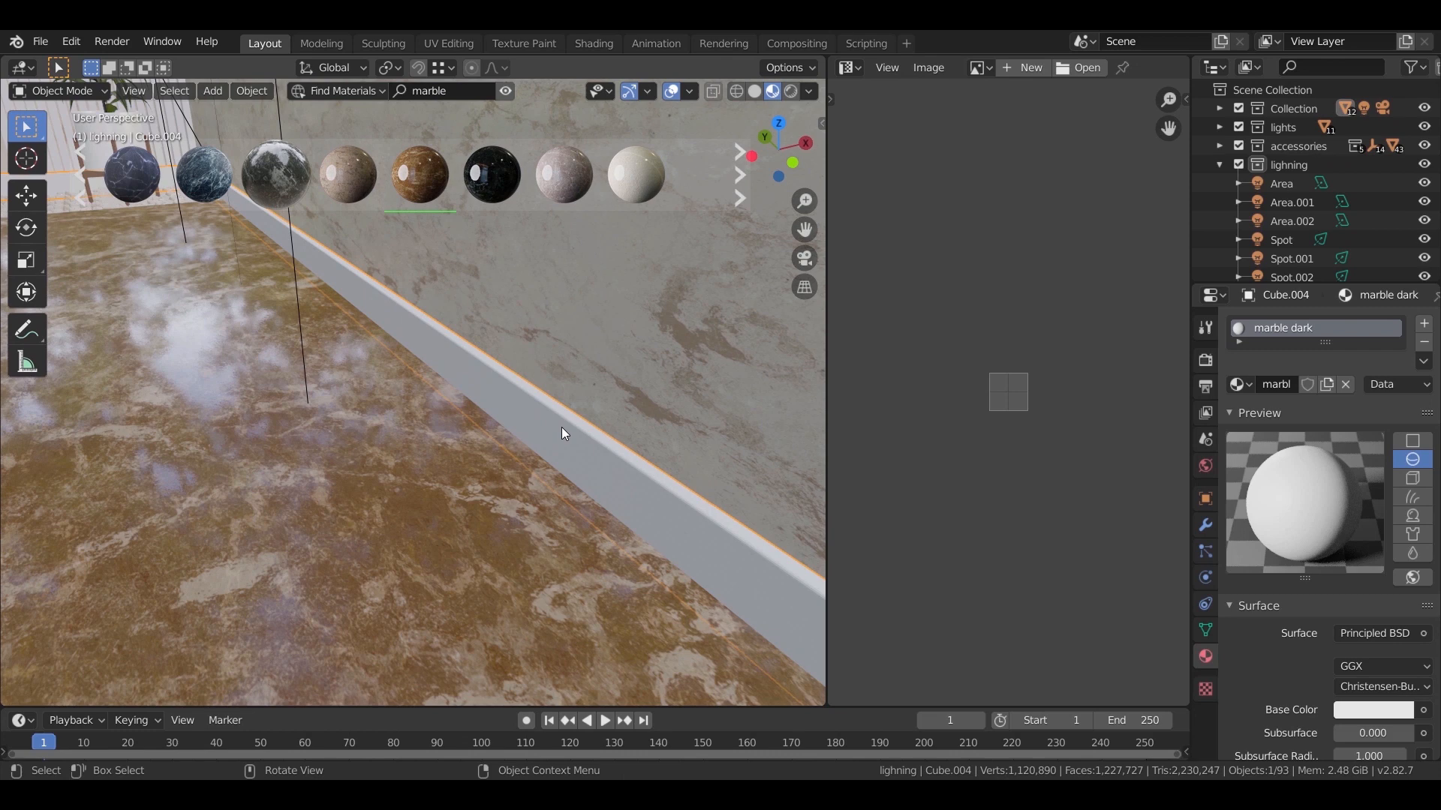
click(1239, 386)
text(ar)
click(1185, 409)
Unwrap the baseboard with Cube Projection at a cube size of 0.5 and scale its UV layout to about double.
shift+middle_drag(660, 457, 638, 417)
key(Tab)
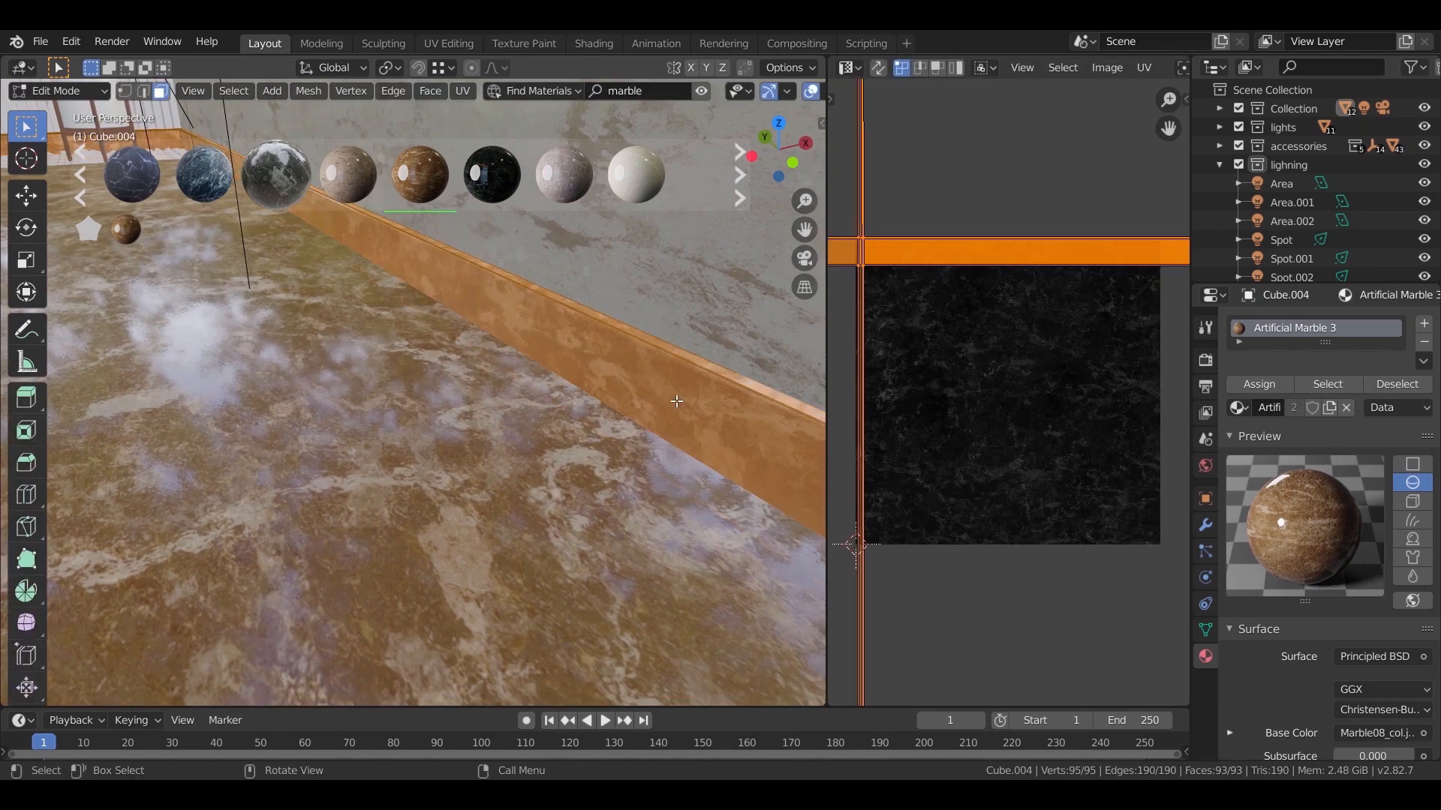
key(u)
click(672, 408)
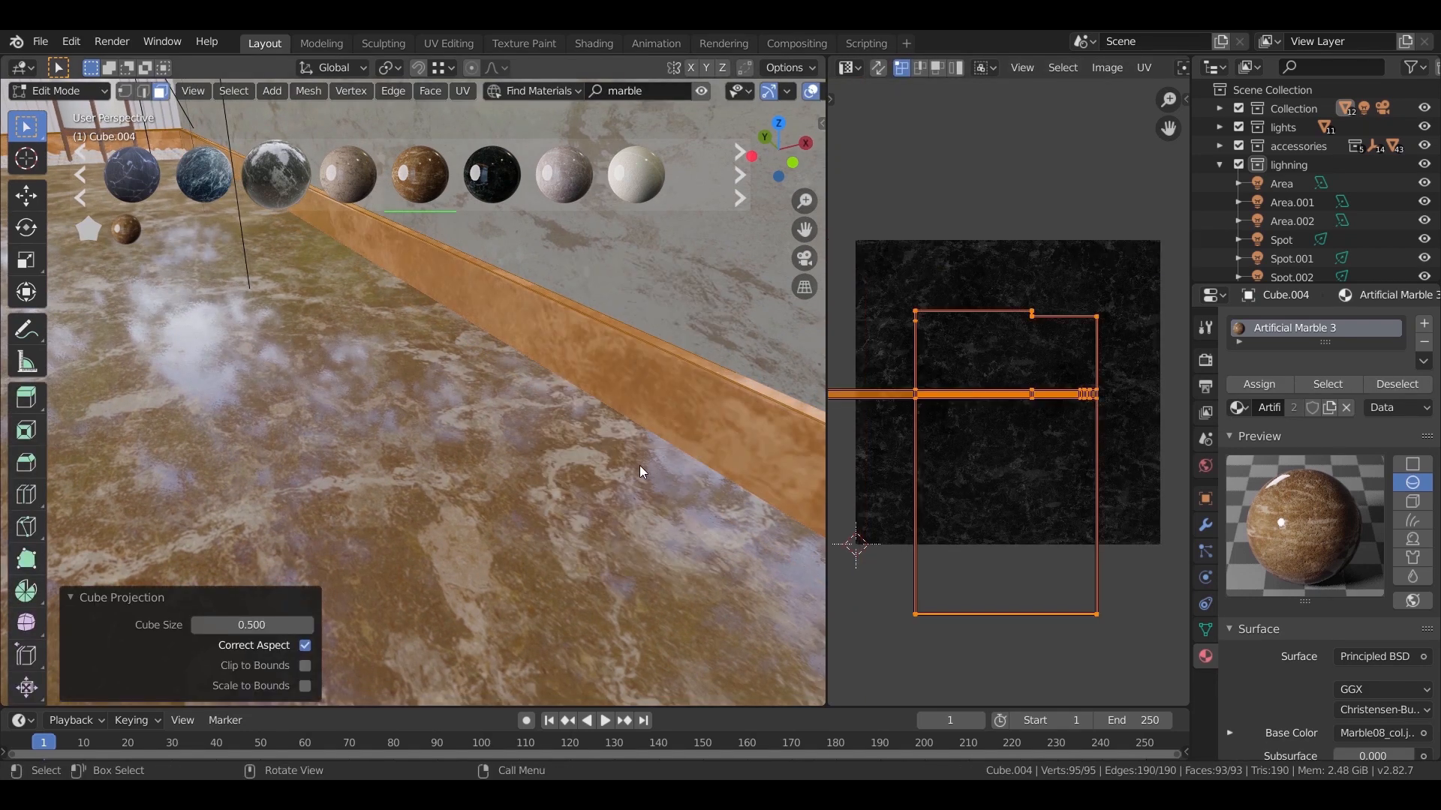
scroll(1073, 367, down, 4)
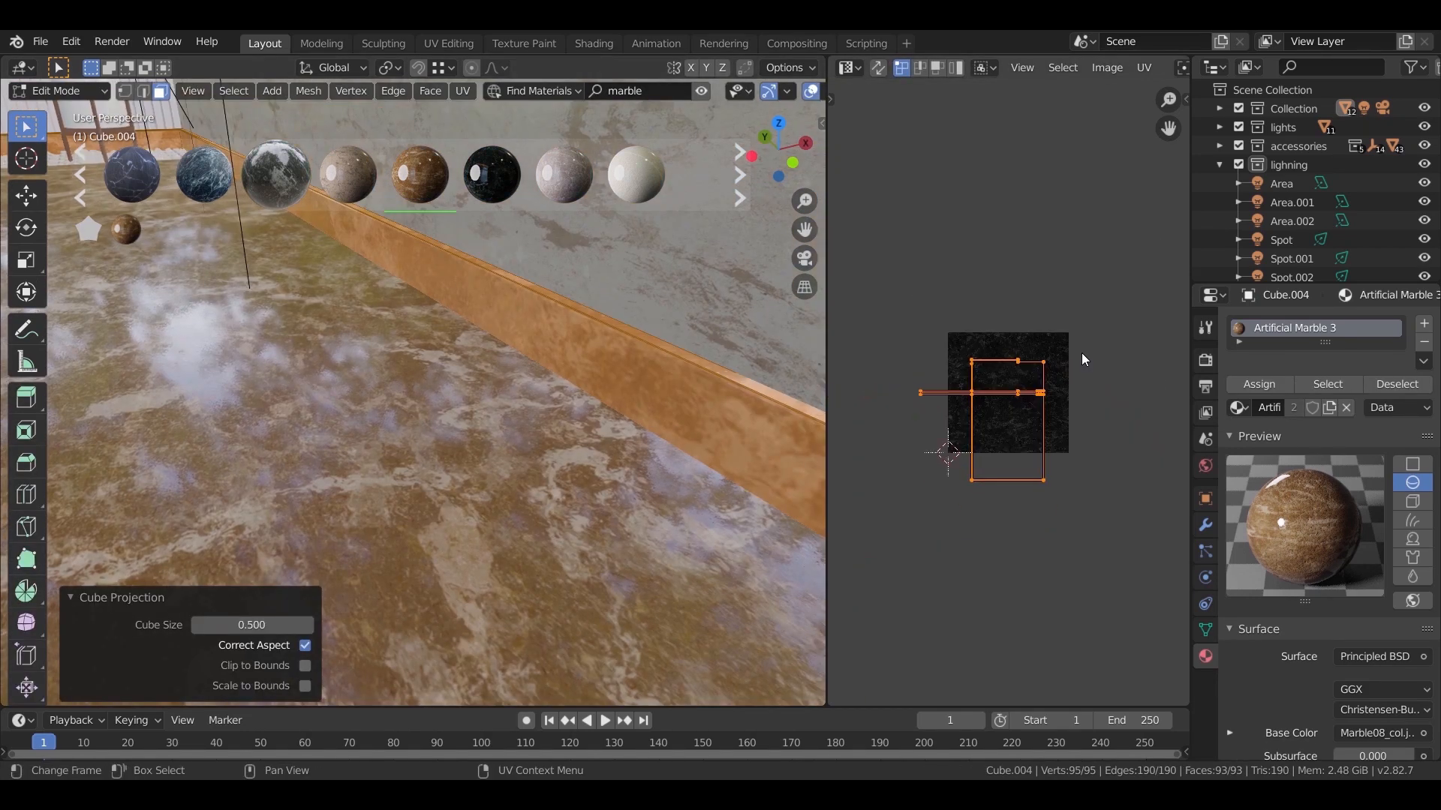
key(s)
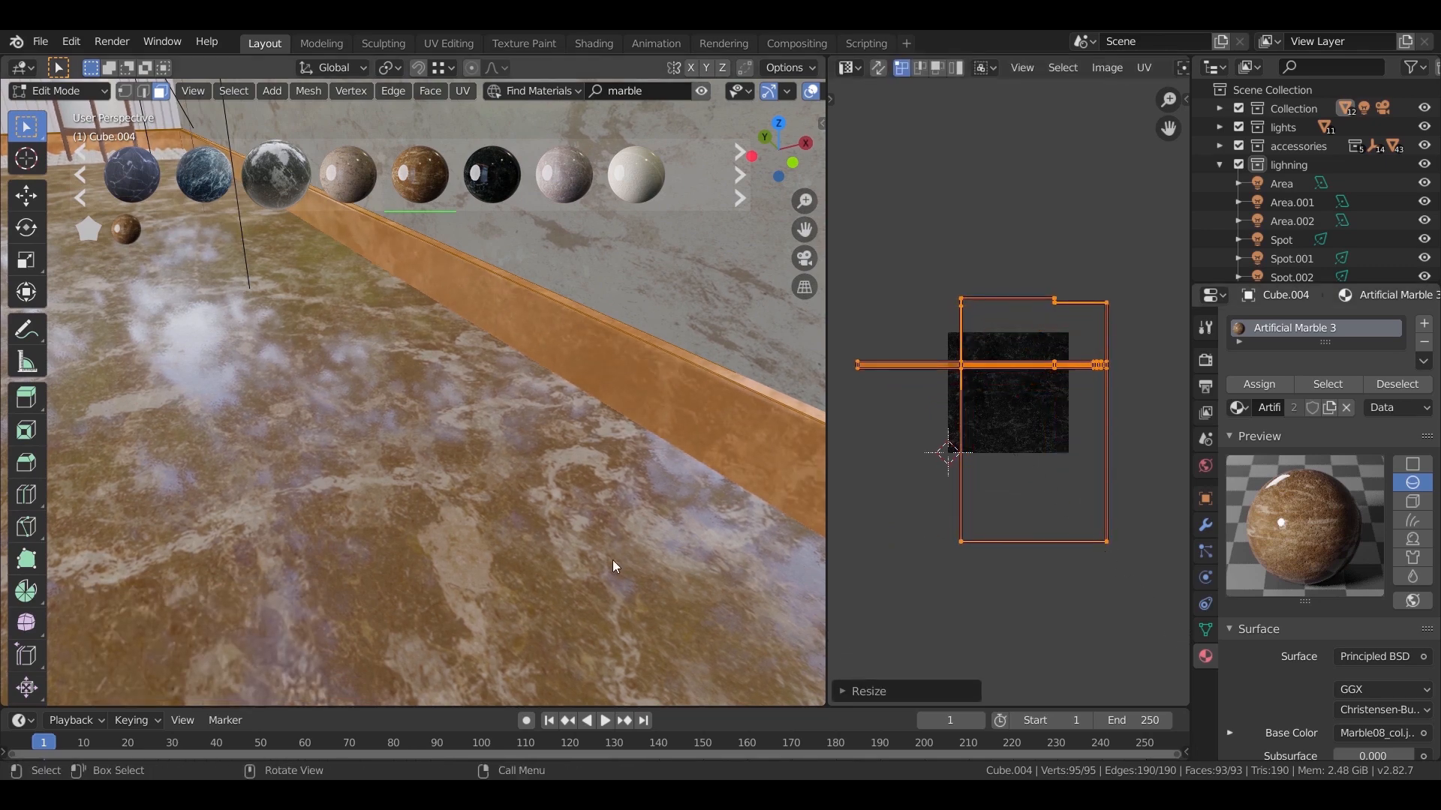
key(Tab)
middle_drag(543, 489, 739, 619)
scroll(405, 409, down, 2)
shift+middle_drag(348, 340, 498, 371)
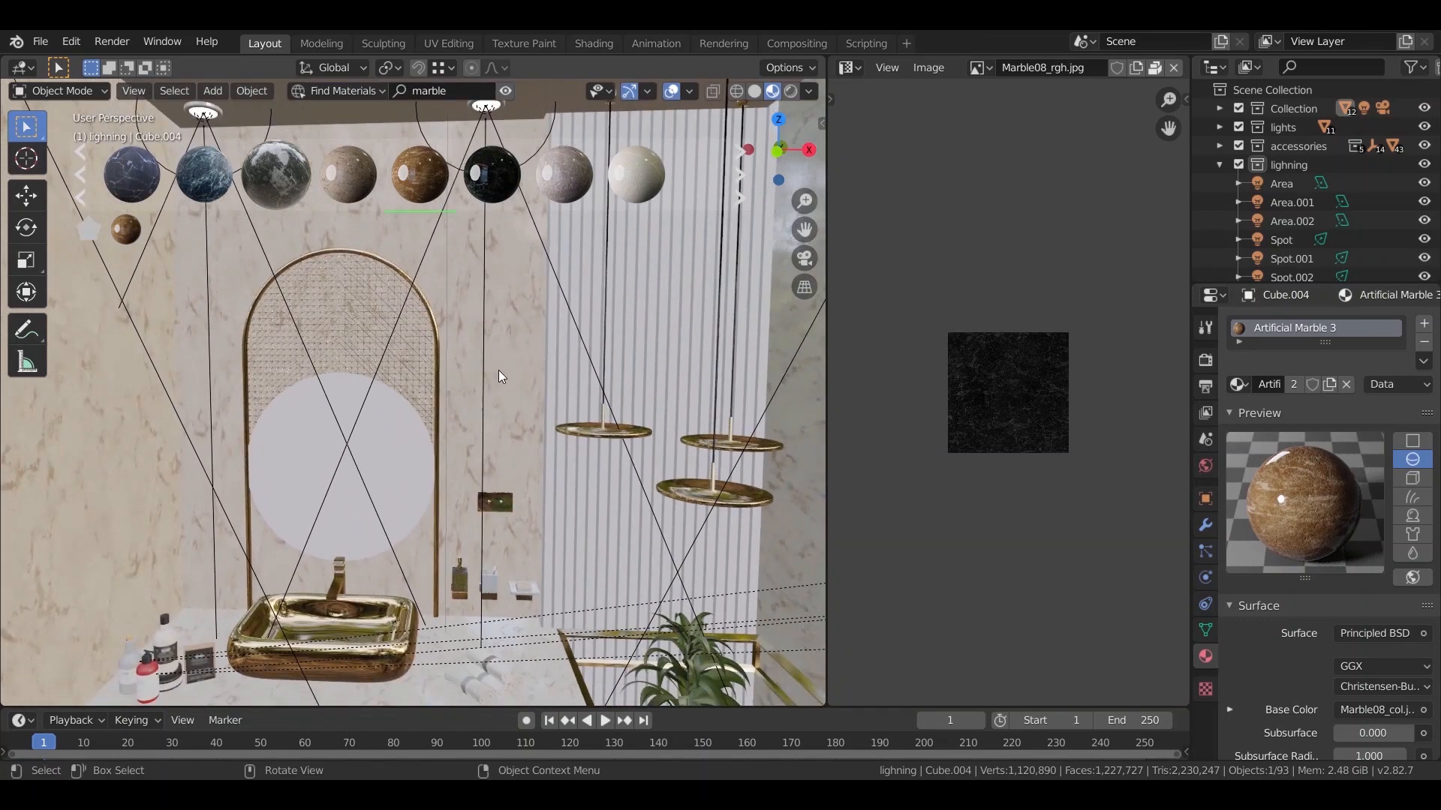
Select only the room's wall faces that use the Artificial Marble 9 material.
click(498, 371)
key(Tab)
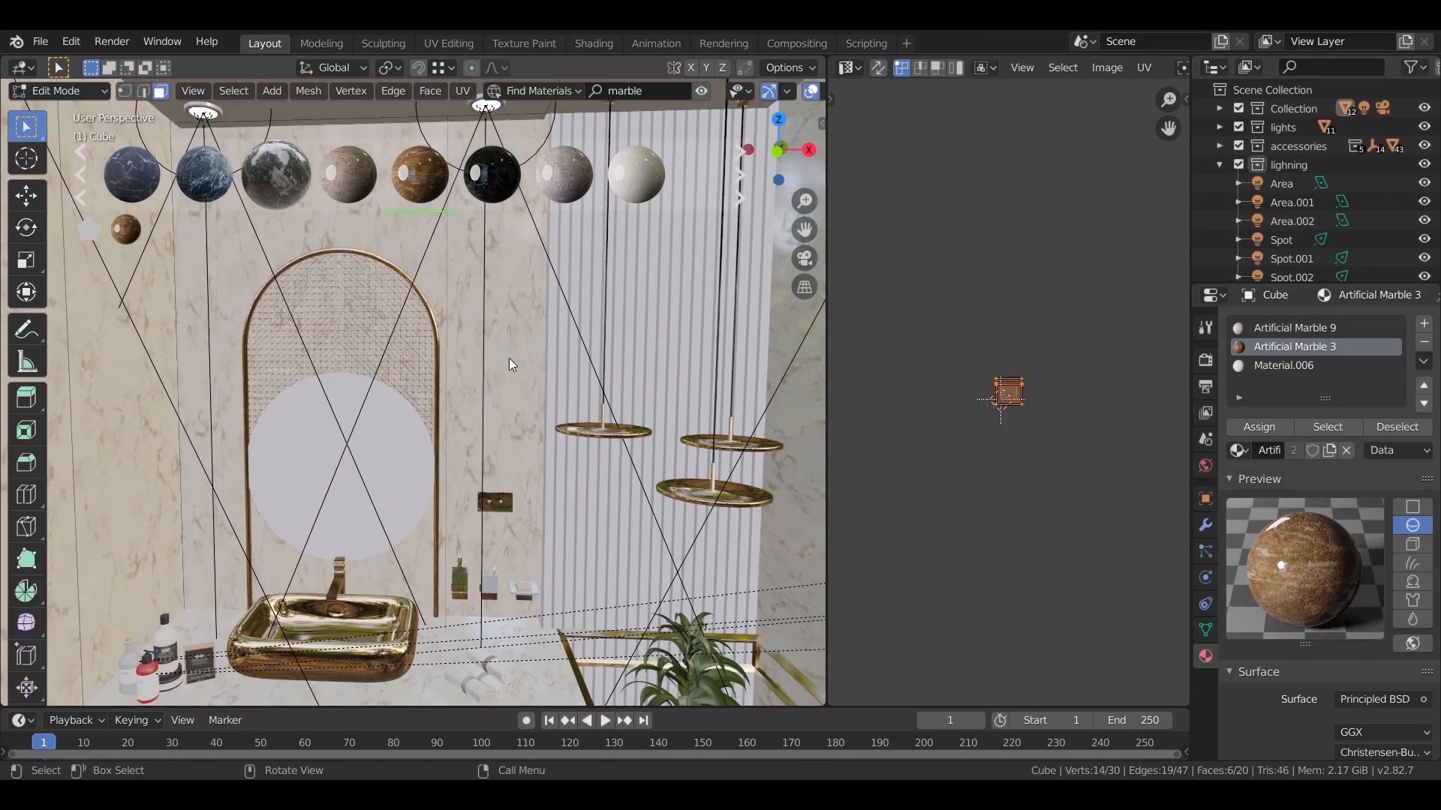
click(234, 91)
click(253, 131)
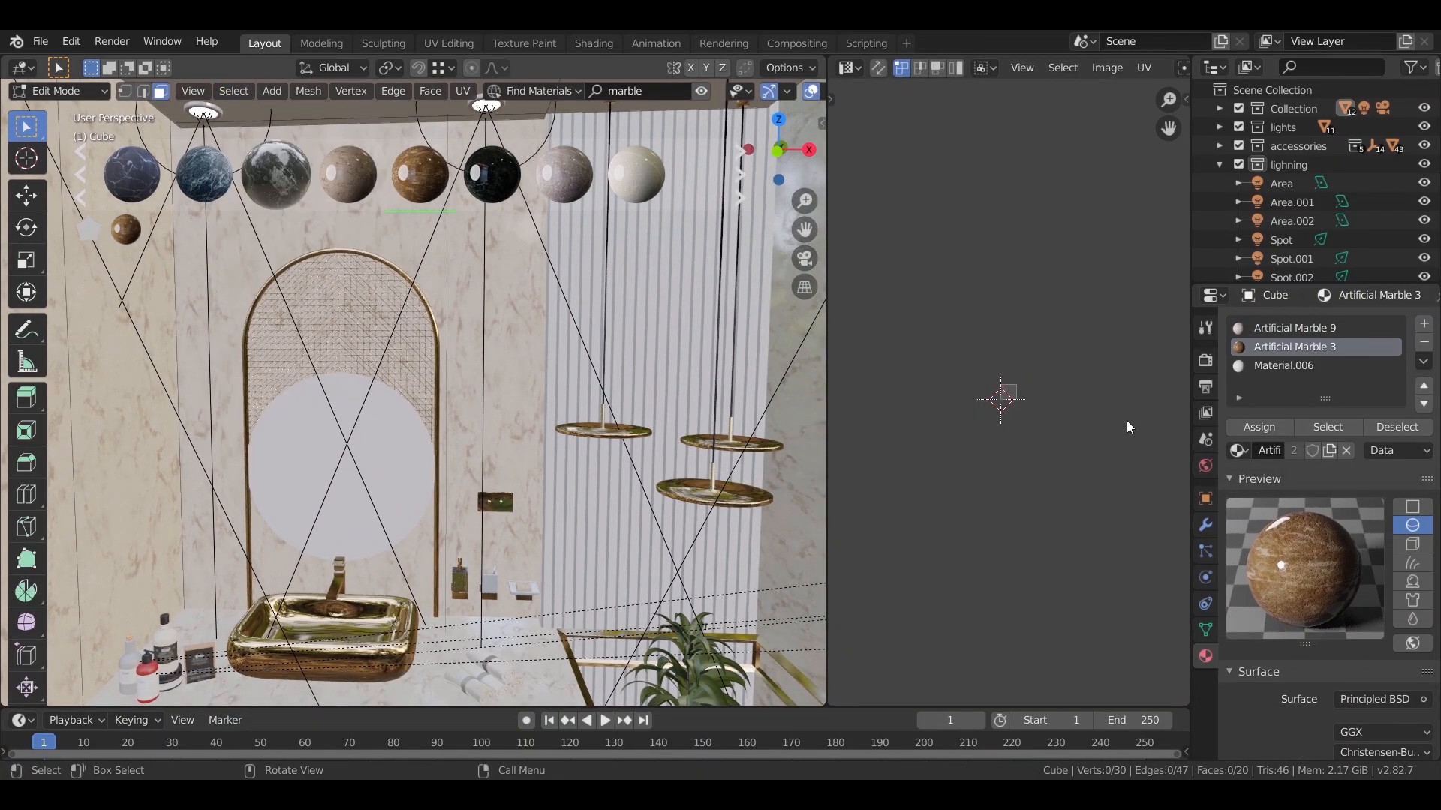
click(1285, 328)
click(1302, 427)
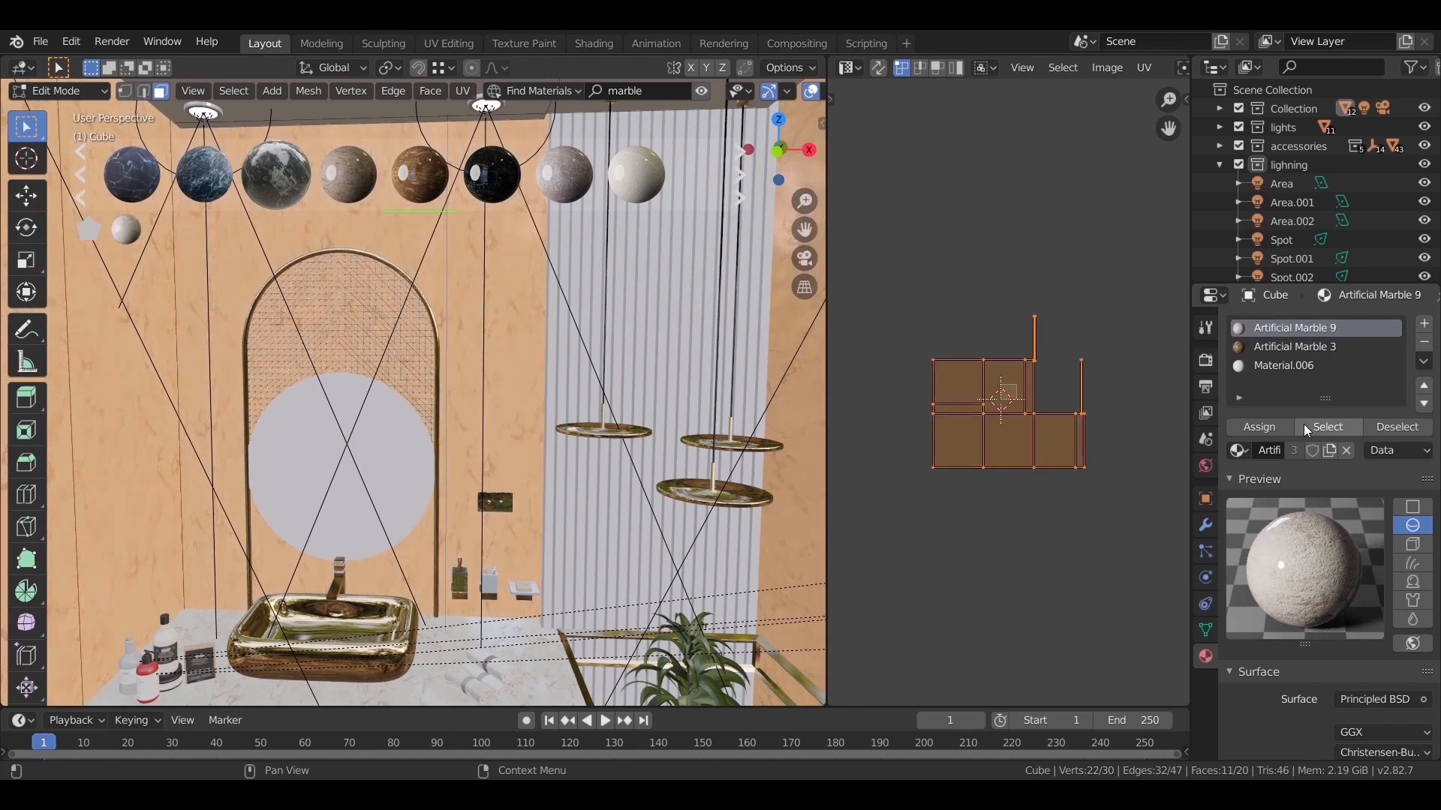
Stretch the wall faces' UV layout slightly along the X axis and return to object mode.
key(b)
drag(950, 520, 901, 549)
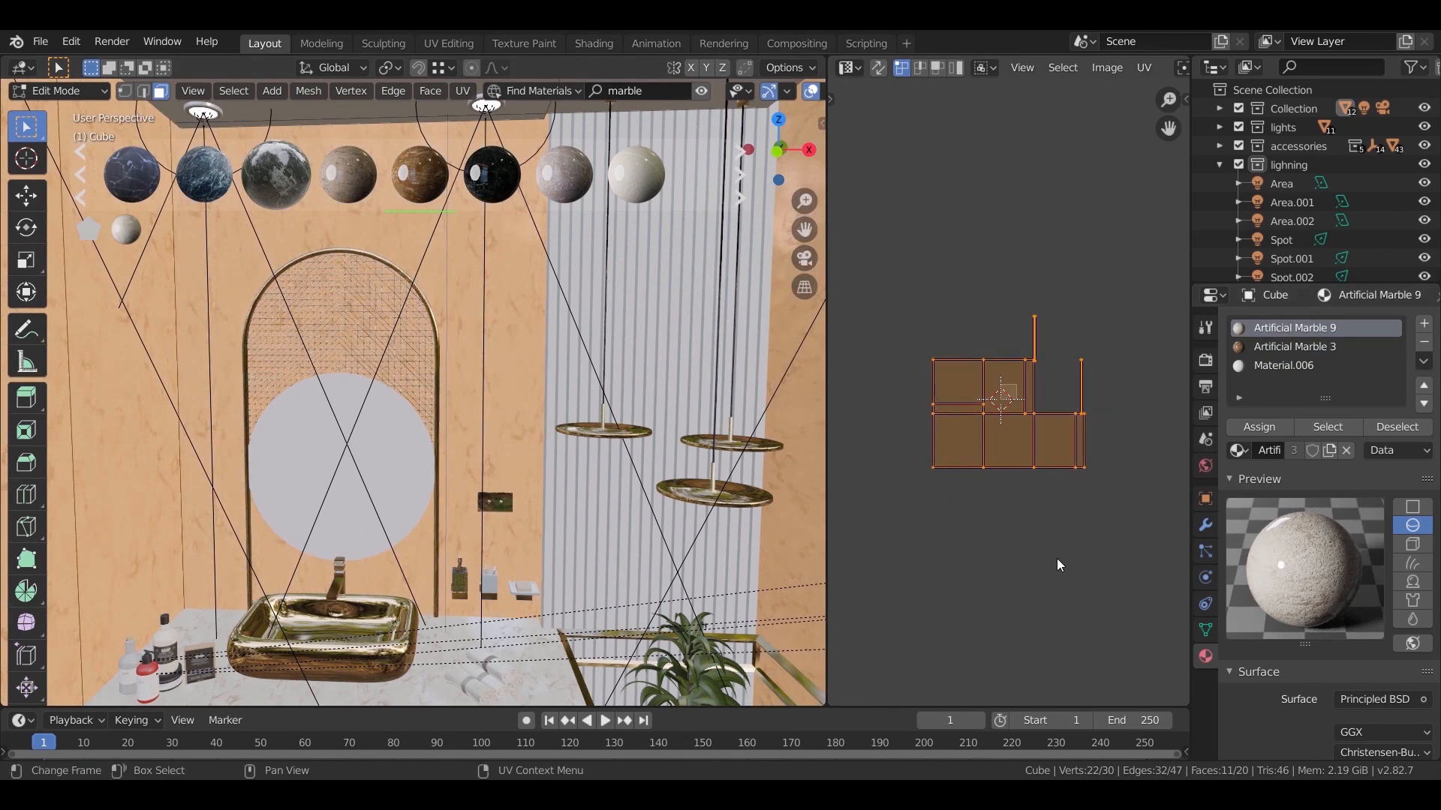
key(s)
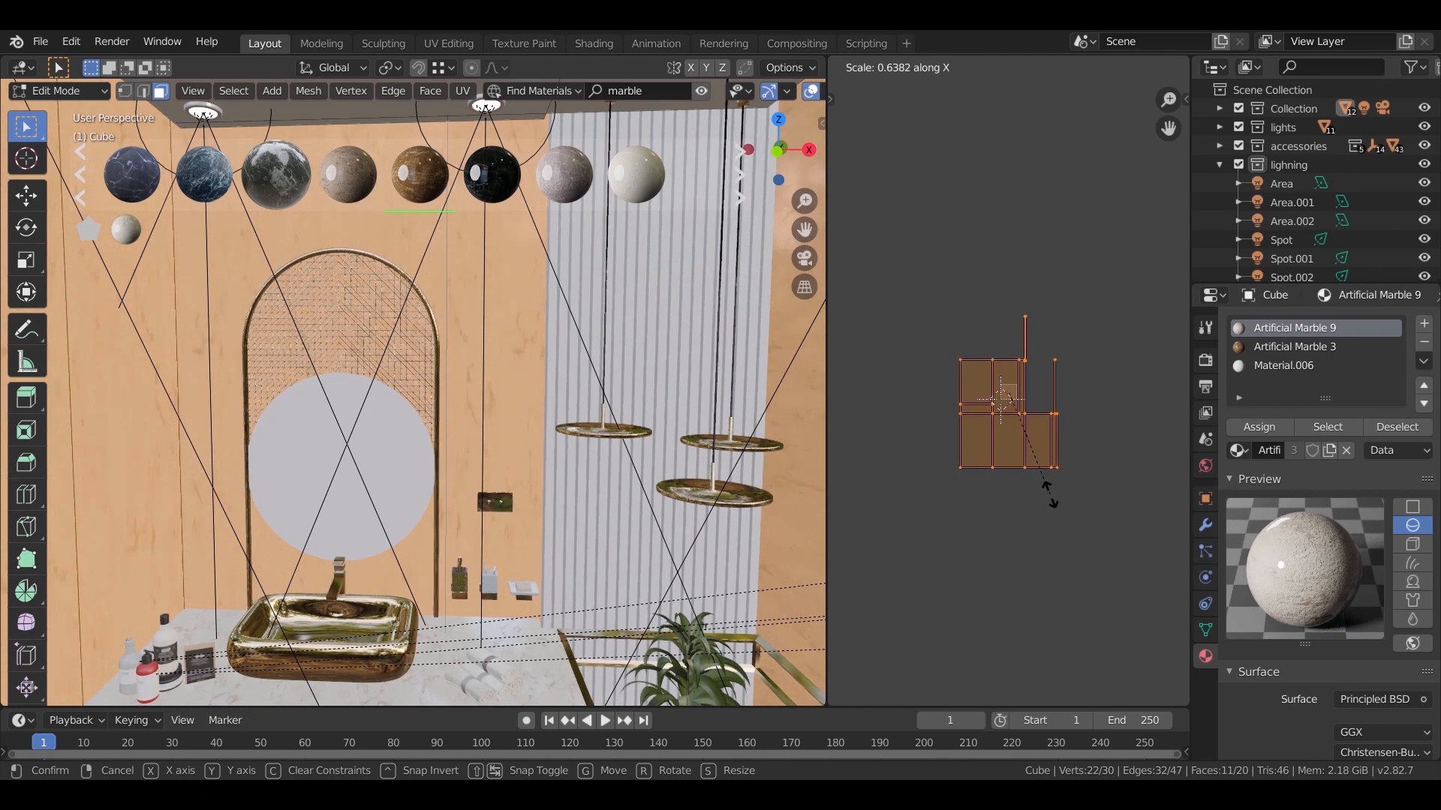
click(1097, 564)
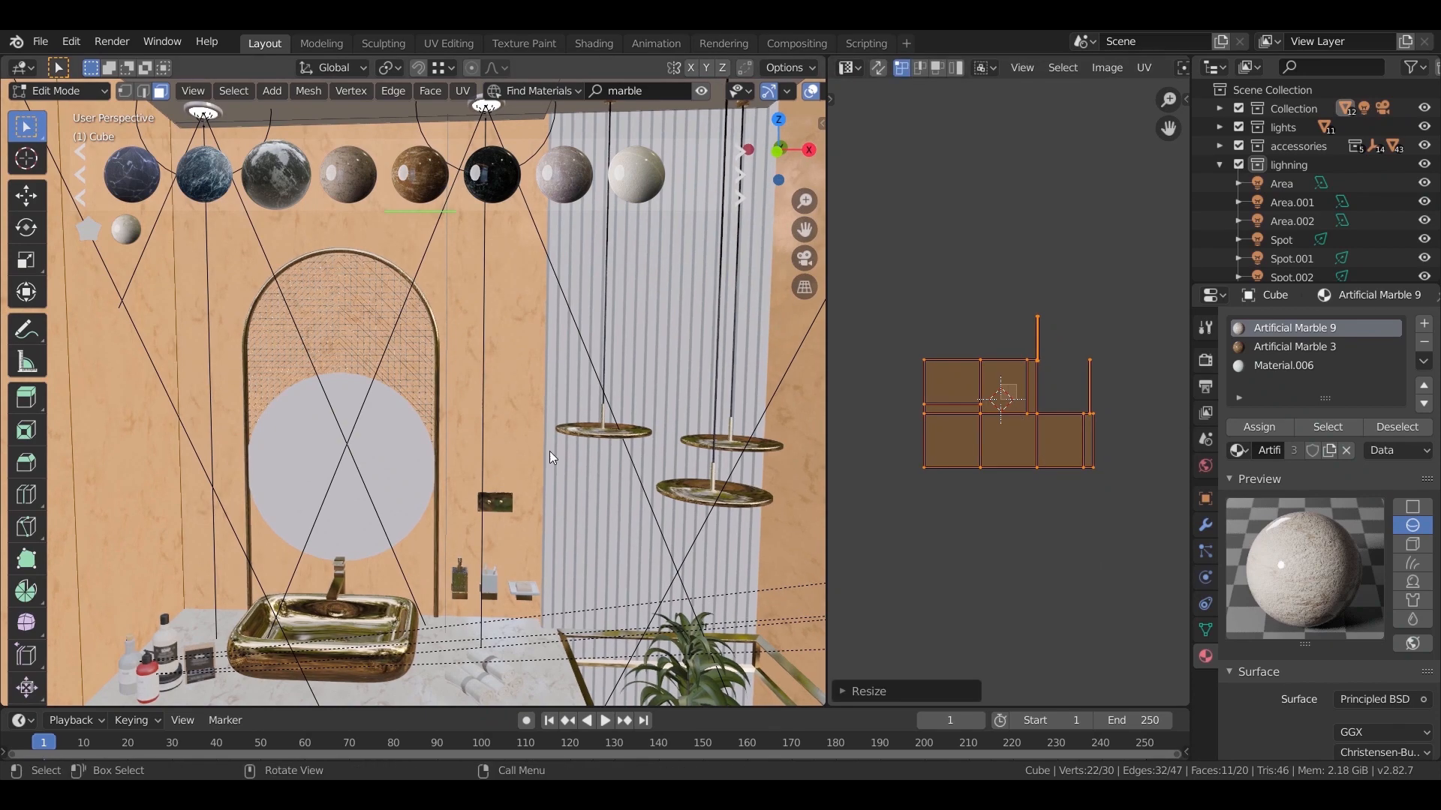
key(Tab)
middle_drag(542, 438, 511, 435)
Widen the wall UVs further along X, scale the whole layout down, and return to object mode.
key(Tab)
key(s)
key(x)
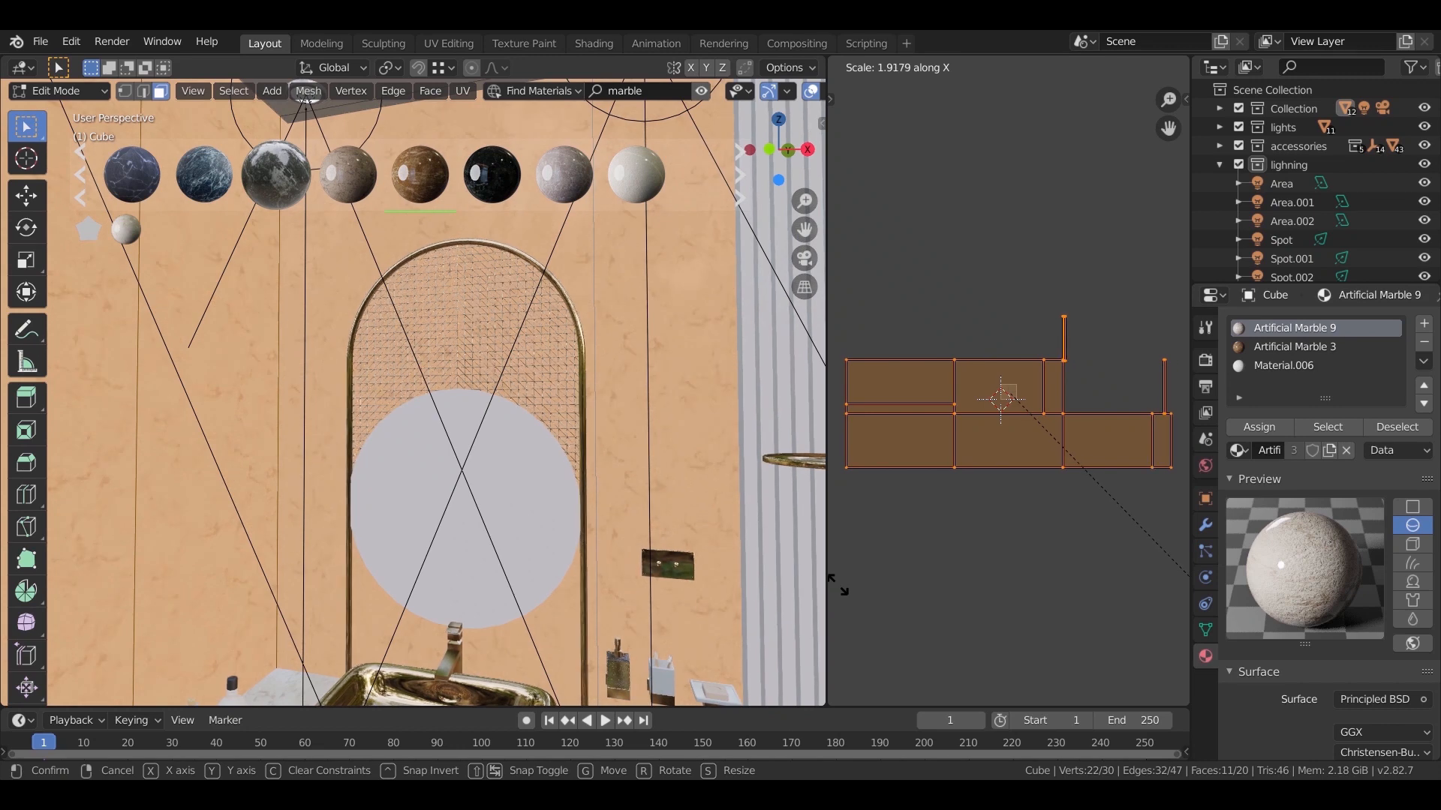
click(1115, 540)
key(s)
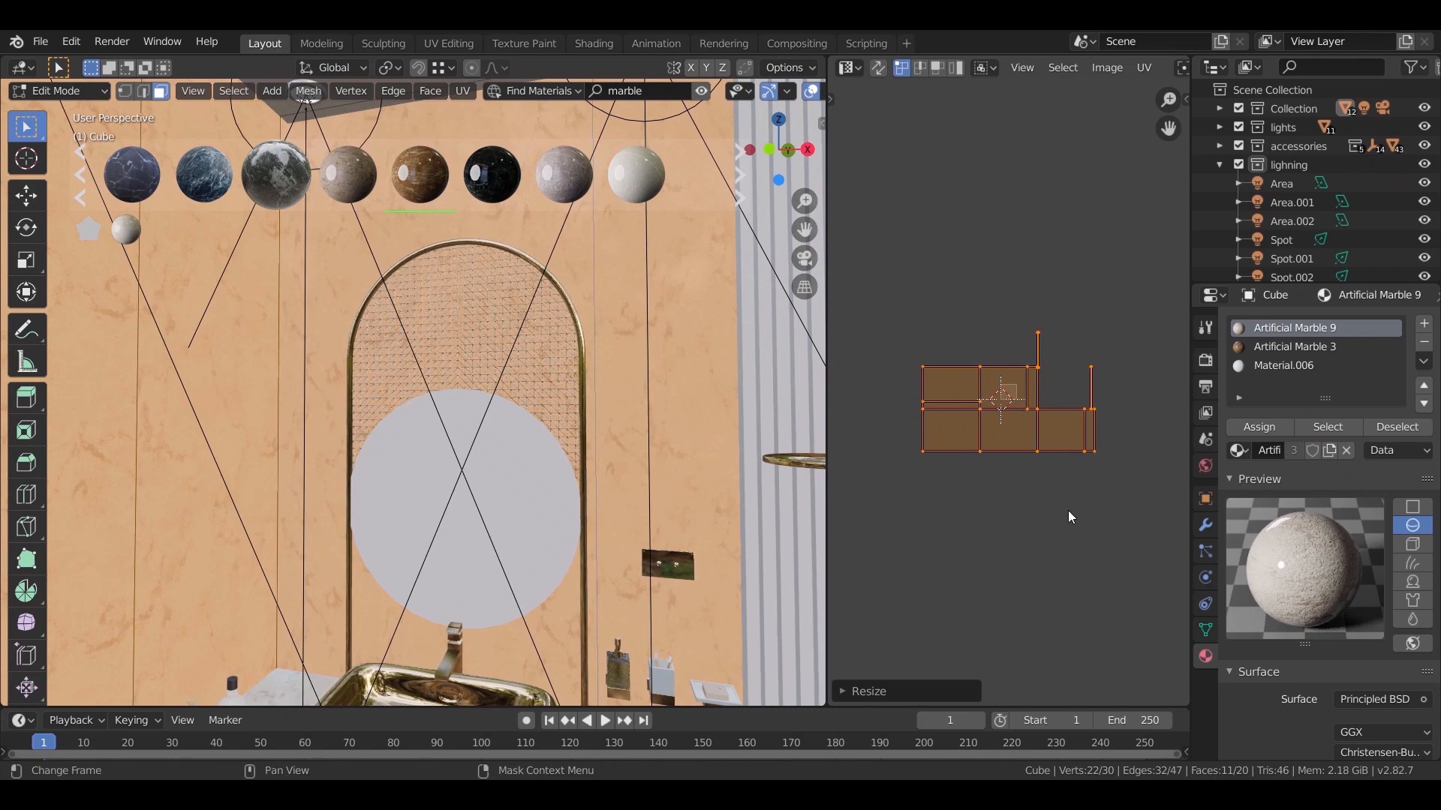
key(g)
key(Tab)
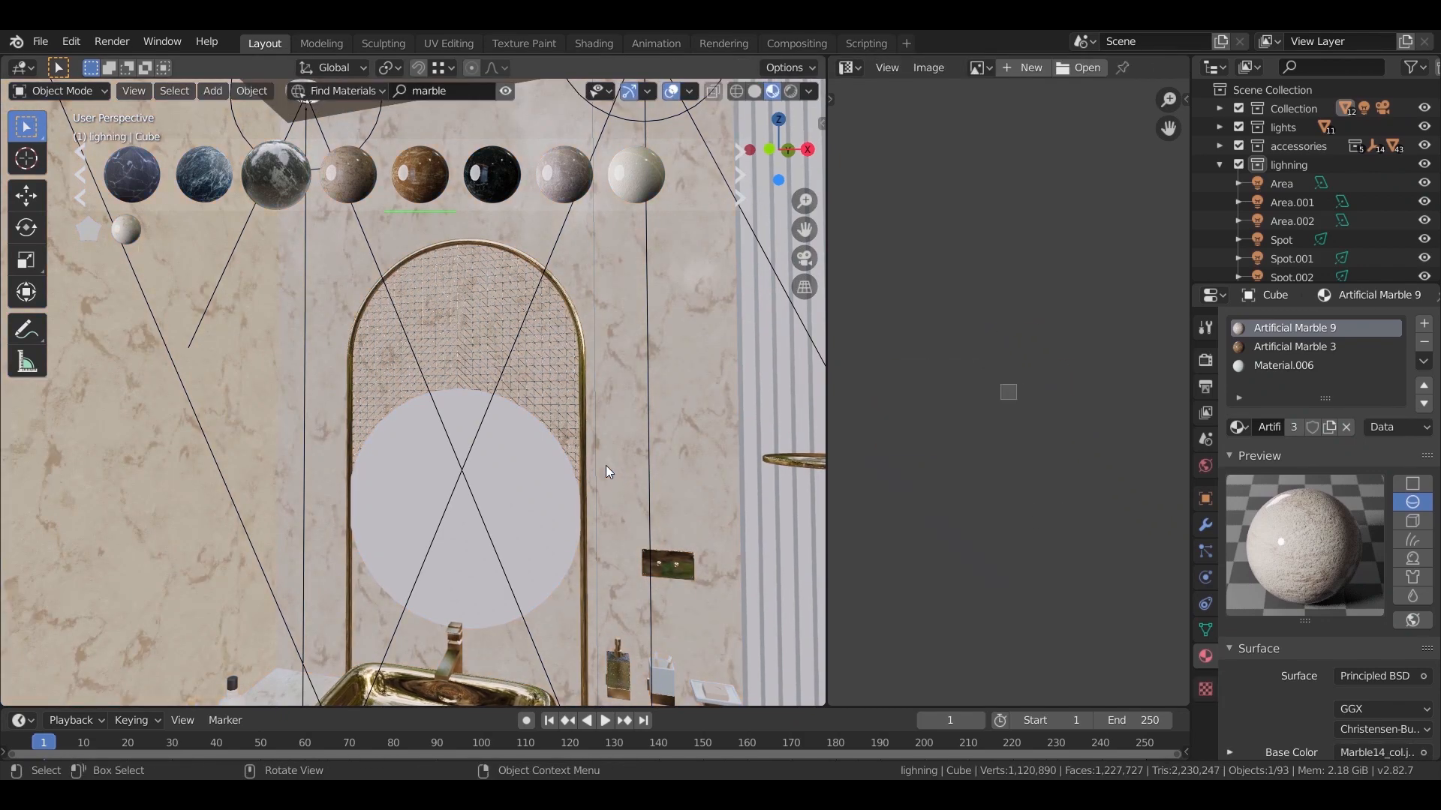
Select the vertical slat panel beside the mirror wall and search the BlenderKit materials for oak.
scroll(660, 476, down, 1)
middle_drag(694, 511, 628, 387)
scroll(647, 514, down, 1)
click(618, 371)
key(n)
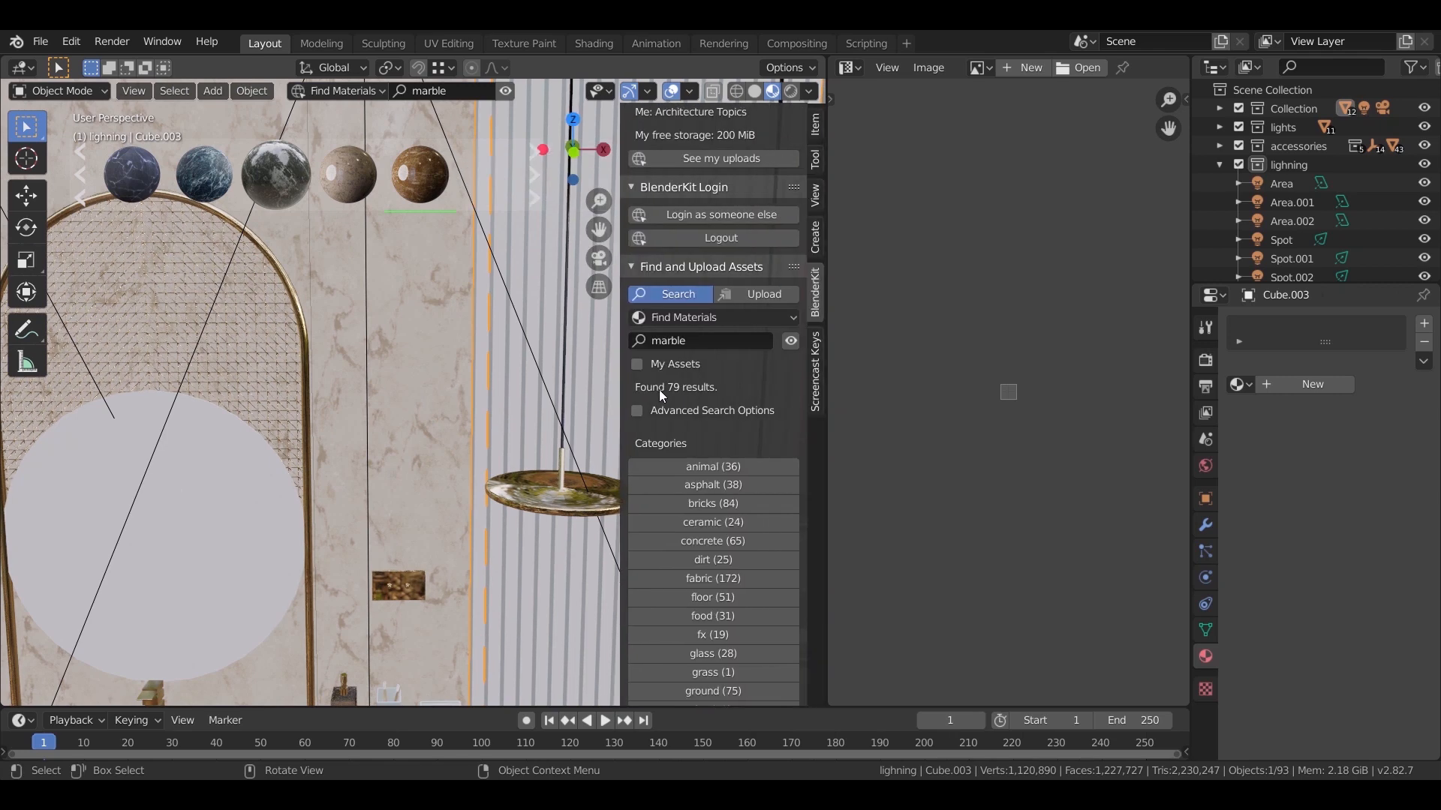
scroll(705, 384, down, 2)
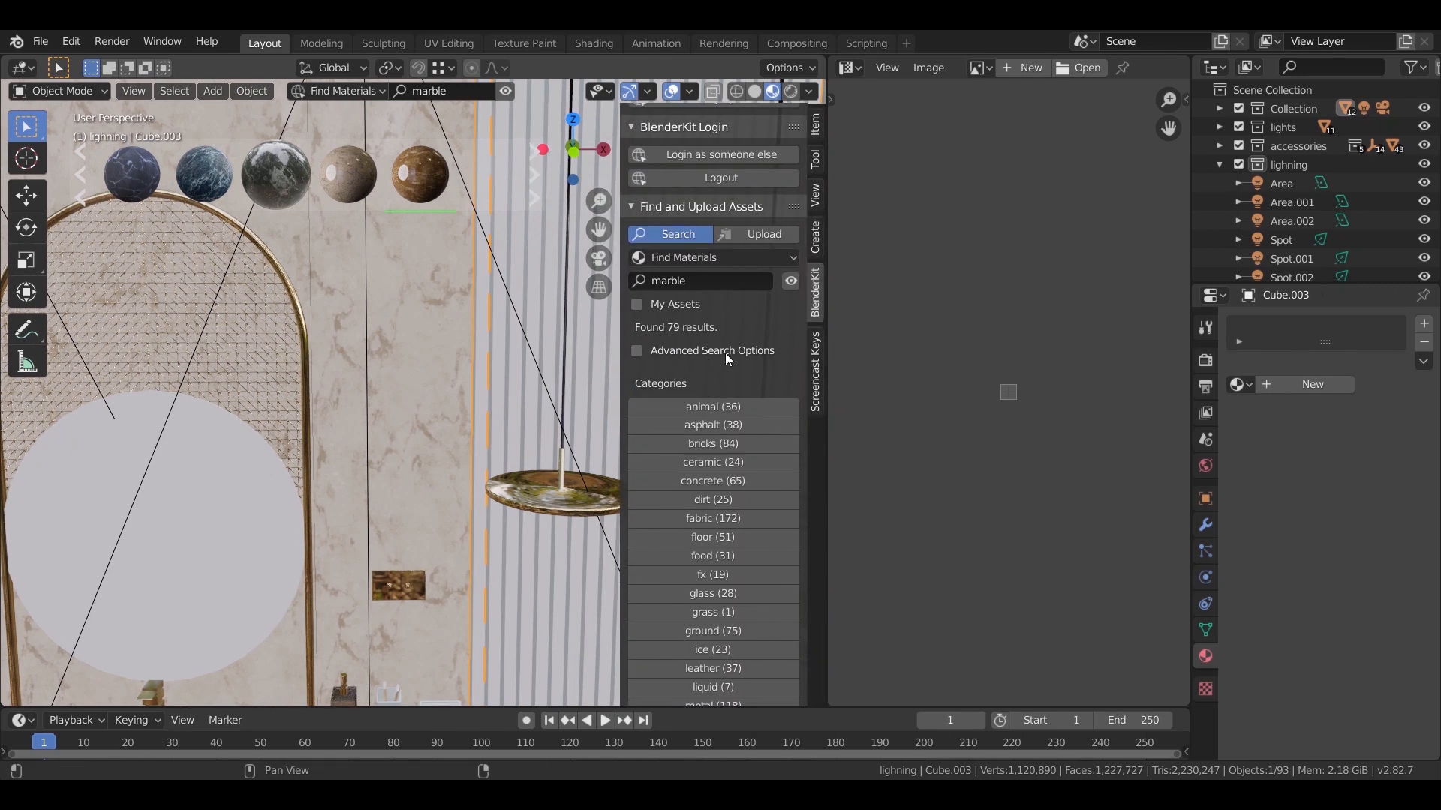
click(724, 312)
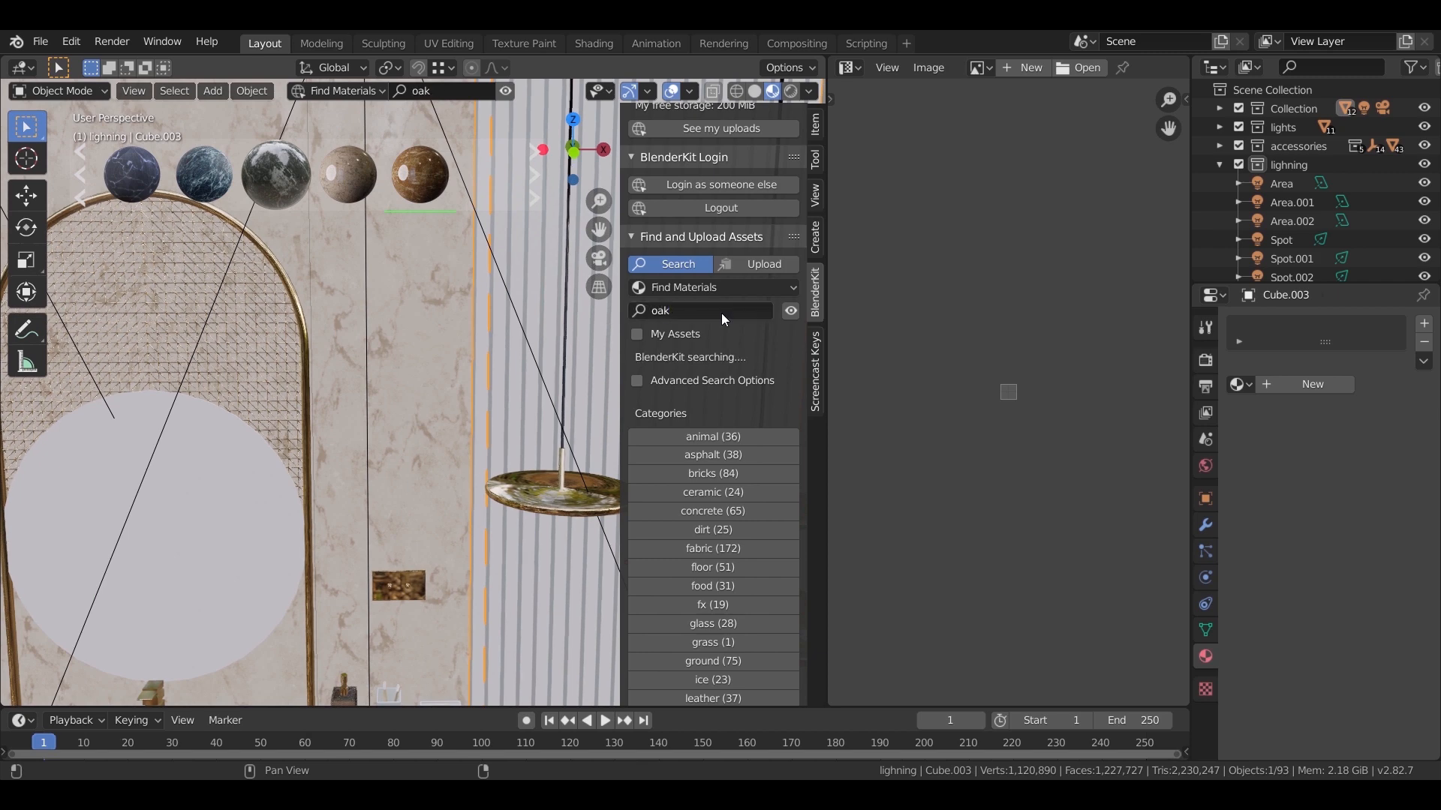
Apply the Floor-Oak material to the vertical slats.
mouse_move(114, 193)
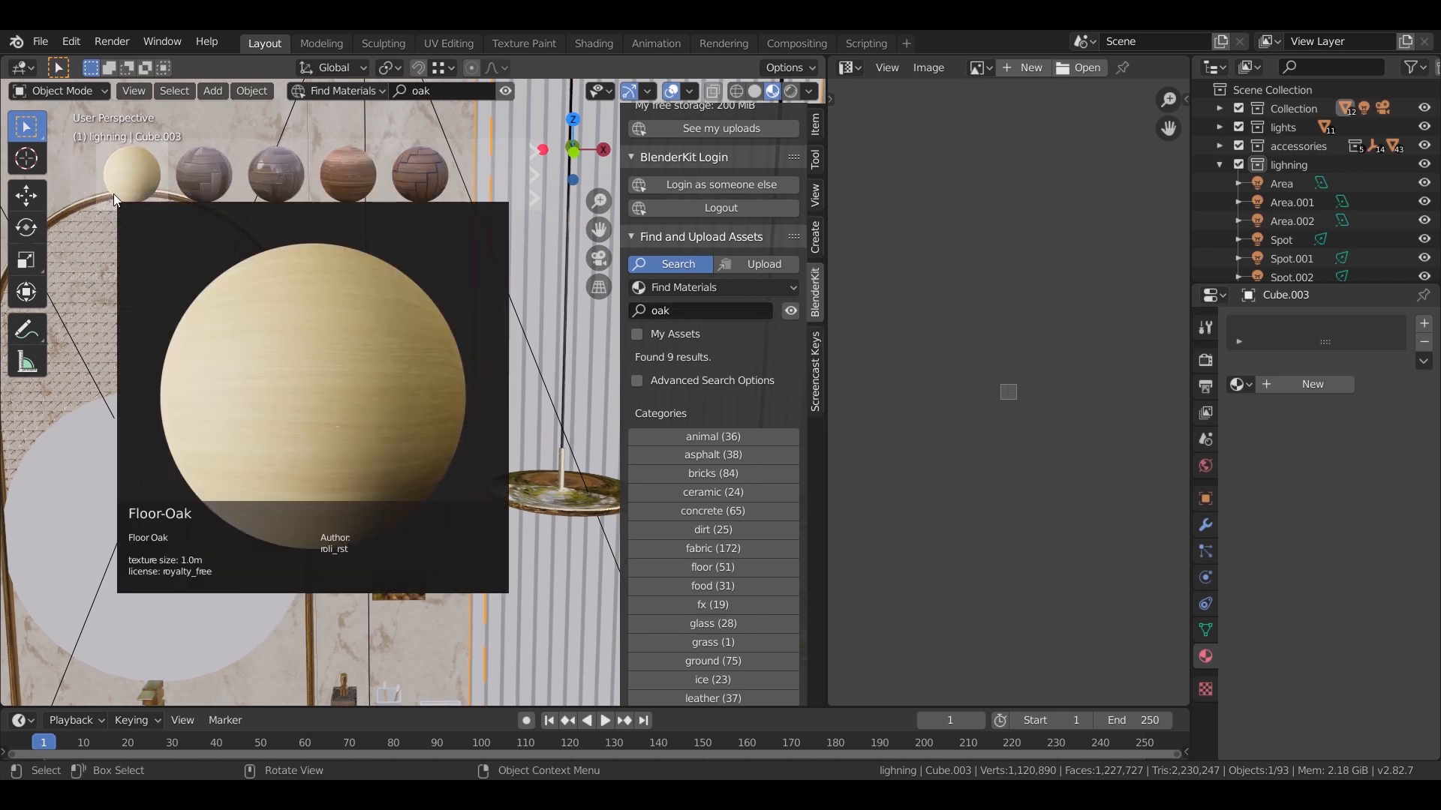
middle_drag(425, 294, 403, 339)
scroll(404, 330, up, 7)
mouse_move(125, 186)
mouse_down()
mouse_move(451, 351)
mouse_move(432, 348)
mouse_up()
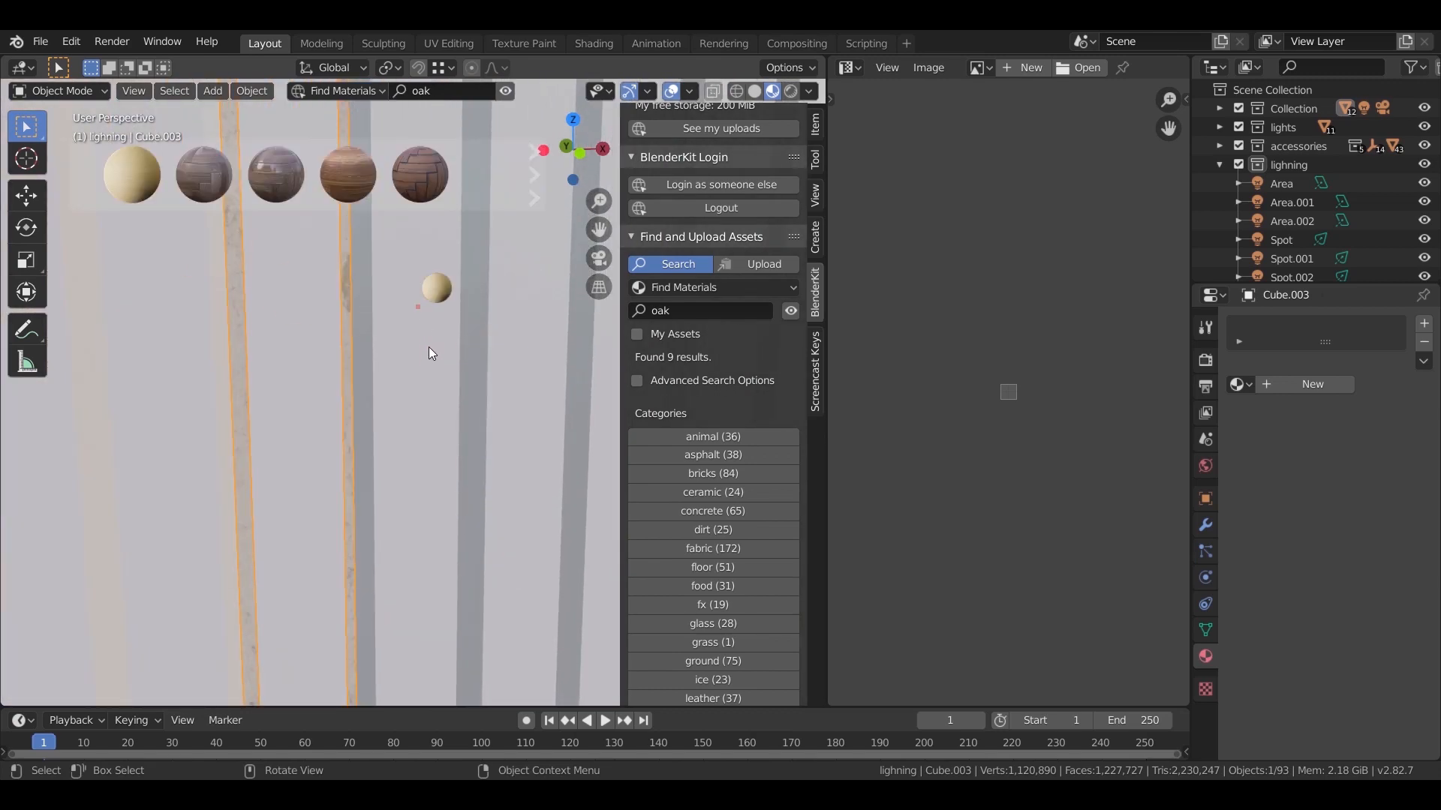
scroll(429, 346, down, 5)
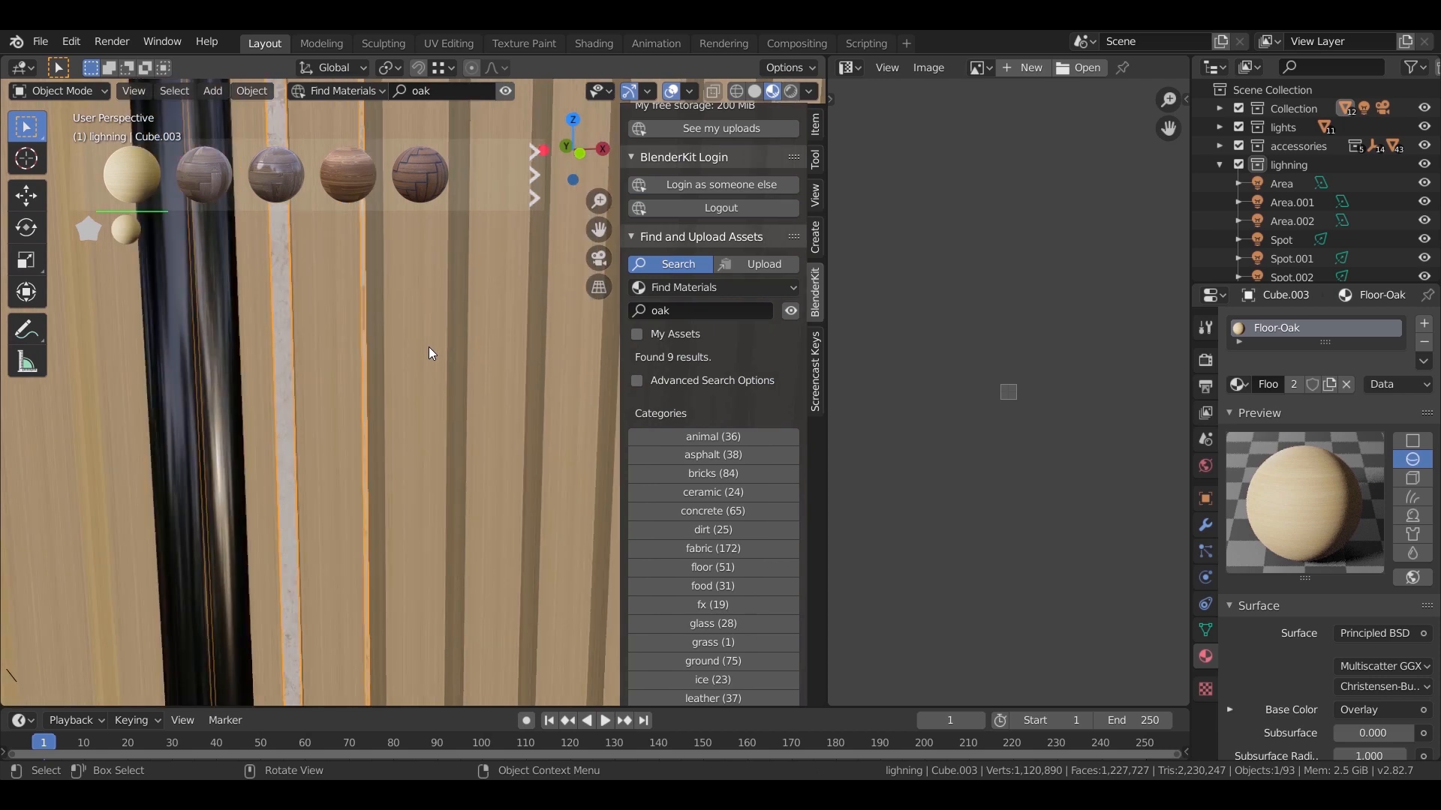
scroll(364, 395, up, 3)
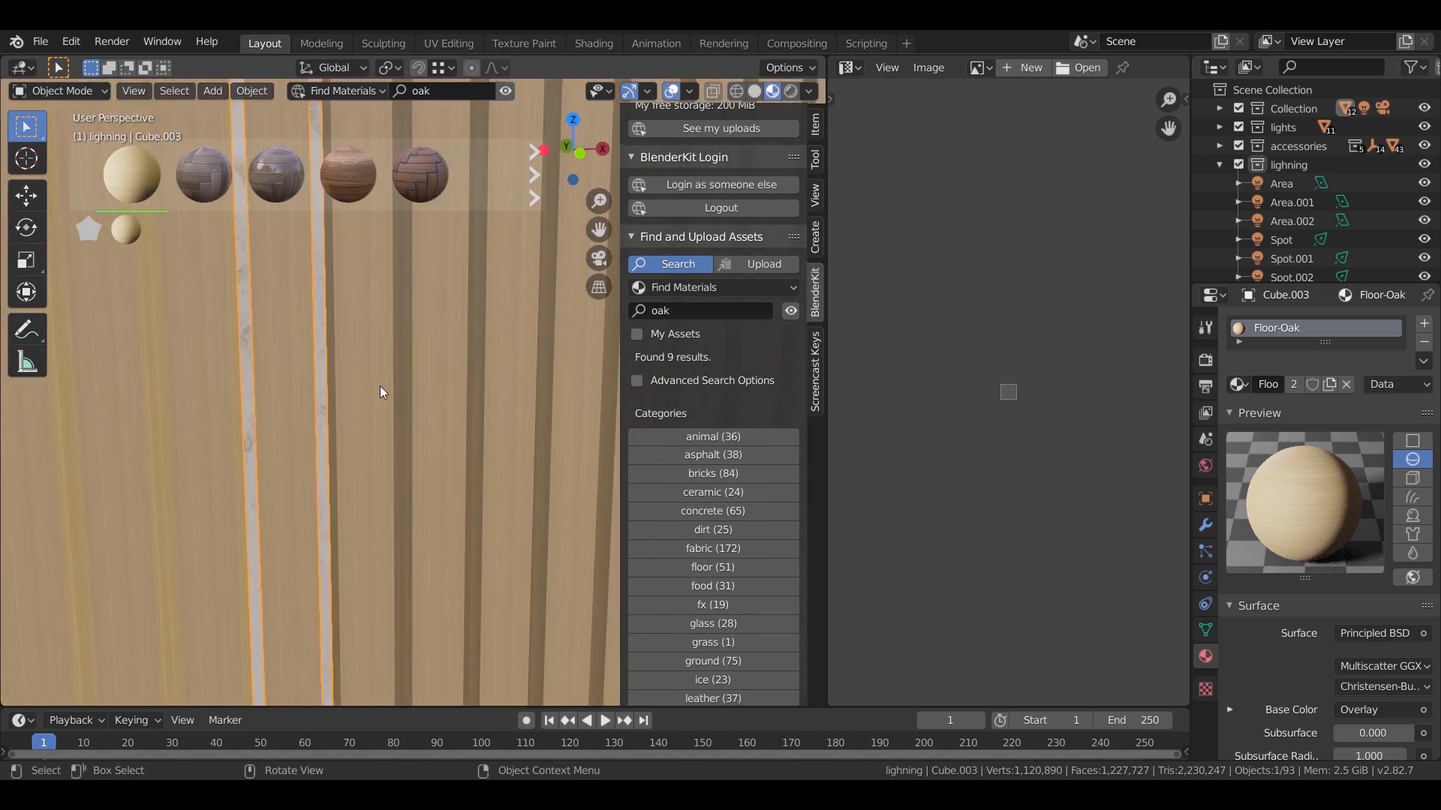
Unwrap all faces of the slat panel with Cube Projection.
key(Tab)
key(a)
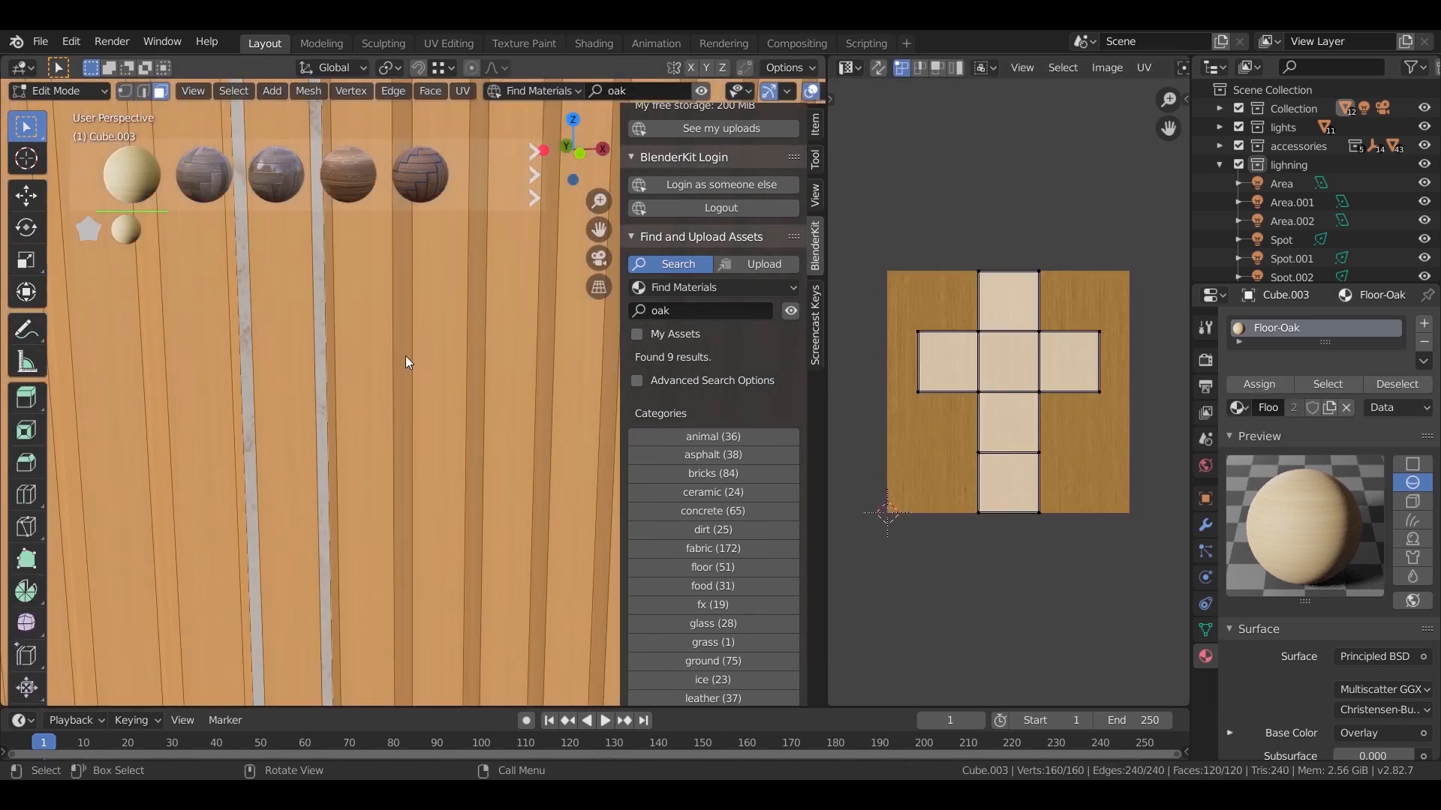
key(u)
click(406, 357)
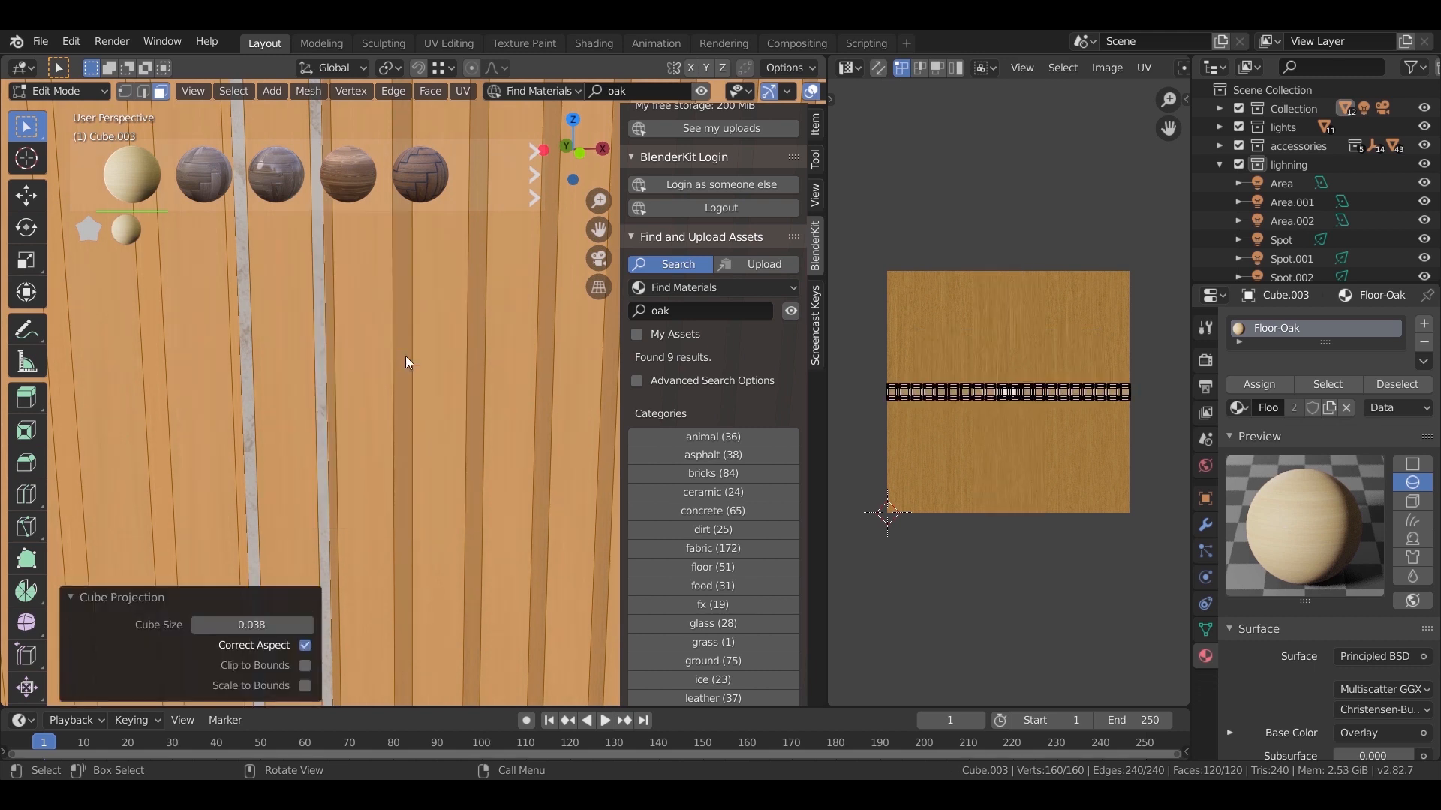
Scale the slats' complete UV layout up far beyond the texture bounds and return to object mode.
scroll(954, 433, down, 1)
key(a)
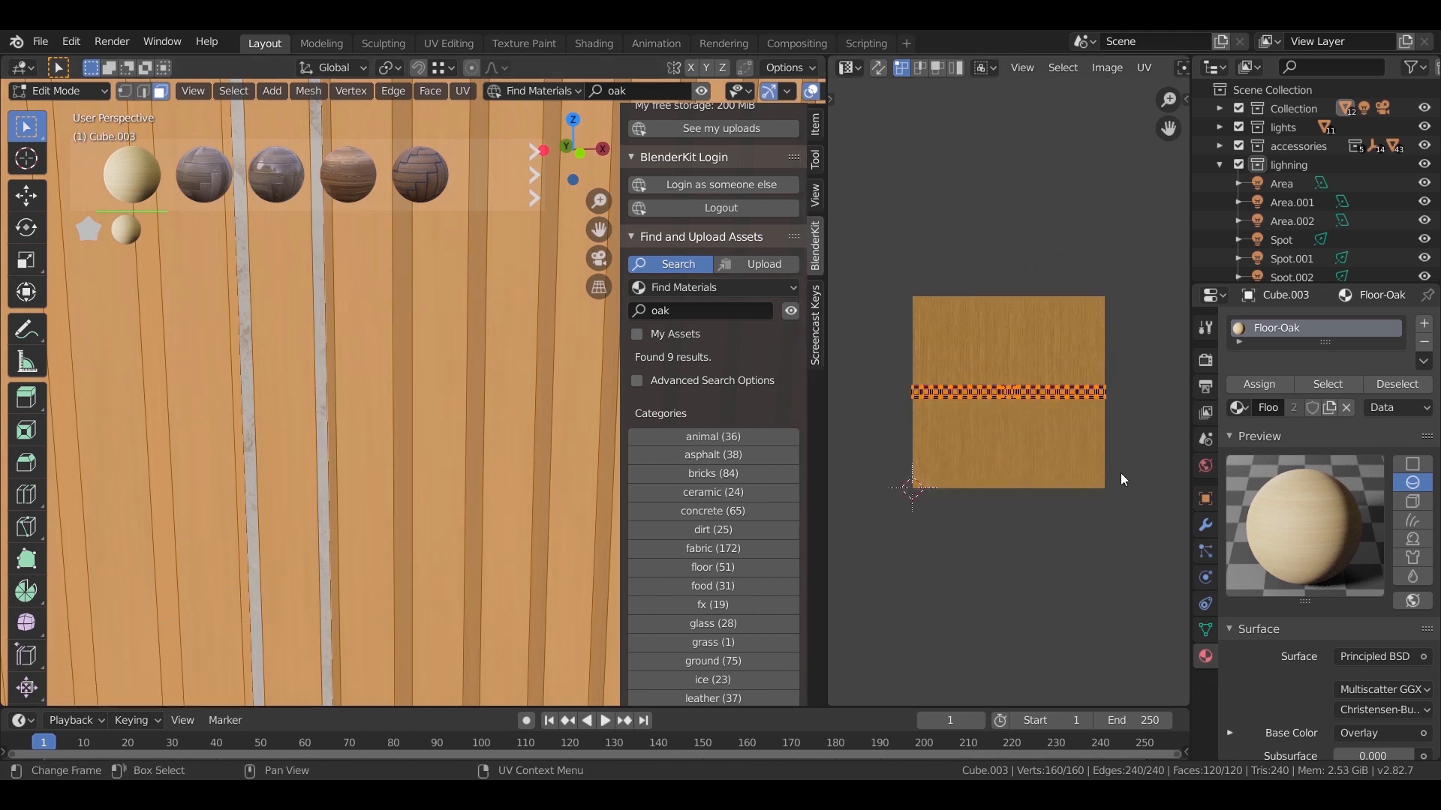
key(s)
click(1080, 508)
key(s)
click(872, 171)
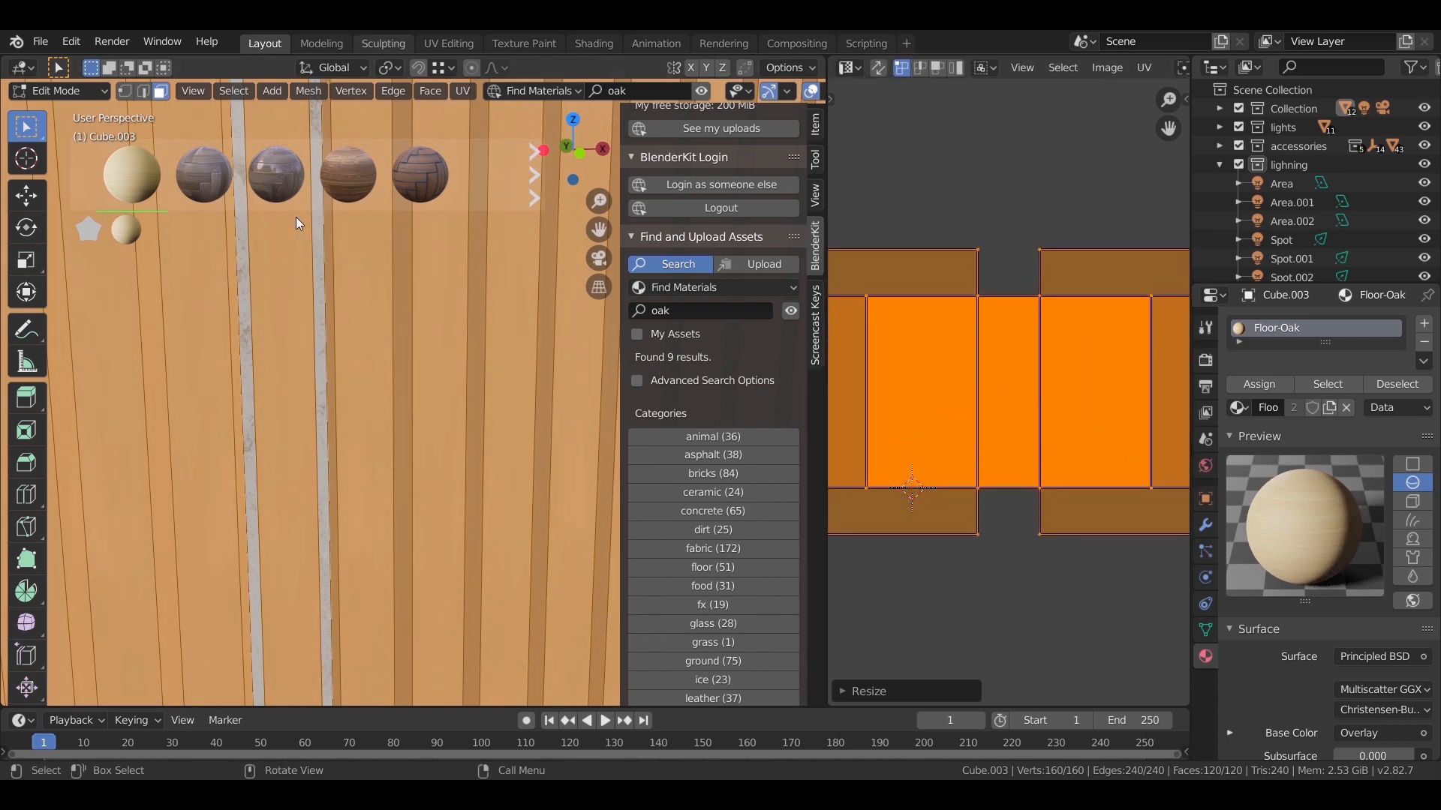
key(Tab)
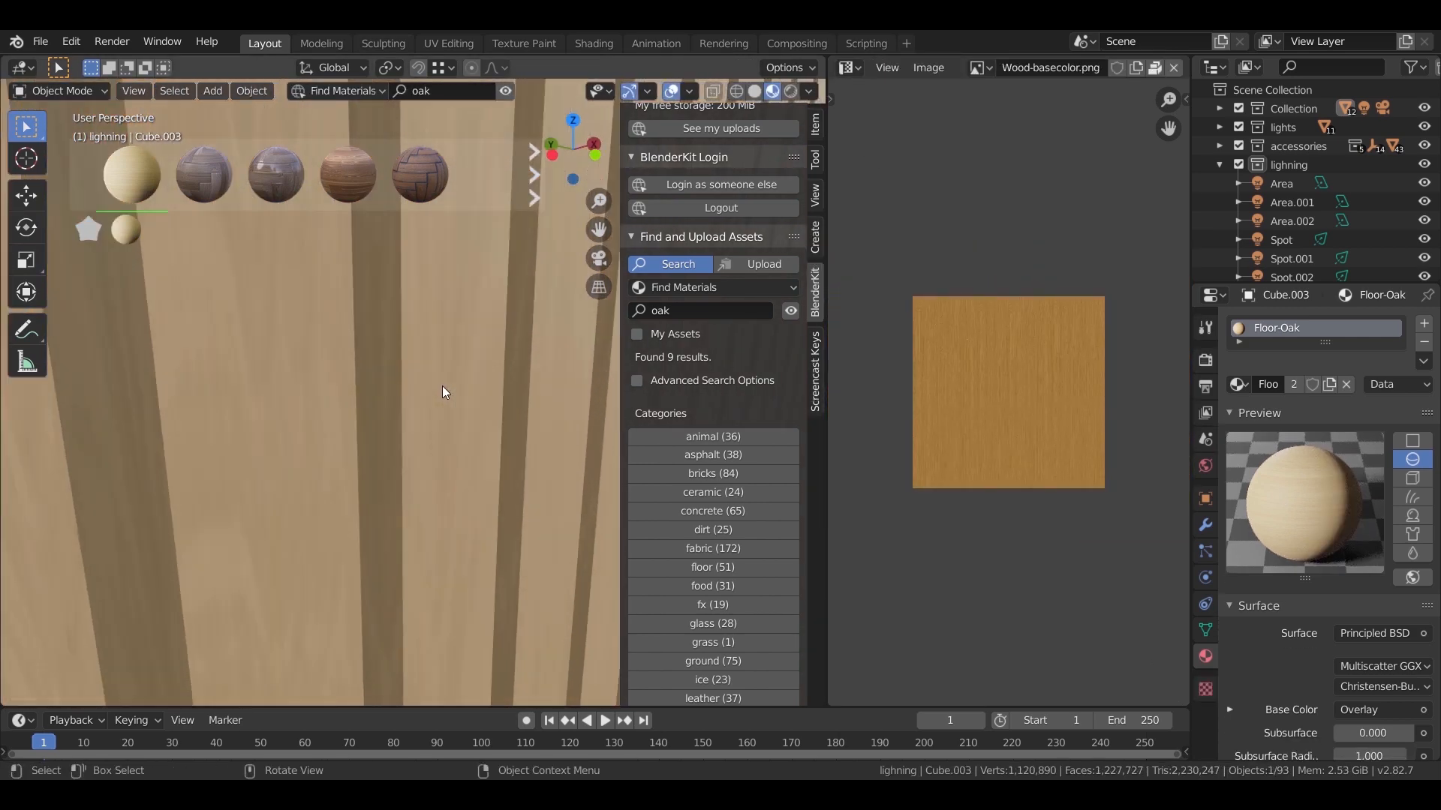
Enlarge the slats' UV layout further to make the oak grain finer, and return to object mode.
key(Tab)
key(s)
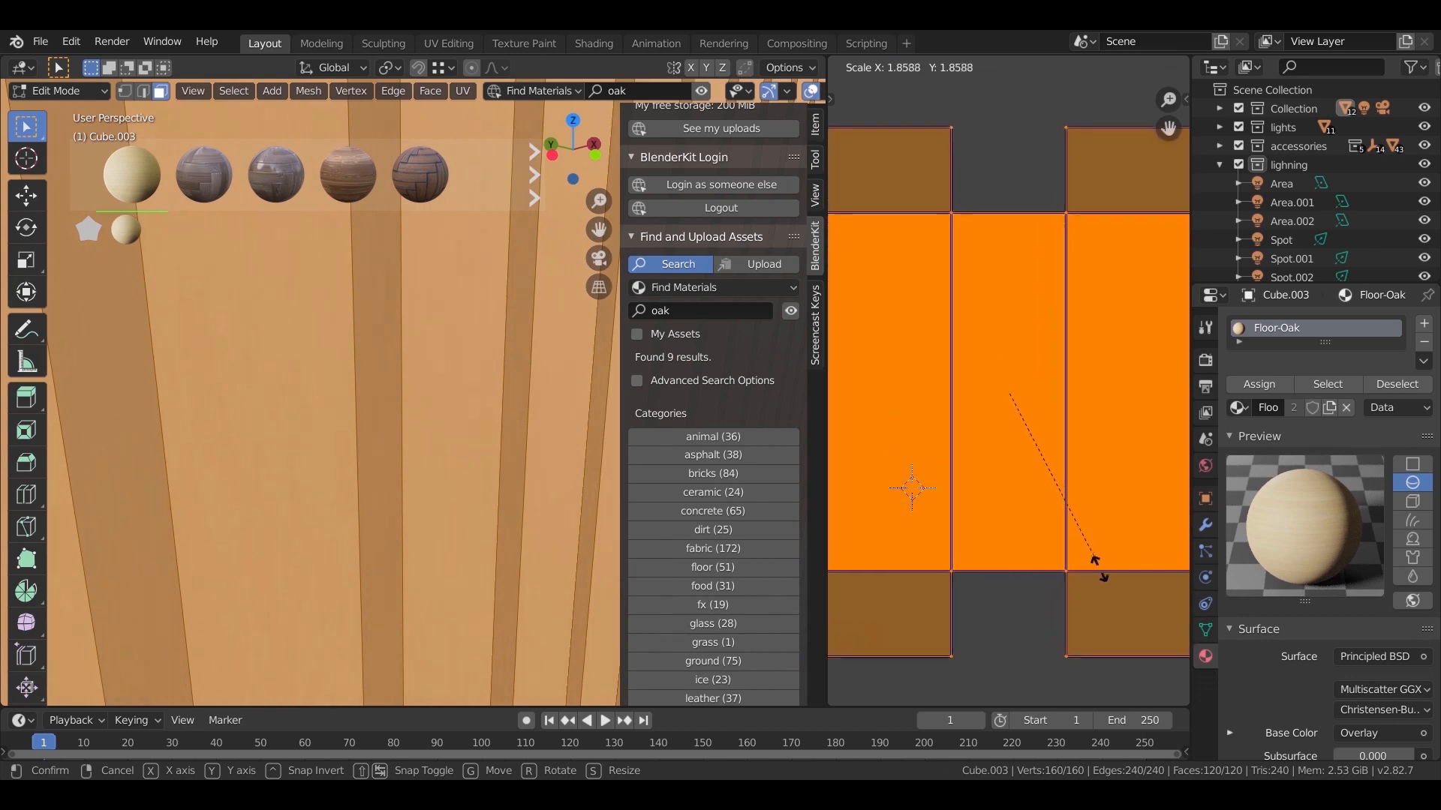
click(1138, 644)
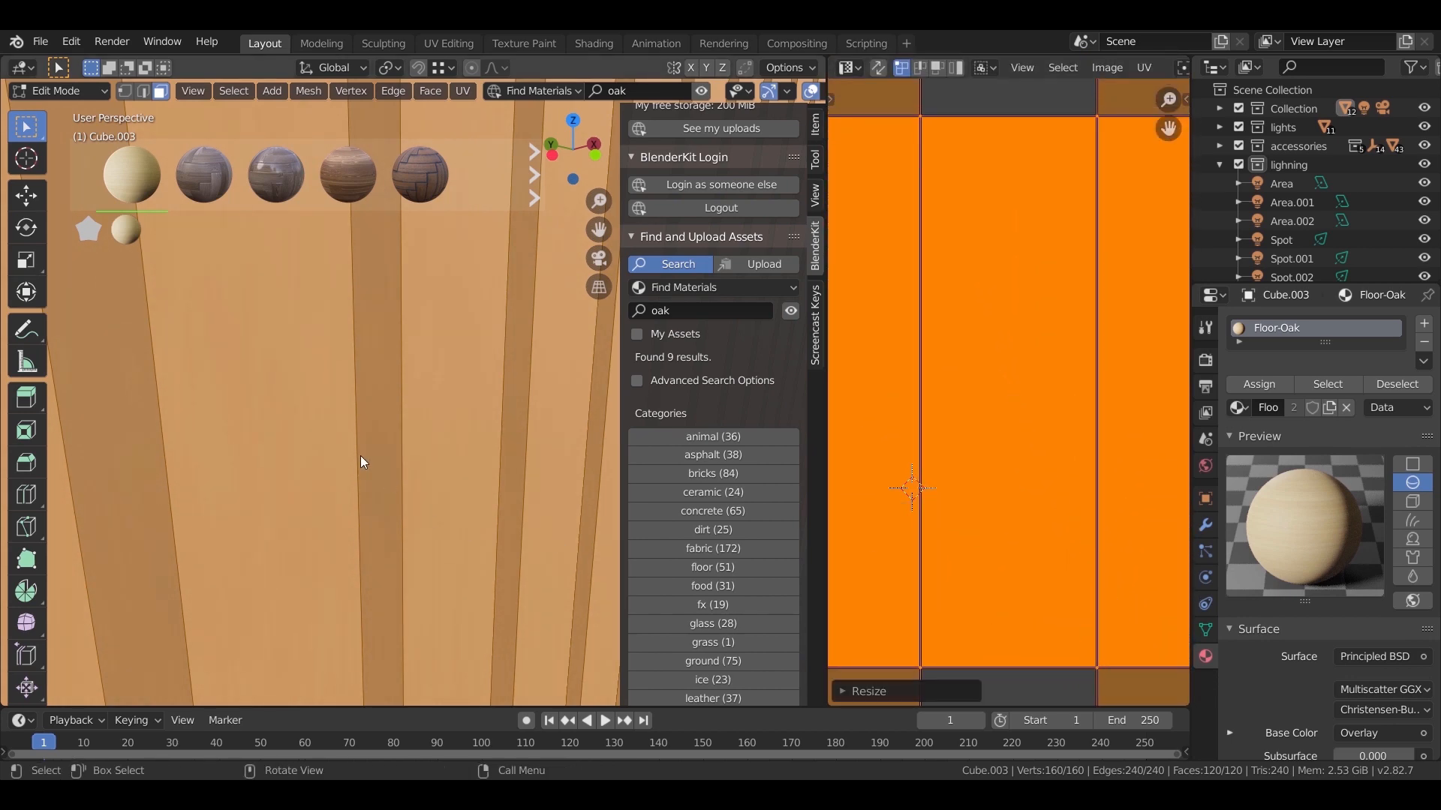
key(Tab)
middle_drag(366, 452, 485, 504)
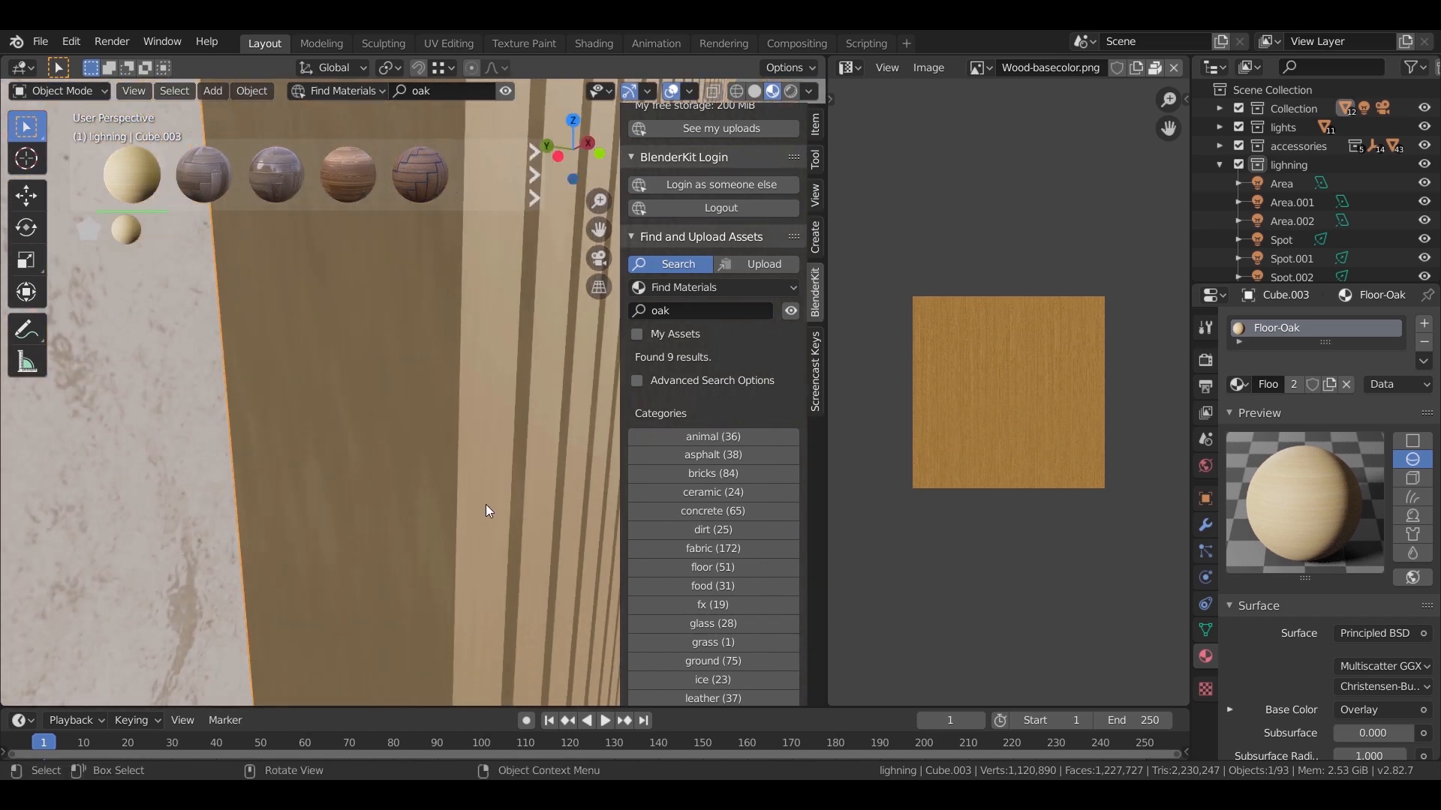
Redo the slat panel's unwrapping with a fresh Cube Projection.
key(Tab)
key(u)
click(503, 434)
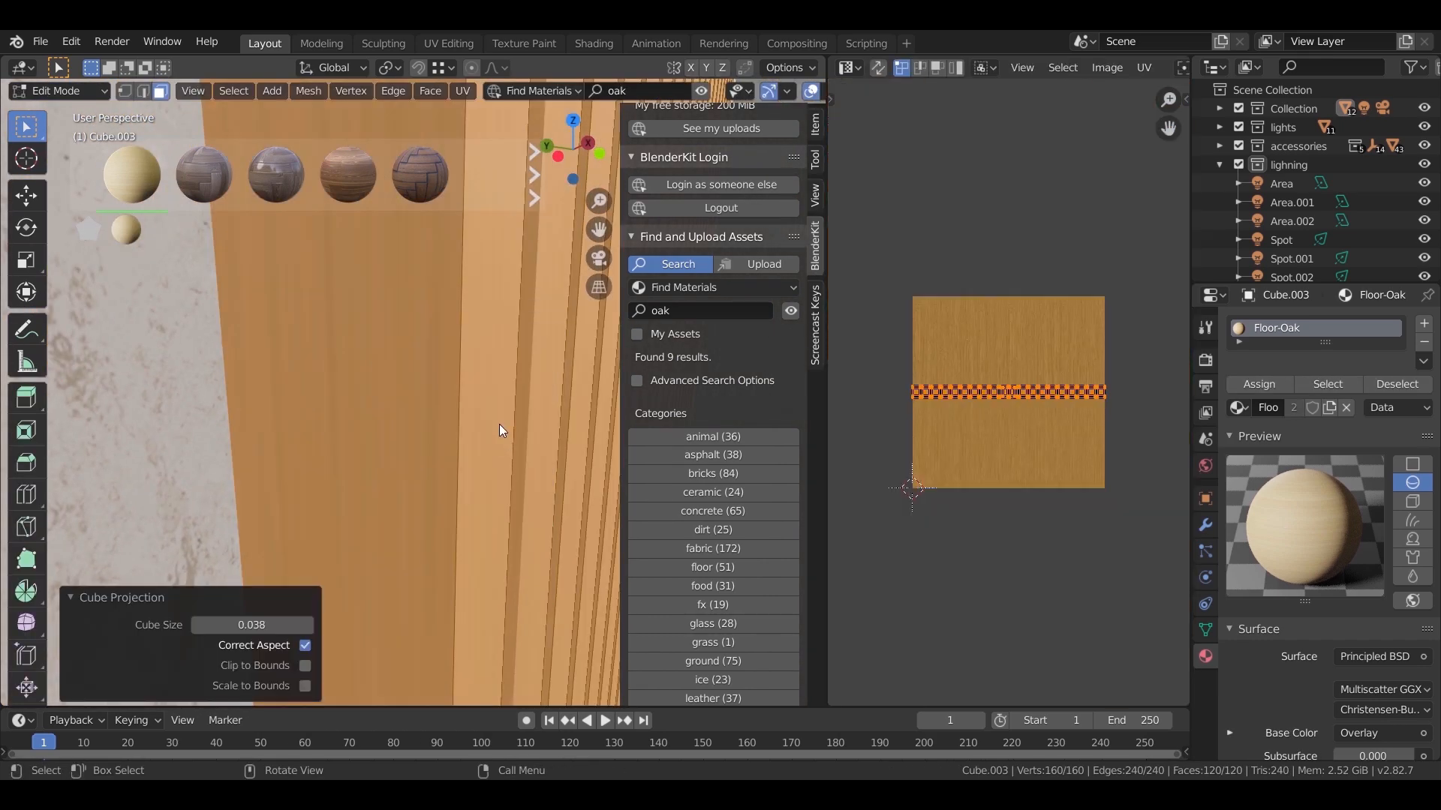
Try a Smart UV Project with a 66 angle limit and a standard angle-based Unwrap on the slats.
key(u)
click(468, 362)
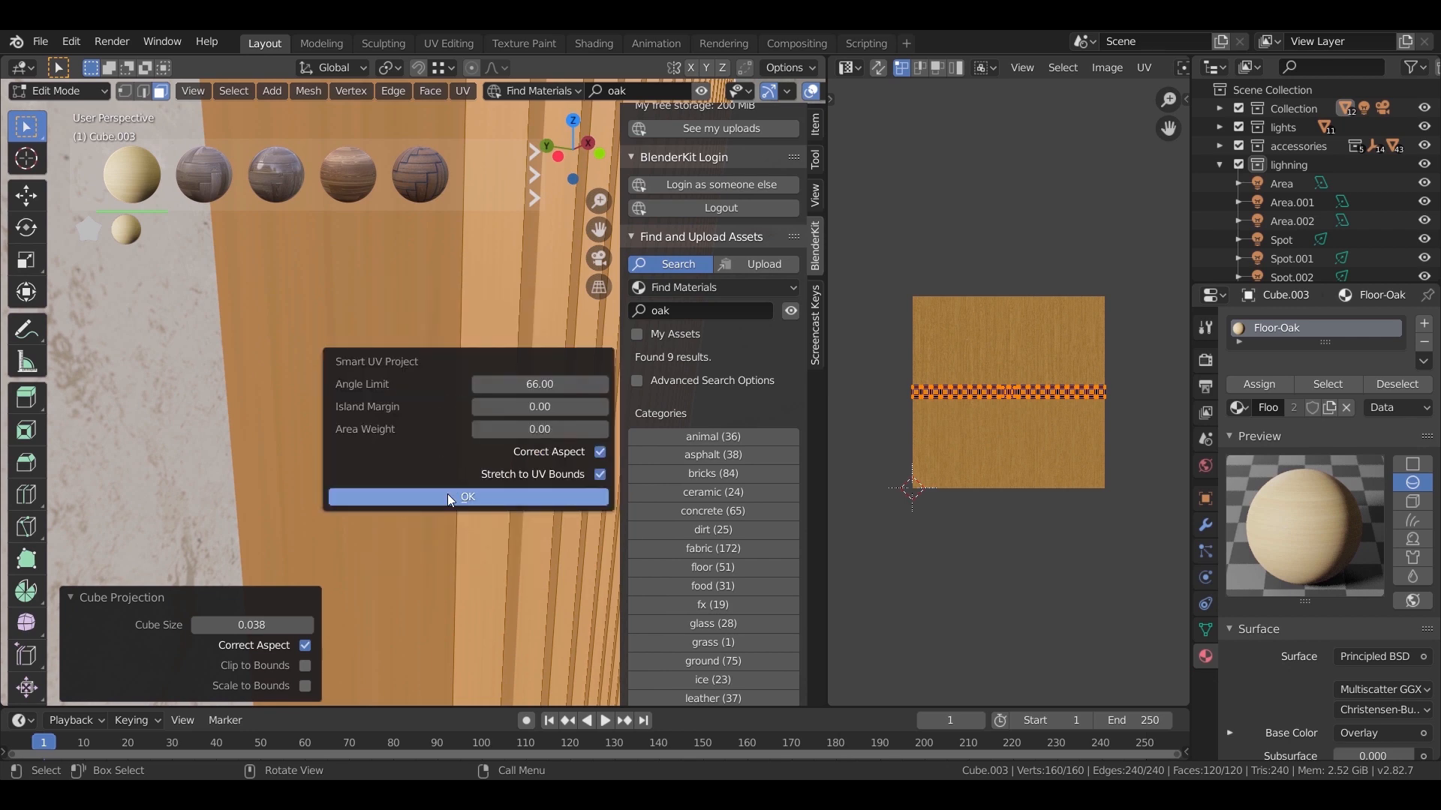
click(448, 493)
key(a)
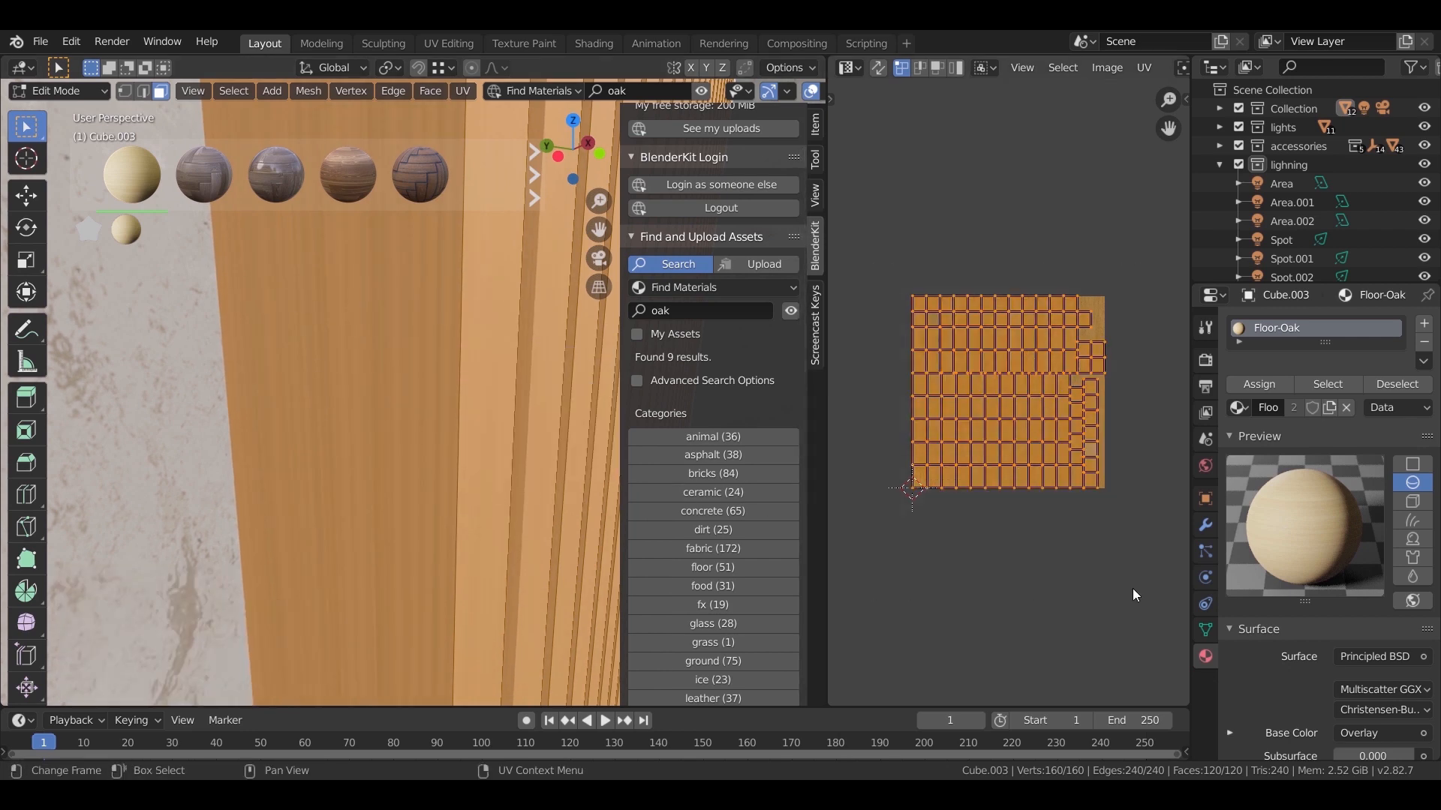
key(s)
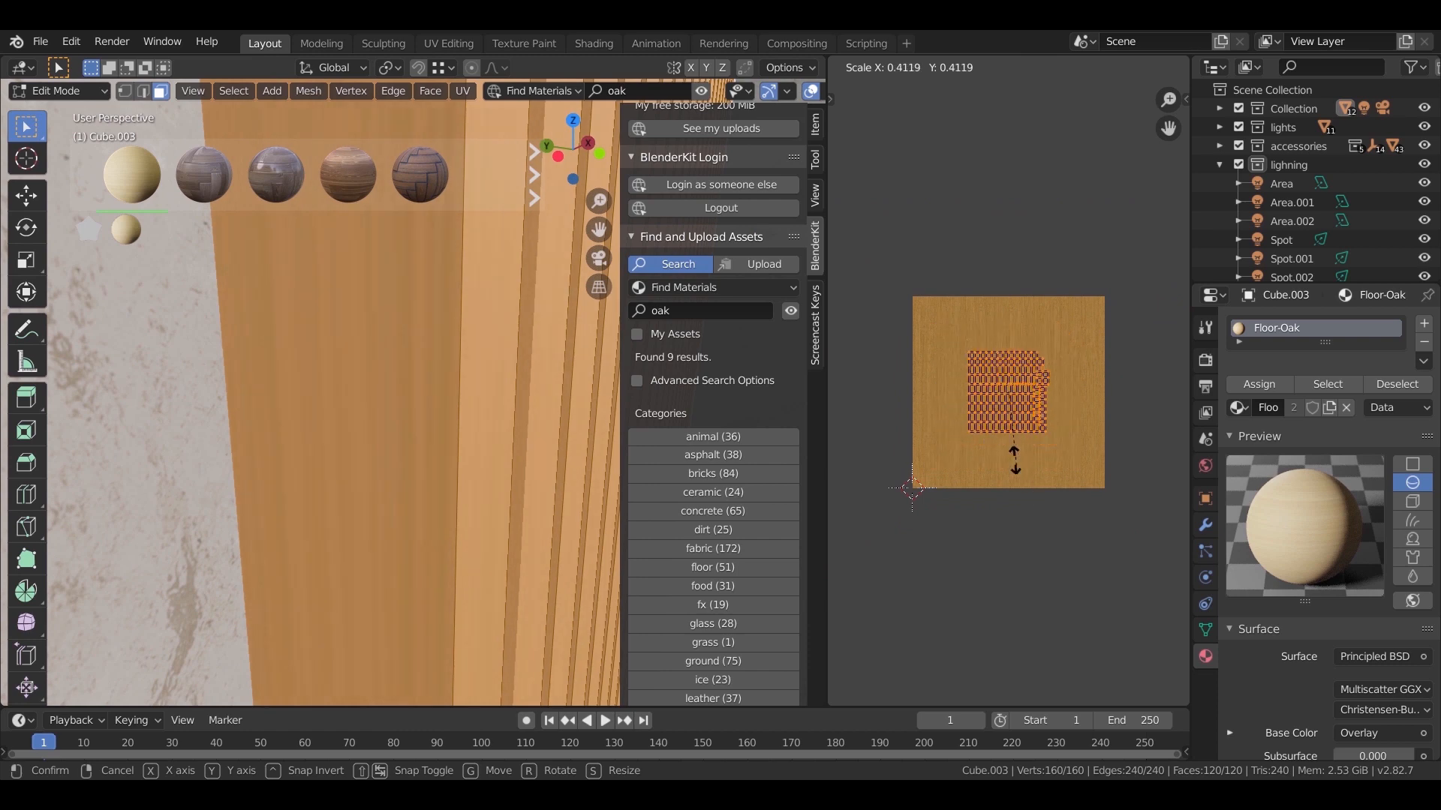
key(Escape)
key(u)
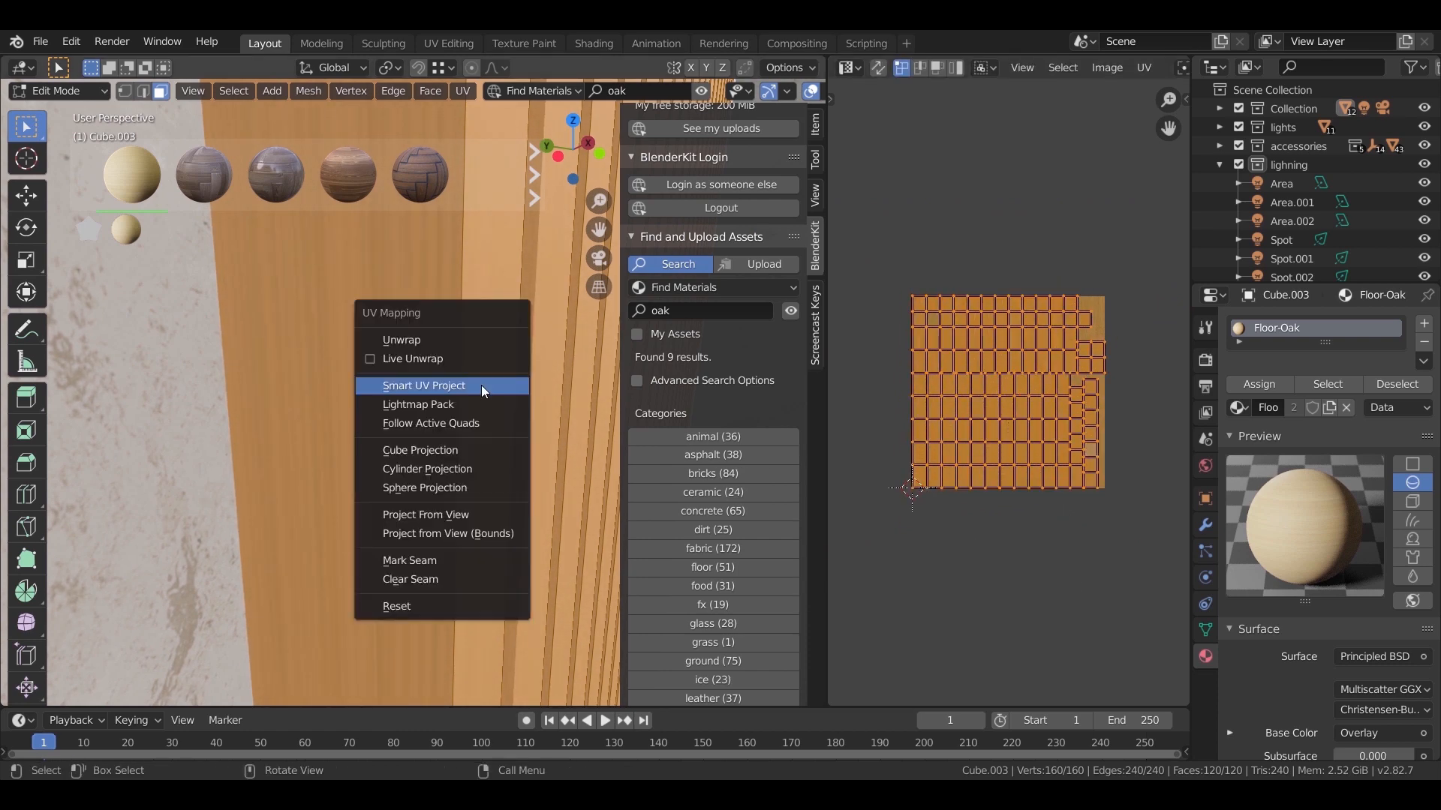
click(448, 340)
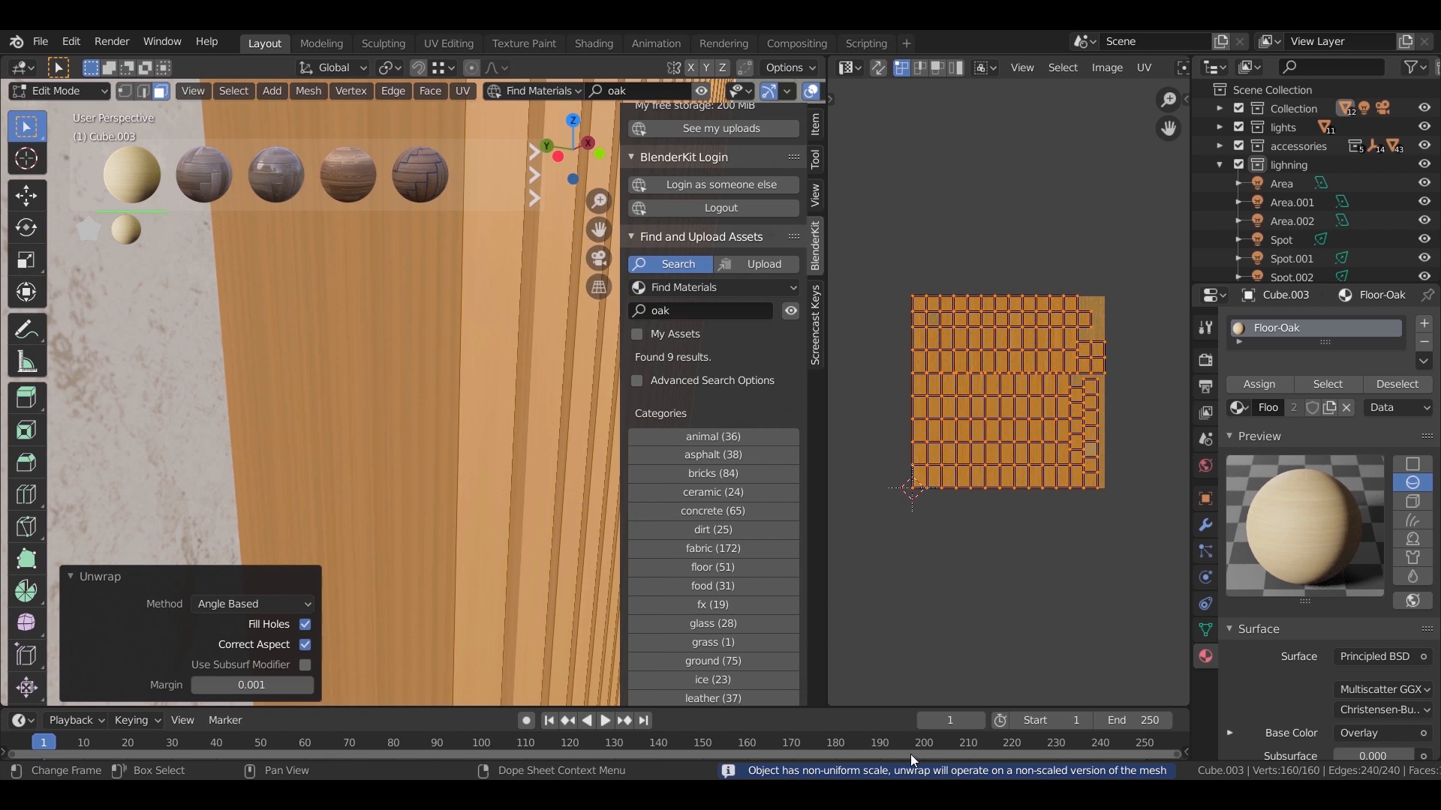
Apply the slat panel's rotation and scale in object mode.
key(Tab)
key(ctrl+a)
click(442, 499)
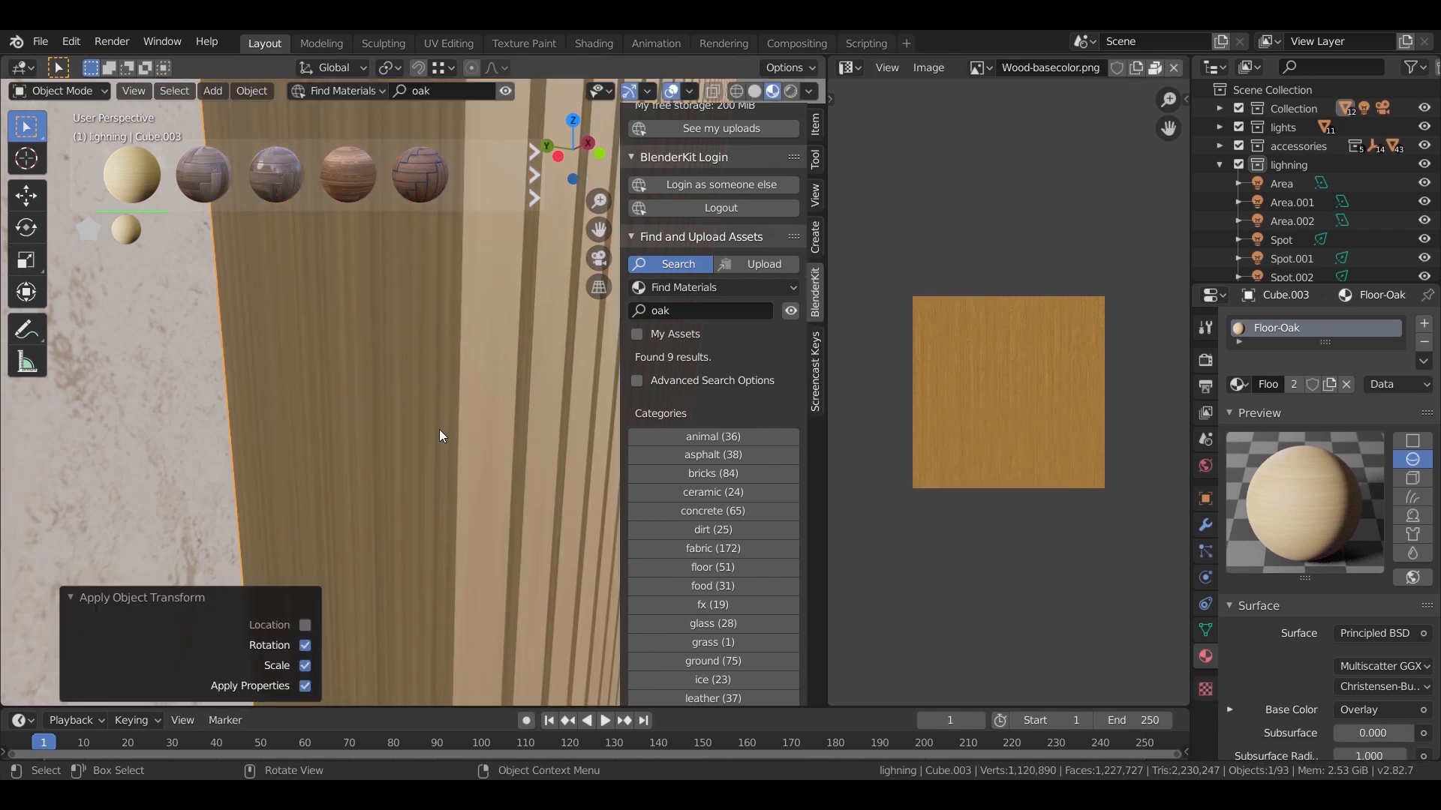
key(ctrl+a)
click(417, 417)
Unwrap the slats with Smart UV Project using a 66 angle limit and 0 island margin.
key(Tab)
key(u)
click(415, 470)
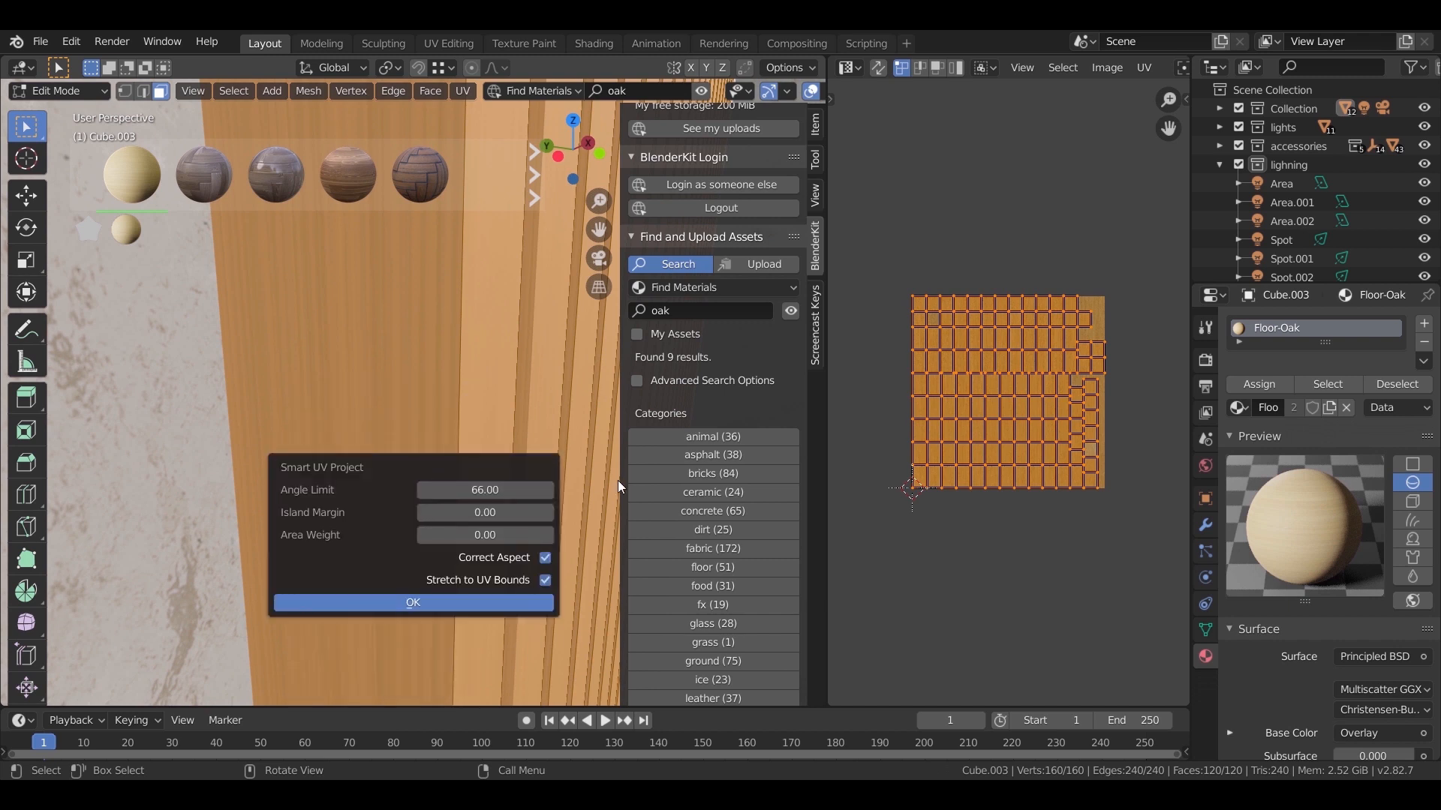
click(413, 602)
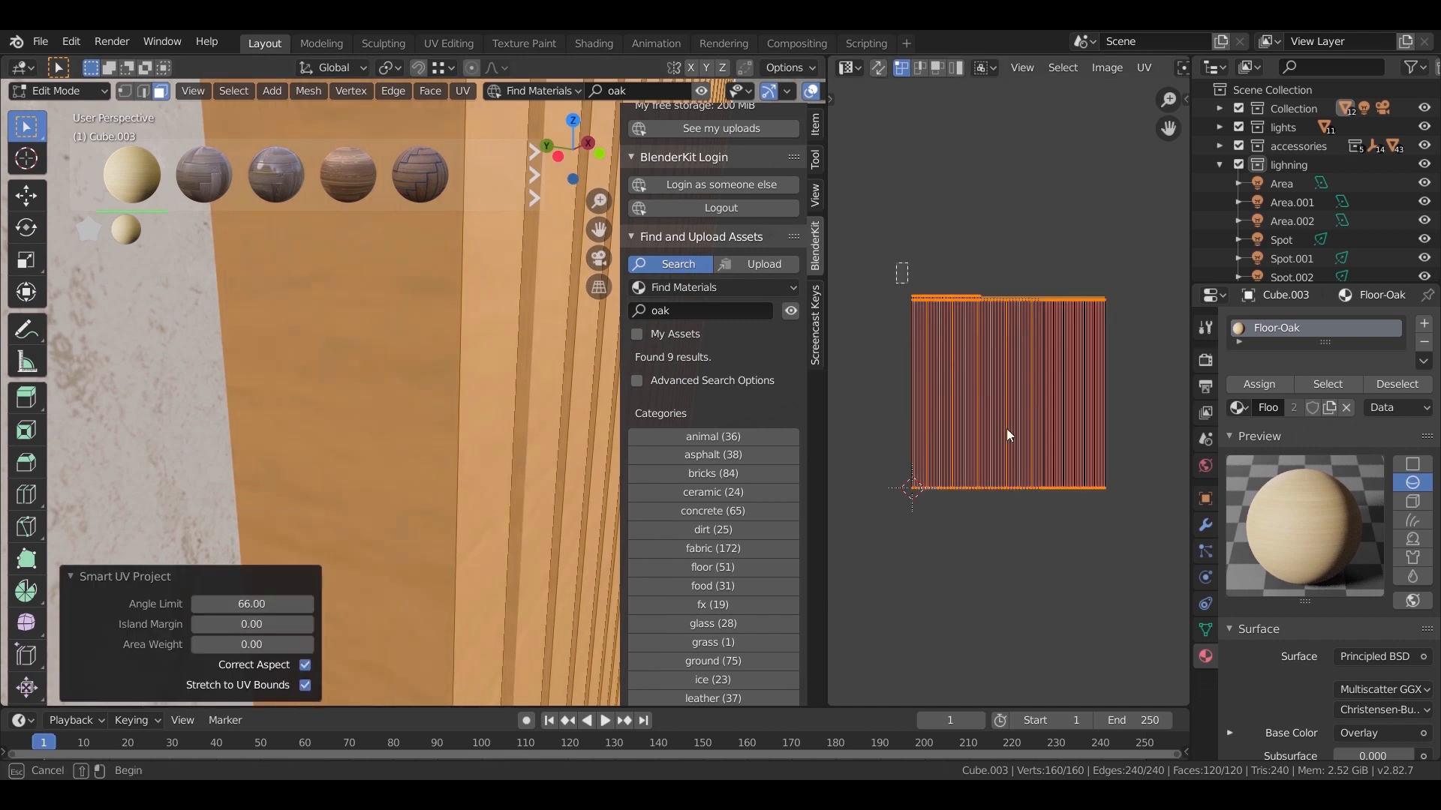
Rotate the slats' entire UV layout by 90 degrees.
key(s)
text(r)
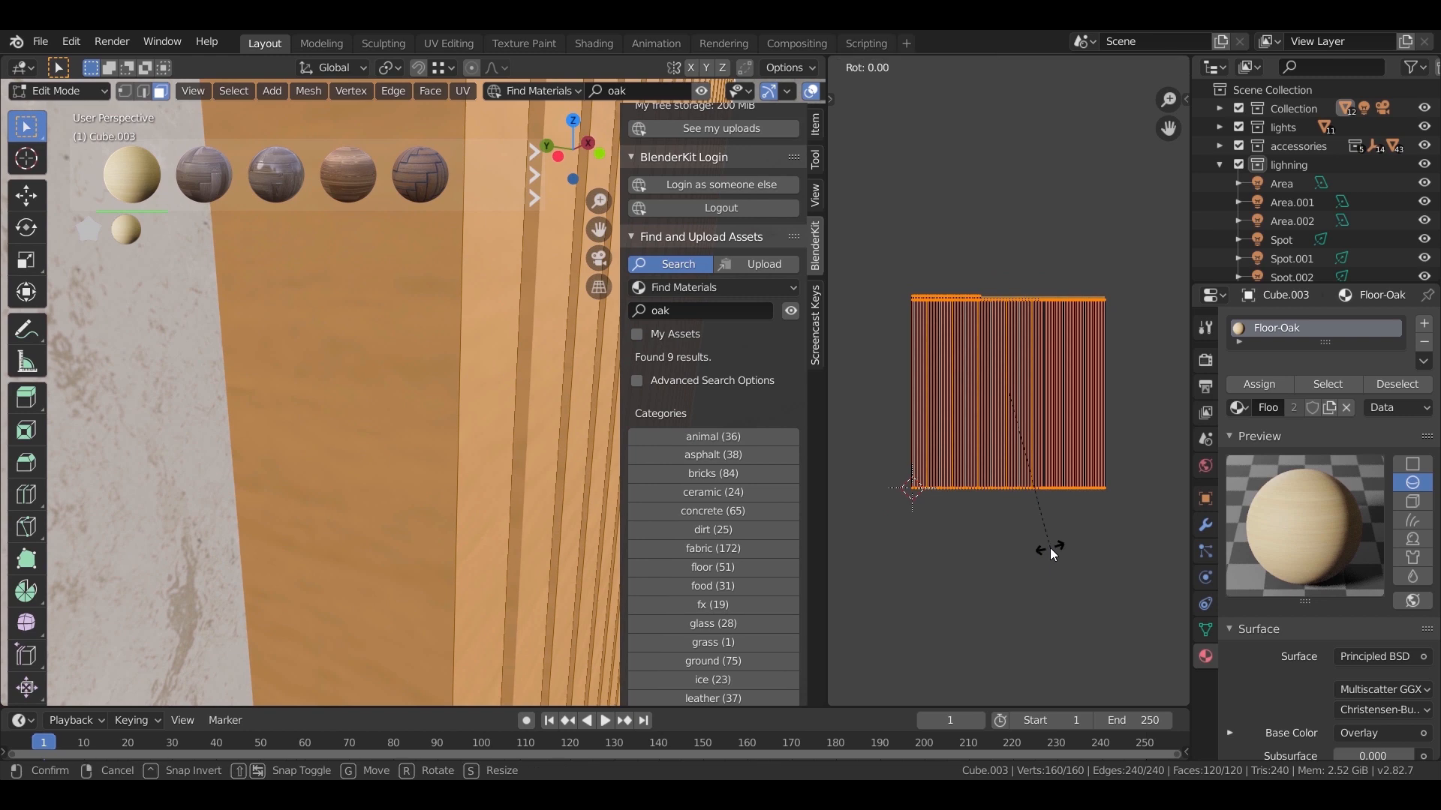
text(90)
key(Return)
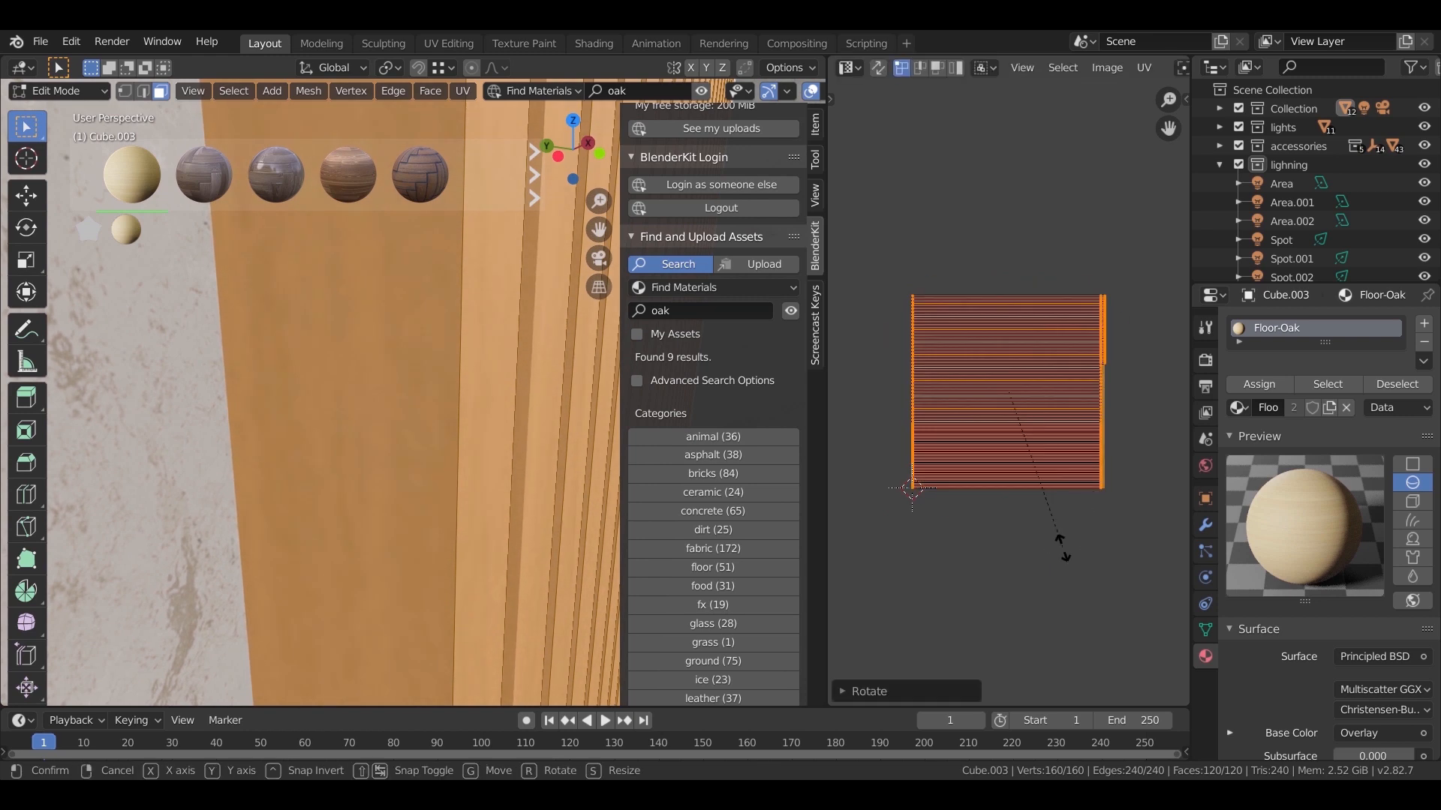
Enlarge the slats' entire UV layout twice to make the oak grain finer, and return to the full camera view in object mode.
key(s)
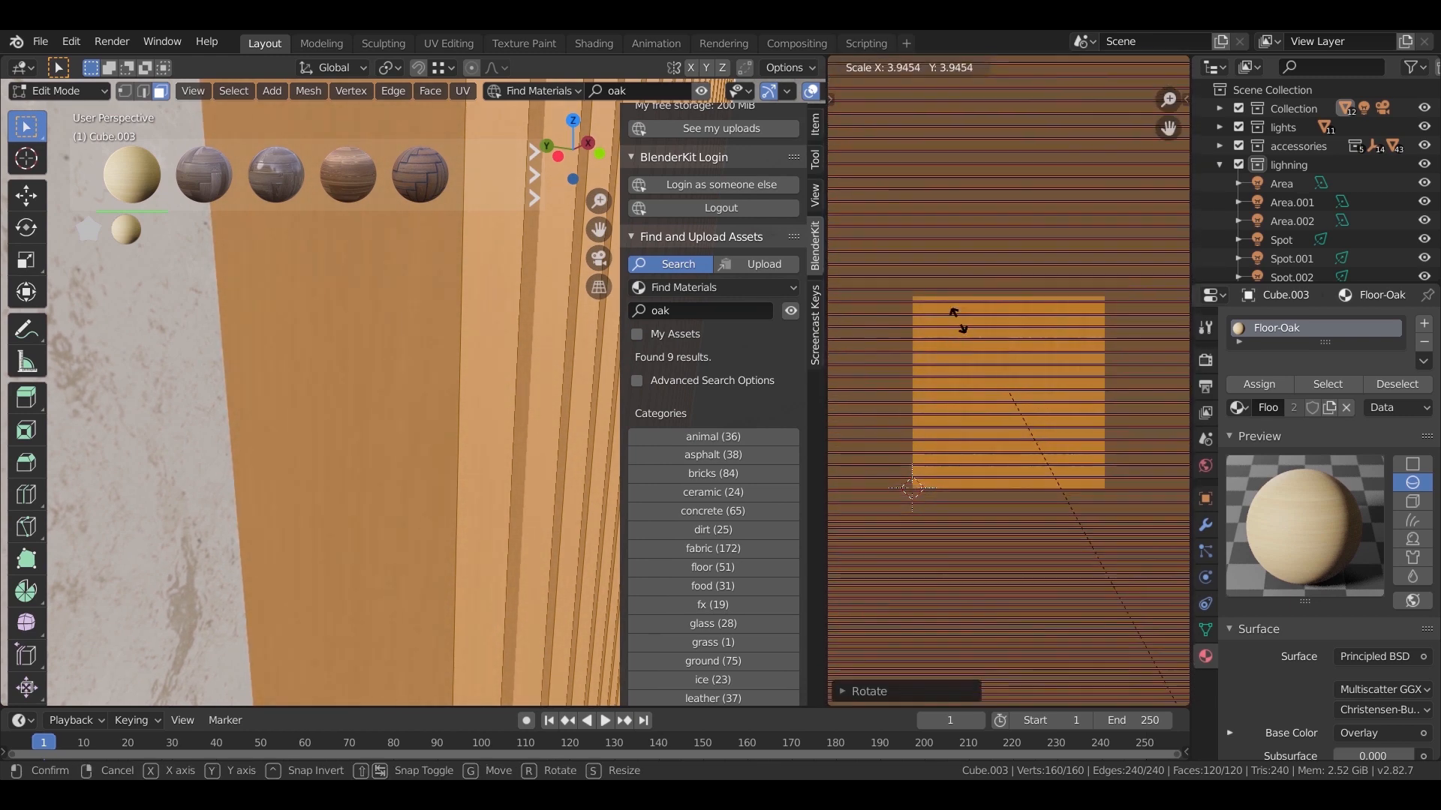
click(1090, 559)
middle_drag(584, 362, 453, 432)
key(s)
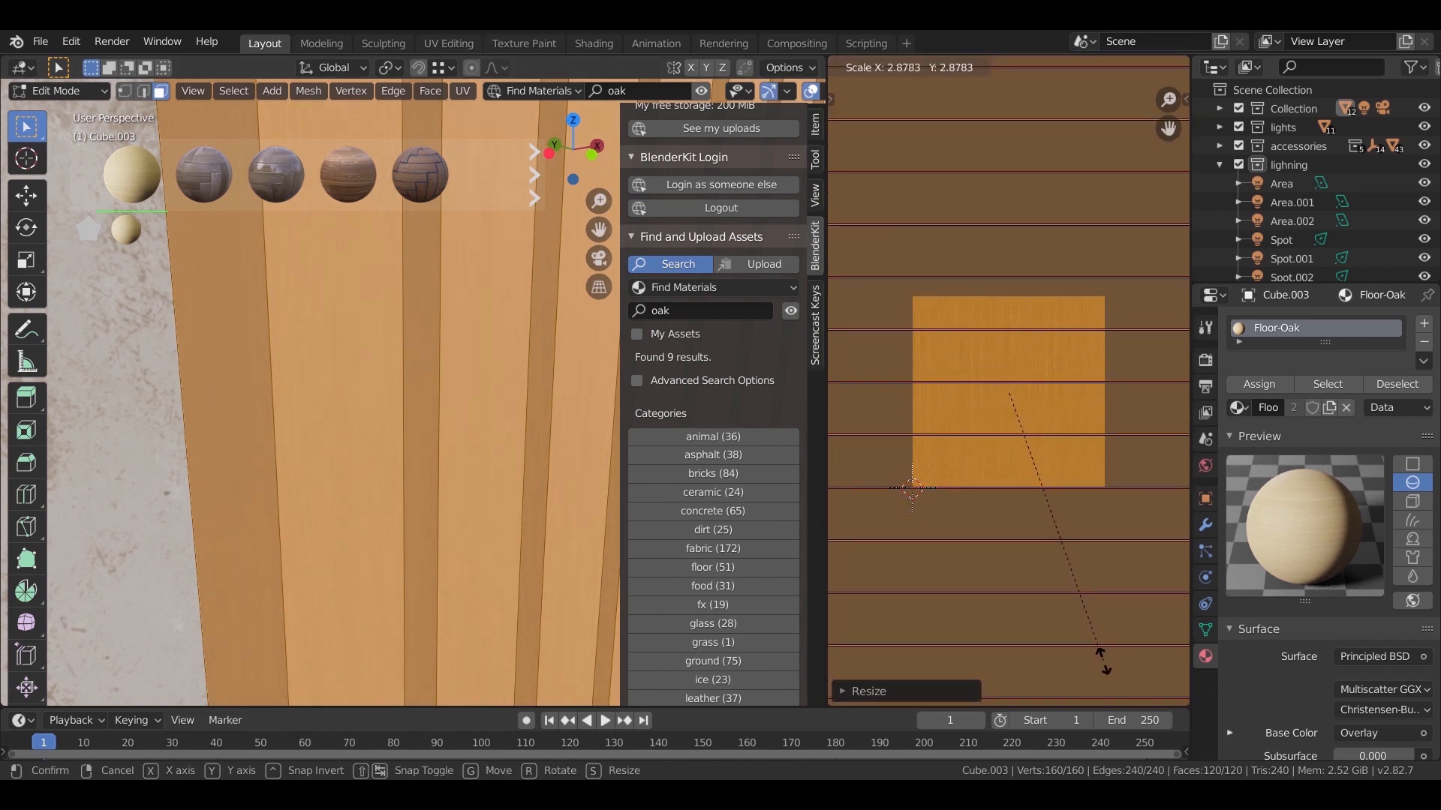
click(1088, 612)
key(Tab)
middle_drag(428, 381, 397, 430)
scroll(396, 431, down, 8)
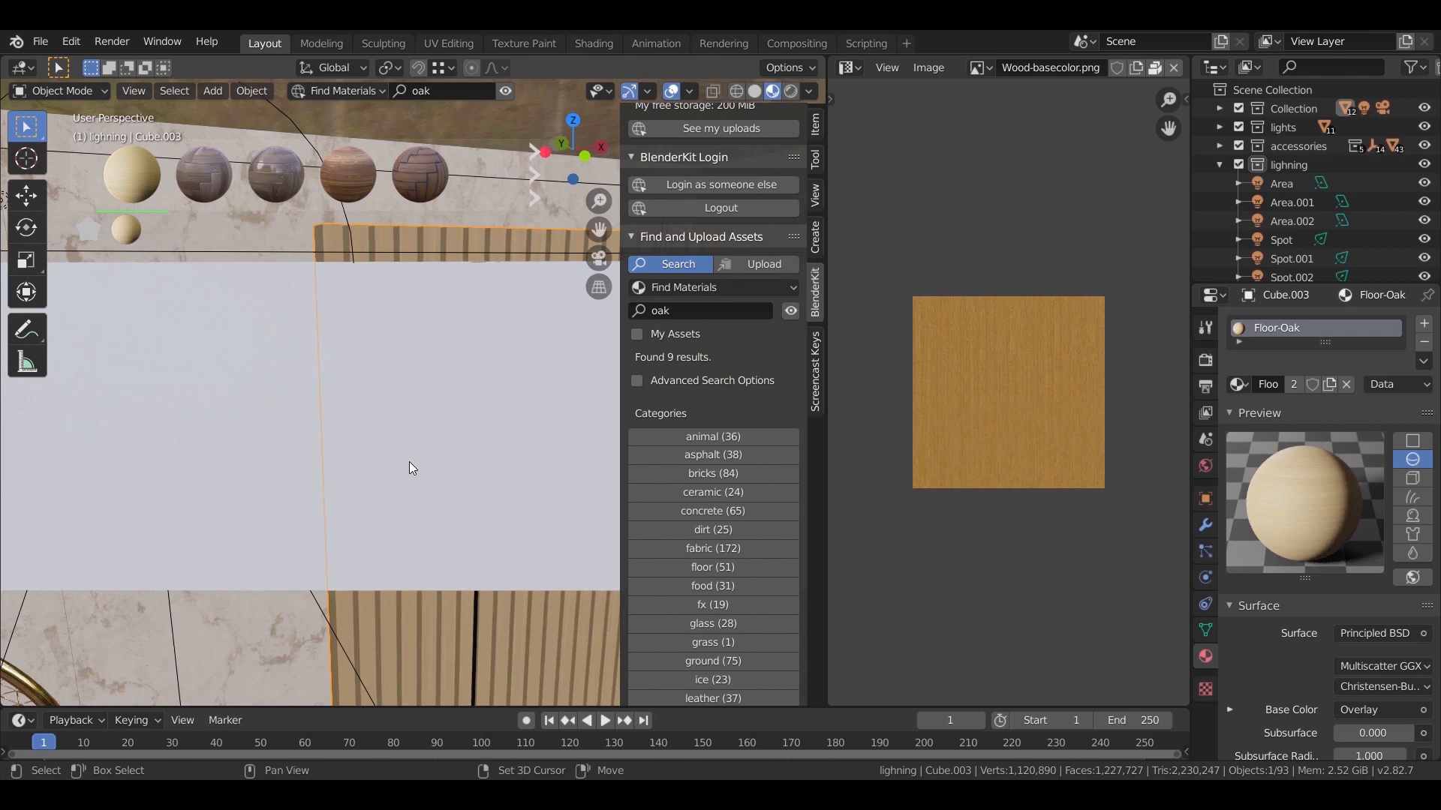
key(KP_0)
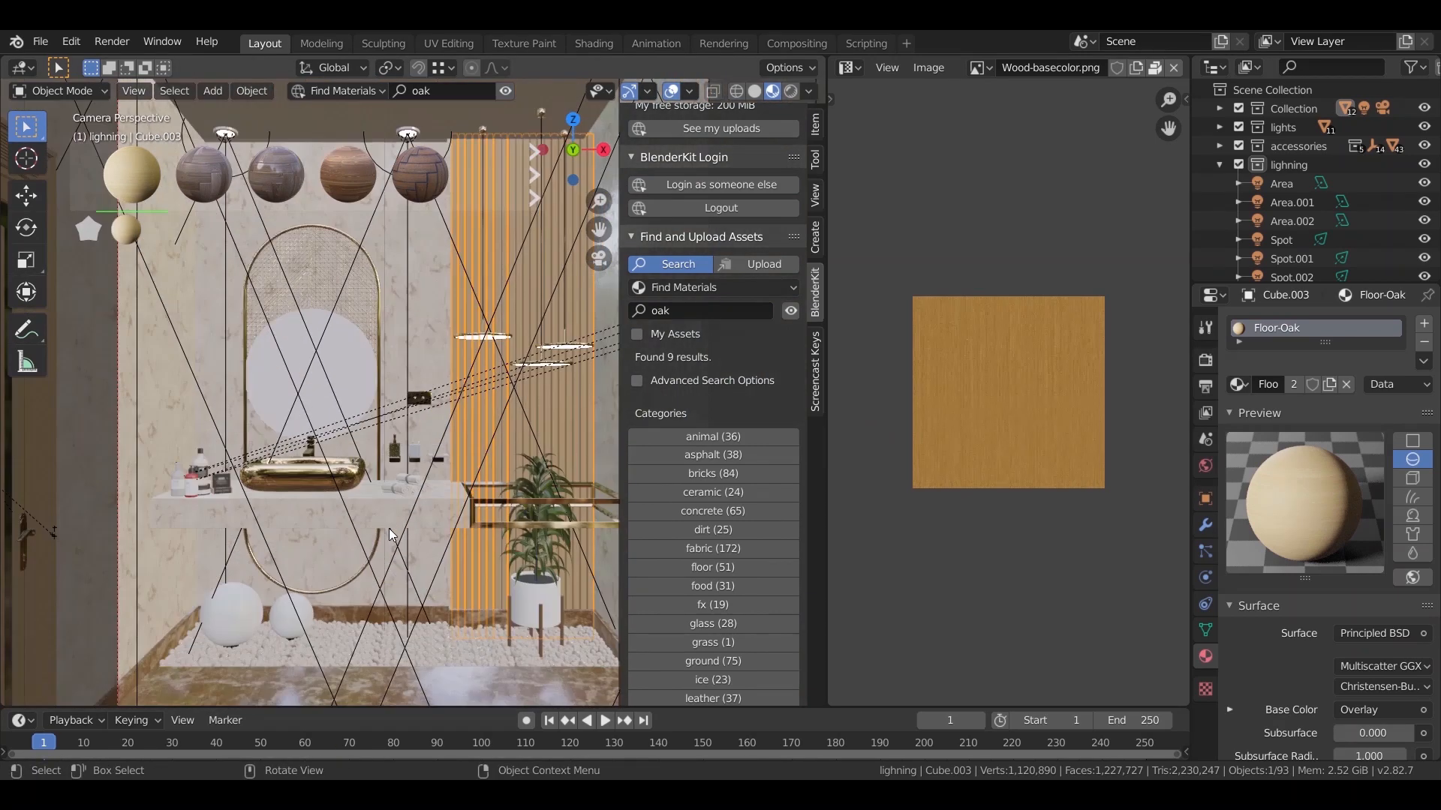
key(Home)
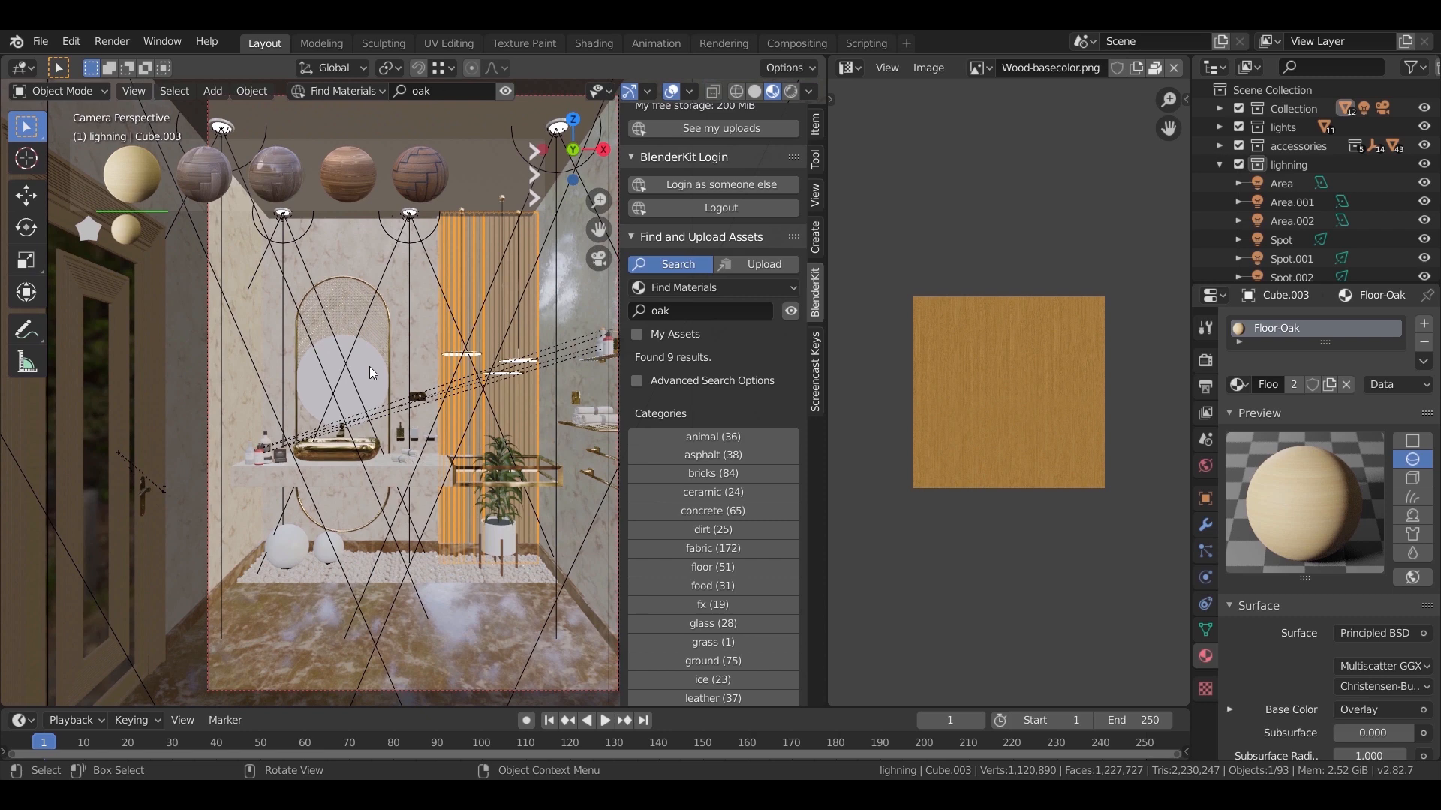
Give the round mirror a new material with a Glossy BSDF surface and a roughness of 0.
click(369, 367)
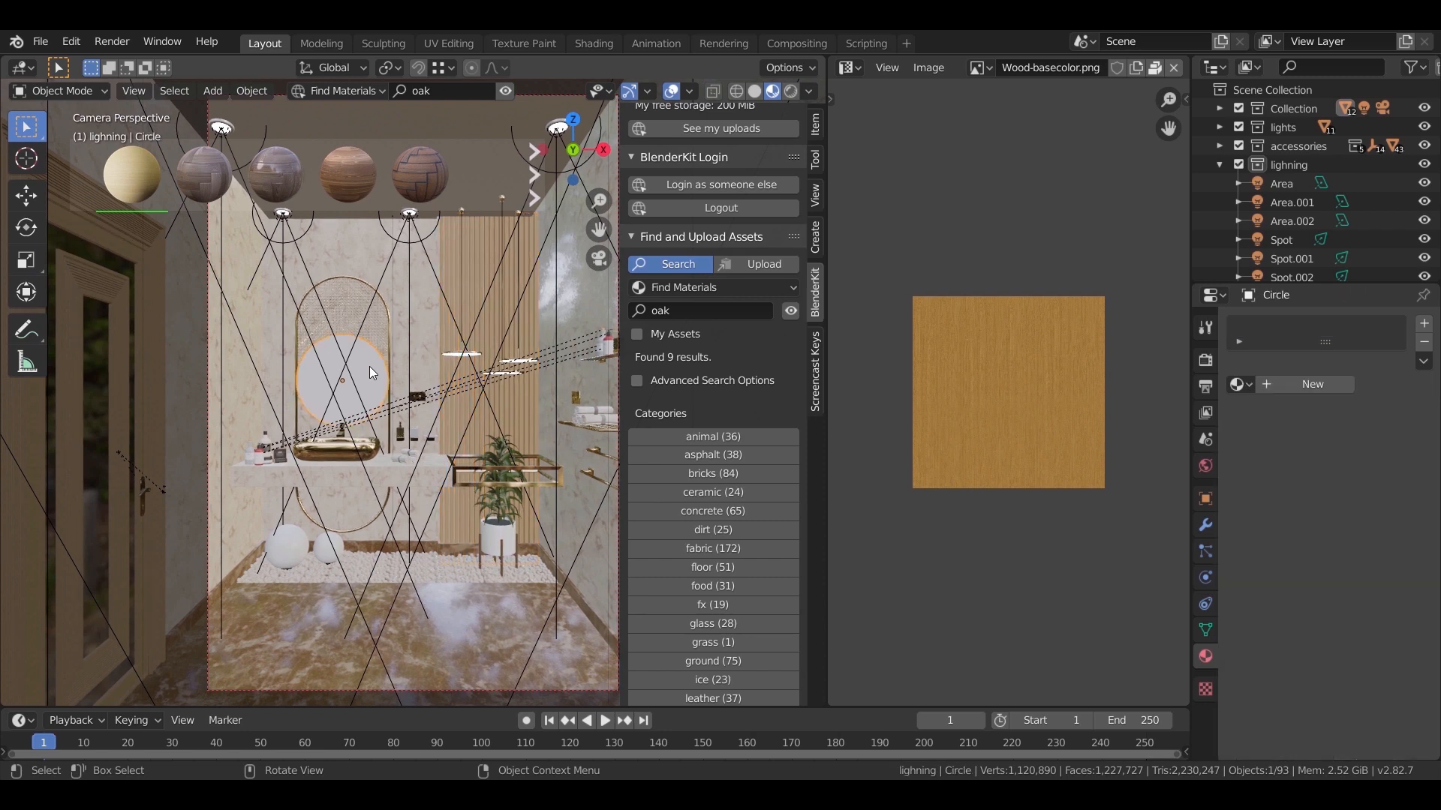
click(1270, 385)
scroll(1324, 540, down, 2)
click(1343, 573)
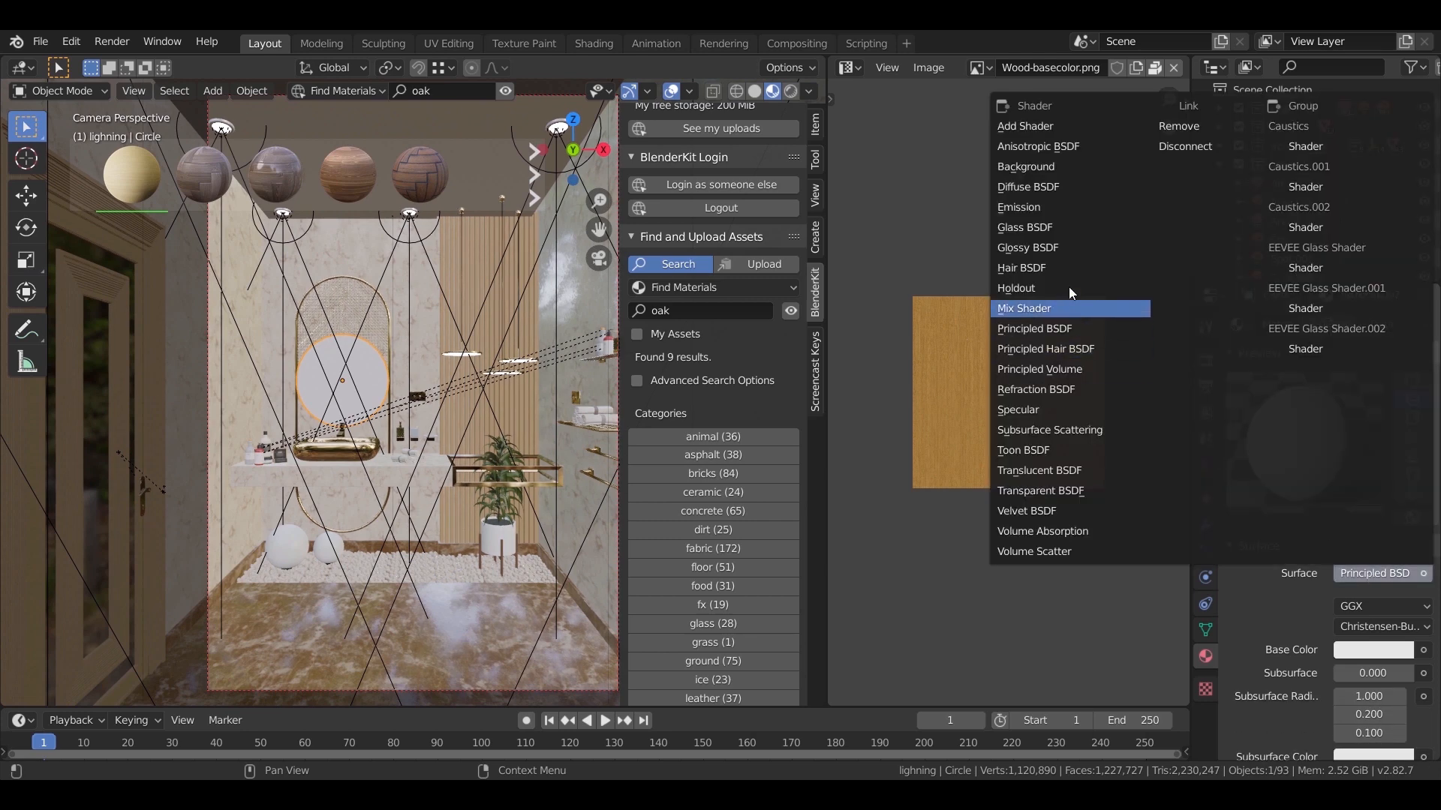
click(1050, 248)
click(1359, 654)
text(0)
key(Return)
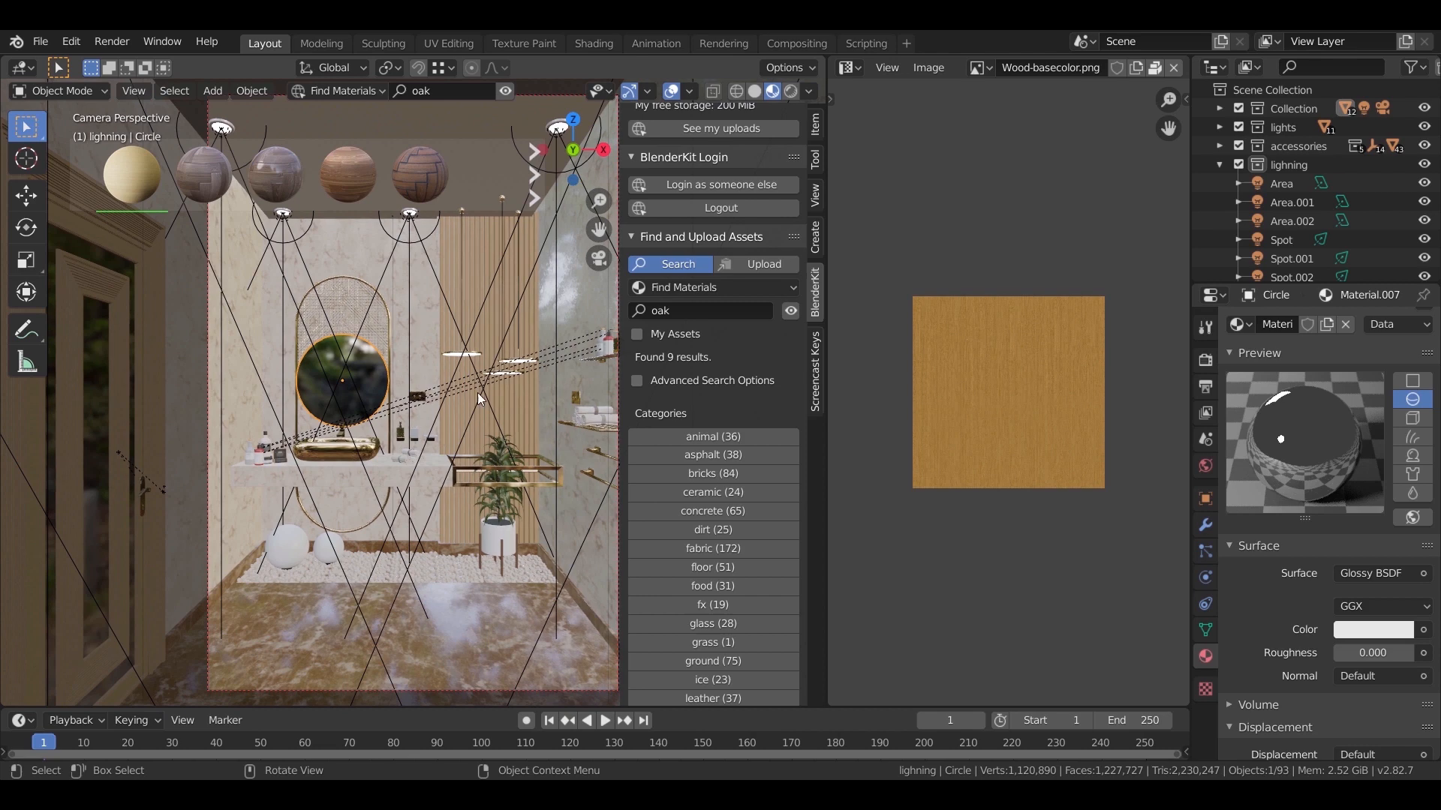
Remove Material.001 from the larger sphere on the pebbles and replace its glass material with EEVEE Glass Shader.
click(295, 548)
key(KP_Decimal)
click(1316, 328)
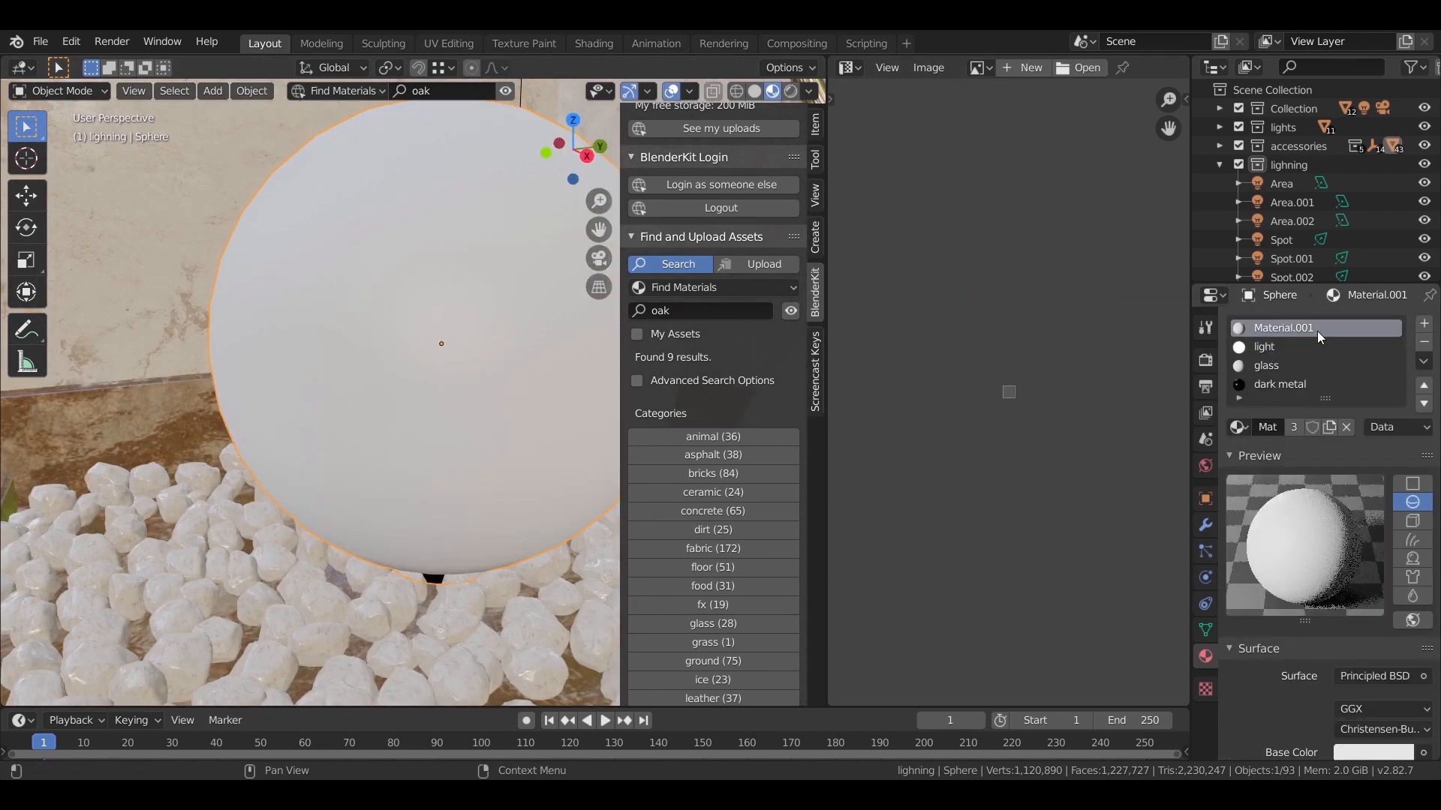
click(1423, 343)
click(1276, 349)
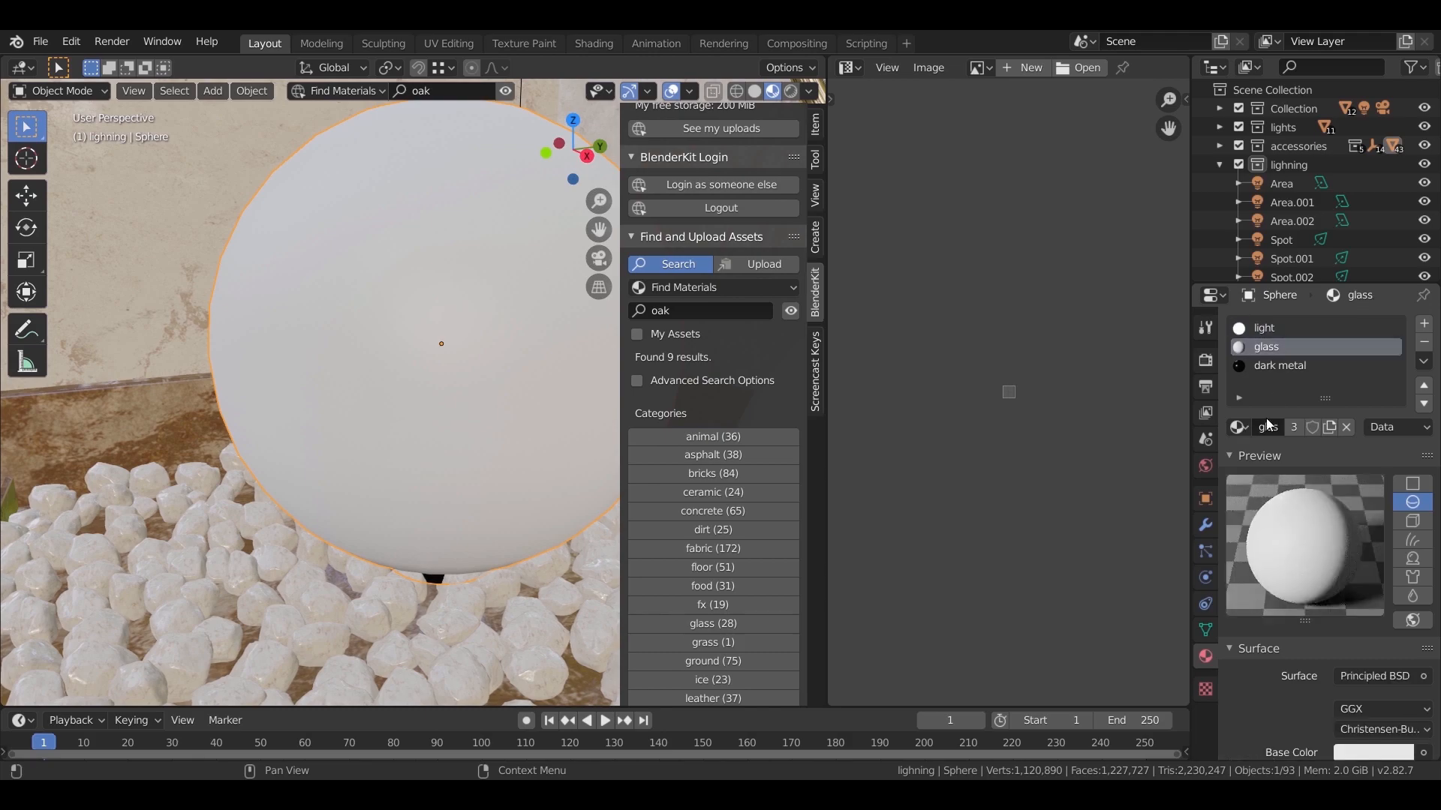
click(1239, 428)
text(ee)
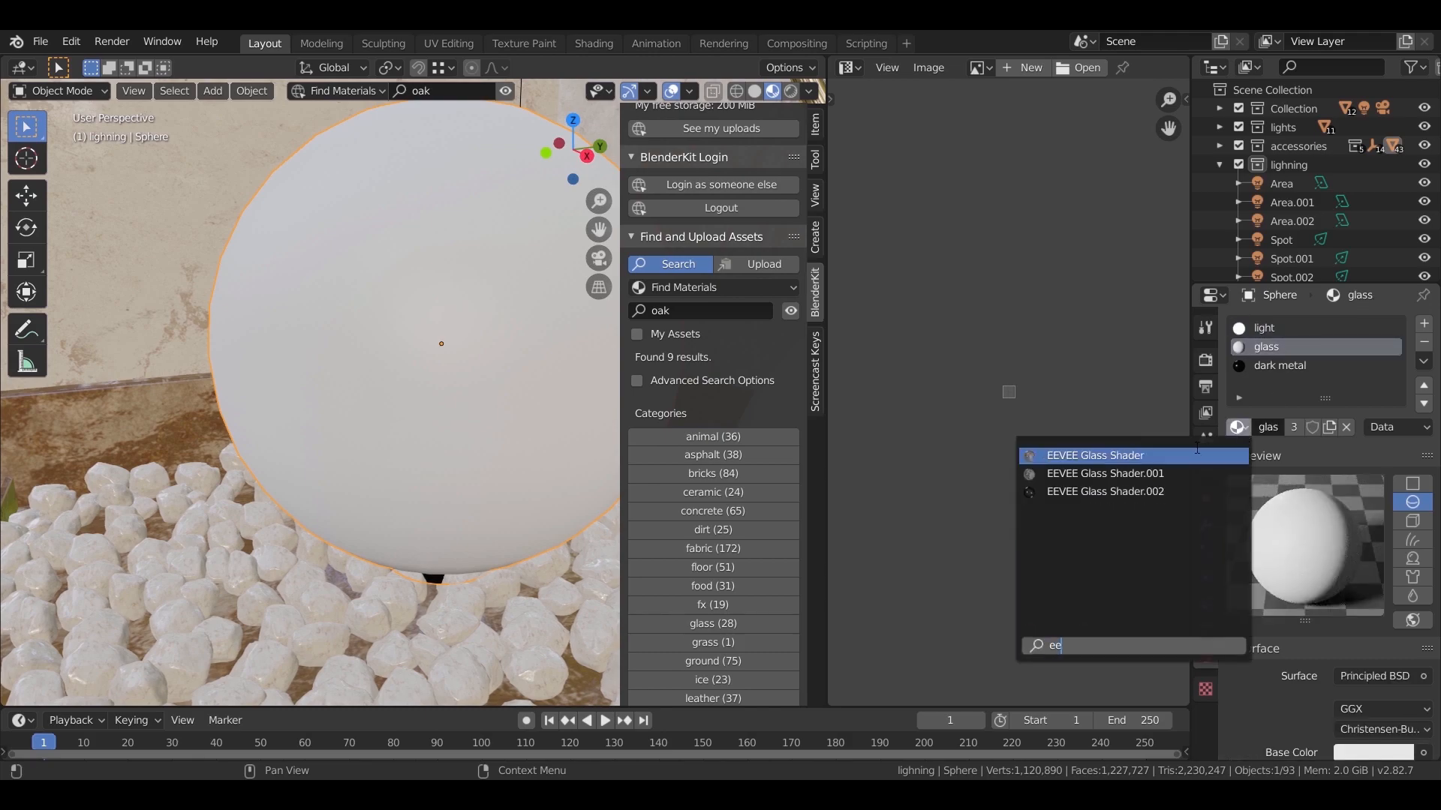
click(1096, 455)
middle_drag(547, 370, 525, 334)
scroll(483, 357, up, 2)
scroll(415, 367, down, 5)
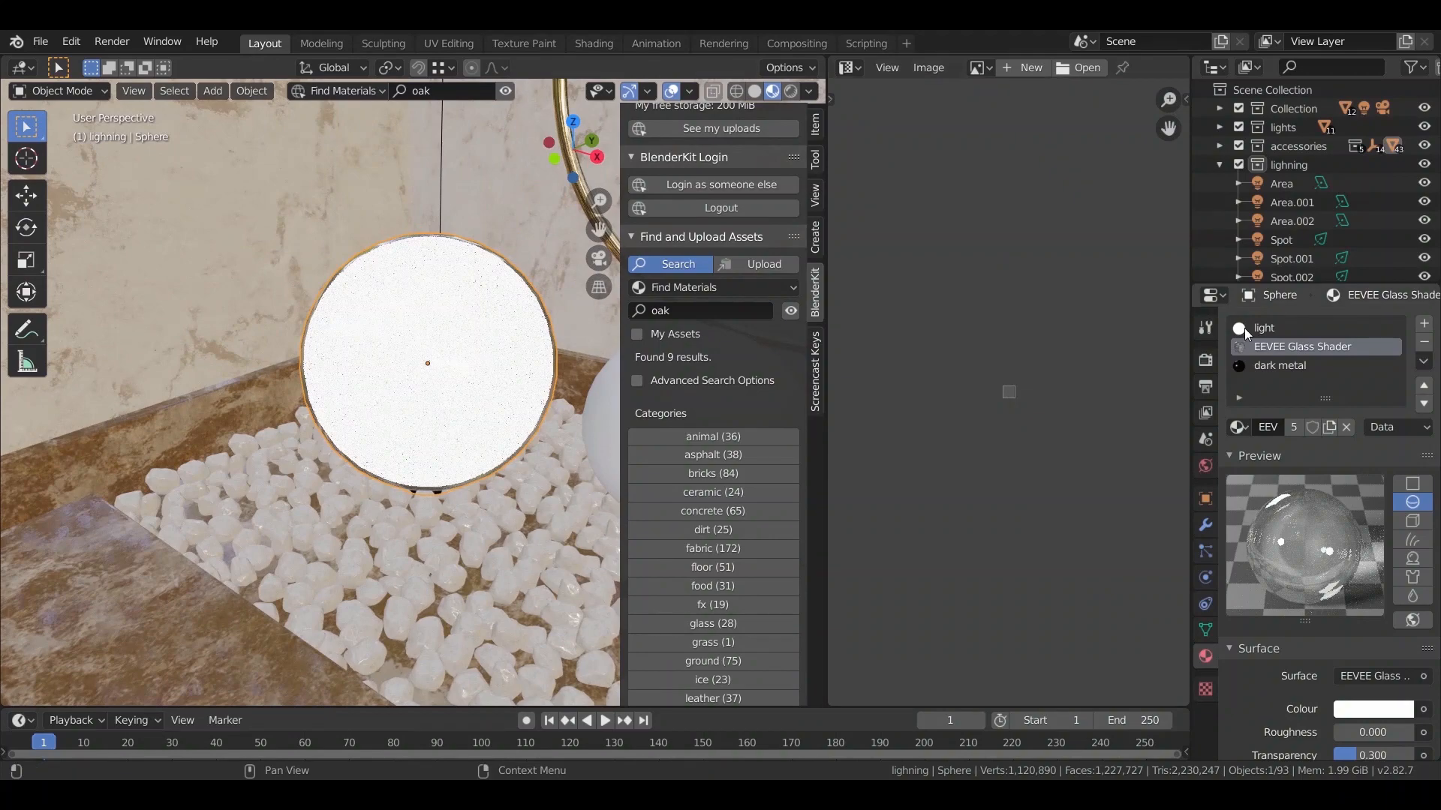
Set the emission strength of the sphere's light material to 30.
click(1257, 328)
scroll(1356, 620, down, 2)
click(1373, 673)
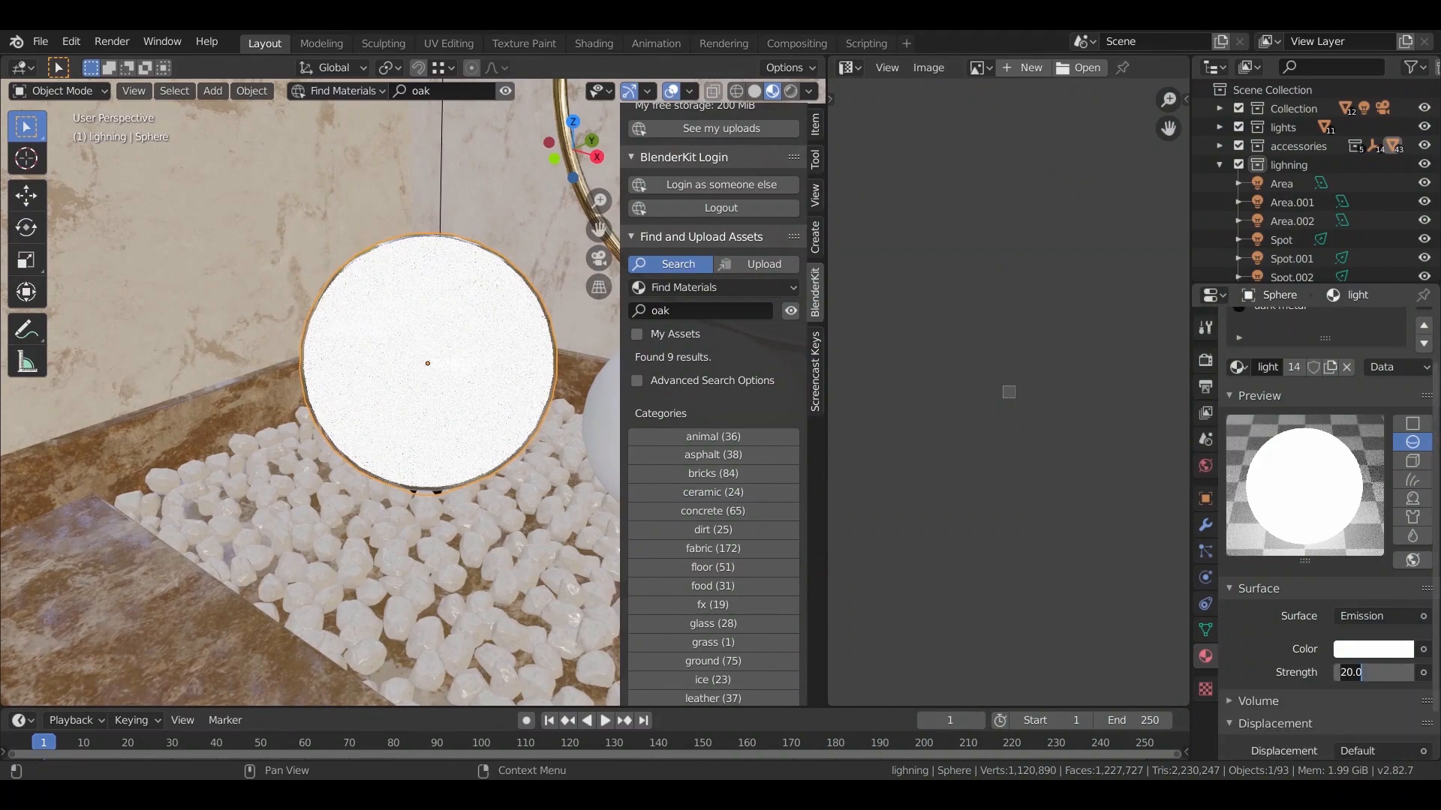
text(30)
key(Return)
Delete the smaller white sphere beside the glowing sphere.
middle_drag(238, 370, 528, 399)
shift+middle_drag(528, 399, 311, 358)
click(457, 369)
key(Delete)
Duplicate the glowing sphere about 33 cm to its side in the horizontal plane and scale the copy by about 0.69.
click(264, 365)
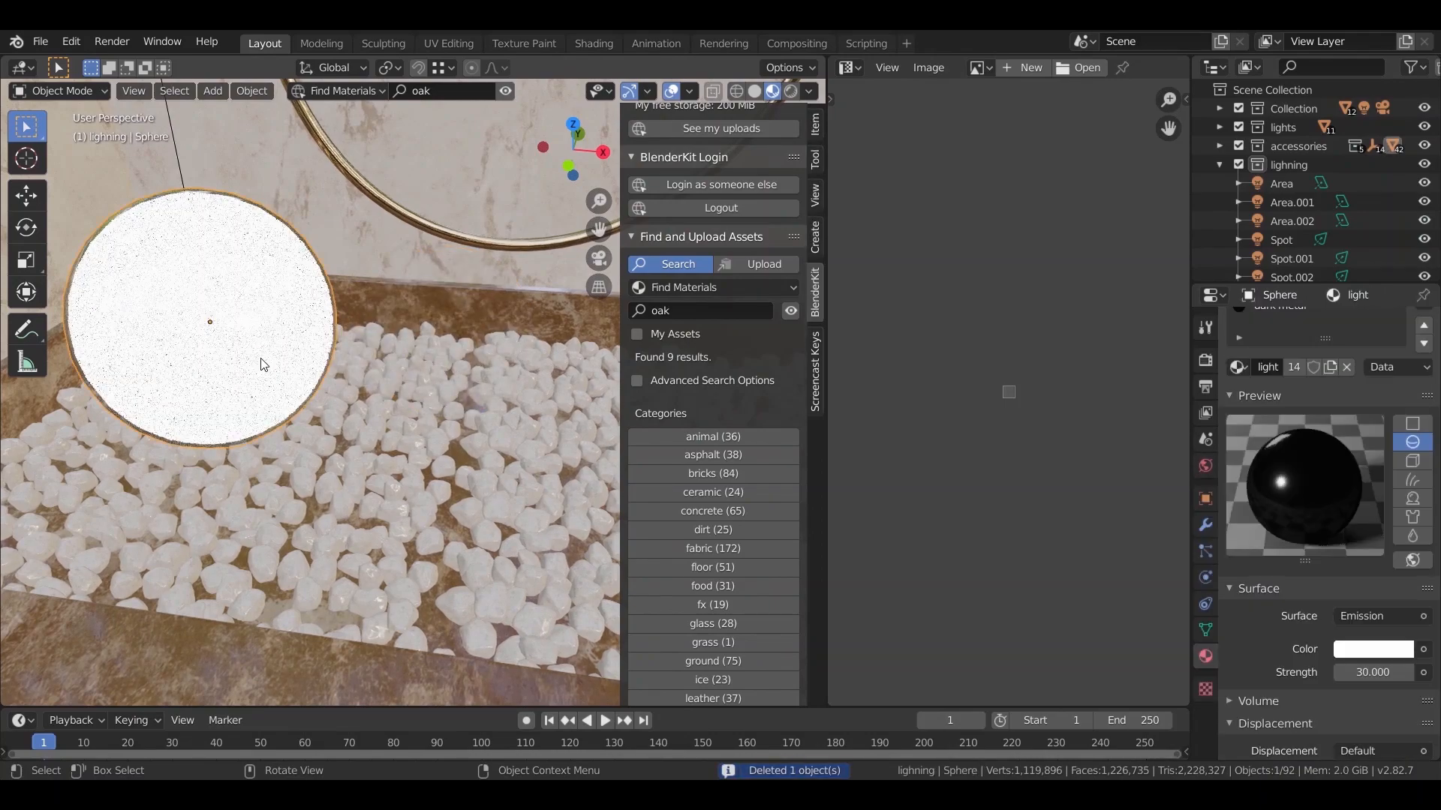
key(shift+d)
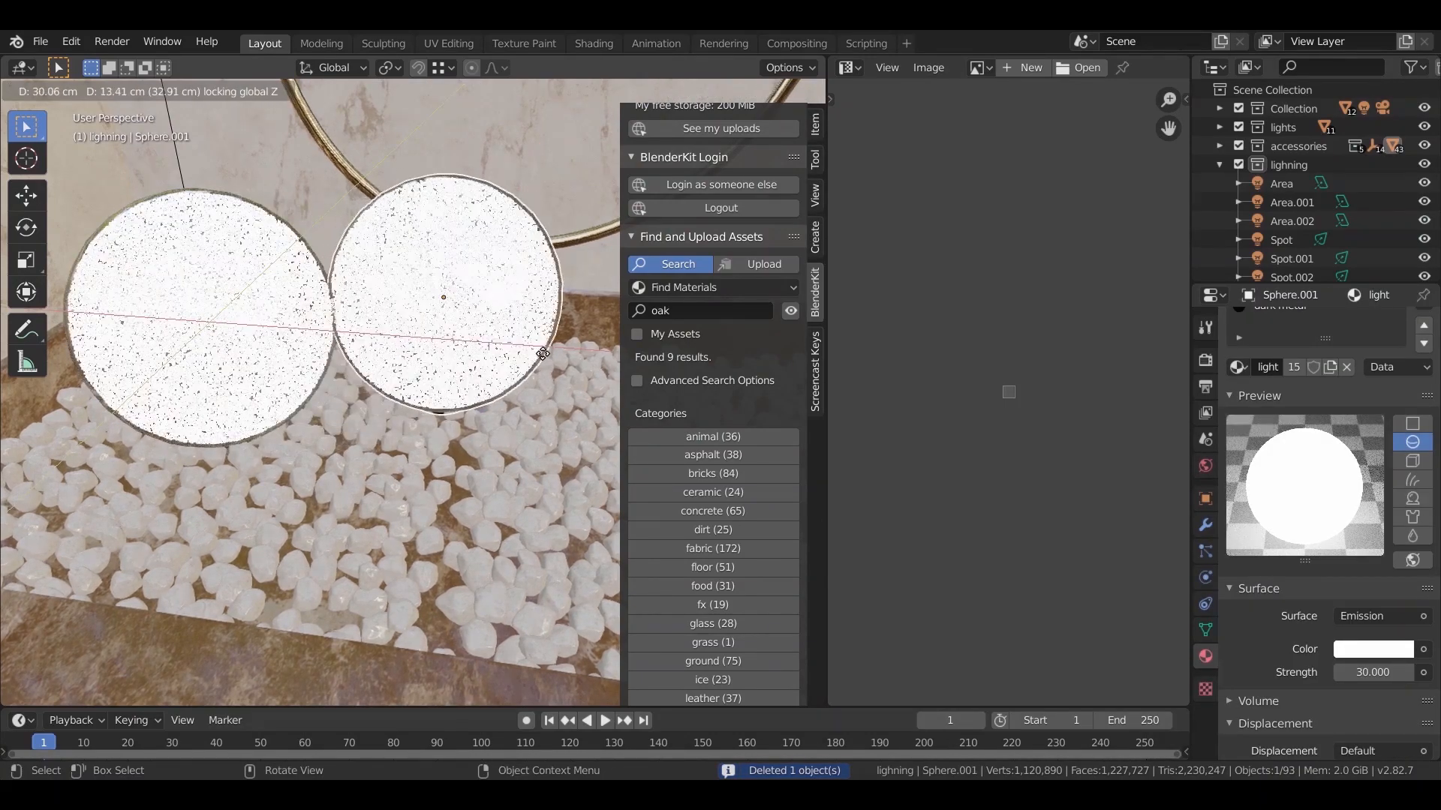
click(547, 354)
key(s)
click(503, 412)
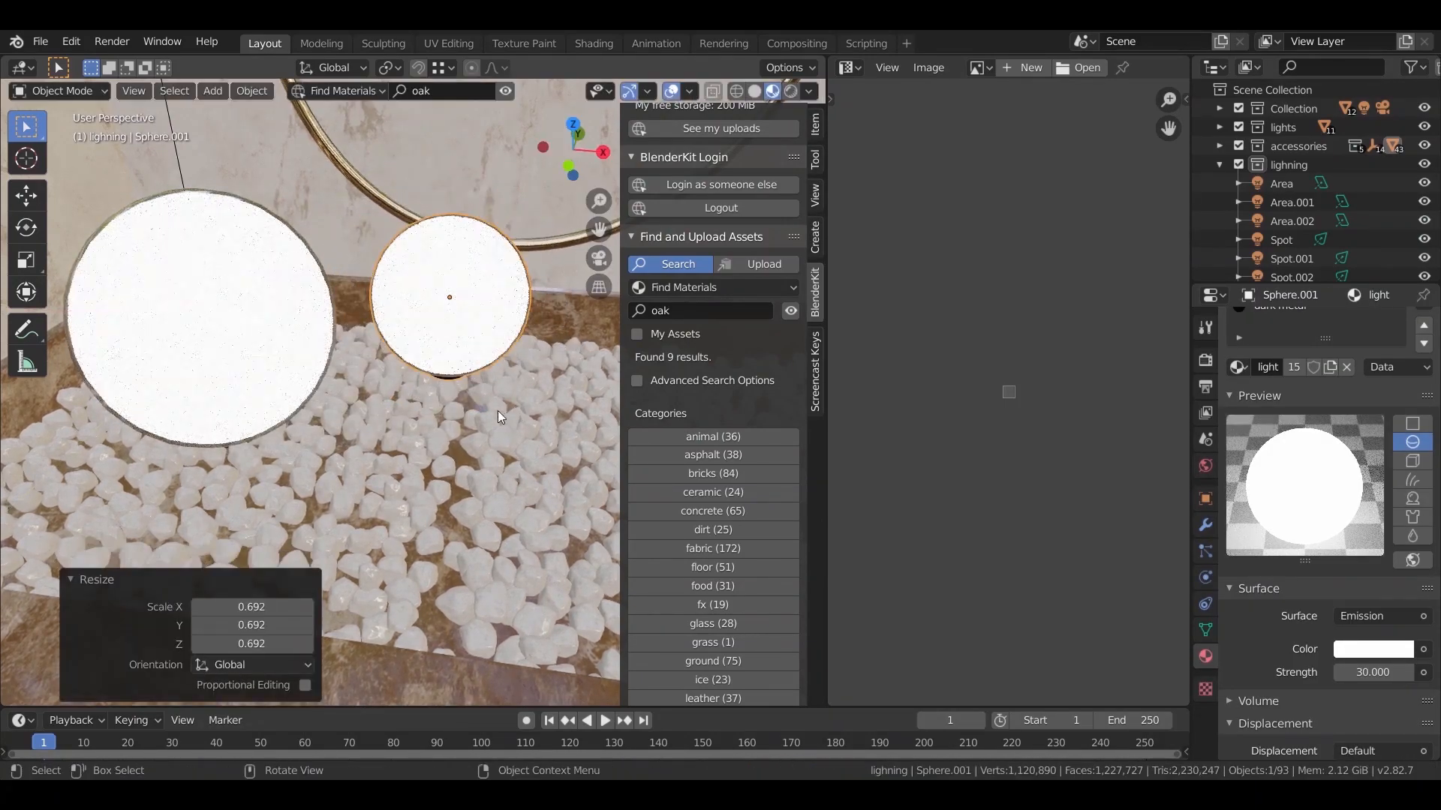
Lower the copied sphere onto the pebbles and shift it horizontally by about 1.18 cm in X and -3.88 cm in Y.
middle_drag(503, 412, 497, 380)
key(g)
key(z)
click(497, 412)
key(g)
key(shift+z)
click(500, 417)
mouse_move(488, 433)
middle_down()
mouse_move(454, 462)
mouse_move(470, 452)
middle_up()
key(KP_0)
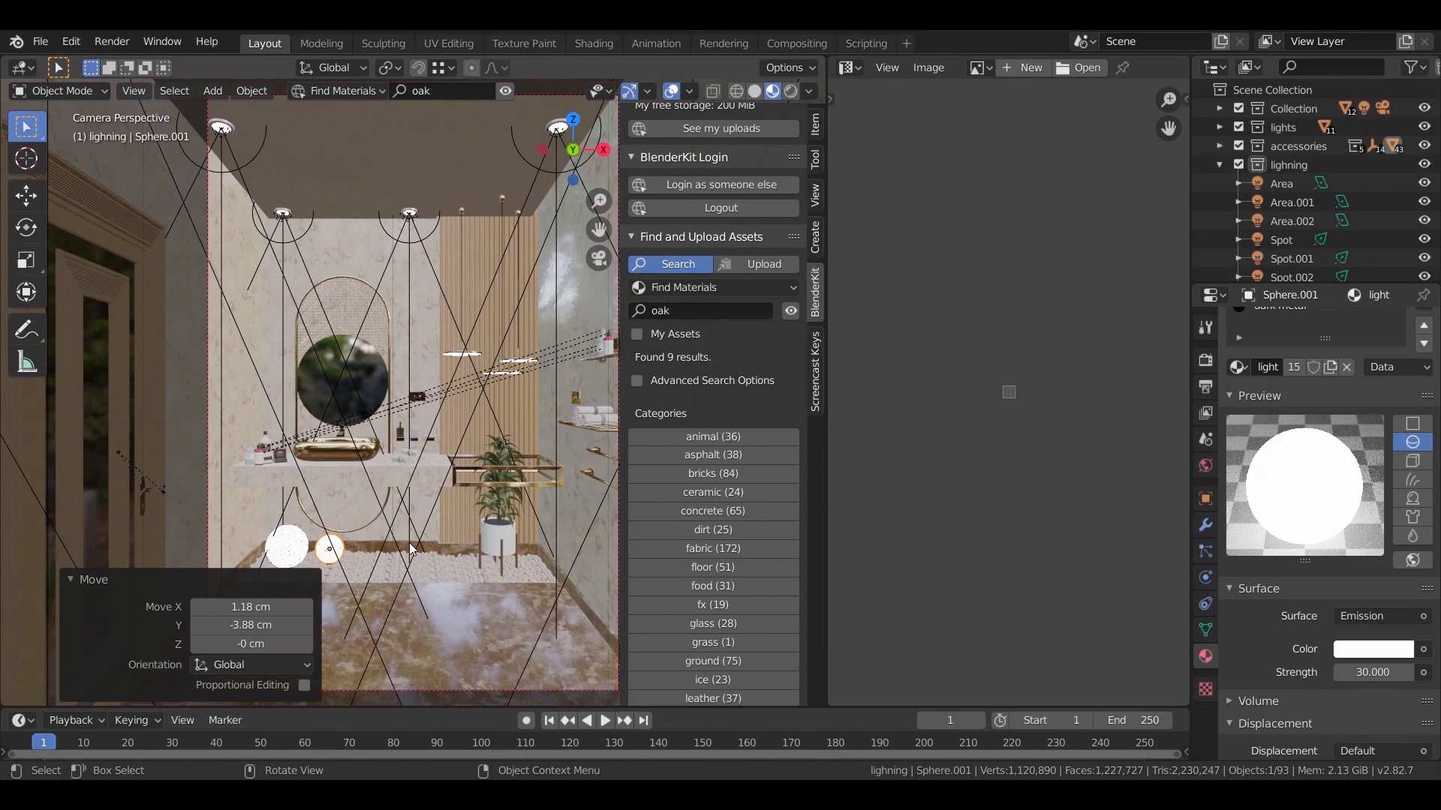
Scale the smaller glowing sphere by about 1.117 and raise it about 1.69 cm along Z.
key(s)
click(414, 548)
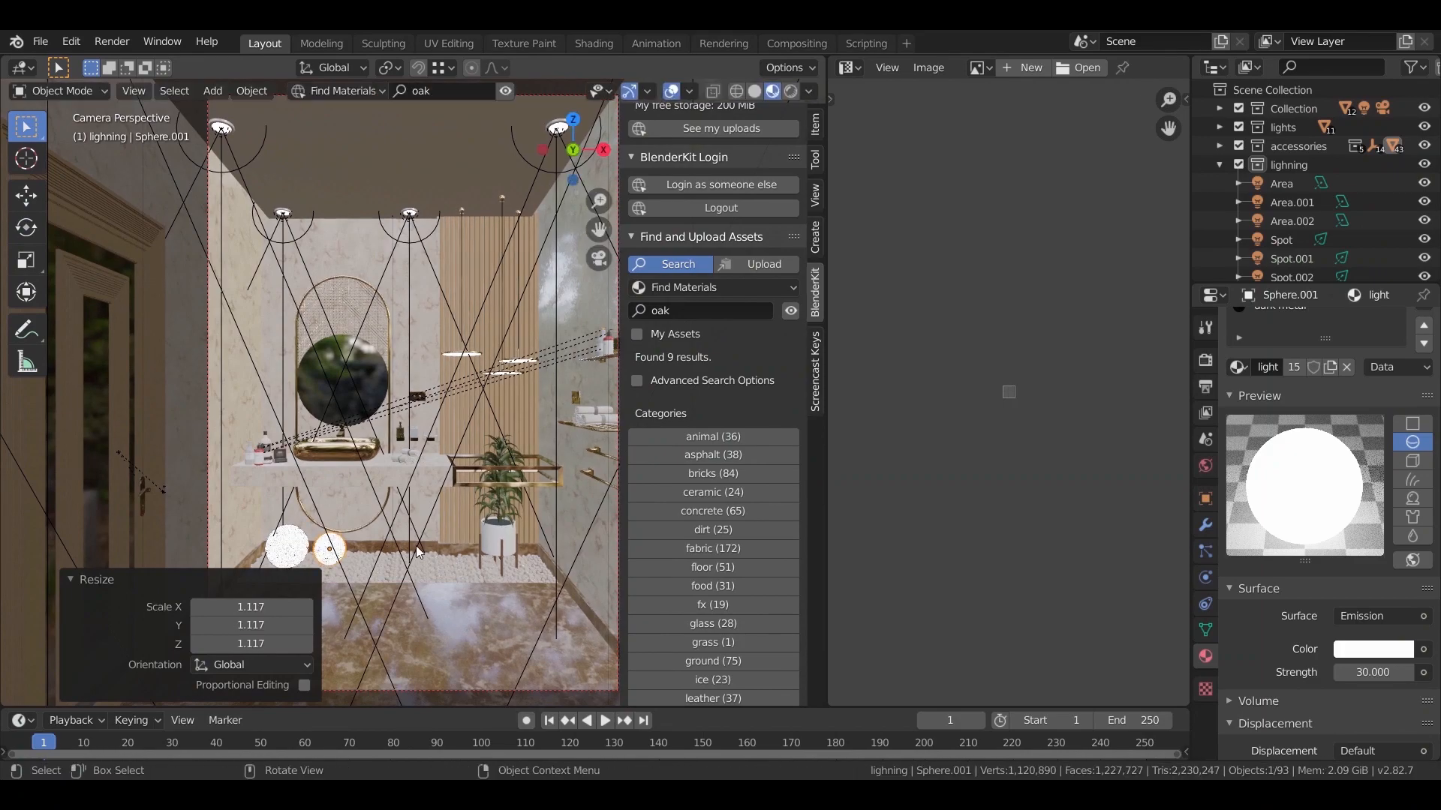
key(KP_Decimal)
scroll(418, 540, down, 3)
key(g)
key(z)
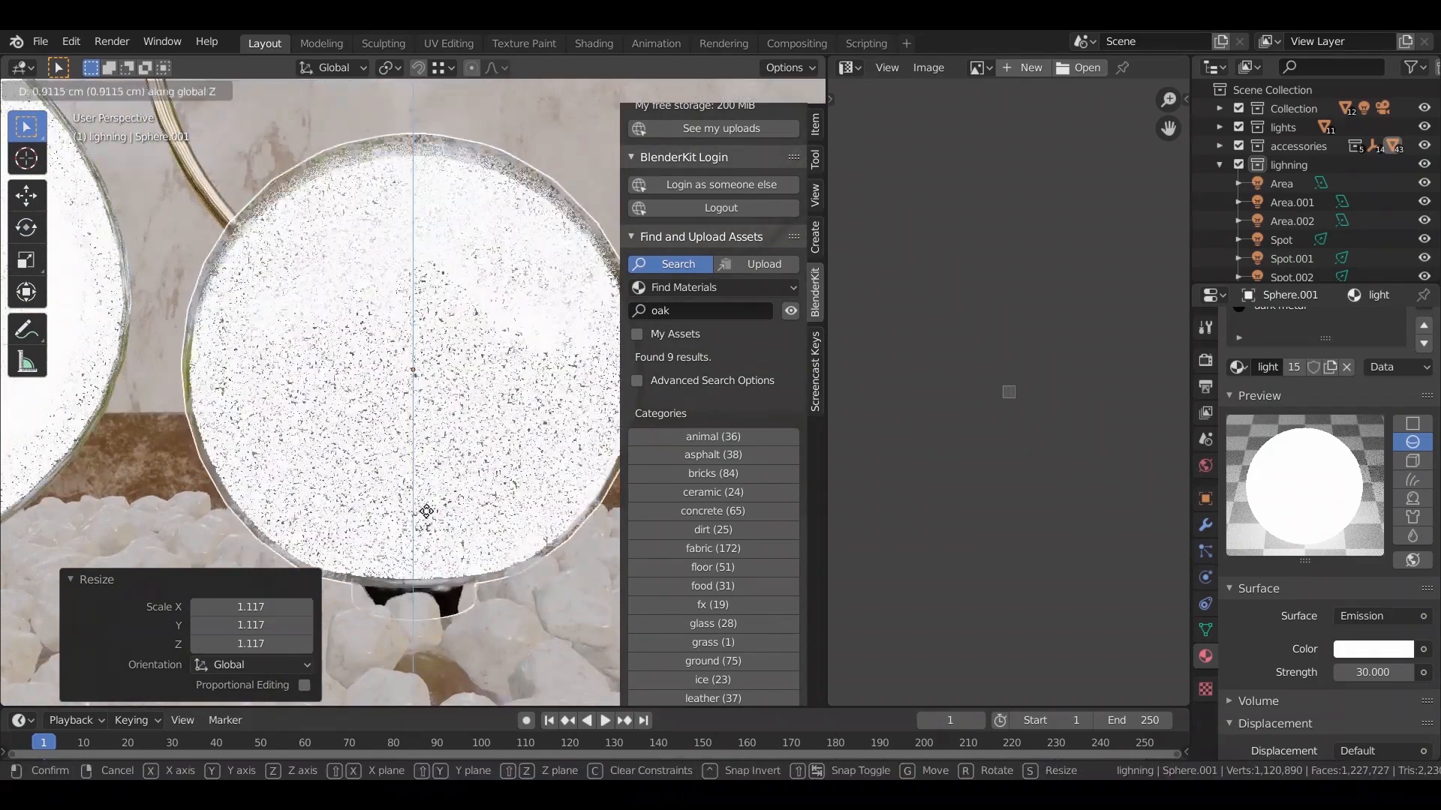
click(434, 508)
scroll(434, 507, down, 7)
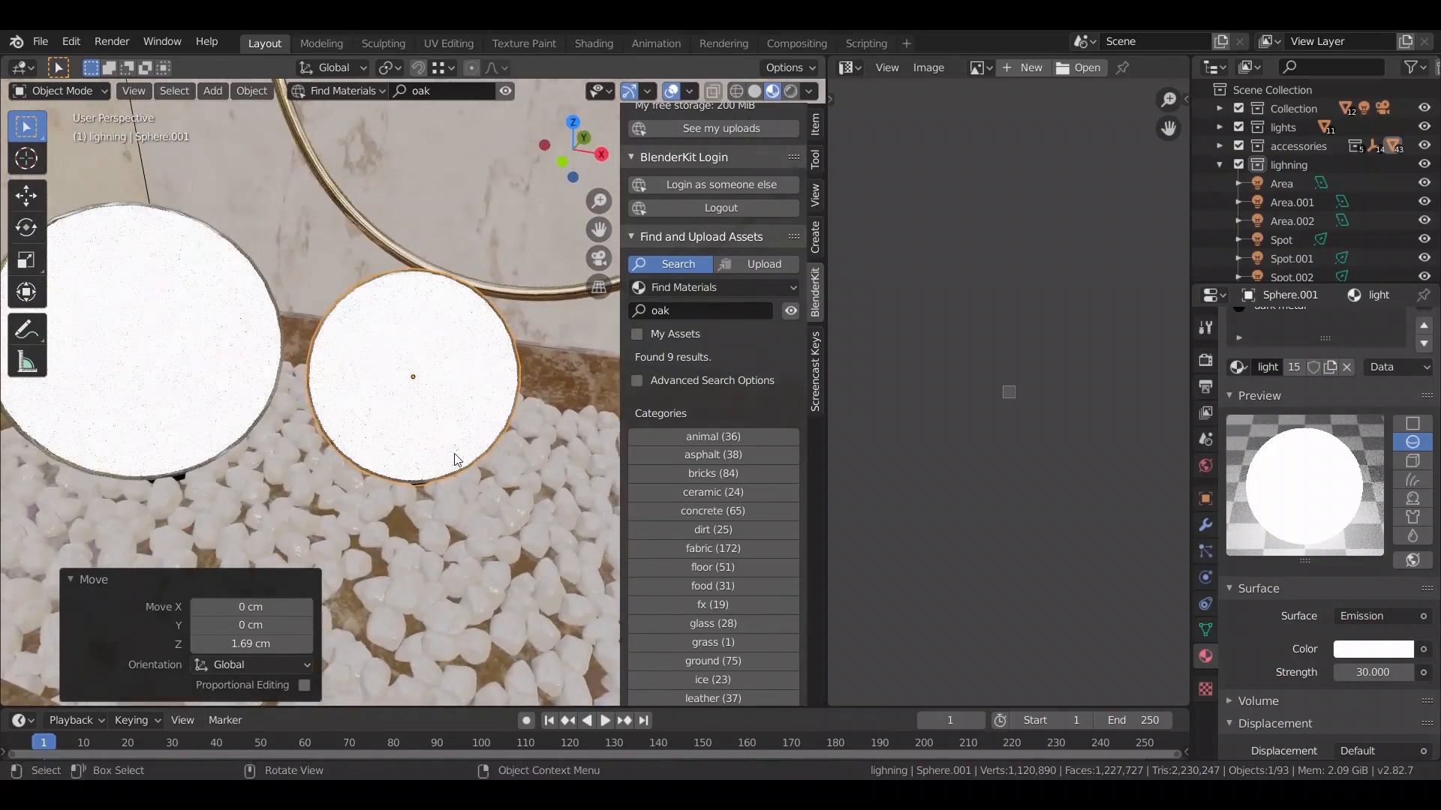
shift+middle_drag(525, 448, 342, 493)
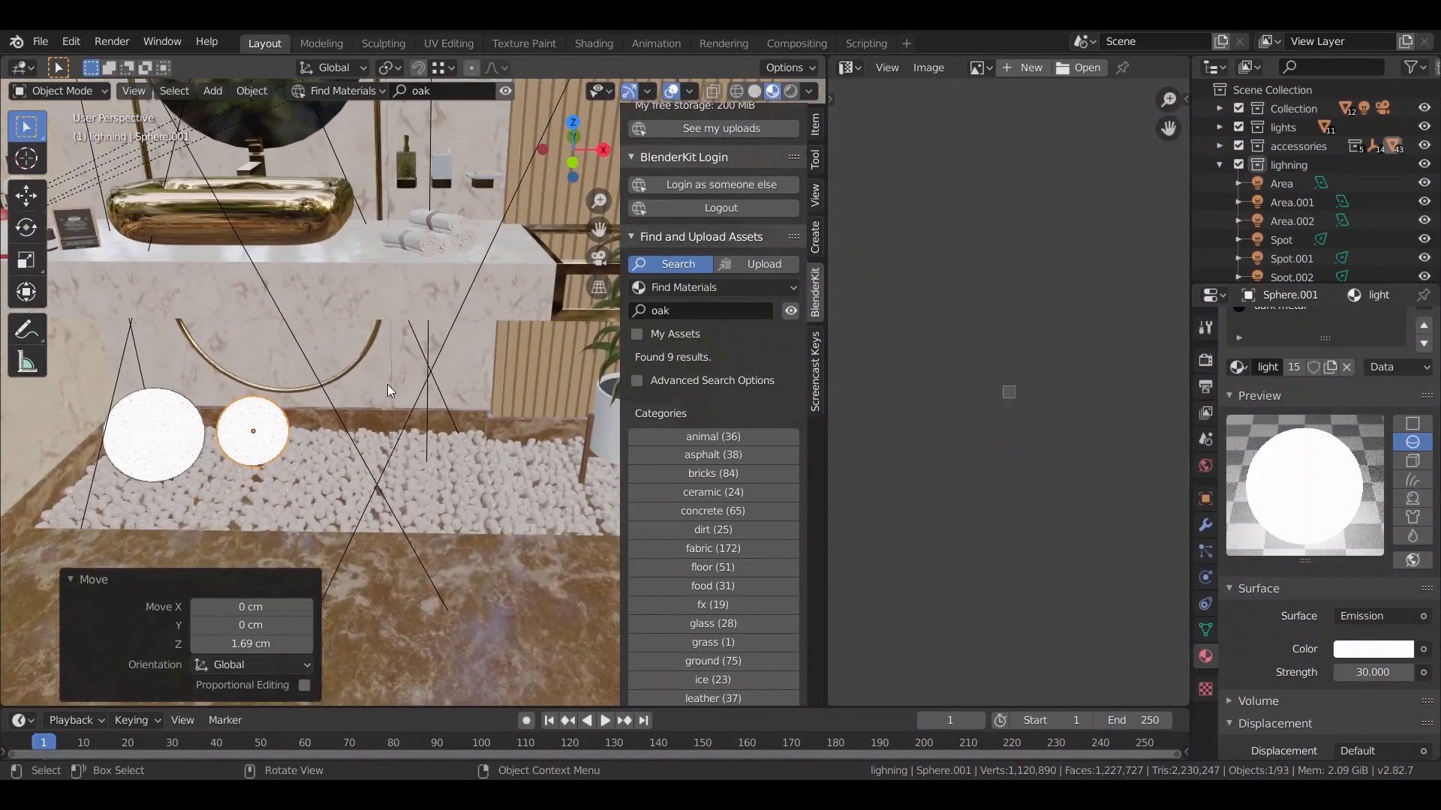
scroll(375, 377, down, 1)
key(KP_0)
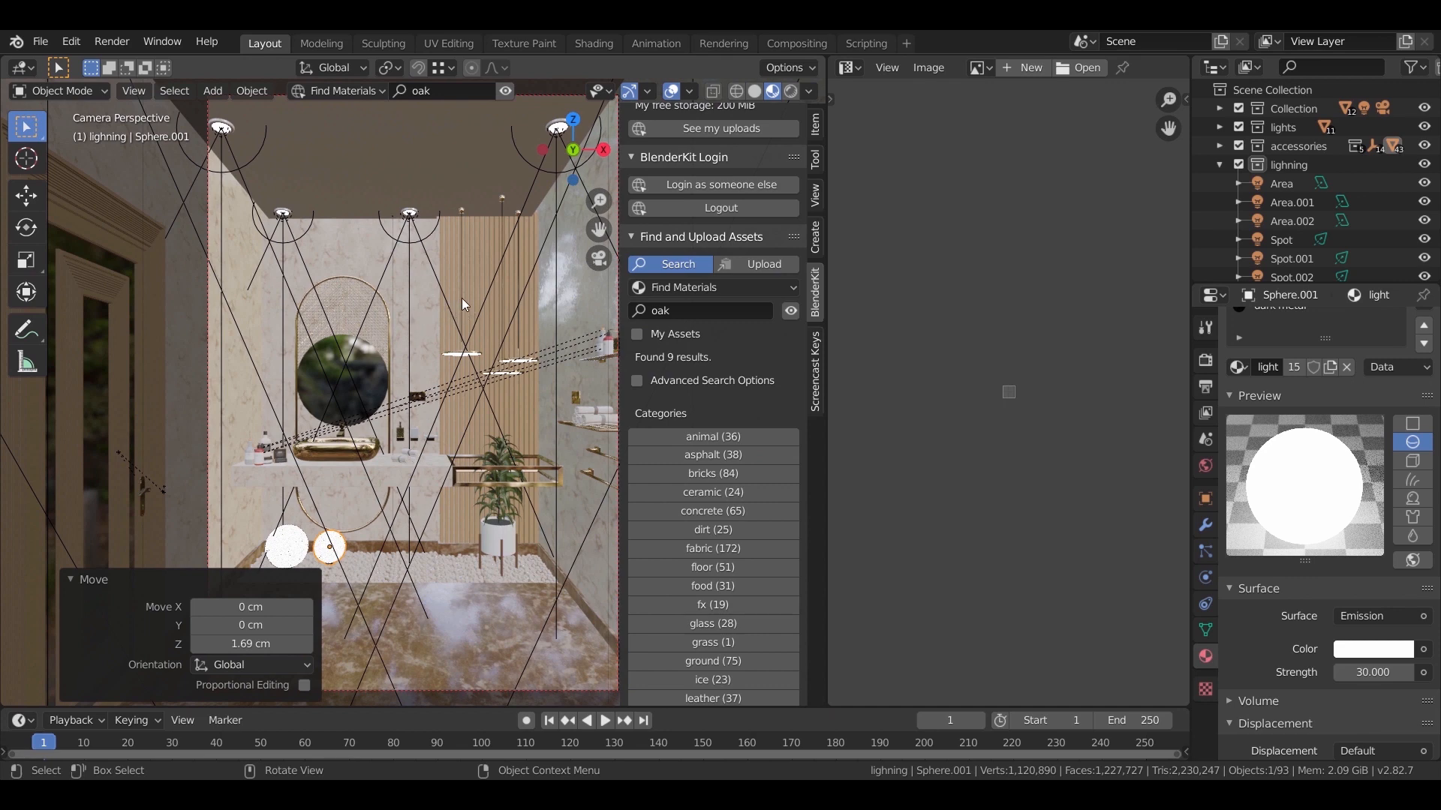
Hide the viewport overlays, switch to solid shading and collapse the last operation's settings.
click(672, 91)
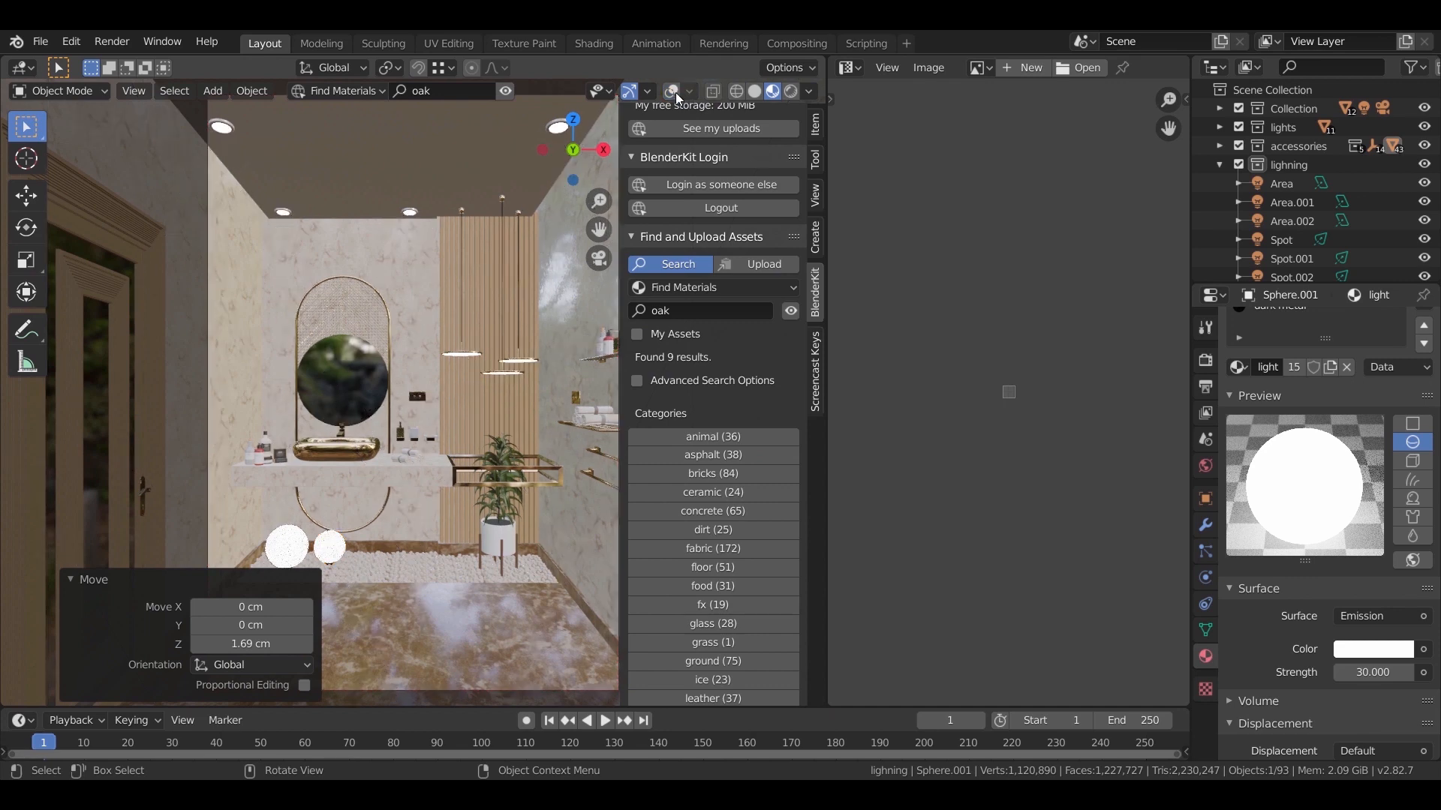
key(z)
click(446, 492)
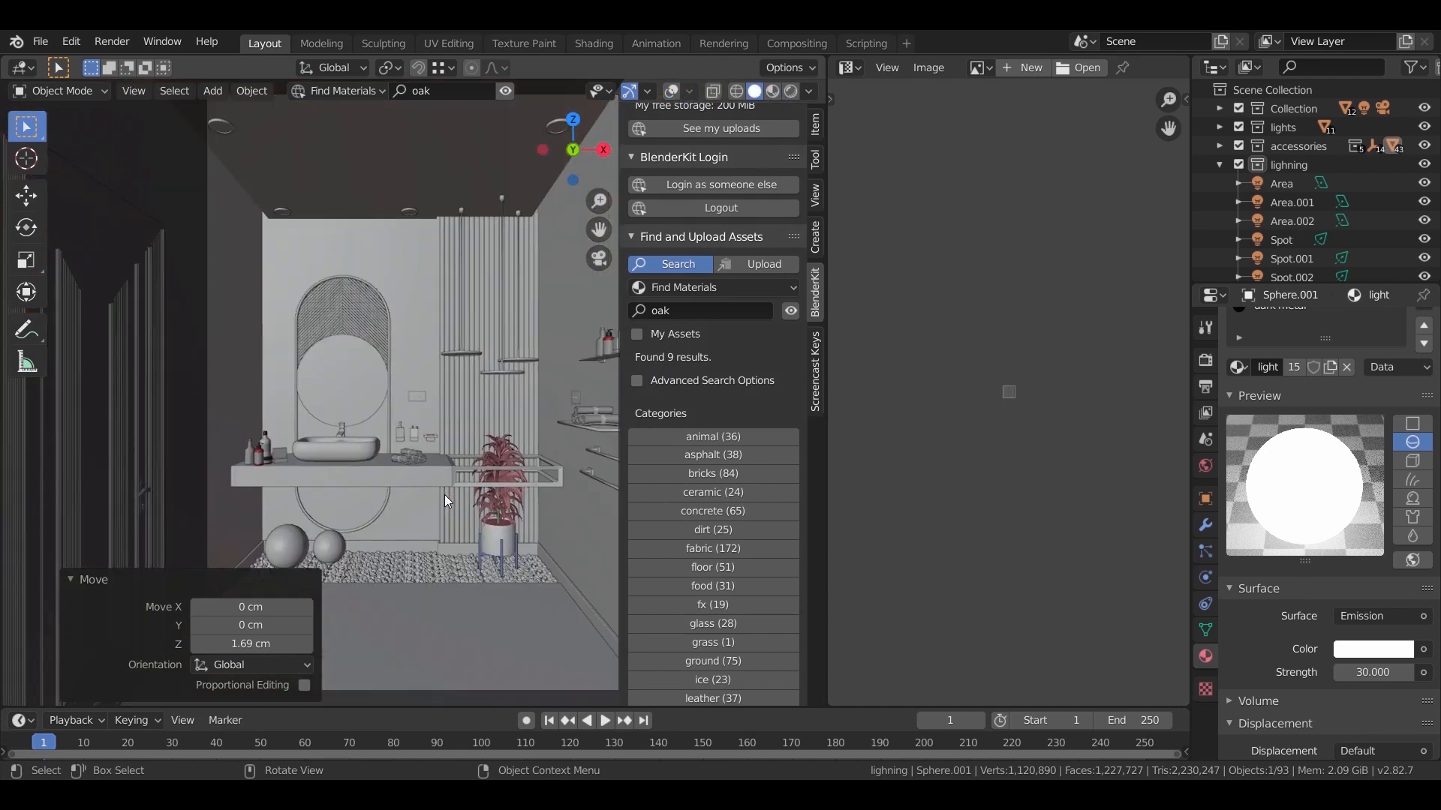
click(84, 578)
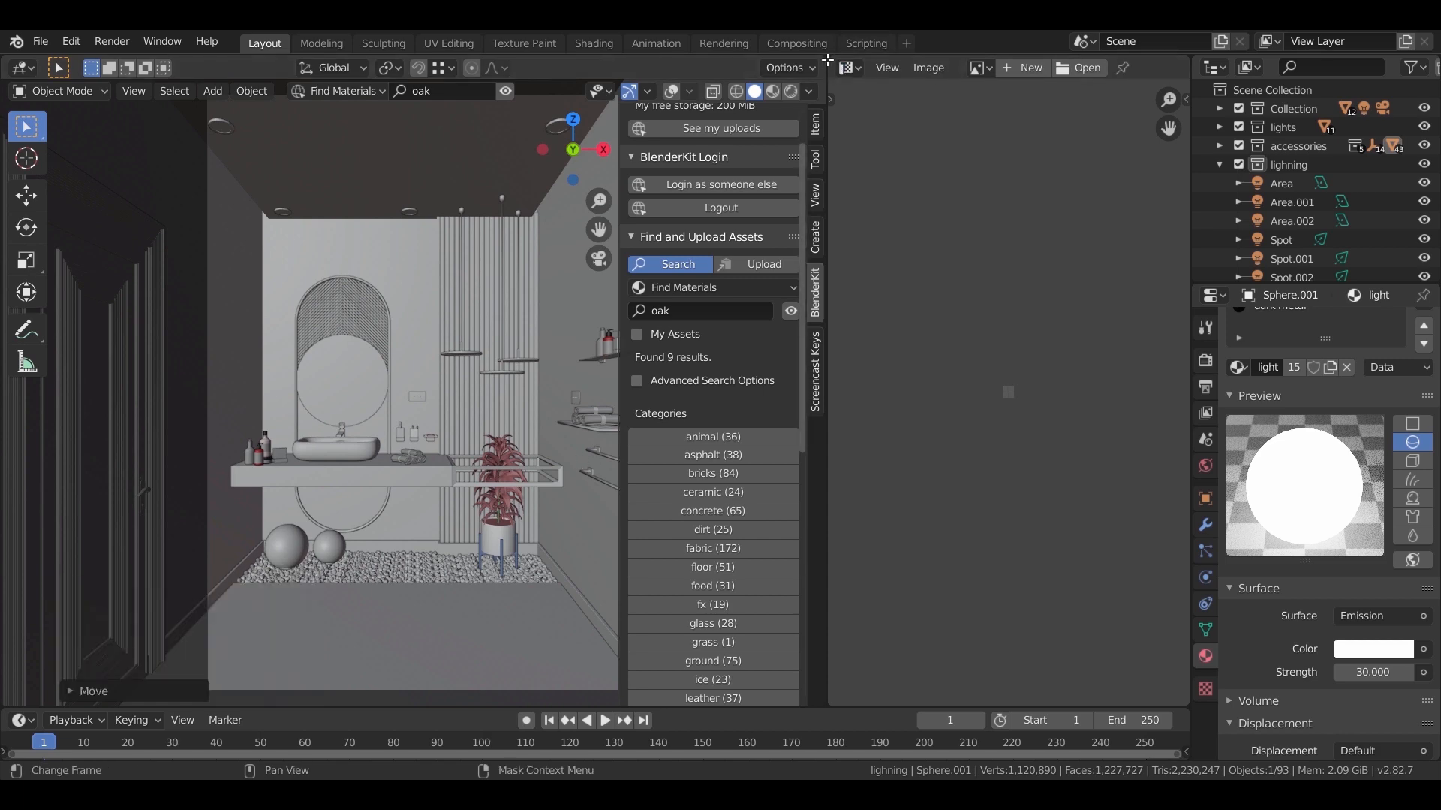
Expand the 3D viewport over the image editor without its sidebar, and preview the camera view in rendered shading.
drag(827, 61, 884, 150)
key(n)
scroll(765, 426, down, 5)
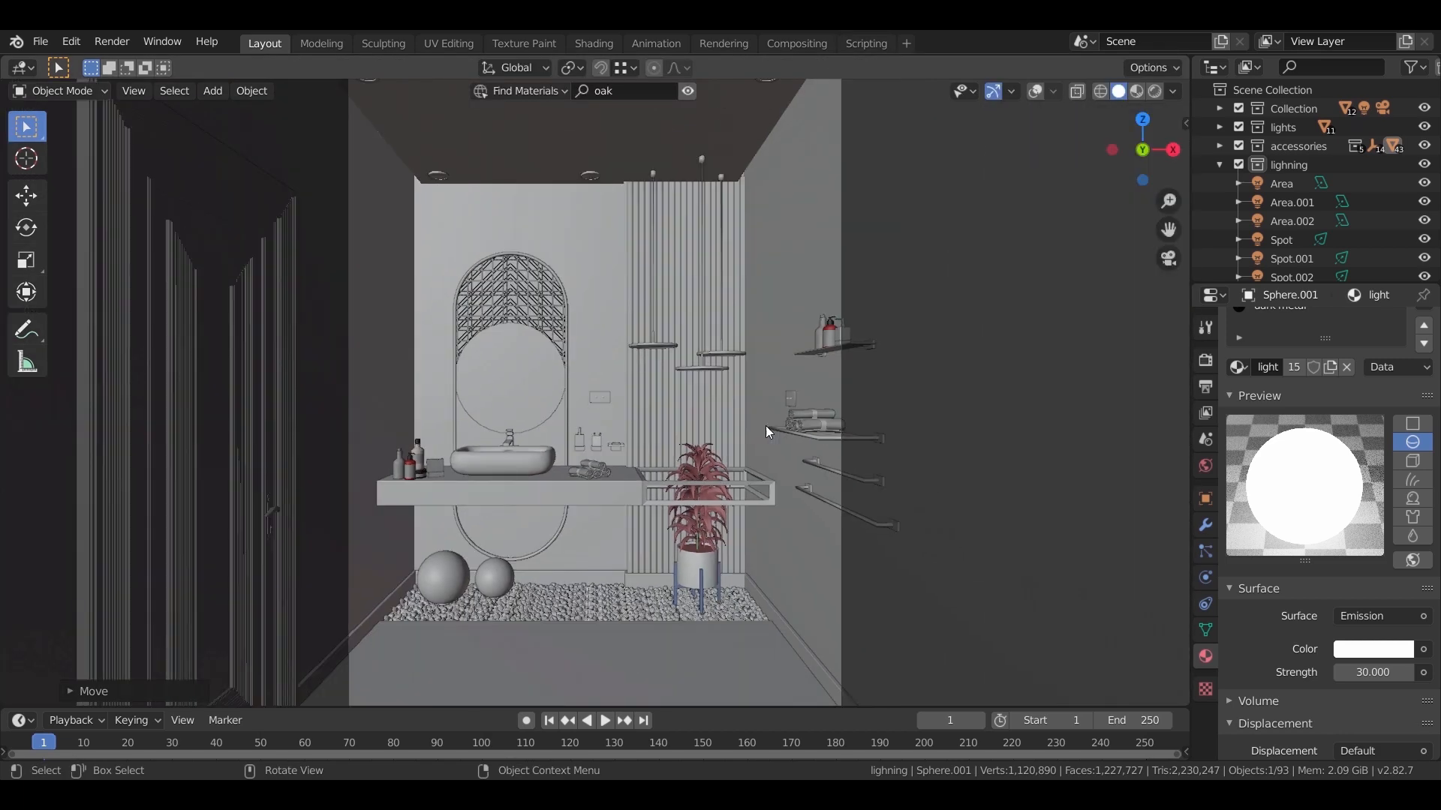
key(z)
click(823, 344)
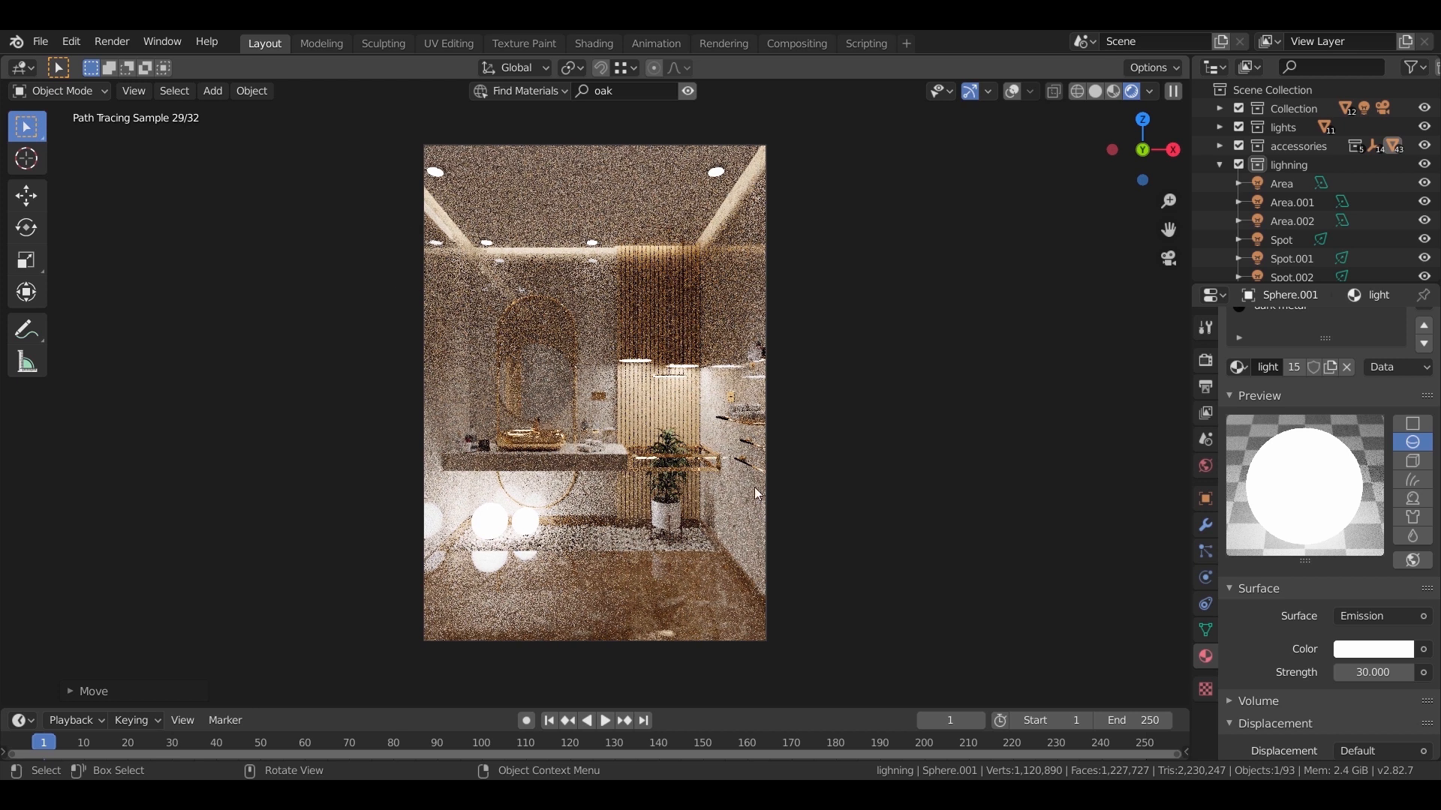
key(z)
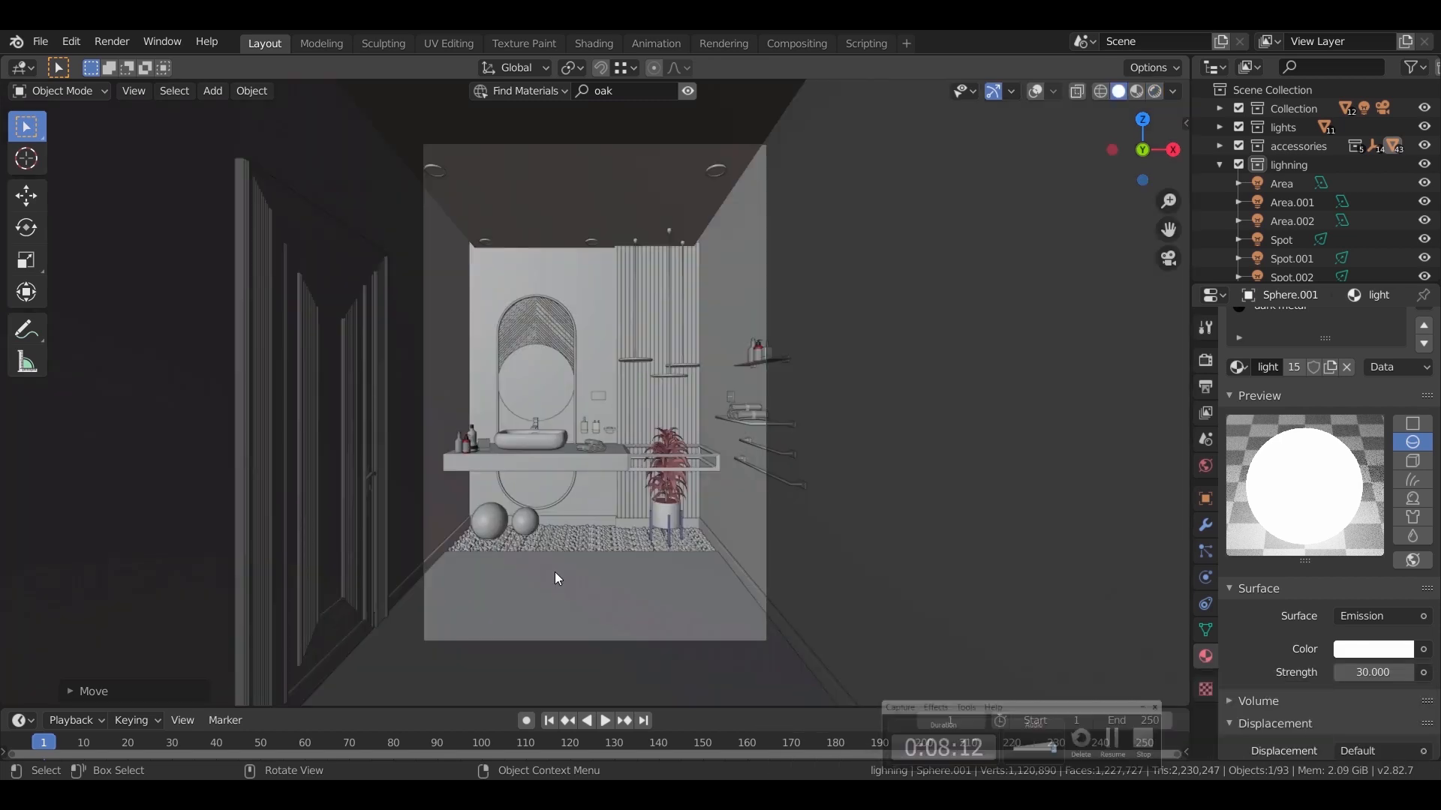
Place the 3D cursor beside the room in the top view and show the overlays again.
key(KP_7)
shift+scroll(669, 318, down, 5)
ctrl+scroll(725, 333, right, 5)
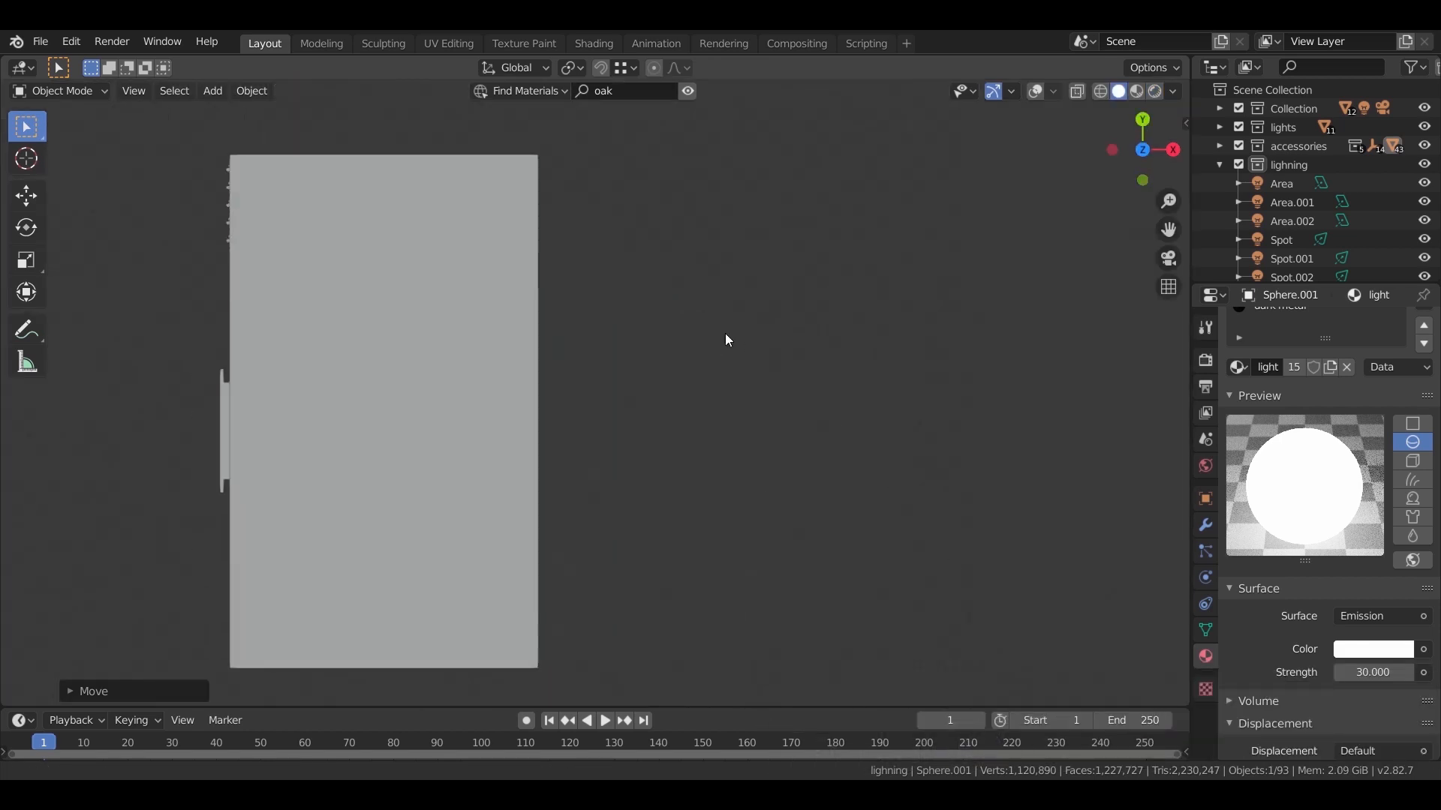
click(26, 159)
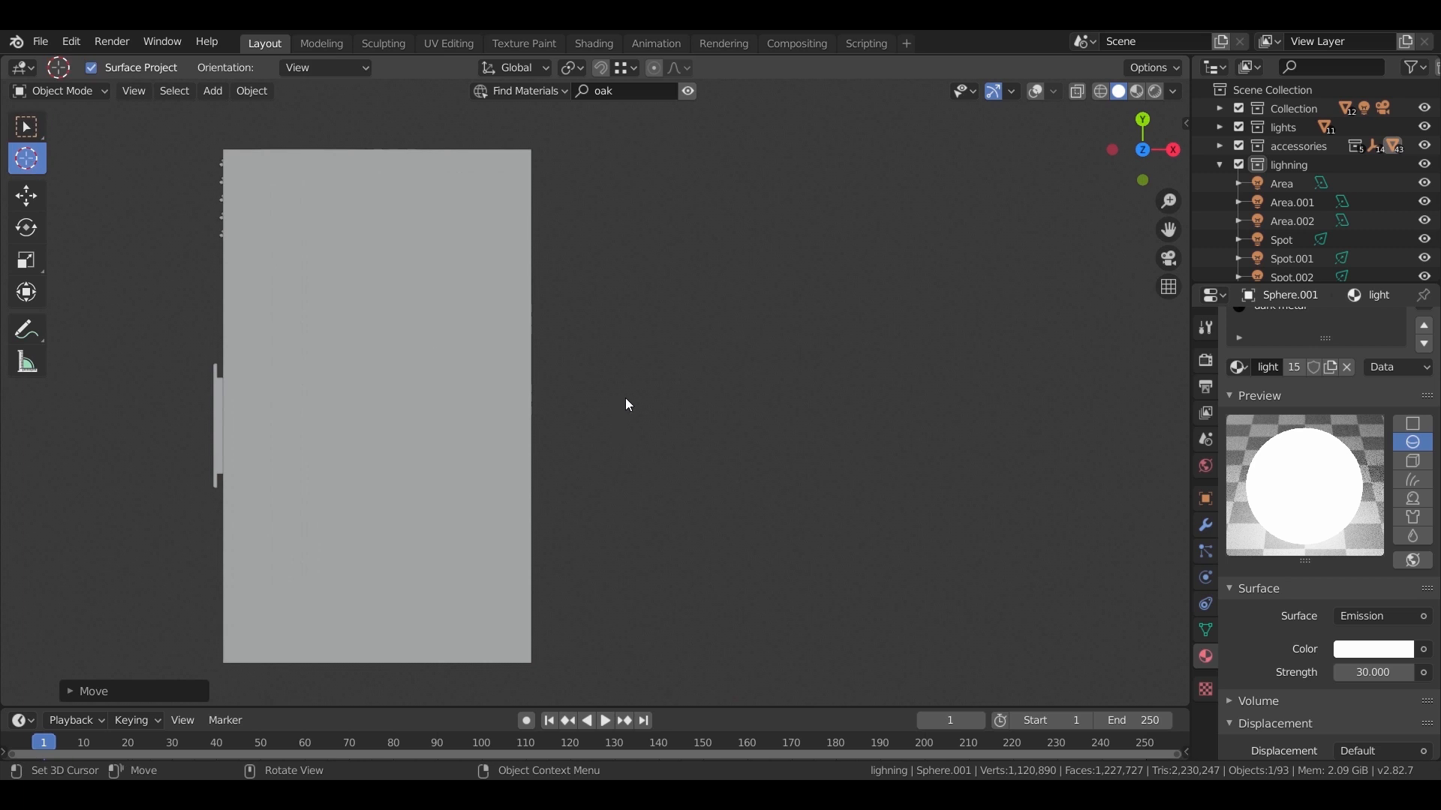
click(1036, 91)
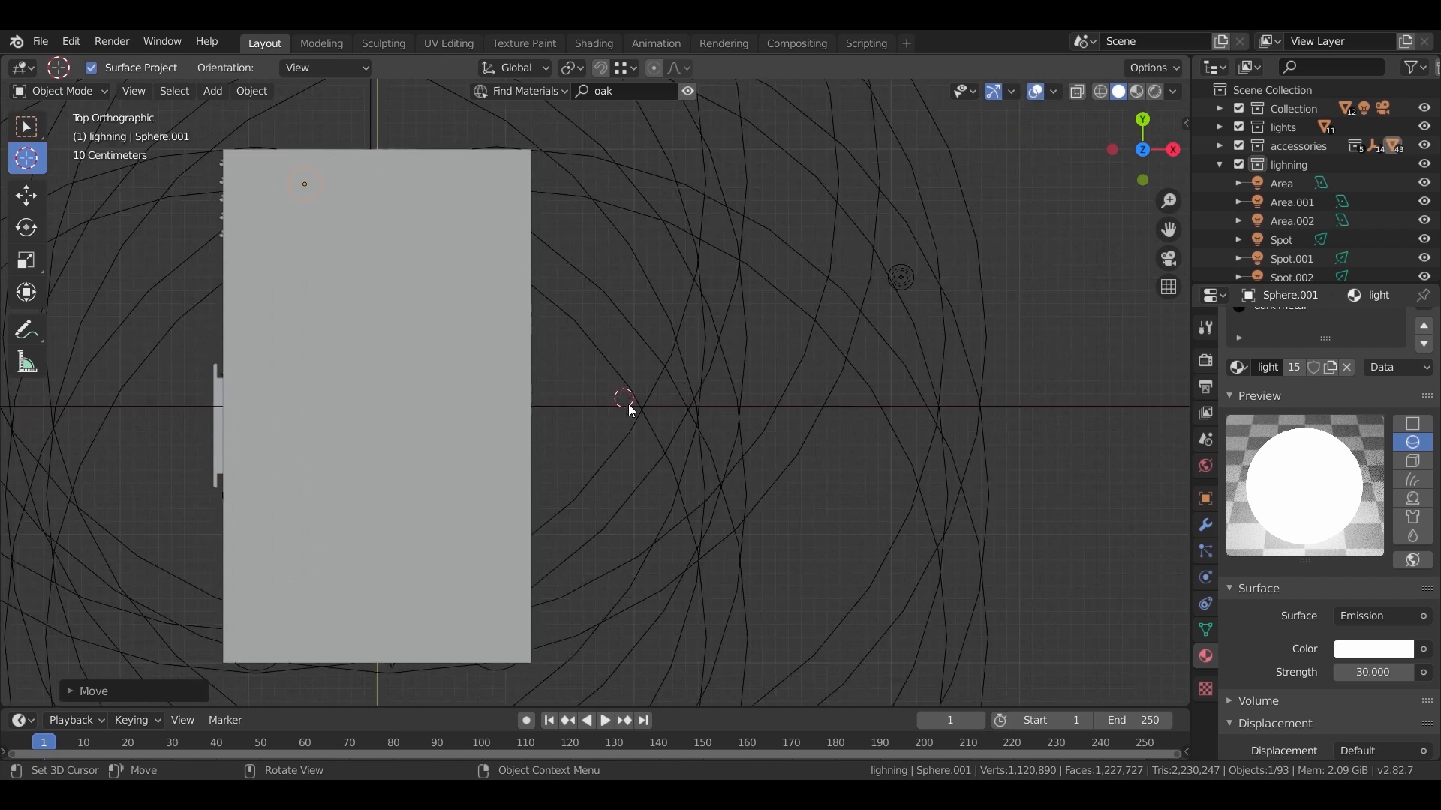
Add an area light at the 3D cursor and scale it down to a small square.
key(shift+a)
mouse_move(628, 403)
click(733, 444)
key(s)
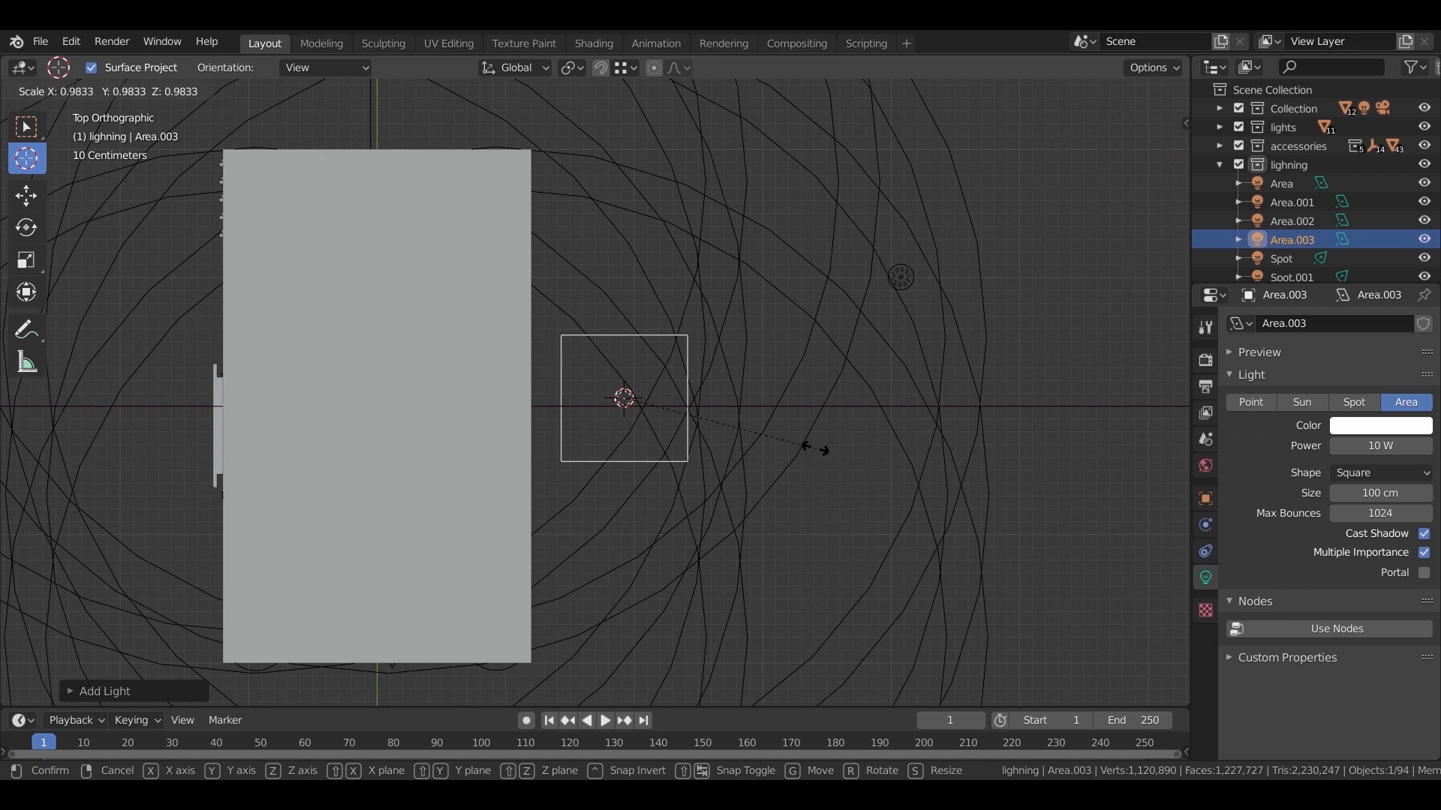
click(647, 405)
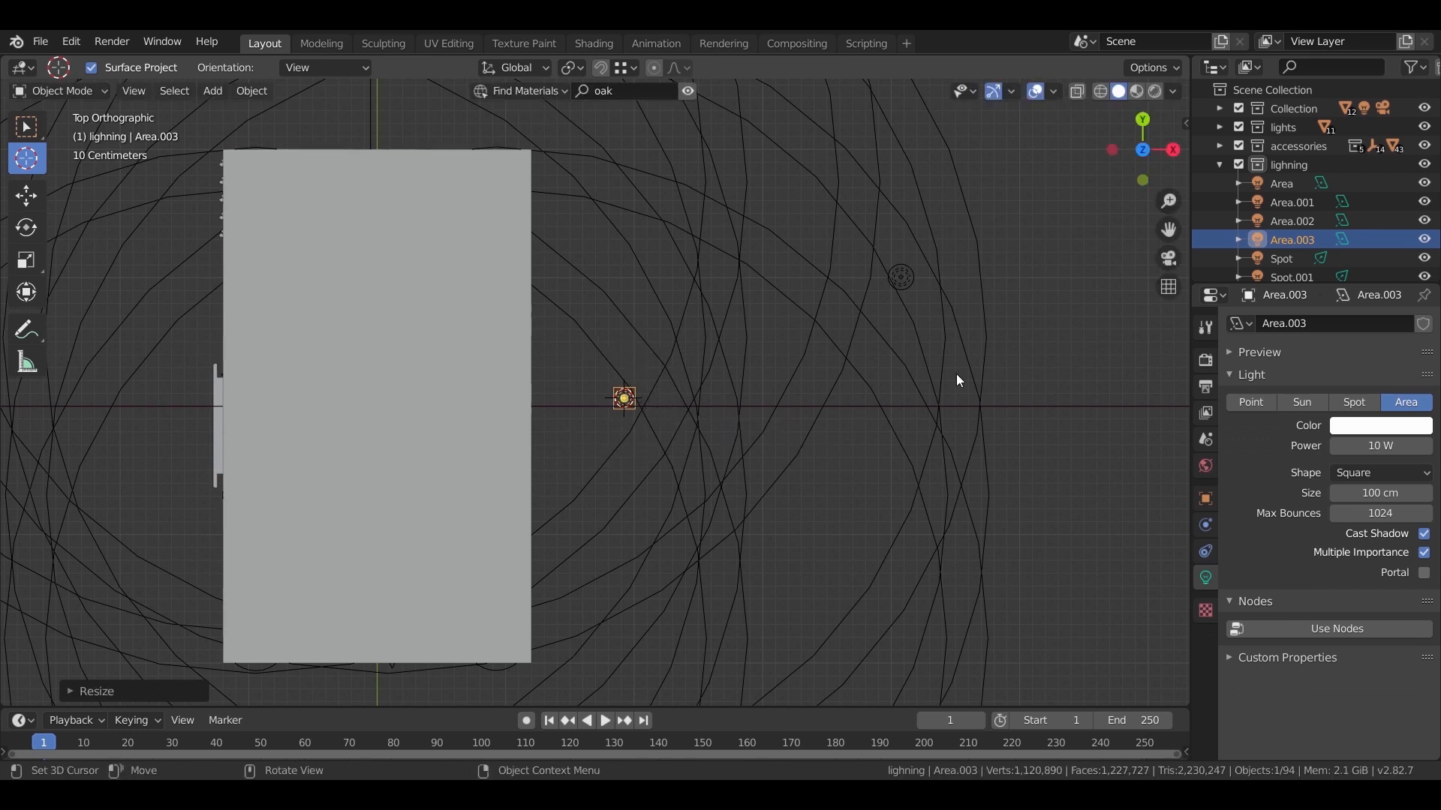
Move the new area light horizontally into the room in front of the sink, and switch to wireframe shading.
key(g)
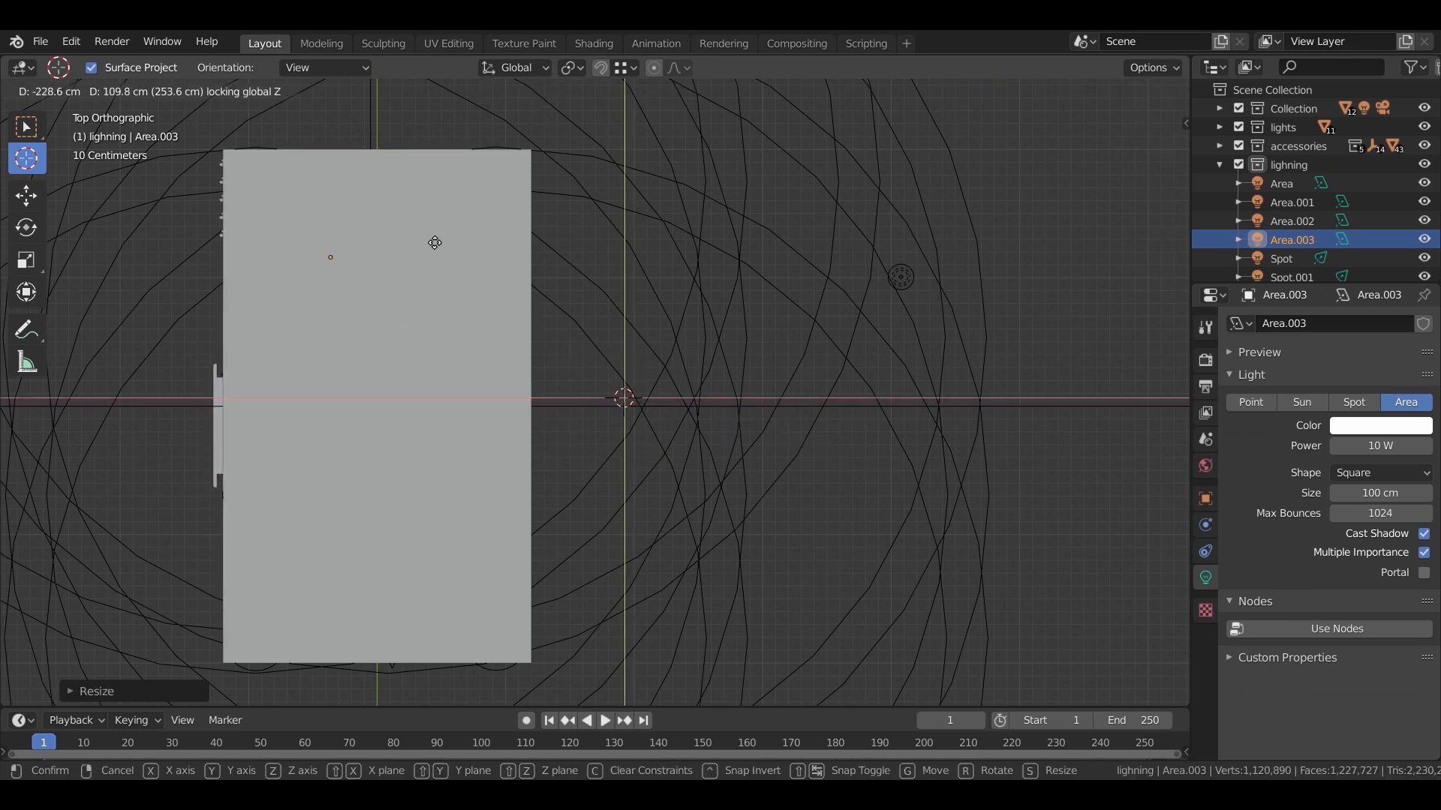
click(409, 229)
key(shift+z)
scroll(553, 363, up, 4)
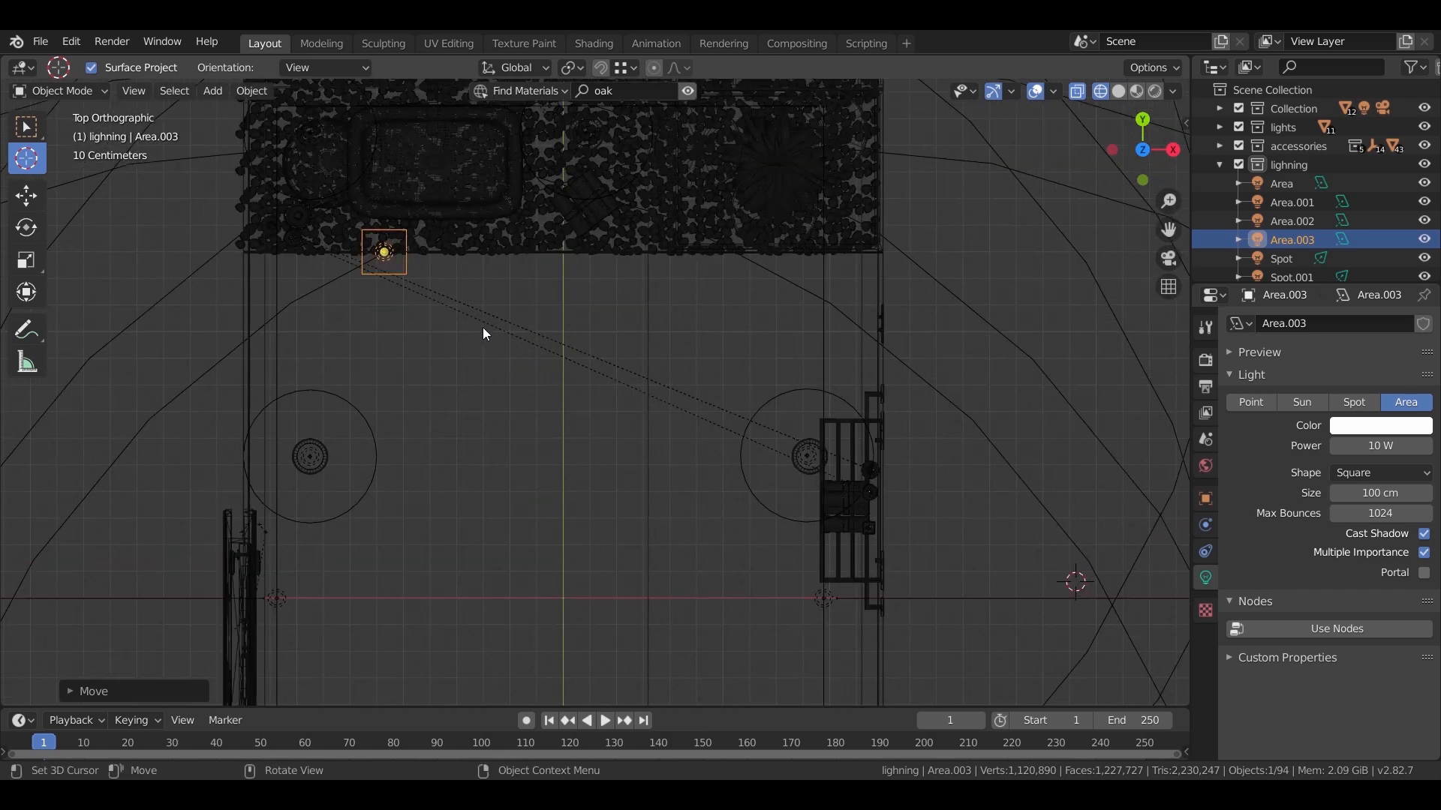
Reposition the small area light in the top view, just in front of the counter below the sink.
key(g)
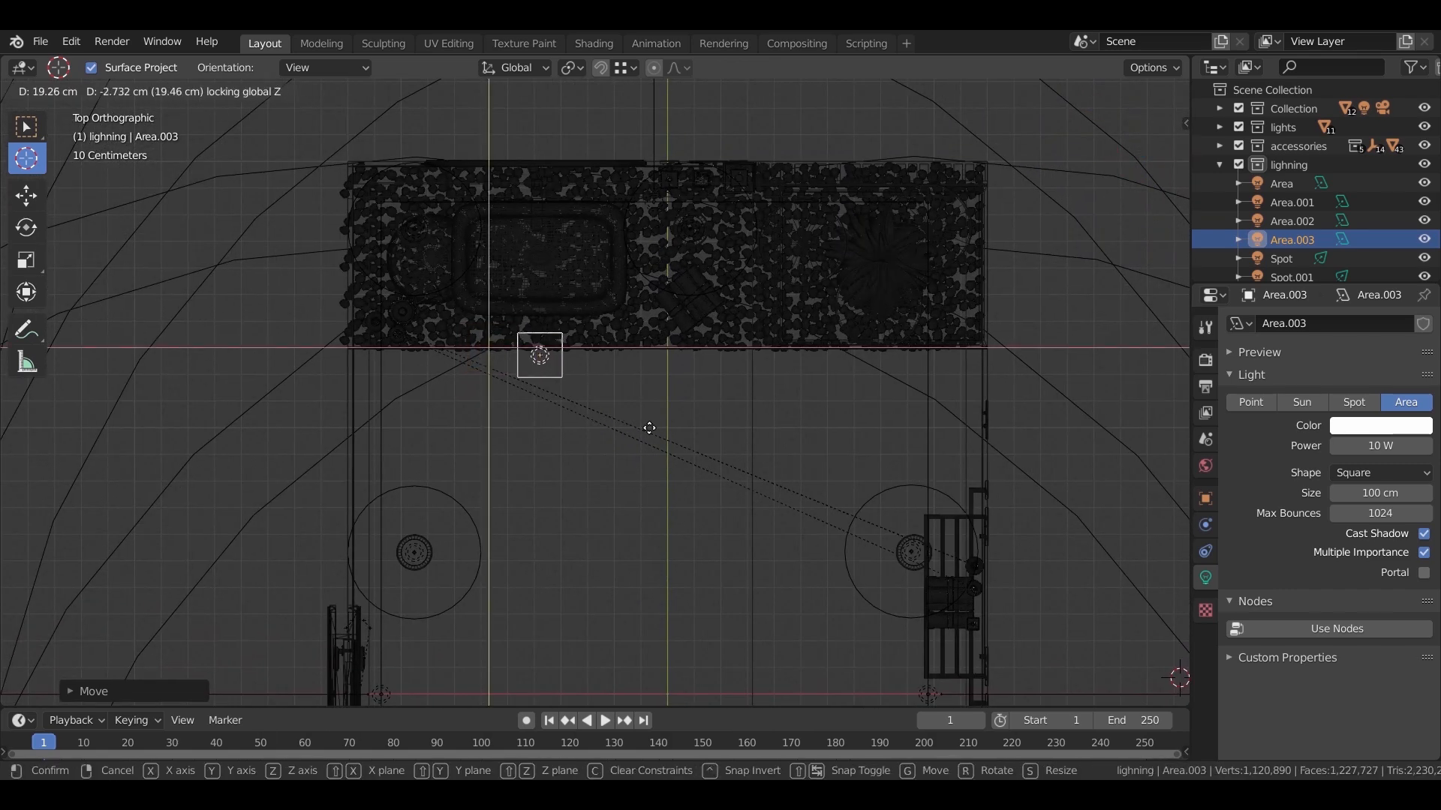
click(646, 439)
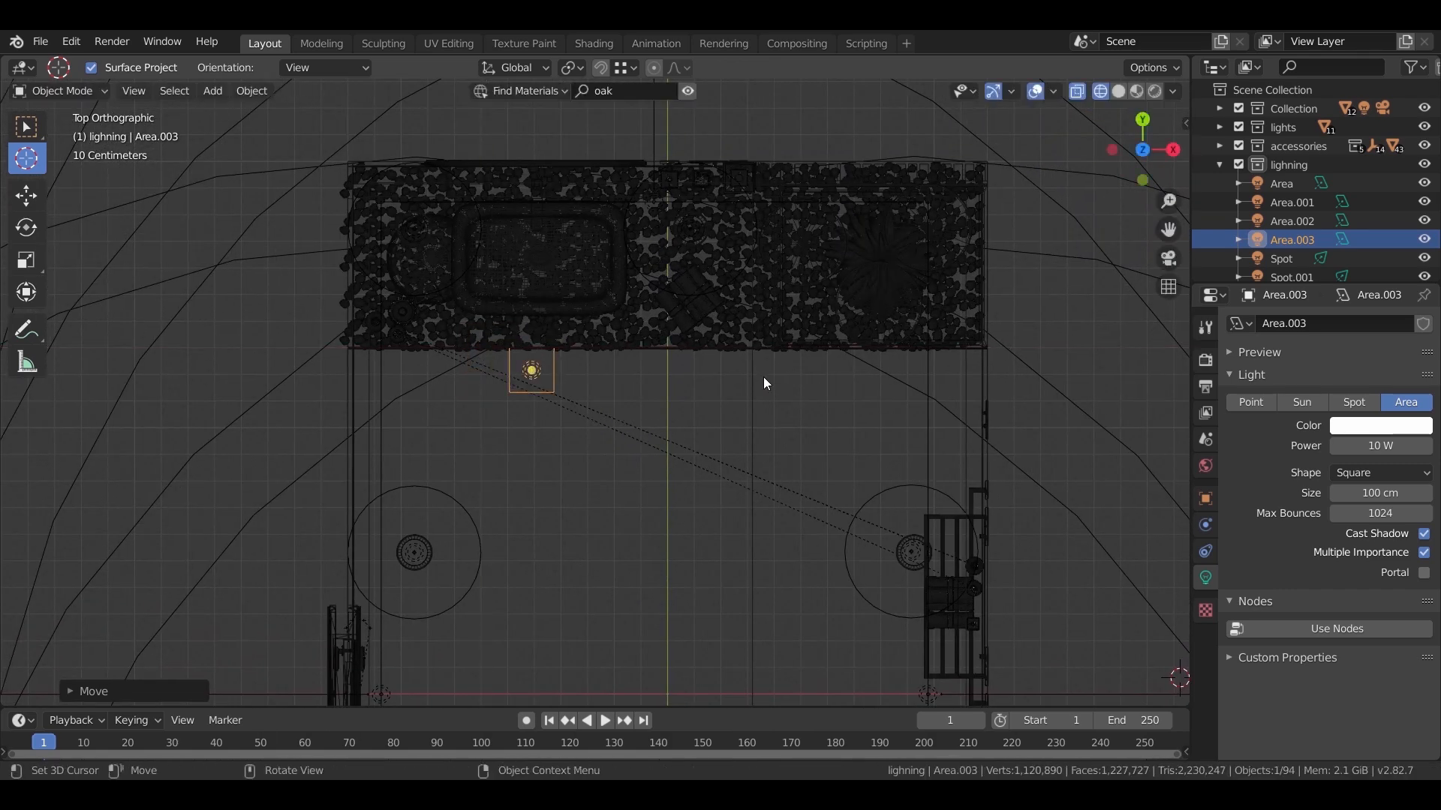
key(g)
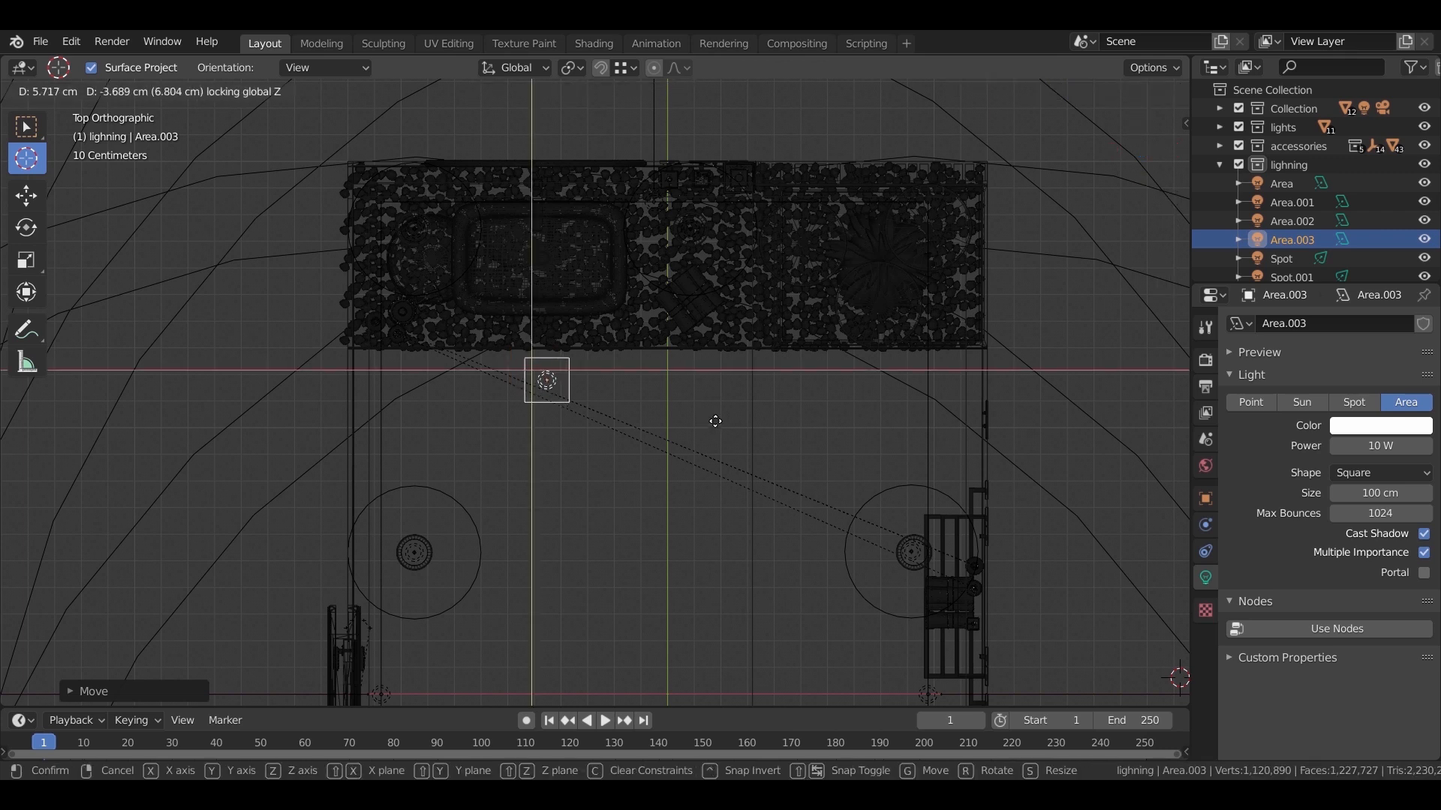
click(714, 424)
Duplicate the area light along X to form a pair, and shift both lights along Y toward the counter's front edge.
key(shift+d)
key(x)
click(996, 430)
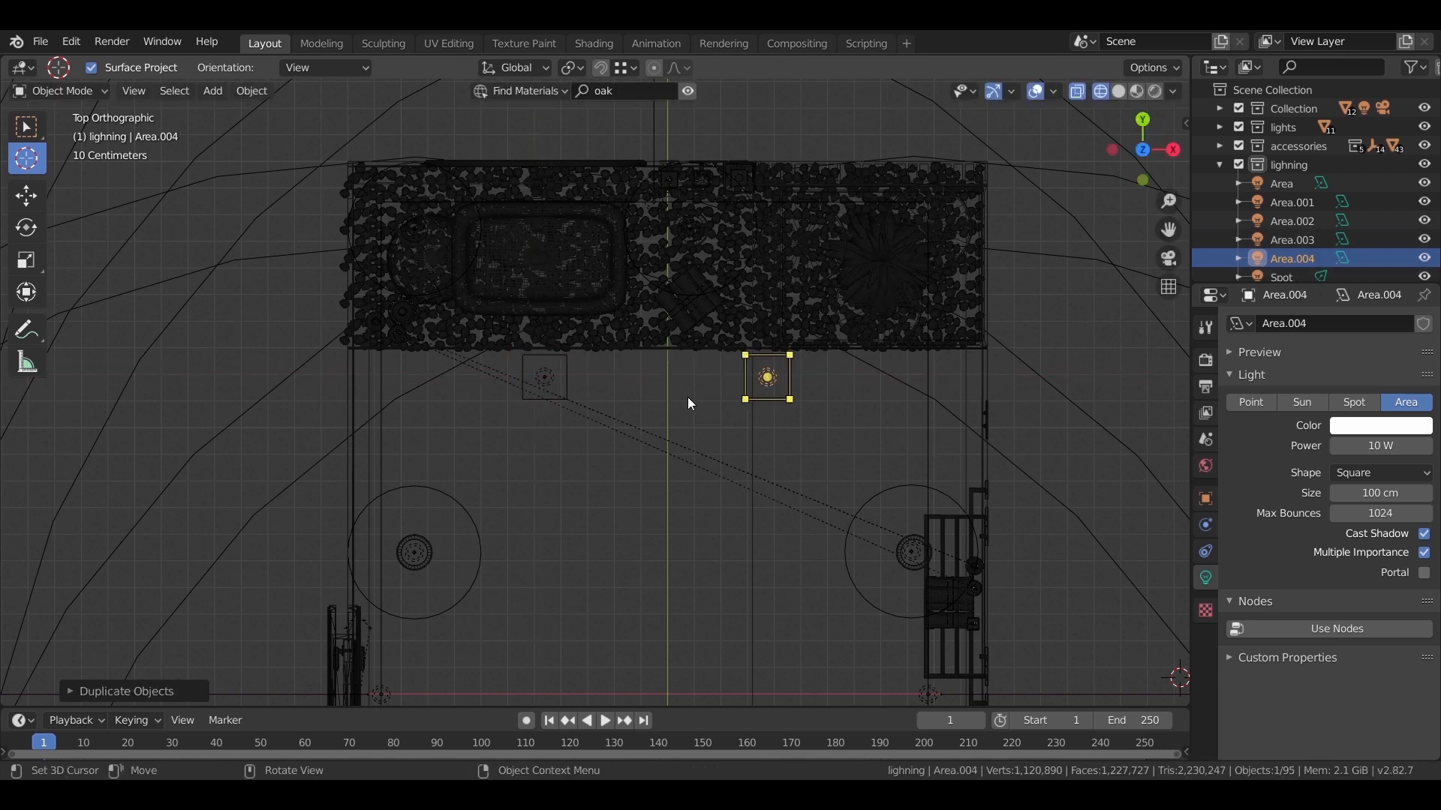
shift+click(544, 377)
key(g)
key(y)
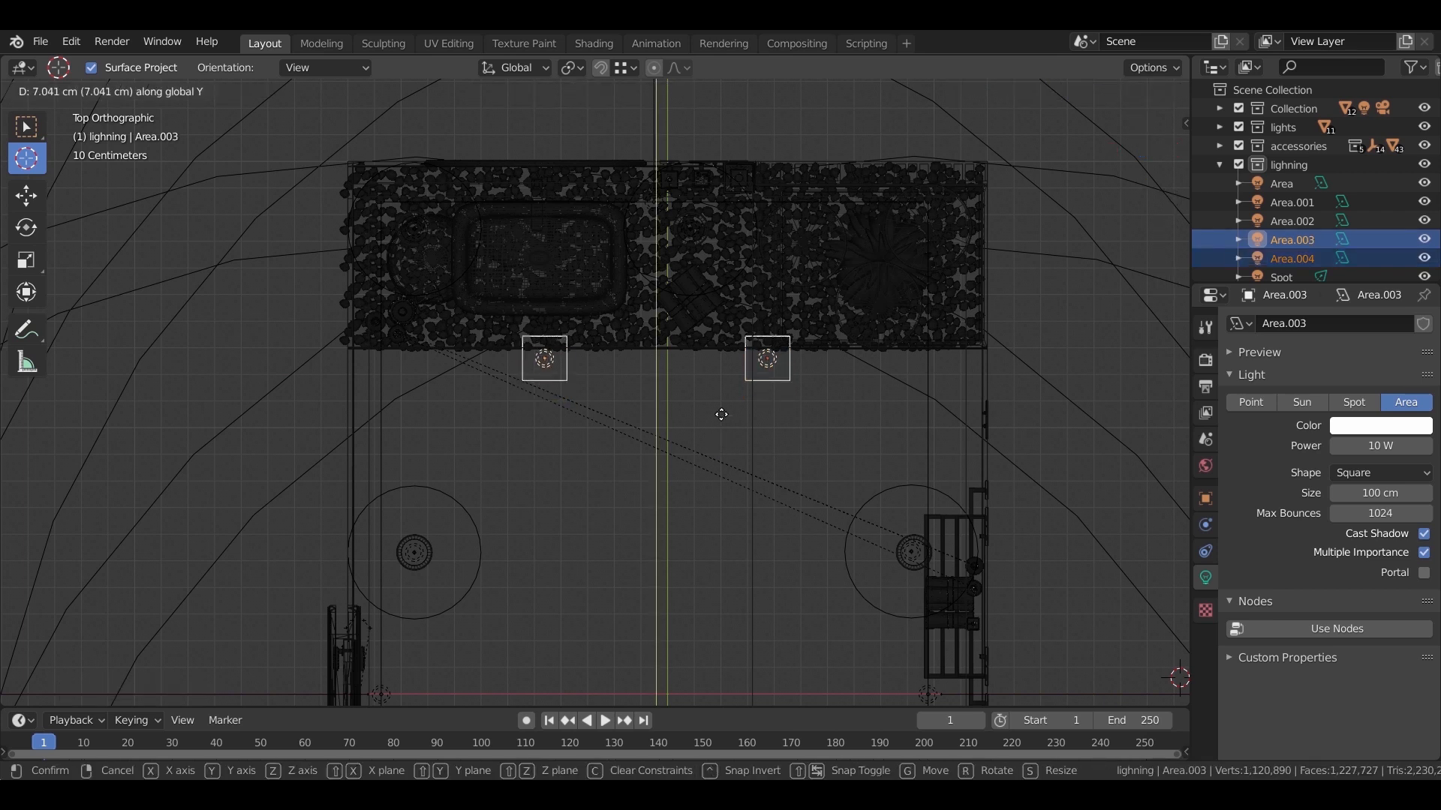
click(728, 413)
Duplicate the pair of area lights about 71 cm along Y away from the counter, and repeat the duplication three times.
scroll(727, 406, down, 2)
shift+middle_drag(727, 406, 732, 286)
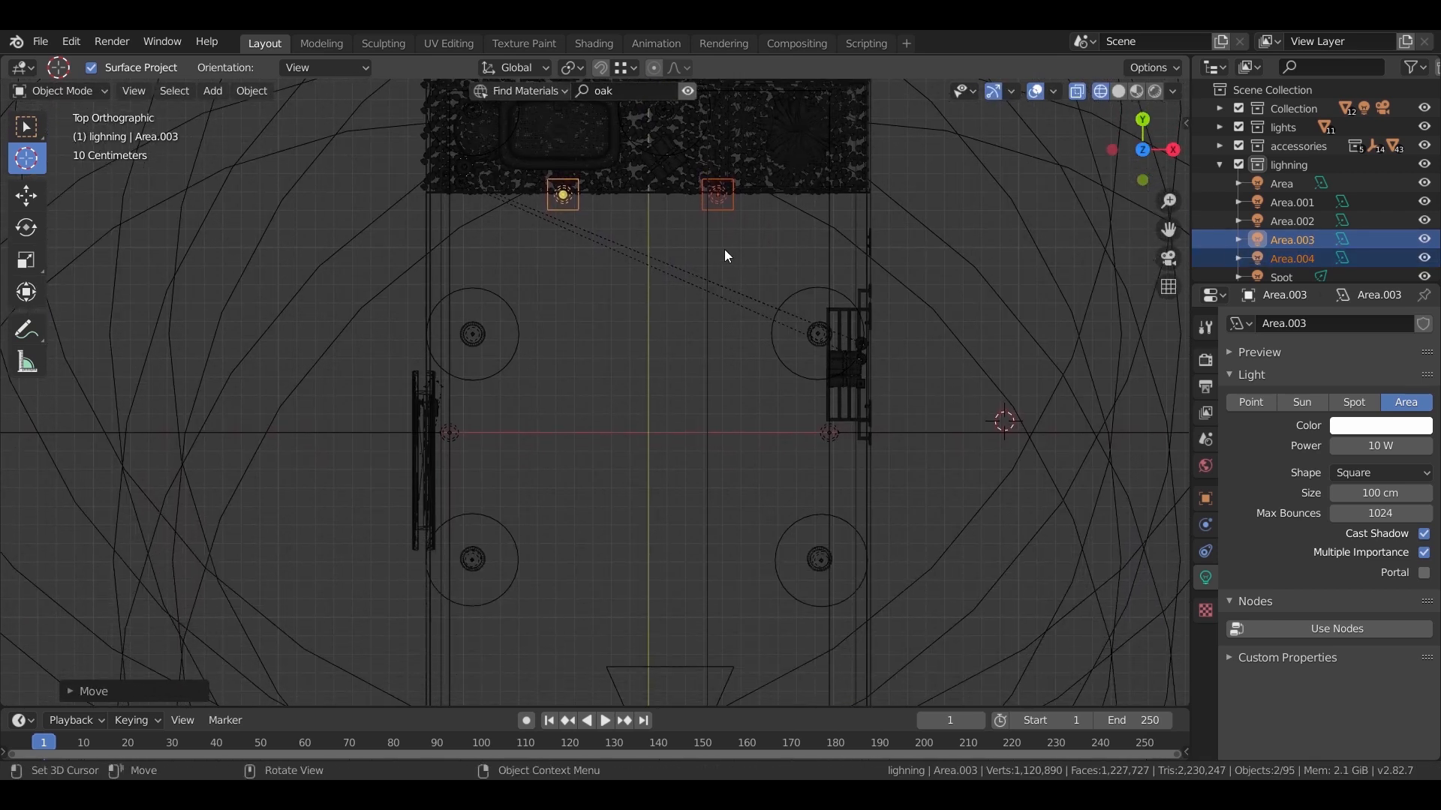
key(shift+d)
key(y)
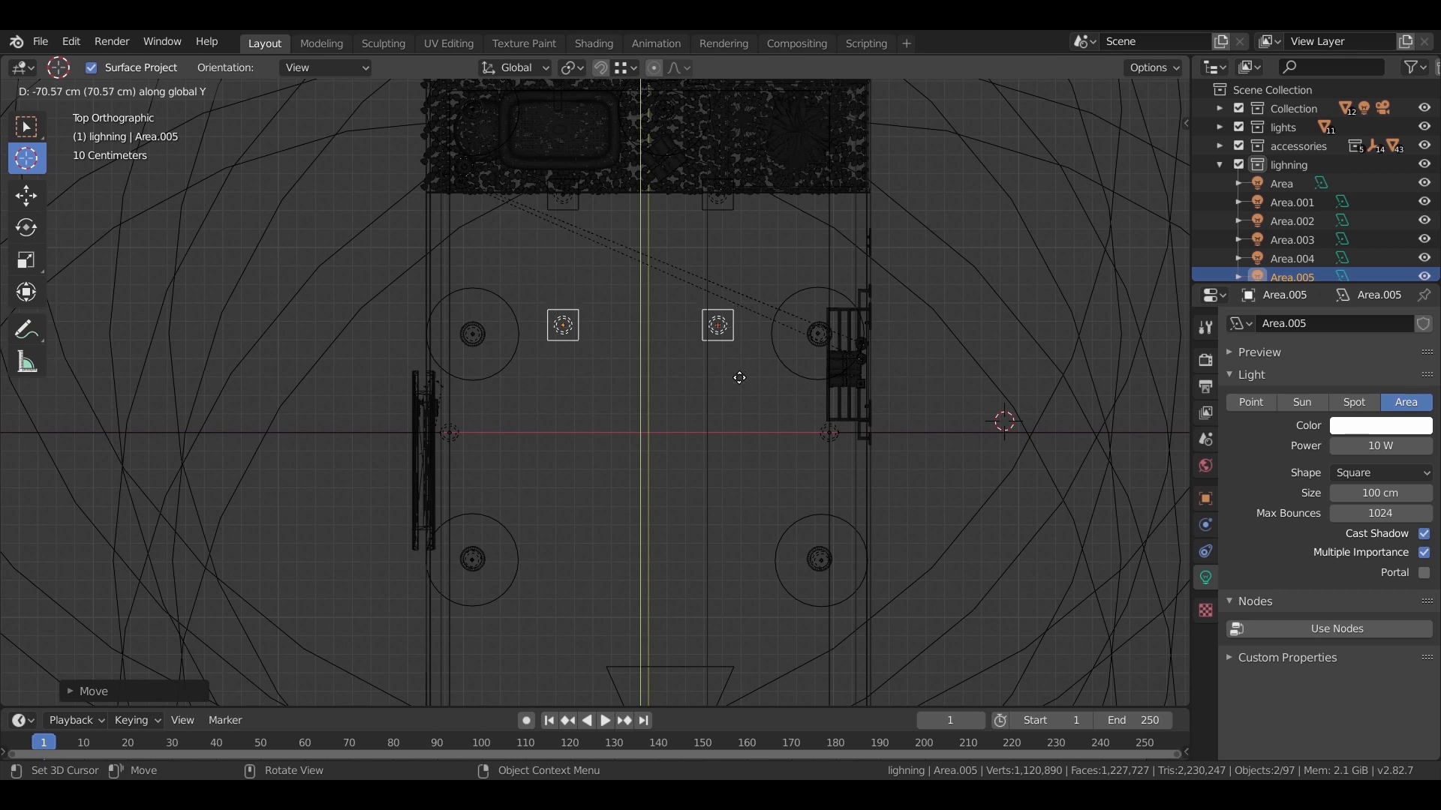
click(739, 377)
key(shift+r)
key(shift+r)
shift+middle_drag(791, 498, 773, 322)
key(shift+r)
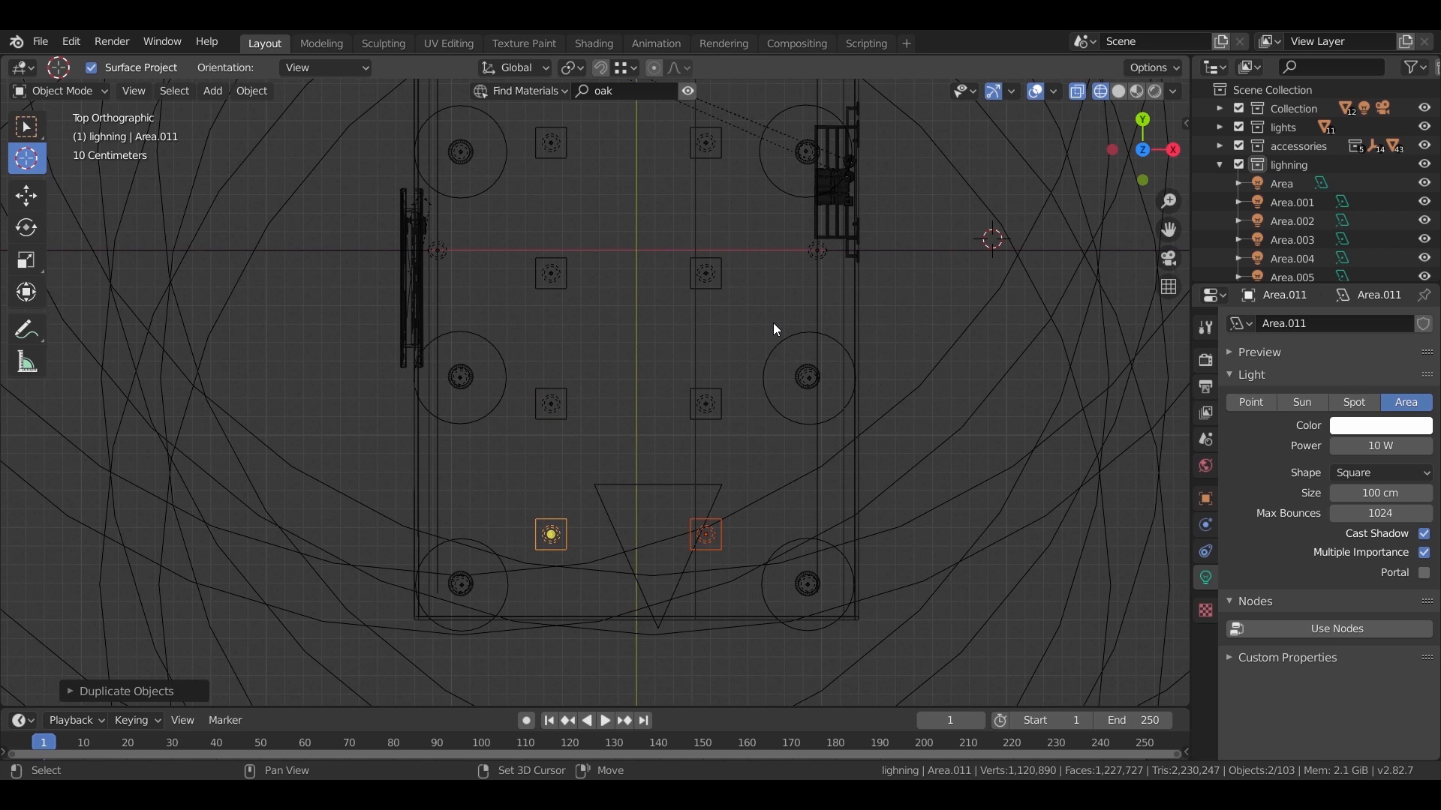
Add the neighbouring pair of area lights to the selection, leave the room cube unselected, and switch to the Select Box tool.
scroll(757, 318, down, 2)
shift+middle_drag(743, 195, 743, 363)
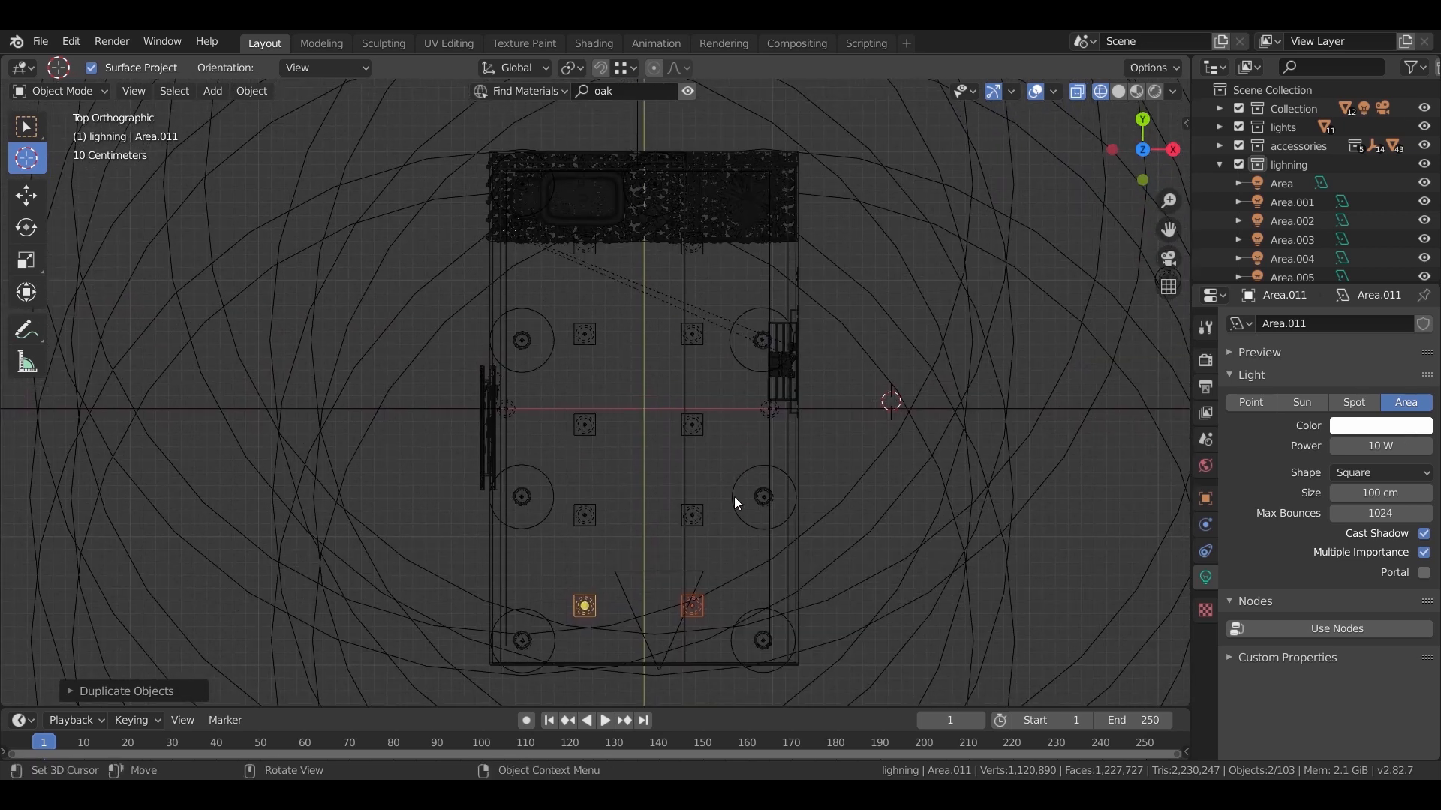
shift+click(692, 514)
shift+click(584, 514)
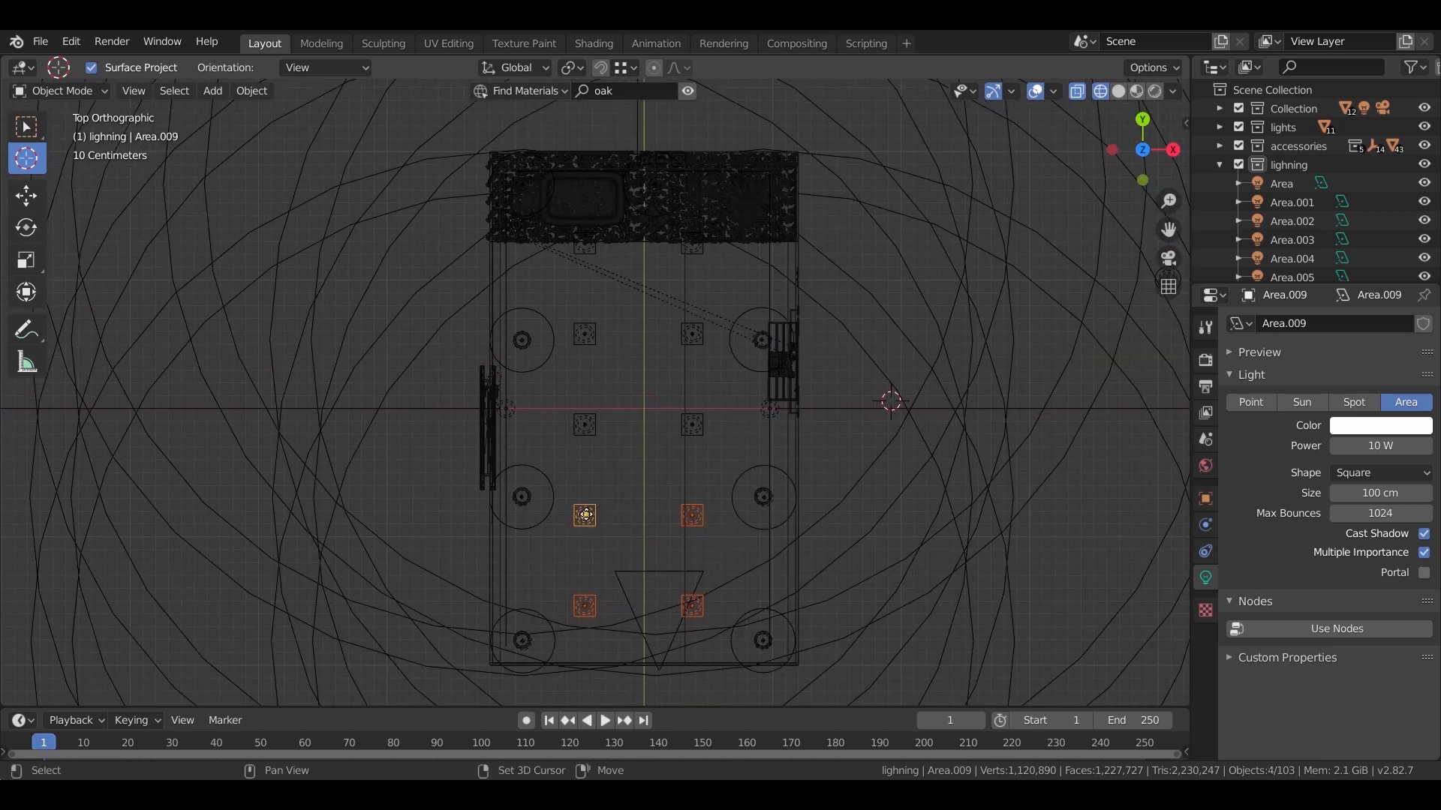
shift+click(686, 426)
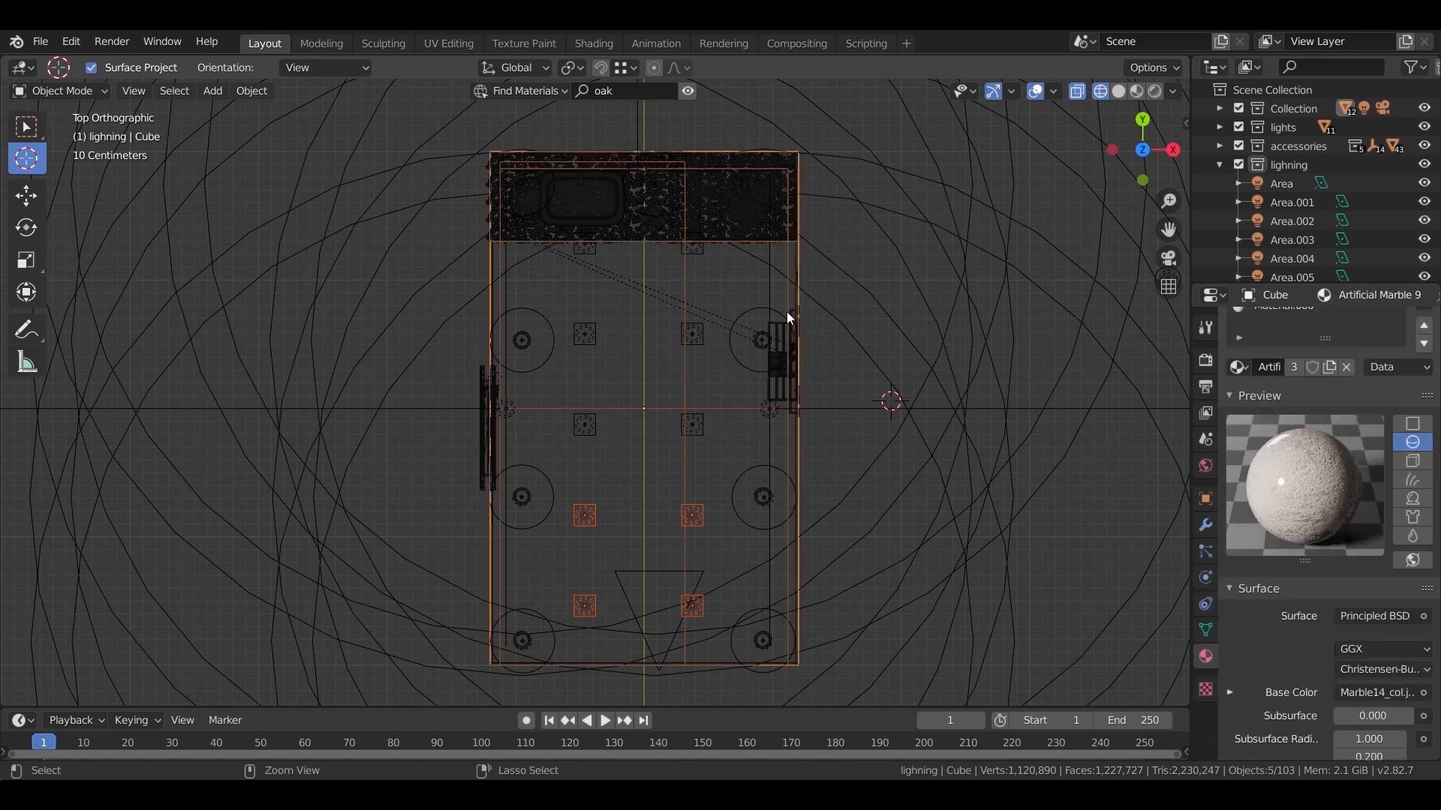
click(26, 127)
shift+click(762, 383)
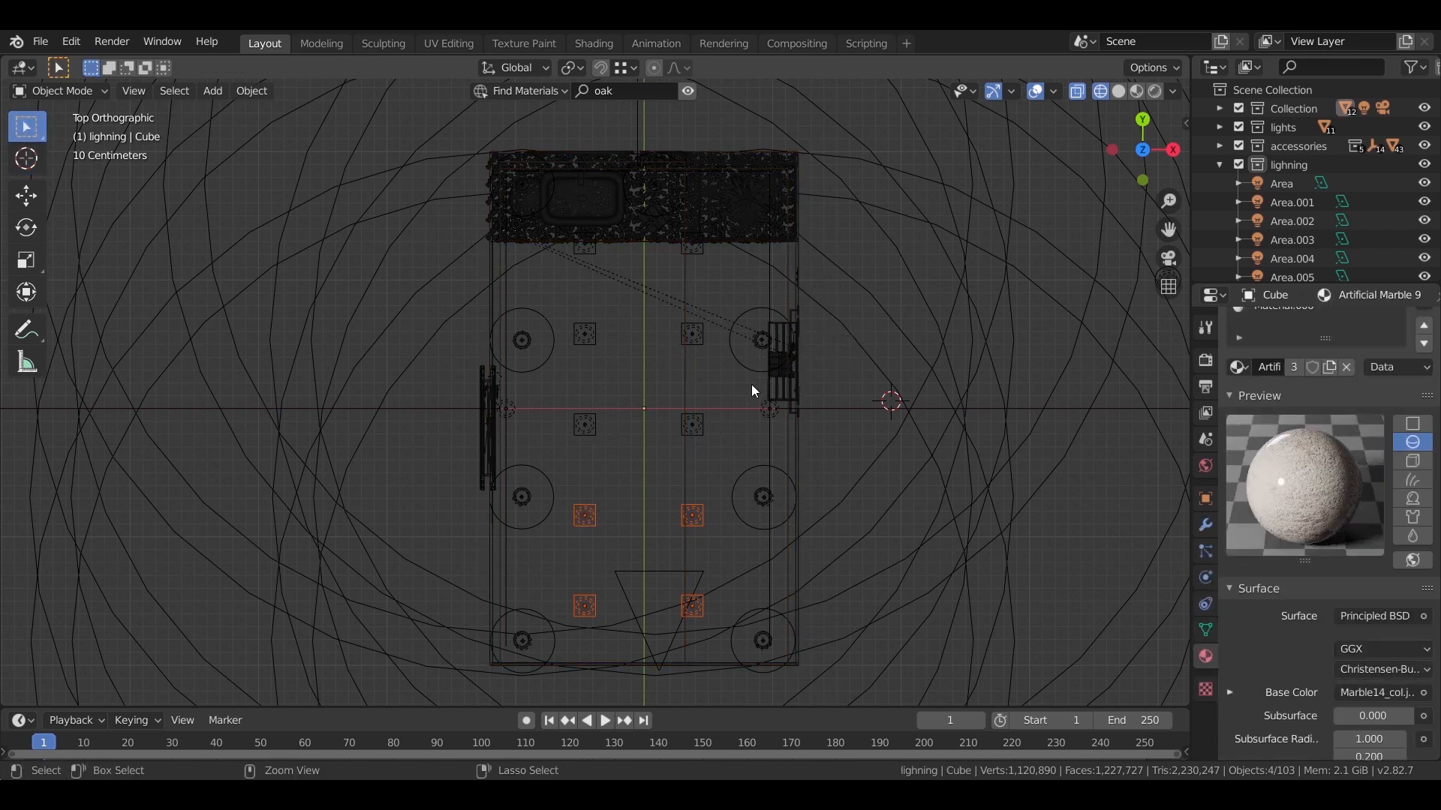
Add the remaining six area lights to the selection without the room cube, making the one nearest the sink active.
shift+drag(710, 416, 571, 442)
shift+drag(604, 323, 572, 350)
shift+click(696, 332)
shift+click(686, 246)
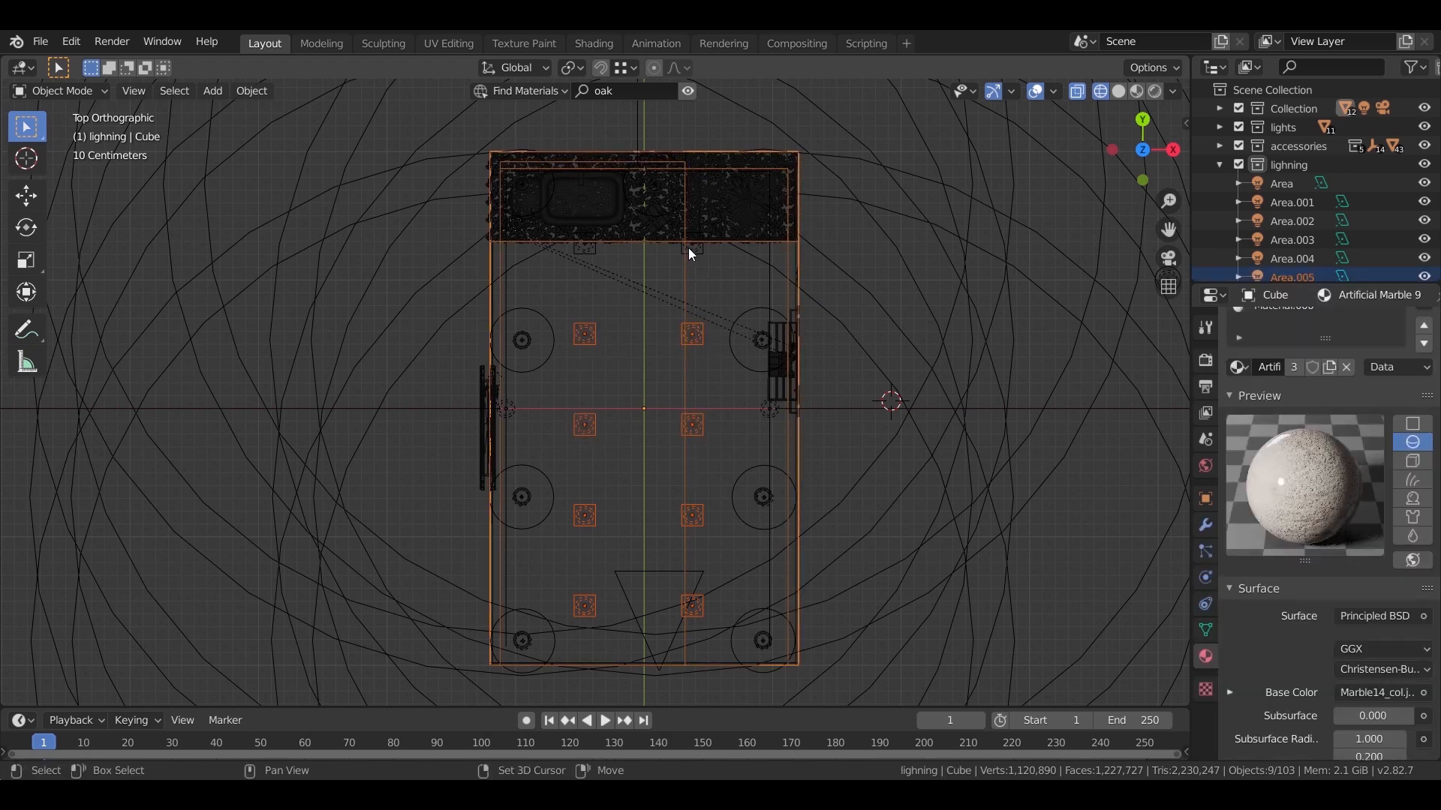
shift+click(690, 249)
shift+click(584, 251)
ctrl+drag(829, 121, 768, 189)
Adjust the height of all ten selected area lights along Z near the ceiling in the front view.
middle_drag(817, 449, 839, 392)
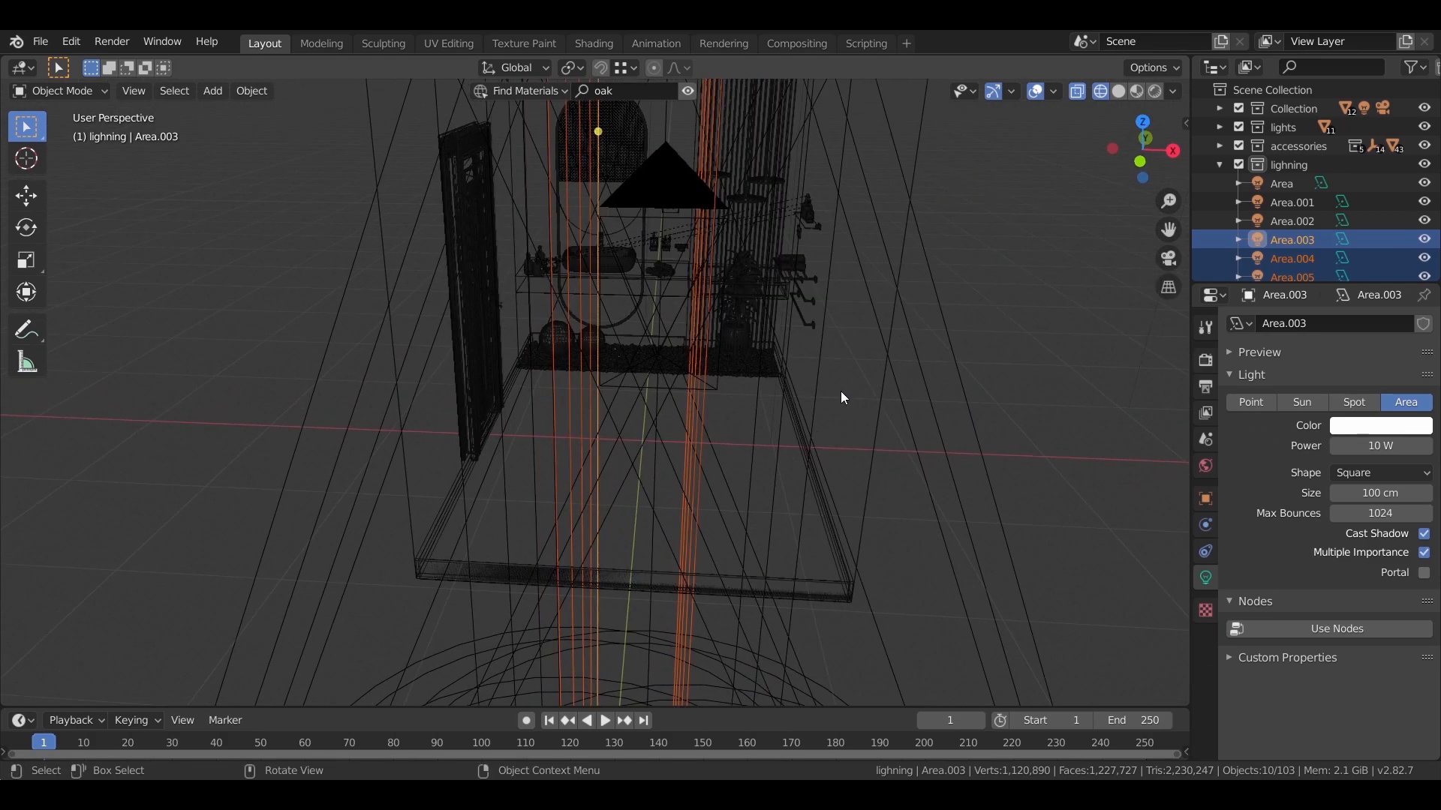
key(KP_3)
key(KP_1)
scroll(800, 429, down, 3)
shift+middle_drag(792, 278, 784, 398)
scroll(783, 375, up, 8)
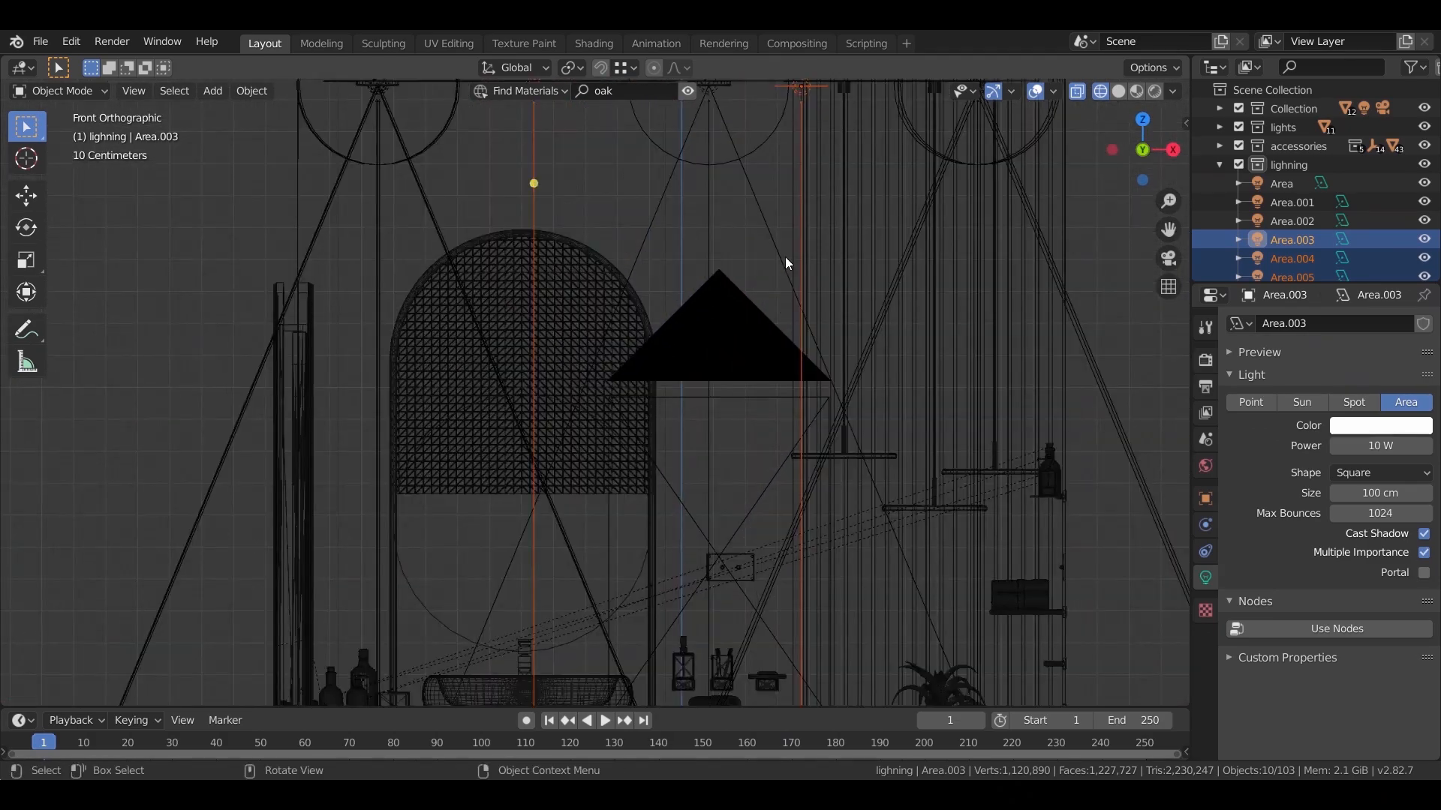
shift+middle_drag(796, 194, 671, 395)
scroll(673, 393, up, 2)
key(g)
key(z)
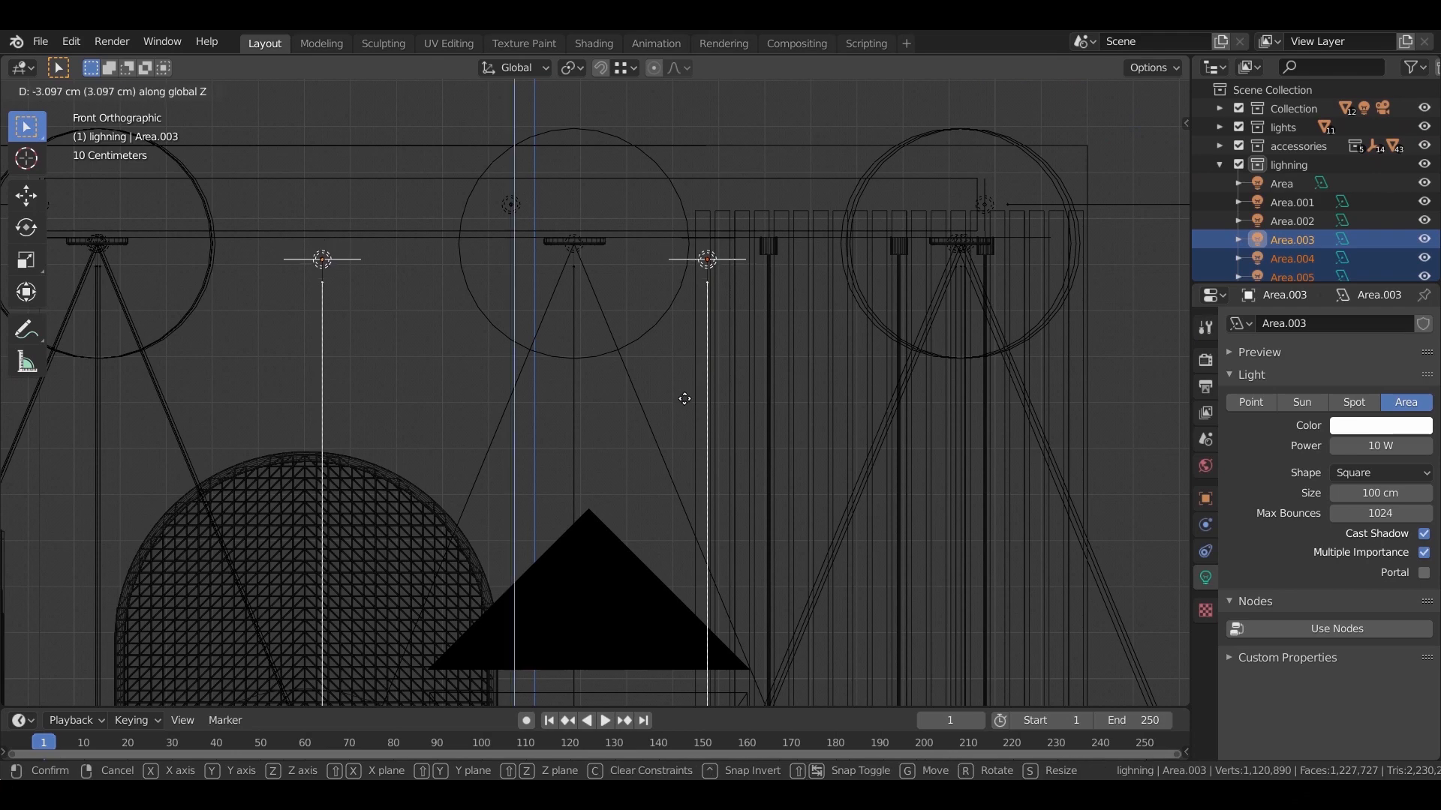
click(726, 352)
Make the area light in front of the arched mirror active and link its object data to the other nine area lights.
middle_drag(727, 353, 427, 161)
key(b)
ctrl+drag(428, 161, 411, 171)
scroll(574, 245, down, 3)
shift+middle_drag(575, 245, 559, 304)
scroll(664, 372, up, 4)
scroll(560, 304, up, 4)
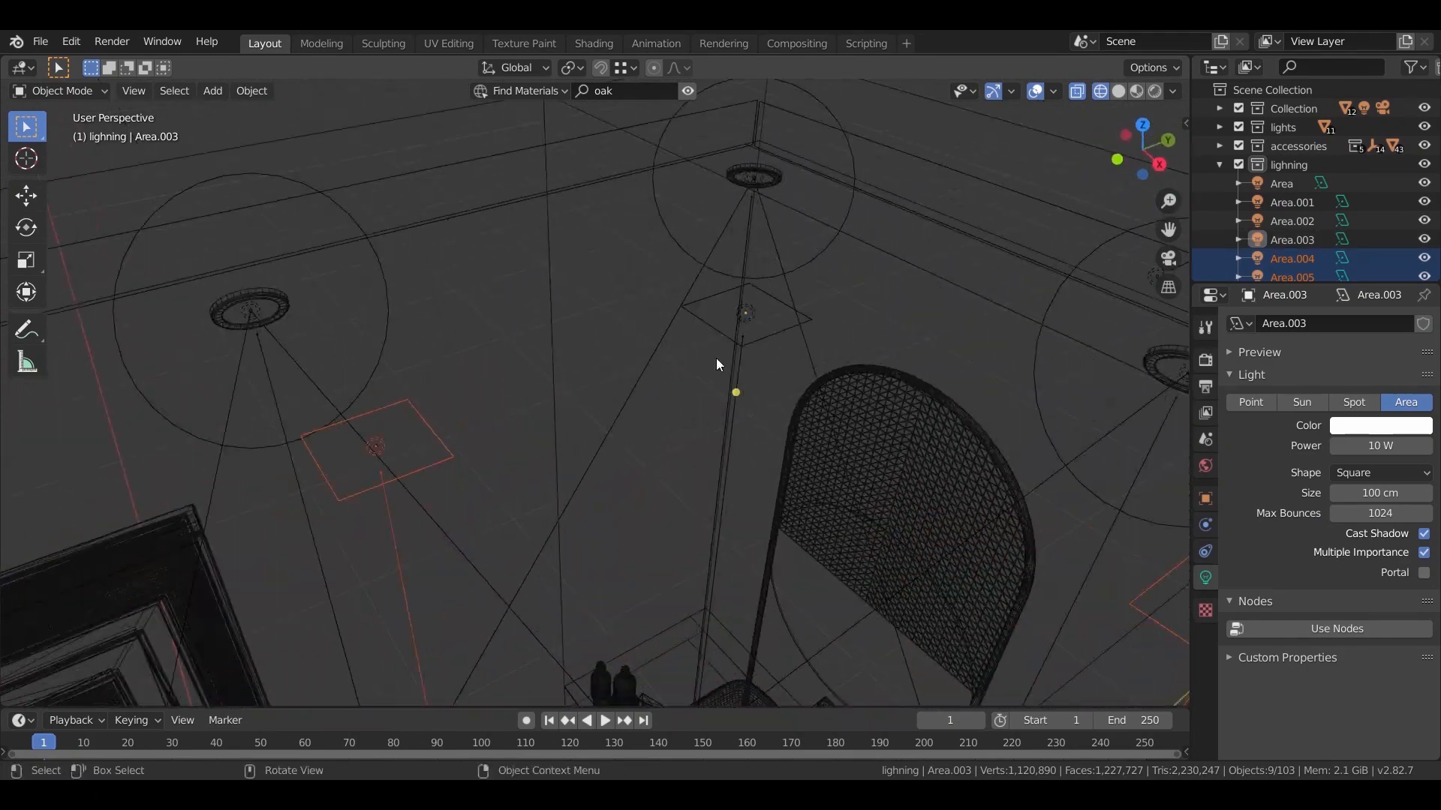
shift+click(747, 318)
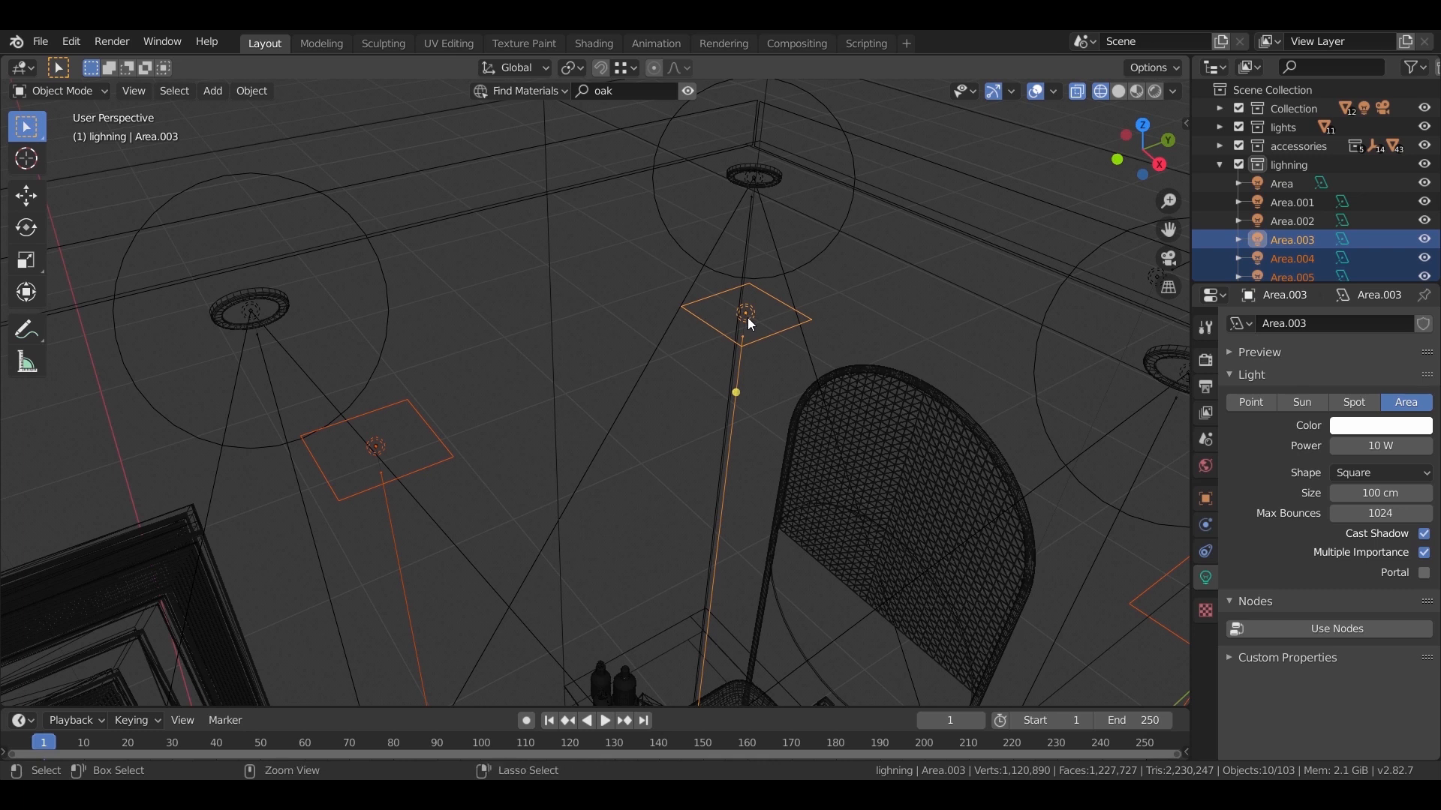
key(ctrl+l)
mouse_move(748, 318)
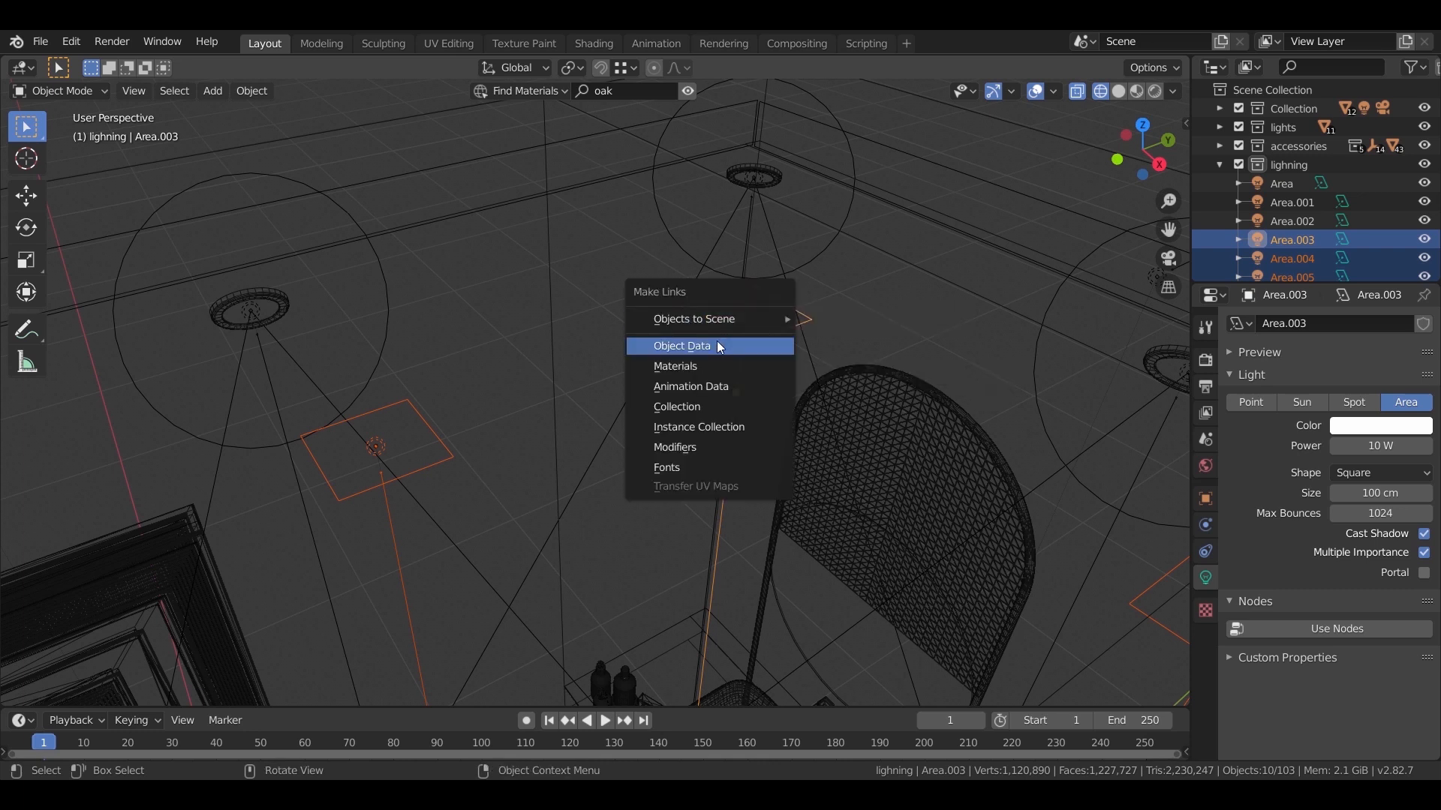
click(718, 344)
Set the linked area lights' power to 8 W and disable Multiple Importance, using the light in front of the mirror.
click(572, 269)
click(747, 313)
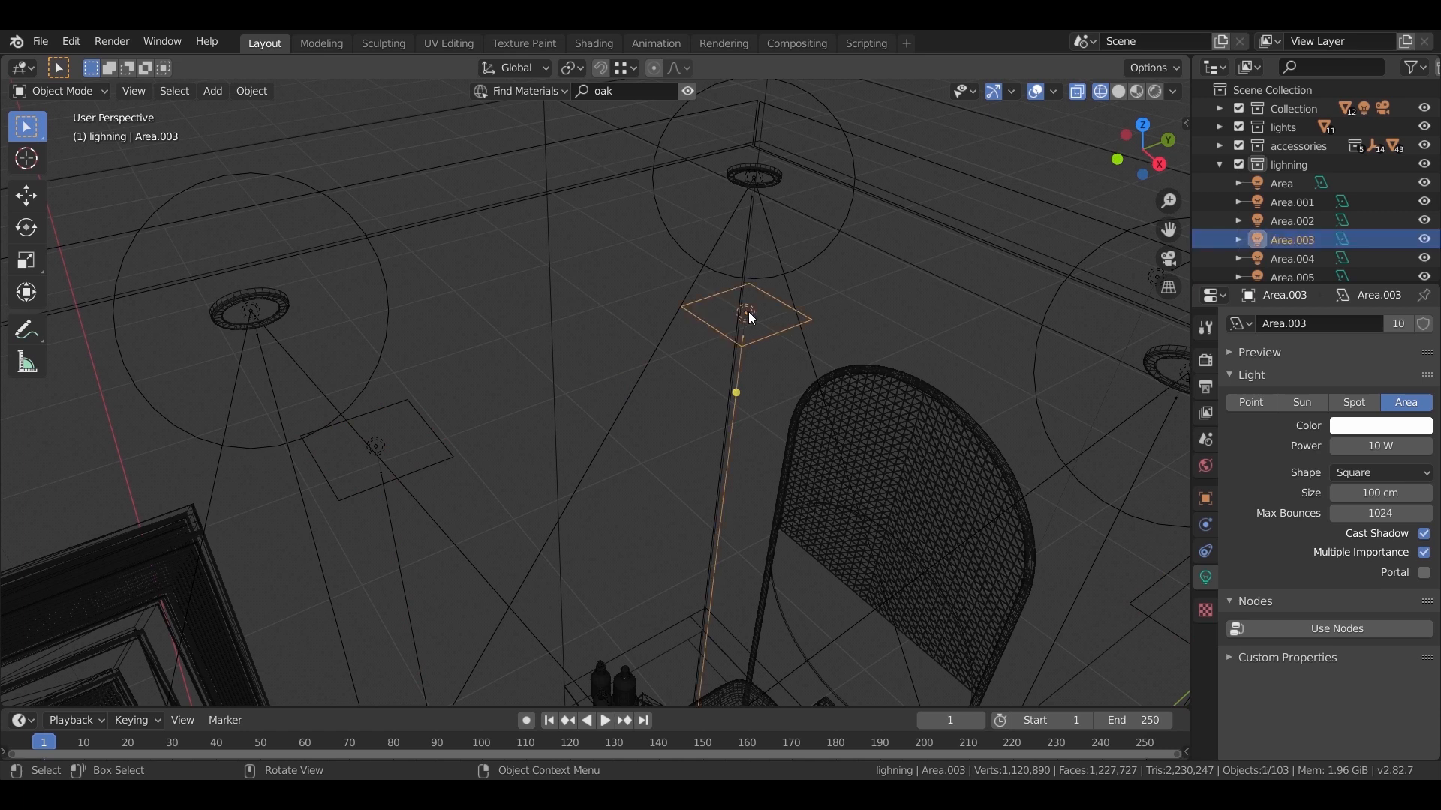
click(1367, 447)
text(8)
key(Return)
click(1424, 553)
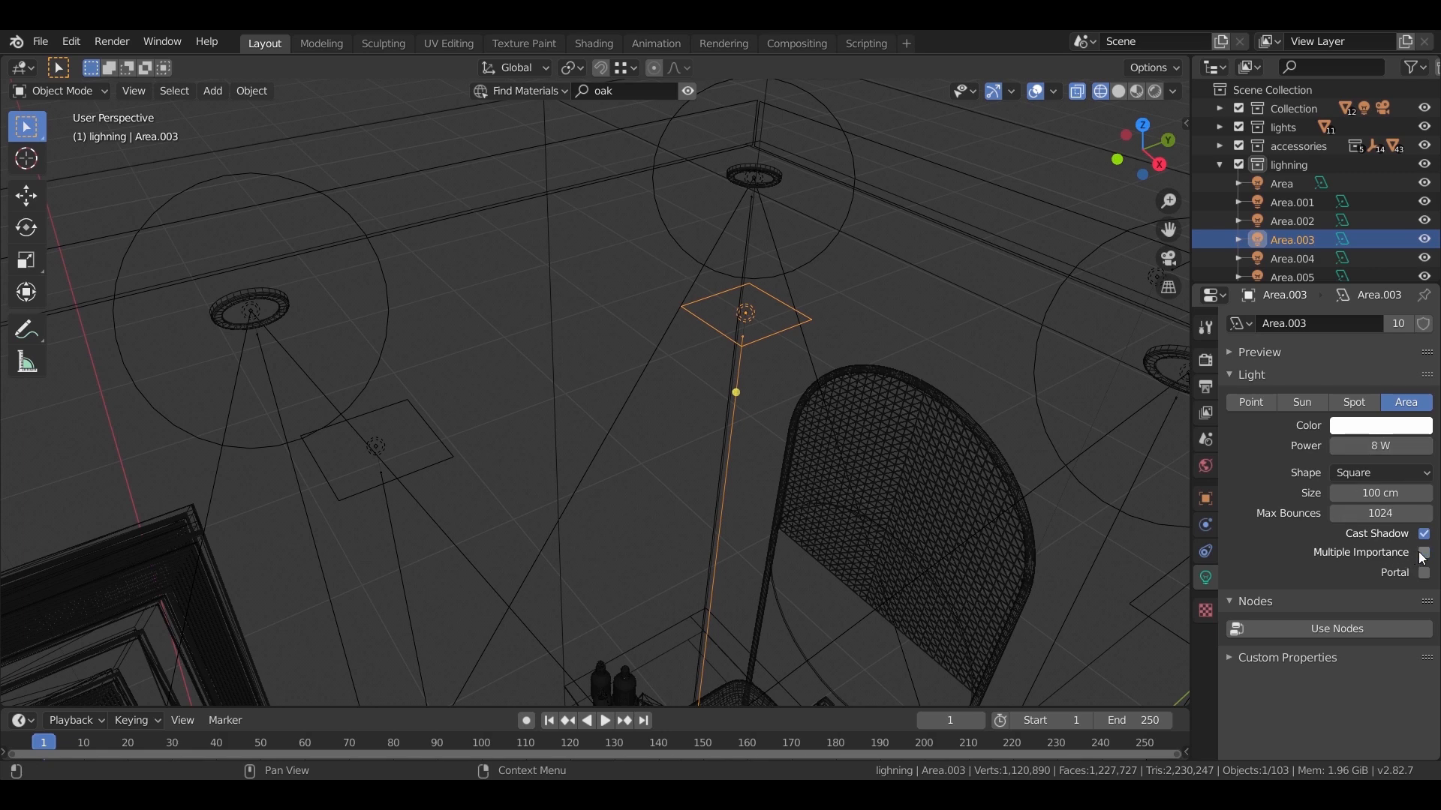
Preview the lighting from the camera in rendered shading with the overlays hidden.
scroll(794, 346, down, 2)
middle_drag(794, 346, 806, 373)
key(KP_0)
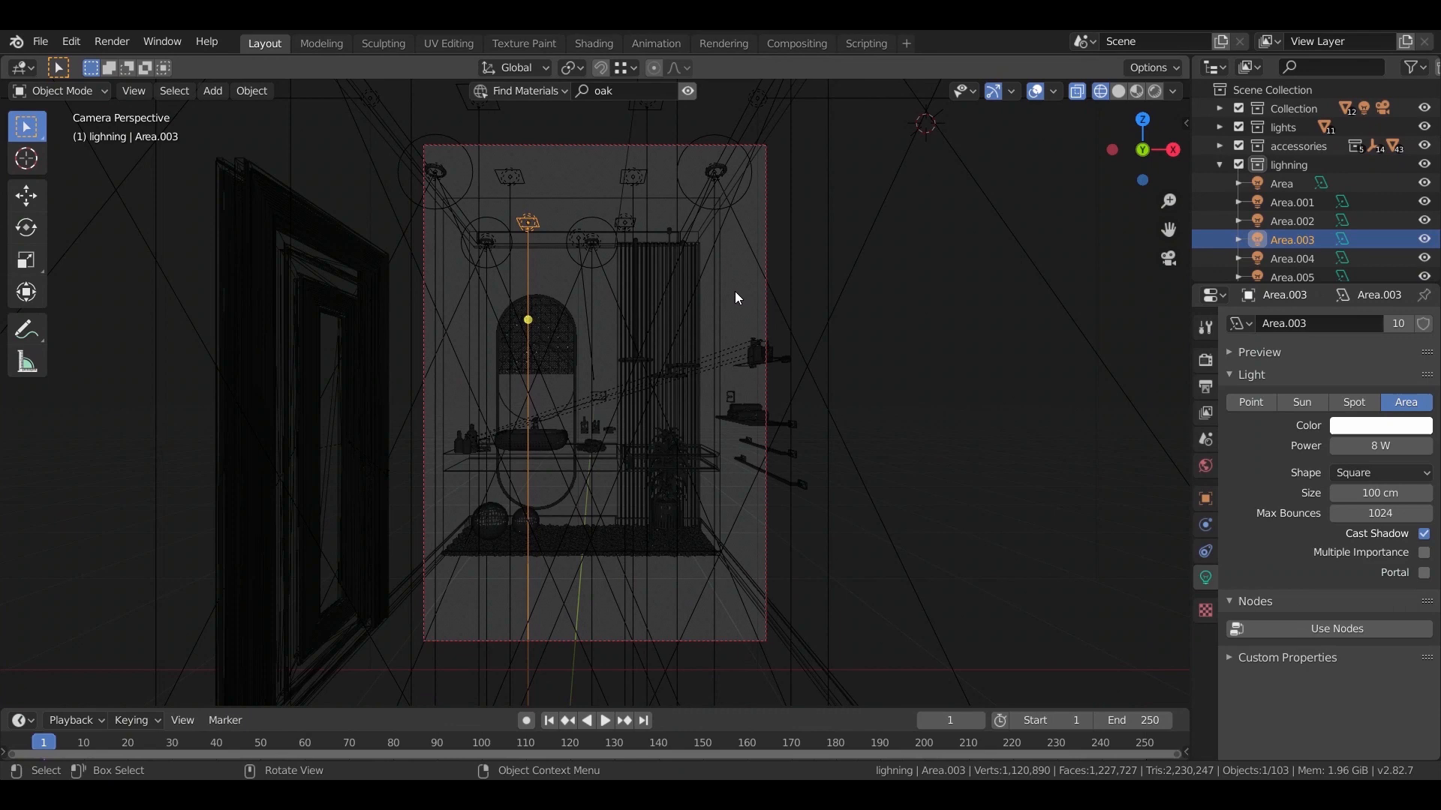
key(z)
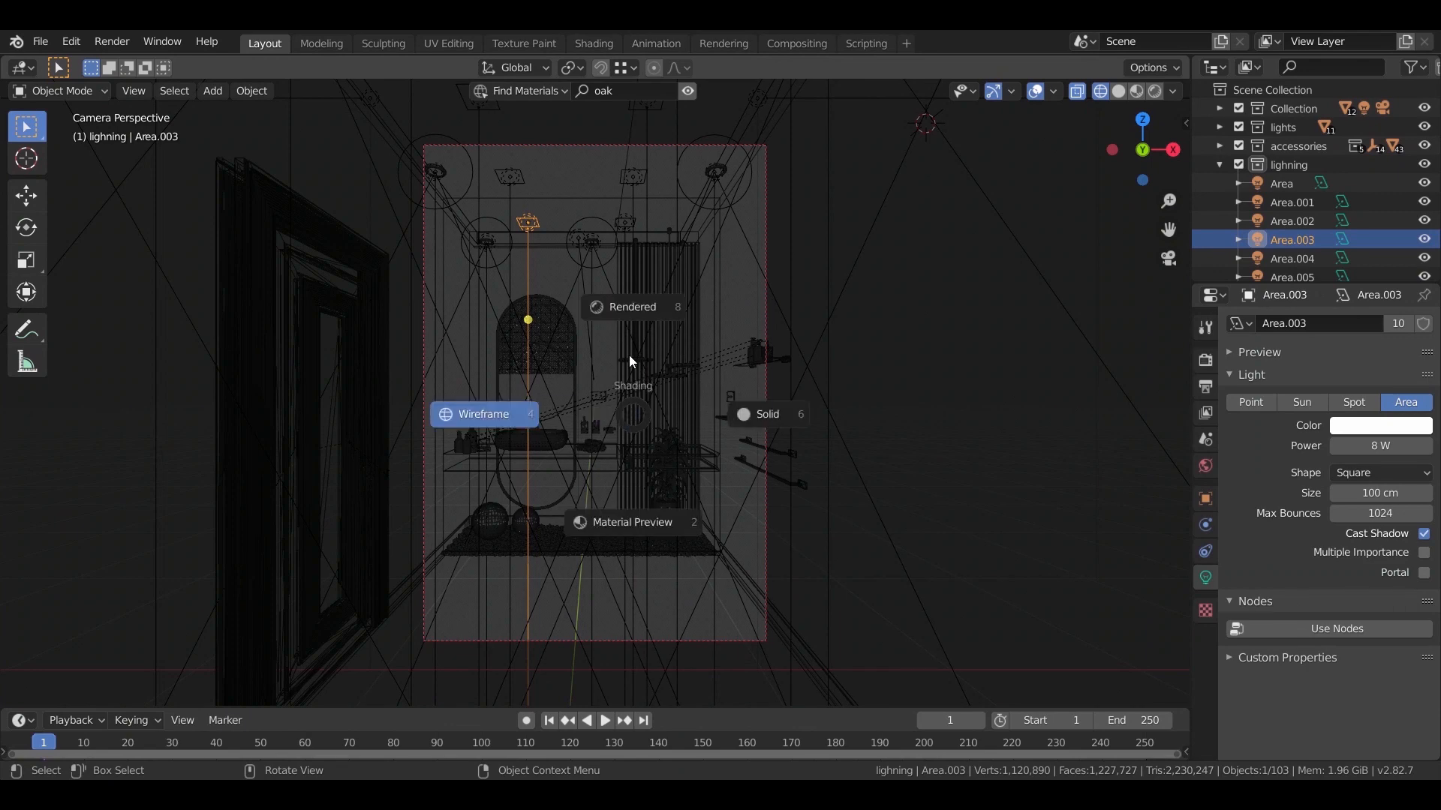
click(628, 326)
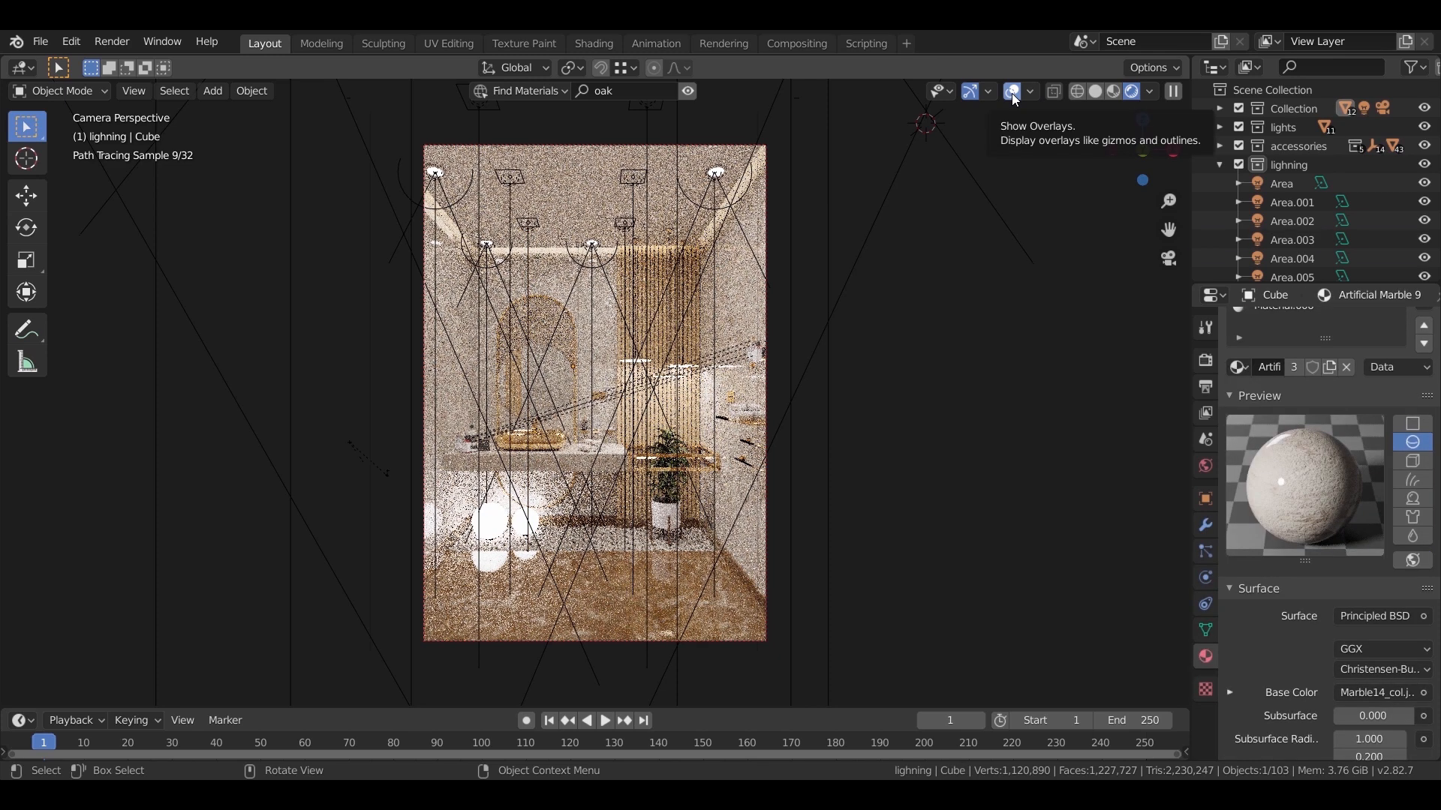
click(1012, 93)
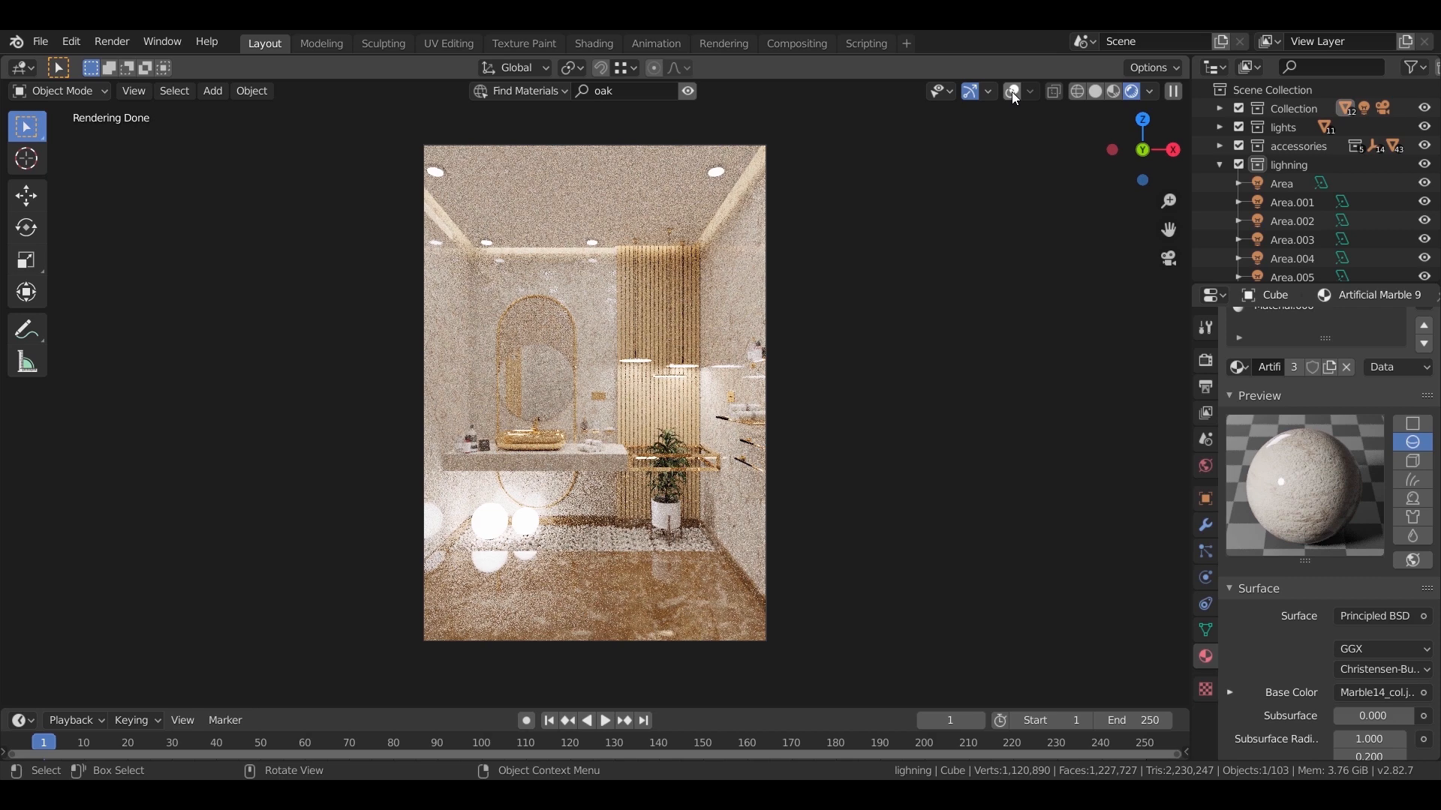
Show the overlays again and switch the camera view to material preview shading.
click(1012, 92)
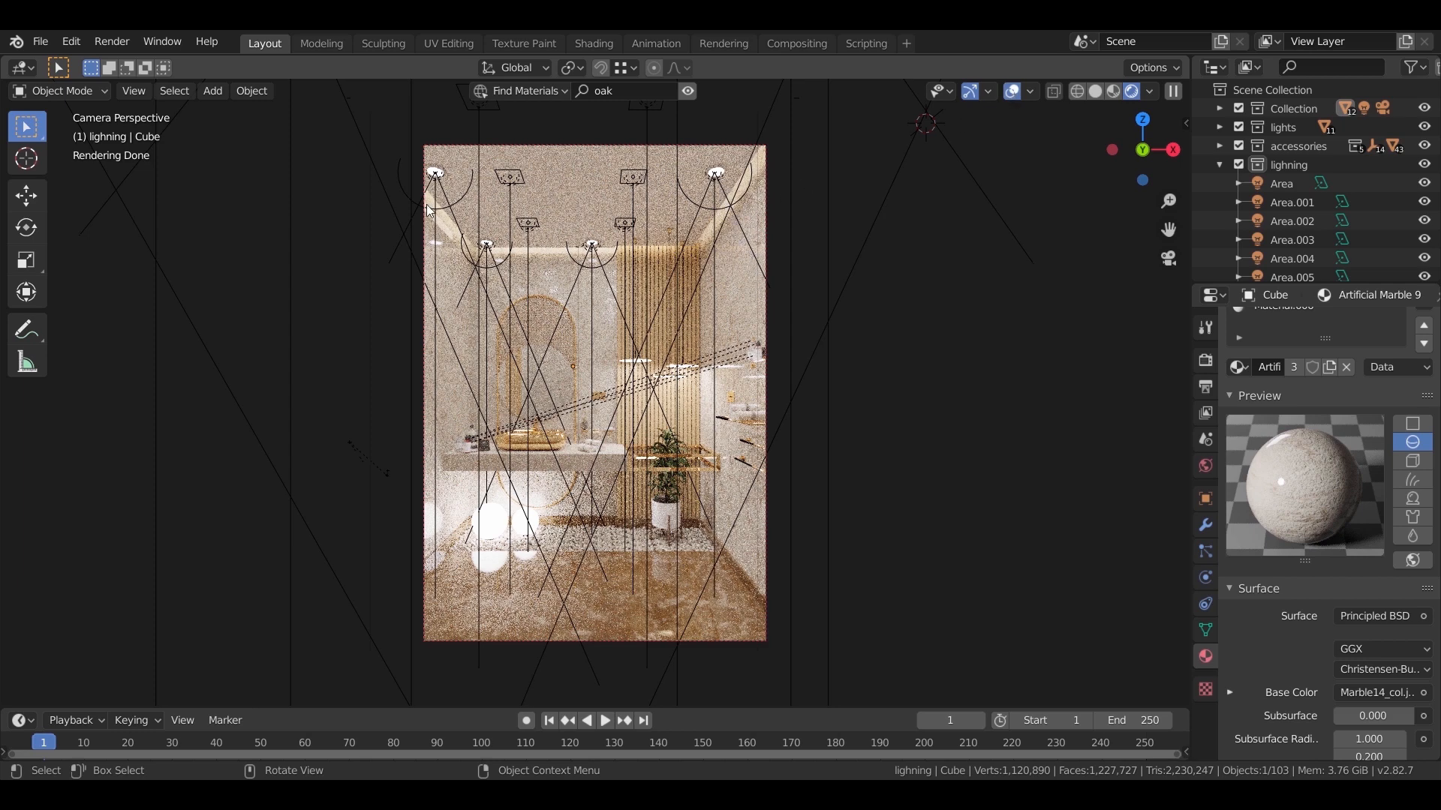
key(z)
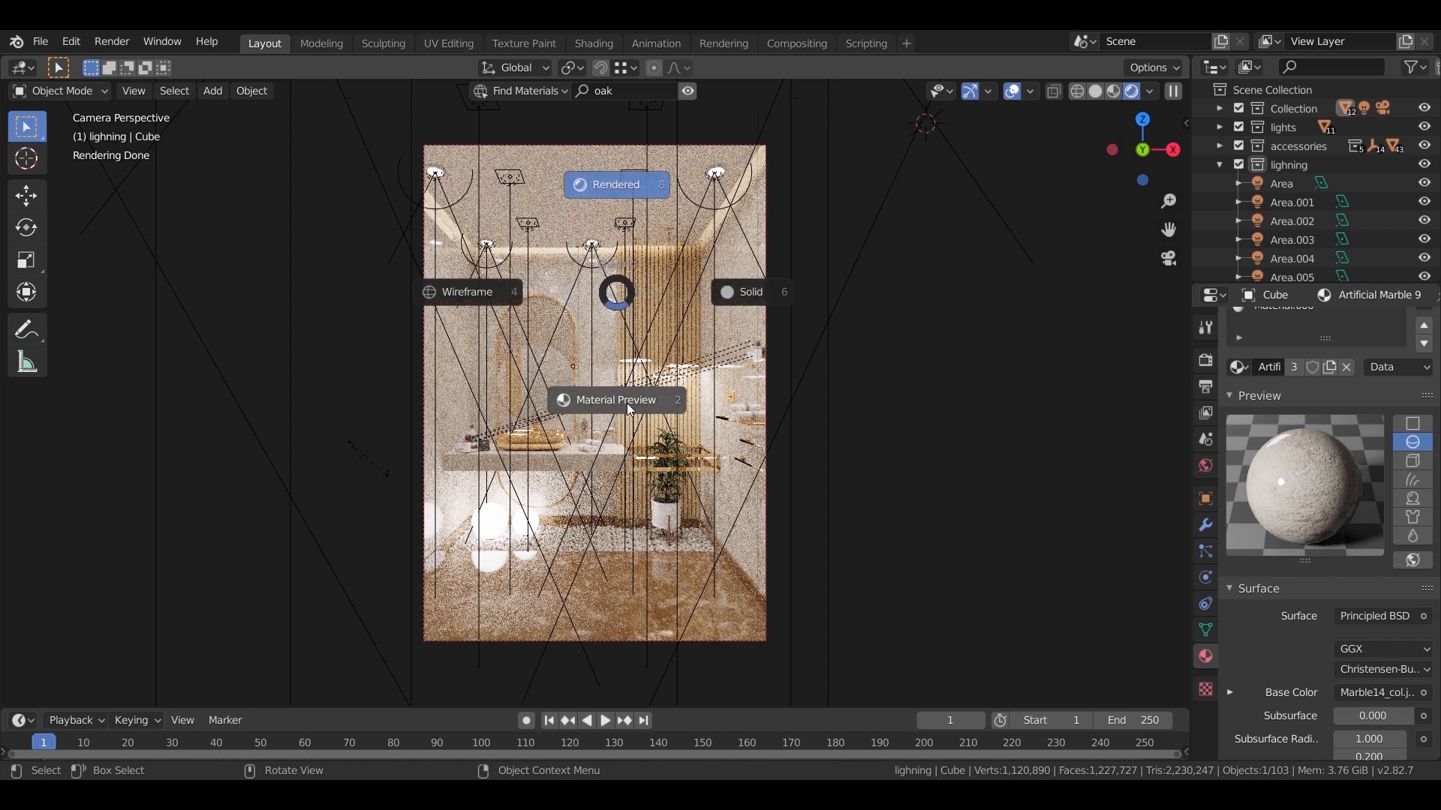
click(631, 410)
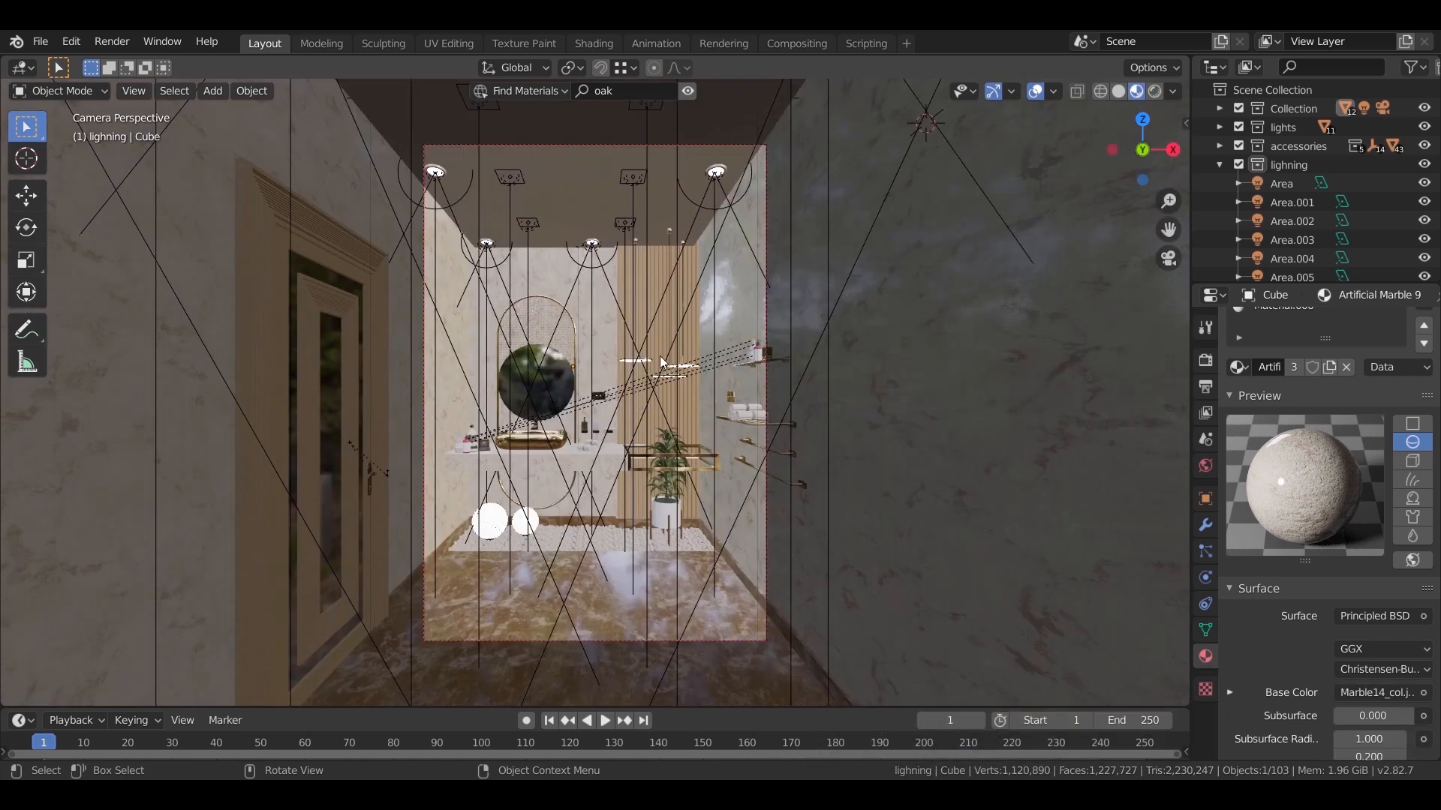
Set the power of the ceiling spot light nearest the camera along the right wall to 120 W.
click(717, 197)
click(1359, 446)
key(Return)
Select the two spot lights above the sink area and the three others along the door-side wall, using wireframe shading.
click(593, 259)
shift+click(482, 269)
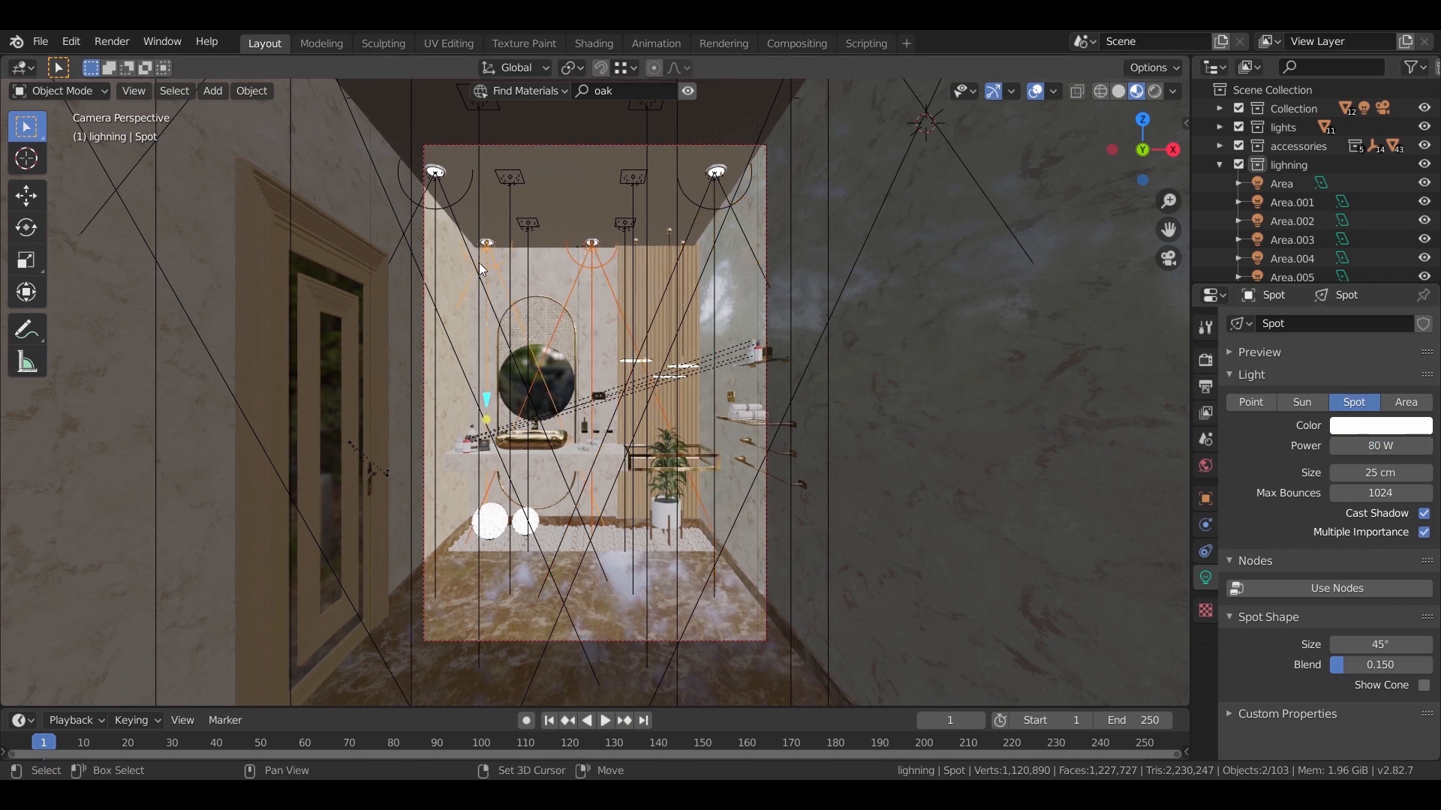
shift+click(438, 202)
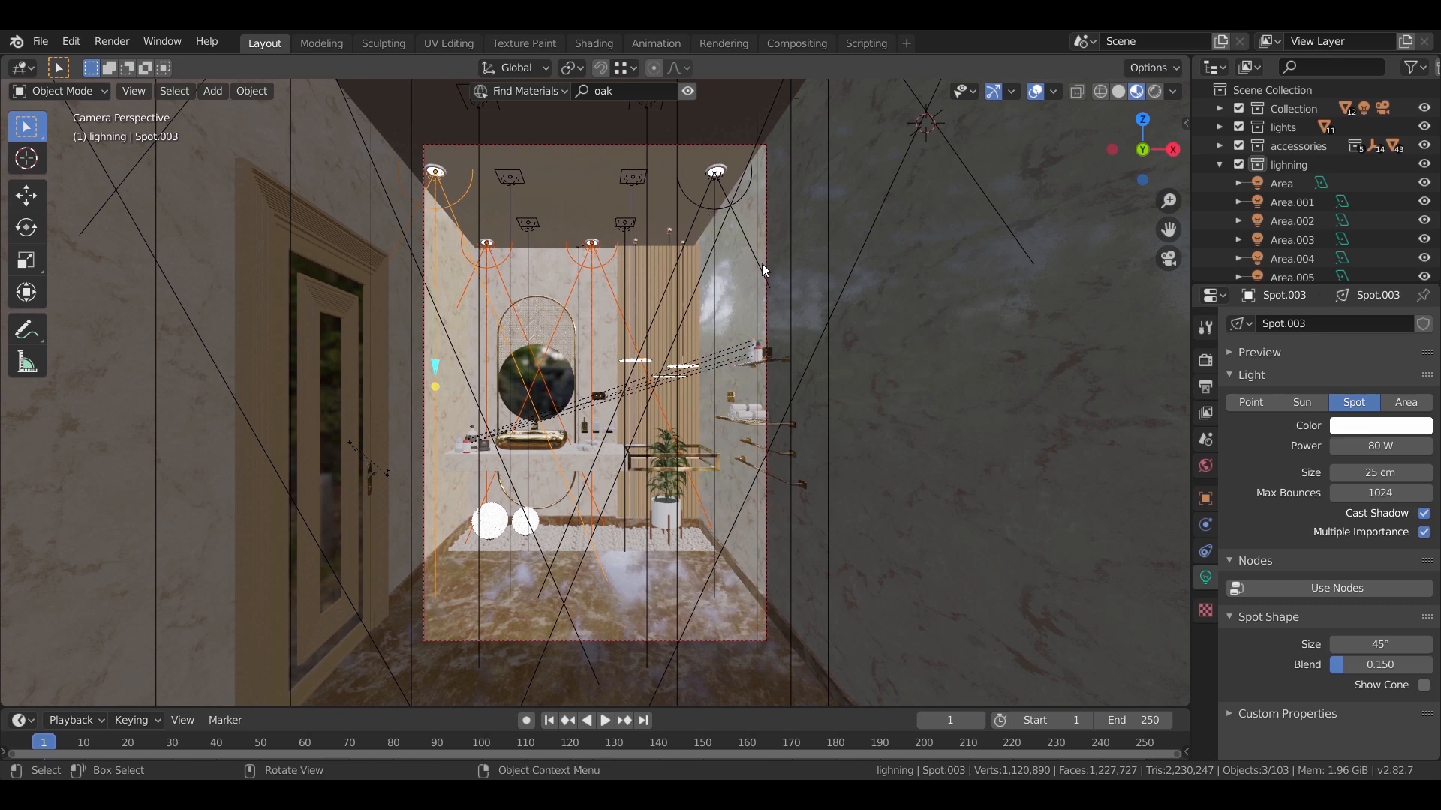
key(KP_1)
key(KP_5)
scroll(682, 304, down, 8)
key(shift+z)
middle_drag(590, 433, 434, 387)
shift+click(431, 385)
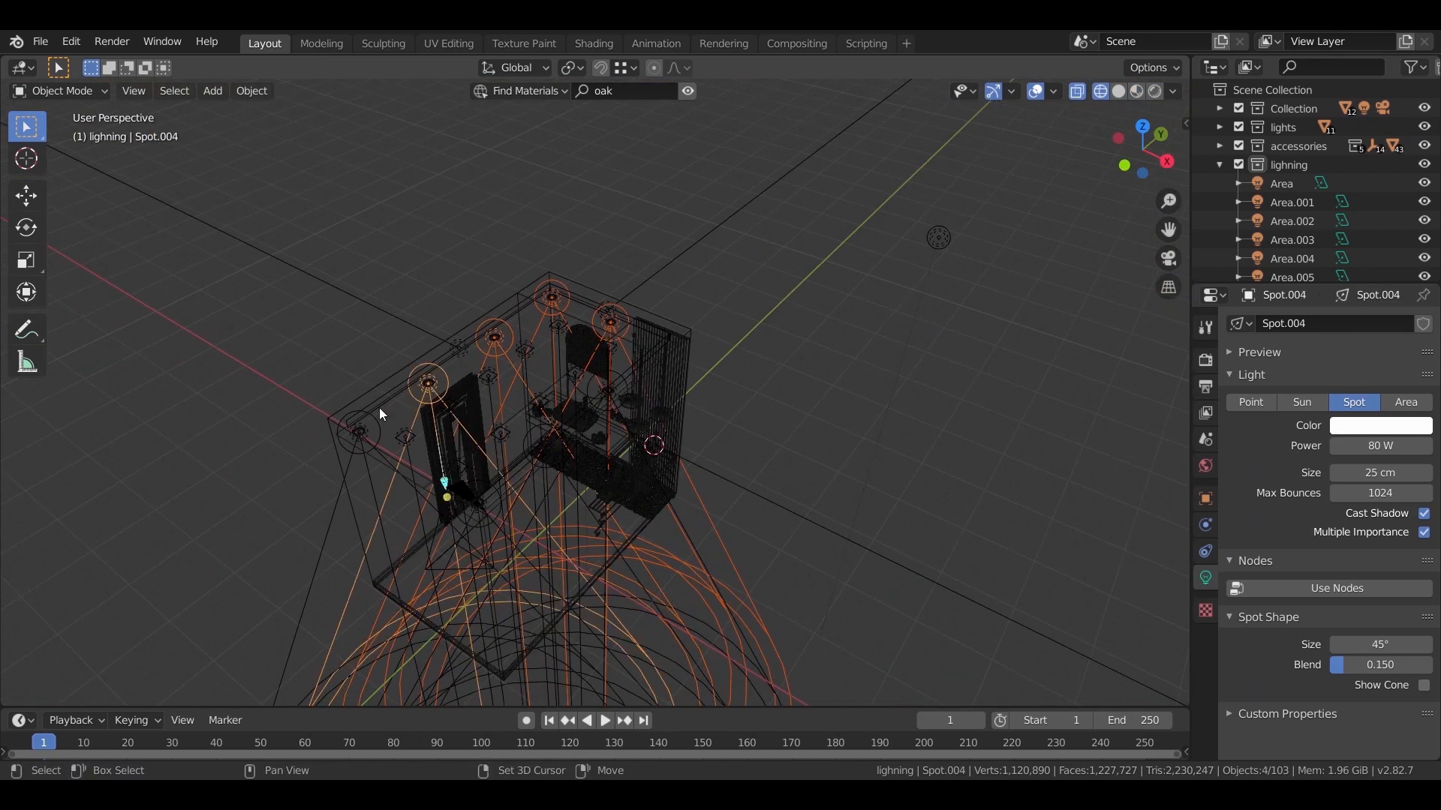
shift+click(360, 434)
Add the three right-wall spot lights to the selection, the 120 W one last, and link the object data of all eight.
middle_drag(360, 434, 956, 447)
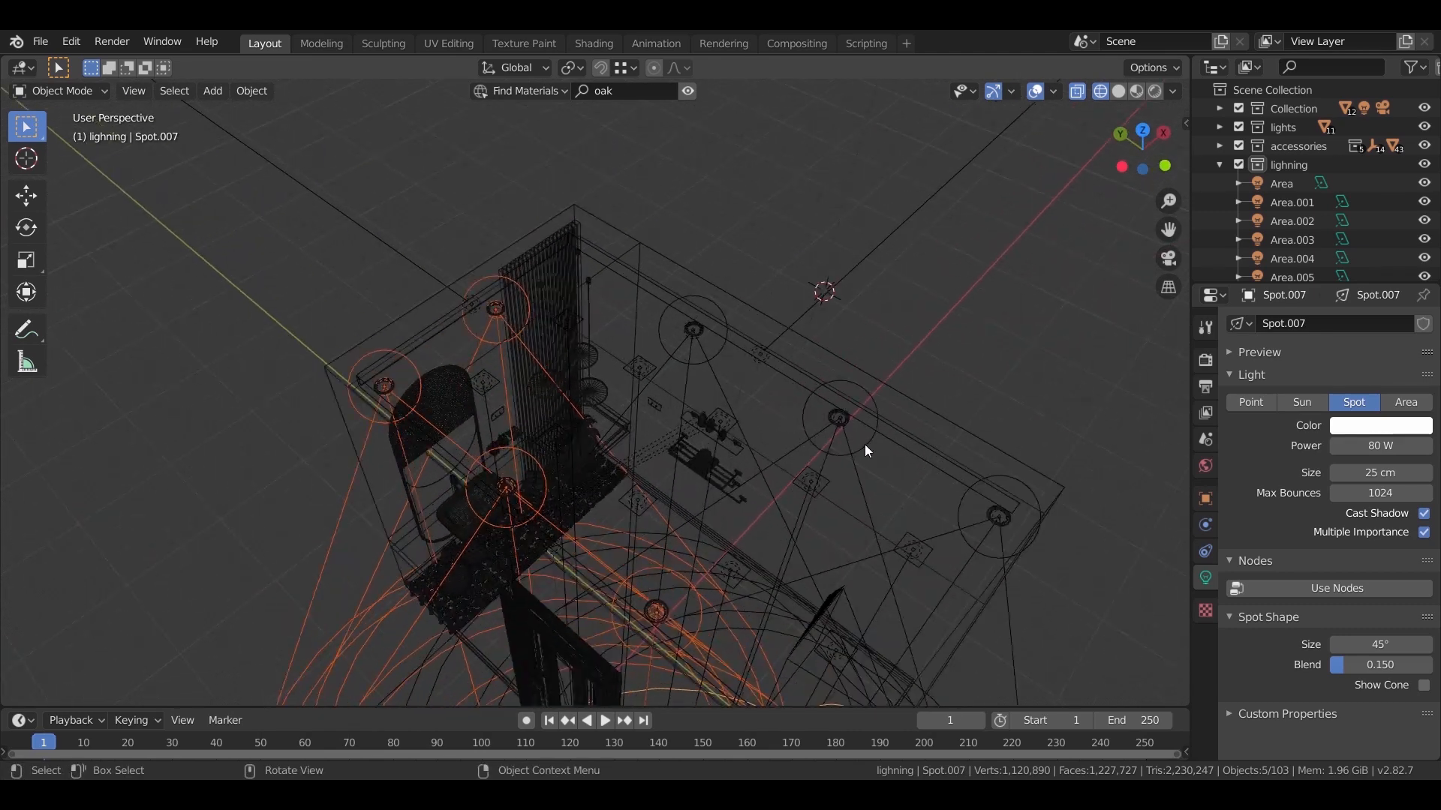
shift+click(981, 546)
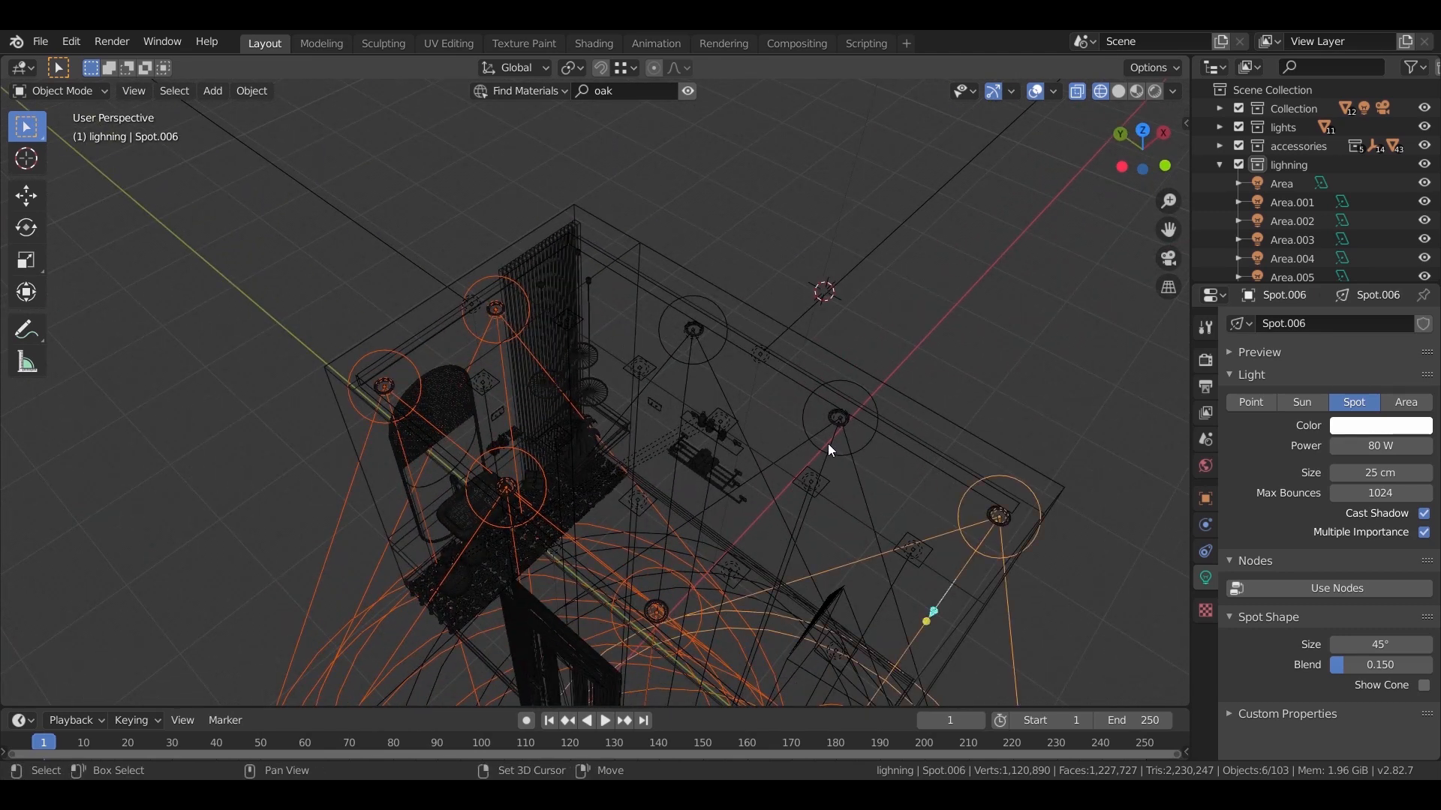
middle_drag(852, 460, 682, 453)
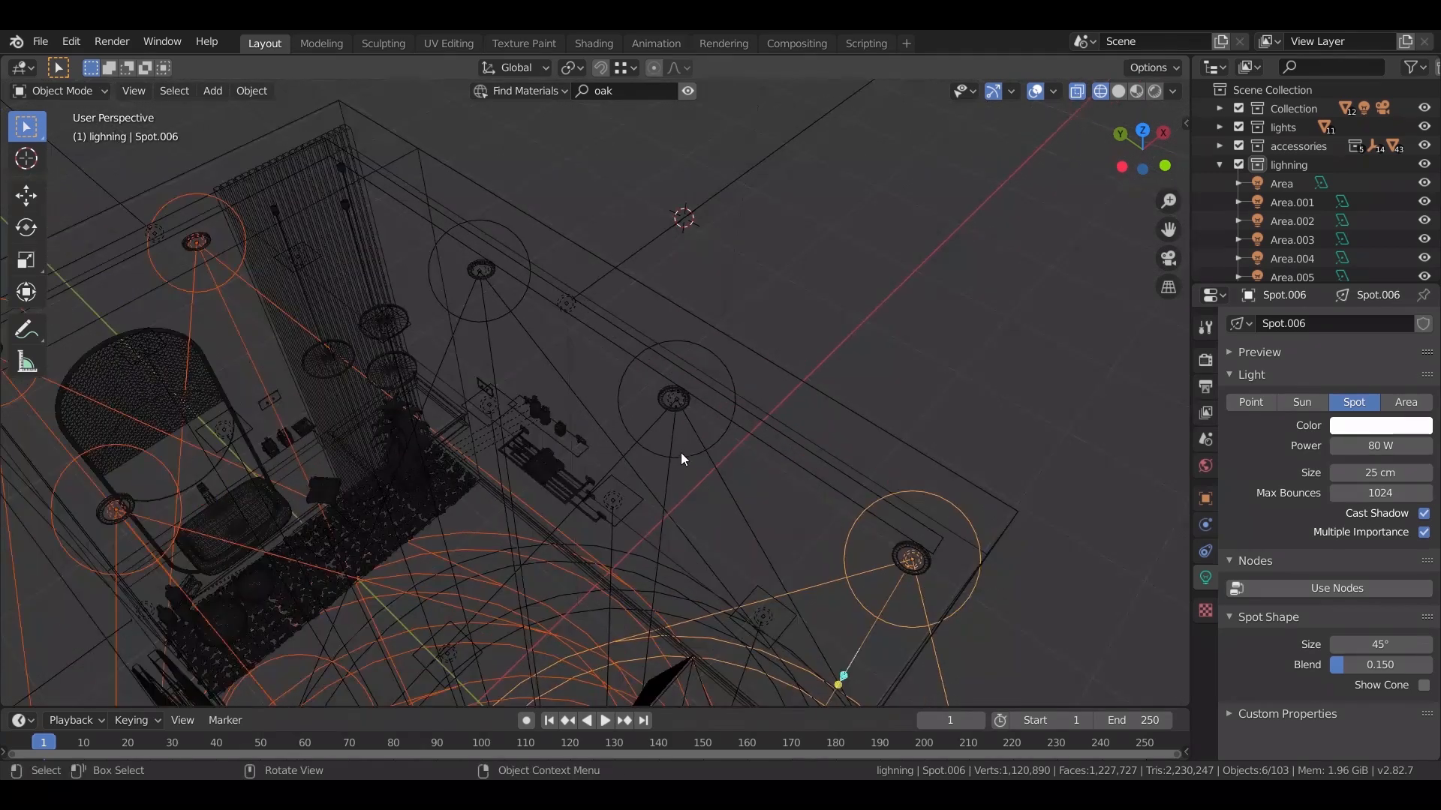
shift+click(670, 434)
shift+click(481, 300)
key(ctrl+l)
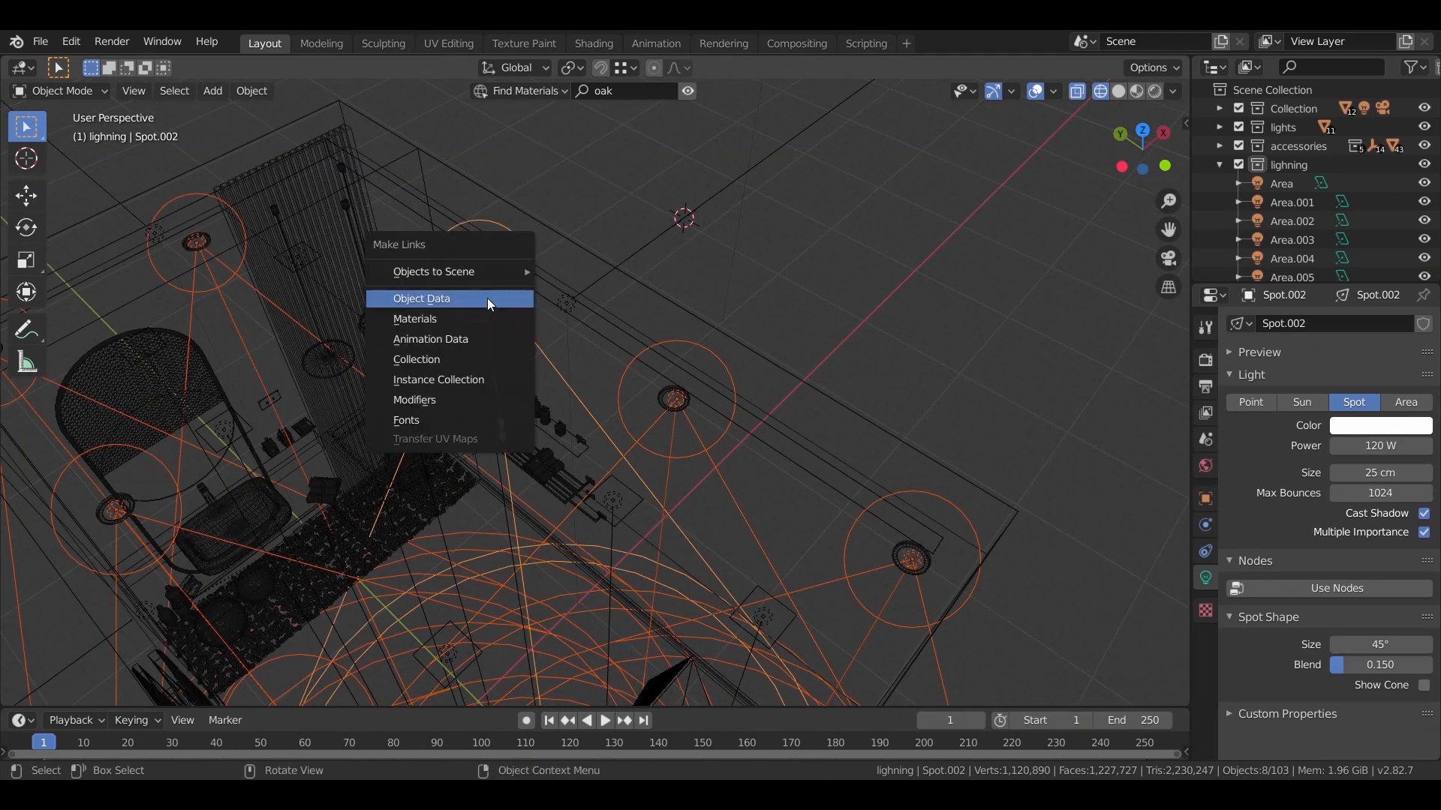
click(488, 299)
click(875, 308)
click(680, 430)
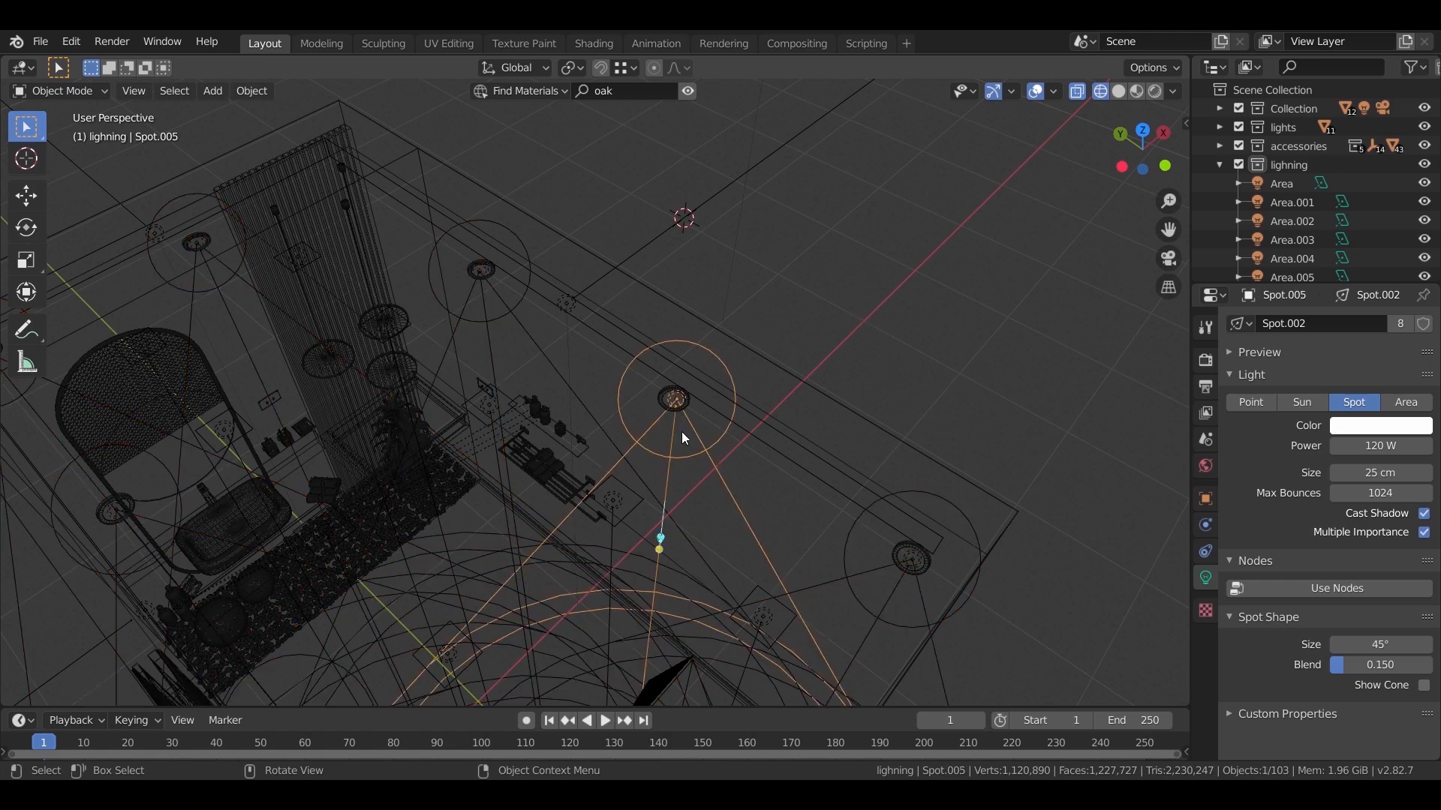
click(892, 593)
Duplicate the towel rack with its rolled towels and place the copy near the wall behind the camera.
middle_drag(892, 593, 556, 444)
scroll(556, 443, up, 4)
middle_drag(386, 425, 327, 462)
click(326, 456)
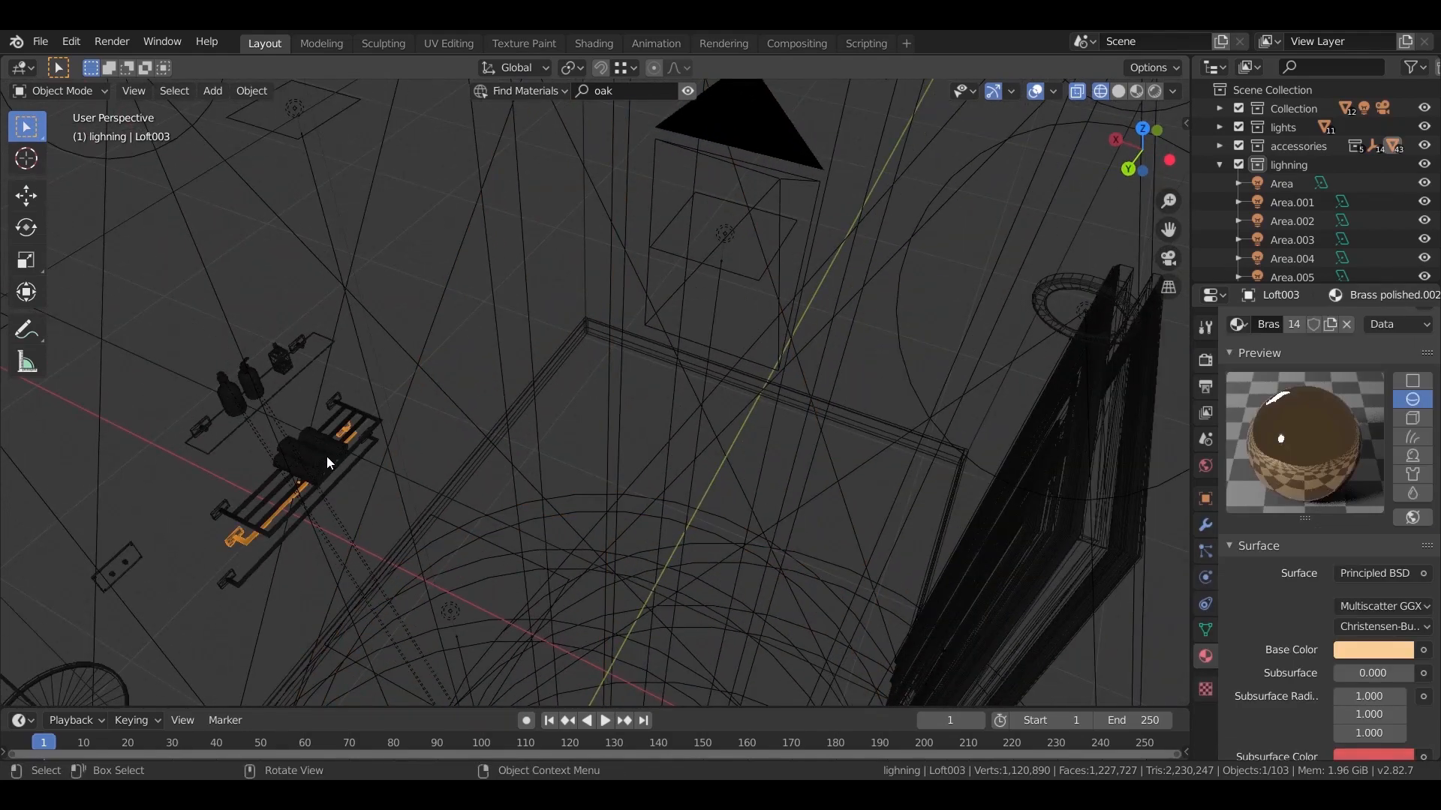
click(366, 436)
click(374, 420)
shift+middle_drag(374, 420, 528, 358)
scroll(529, 359, up, 3)
click(317, 406)
scroll(315, 435, down, 5)
middle_drag(318, 460, 428, 530)
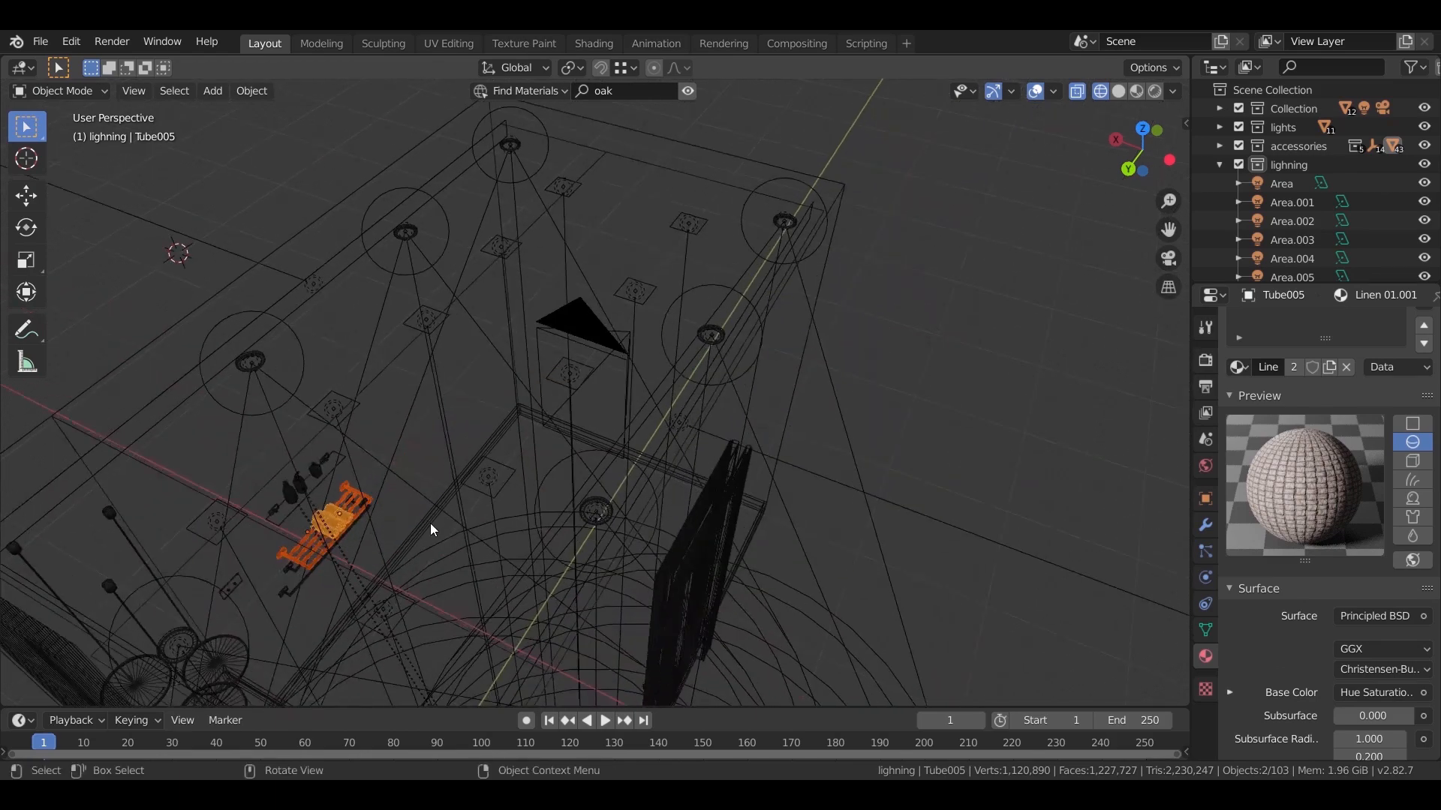
key(shift+d)
click(828, 399)
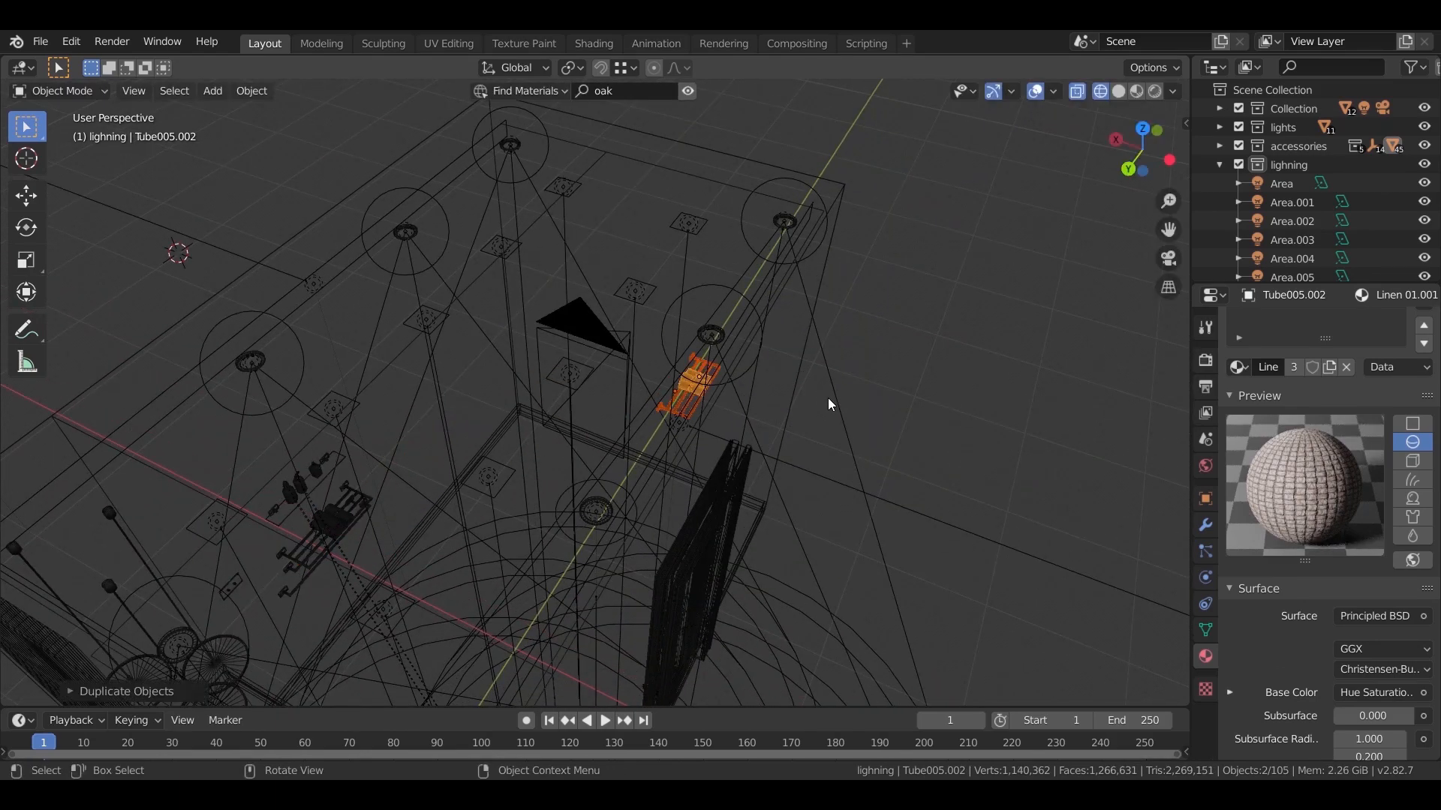
Rotate the copied towel rack about Z and move it horizontally until its mounts meet the wall behind the camera.
key(r)
key(z)
click(752, 450)
middle_drag(753, 450, 725, 493)
key(KP_7)
scroll(555, 547, up, 4)
scroll(670, 173, up, 3)
shift+middle_drag(555, 547, 732, 438)
scroll(731, 438, up, 1)
key(g)
key(shift+z)
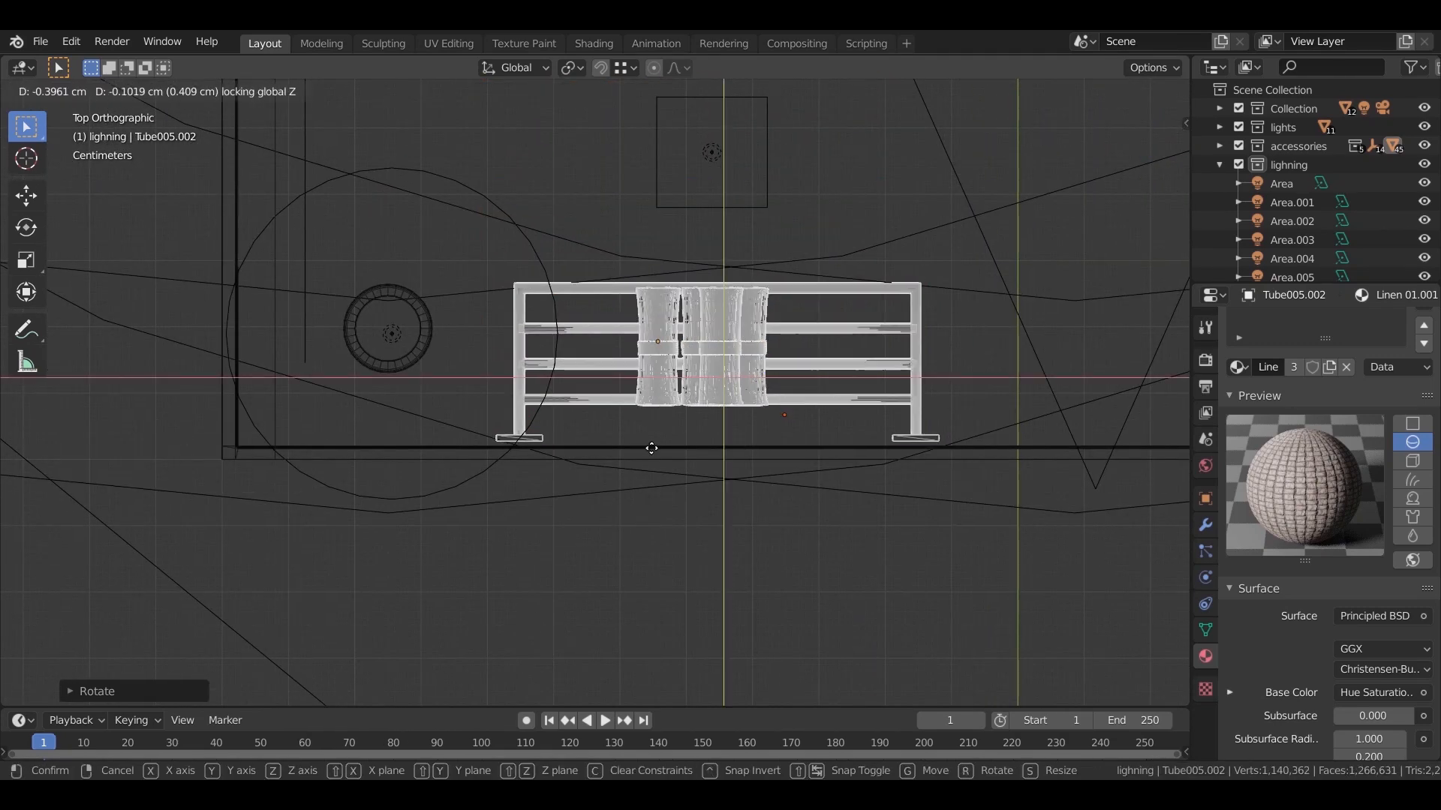
click(575, 462)
Slide the copied towel rack with its towels along X on the wall behind the camera.
middle_drag(573, 460, 576, 489)
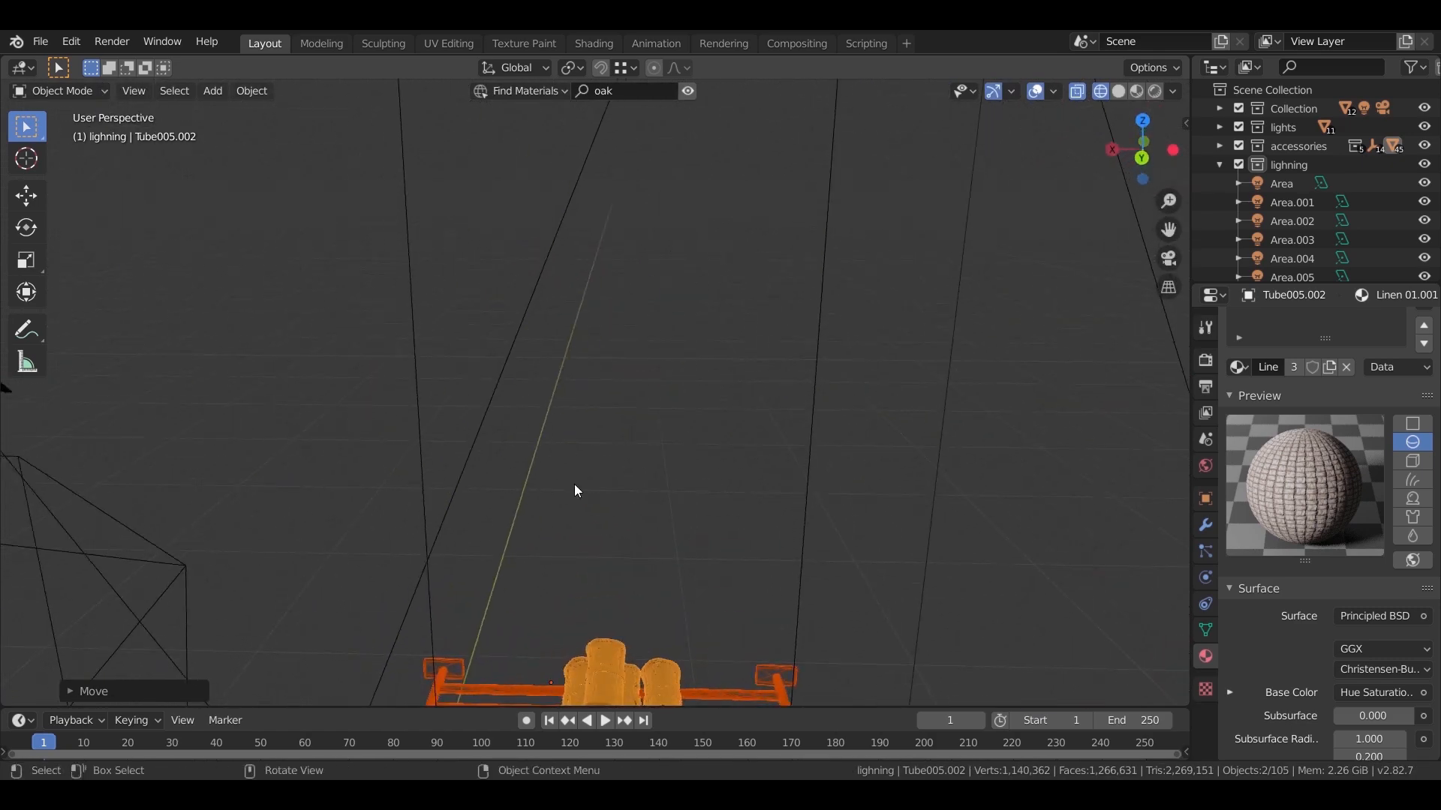
shift+middle_drag(732, 543, 670, 434)
key(g)
key(x)
click(683, 423)
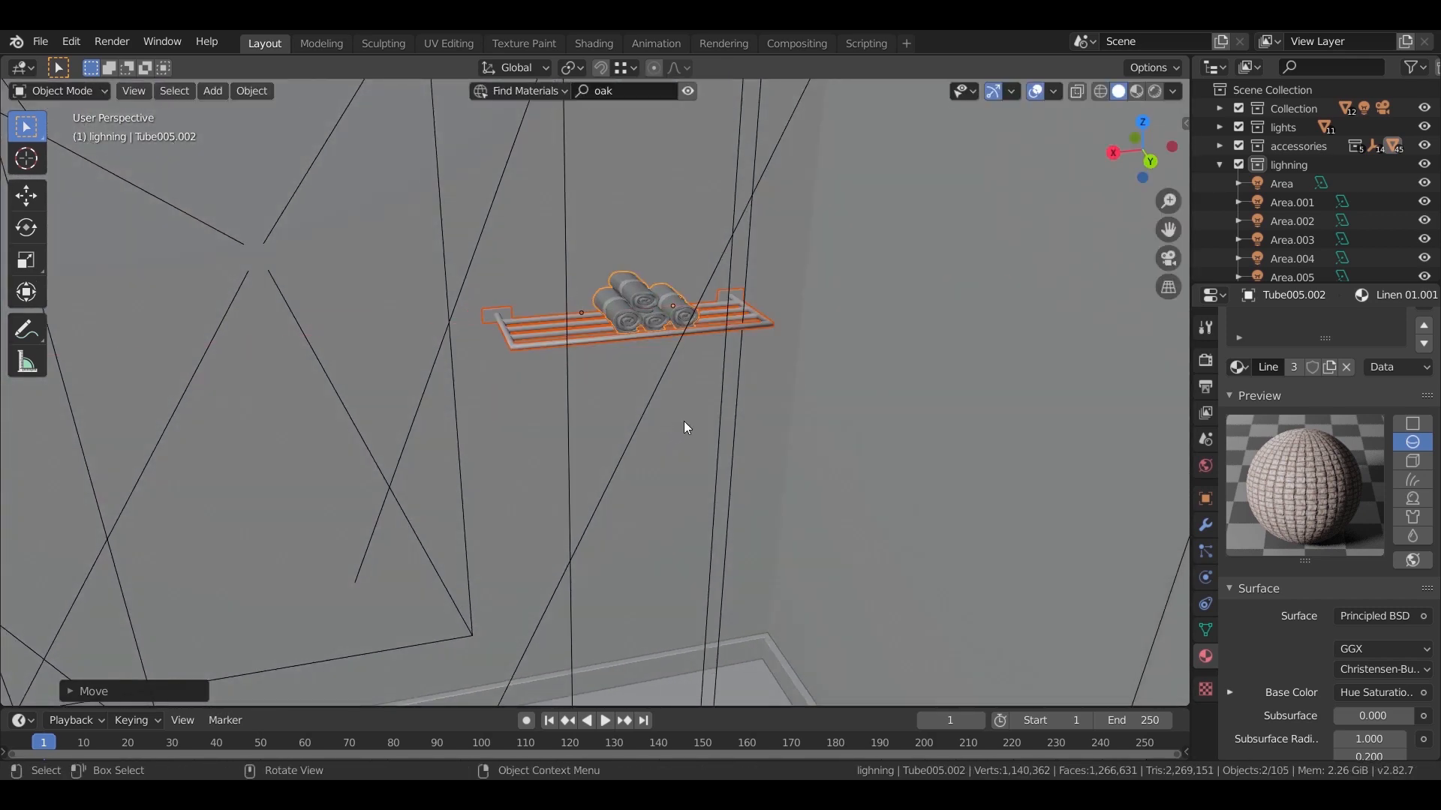
Duplicate the towel rack straight up along Z and delete the rolled towels from the upper copy.
key(shift+d)
key(z)
click(686, 328)
click(660, 220)
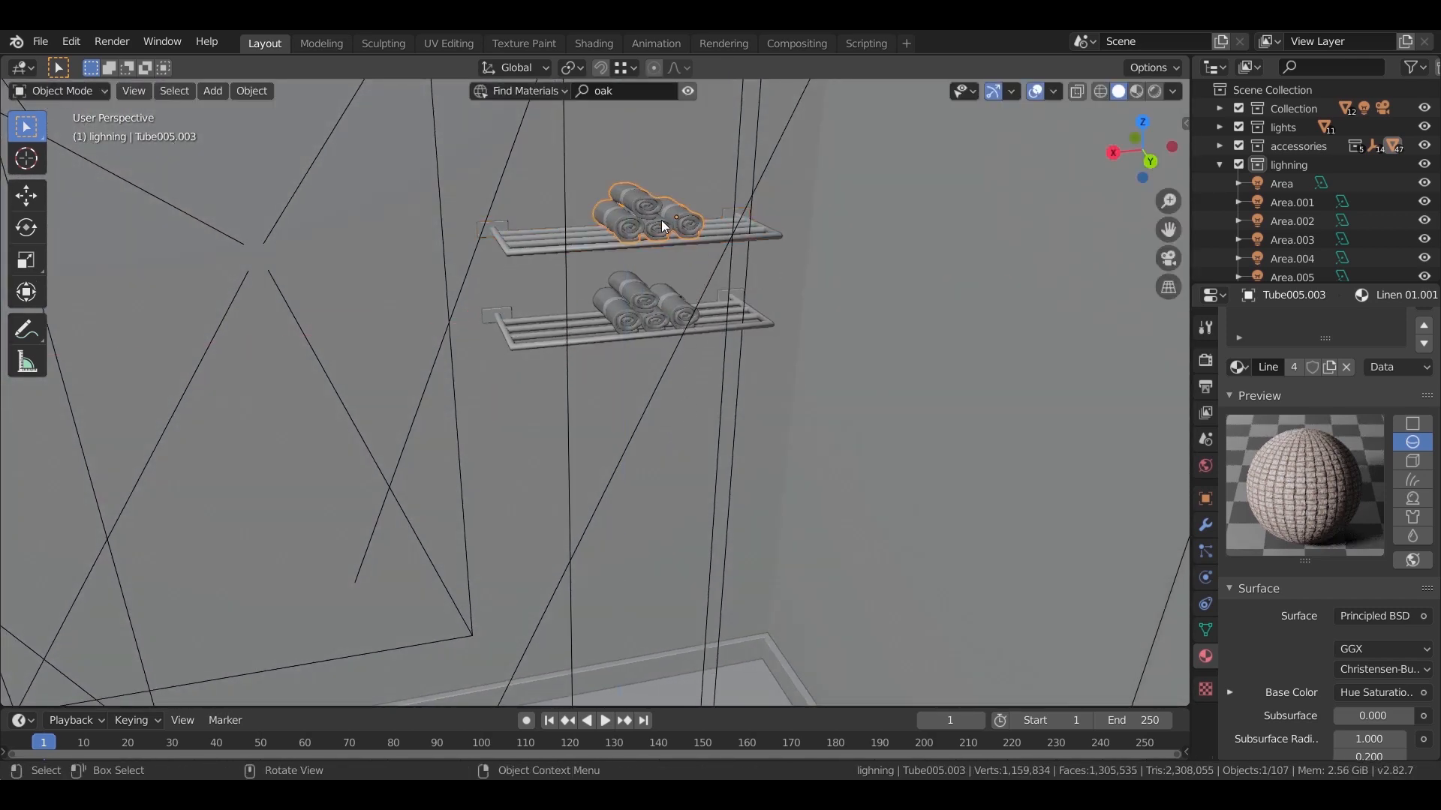
key(Delete)
Duplicate the brass toothbrush-cup holder beside the sink and move the copy away horizontally at the same height.
middle_drag(610, 335, 898, 312)
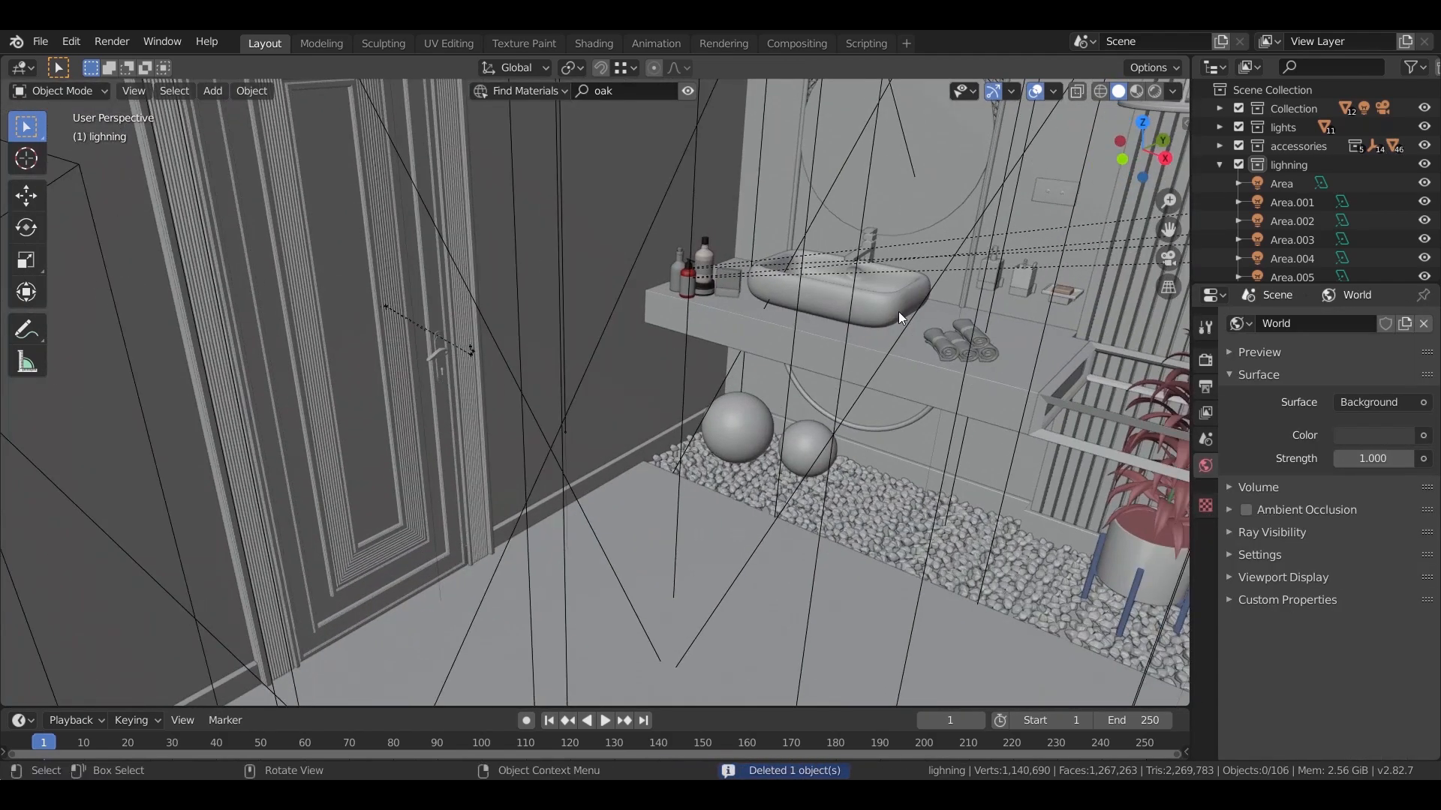
click(1019, 294)
key(KP_Decimal)
middle_drag(1014, 294, 710, 434)
scroll(598, 479, down, 10)
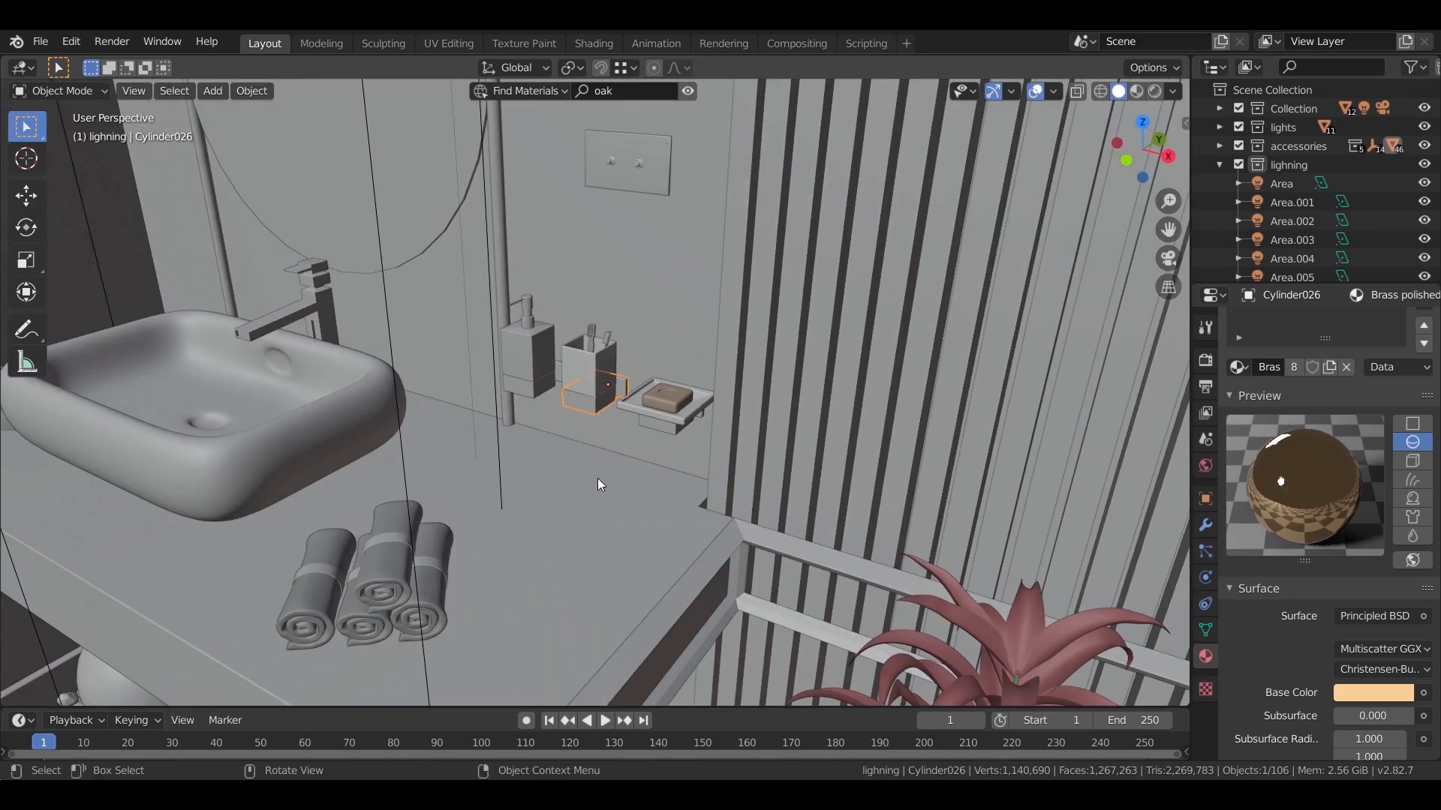
key(shift+d)
key(shift+z)
click(138, 568)
Move the copied brass holder horizontally to the door-side wall, using the top view in wireframe shading.
key(KP_7)
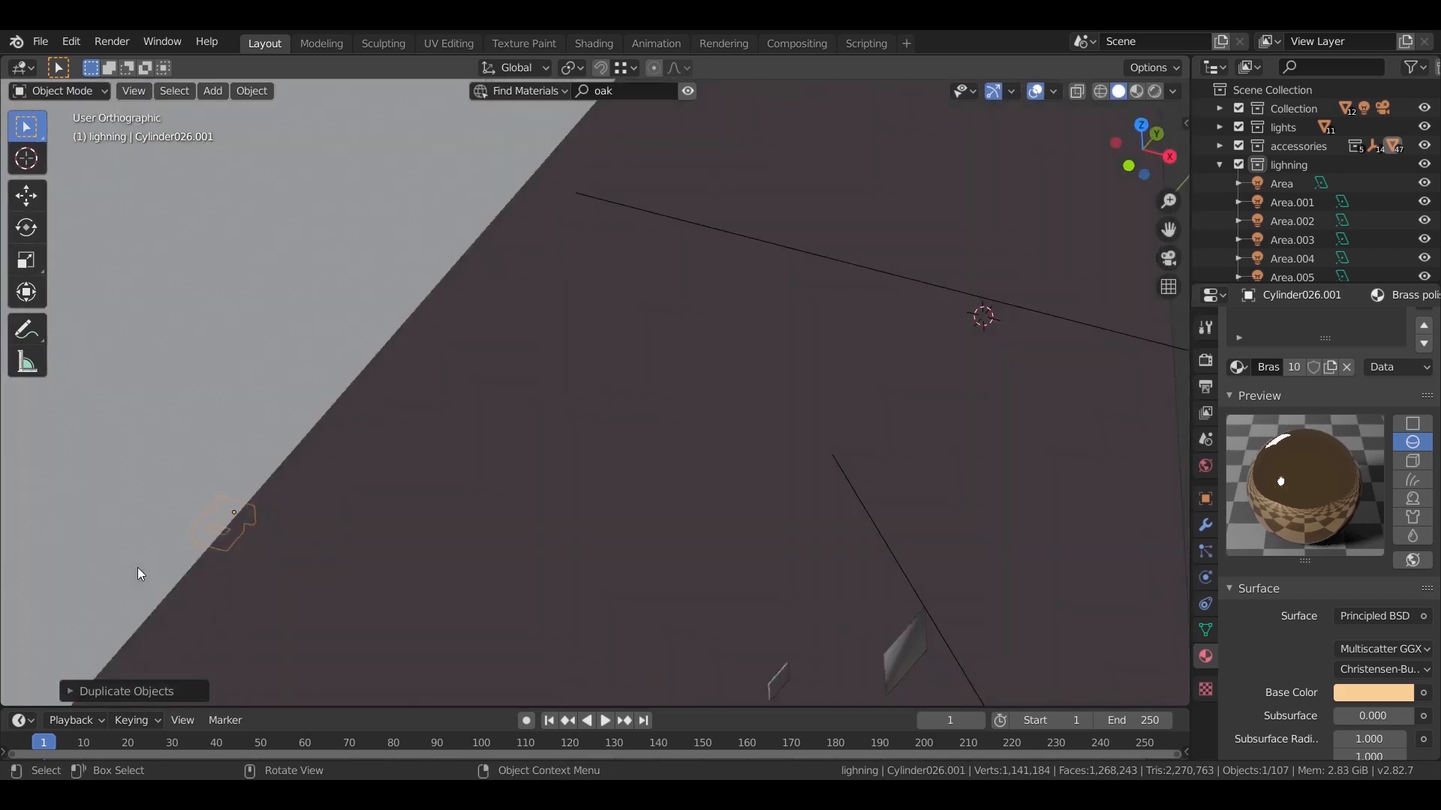
scroll(567, 417, down, 5)
key(shift+z)
scroll(420, 422, down, 5)
scroll(475, 422, down, 1)
shift+middle_drag(569, 542, 655, 332)
scroll(657, 333, up, 3)
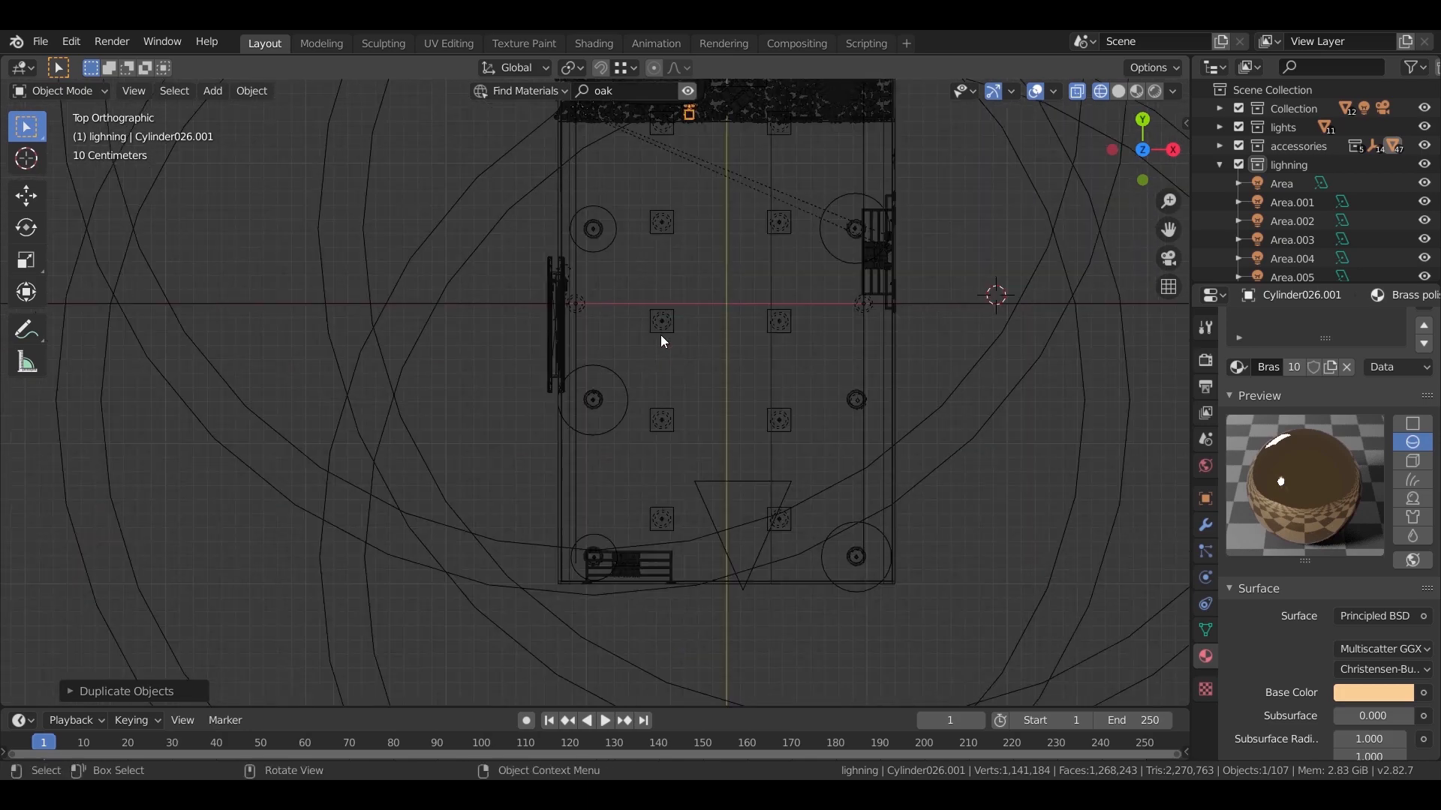
key(g)
key(shift+z)
click(550, 84)
Return to solid shading and rotate the copied holder 90° about Z so it faces into the room.
key(KP_Decimal)
mouse_move(735, 181)
middle_down()
mouse_move(431, 276)
mouse_move(497, 301)
middle_up()
key(z)
click(592, 332)
mouse_move(591, 332)
middle_down()
mouse_move(722, 419)
mouse_move(691, 350)
mouse_move(623, 421)
middle_up()
scroll(692, 350, down, 4)
key(r)
key(z)
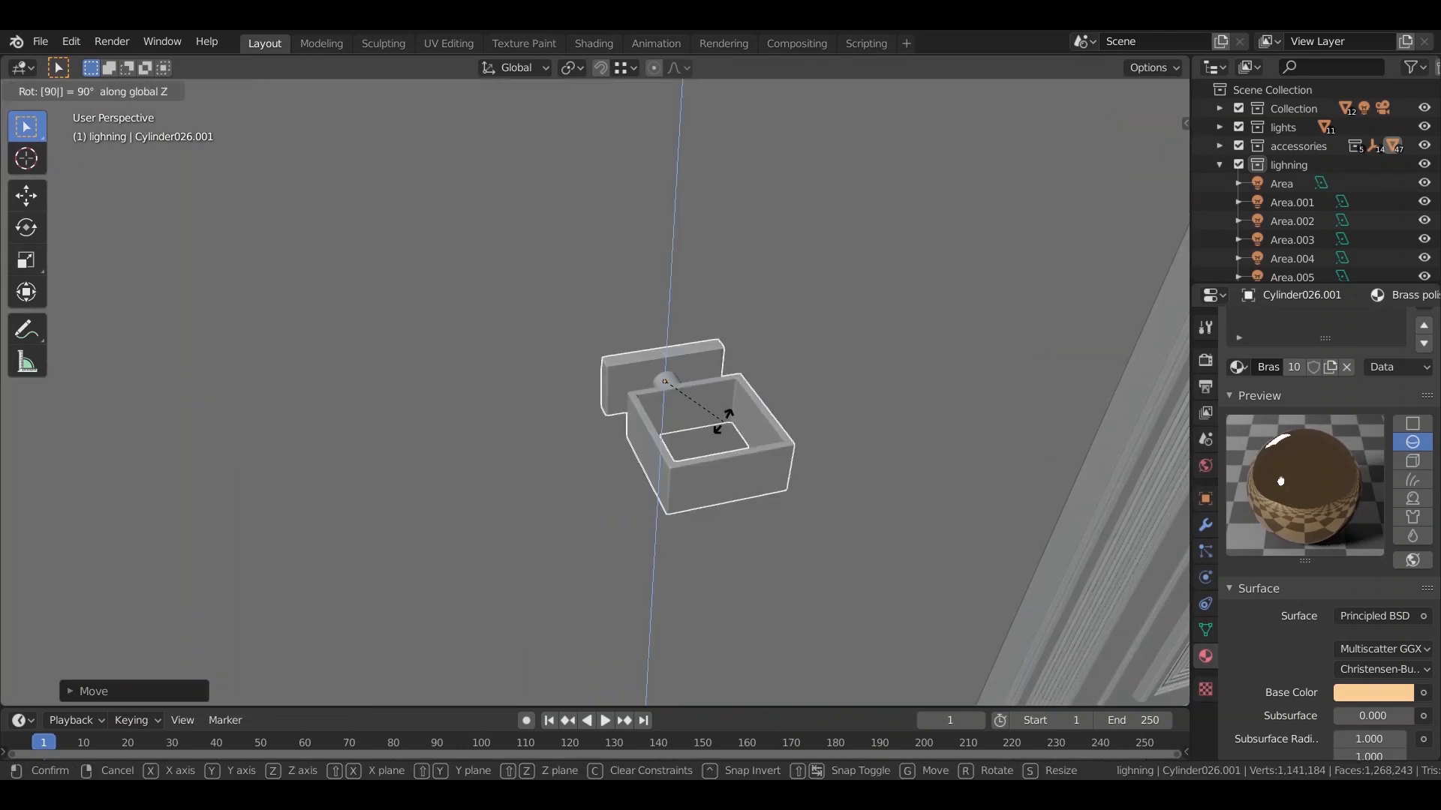
click(723, 422)
Scale the copied holder down in width, depth and height to make it the size of a small wall hook.
middle_drag(724, 421, 720, 486)
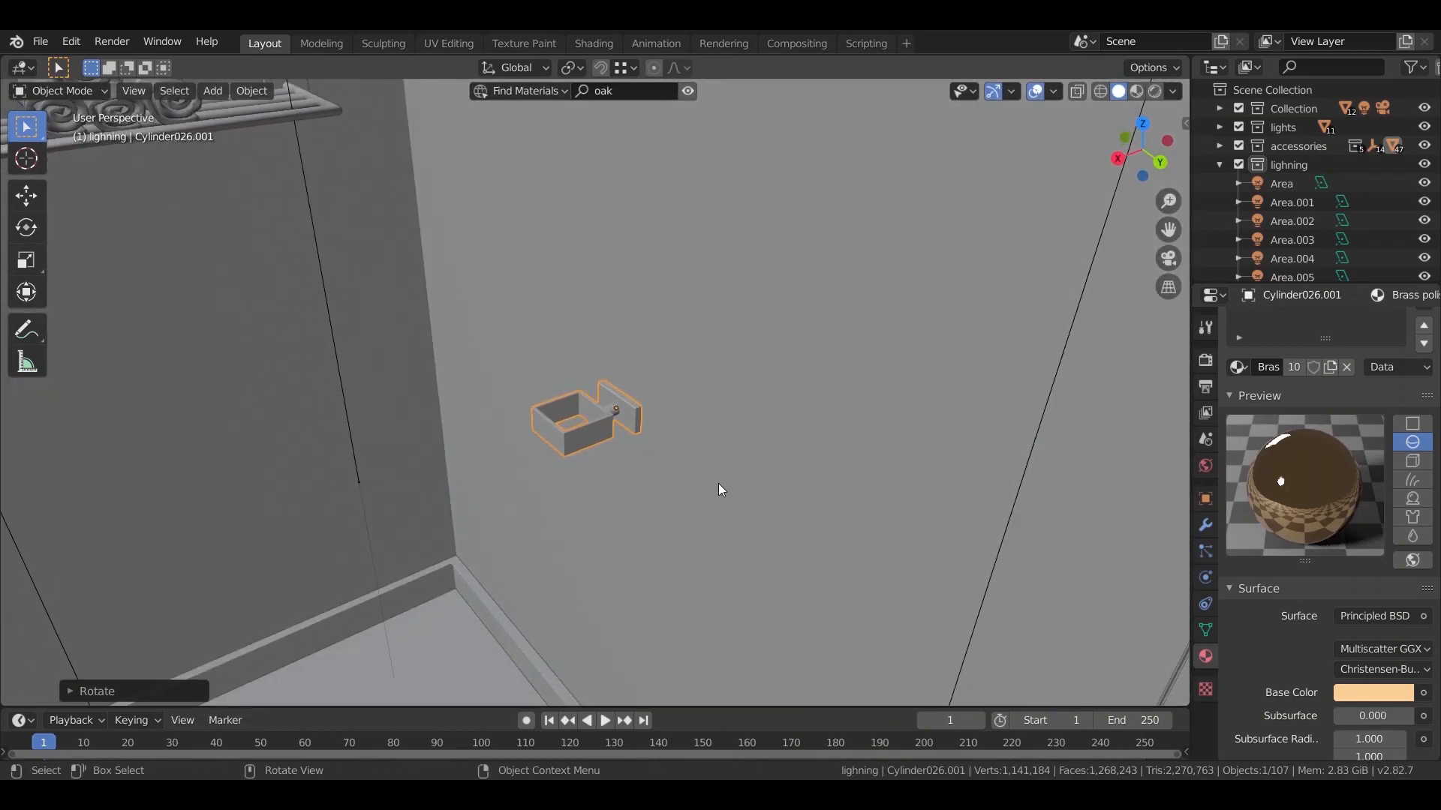
key(s)
key(x)
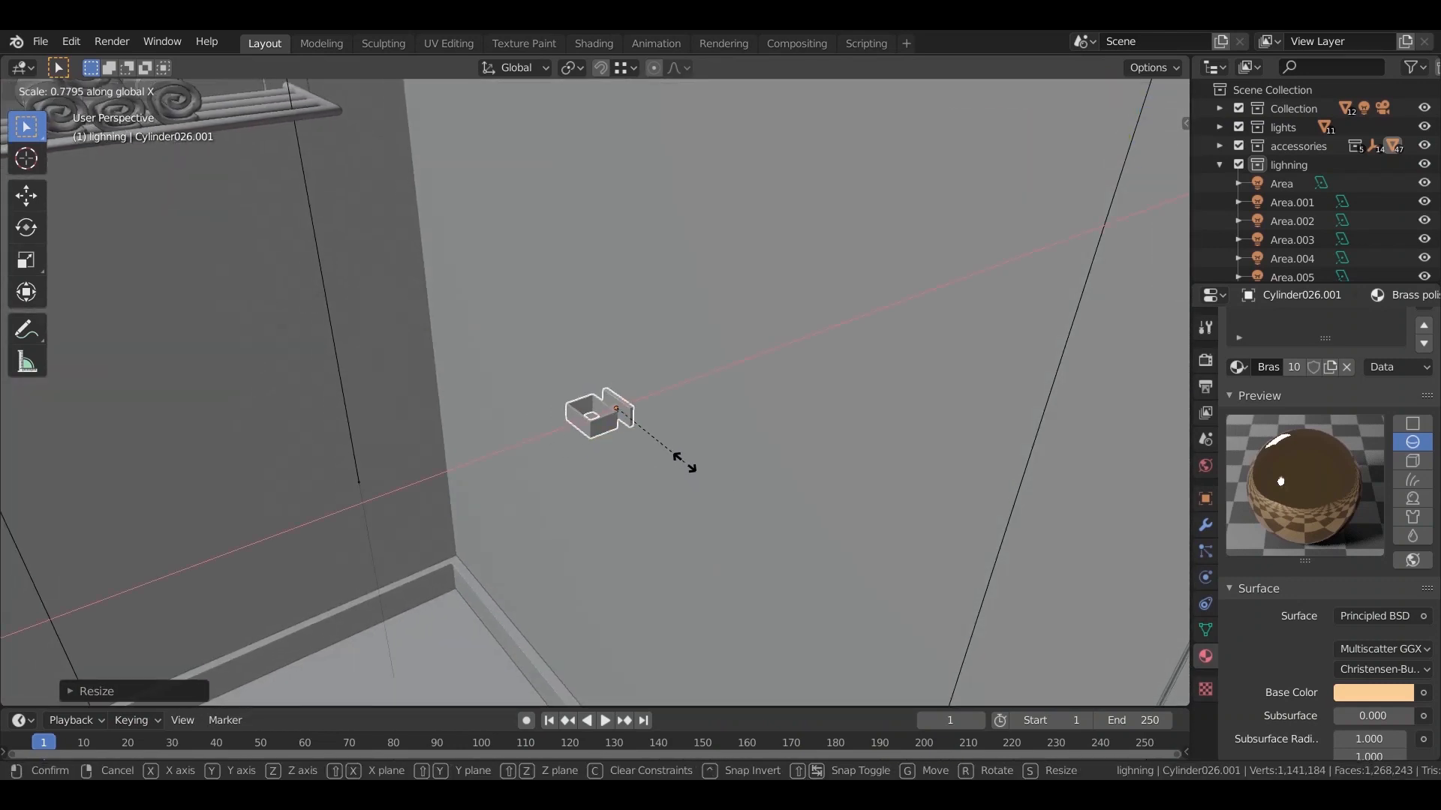
key(y)
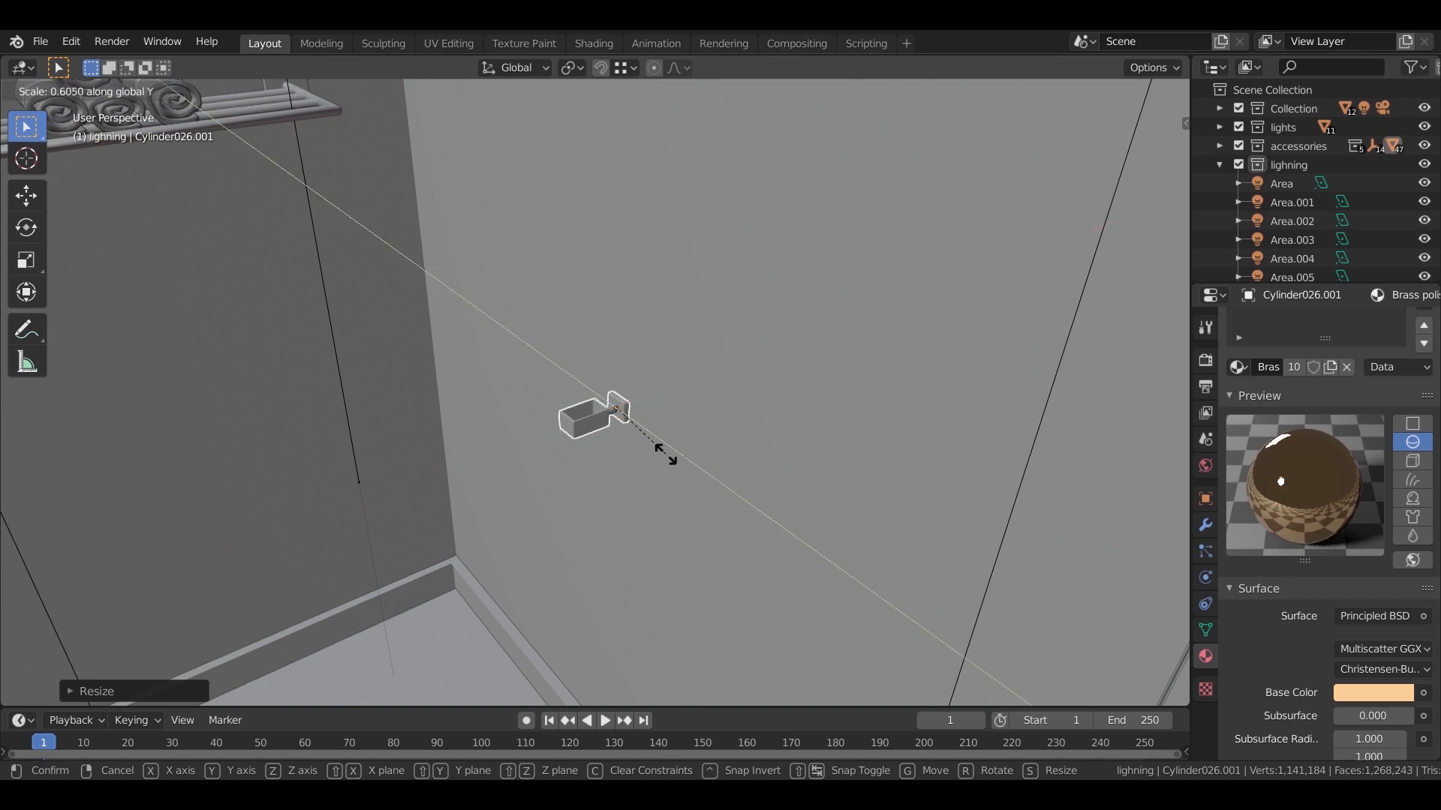
click(679, 461)
key(s)
key(shift+z)
click(654, 444)
key(s)
key(z)
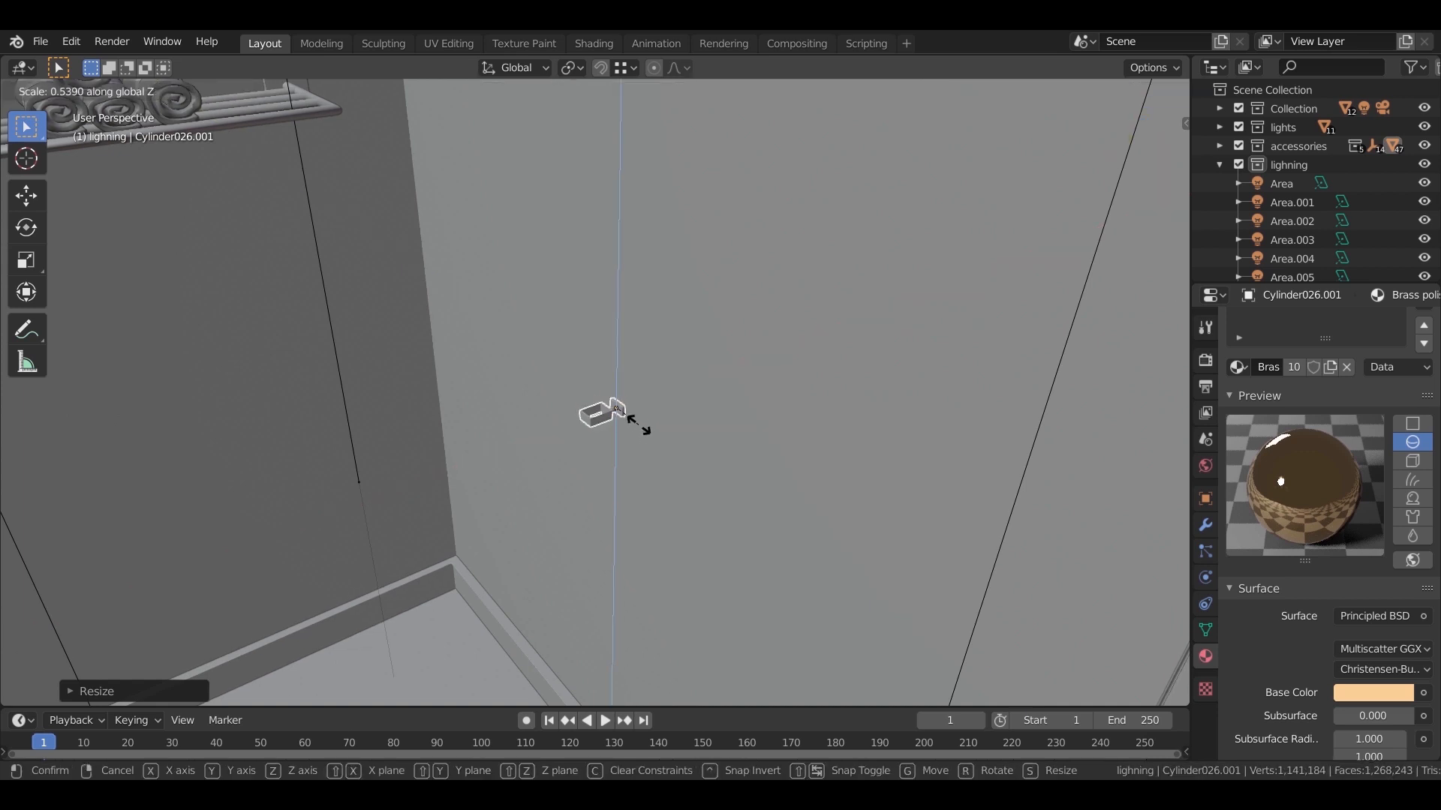
click(641, 457)
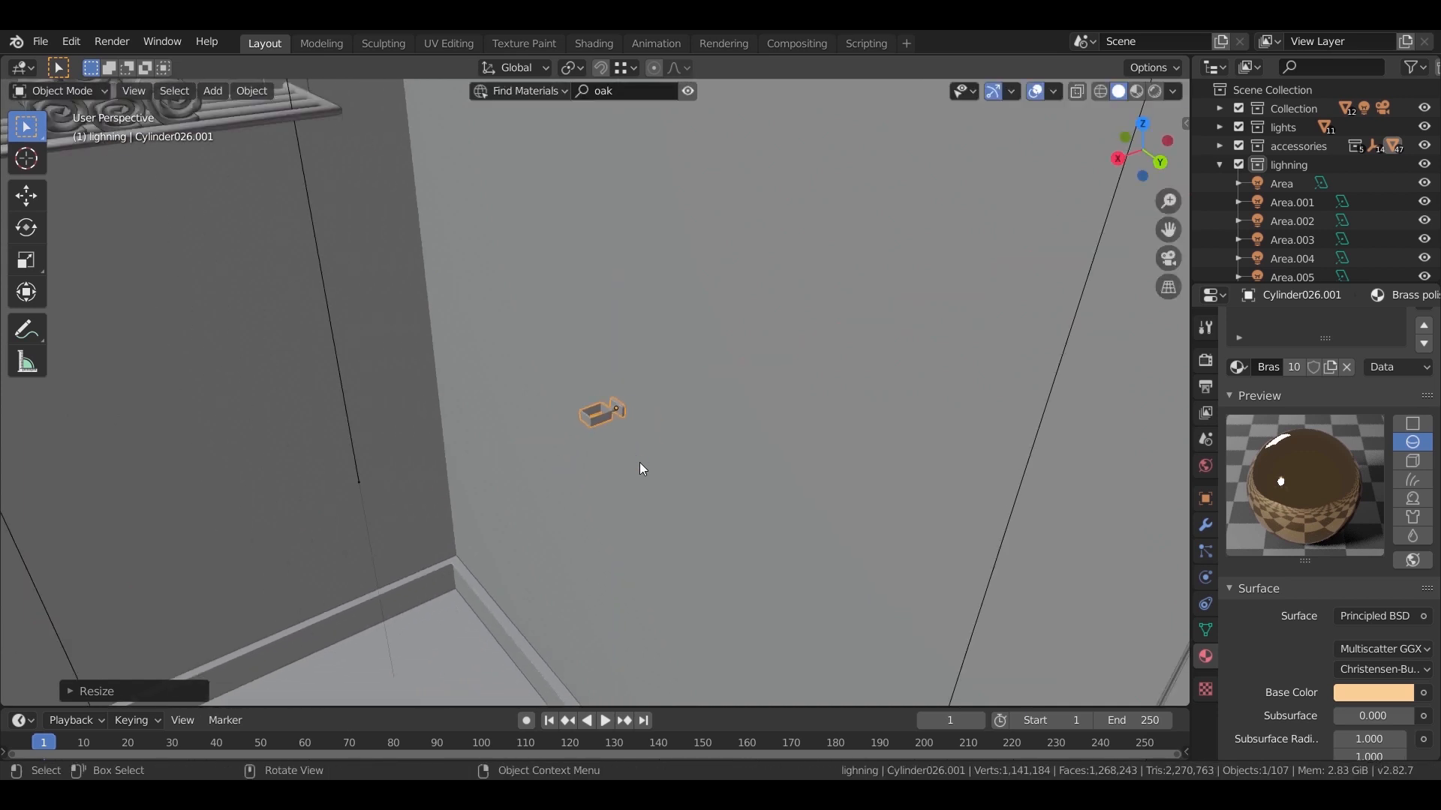
Move the small holder horizontally and along X so its mounting plate sits against the door-side wall.
key(g)
key(shift+z)
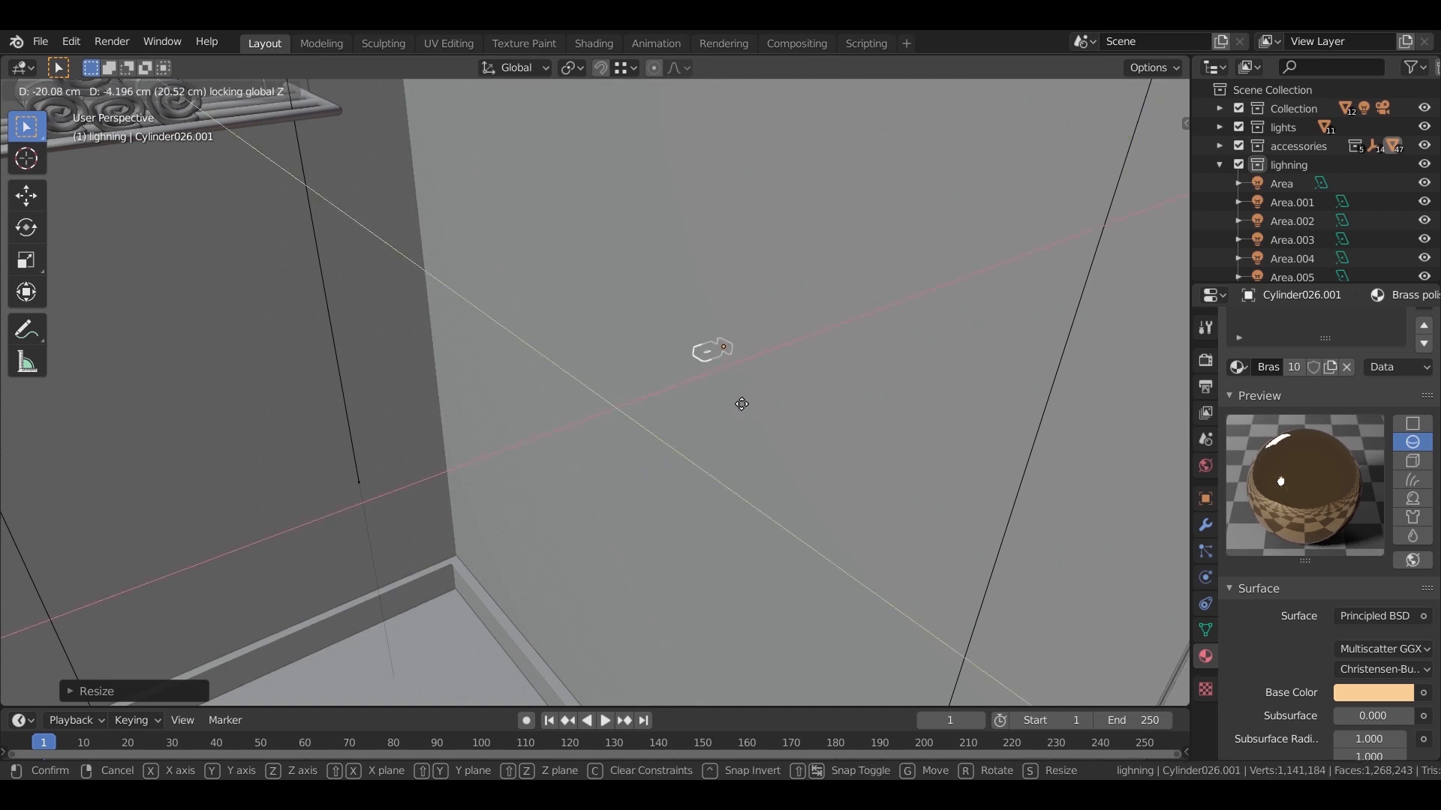
click(726, 412)
key(KP_Decimal)
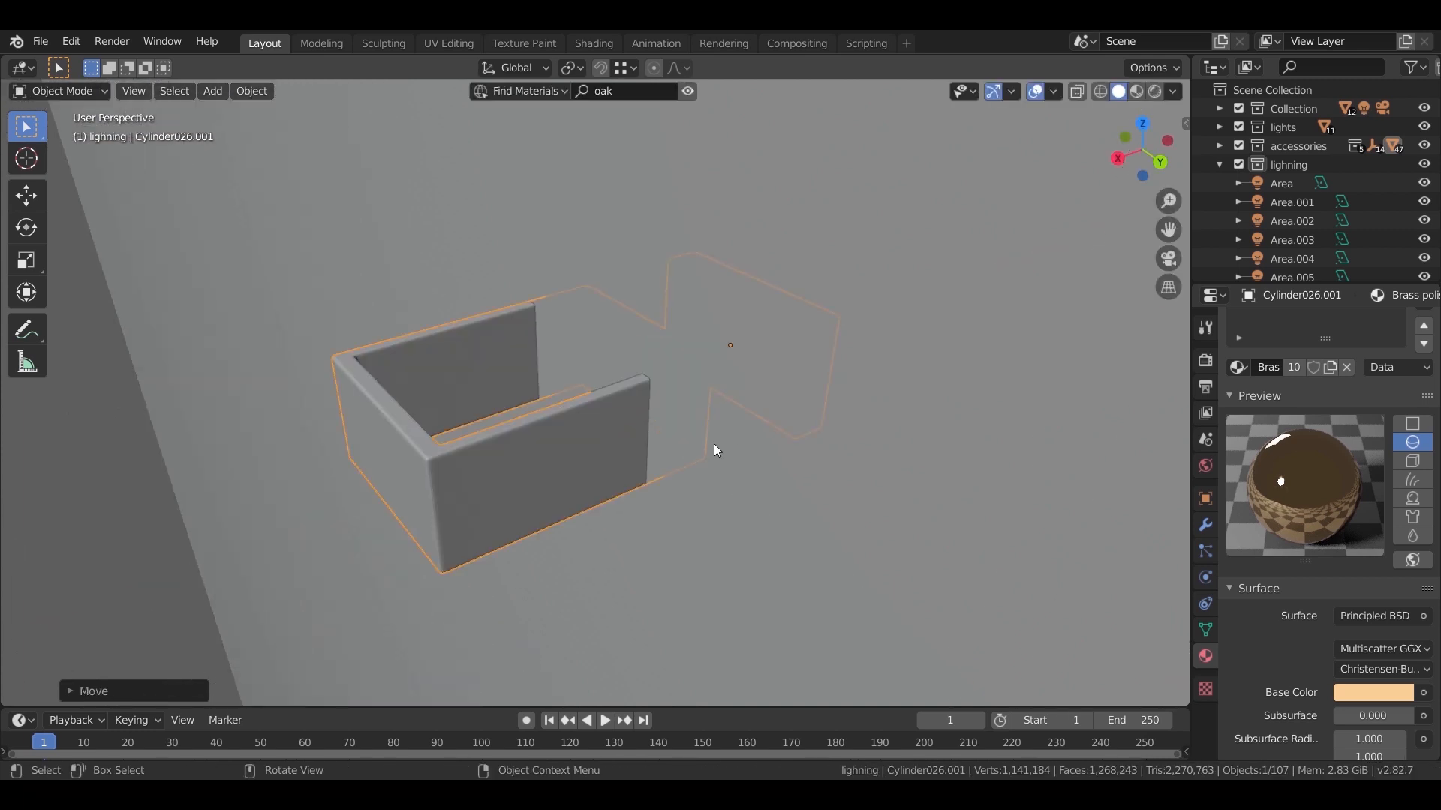
key(g)
key(x)
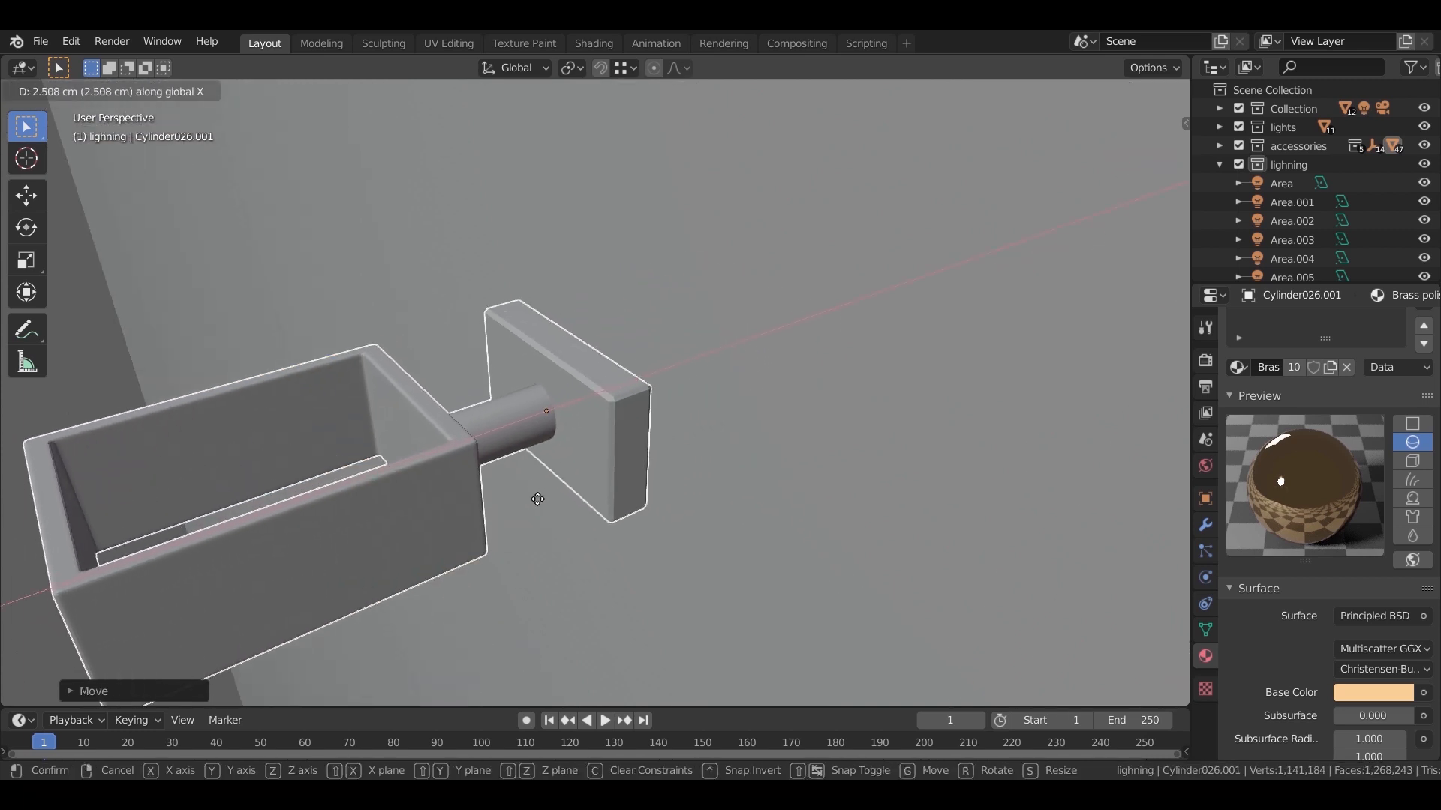
click(547, 497)
Raise the small brass holder along Z on the door-side wall.
scroll(601, 456, down, 15)
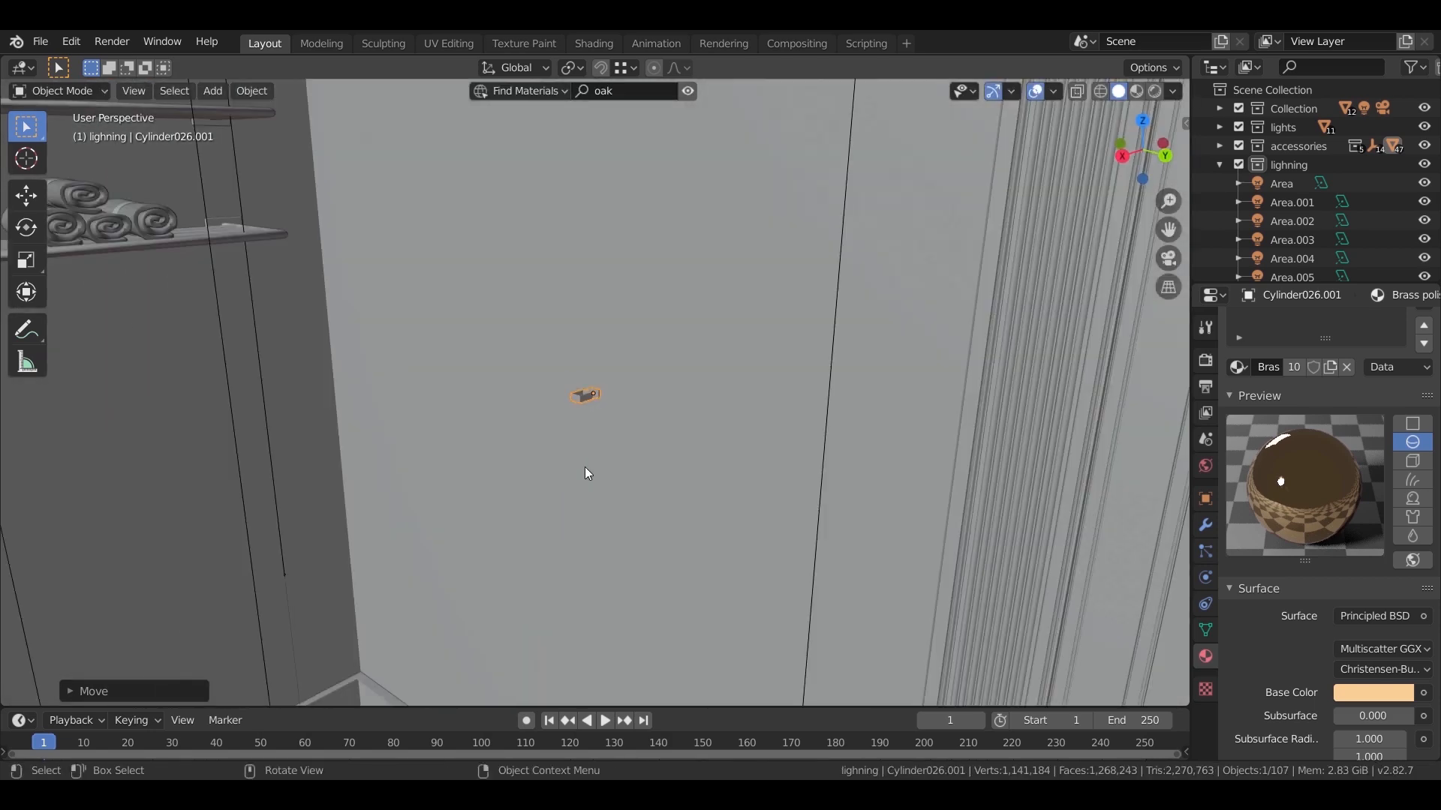
scroll(592, 471, down, 2)
key(g)
key(shift+z)
right_click(602, 448)
key(g)
key(z)
click(601, 257)
Rescale the raised holder uniformly and shift it along X to seat its mounting plate on the wall.
middle_drag(601, 258, 587, 306)
key(s)
click(605, 318)
key(g)
key(y)
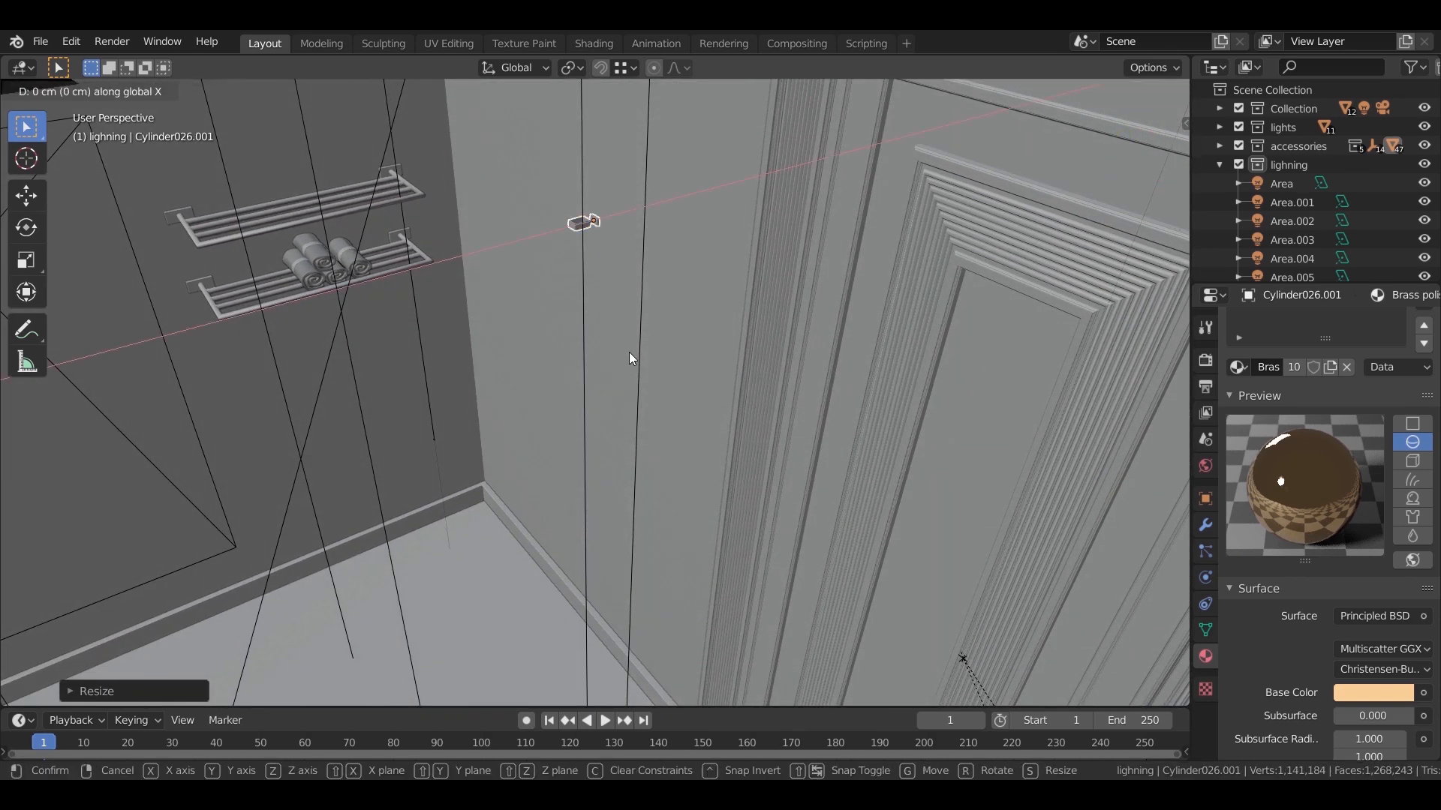
click(737, 453)
key(KP_Decimal)
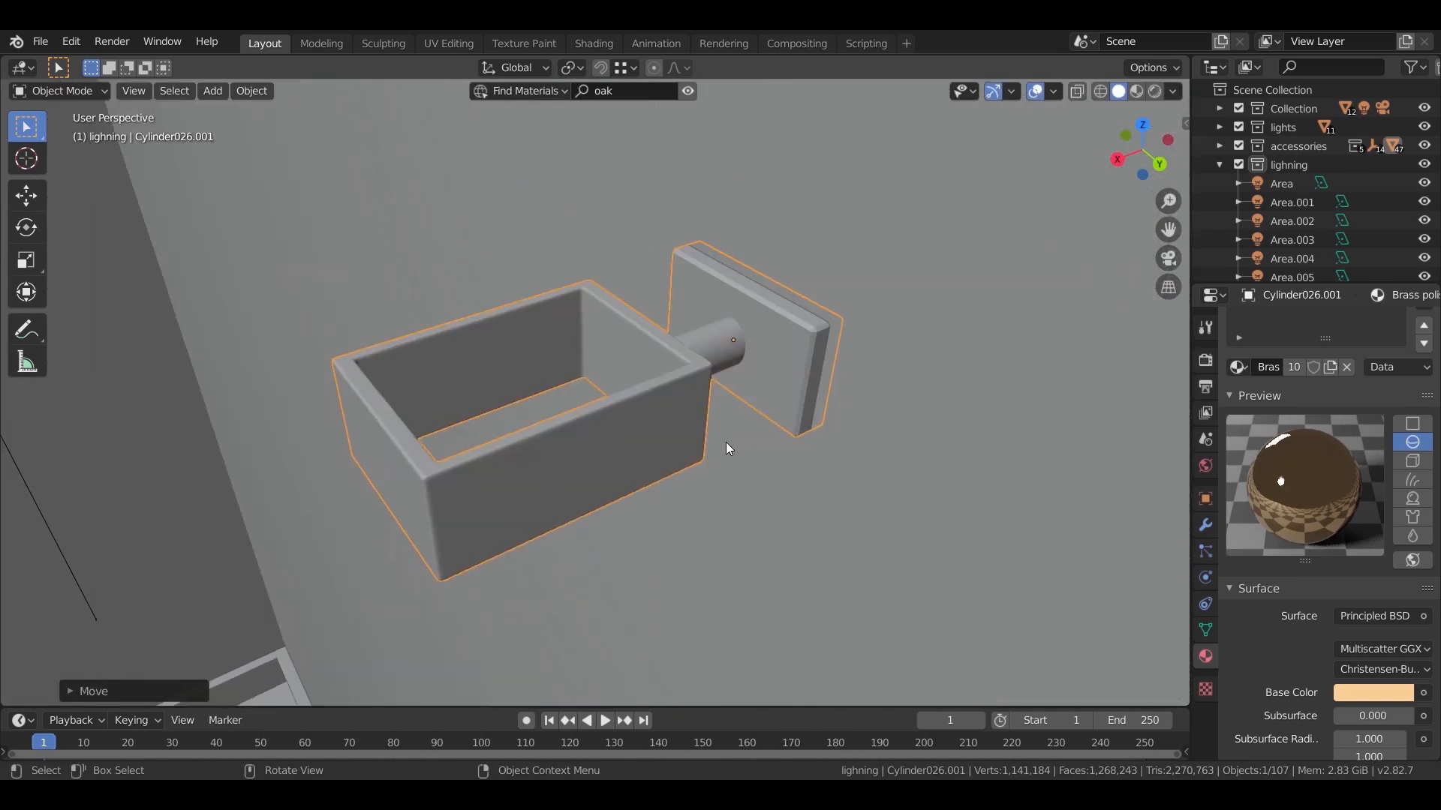
key(g)
key(y)
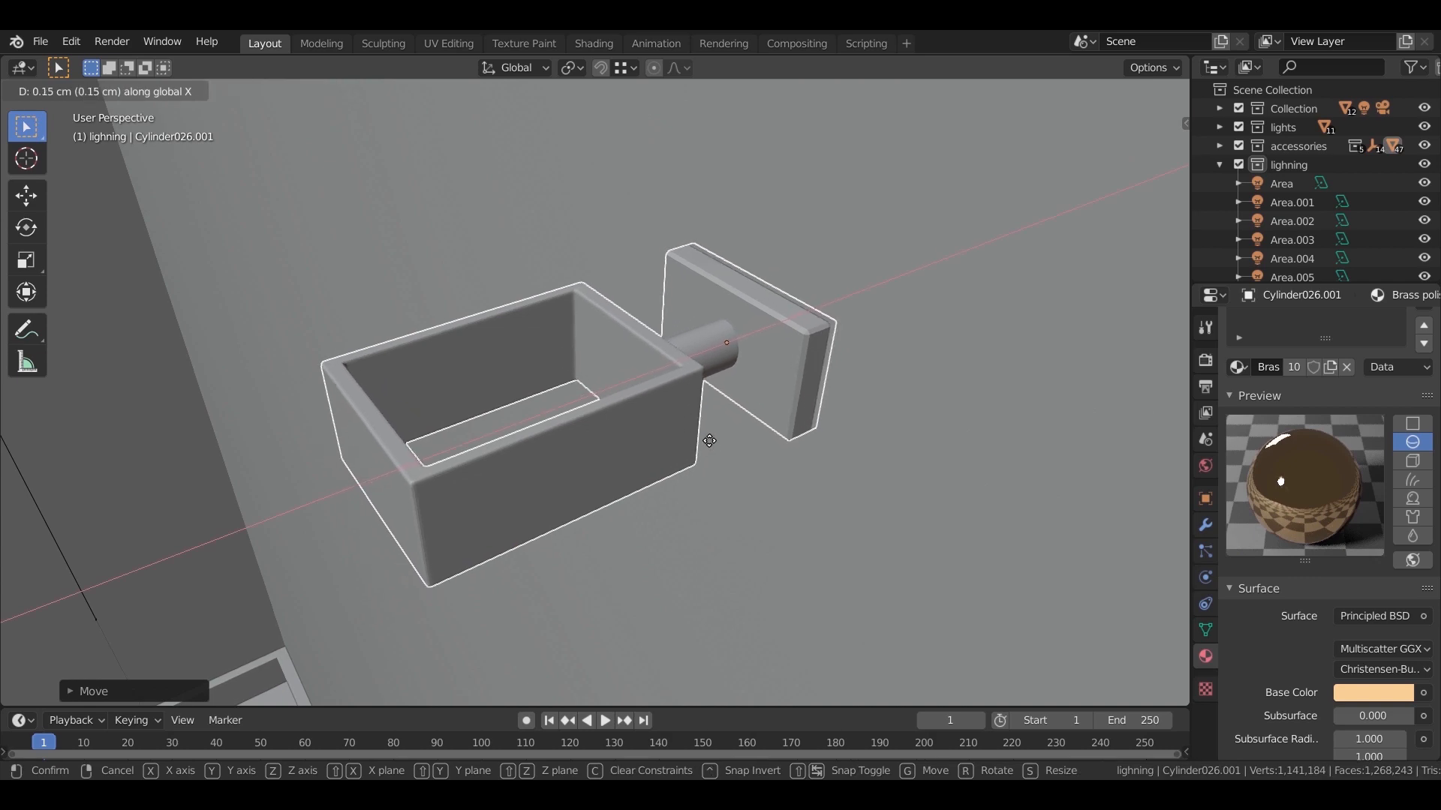
click(704, 447)
Raise the small holder further along Z and readjust its X position against the door-side wall.
scroll(622, 344, down, 10)
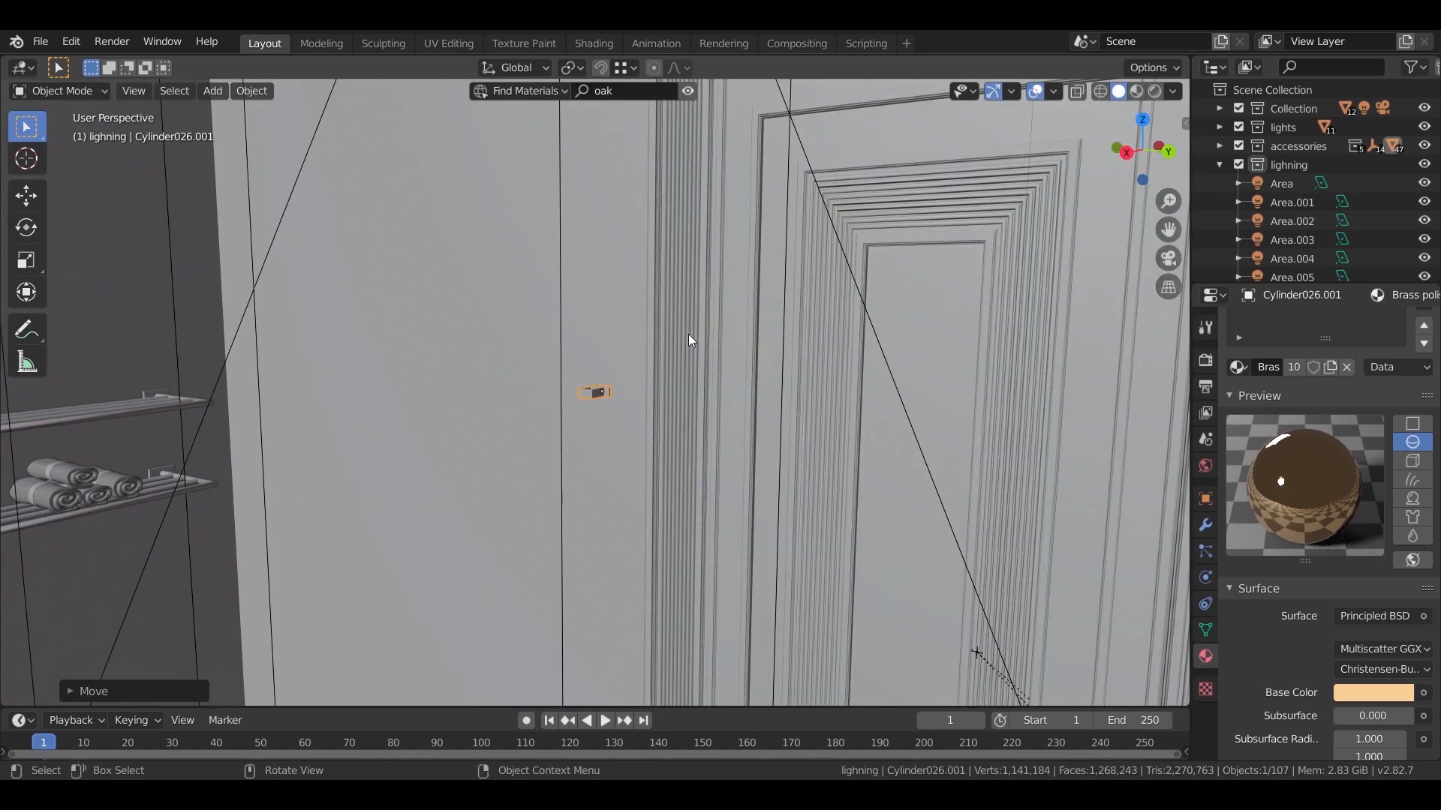
mouse_move(665, 388)
middle_down()
mouse_move(673, 450)
mouse_move(671, 362)
middle_up()
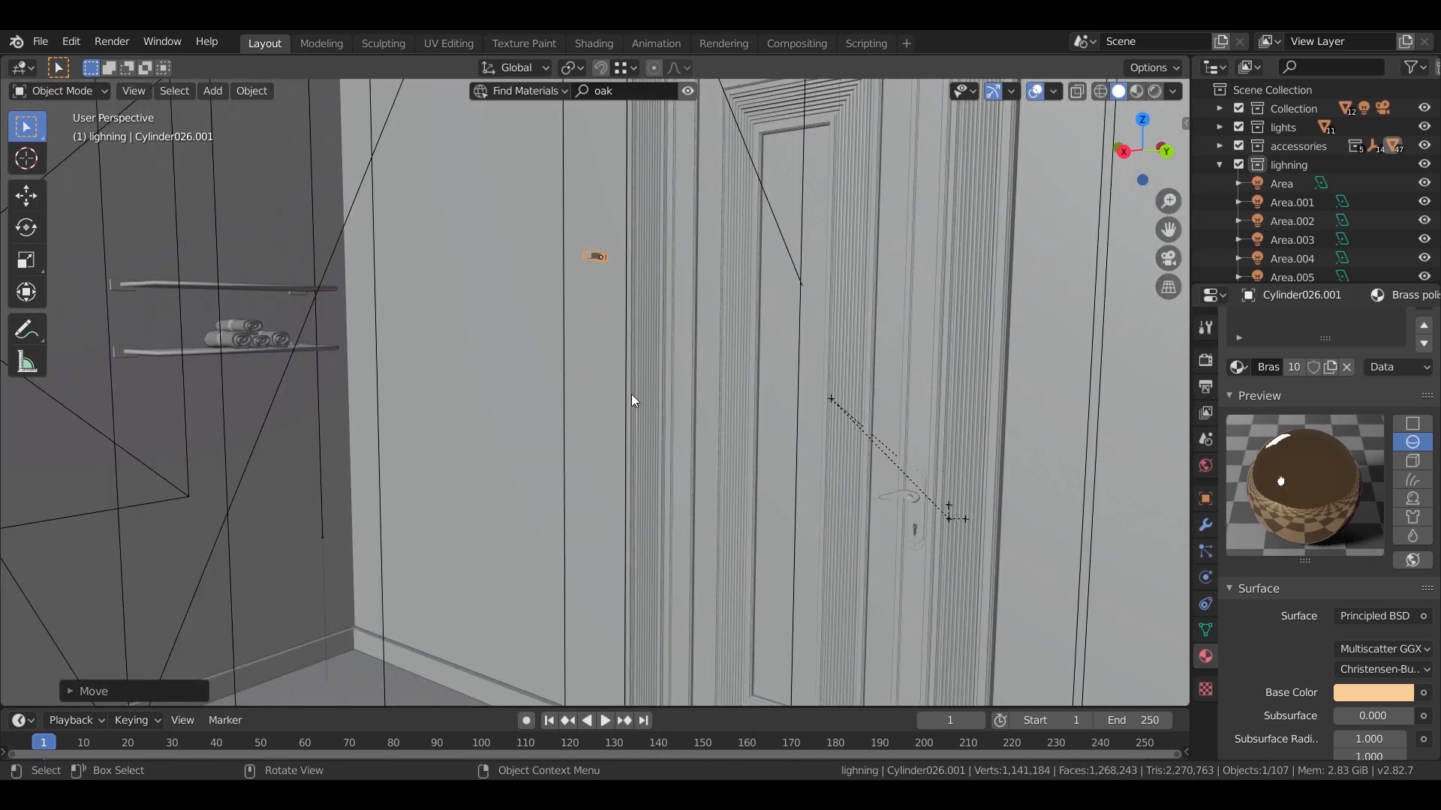
key(g)
key(z)
click(638, 359)
key(g)
key(x)
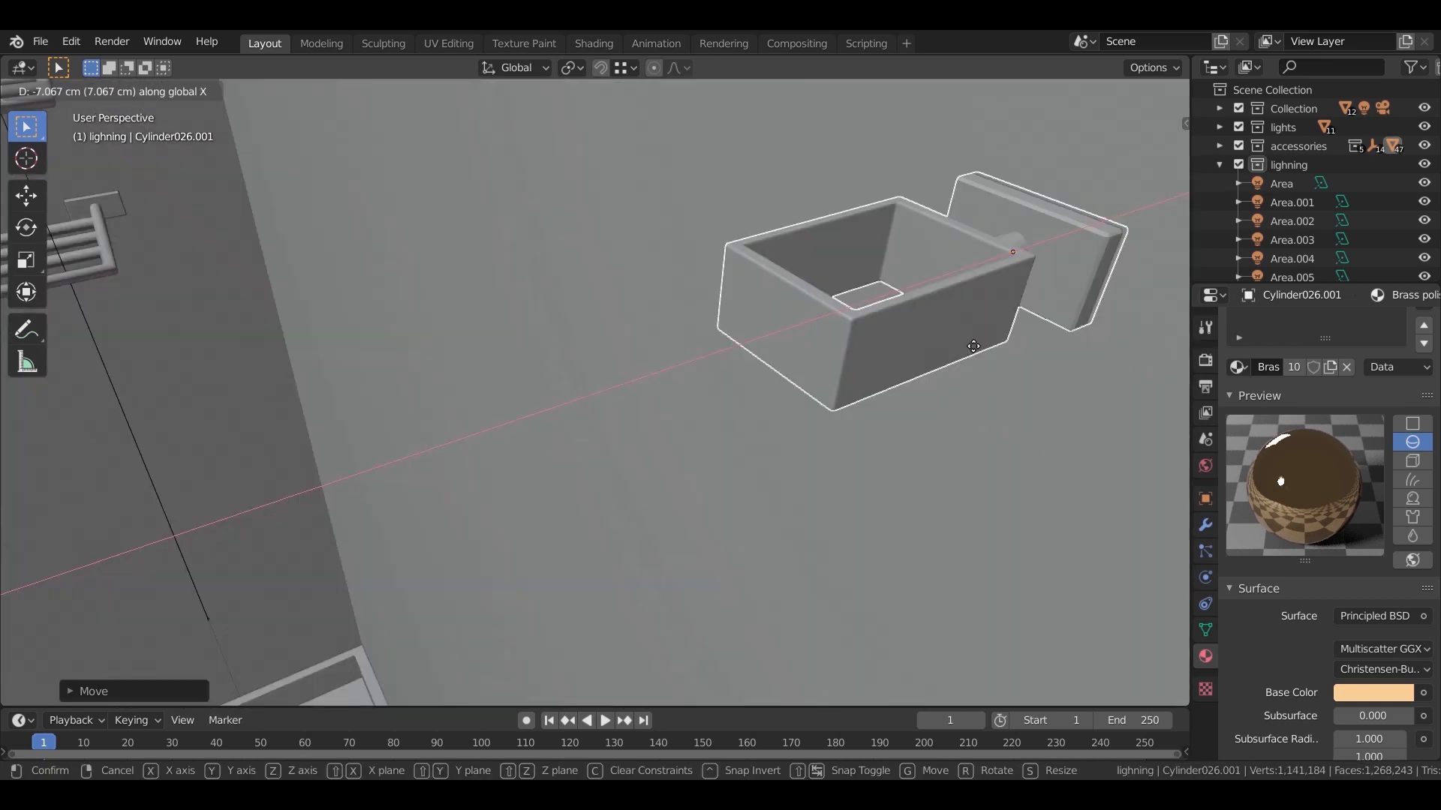
click(973, 346)
Duplicate the small holder and place the copy beside it along the door-side wall.
scroll(673, 372, down, 8)
middle_drag(632, 414, 668, 423)
key(shift+d)
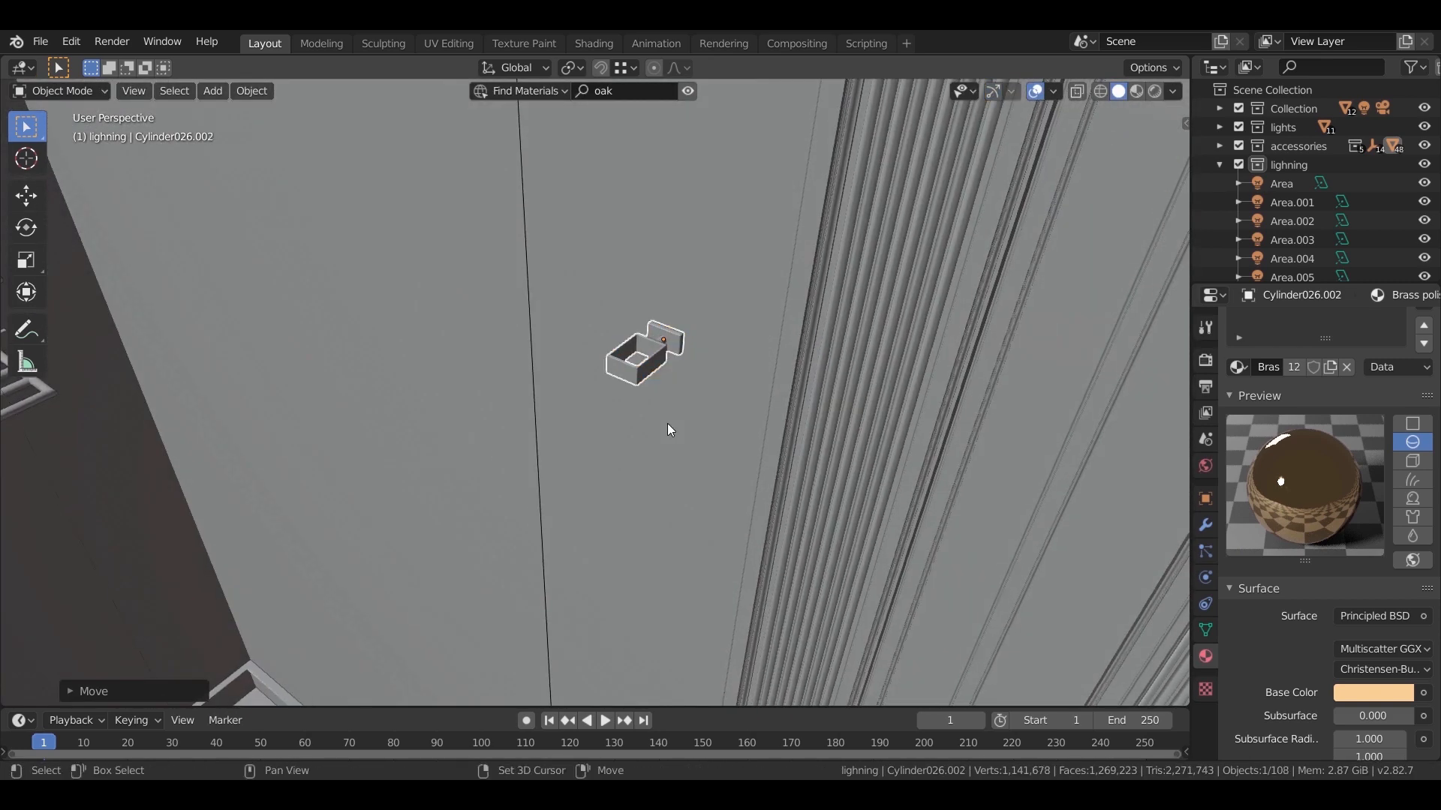
key(x)
click(542, 372)
middle_drag(542, 372, 552, 393)
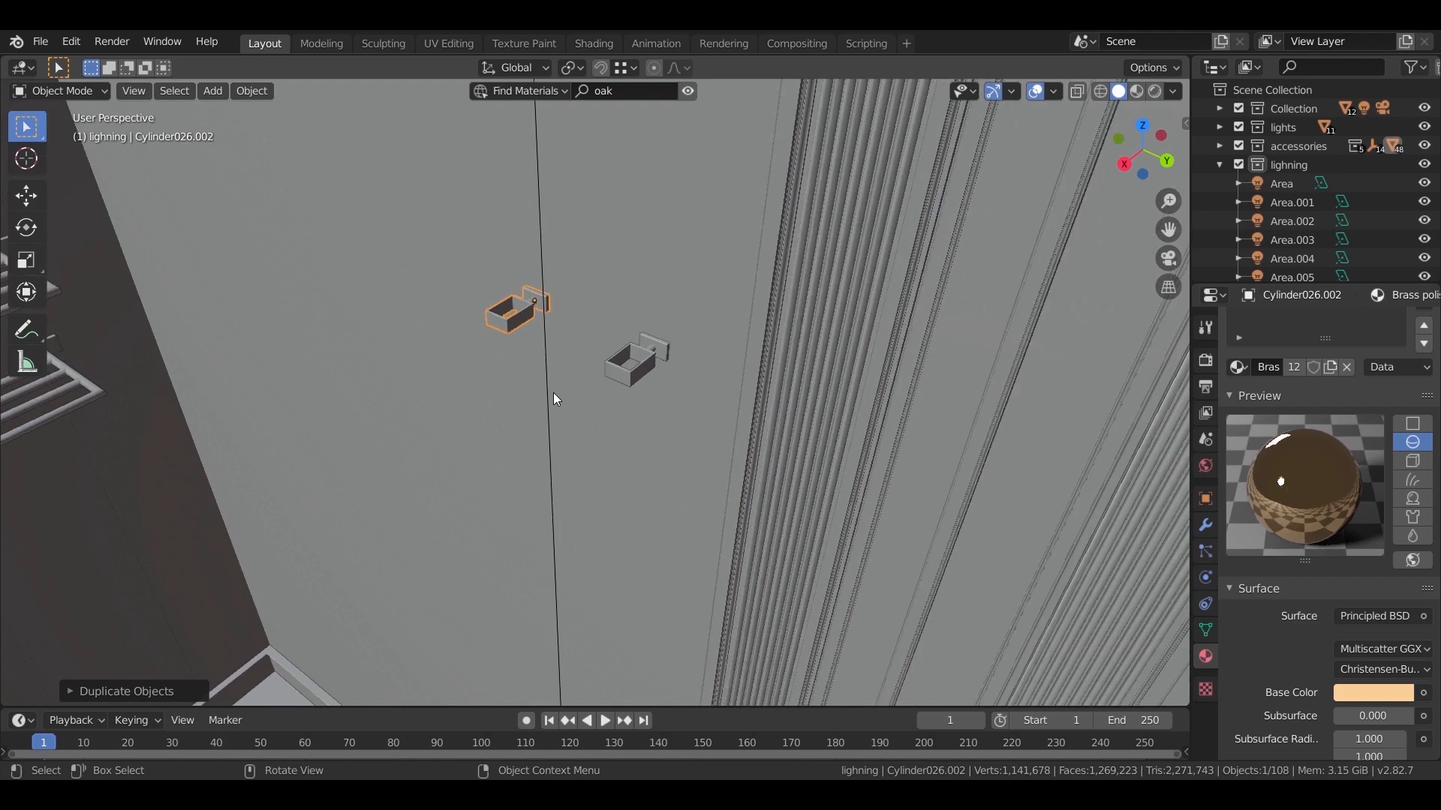
Repeat the duplication three times to continue the evenly spaced row of wall hooks.
scroll(552, 393, down, 3)
key(shift+r)
key(shift+r)
key(shift+r)
middle_drag(547, 411, 927, 297)
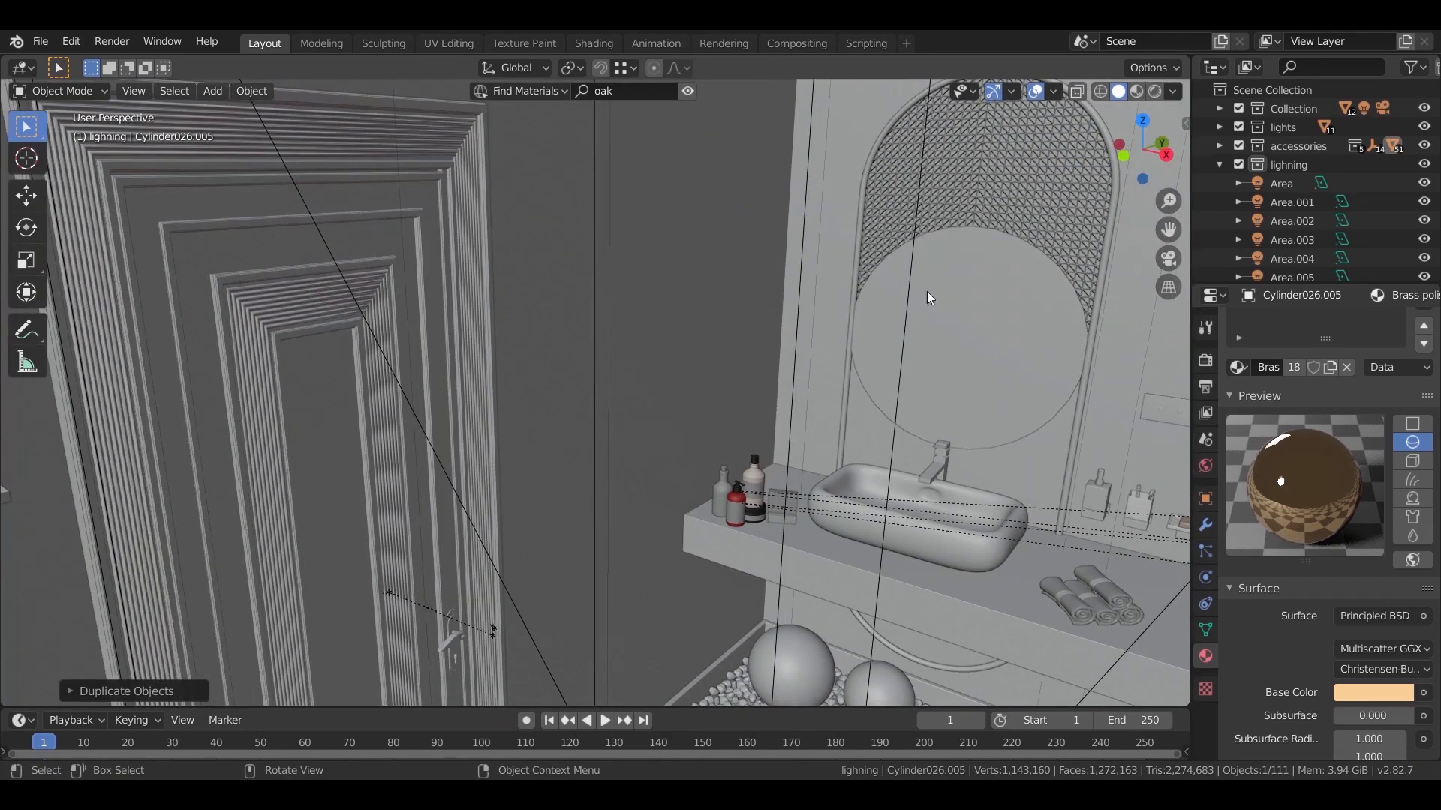
Preview the bathroom in rendered shading through the camera with overlays hidden, then return to solid shading with overlays on.
middle_drag(671, 520, 739, 494)
key(KP_0)
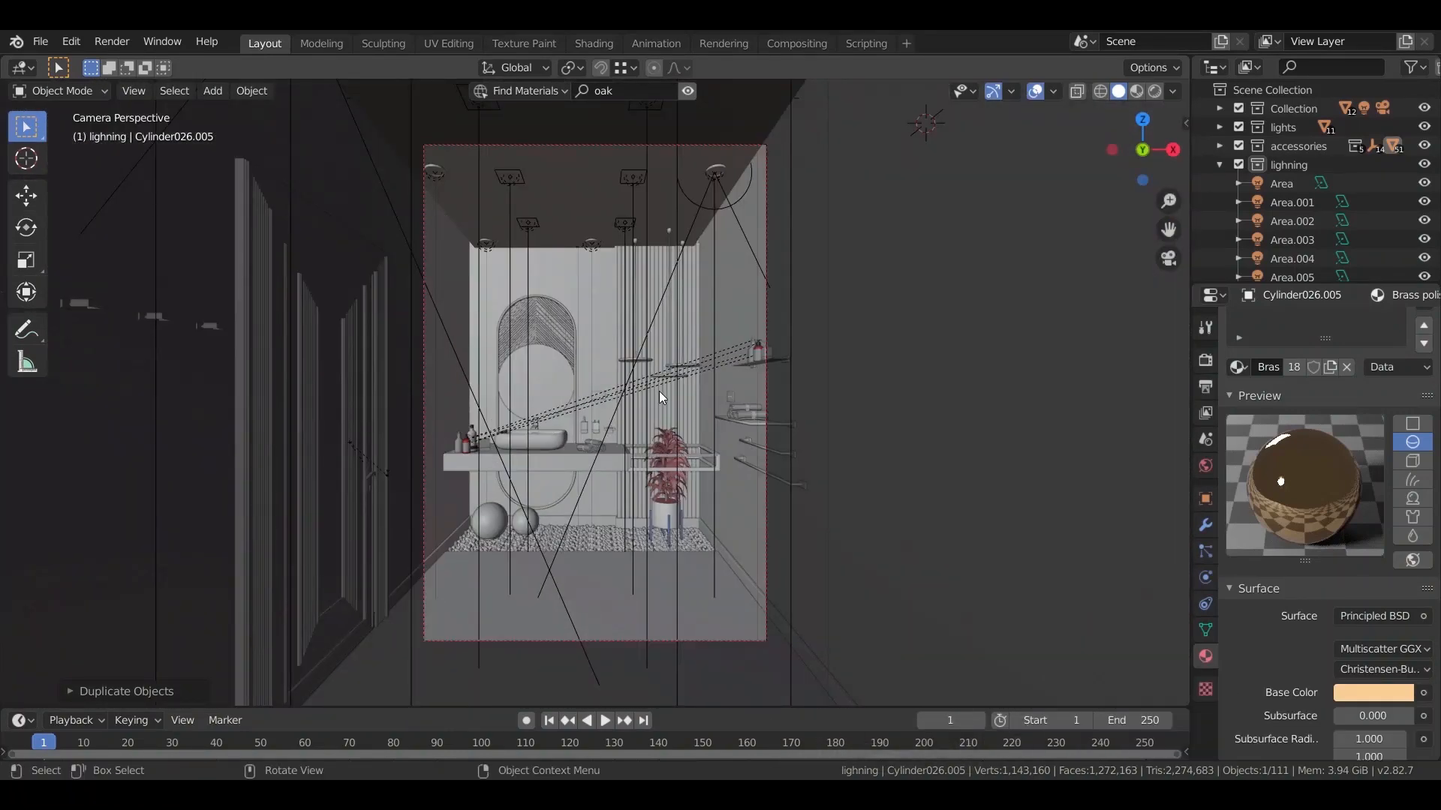
key(z)
click(664, 357)
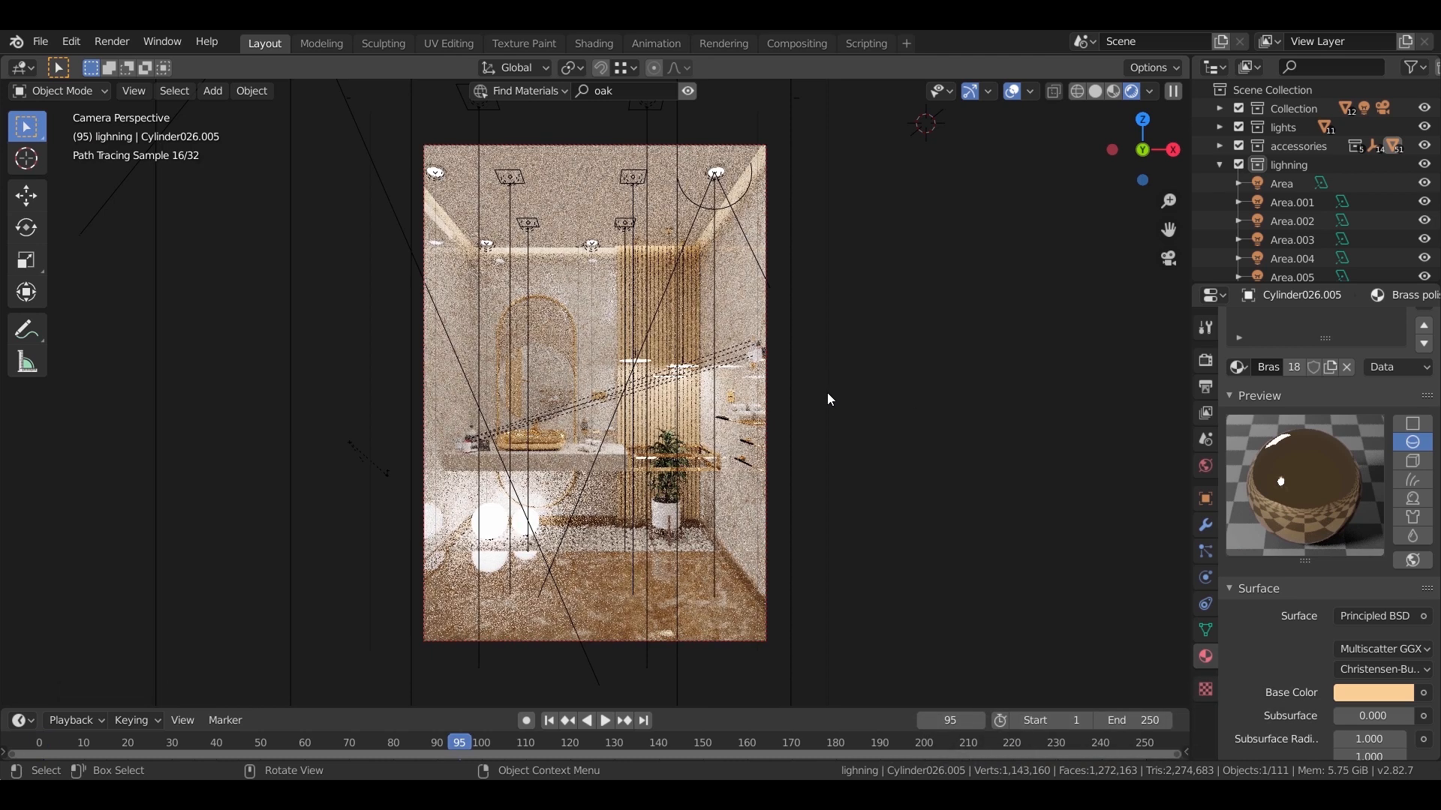
click(1013, 92)
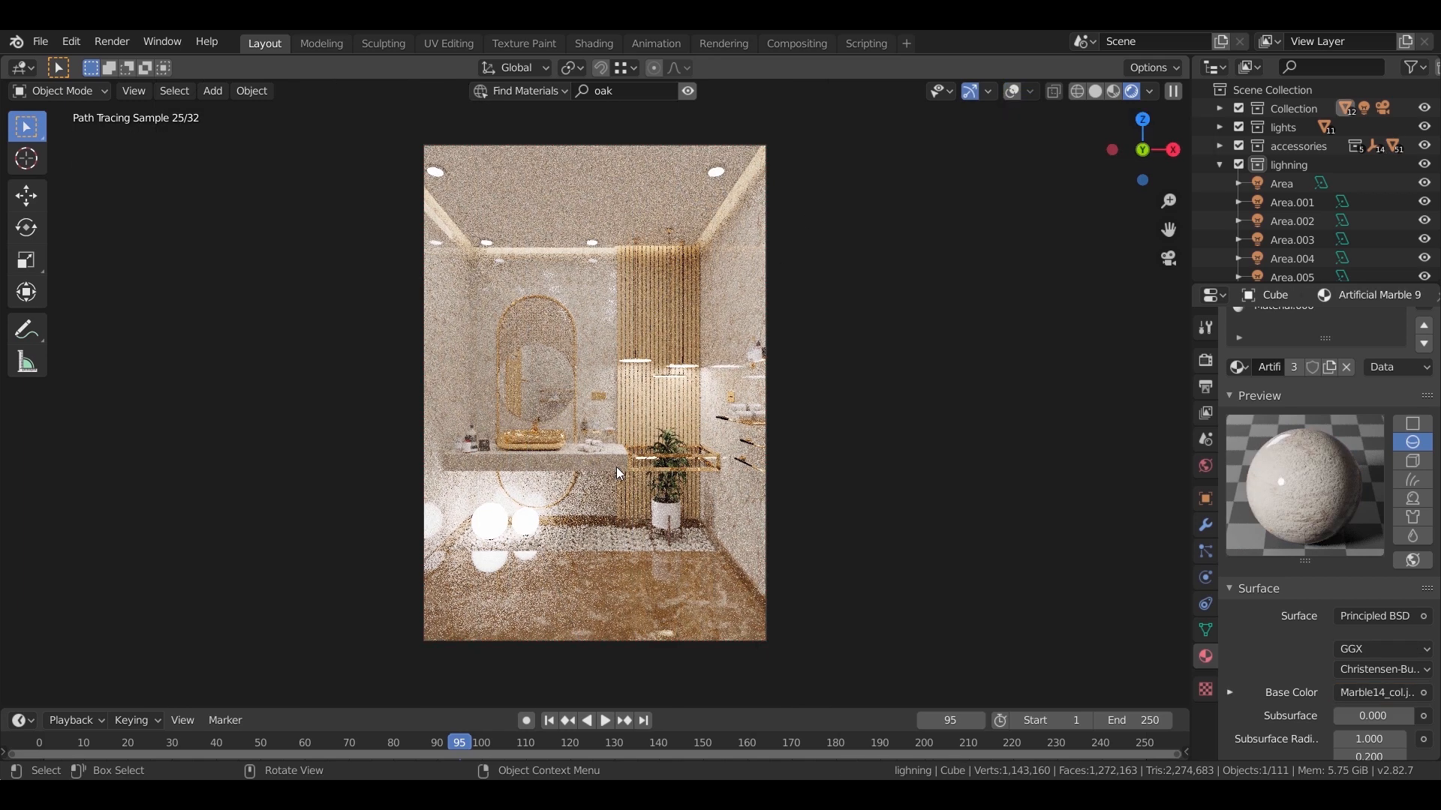
key(z)
click(657, 533)
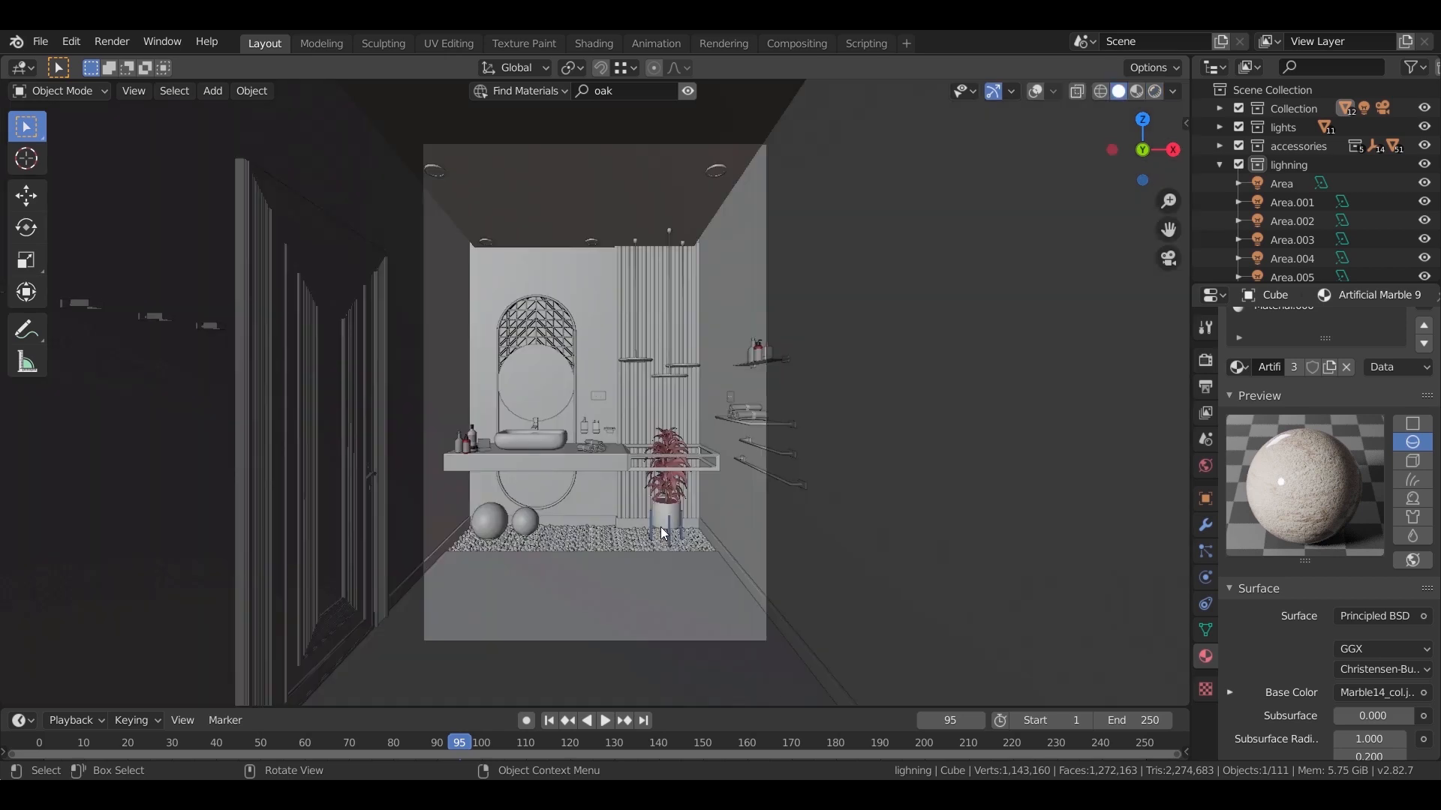
click(1035, 91)
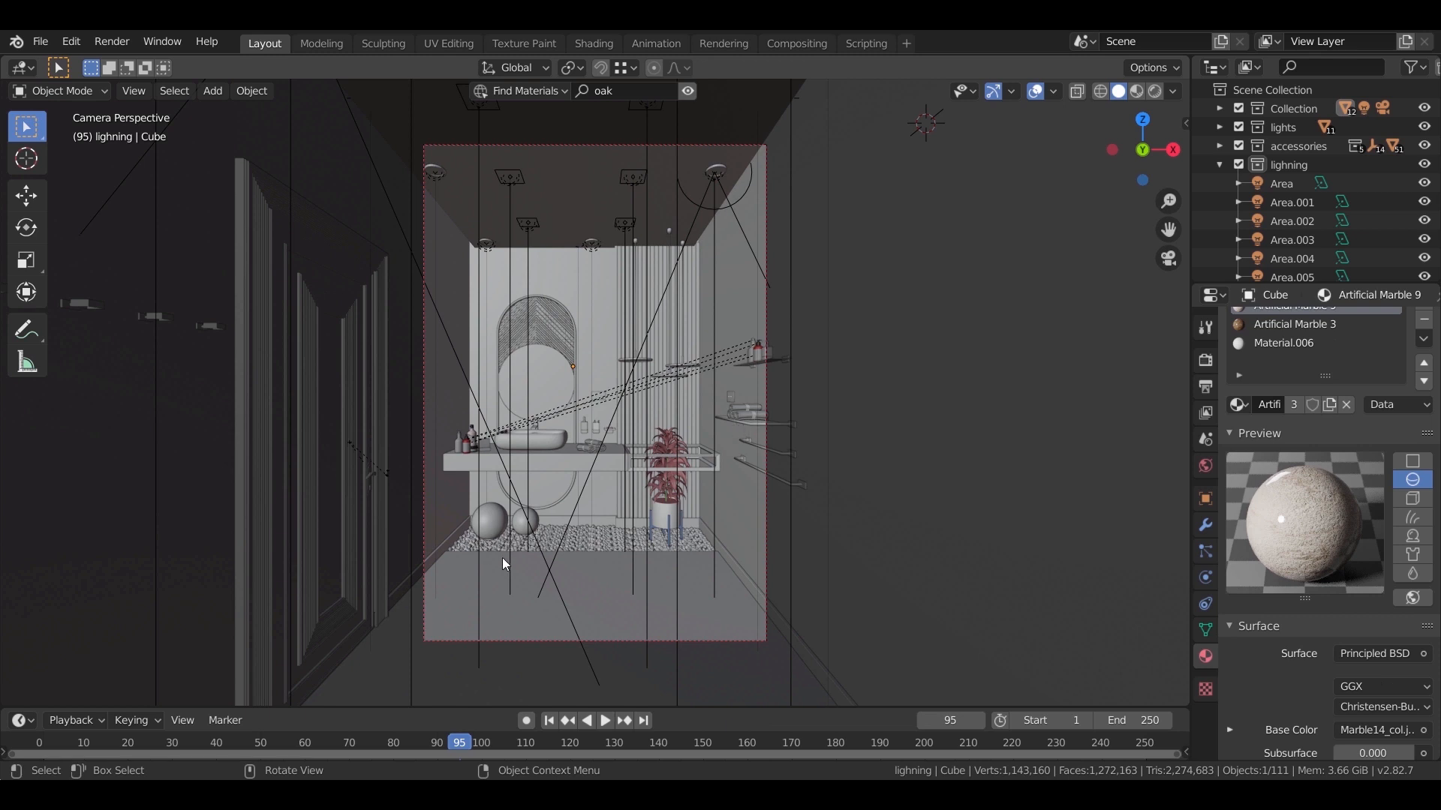
Set the emission strength of the floor spheres' light material to 20.
click(491, 528)
click(1372, 711)
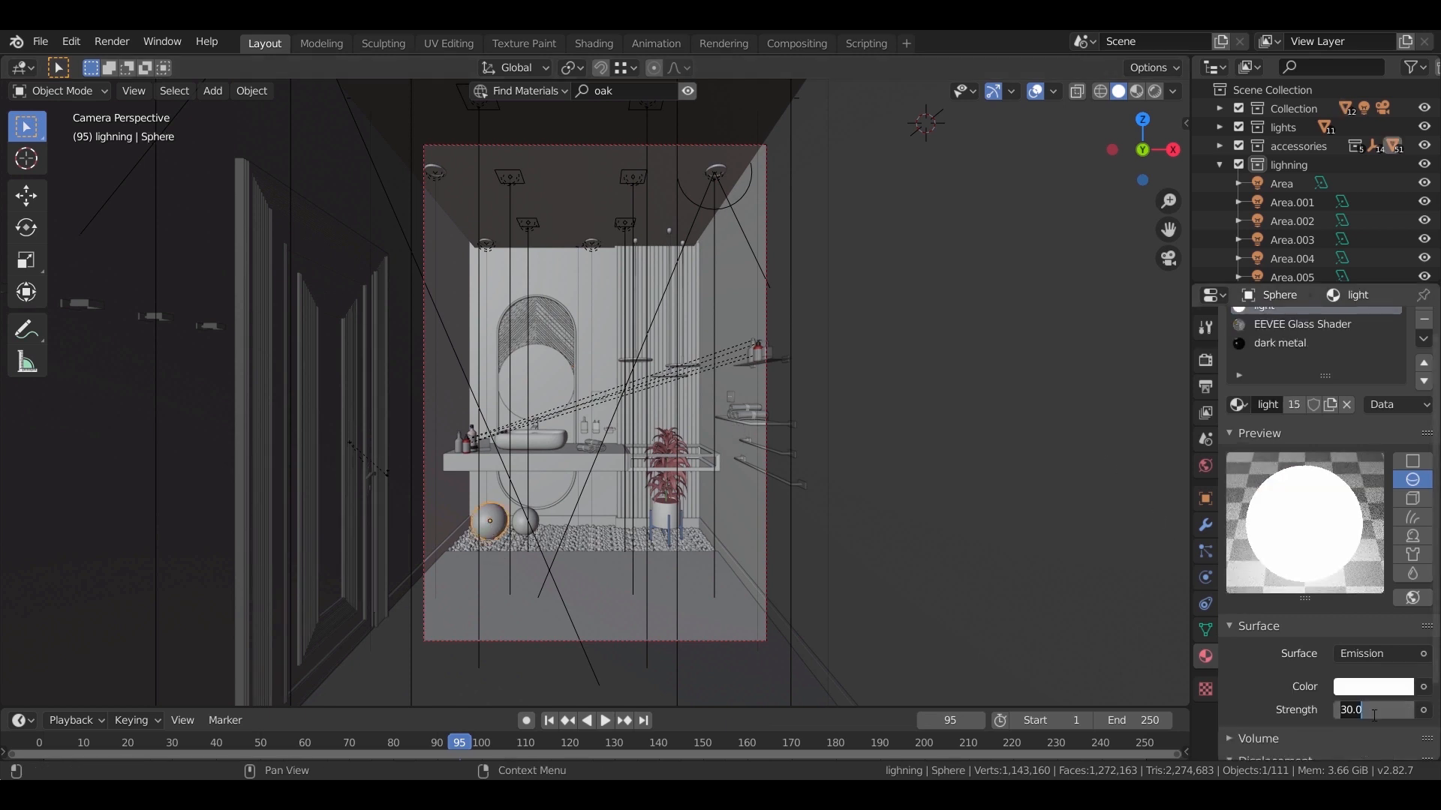
text(22)
key(Return)
click(1374, 713)
text(20)
key(Return)
click(522, 527)
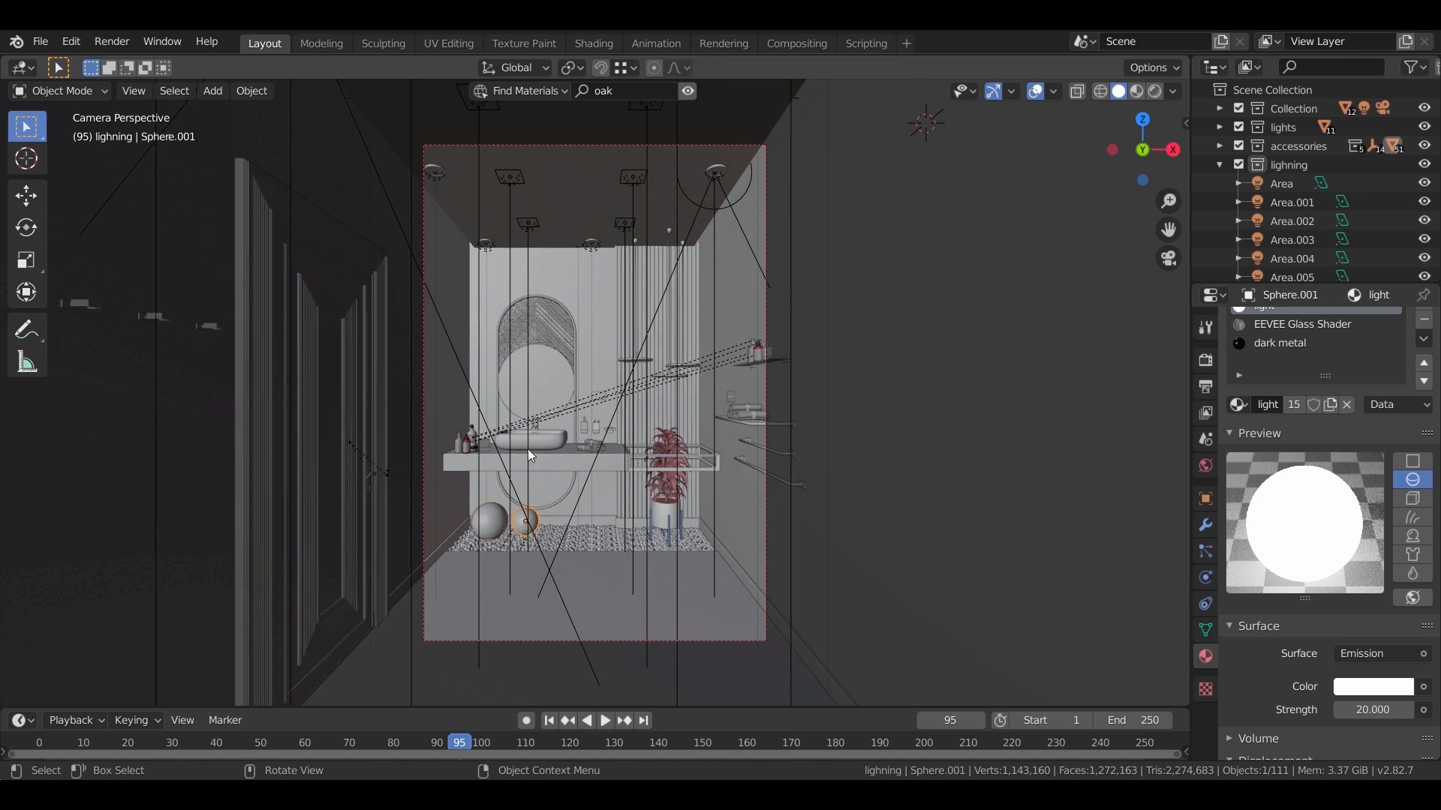
Set the Cycles render samples to 1200 and turn off hair rendering.
click(1206, 362)
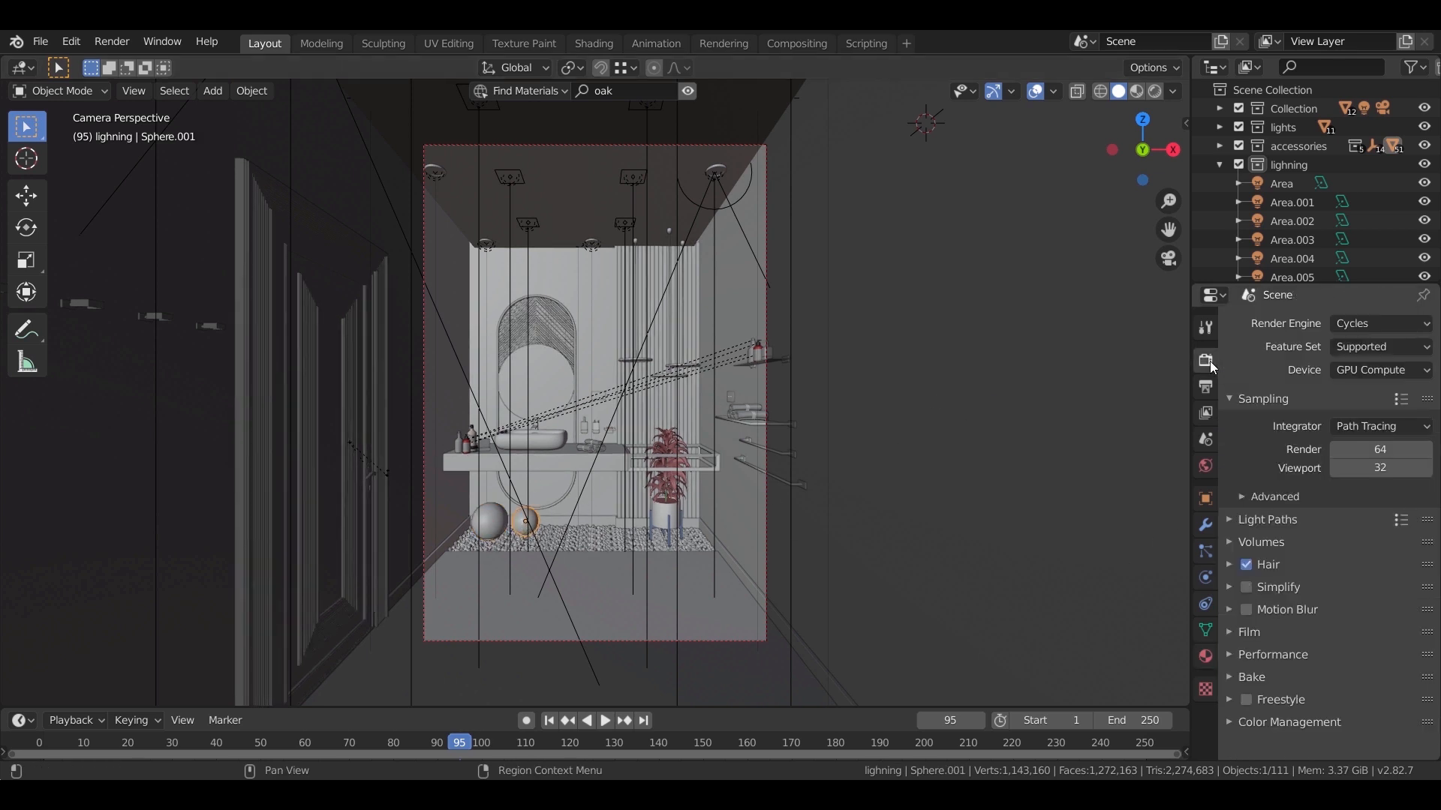
click(1343, 449)
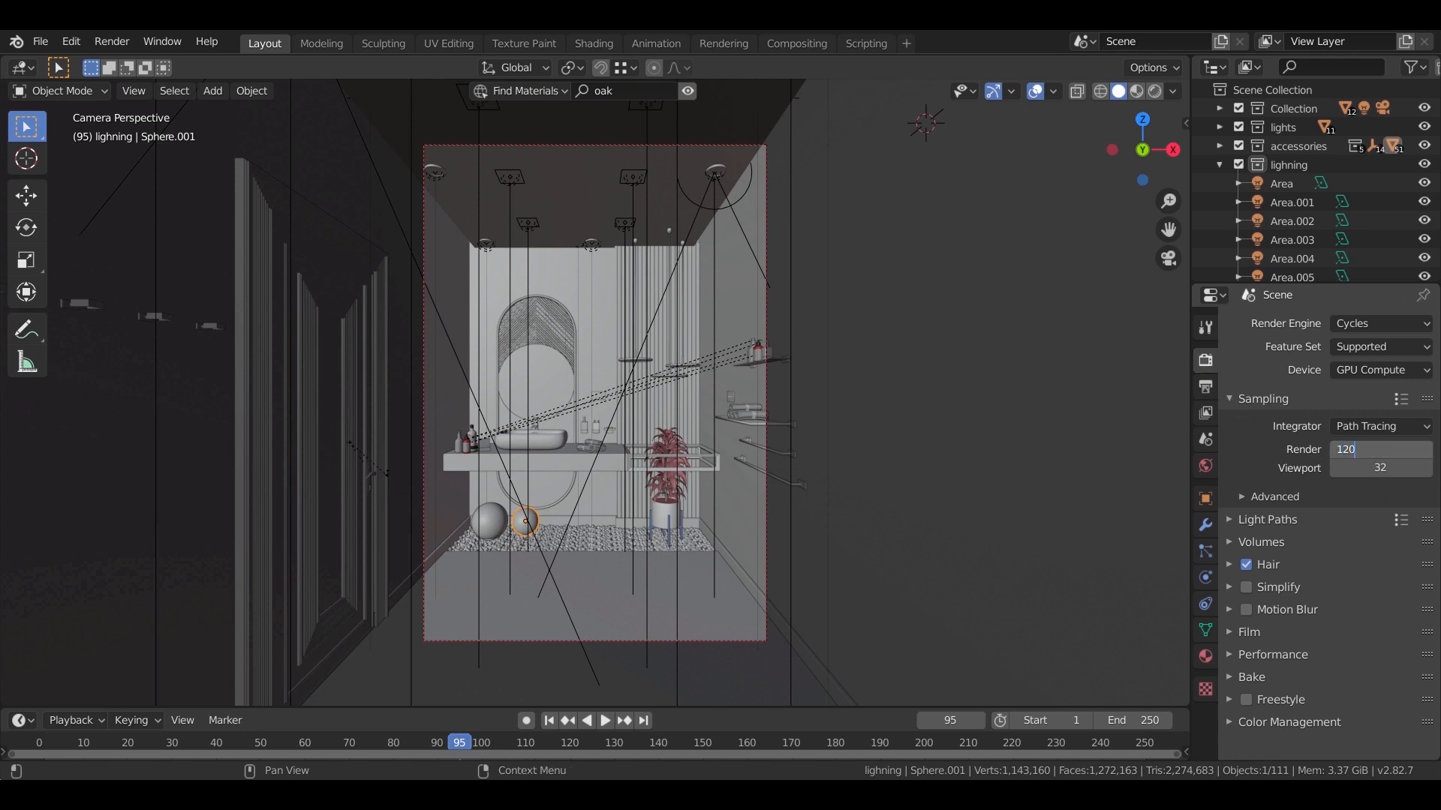
key(Return)
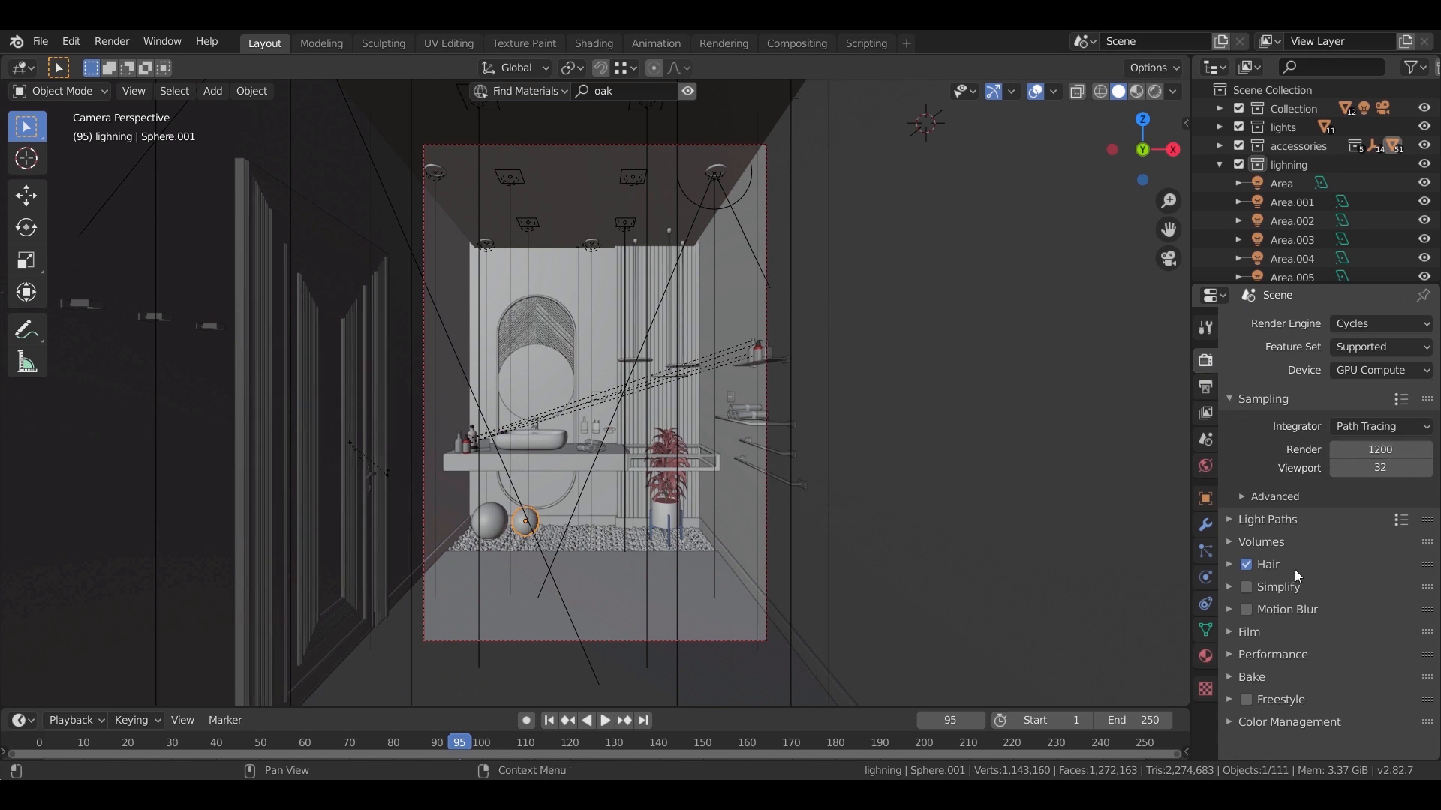
click(1250, 566)
Set the maximum diffuse and glossy light bounces to 8 each.
click(1256, 495)
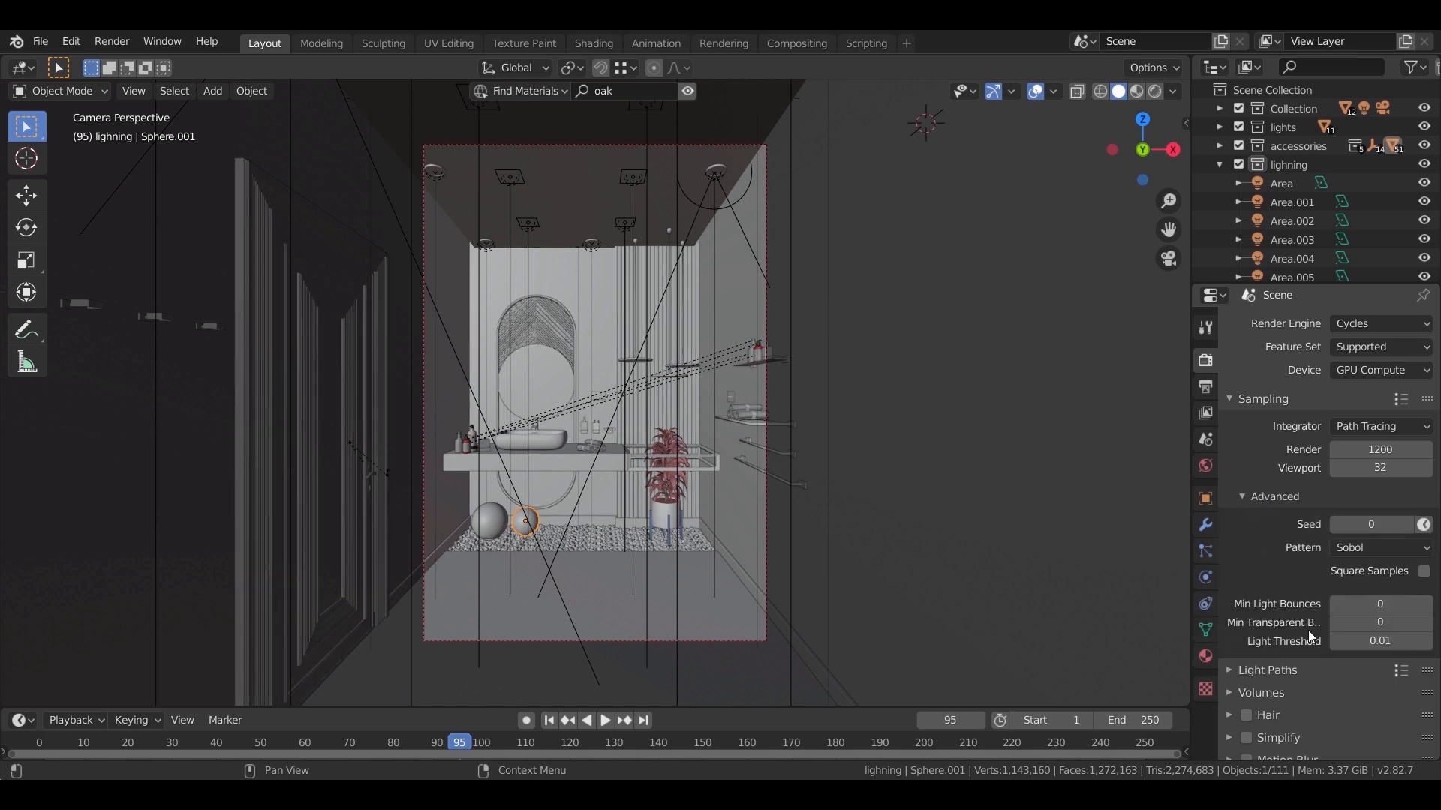
scroll(1282, 594, down, 2)
click(1263, 609)
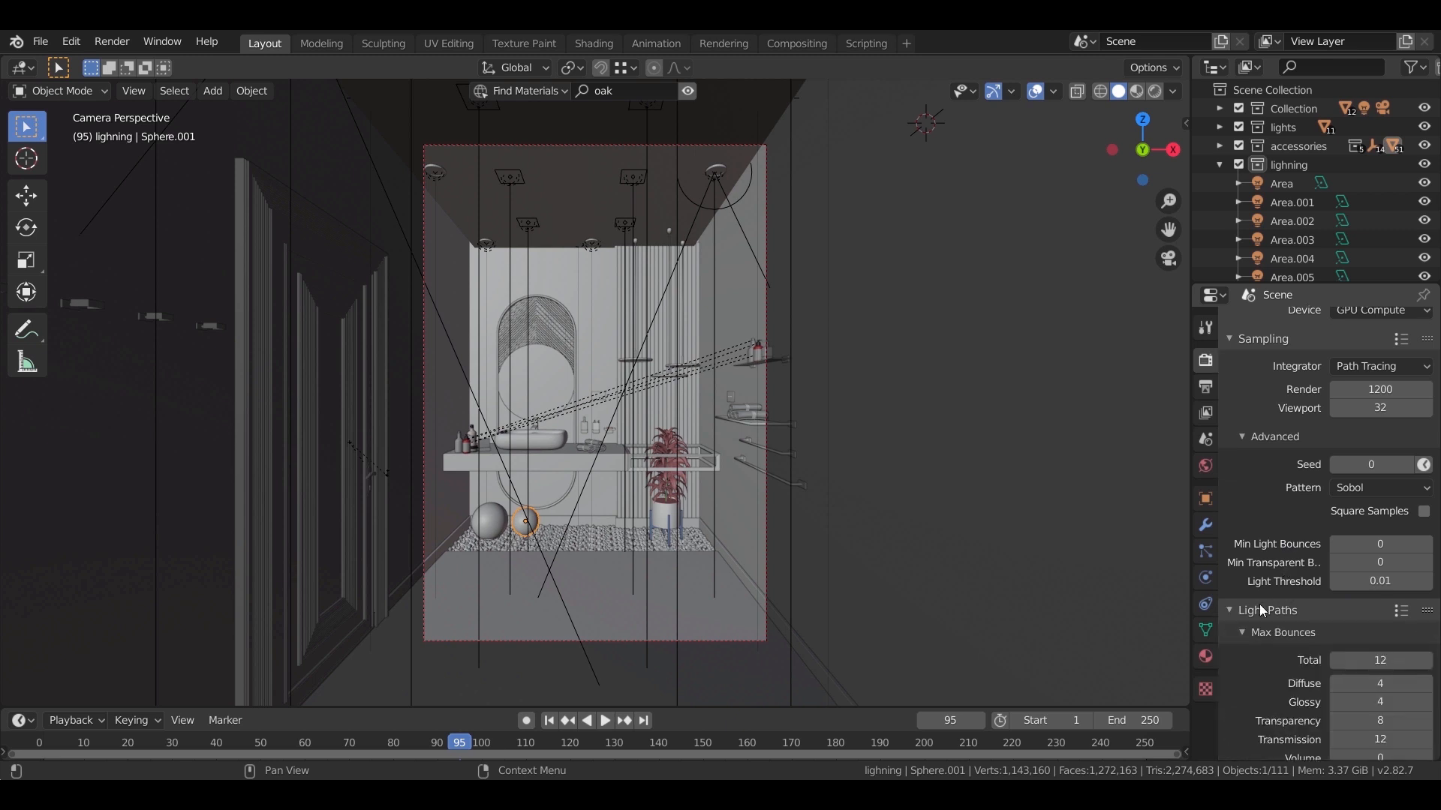
scroll(1261, 605, down, 3)
click(1351, 594)
text(8)
click(1390, 614)
text(8)
key(Return)
Review the render performance tile settings and find the Auto Tile Size add-on in the preferences by searching for "auto".
scroll(1249, 591, down, 7)
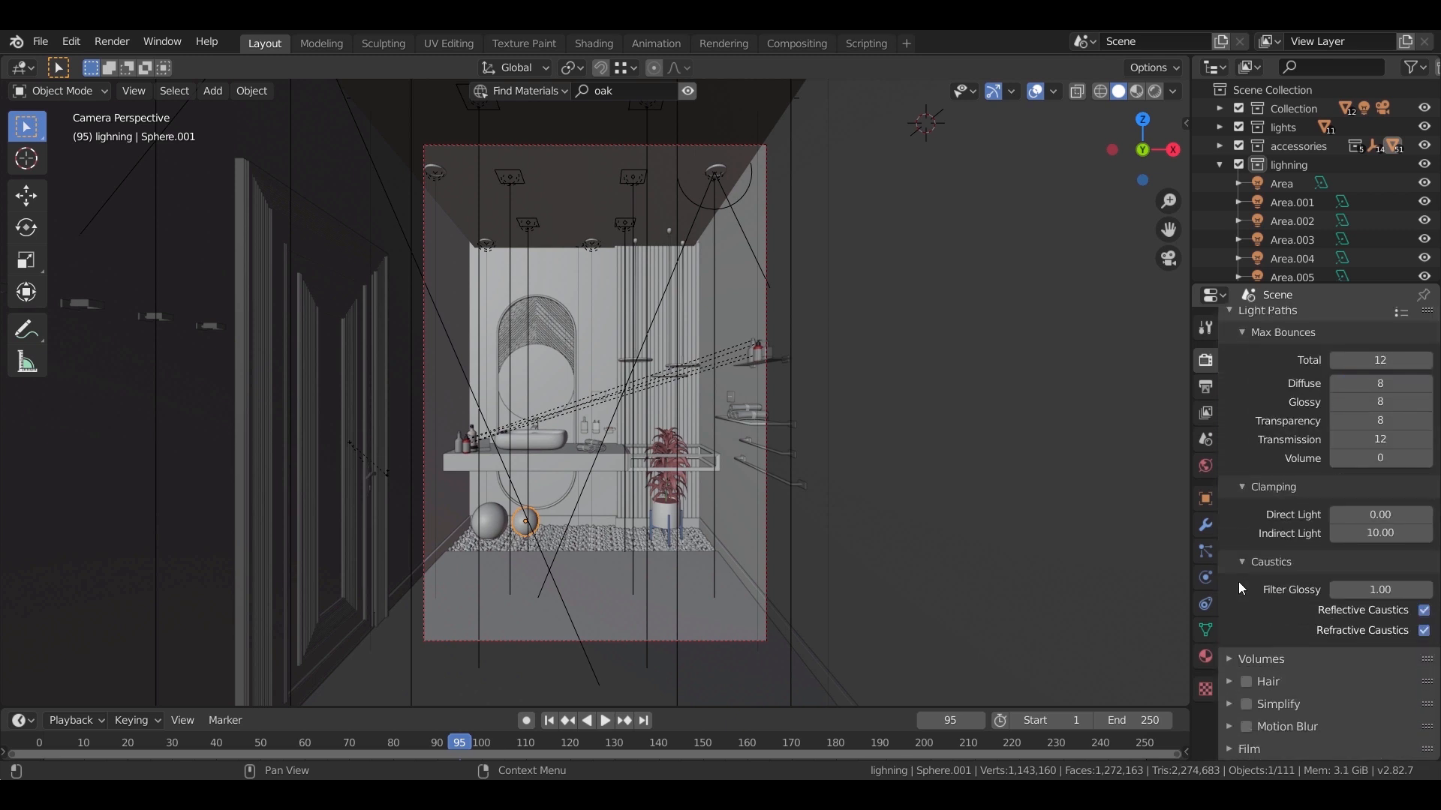
scroll(1250, 587, down, 2)
scroll(1328, 649, down, 1)
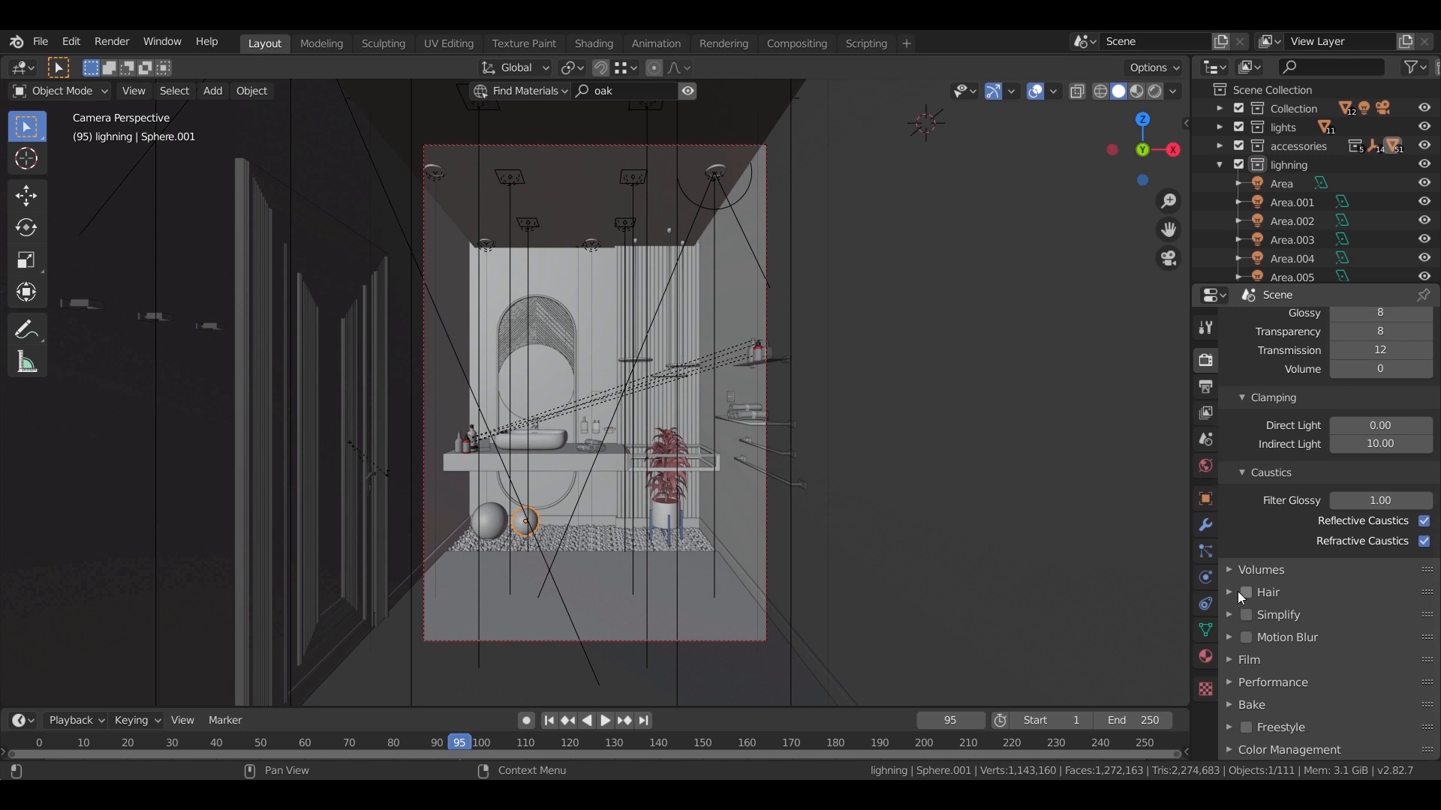
click(1236, 680)
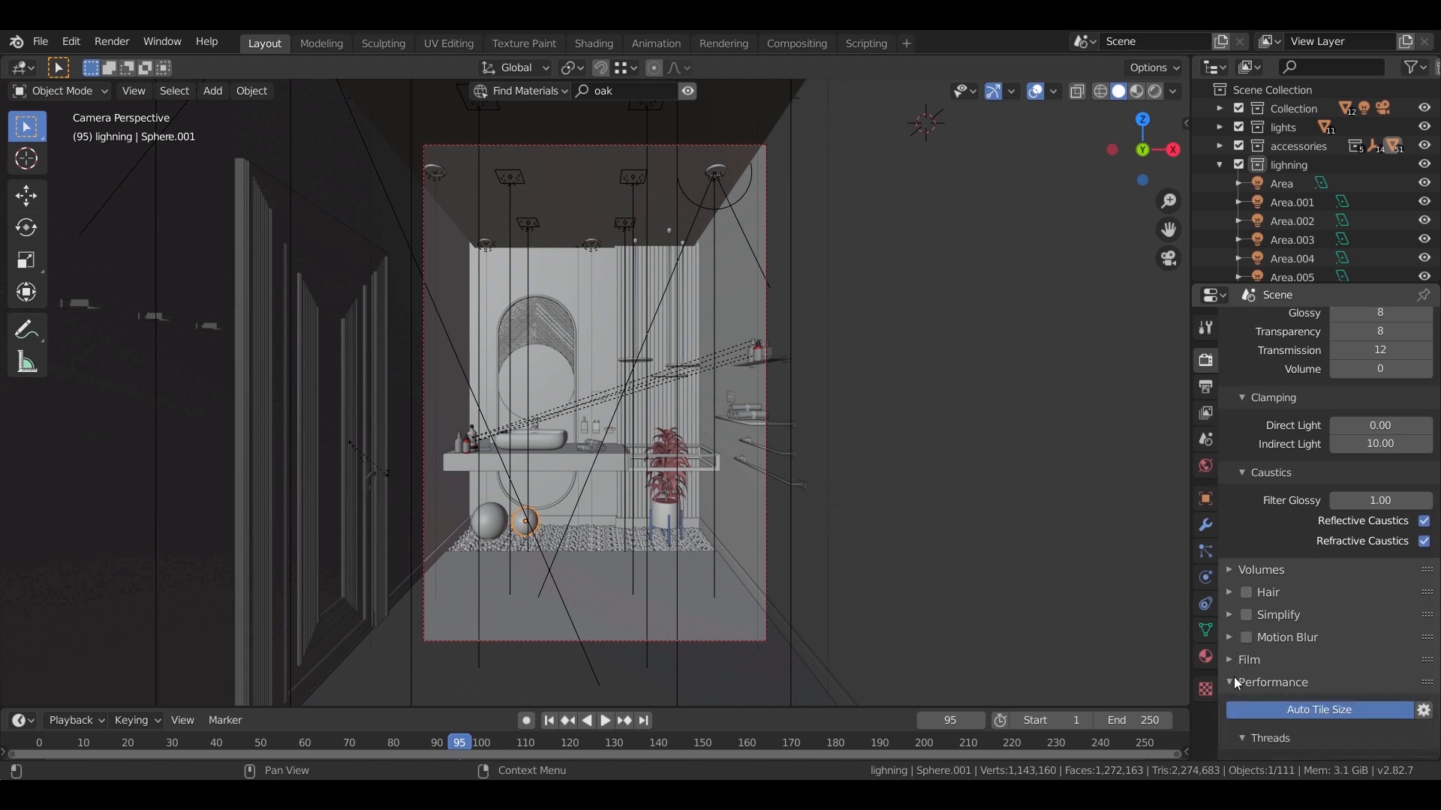
scroll(1255, 673, down, 8)
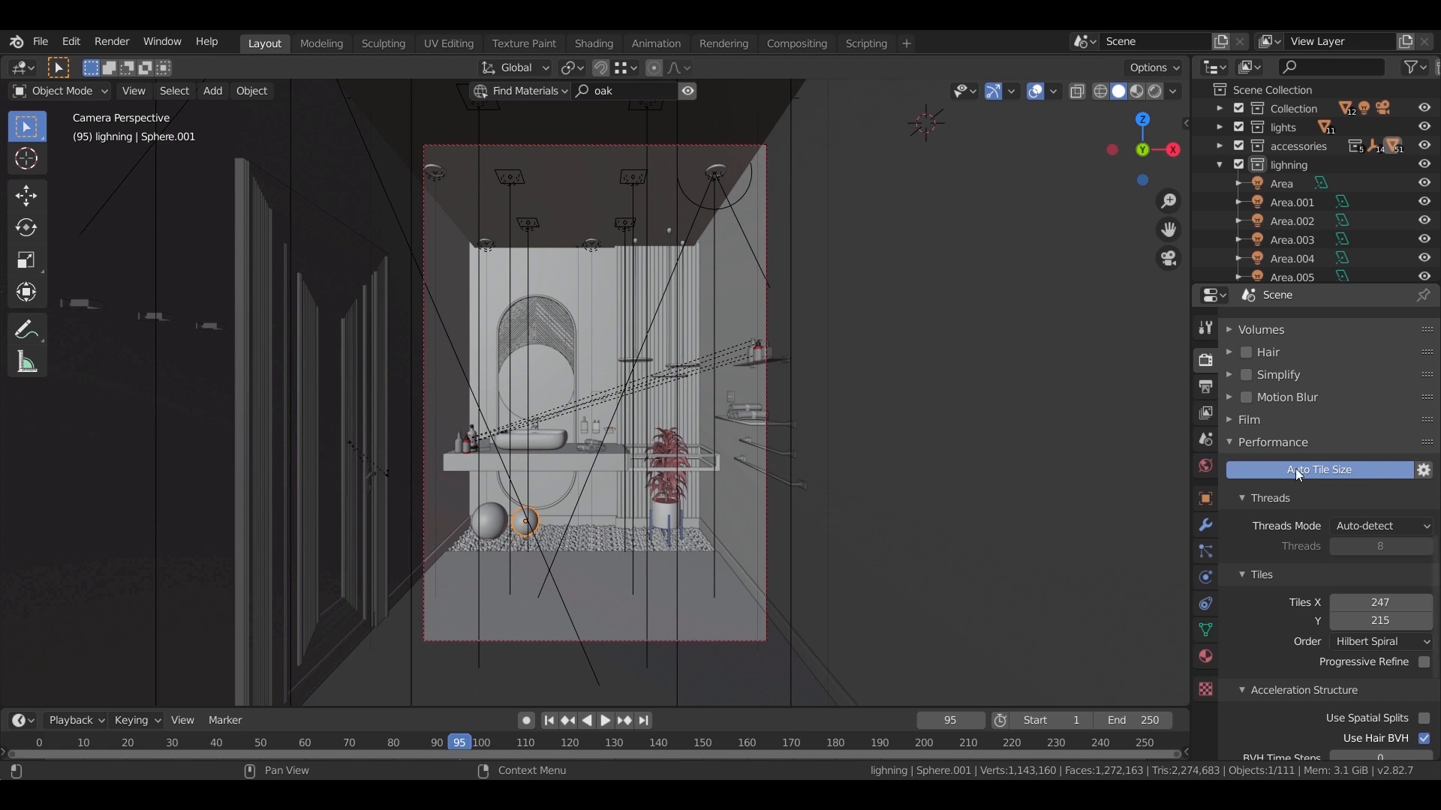
click(70, 41)
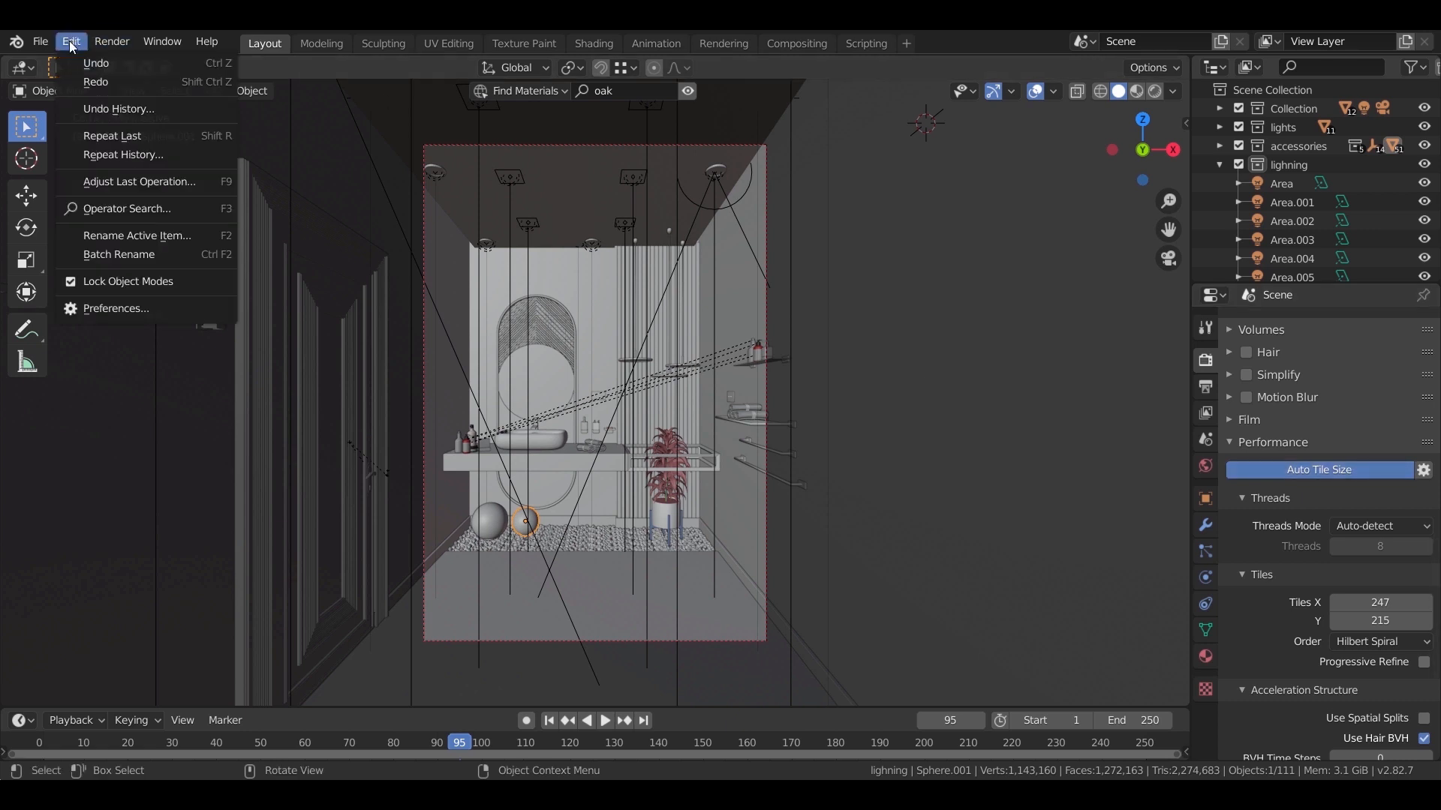
click(182, 309)
click(502, 127)
text(au)
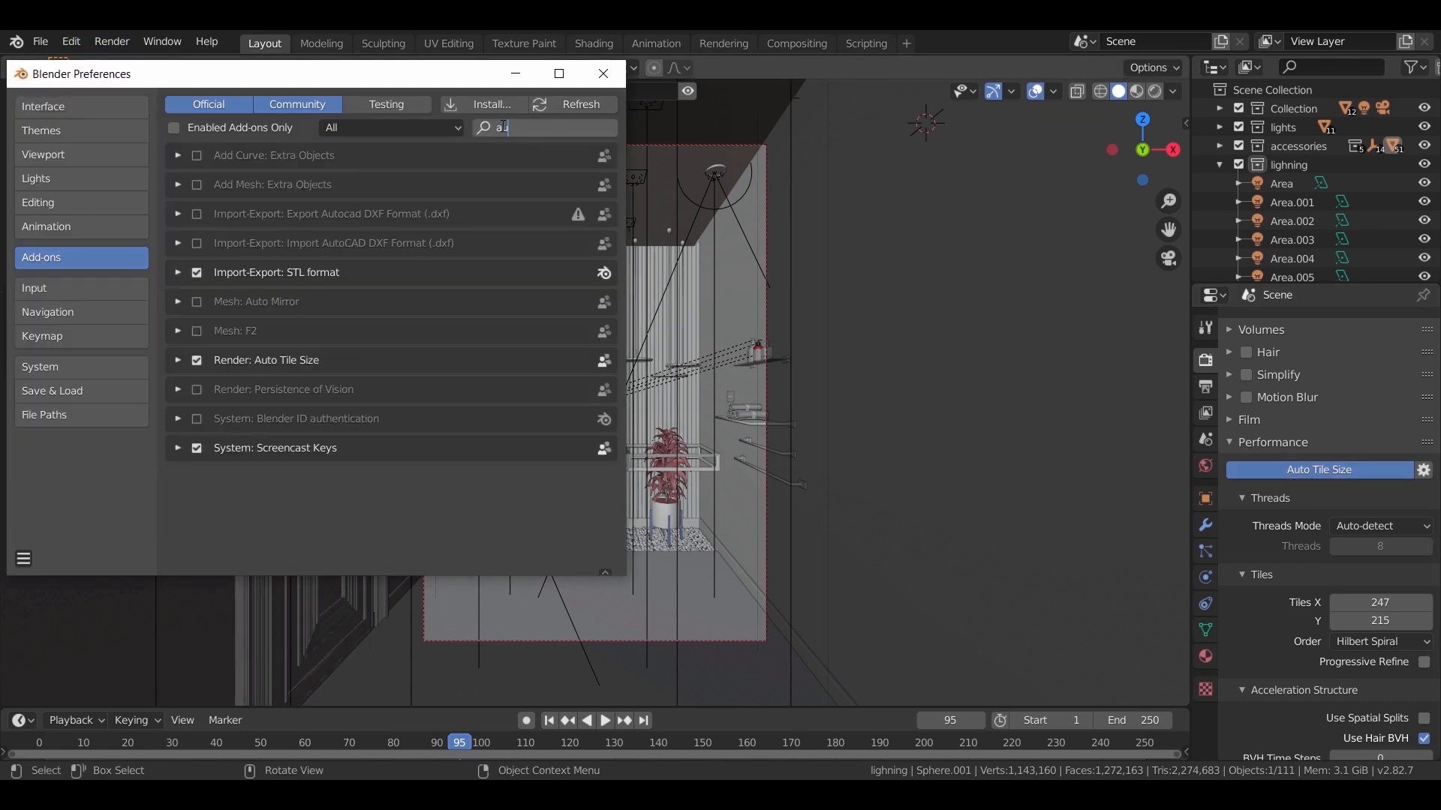
text(to)
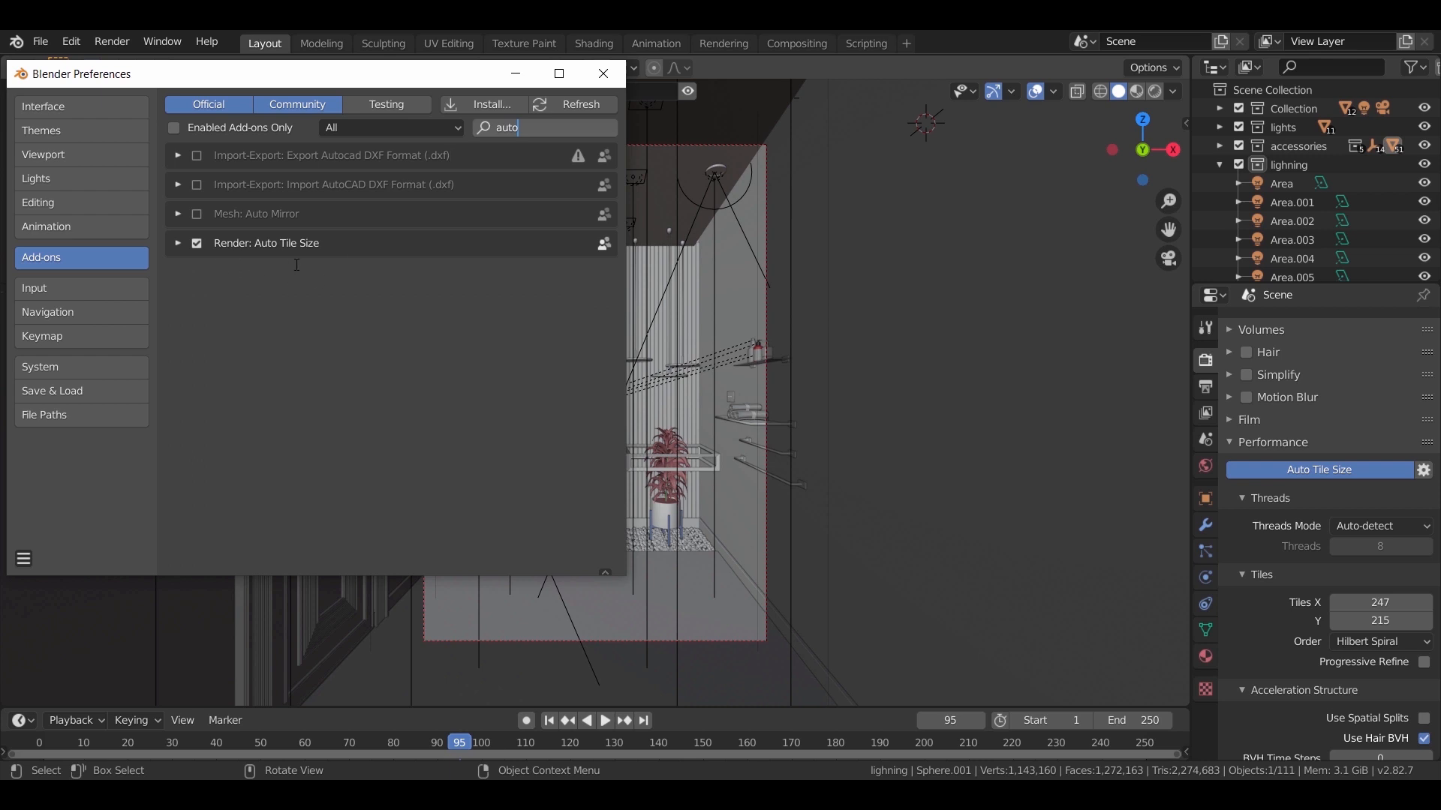
click(600, 74)
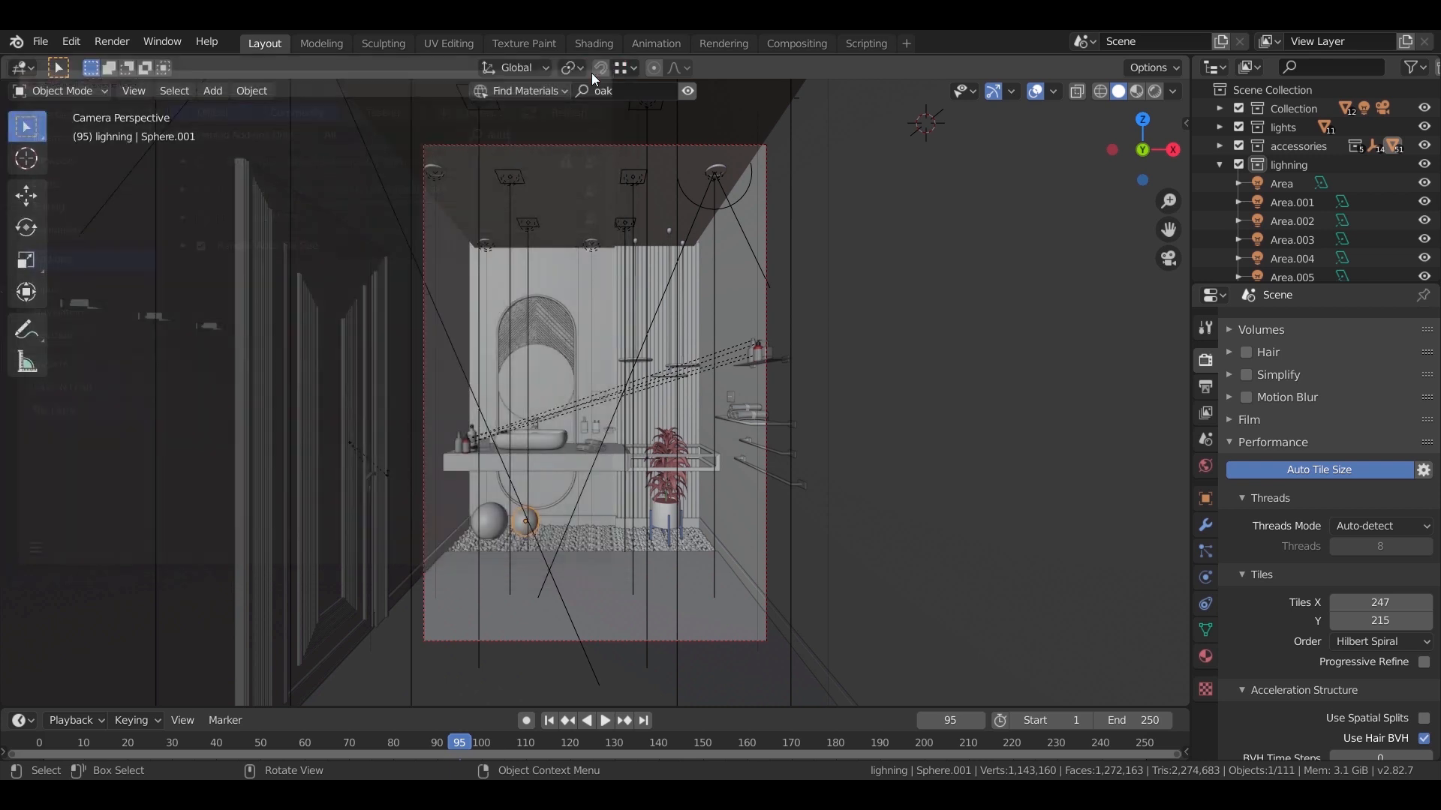
Widen the properties area and set the color management look to High Contrast.
scroll(1272, 574, down, 5)
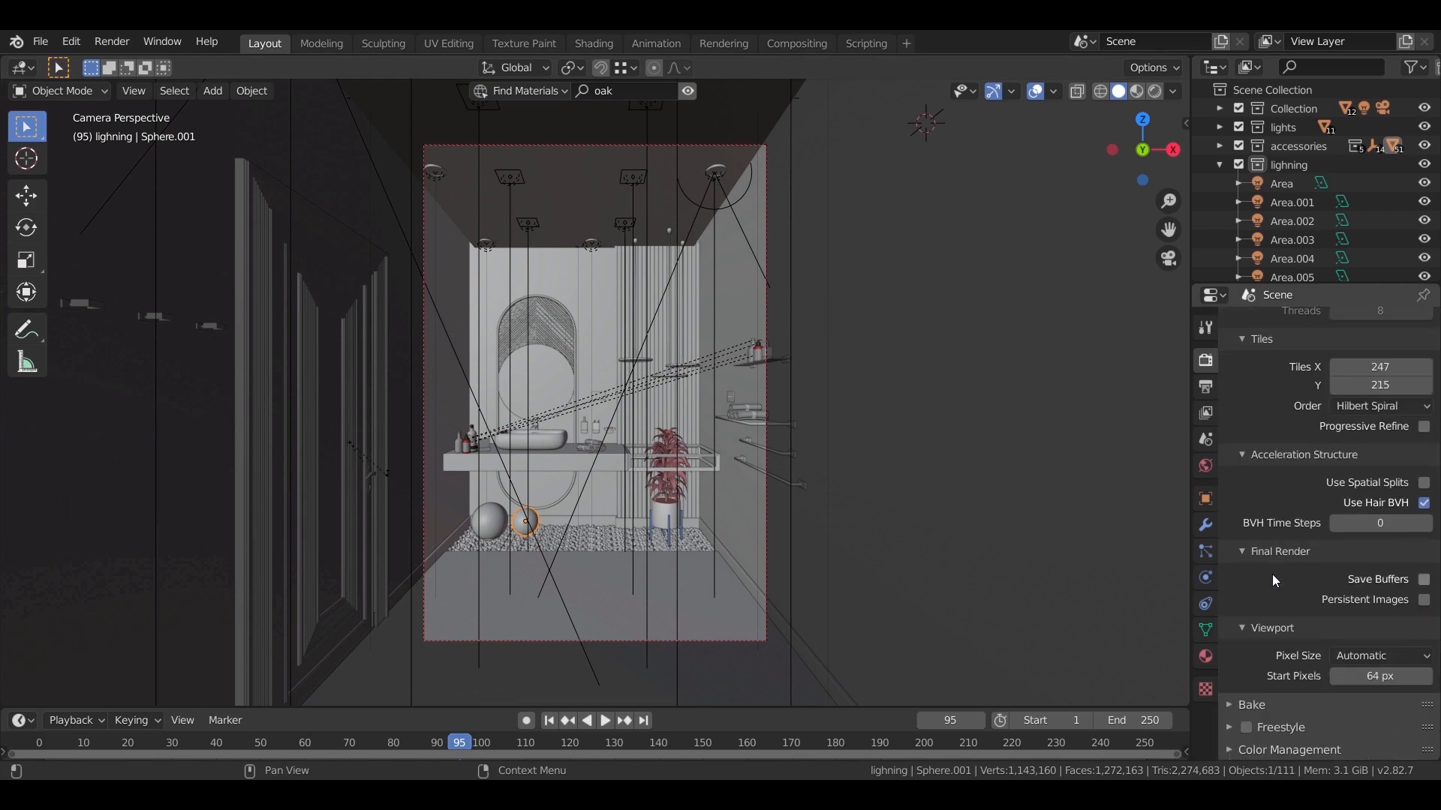
drag(1189, 542, 1089, 540)
click(1145, 746)
scroll(1195, 649, down, 5)
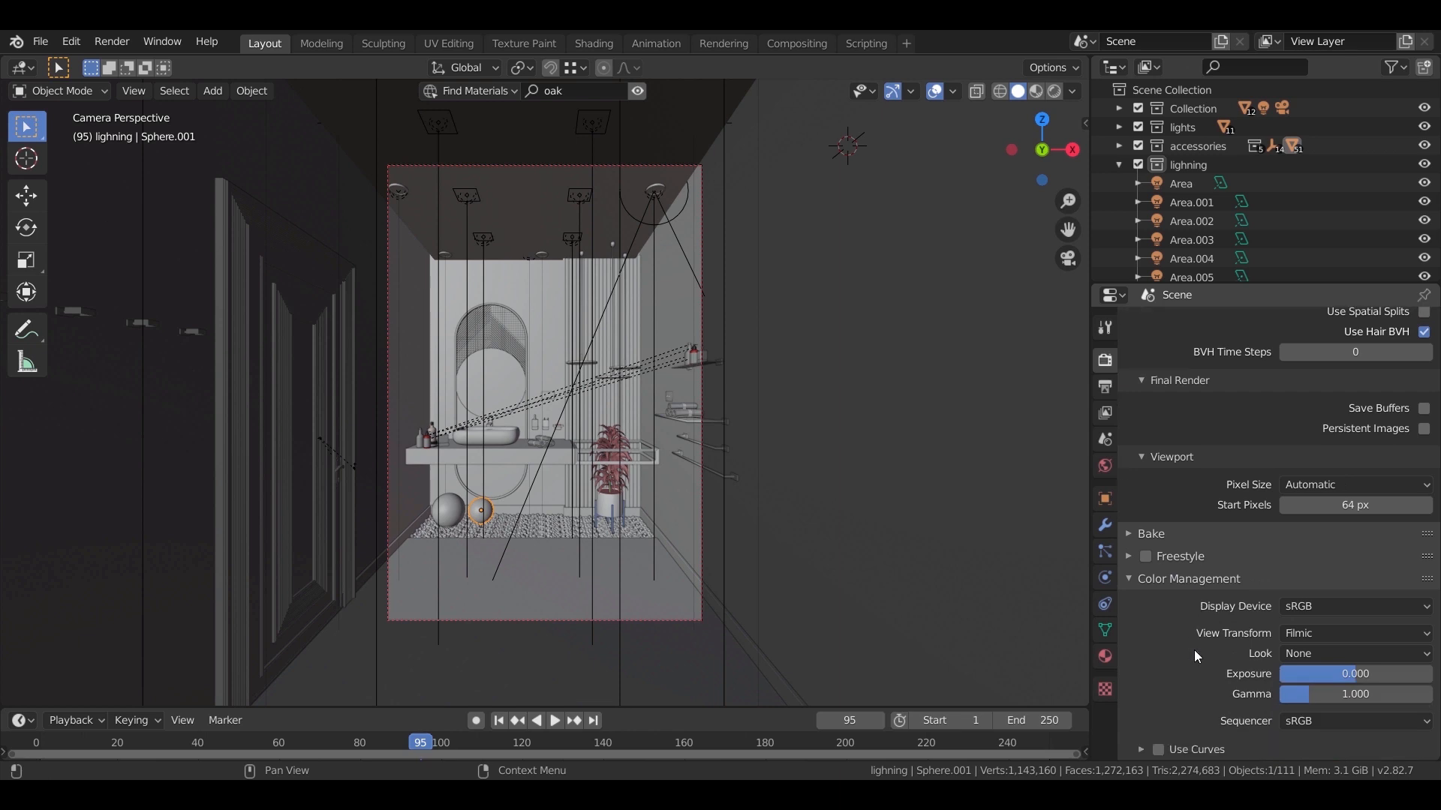
click(1327, 654)
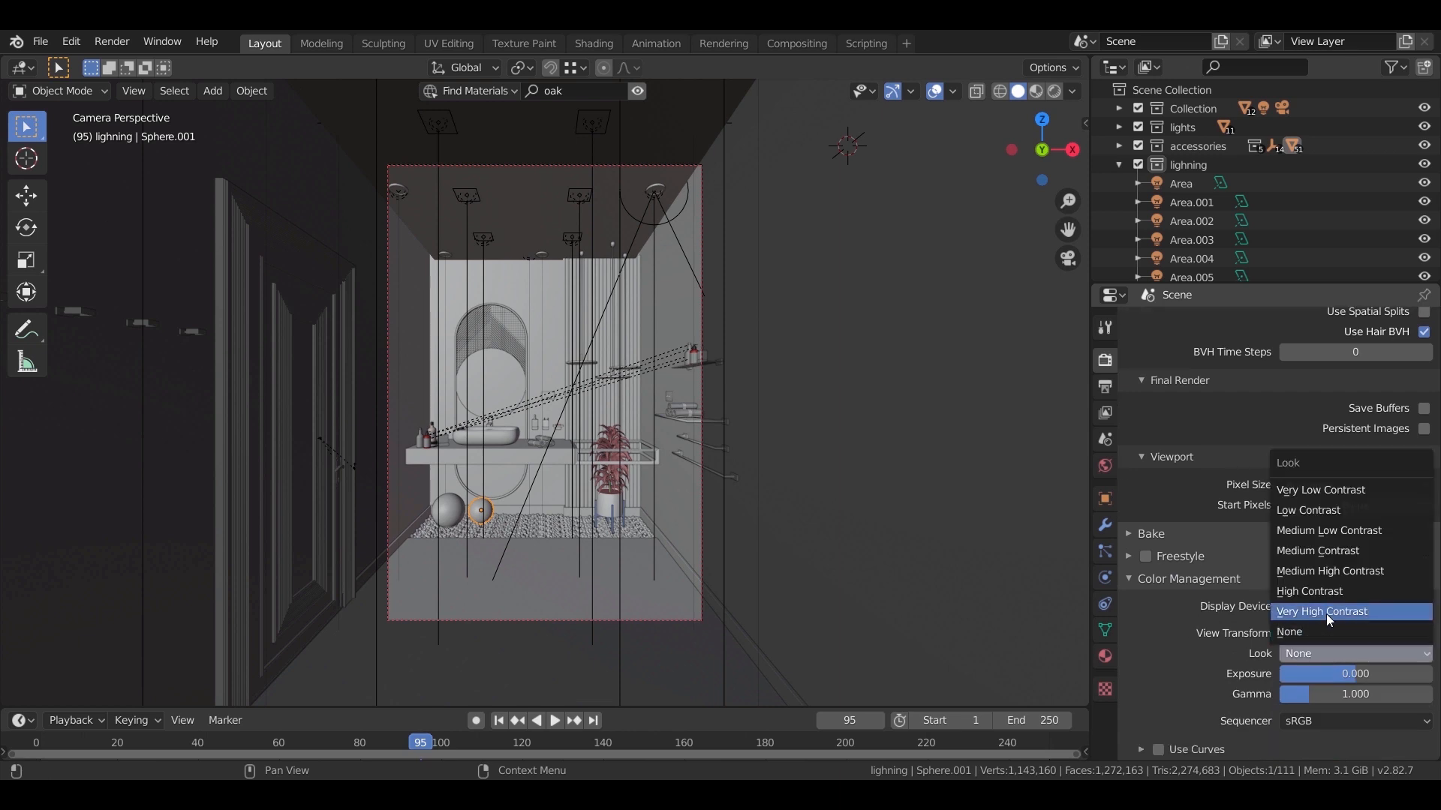
click(1327, 592)
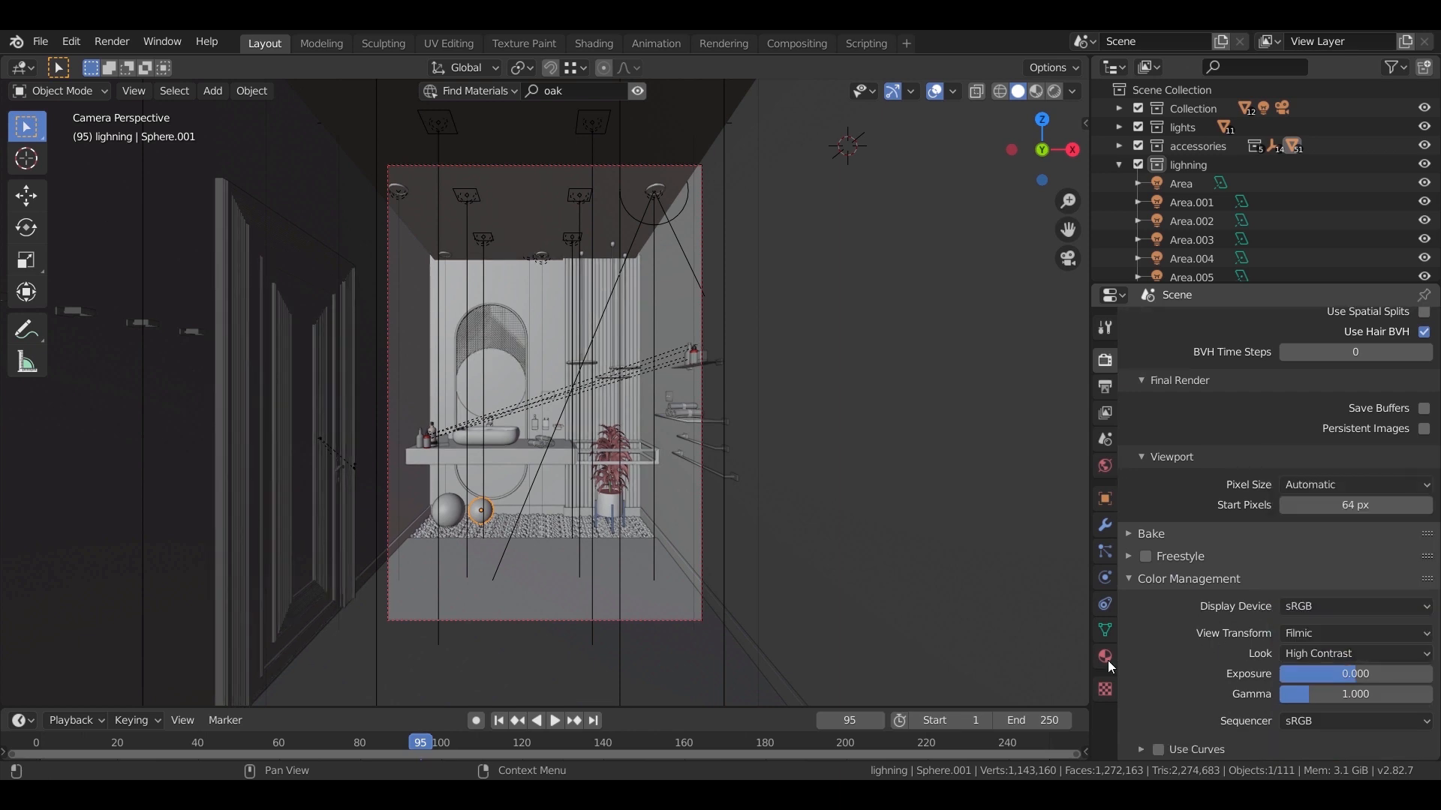
Double the output resolution to 1482 px in X and 2150 px in Y.
click(1109, 388)
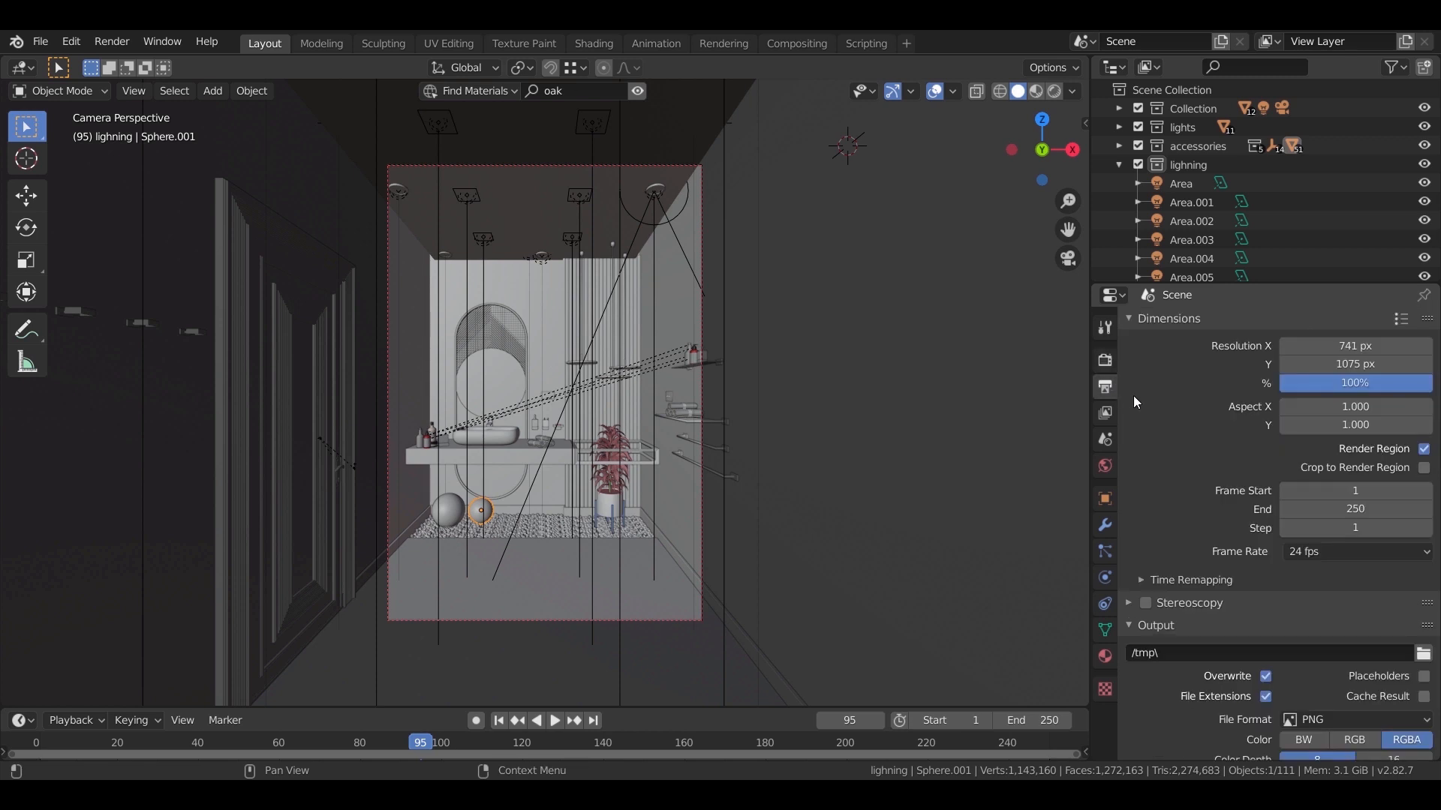
click(1354, 346)
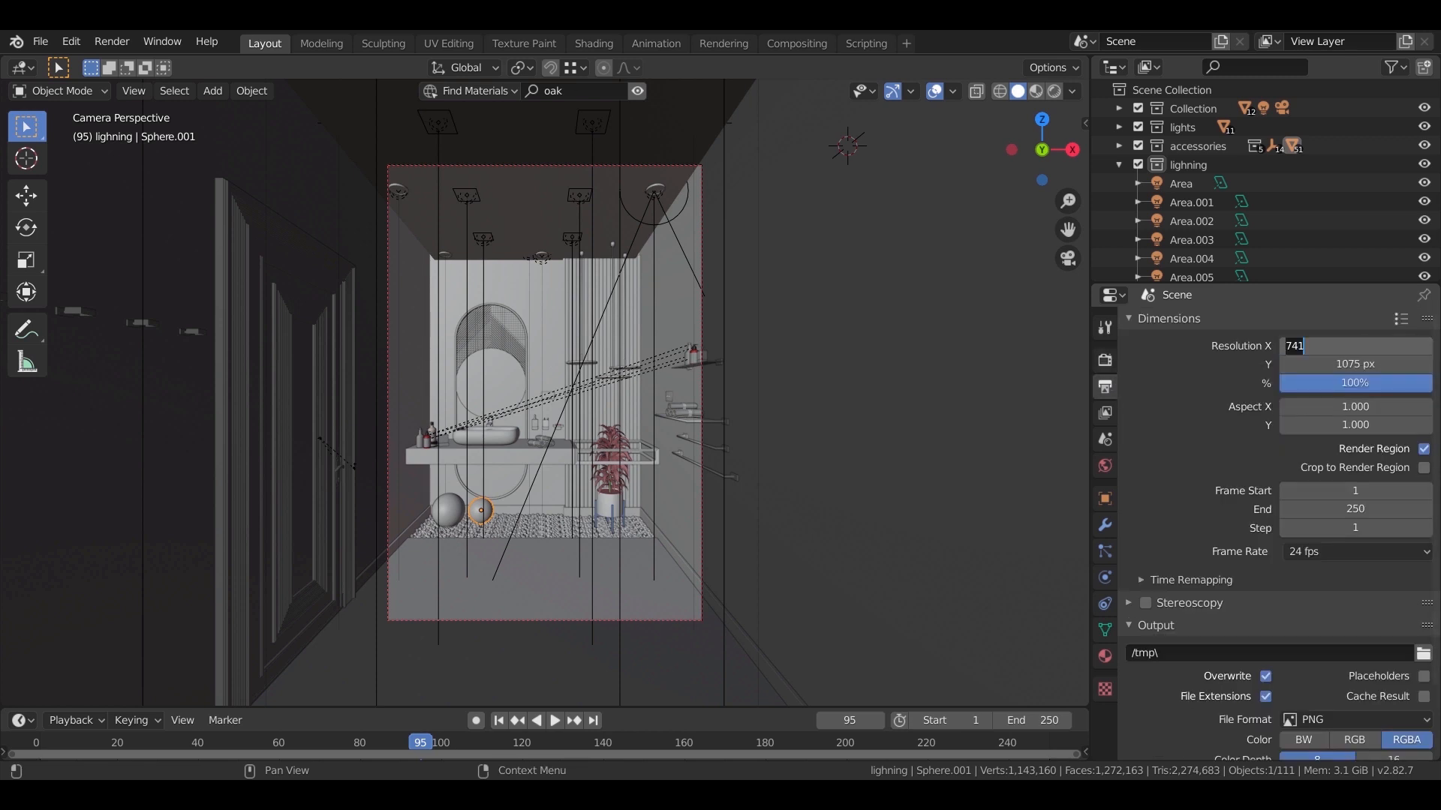
key(End)
text(*2)
key(Tab)
text(1075*2)
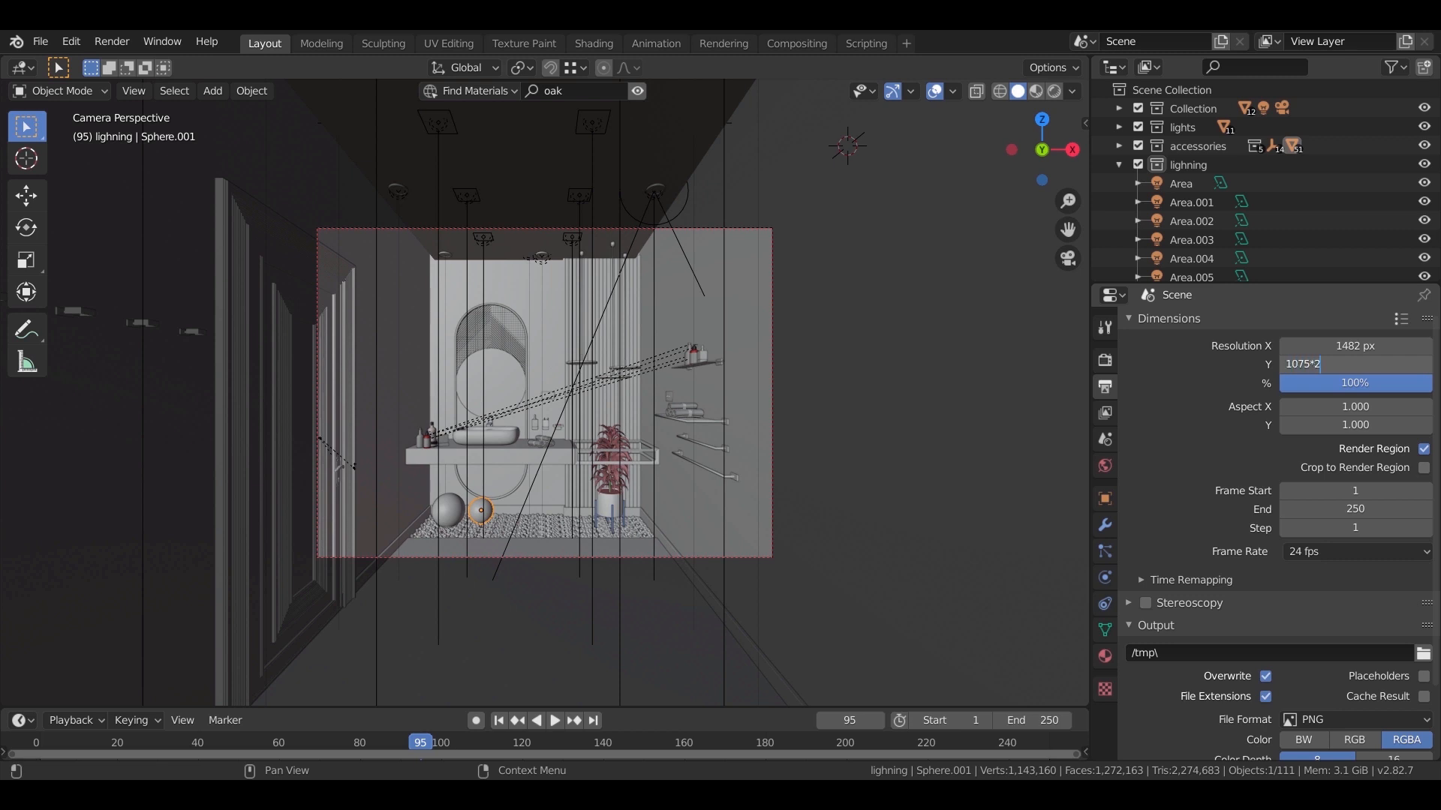
key(Return)
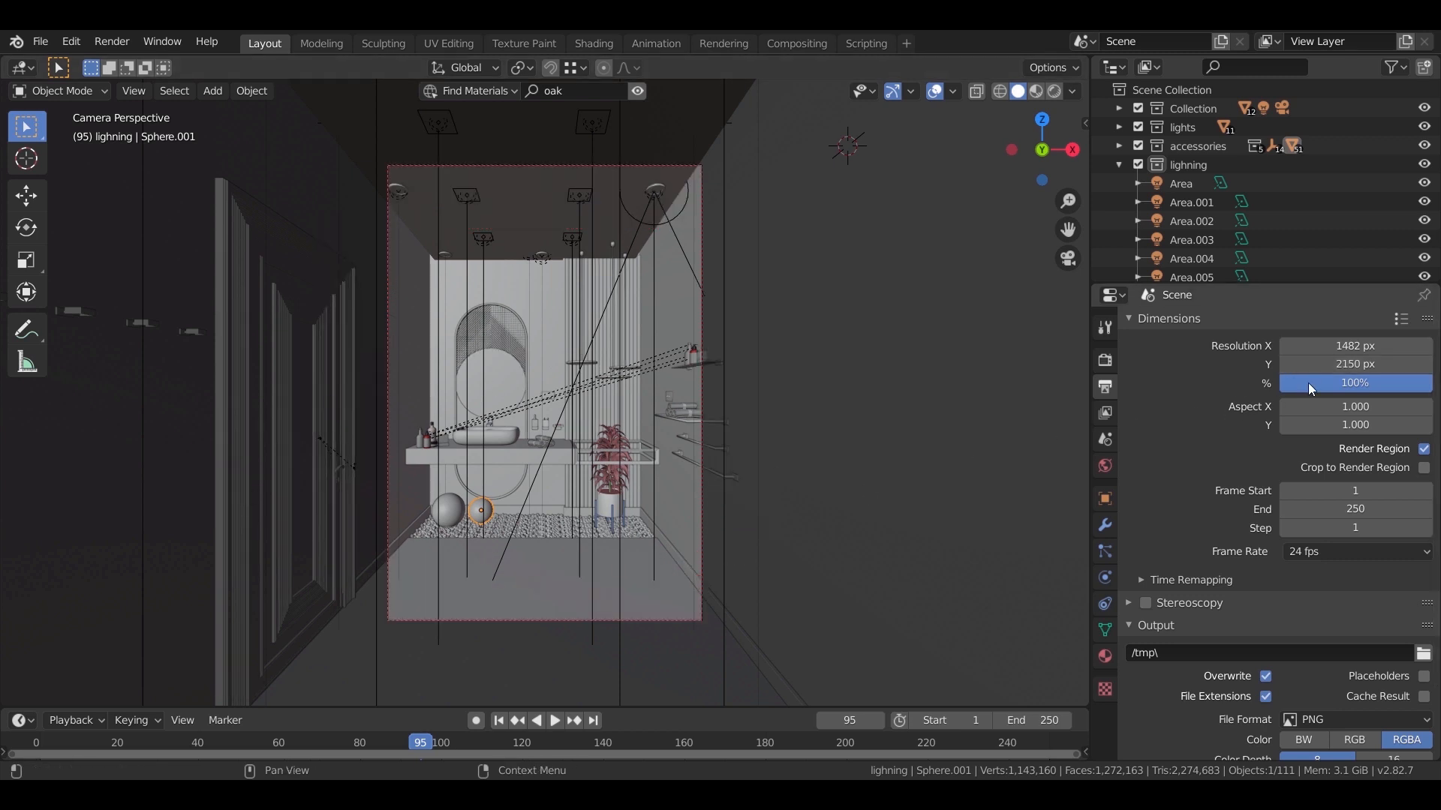
scroll(1177, 453, down, 2)
scroll(1175, 447, down, 2)
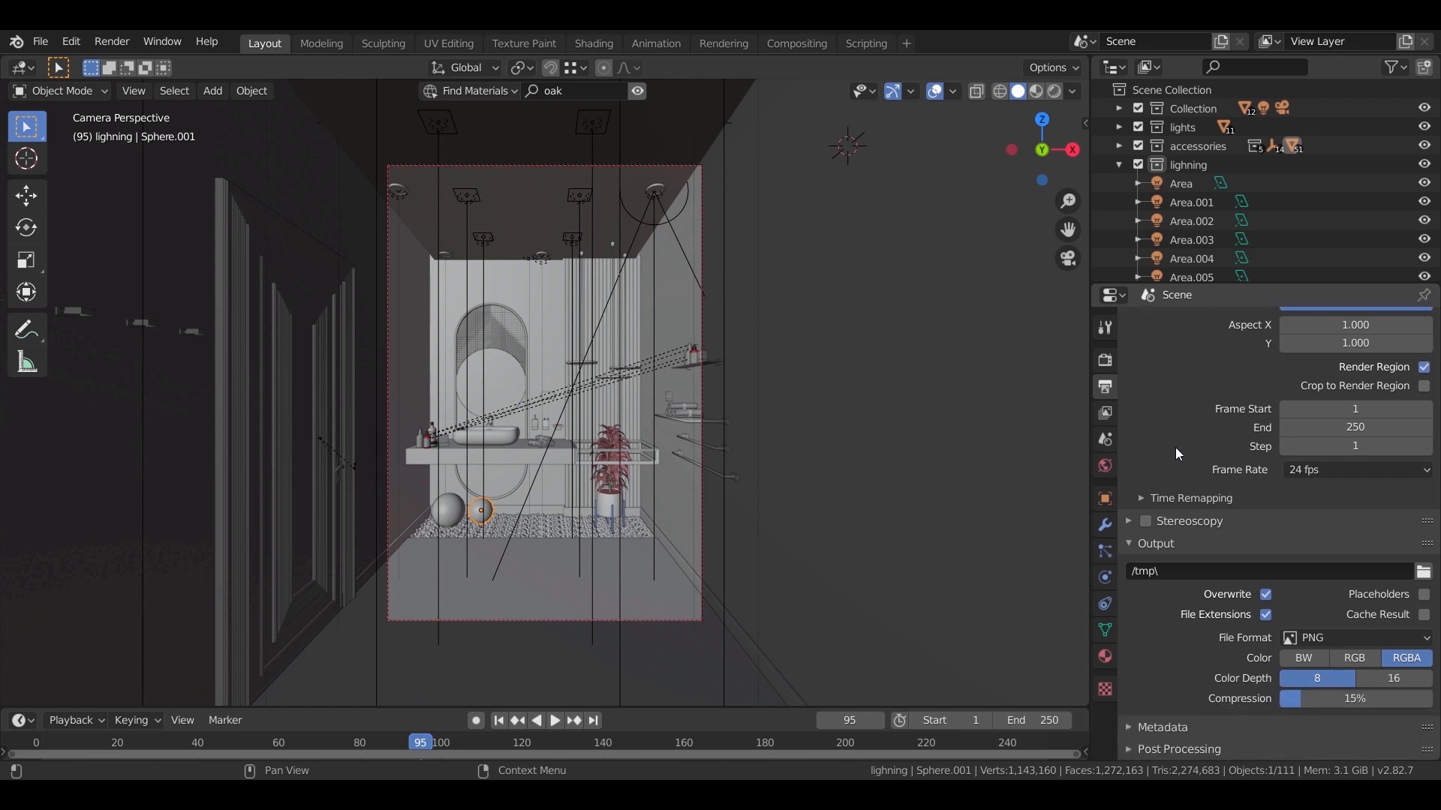
Enable the Normal, Diffuse Color, Subsurface Color and Emission passes for the view layer.
click(1105, 413)
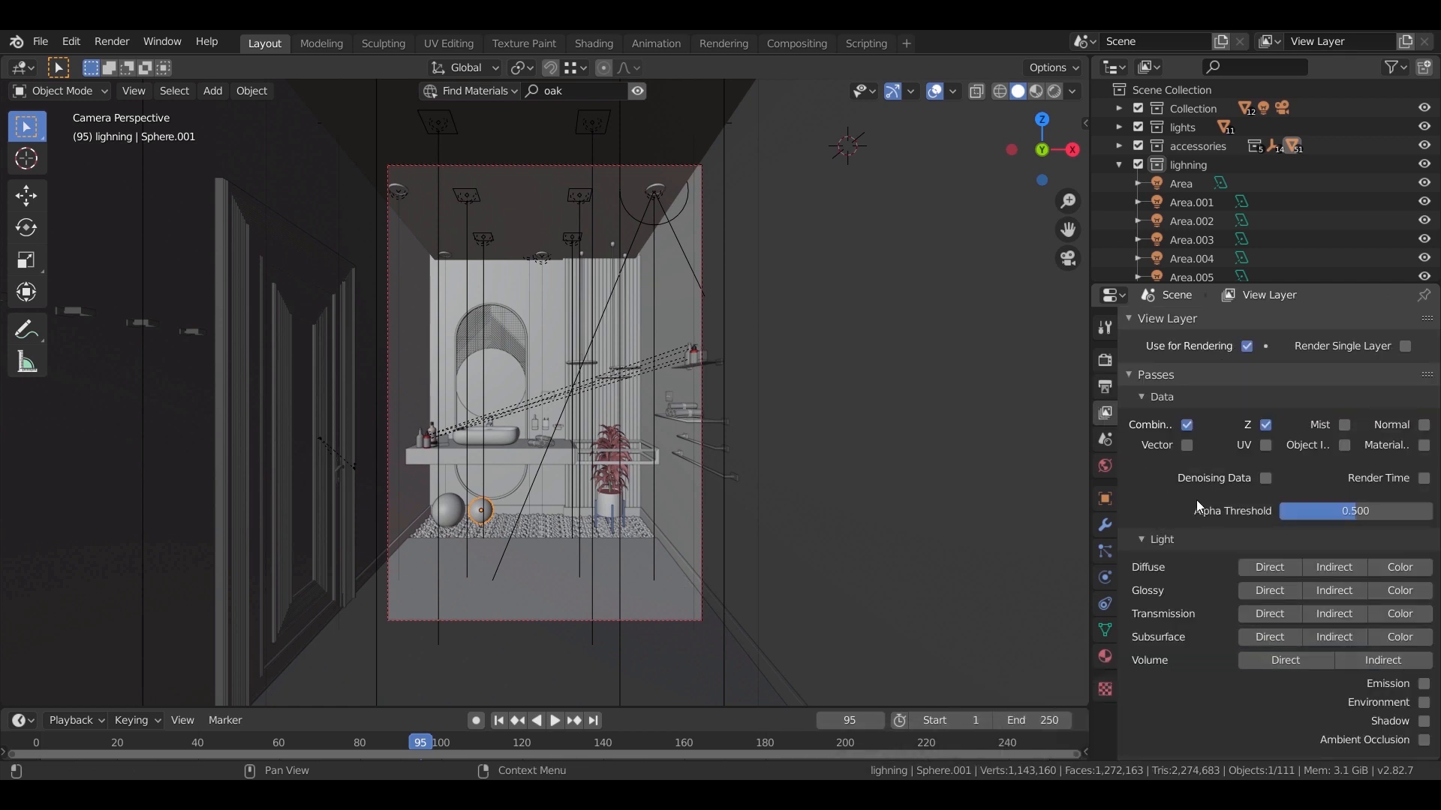
click(1424, 431)
click(1398, 568)
click(1402, 639)
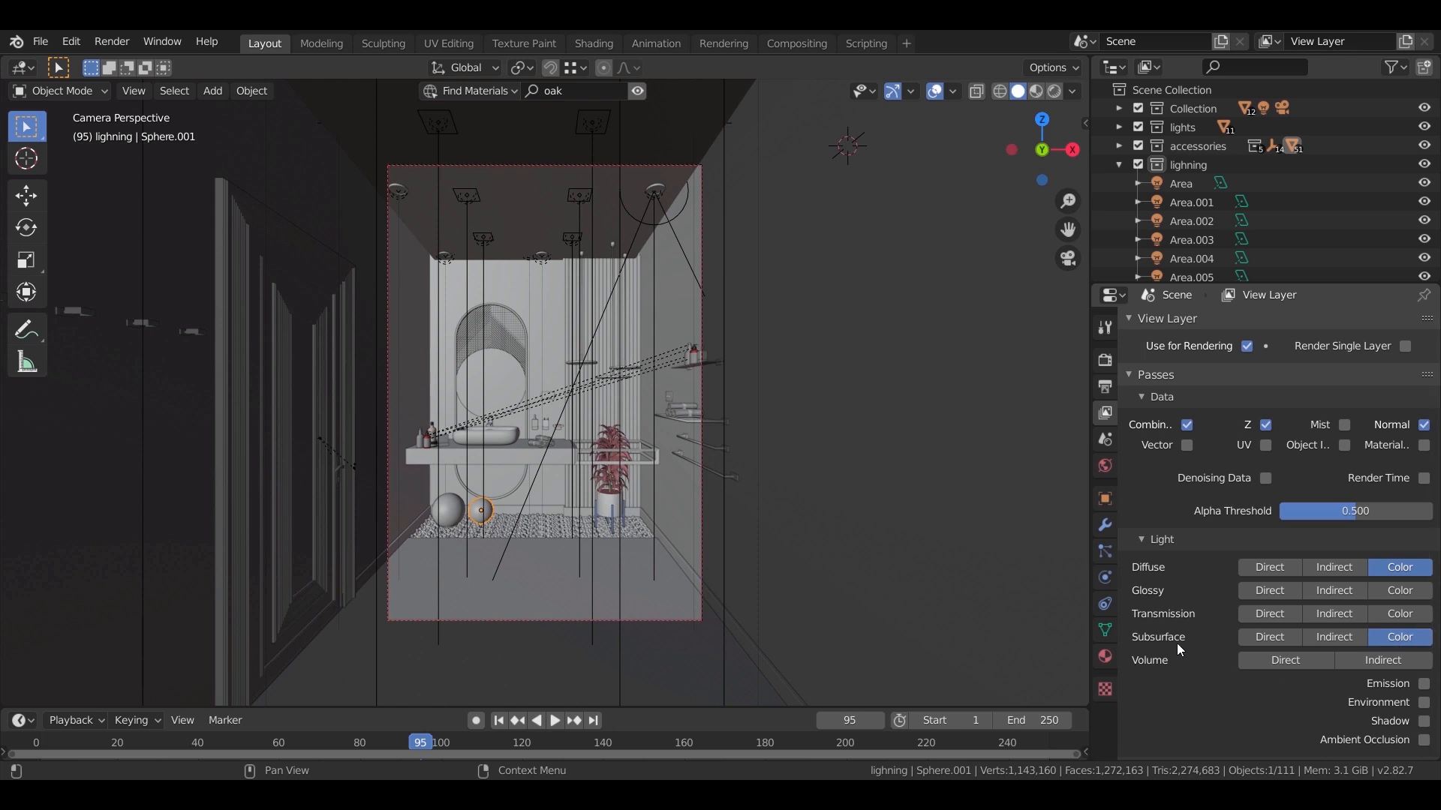
scroll(1176, 645, down, 4)
click(1423, 563)
scroll(1175, 565, down, 1)
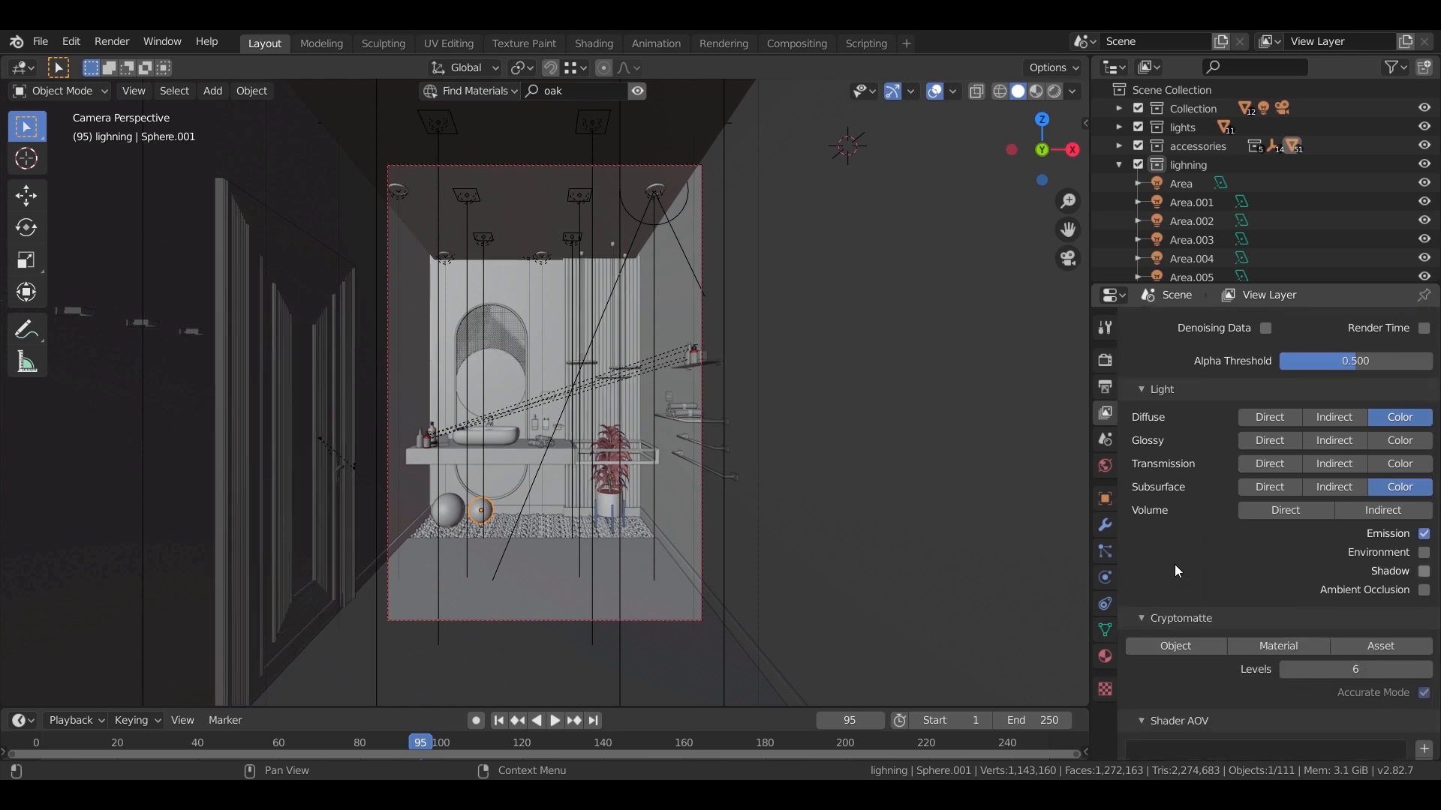
Enable denoising for the view layer and start rendering the final image.
scroll(1176, 571, down, 3)
click(1146, 749)
click(1129, 750)
scroll(1200, 698, down, 5)
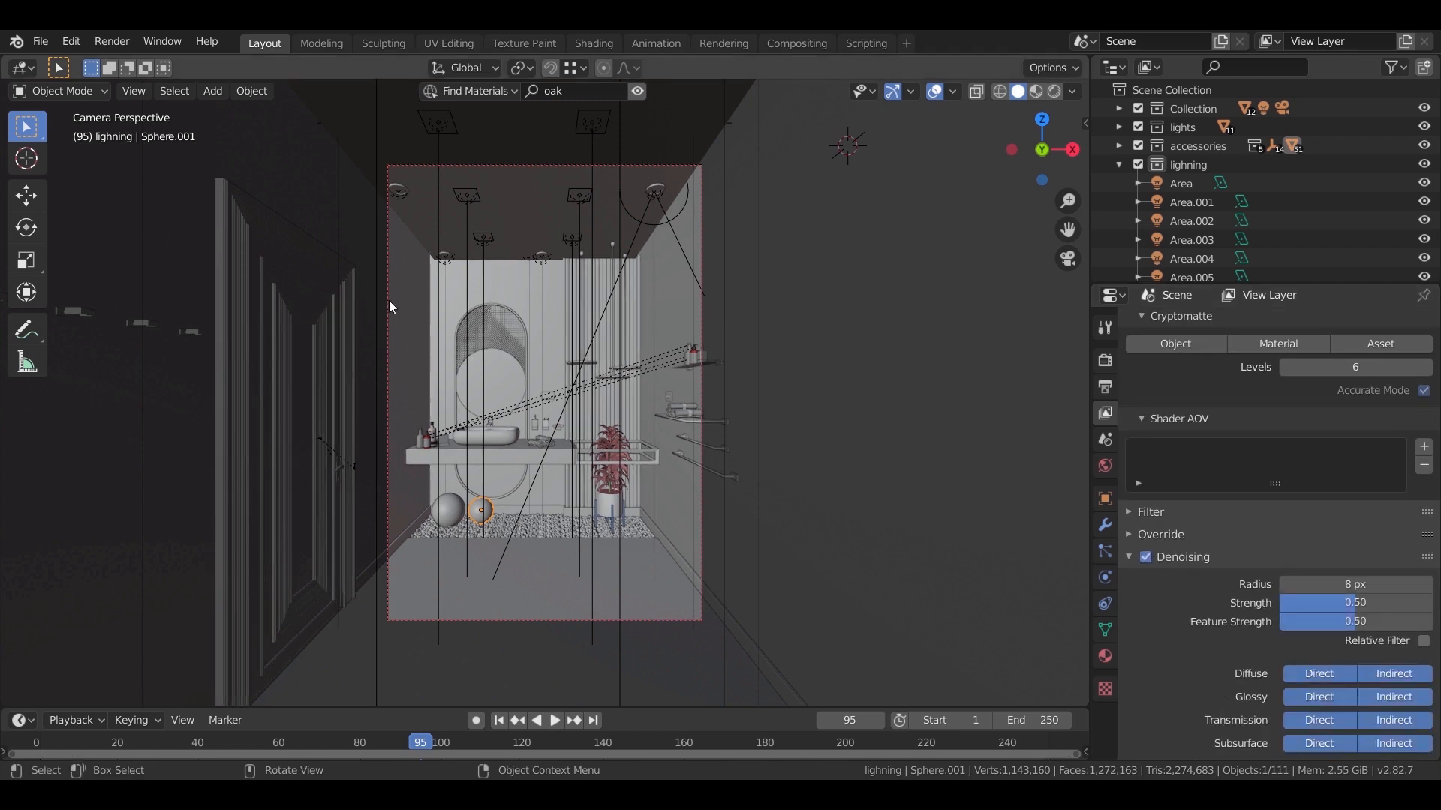
click(112, 42)
click(147, 59)
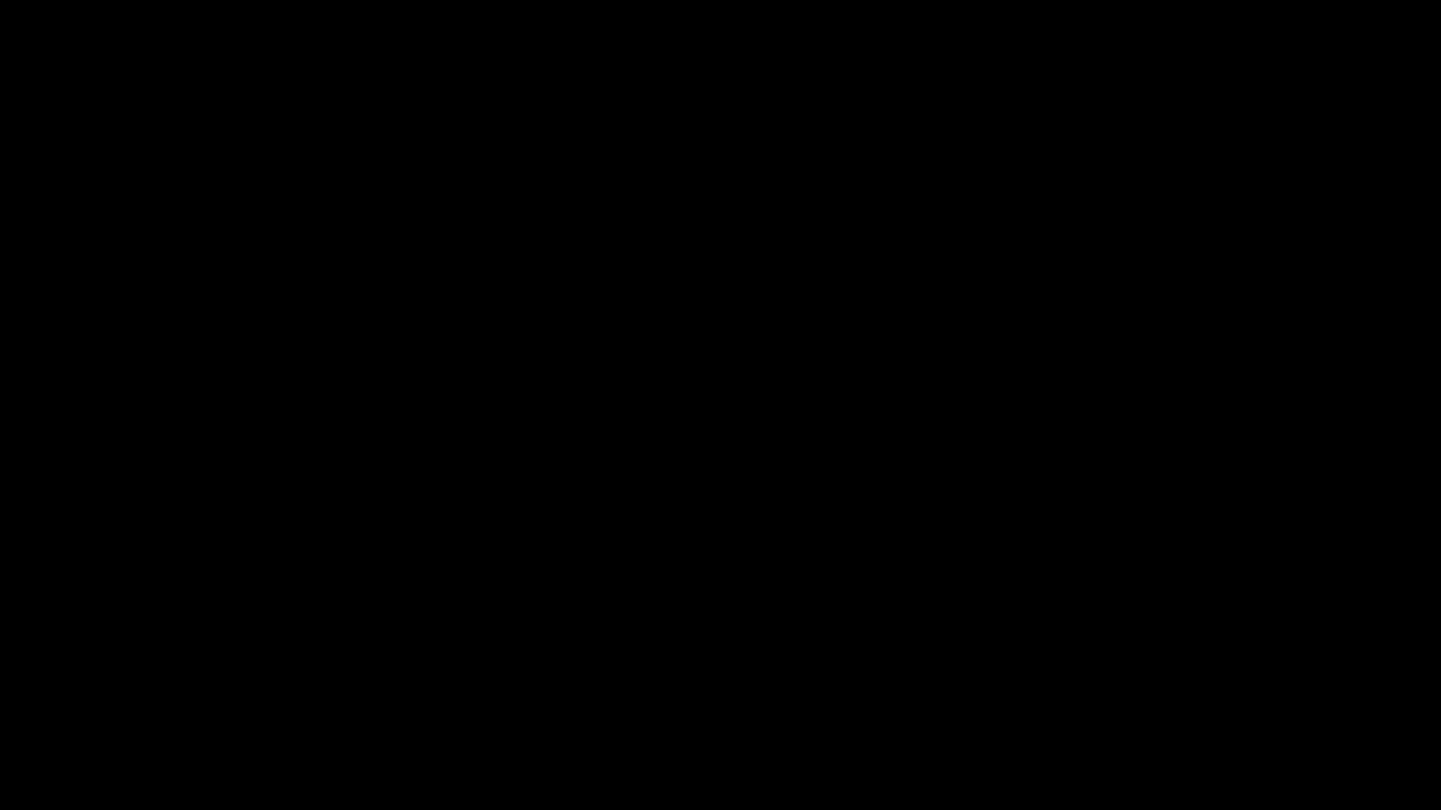